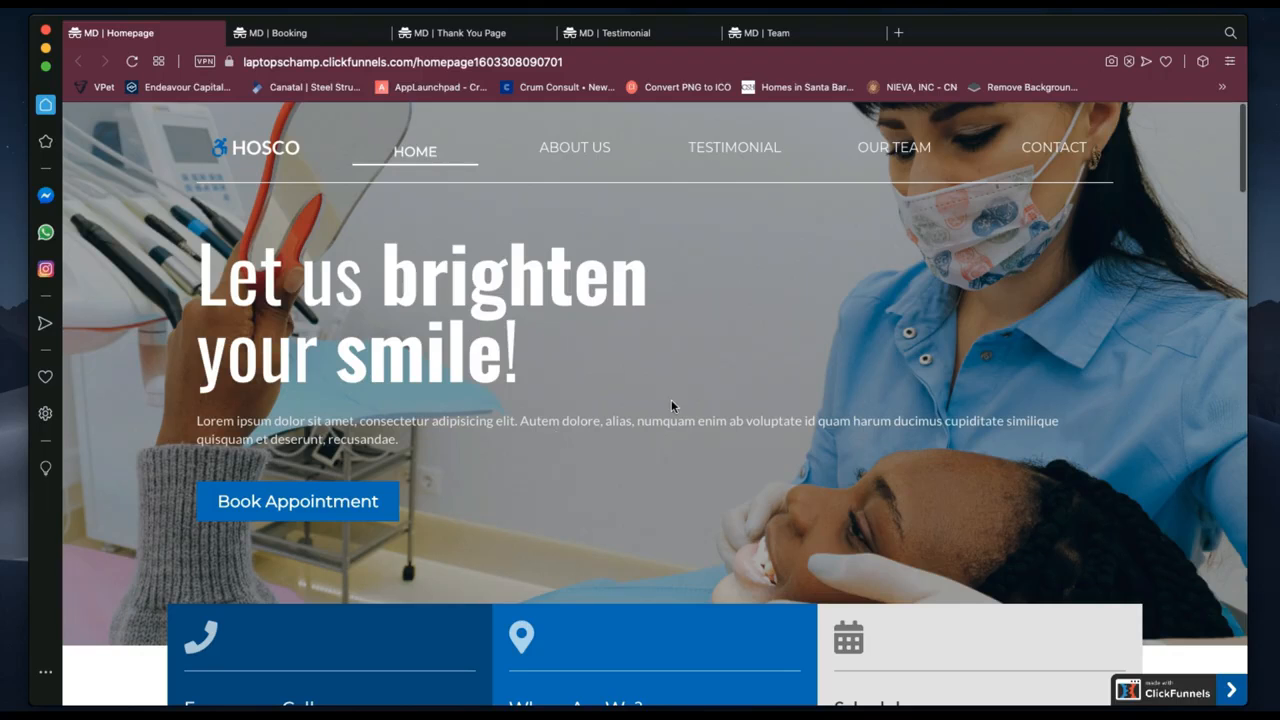
Scroll down the dental clinic Homepage preview from the hero to the footer.
{"action": "scroll", "coordinate": [671, 405], "scroll_direction": "down", "scroll_amount": 5}
{"action": "scroll", "coordinate": [671, 405], "scroll_direction": "down", "scroll_amount": 4}
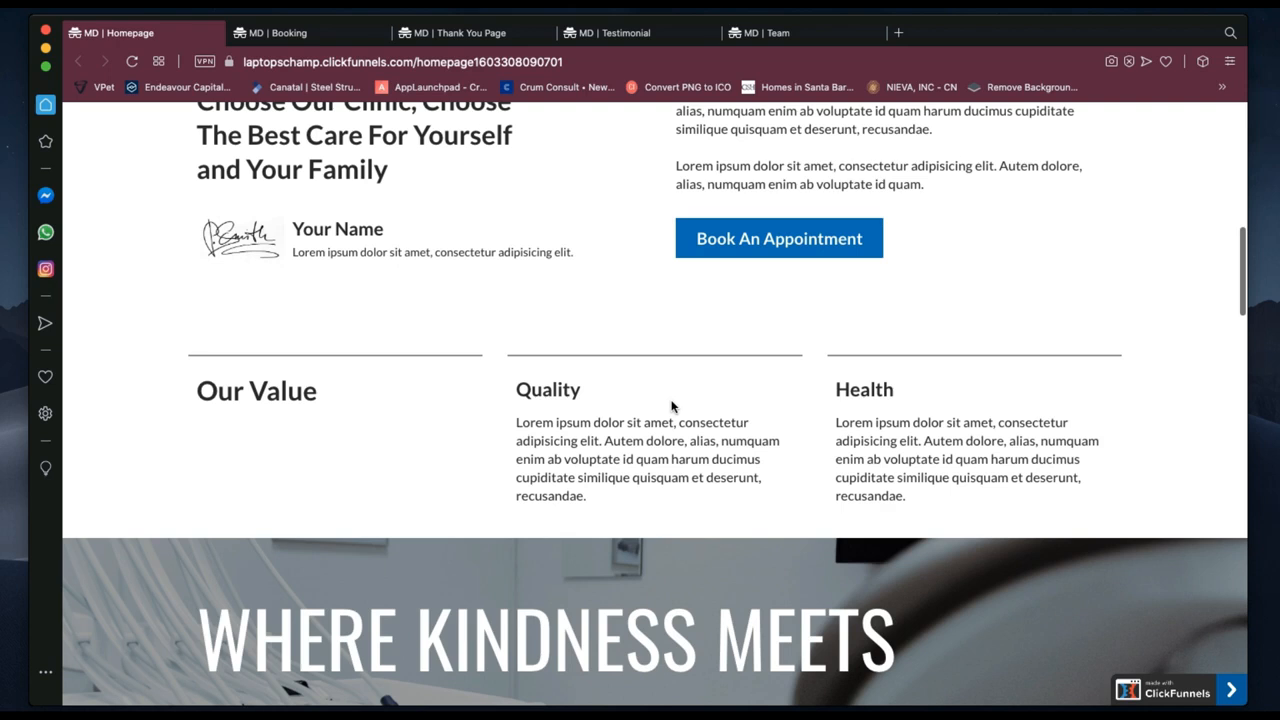
{"action": "scroll", "coordinate": [671, 405], "scroll_direction": "down", "scroll_amount": 7}
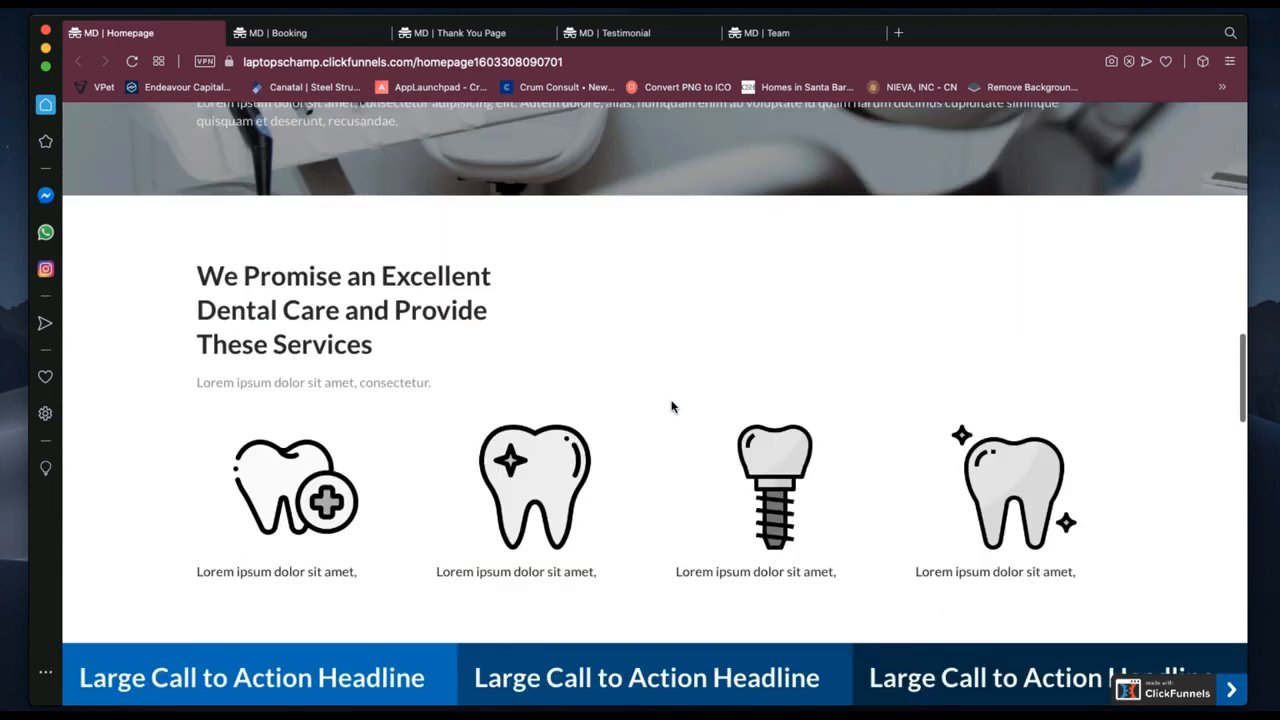
{"action": "scroll", "coordinate": [671, 405], "scroll_direction": "down", "scroll_amount": 5}
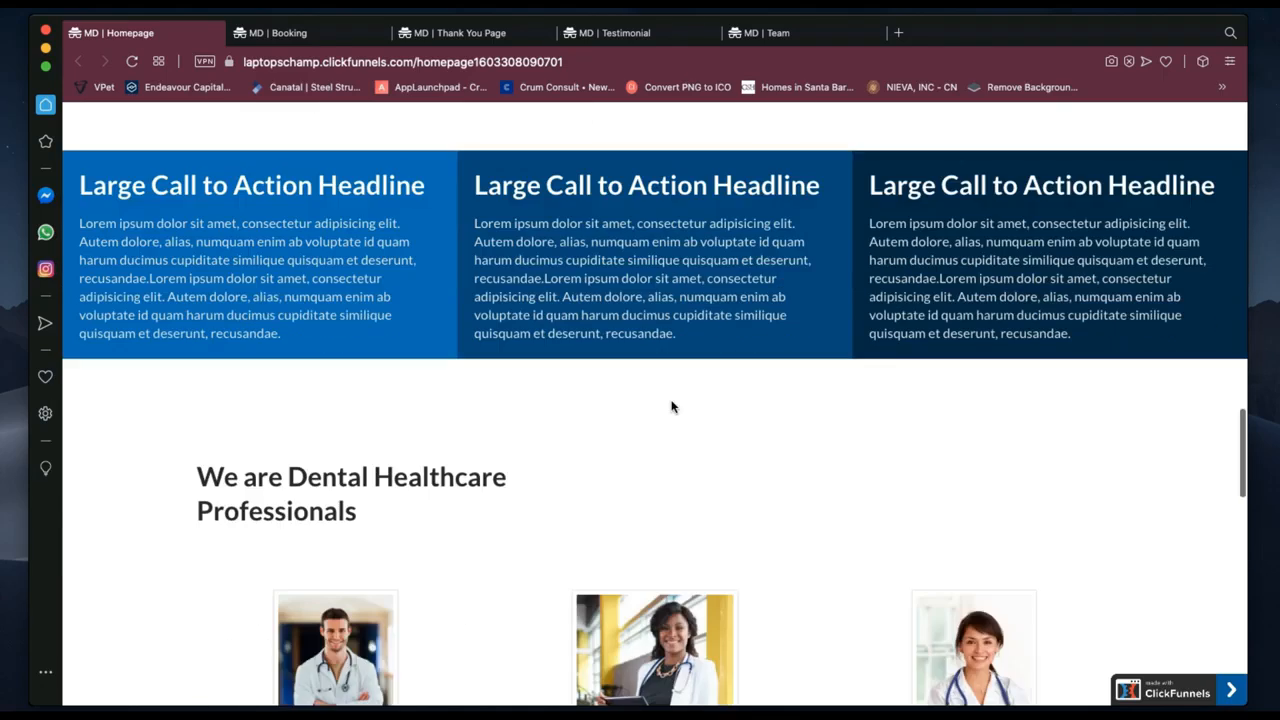
{"action": "scroll", "coordinate": [671, 405], "scroll_direction": "down", "scroll_amount": 1}
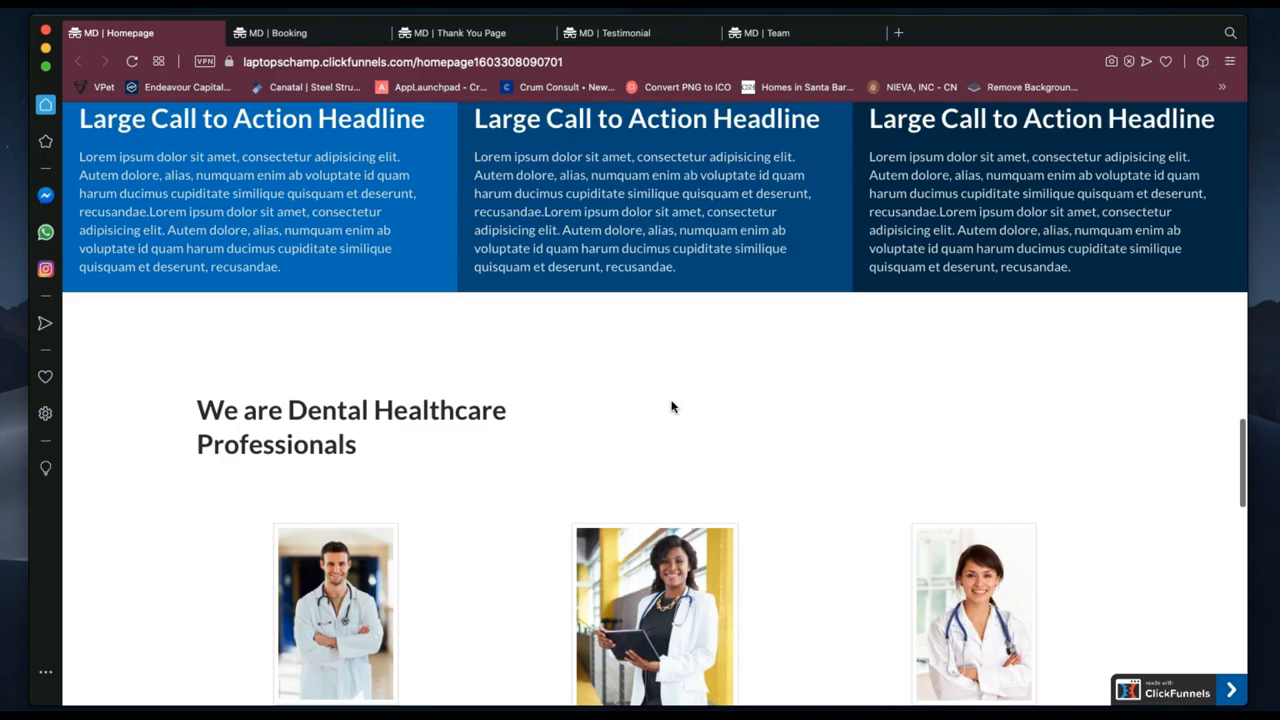
{"action": "scroll", "coordinate": [671, 405], "scroll_direction": "down", "scroll_amount": 4}
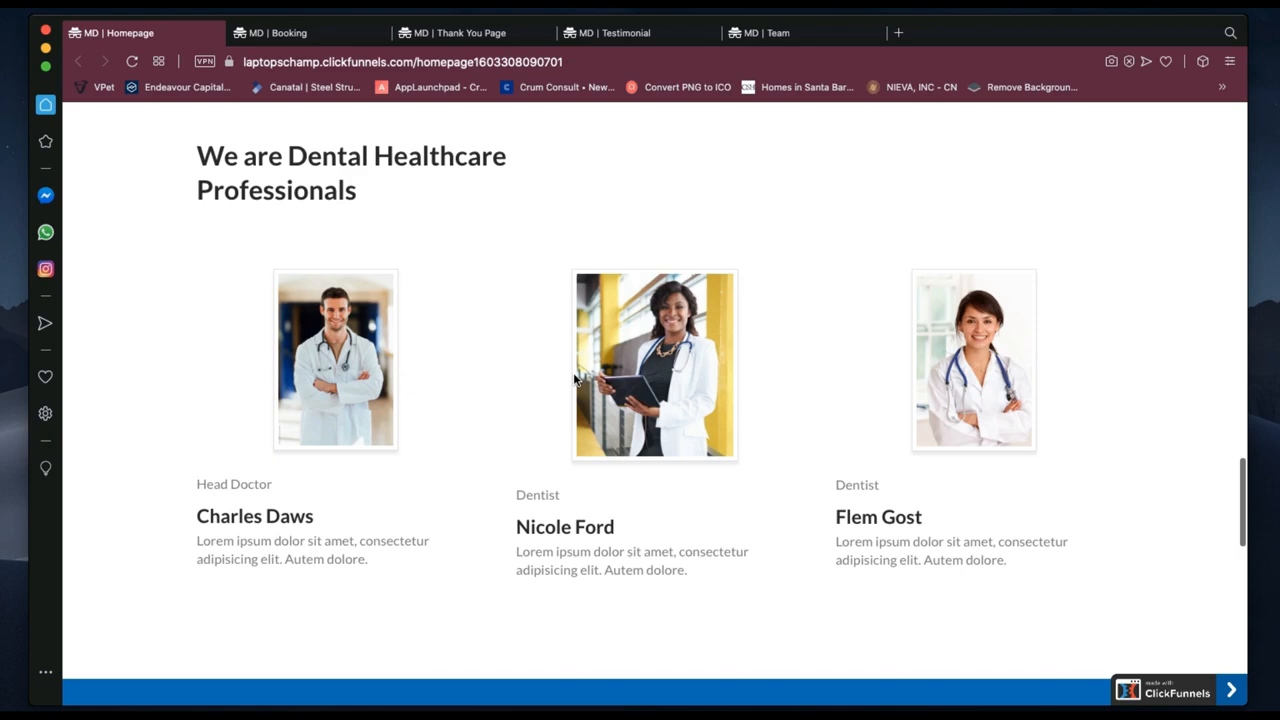
{"action": "scroll", "coordinate": [788, 310], "scroll_direction": "down", "scroll_amount": 5}
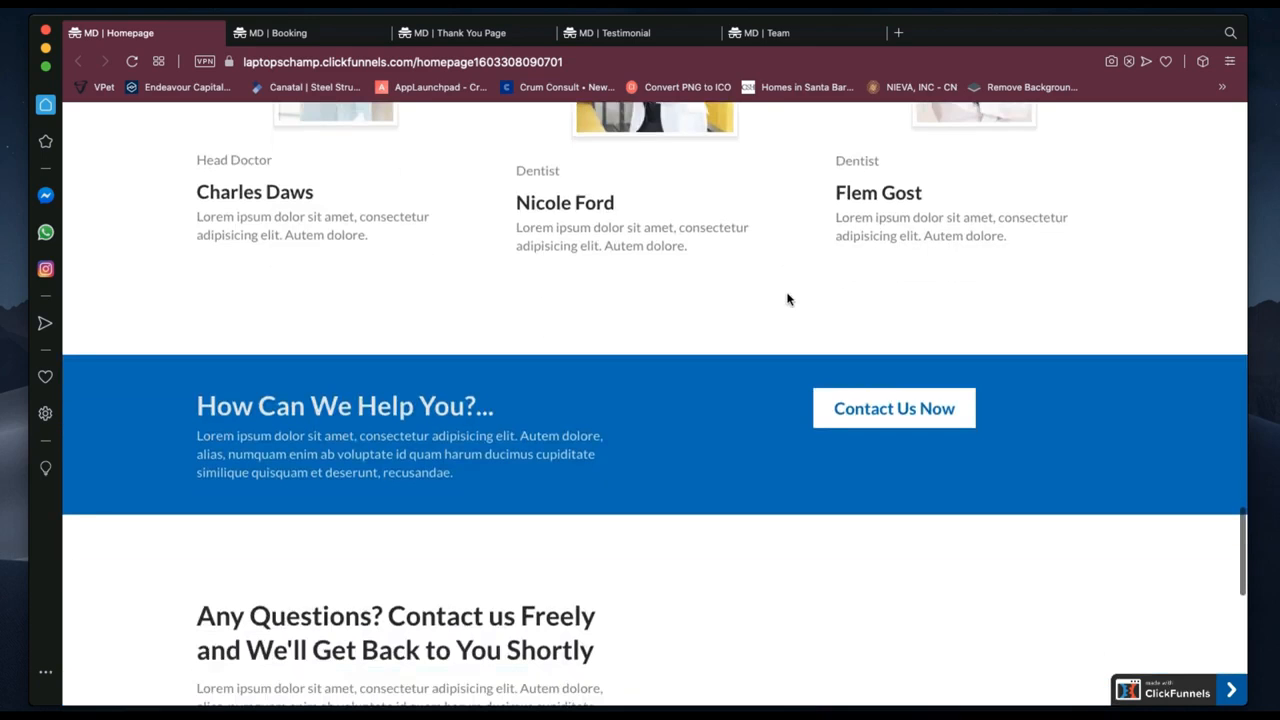
{"action": "scroll", "coordinate": [787, 298], "scroll_direction": "down", "scroll_amount": 3}
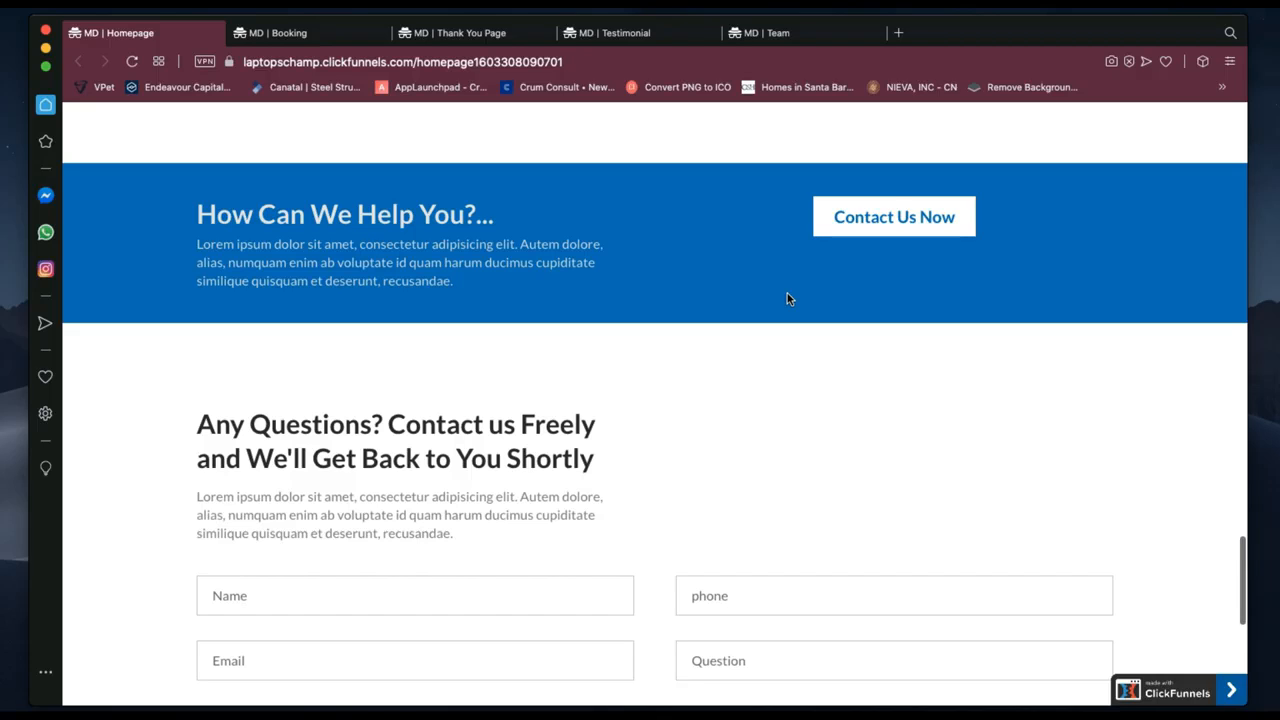
{"action": "scroll", "coordinate": [787, 298], "scroll_direction": "down", "scroll_amount": 4}
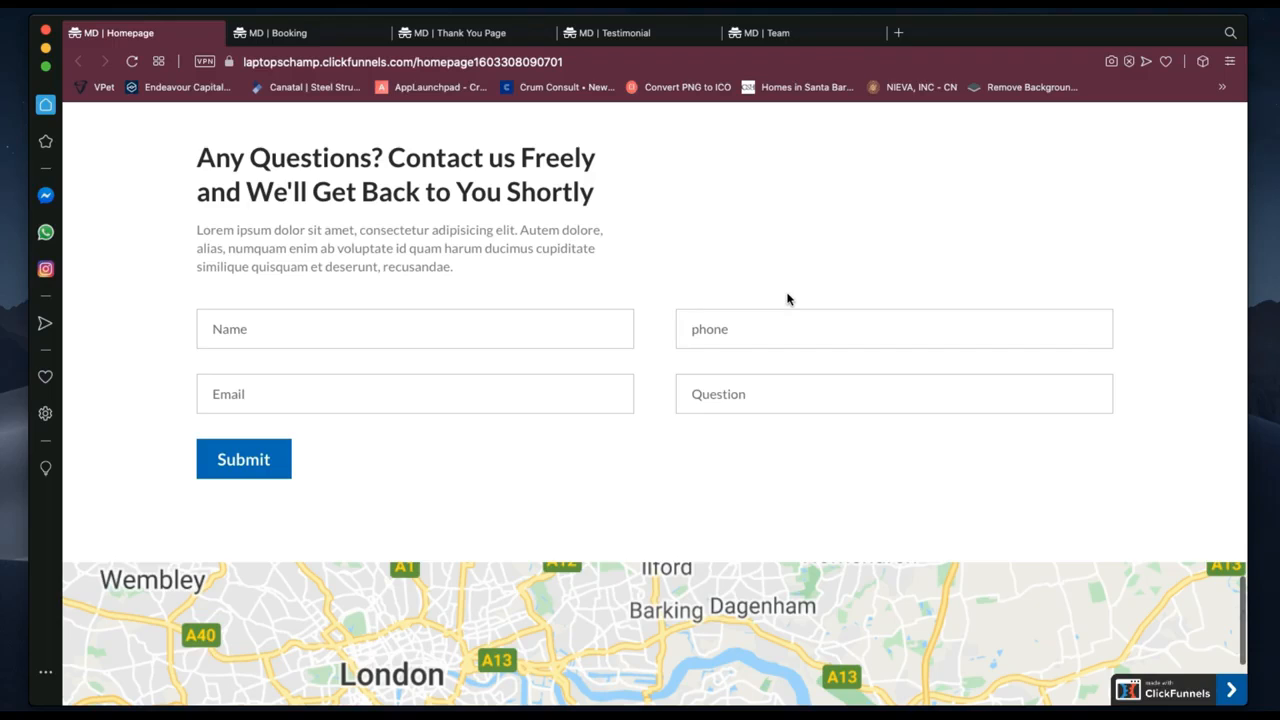
{"action": "scroll", "coordinate": [787, 298], "scroll_direction": "down", "scroll_amount": 4}
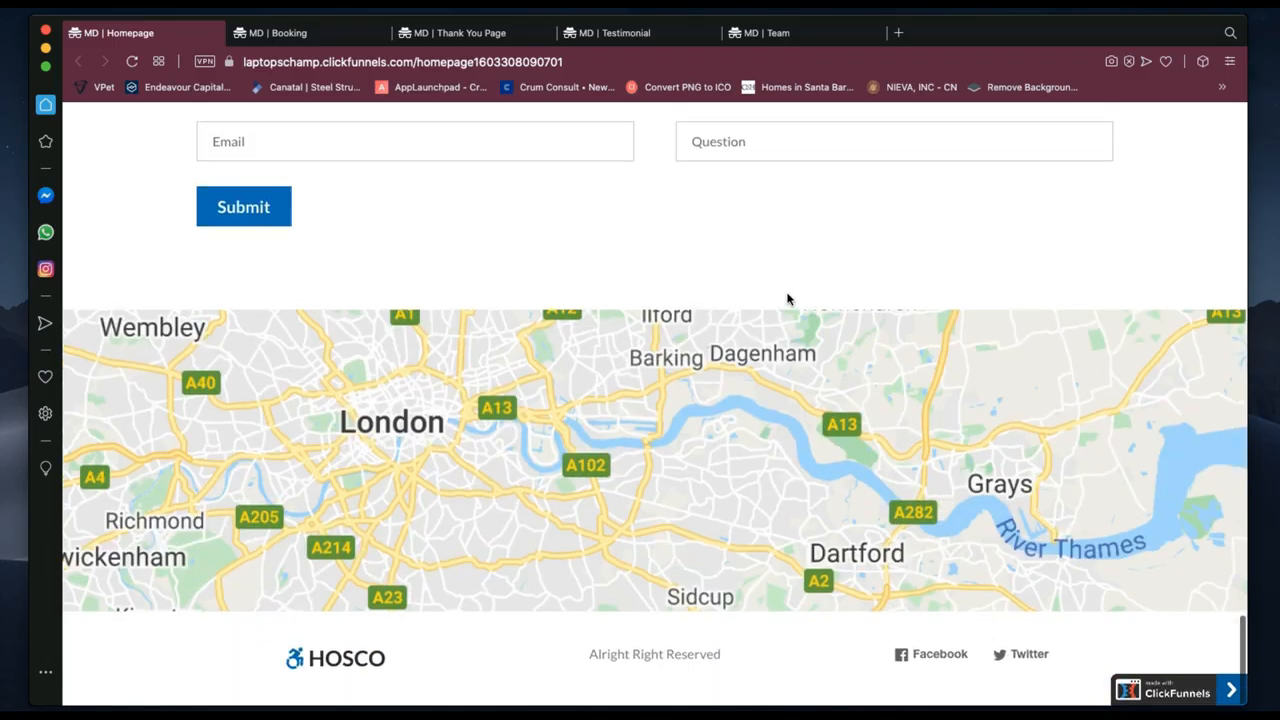
Scroll back up the Homepage and switch to the MD | Booking page.
{"action": "scroll", "coordinate": [787, 298], "scroll_direction": "up", "scroll_amount": 10}
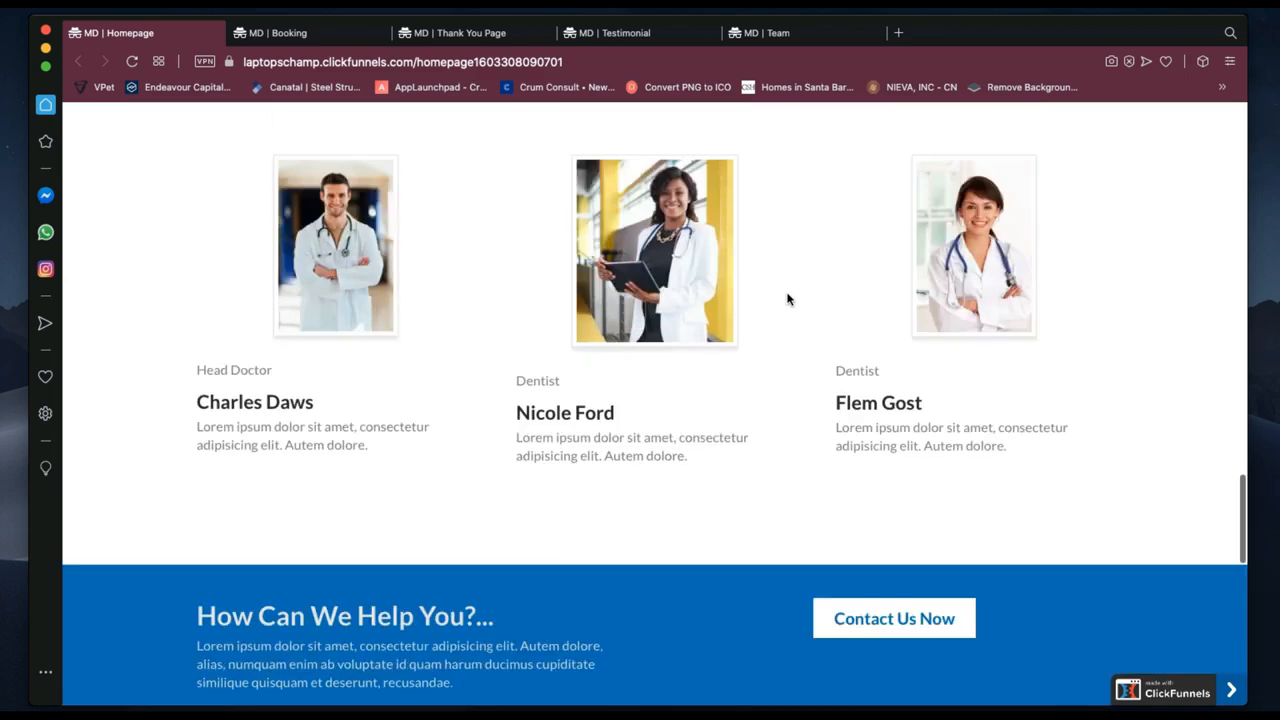
{"action": "scroll", "coordinate": [787, 298], "scroll_direction": "up", "scroll_amount": 4}
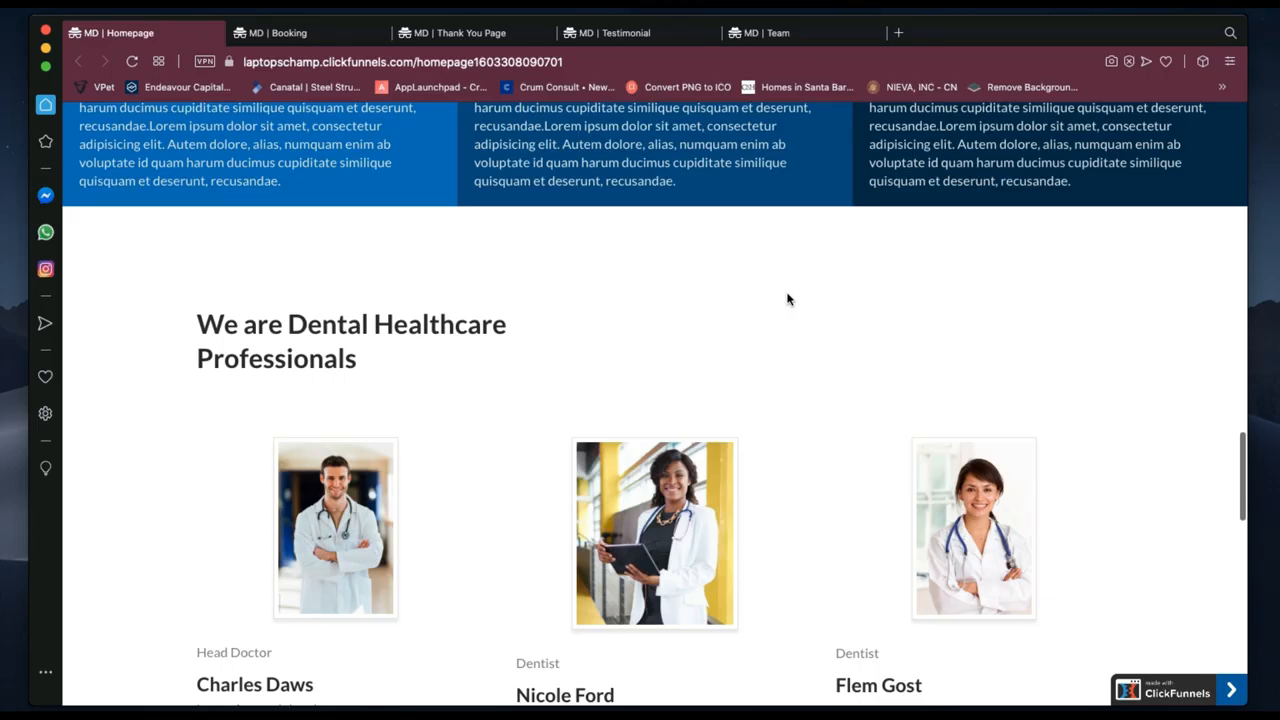
{"action": "scroll", "coordinate": [280, 130], "scroll_direction": "up", "scroll_amount": 10}
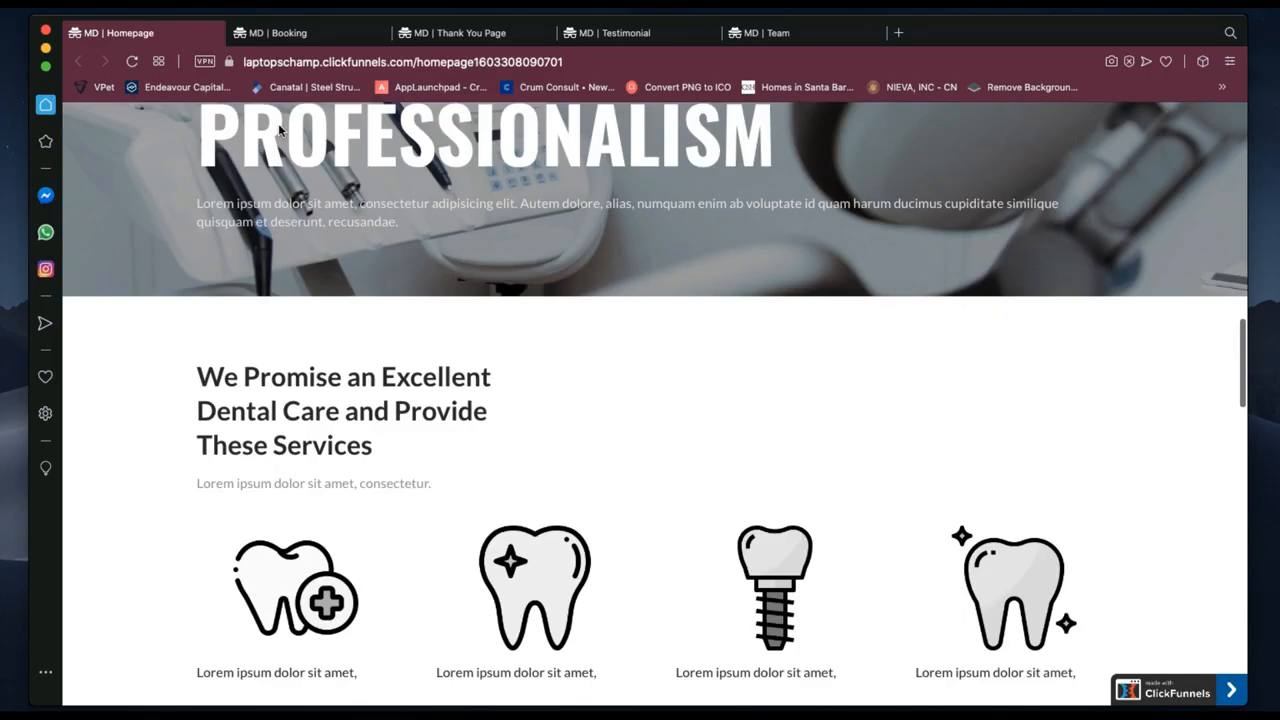
{"action": "scroll", "coordinate": [281, 130], "scroll_direction": "up", "scroll_amount": 10}
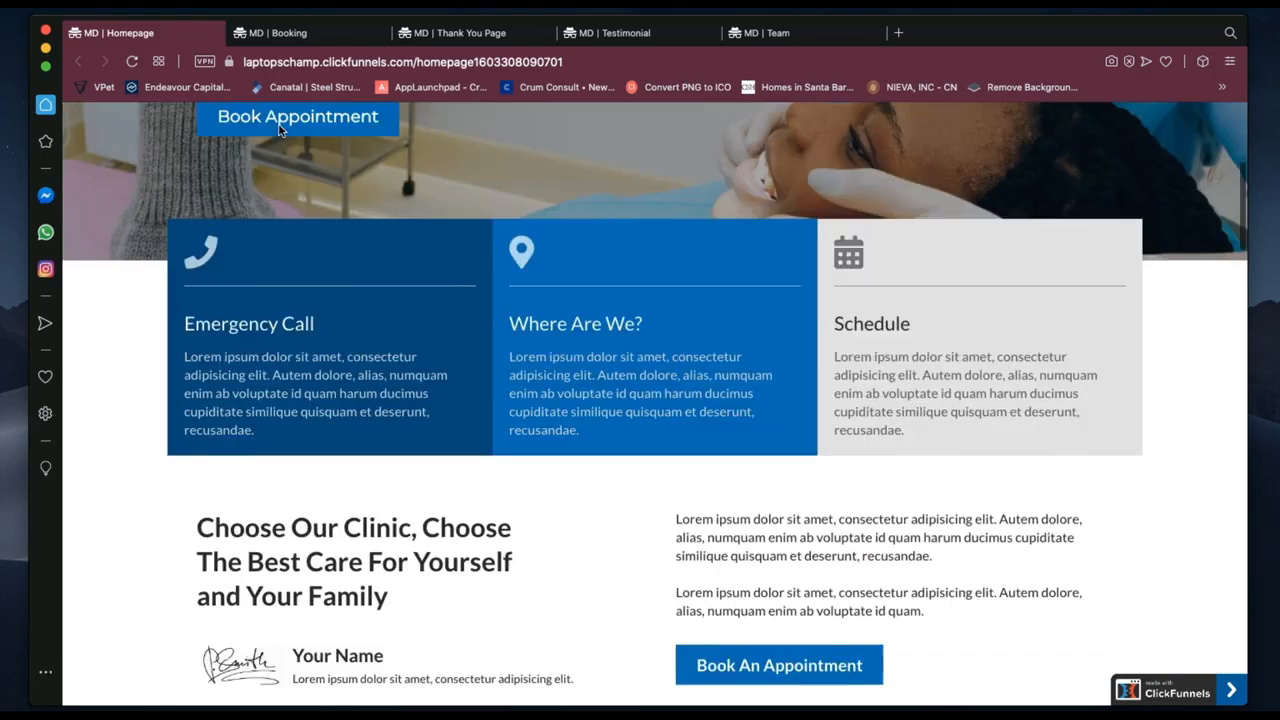
{"action": "scroll", "coordinate": [281, 130], "scroll_direction": "up", "scroll_amount": 5}
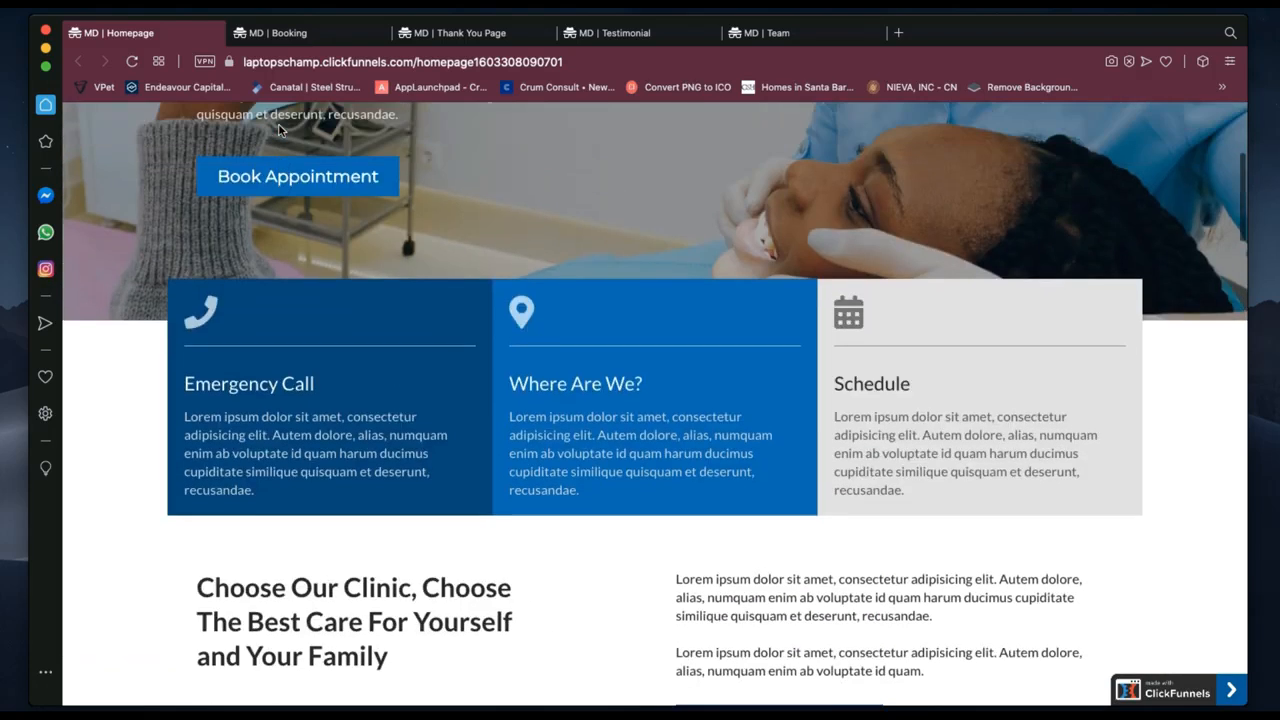
{"action": "left_click", "coordinate": [280, 33]}
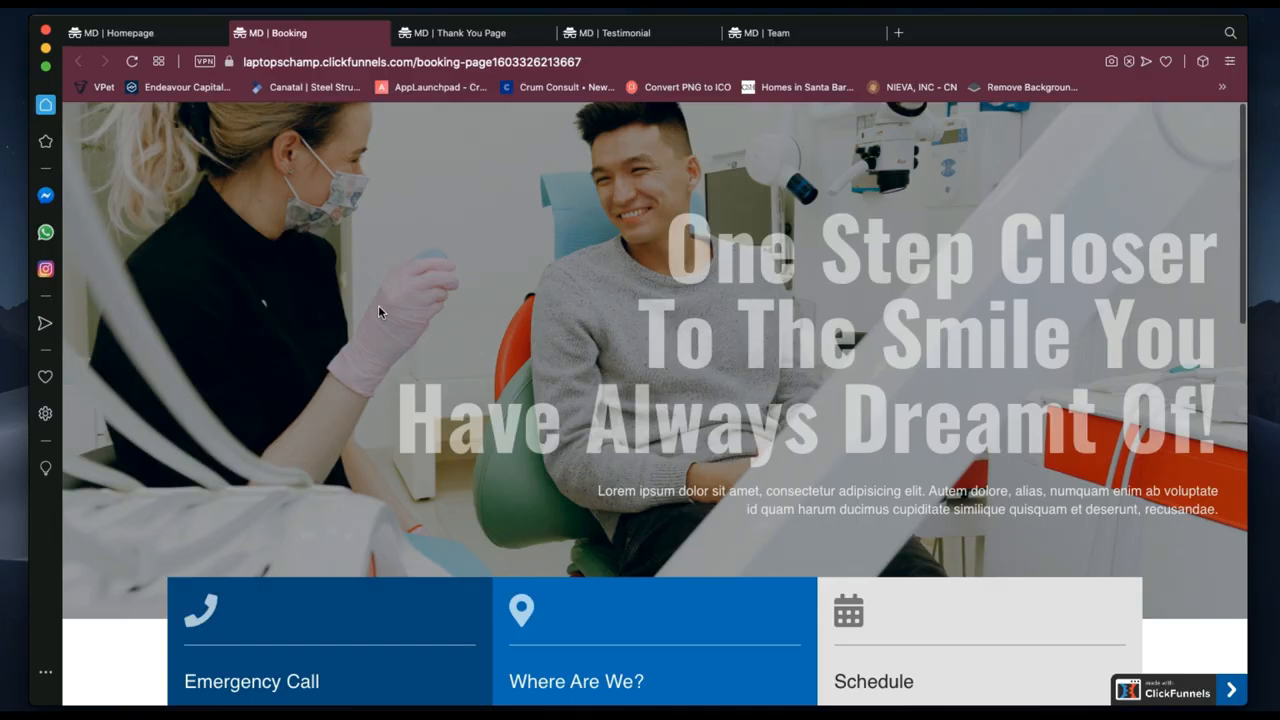
Scroll the Booking page between the Calendly '15 Minute Meeting' scheduler and the dental hero headline.
{"action": "scroll", "coordinate": [378, 312], "scroll_direction": "down", "scroll_amount": 2}
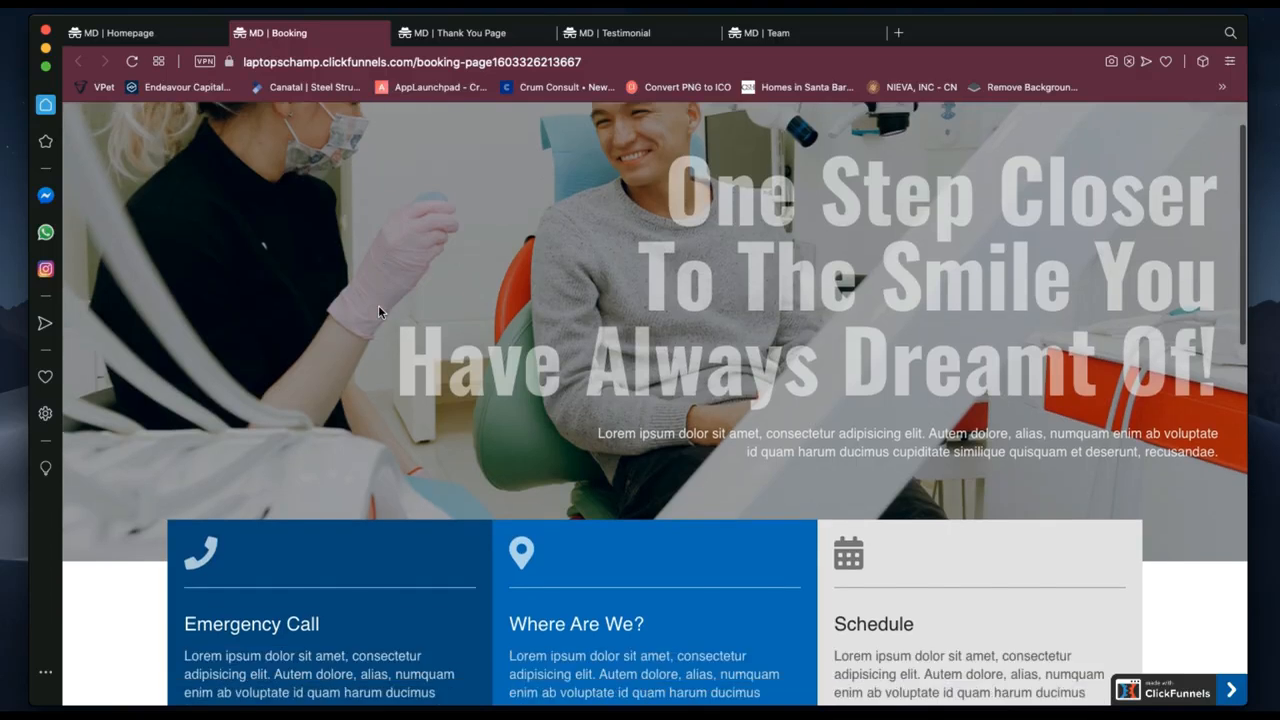
{"action": "scroll", "coordinate": [378, 312], "scroll_direction": "down", "scroll_amount": 4}
{"action": "scroll", "coordinate": [378, 312], "scroll_direction": "down", "scroll_amount": 9}
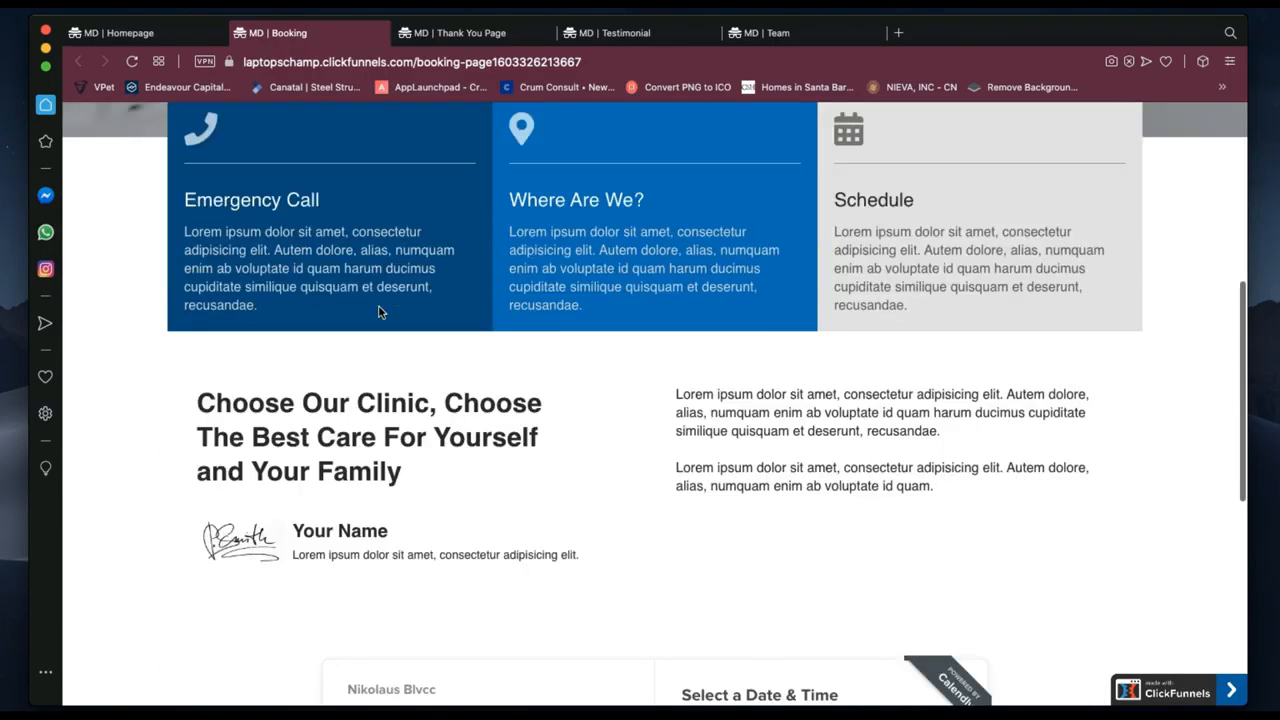
{"action": "scroll", "coordinate": [379, 307], "scroll_direction": "down", "scroll_amount": 3}
{"action": "scroll", "coordinate": [379, 307], "scroll_direction": "down", "scroll_amount": 2}
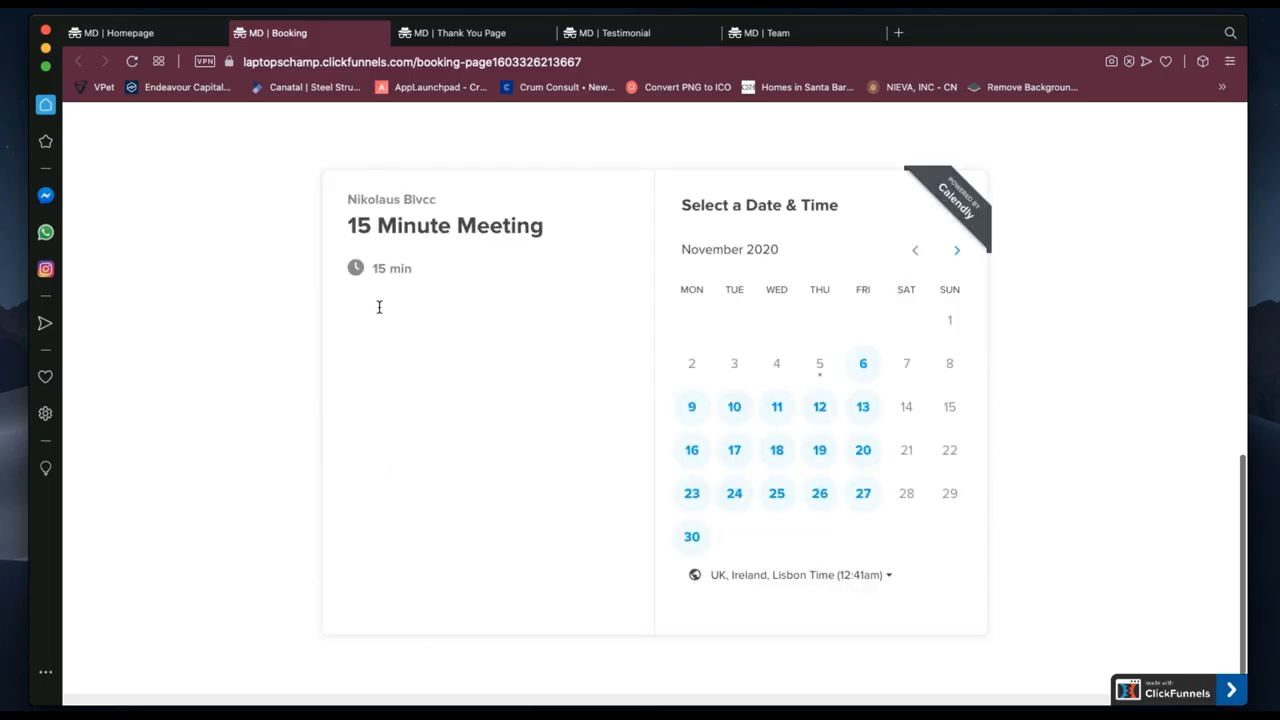
{"action": "scroll", "coordinate": [379, 307], "scroll_direction": "up", "scroll_amount": 2}
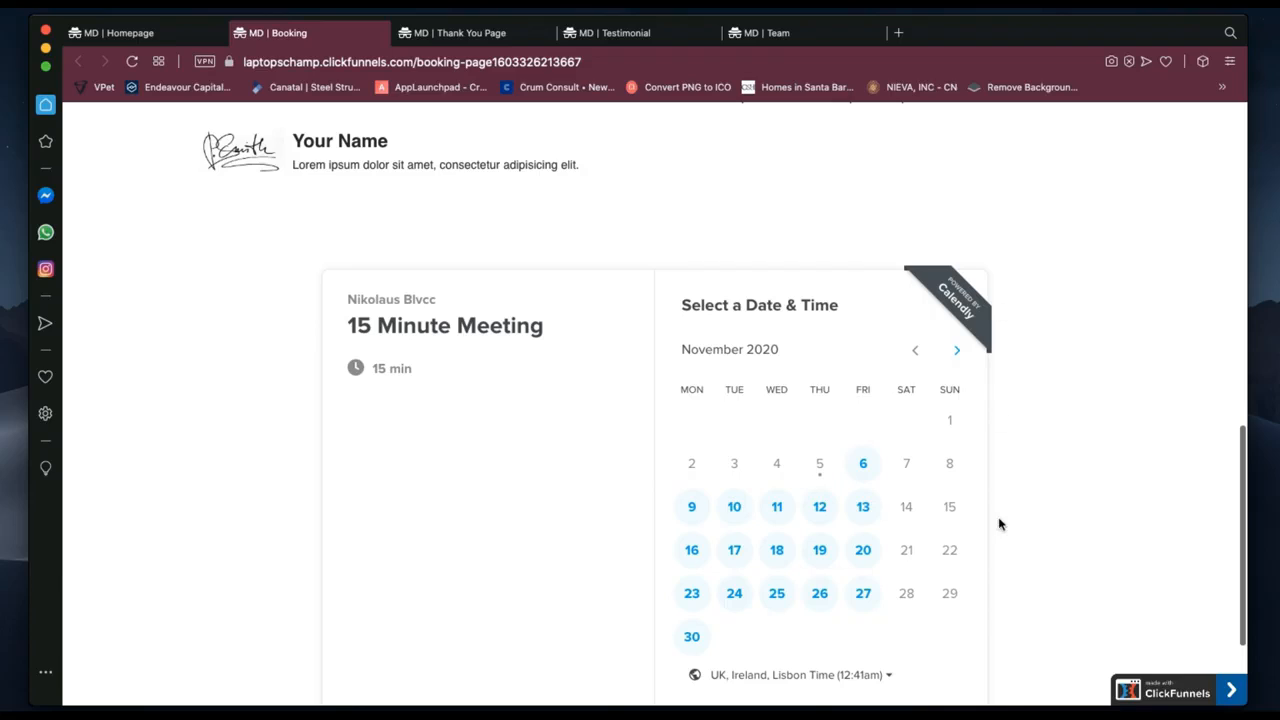
{"action": "scroll", "coordinate": [999, 524], "scroll_direction": "down", "scroll_amount": 1}
{"action": "scroll", "coordinate": [999, 524], "scroll_direction": "down", "scroll_amount": 2}
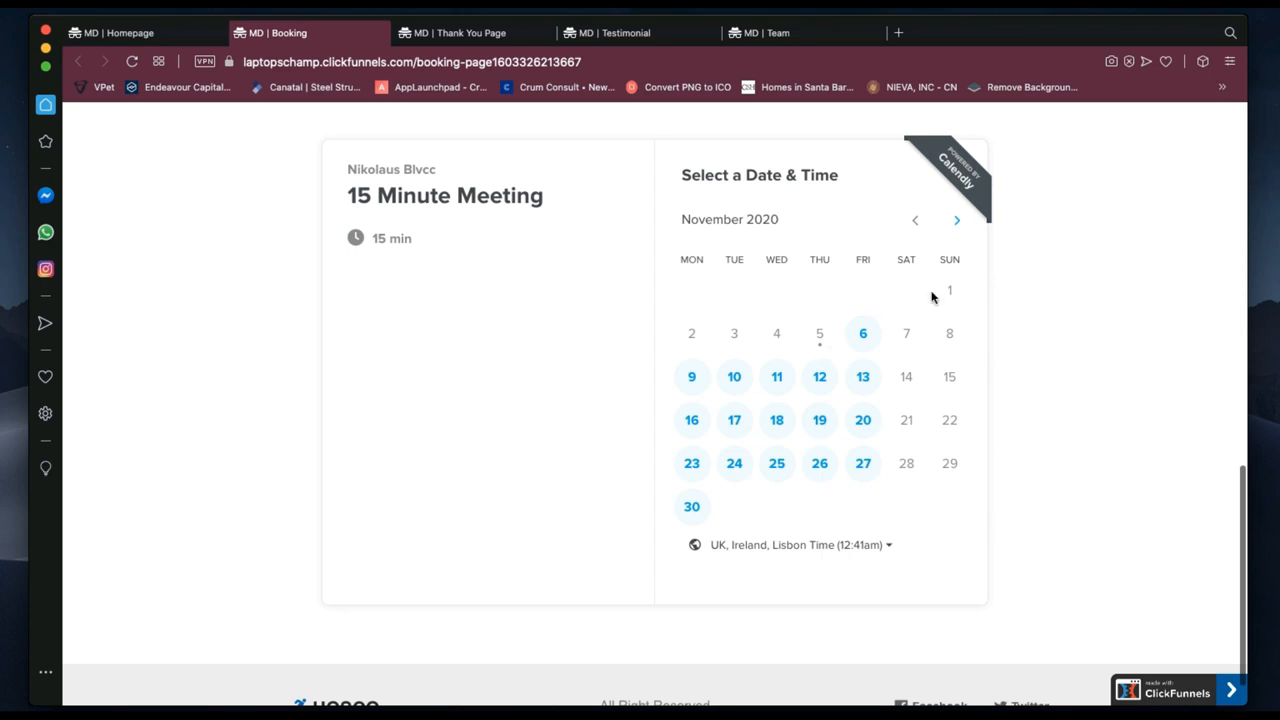
{"action": "scroll", "coordinate": [814, 258], "scroll_direction": "up", "scroll_amount": 1}
{"action": "scroll", "coordinate": [810, 258], "scroll_direction": "up", "scroll_amount": 3}
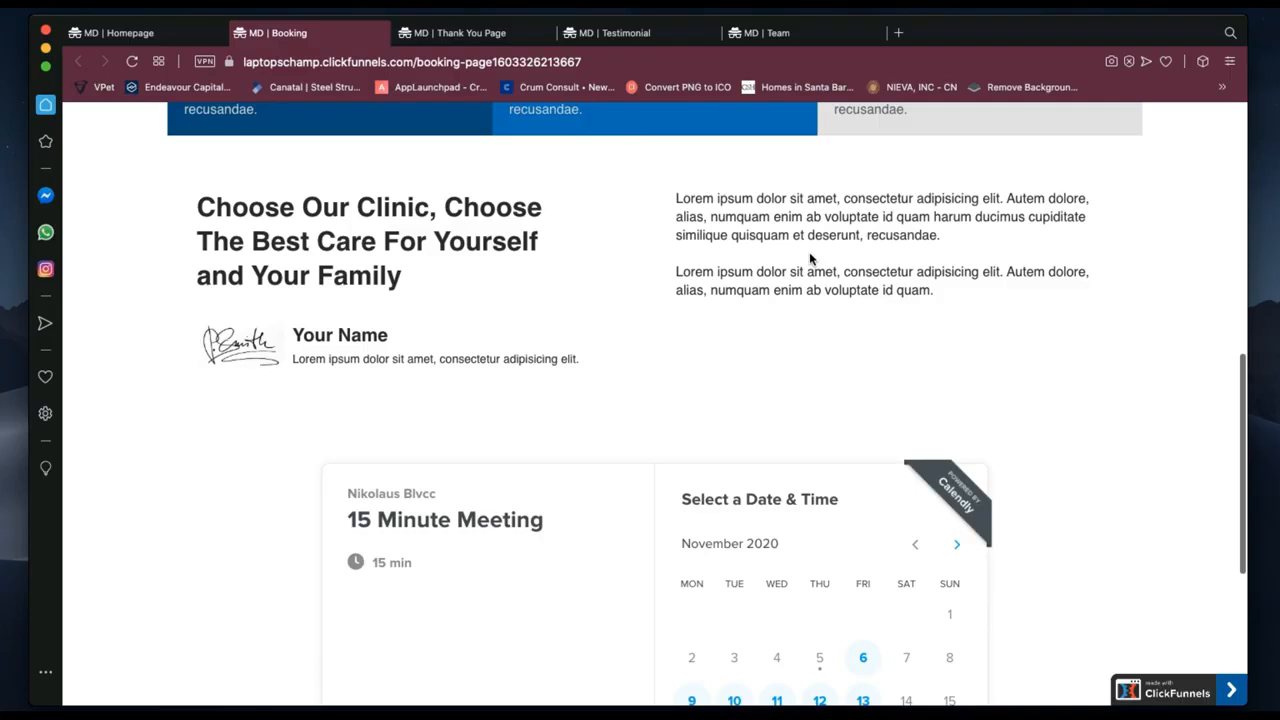
{"action": "scroll", "coordinate": [810, 258], "scroll_direction": "down", "scroll_amount": 2}
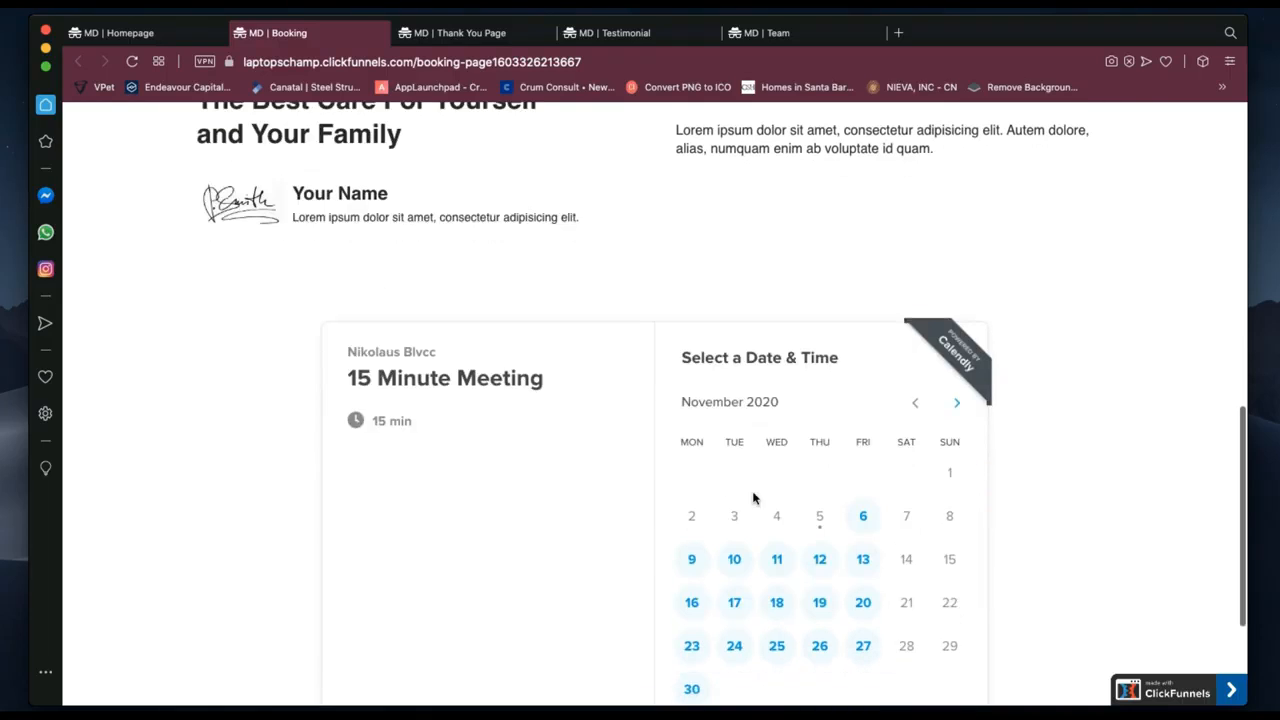
{"action": "scroll", "coordinate": [779, 539], "scroll_direction": "down", "scroll_amount": 1}
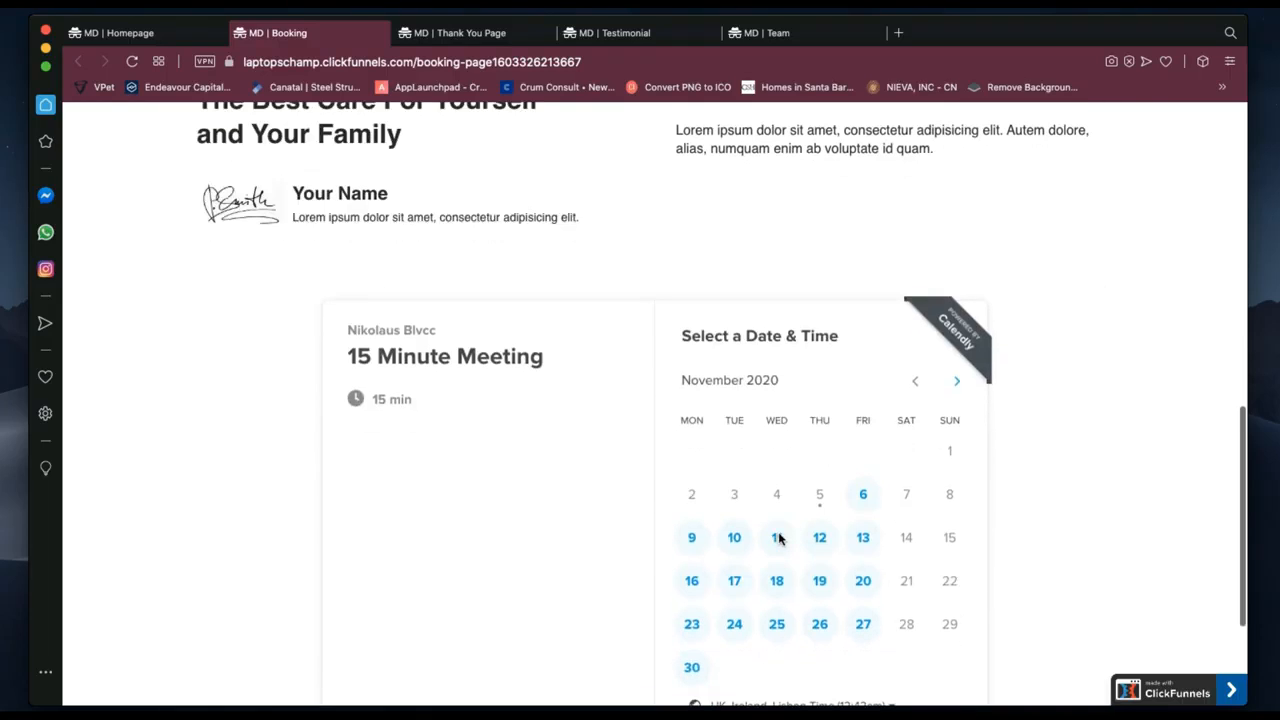
{"action": "scroll", "coordinate": [779, 539], "scroll_direction": "down", "scroll_amount": 2}
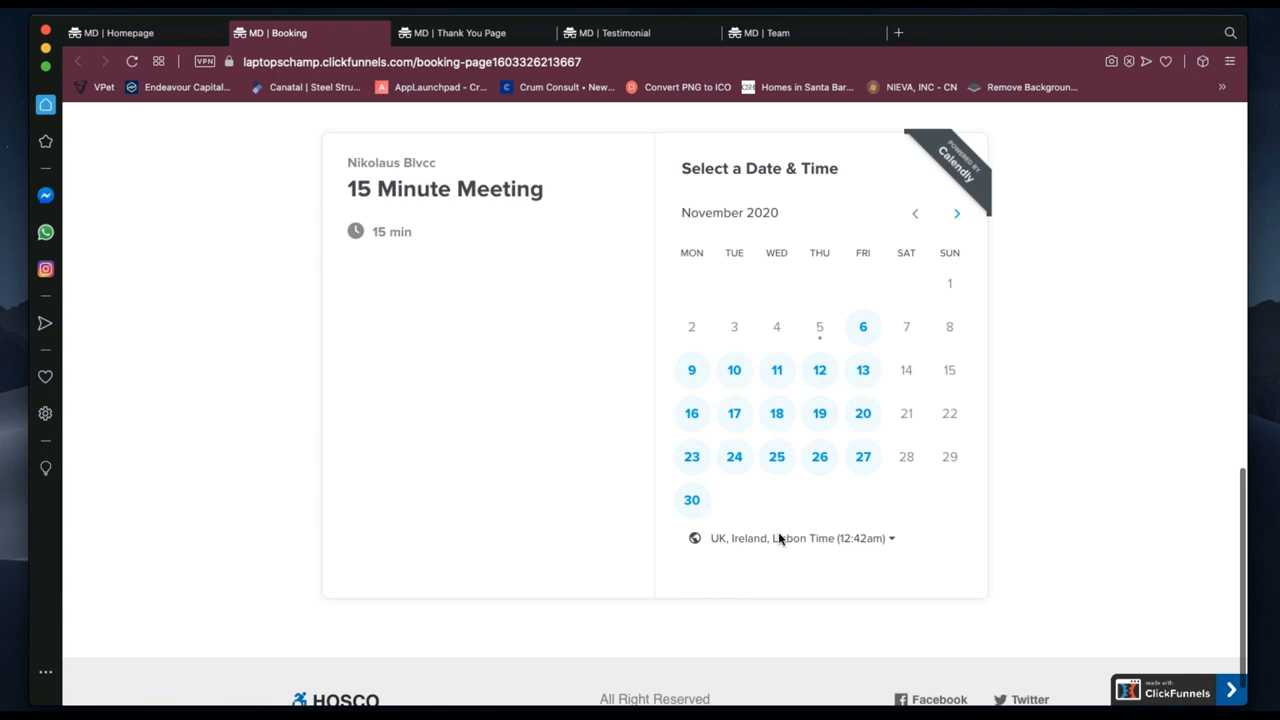
{"action": "scroll", "coordinate": [779, 539], "scroll_direction": "up", "scroll_amount": 5}
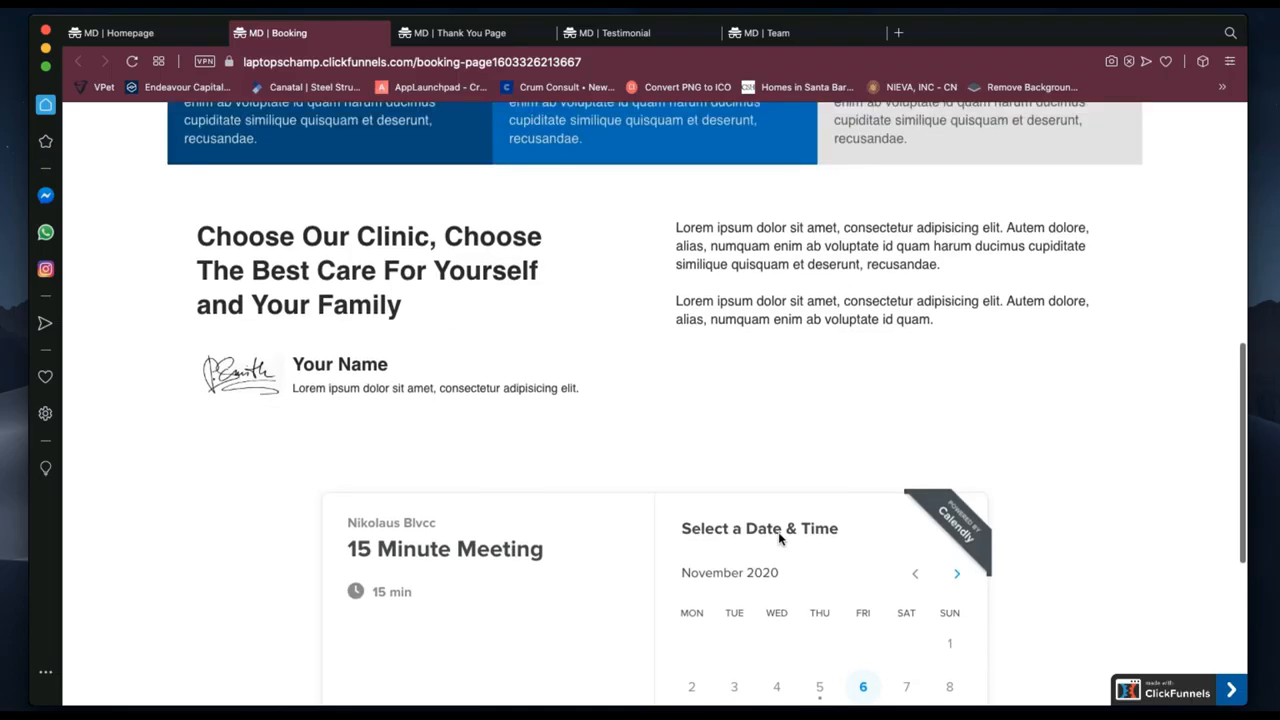
{"action": "scroll", "coordinate": [779, 539], "scroll_direction": "up", "scroll_amount": 7}
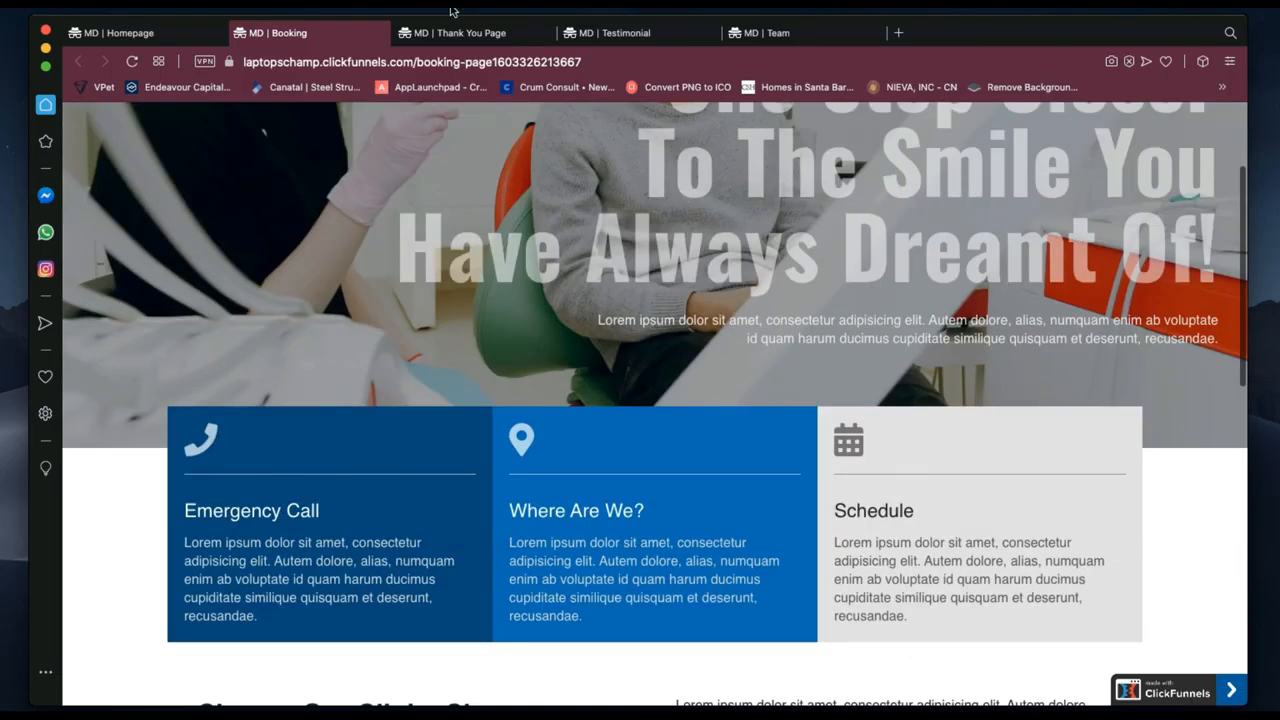
Switch to the published MD | Thank You Page to see its waiting-list confirmation.
{"action": "left_click", "coordinate": [446, 33]}
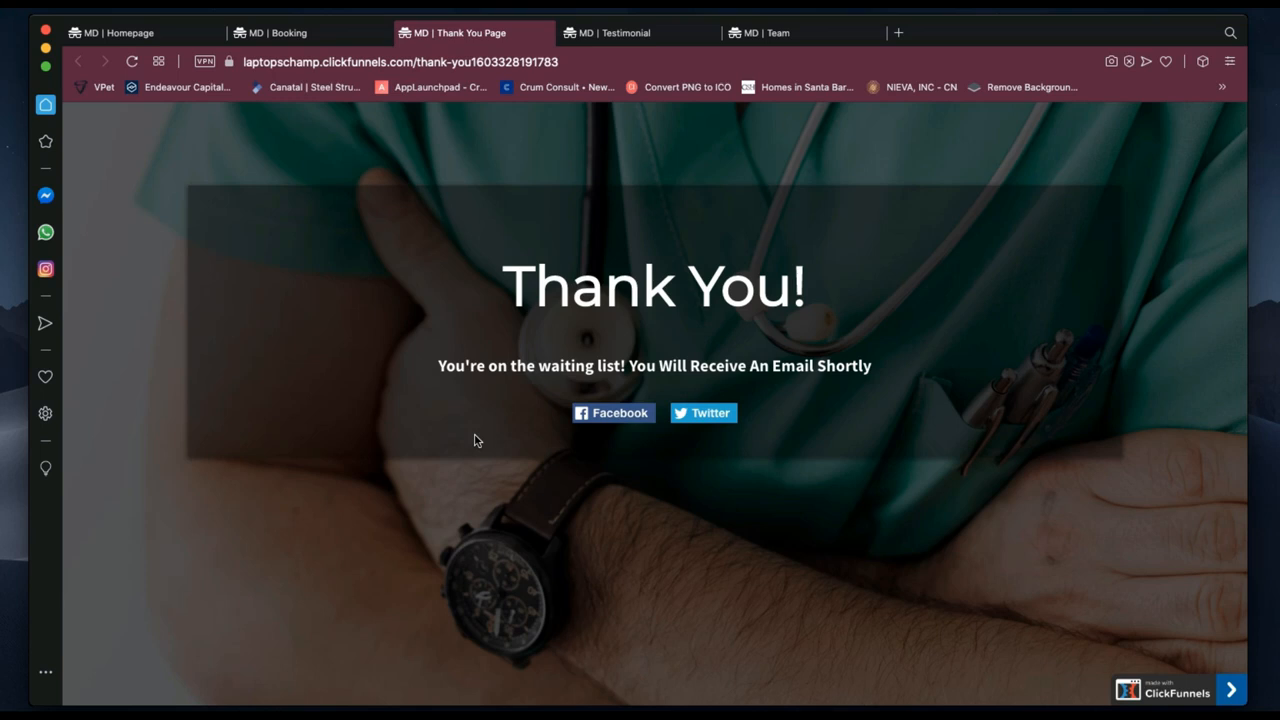
Switch to the published MD | Testimonial page.
{"action": "left_click", "coordinate": [638, 35]}
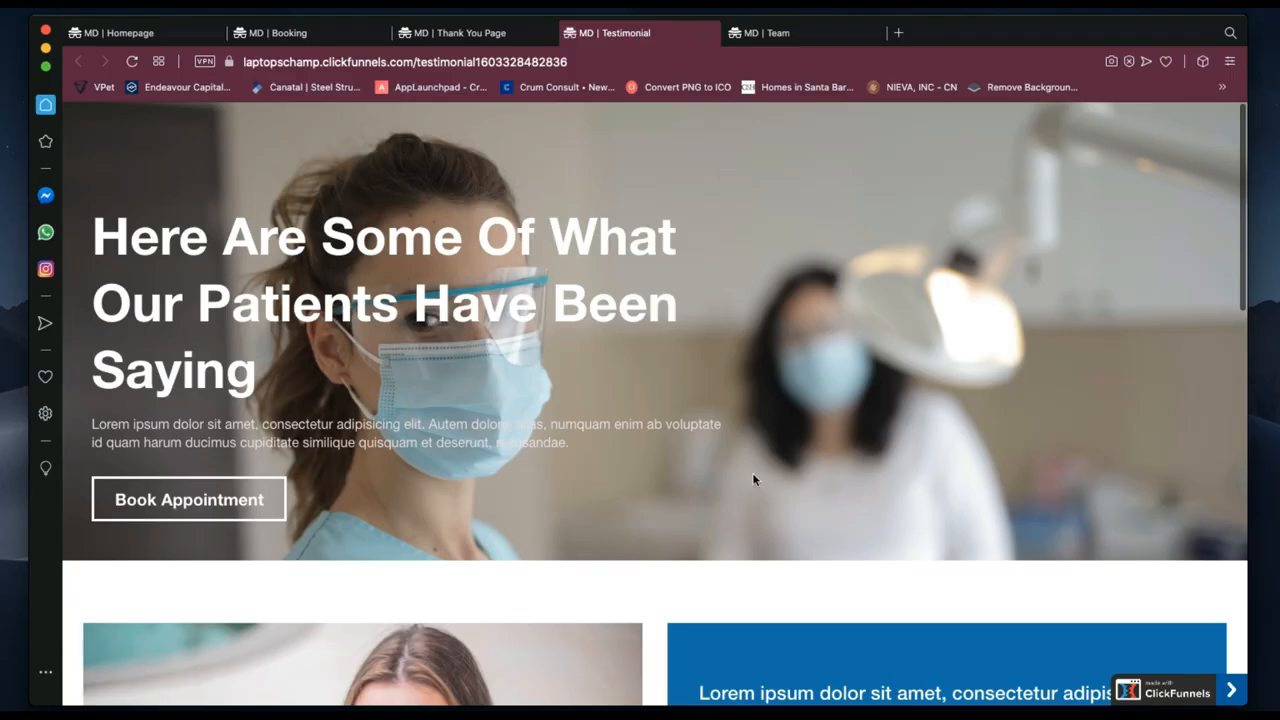
Scroll through the four patient testimonial cards down to the HOSCO footer and back up.
{"action": "scroll", "coordinate": [752, 472], "scroll_direction": "down", "scroll_amount": 5}
{"action": "scroll", "coordinate": [753, 479], "scroll_direction": "down", "scroll_amount": 3}
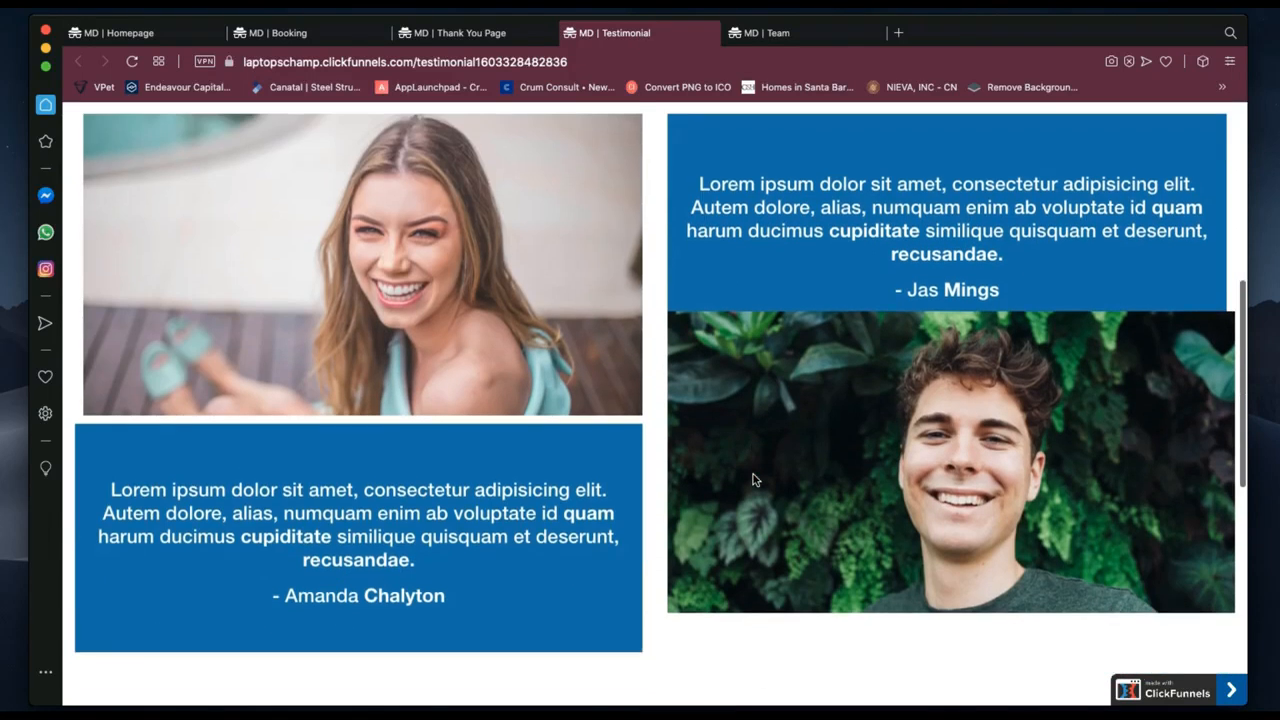
{"action": "scroll", "coordinate": [753, 474], "scroll_direction": "up", "scroll_amount": 3}
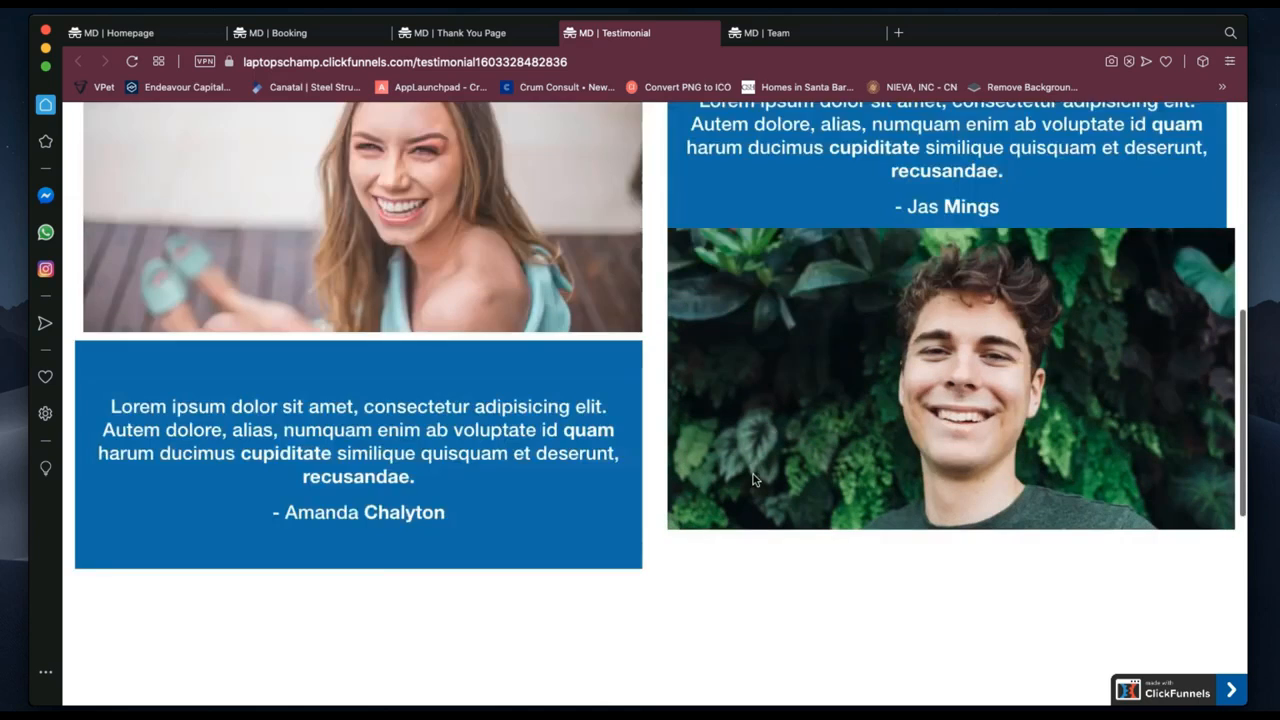
{"action": "scroll", "coordinate": [753, 474], "scroll_direction": "down", "scroll_amount": 3}
{"action": "scroll", "coordinate": [753, 478], "scroll_direction": "down", "scroll_amount": 1}
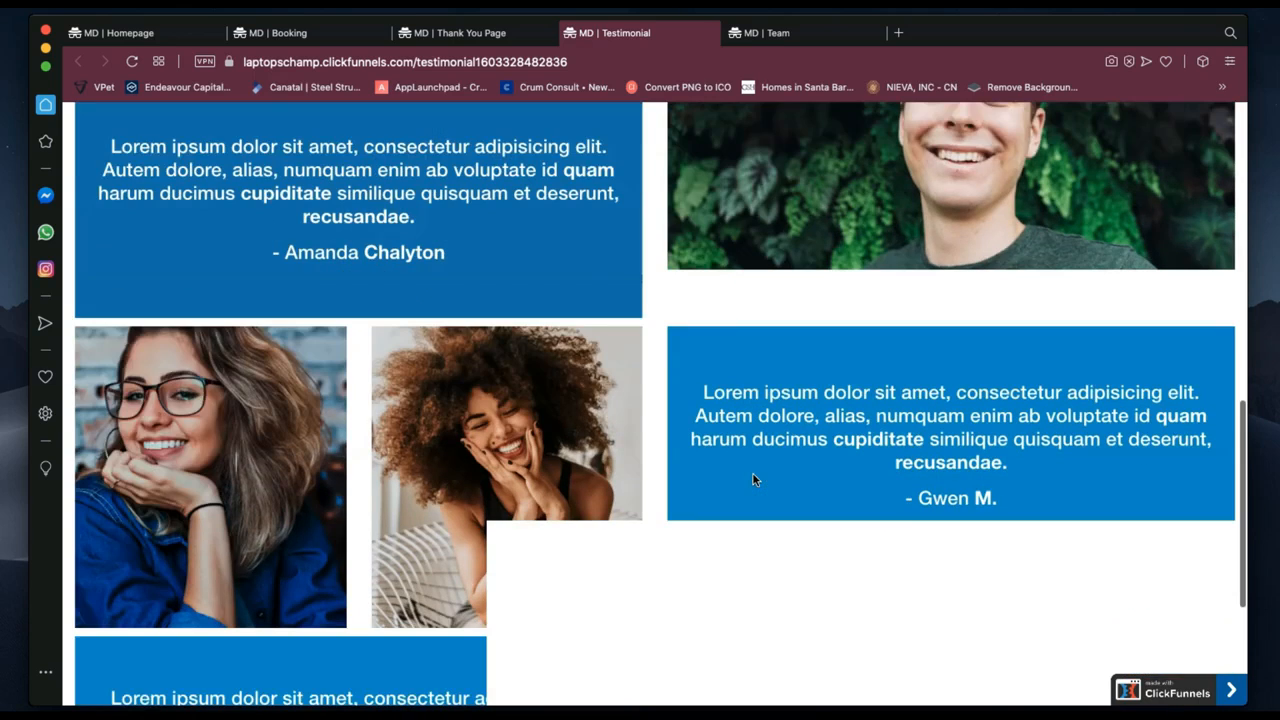
{"action": "scroll", "coordinate": [753, 478], "scroll_direction": "down", "scroll_amount": 1}
{"action": "scroll", "coordinate": [752, 479], "scroll_direction": "down", "scroll_amount": 2}
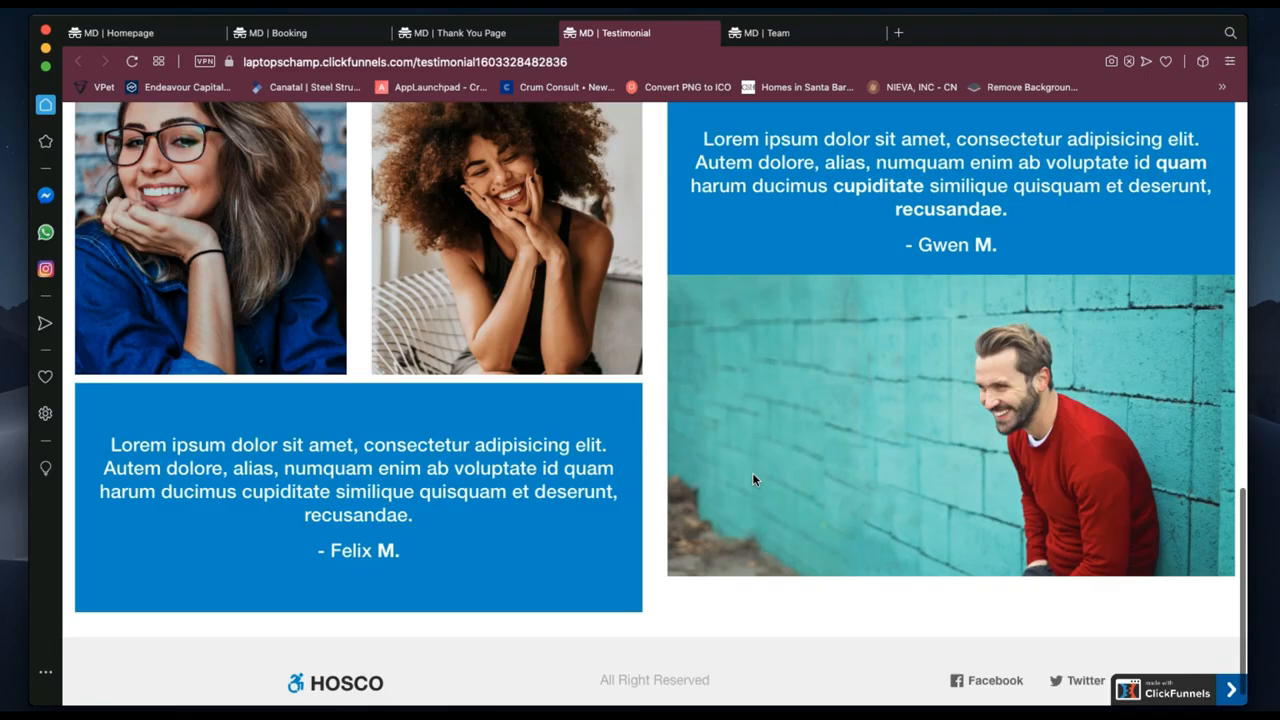
{"action": "scroll", "coordinate": [752, 479], "scroll_direction": "up", "scroll_amount": 3}
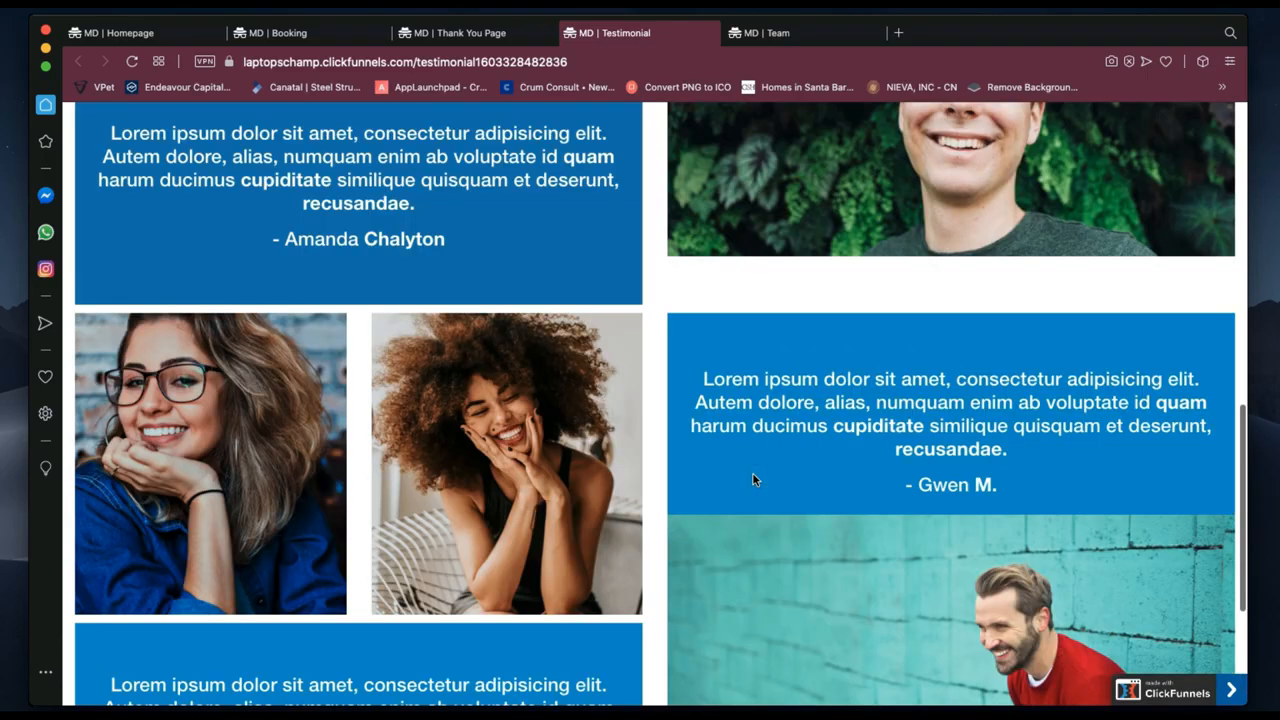
{"action": "scroll", "coordinate": [753, 478], "scroll_direction": "up", "scroll_amount": 5}
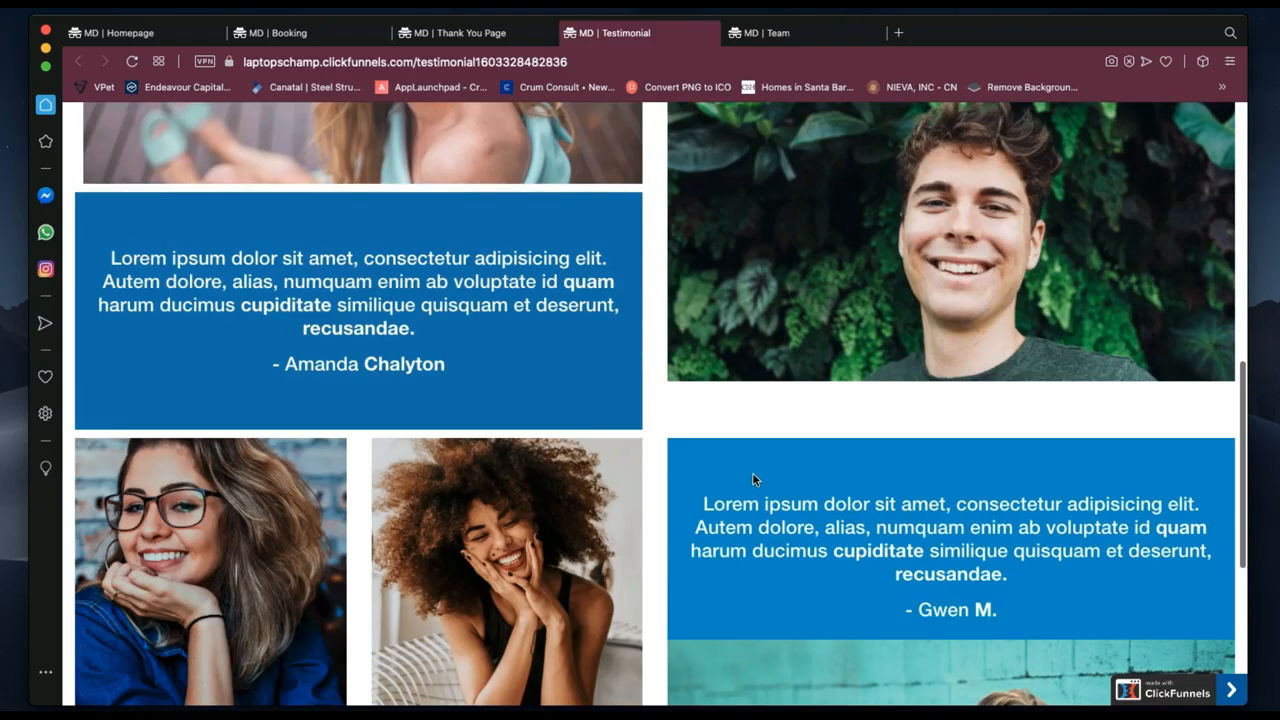
{"action": "scroll", "coordinate": [753, 474], "scroll_direction": "up", "scroll_amount": 4}
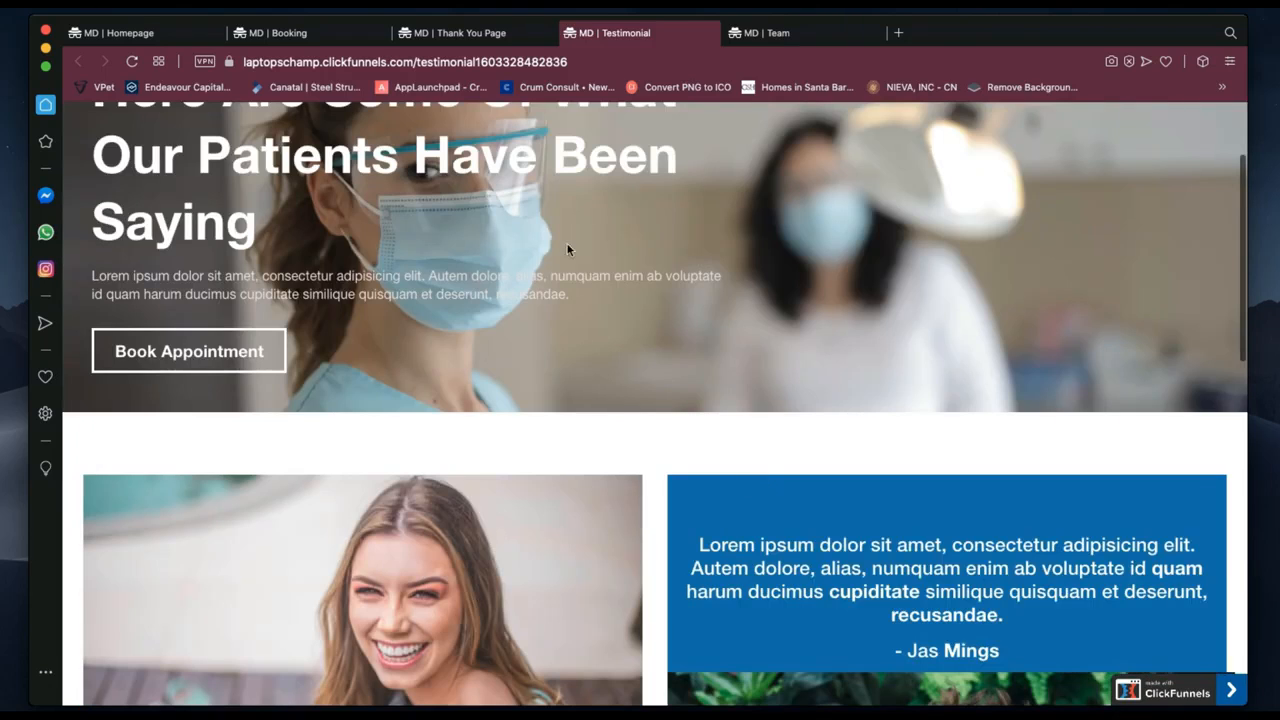
{"action": "left_click", "coordinate": [806, 40]}
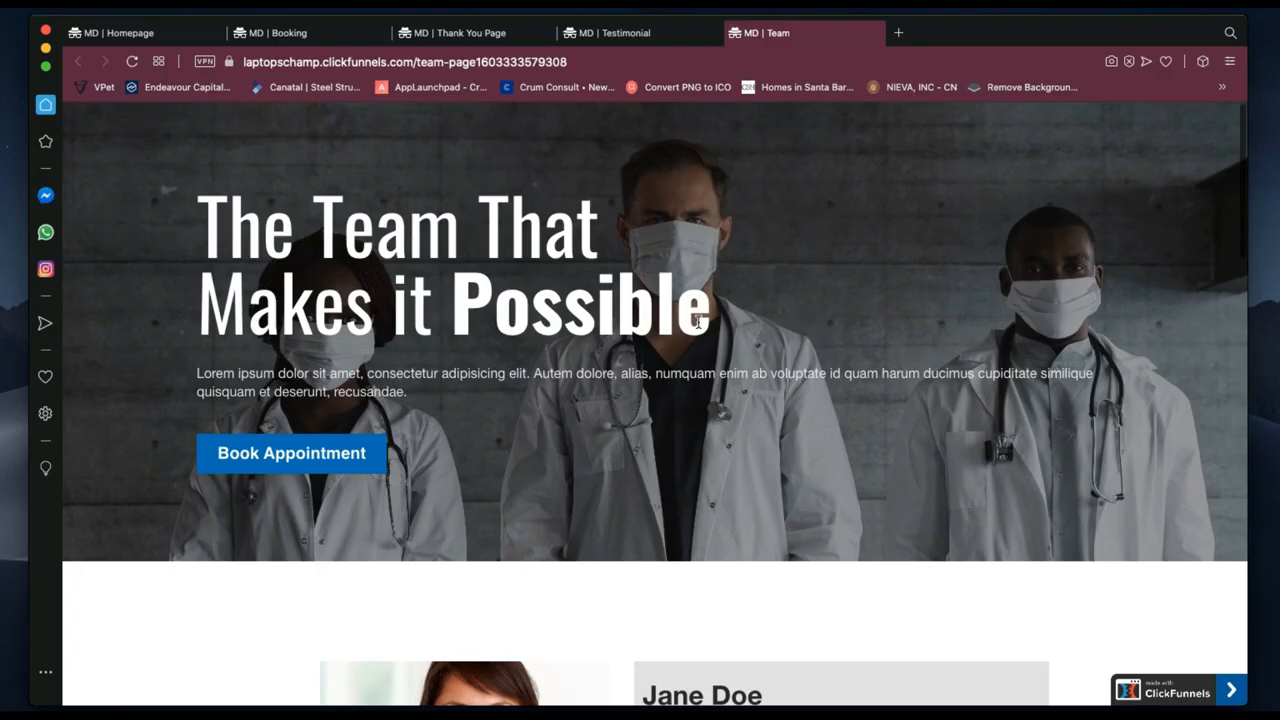
{"action": "scroll", "coordinate": [698, 321], "scroll_direction": "down", "scroll_amount": 3}
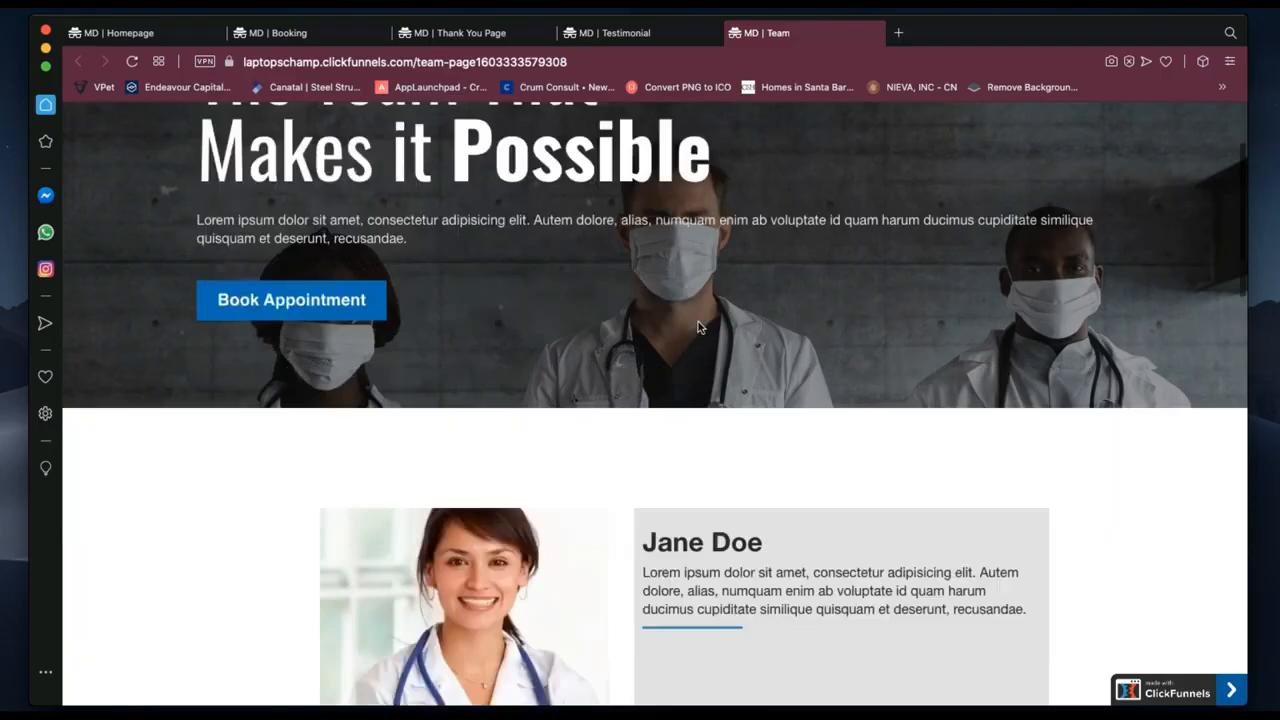
{"action": "scroll", "coordinate": [788, 328], "scroll_direction": "down", "scroll_amount": 5}
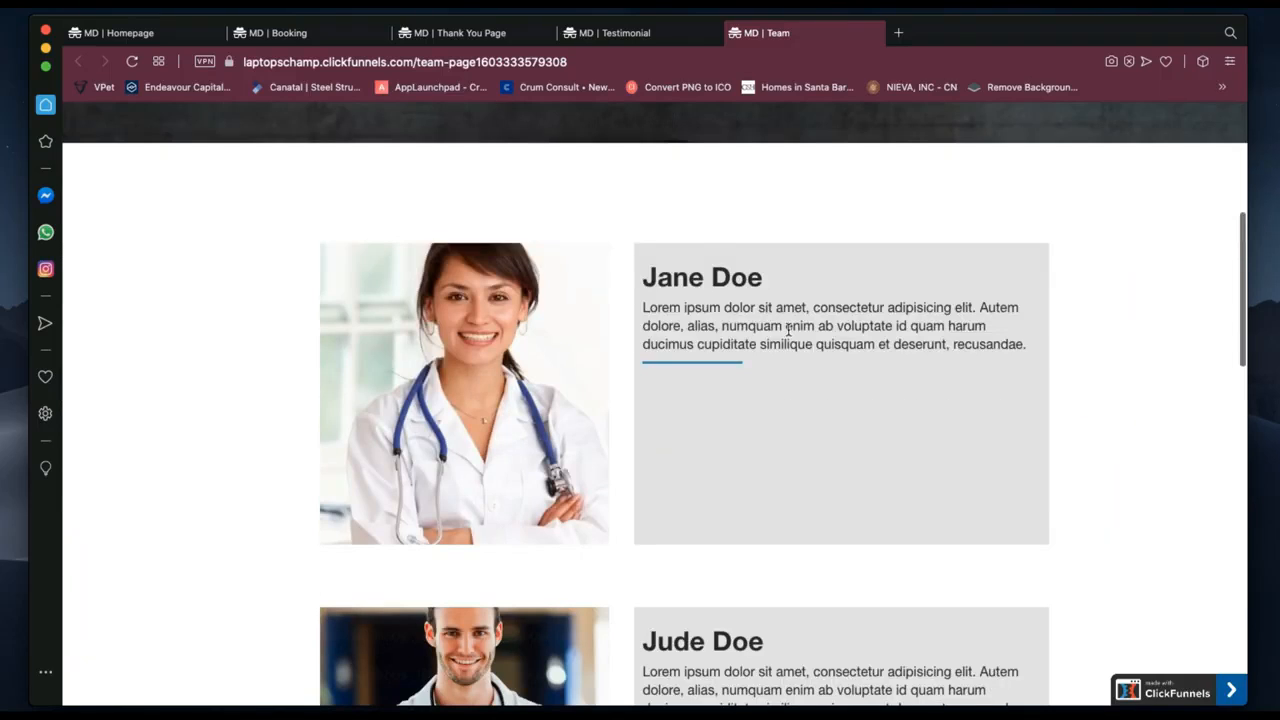
{"action": "scroll", "coordinate": [788, 328], "scroll_direction": "down", "scroll_amount": 6}
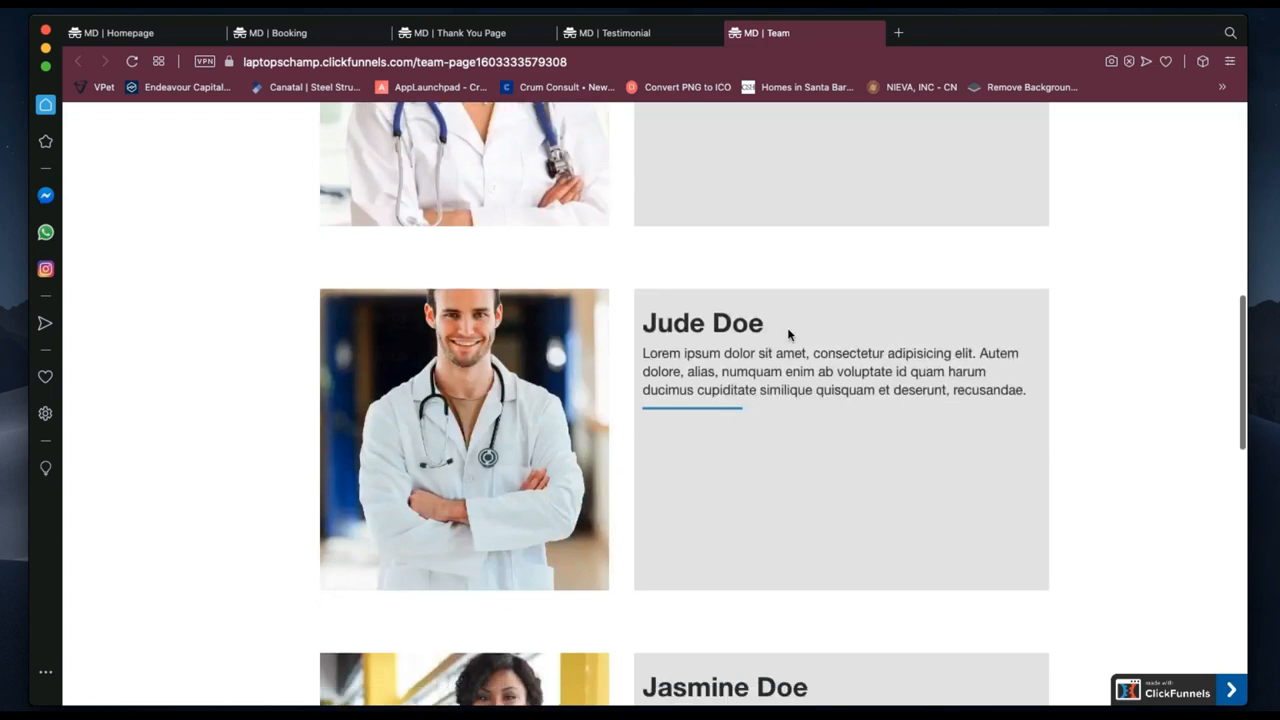
{"action": "scroll", "coordinate": [788, 335], "scroll_direction": "down", "scroll_amount": 3}
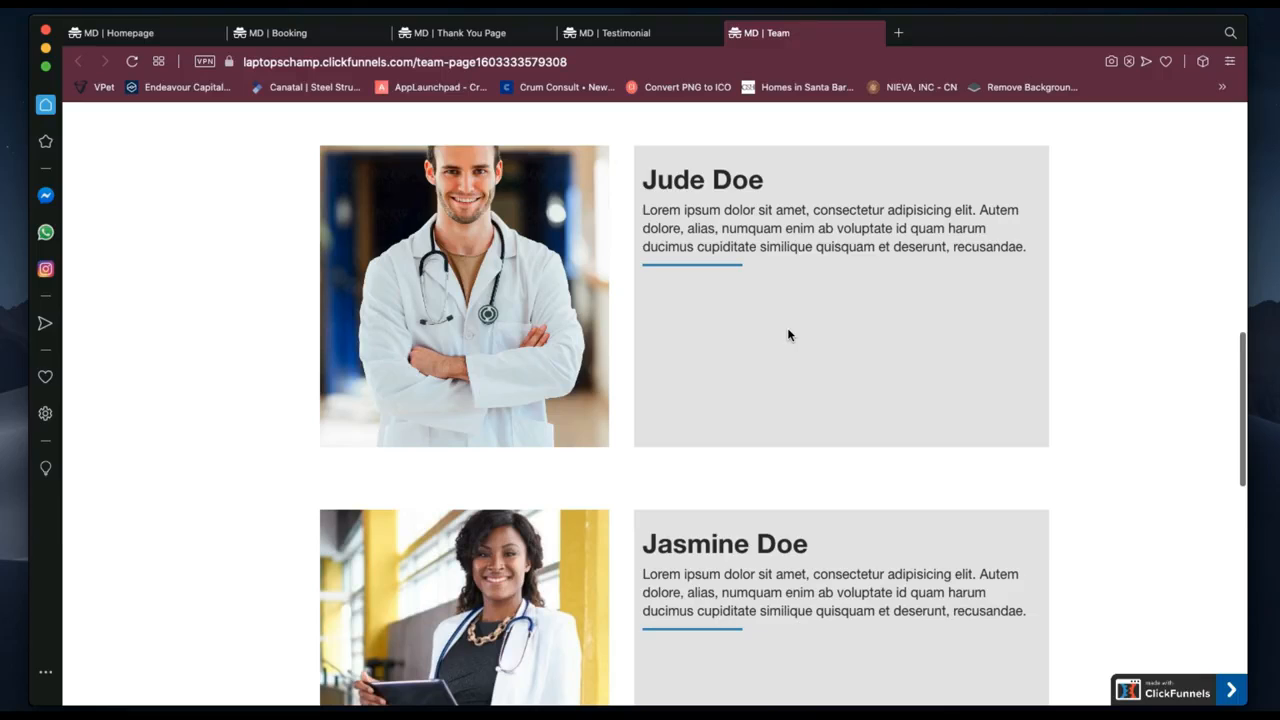
{"action": "scroll", "coordinate": [788, 335], "scroll_direction": "down", "scroll_amount": 9}
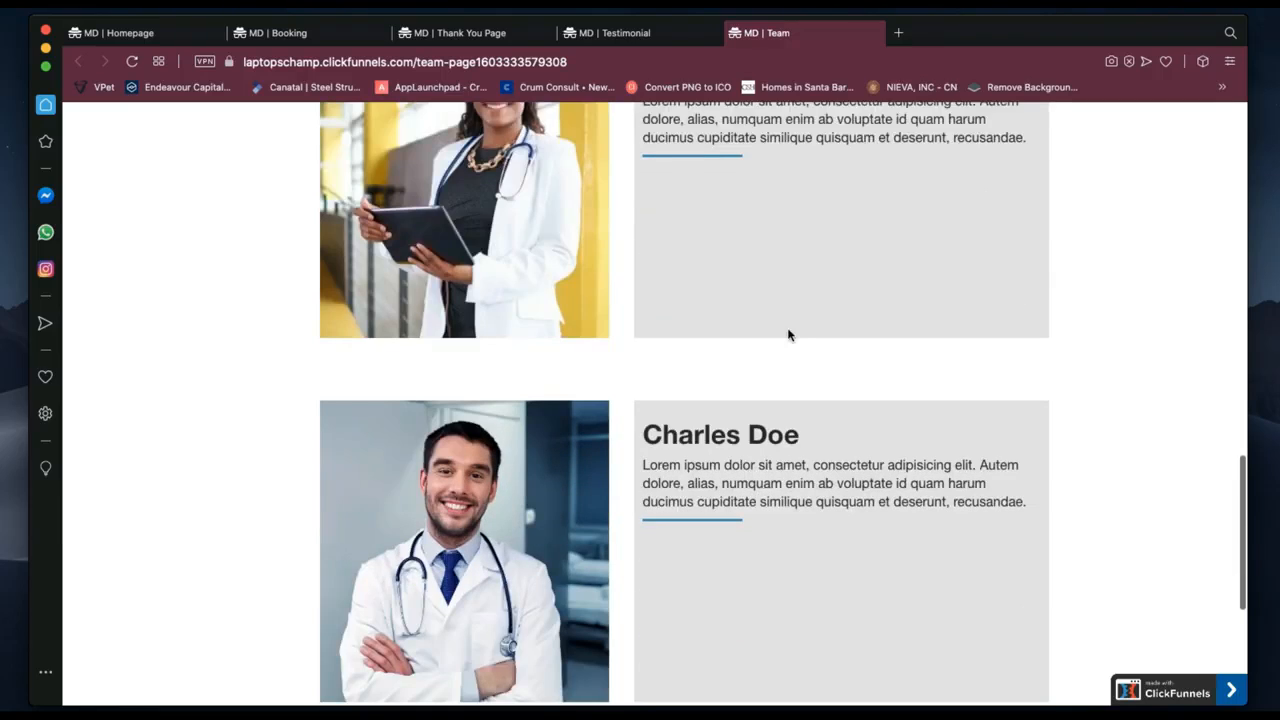
{"action": "scroll", "coordinate": [788, 335], "scroll_direction": "down", "scroll_amount": 3}
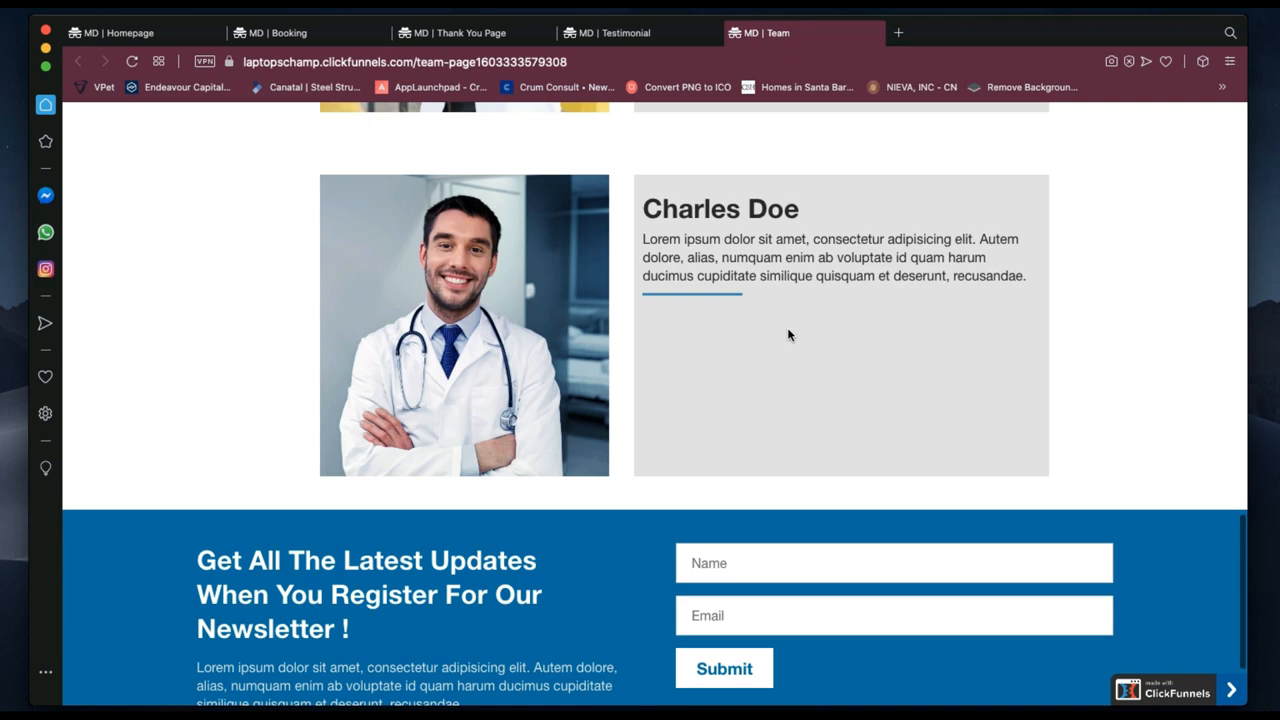
{"action": "scroll", "coordinate": [787, 330], "scroll_direction": "up", "scroll_amount": 5}
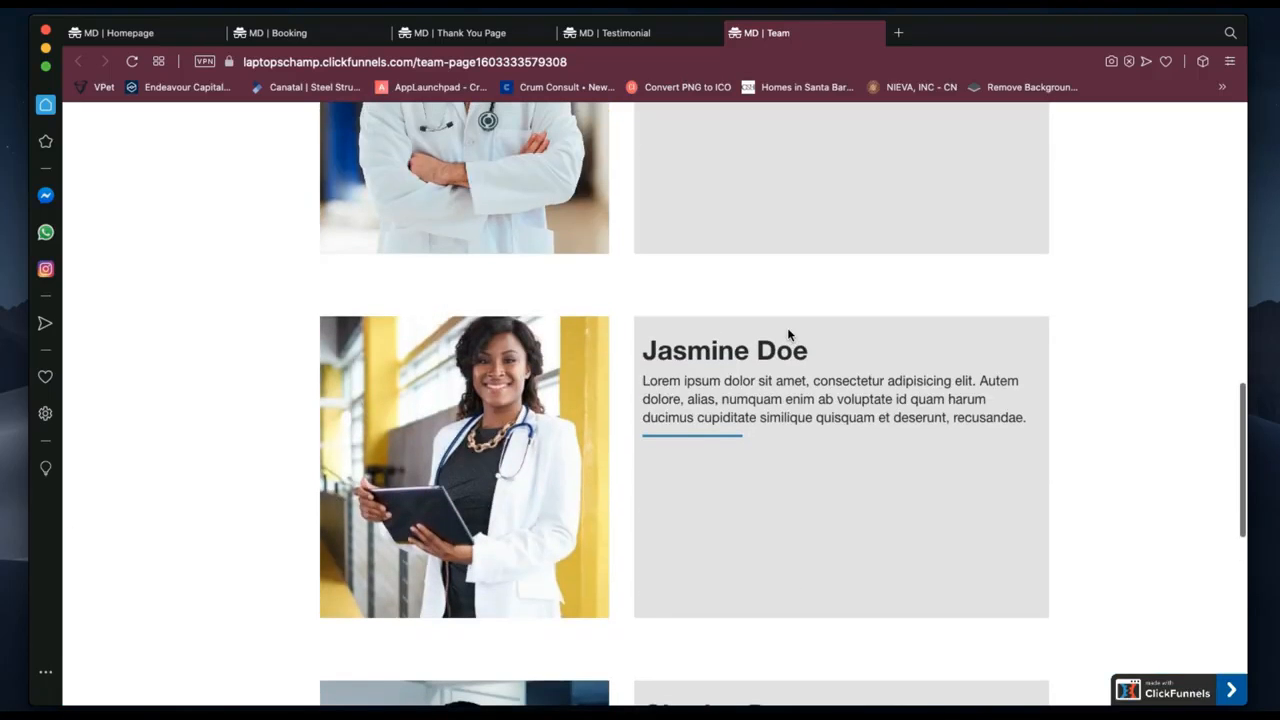
{"action": "scroll", "coordinate": [787, 330], "scroll_direction": "up", "scroll_amount": 4}
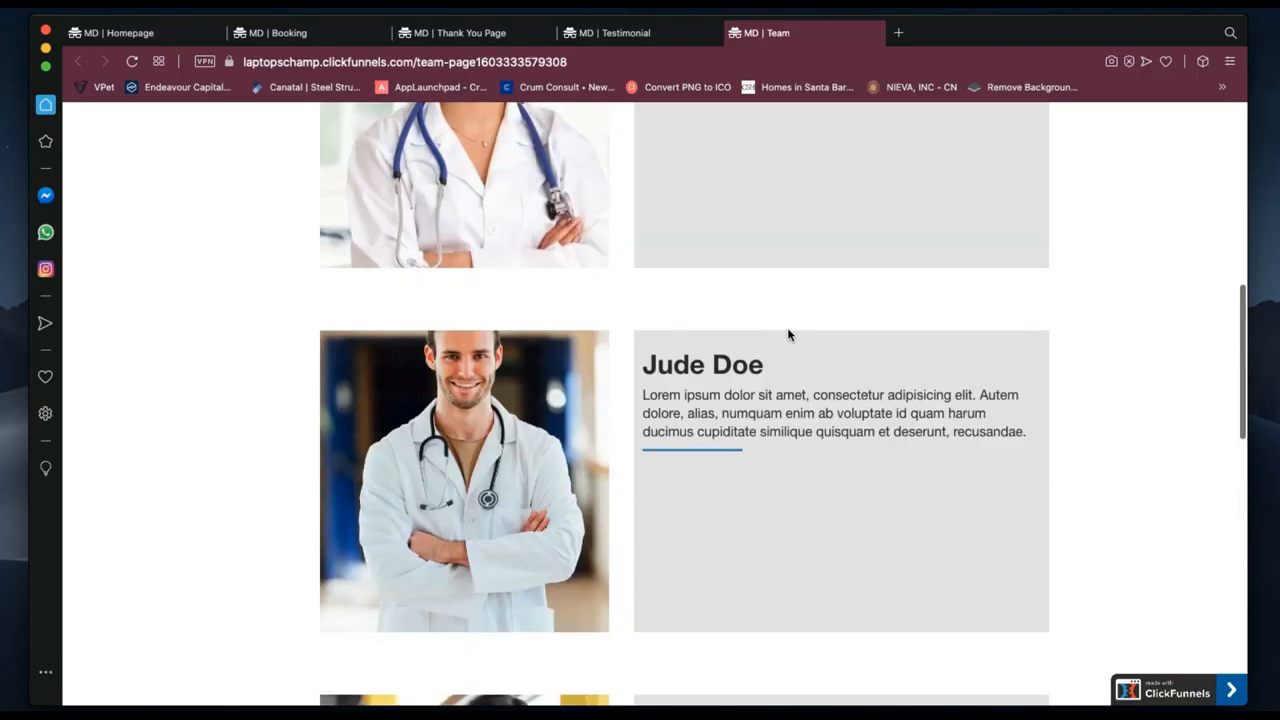
{"action": "scroll", "coordinate": [788, 334], "scroll_direction": "up", "scroll_amount": 3}
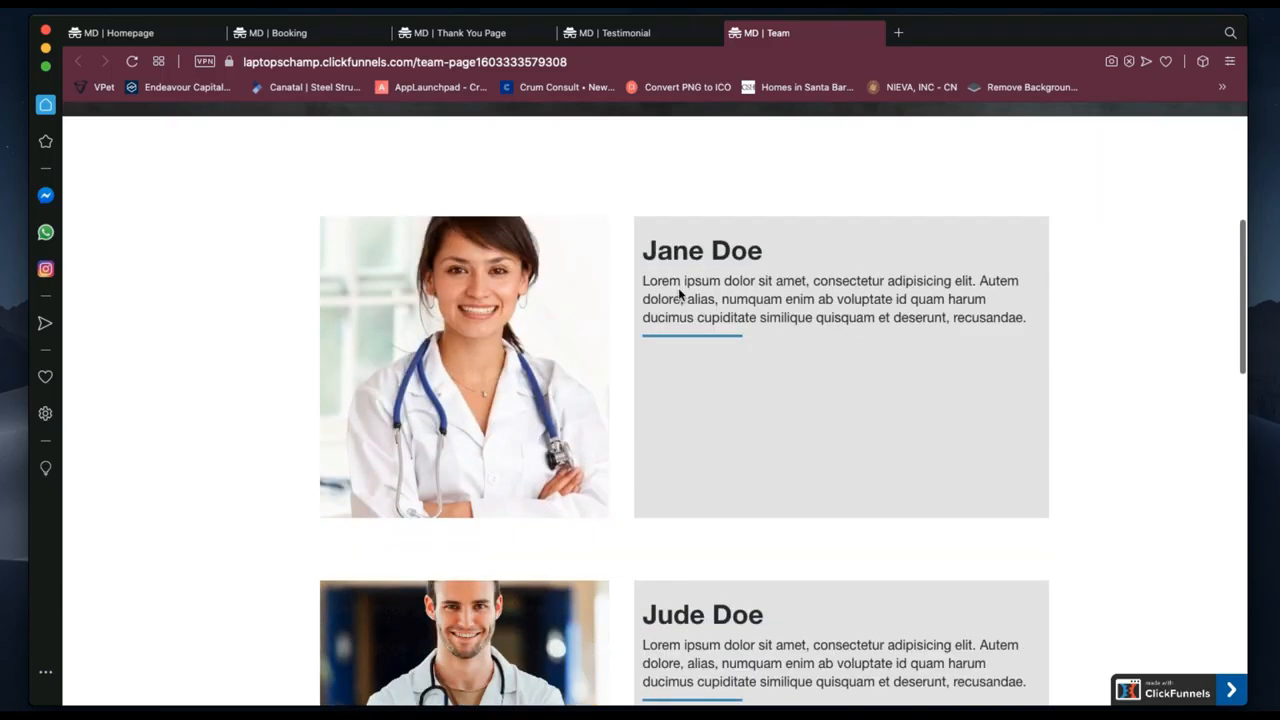
{"action": "scroll", "coordinate": [678, 287], "scroll_direction": "down", "scroll_amount": 7}
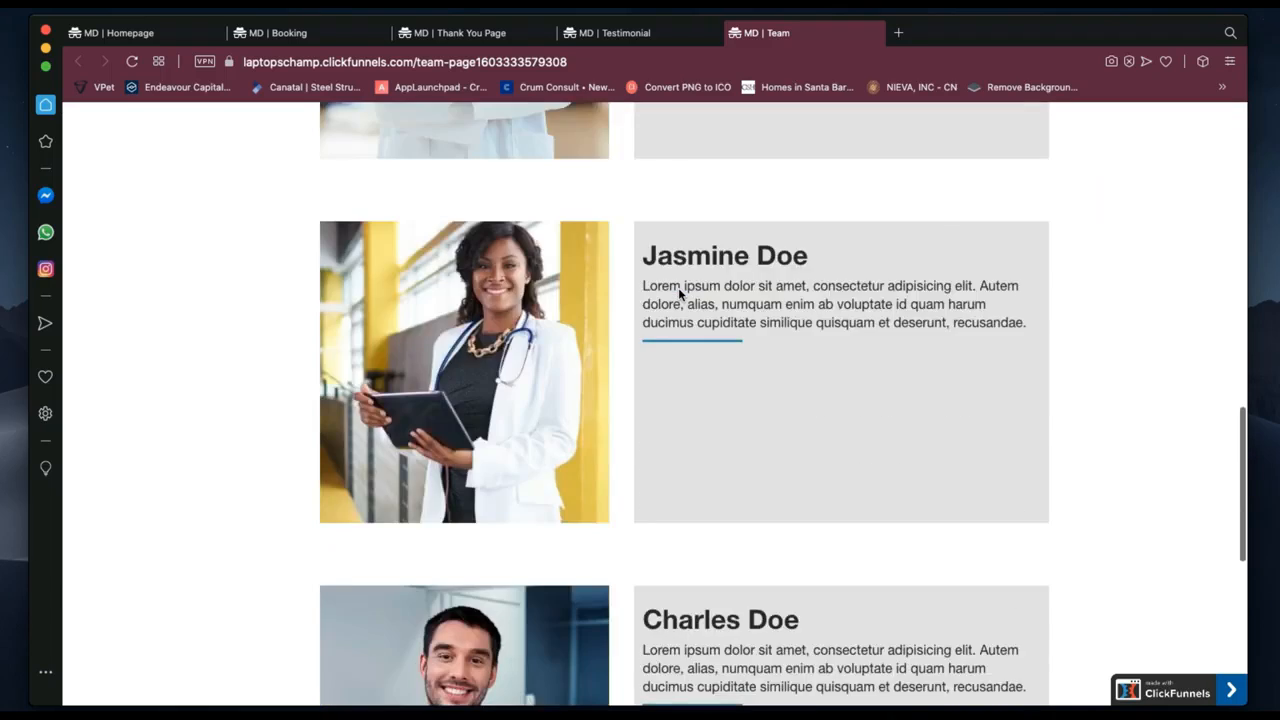
{"action": "scroll", "coordinate": [678, 287], "scroll_direction": "down", "scroll_amount": 3}
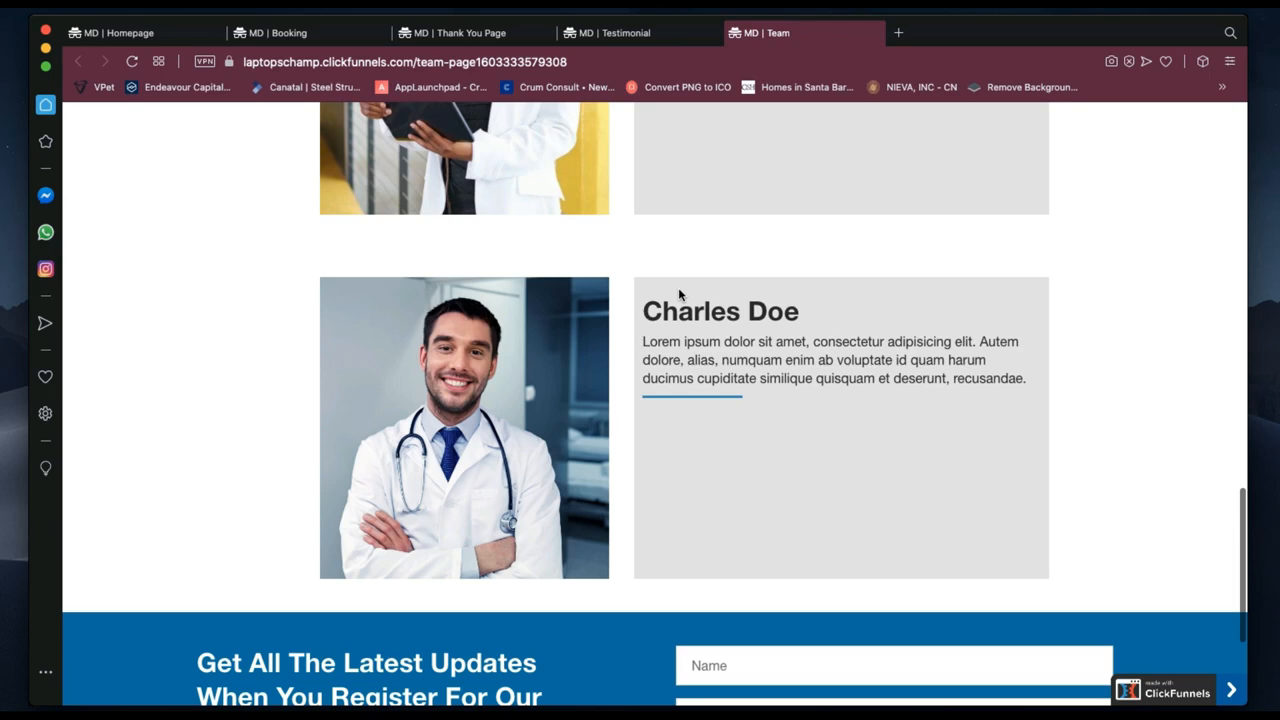
{"action": "scroll", "coordinate": [678, 291], "scroll_direction": "up", "scroll_amount": 10}
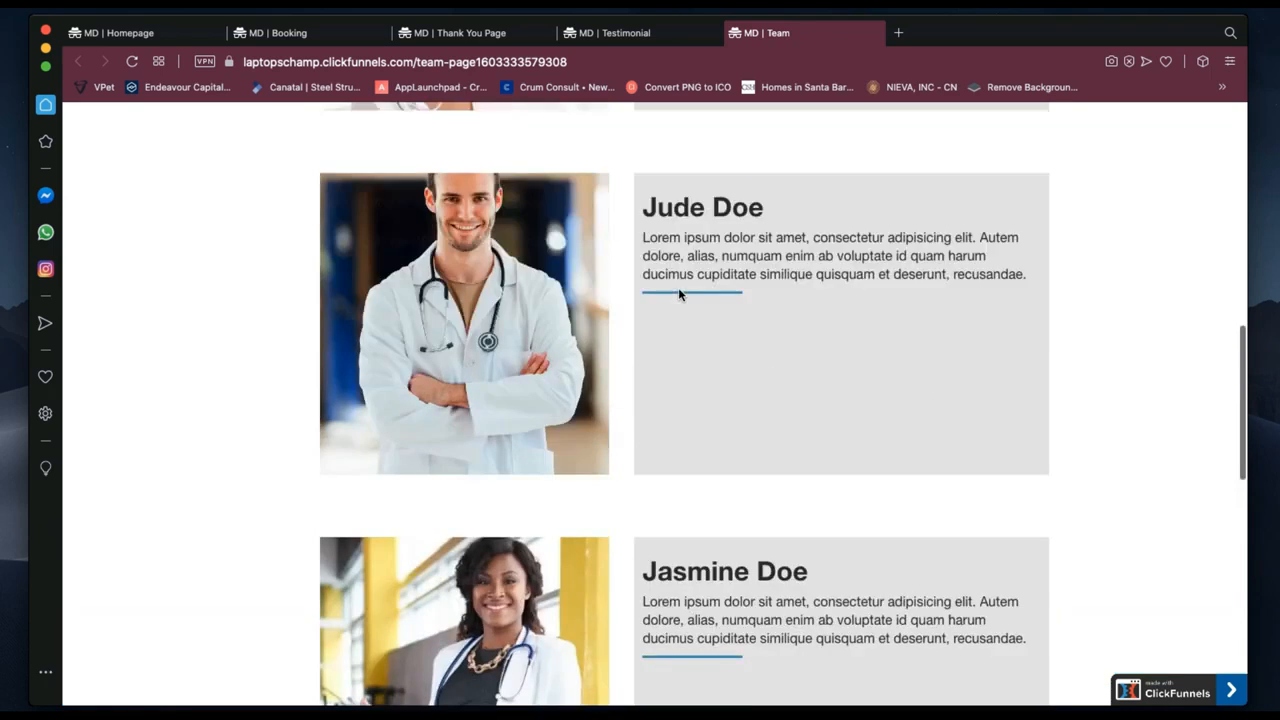
{"action": "scroll", "coordinate": [678, 291], "scroll_direction": "up", "scroll_amount": 2}
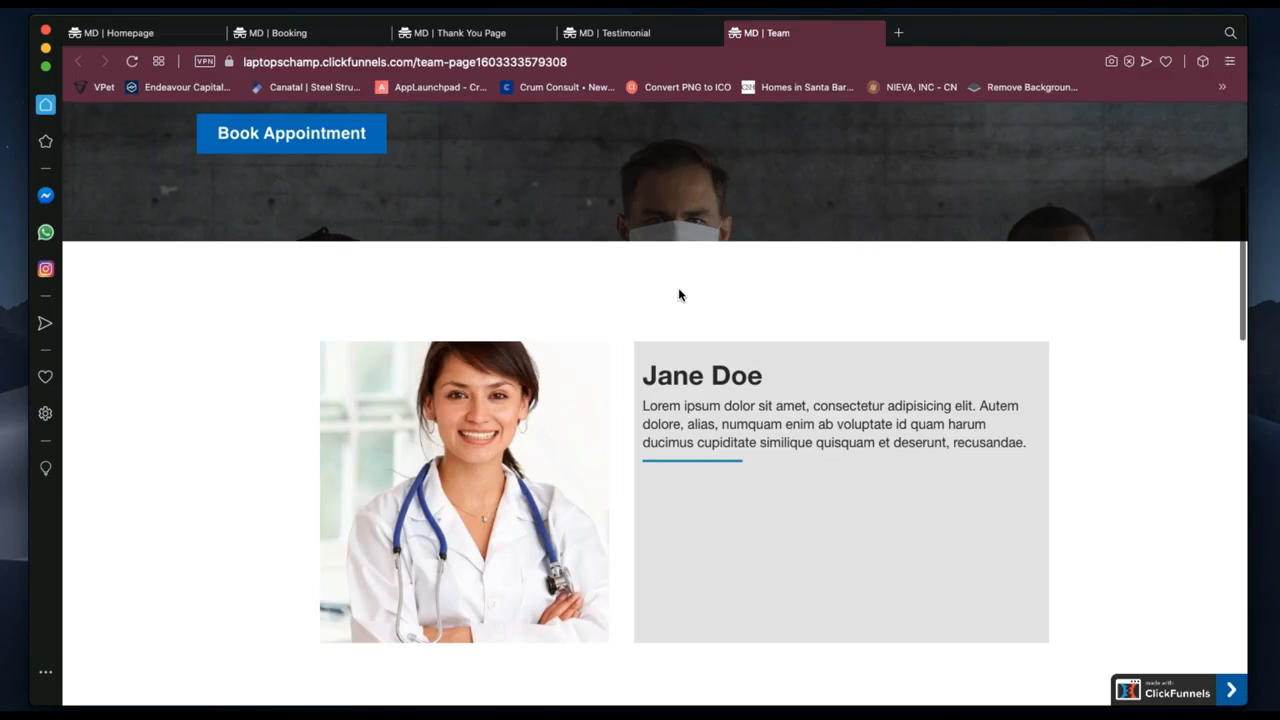
{"action": "scroll", "coordinate": [780, 480], "scroll_direction": "down", "scroll_amount": 6}
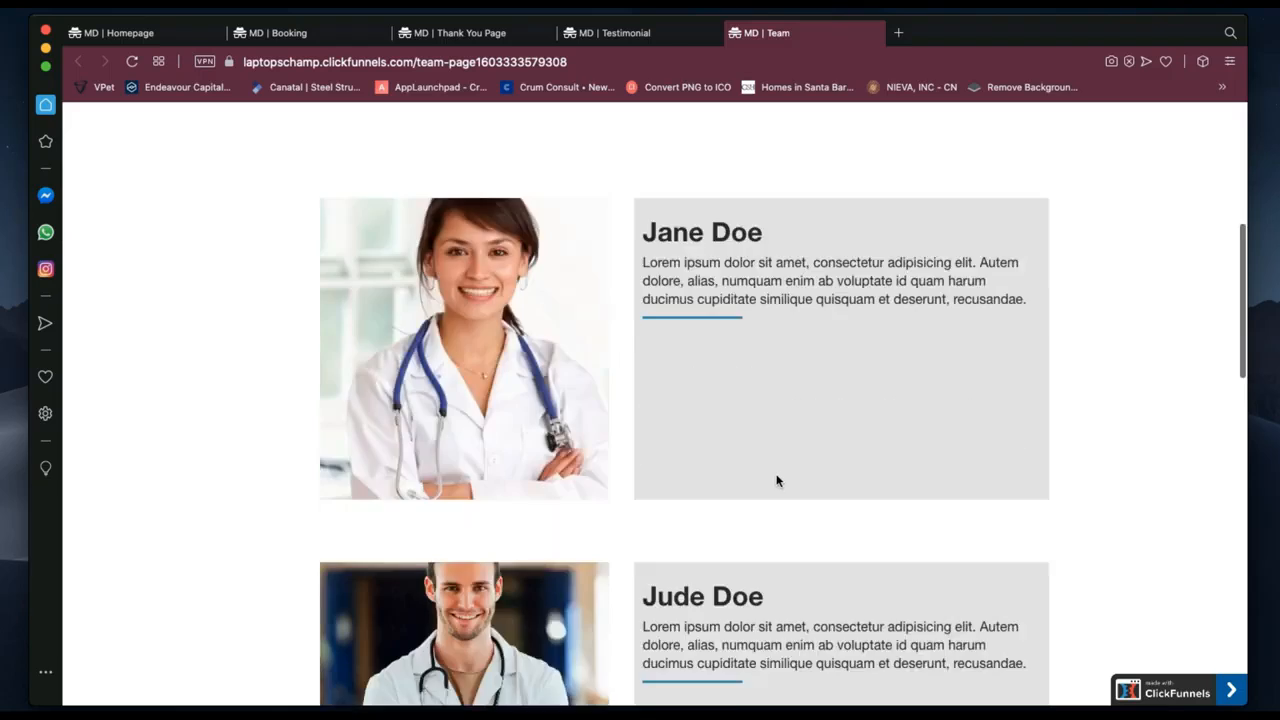
{"action": "scroll", "coordinate": [776, 480], "scroll_direction": "down", "scroll_amount": 6}
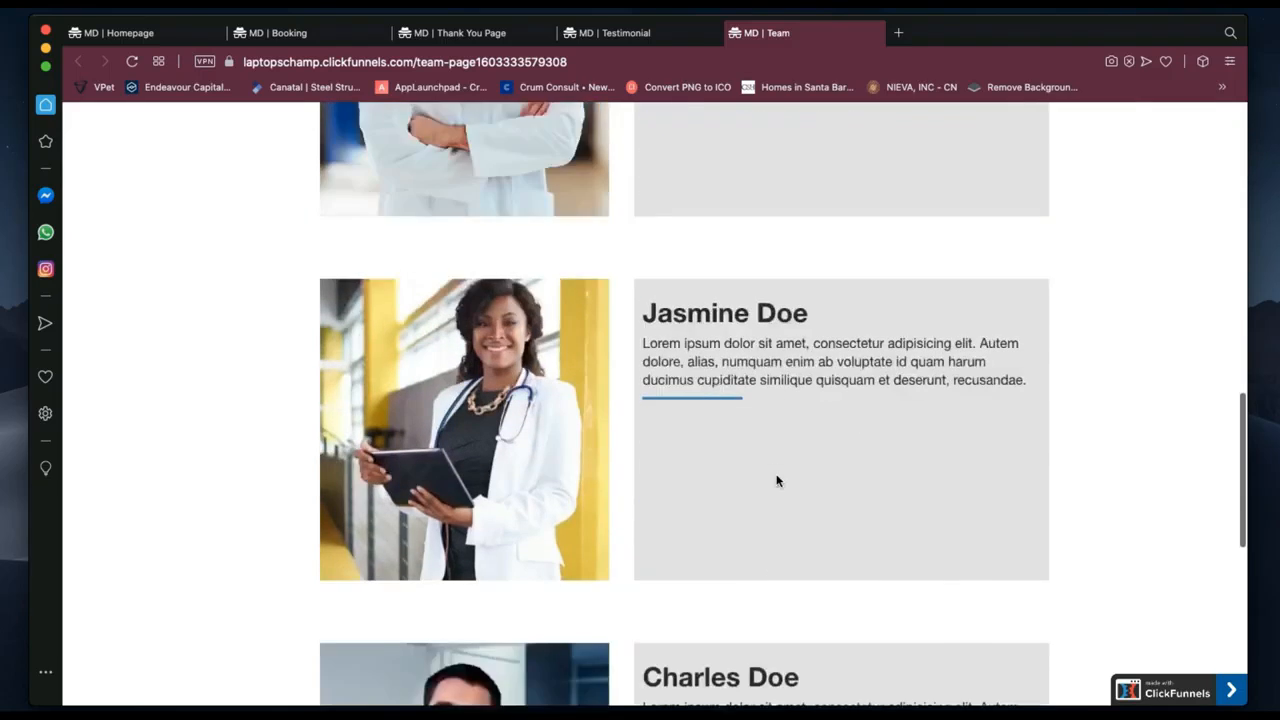
{"action": "scroll", "coordinate": [777, 478], "scroll_direction": "down", "scroll_amount": 1}
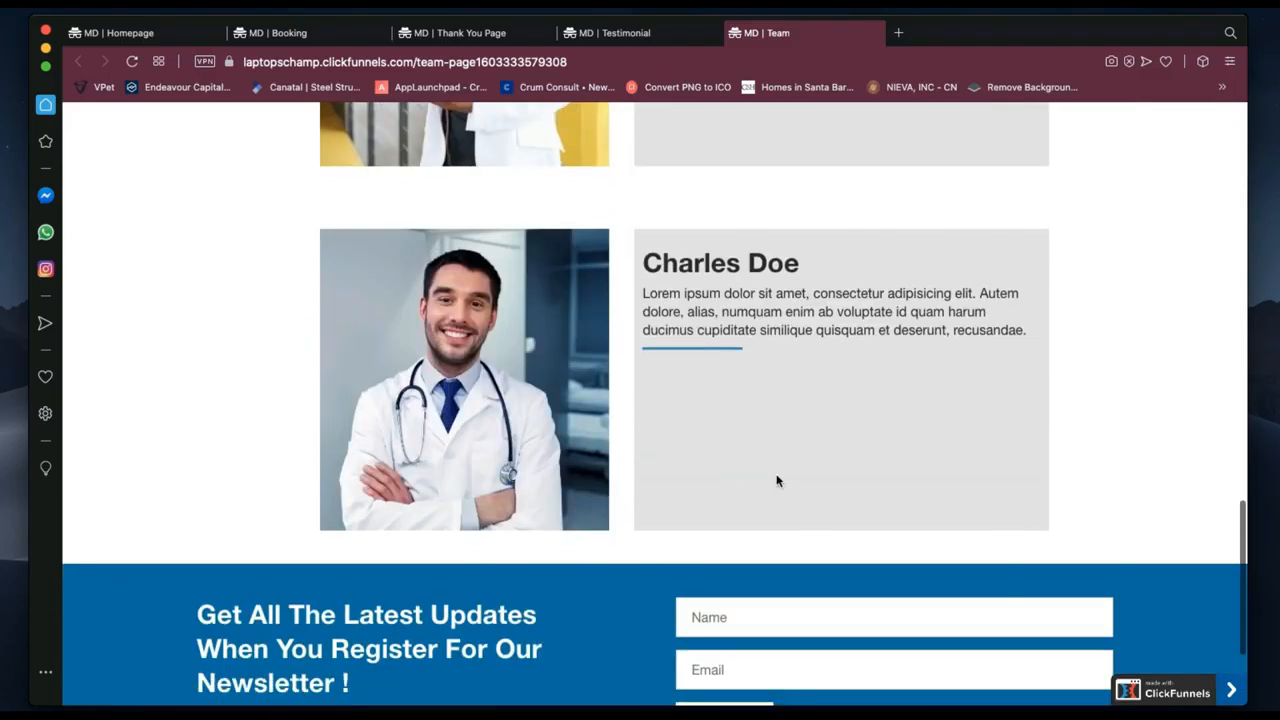
{"action": "scroll", "coordinate": [777, 481], "scroll_direction": "down", "scroll_amount": 4}
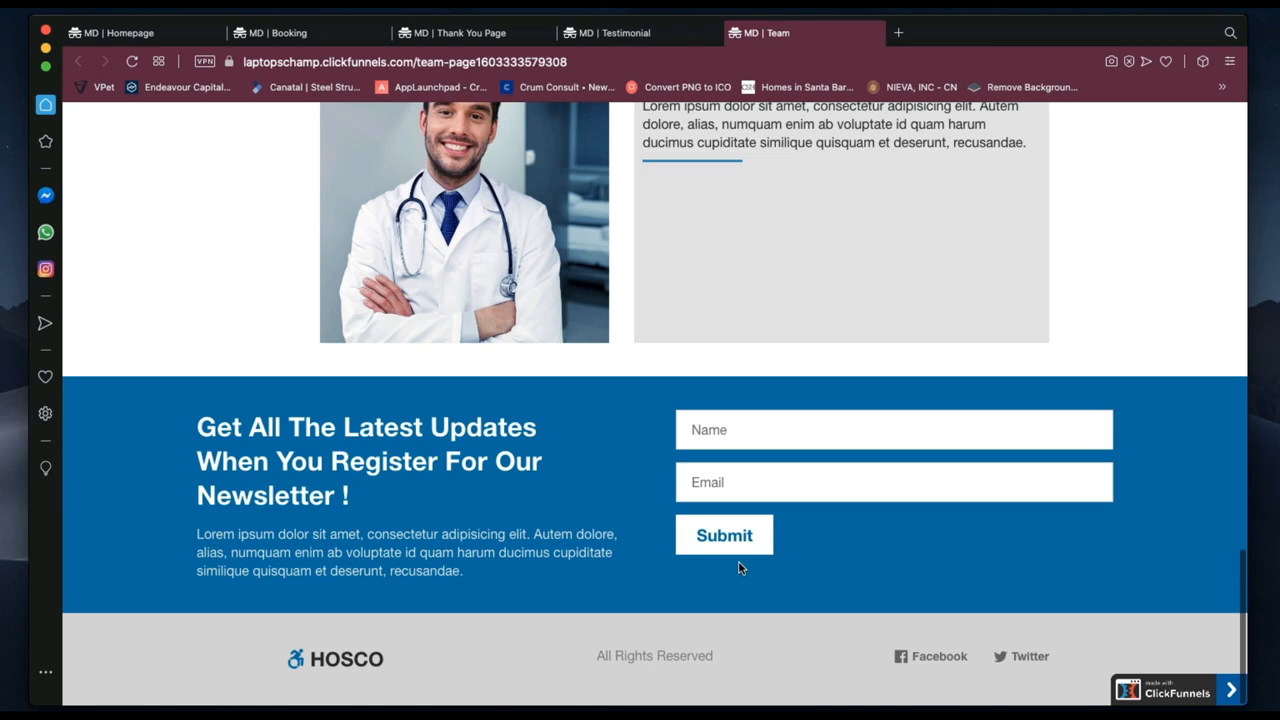
{"action": "scroll", "coordinate": [739, 568], "scroll_direction": "up", "scroll_amount": 10}
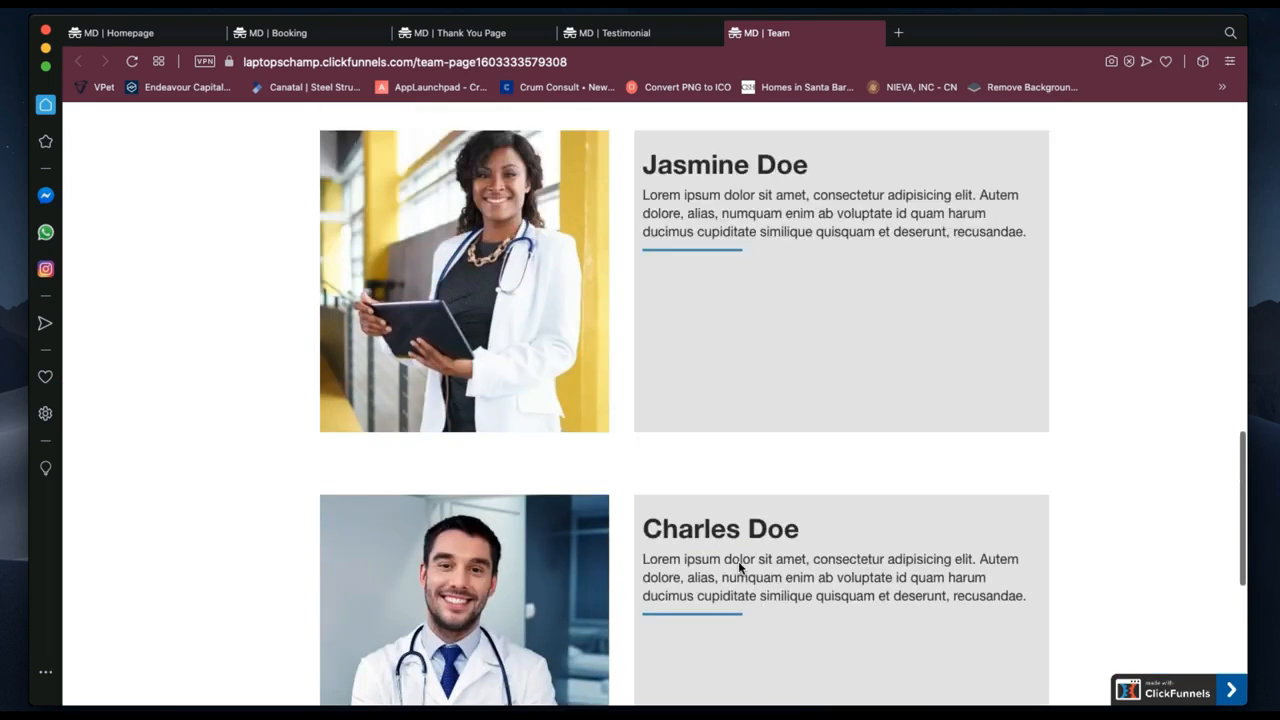
Scroll back to the top of the live Team page.
{"action": "scroll", "coordinate": [739, 568], "scroll_direction": "up", "scroll_amount": 5}
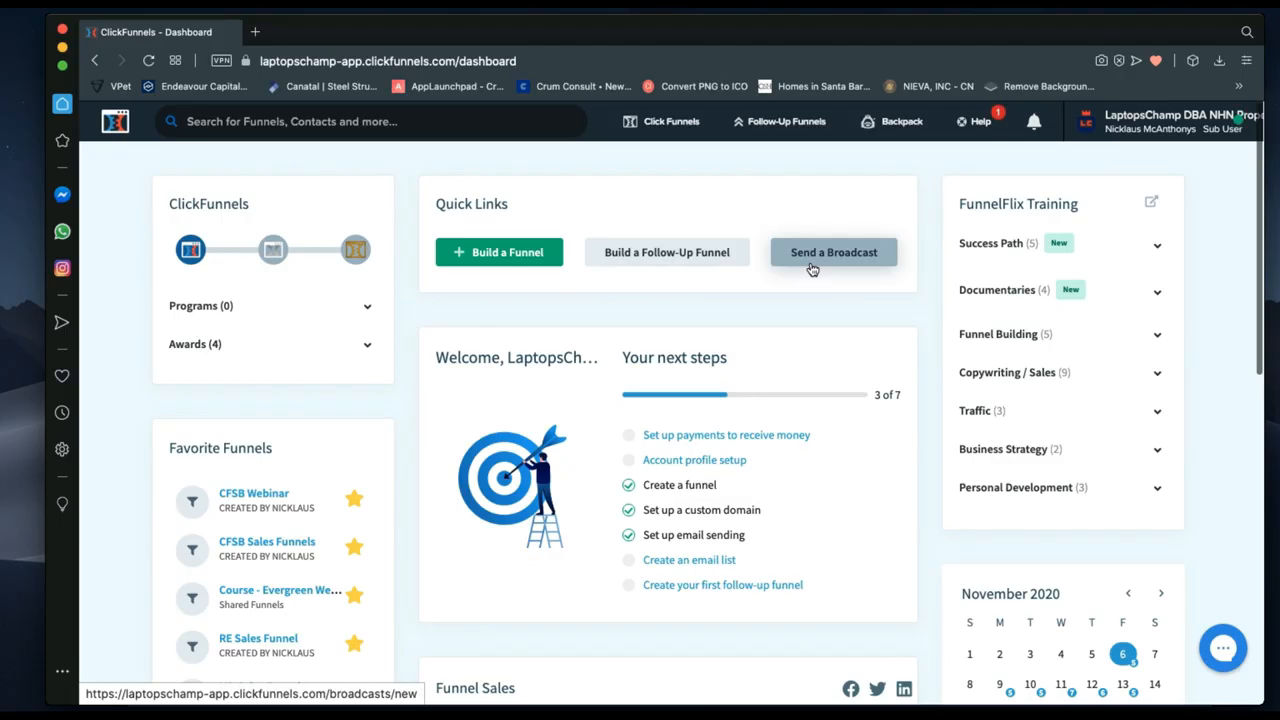
Open the Funnels list from the Click Funnels header menu on the dashboard.
{"action": "scroll", "coordinate": [678, 434], "scroll_direction": "down", "scroll_amount": 1}
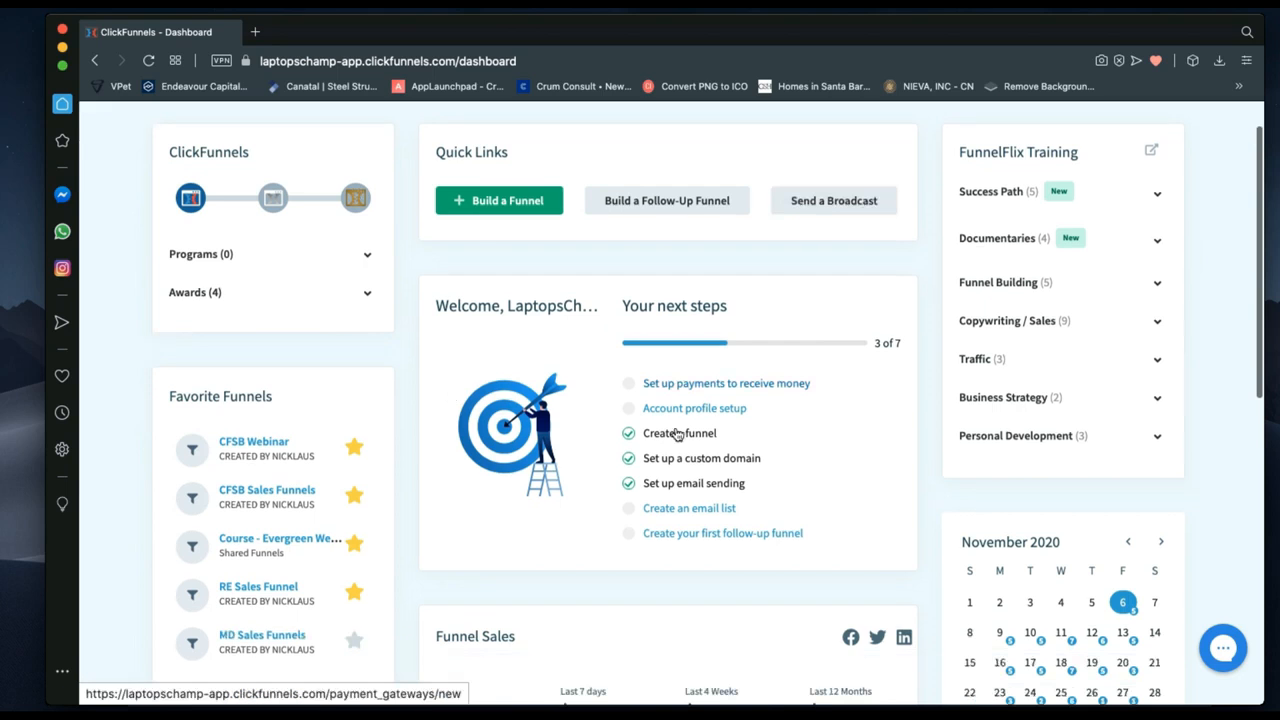
{"action": "scroll", "coordinate": [678, 434], "scroll_direction": "down", "scroll_amount": 5}
{"action": "scroll", "coordinate": [680, 430], "scroll_direction": "up", "scroll_amount": 6}
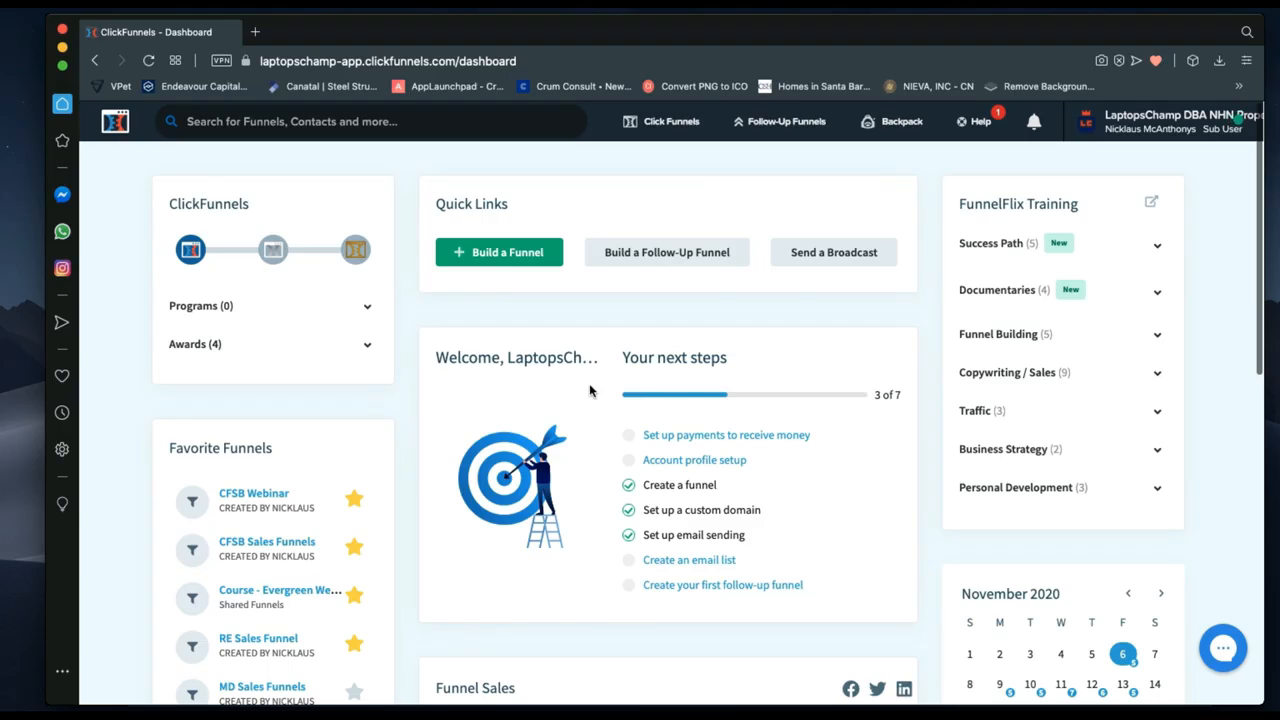
{"action": "mouse_move", "coordinate": [667, 122]}
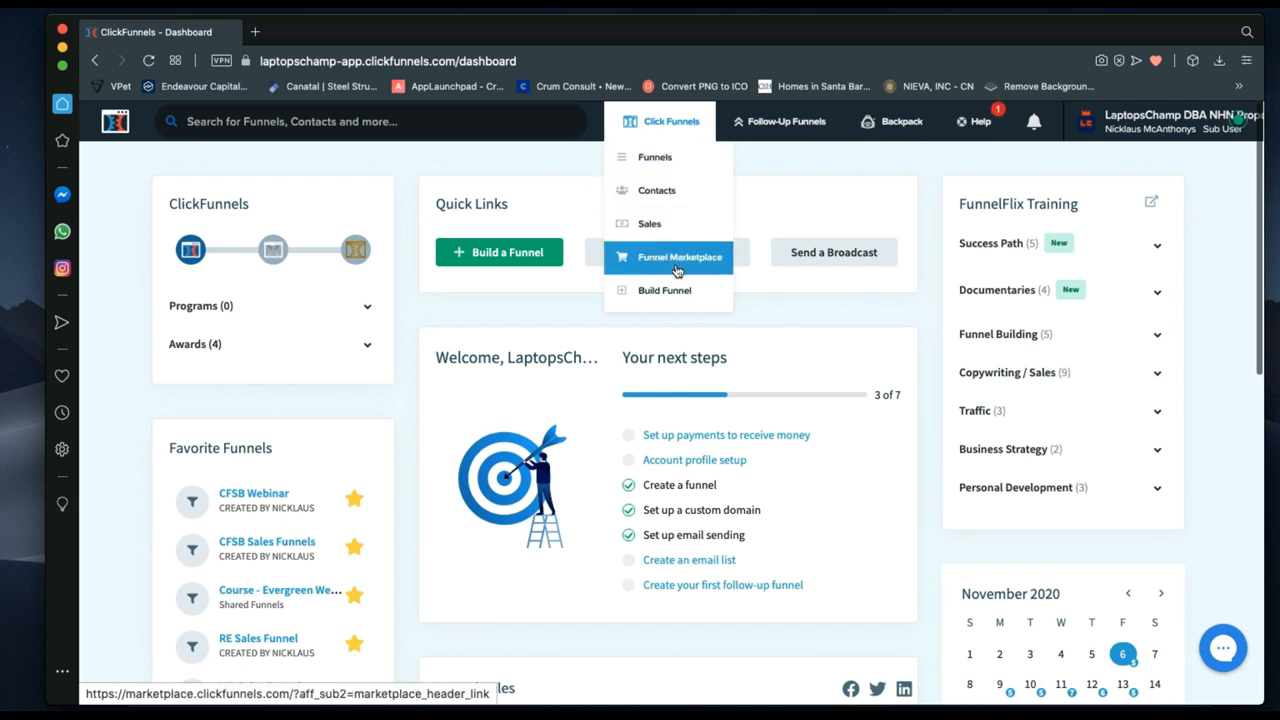
{"action": "left_click", "coordinate": [670, 162]}
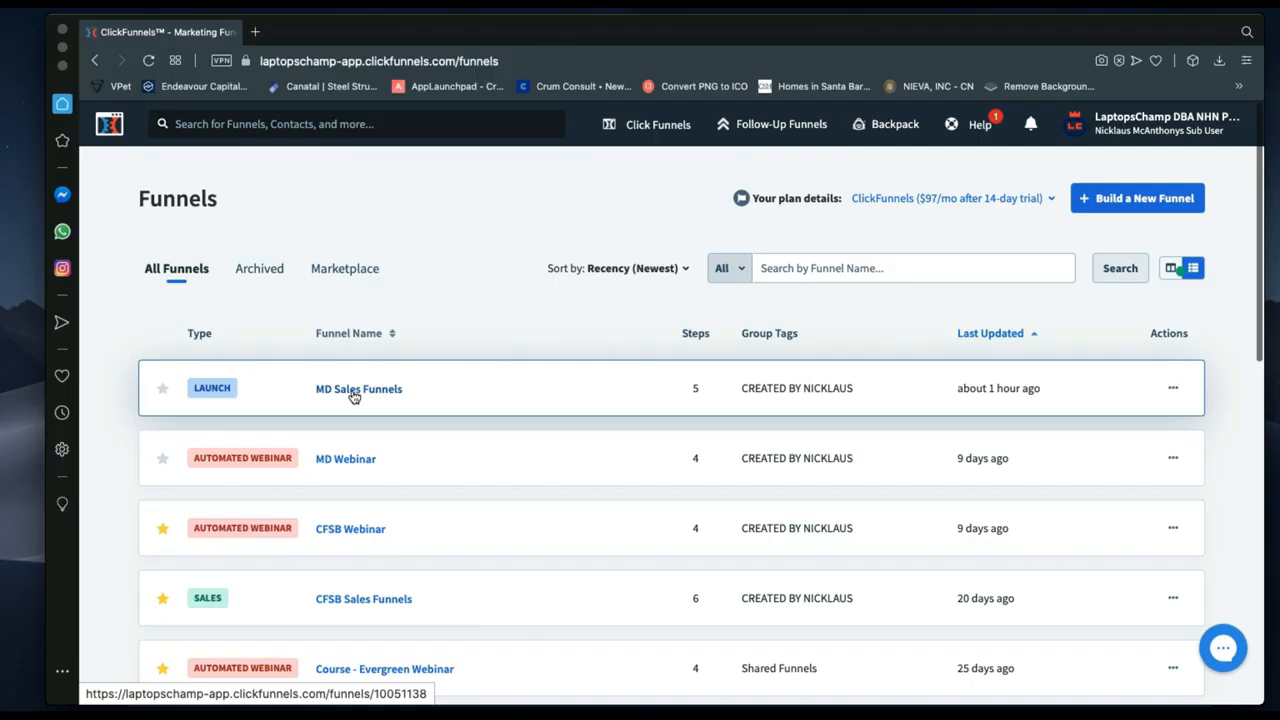
Open the MD Sales Funnels funnel from the funnels list.
{"action": "left_click", "coordinate": [352, 394]}
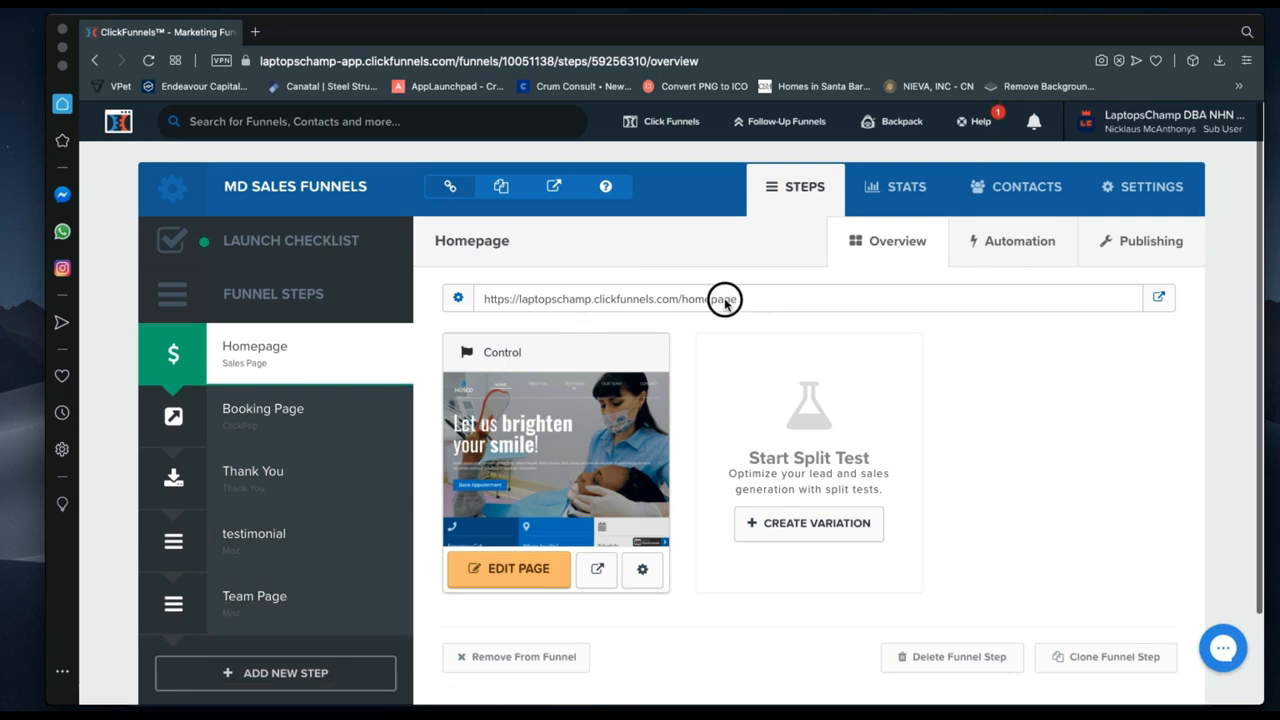
{"action": "left_click_drag", "start_coordinate": [725, 300], "coordinate": [483, 298]}
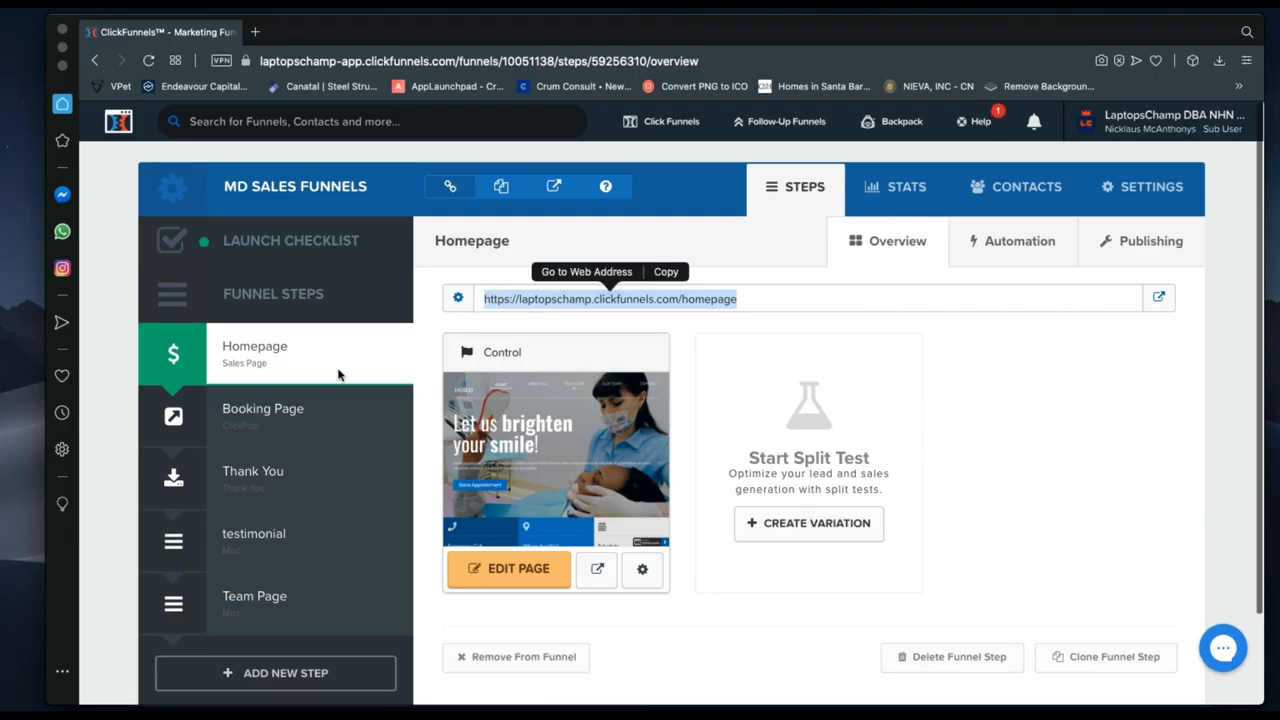
{"action": "left_click", "coordinate": [705, 333]}
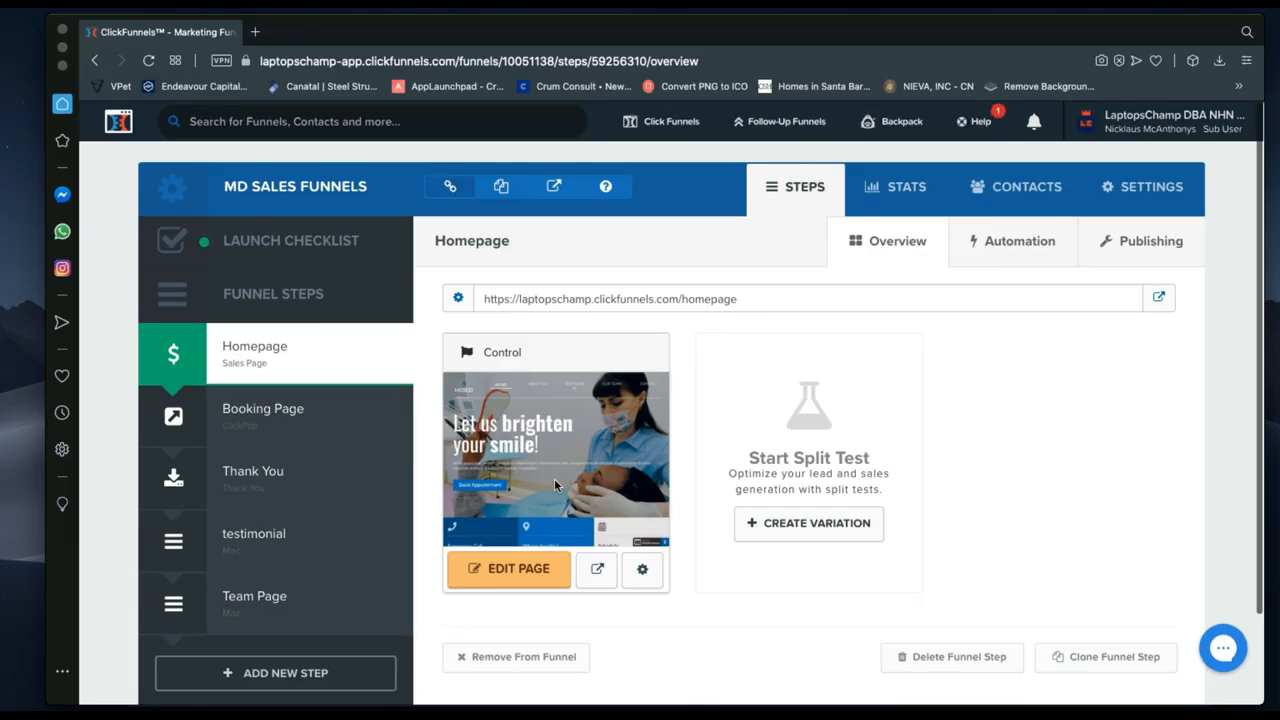
Open the Homepage step in the page editor with EDIT PAGE.
{"action": "left_click", "coordinate": [520, 579]}
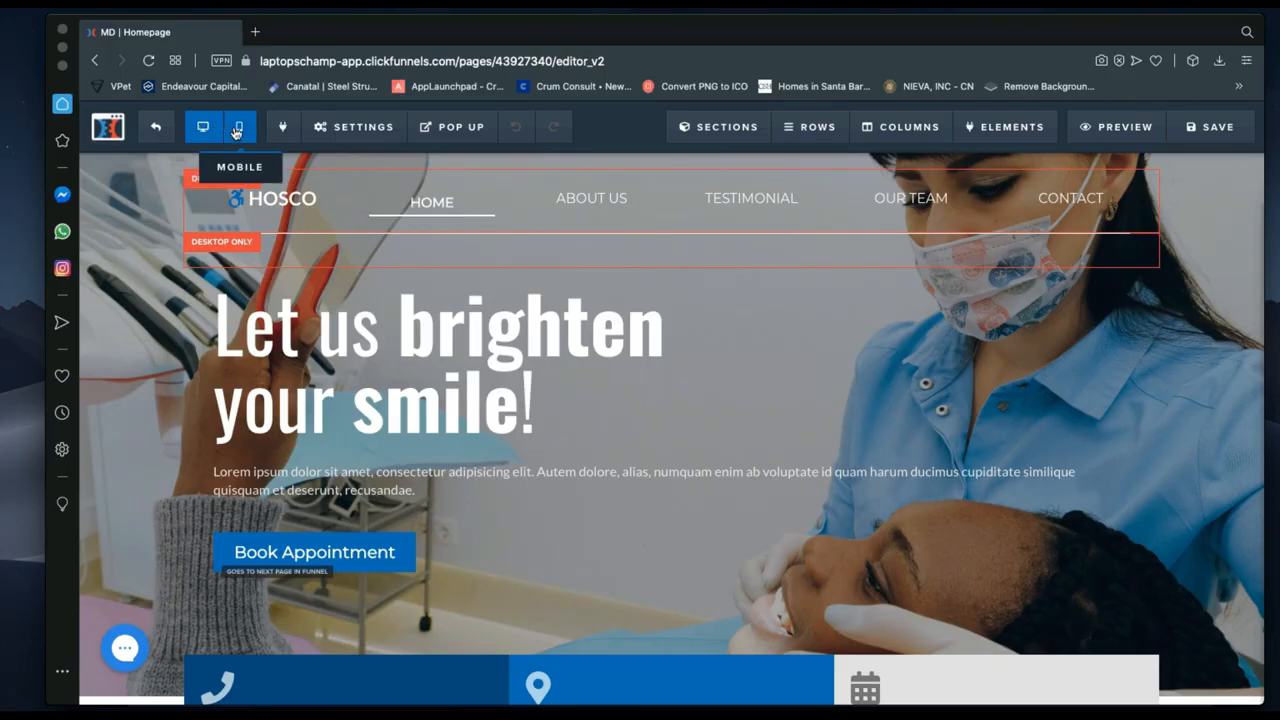
Switch the editor to mobile view and review the stacked Quality, Health and 'Choose Our Clinic' sections.
{"action": "left_click", "coordinate": [237, 130]}
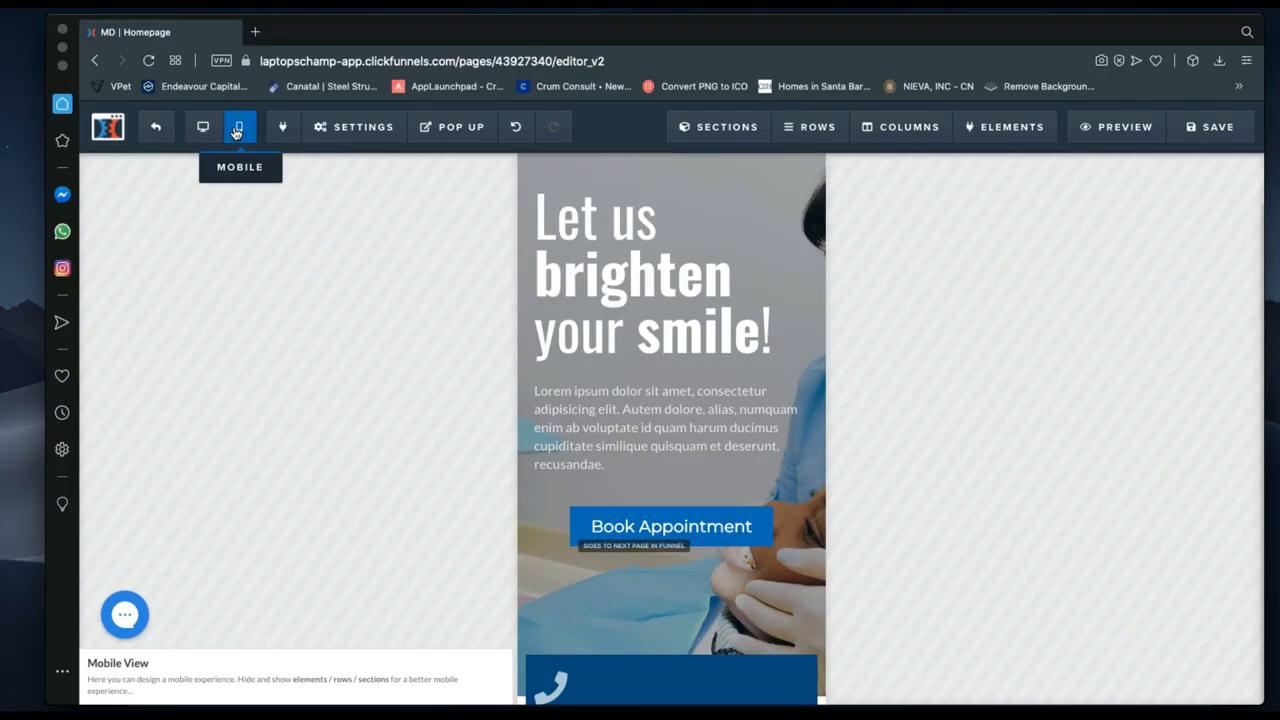
{"action": "scroll", "coordinate": [665, 475], "scroll_direction": "down", "scroll_amount": 5}
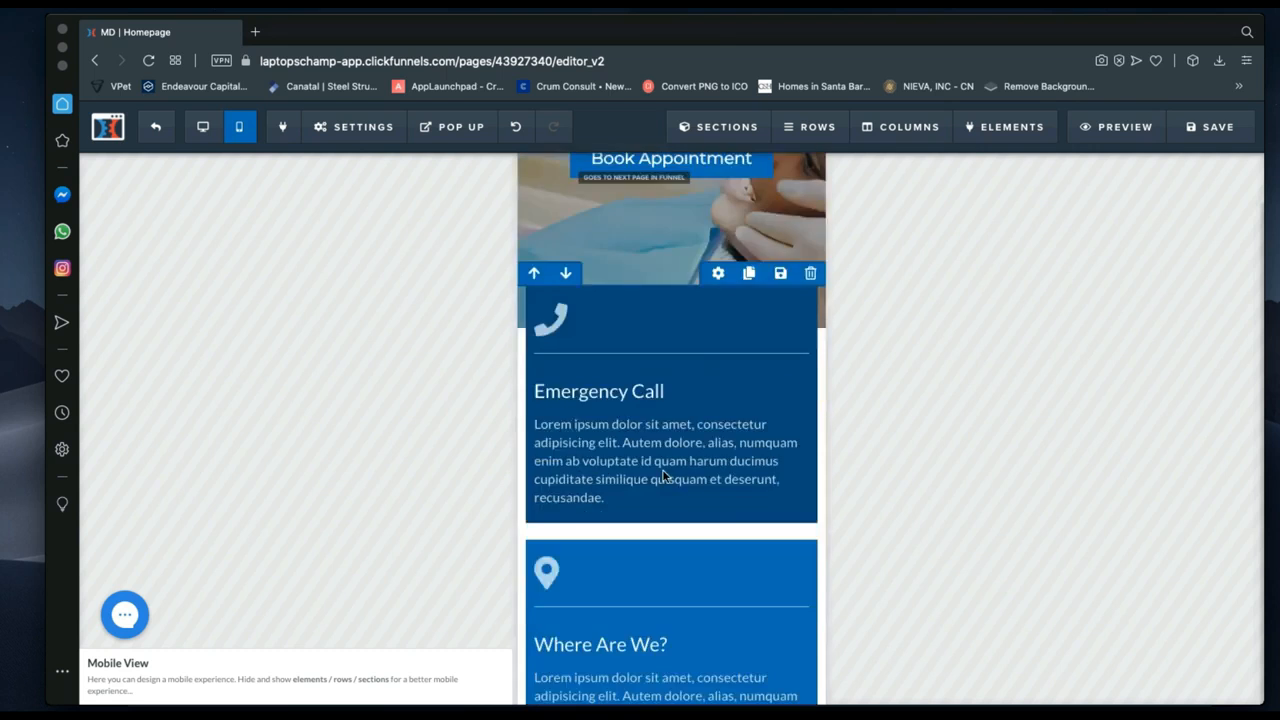
{"action": "scroll", "coordinate": [665, 475], "scroll_direction": "down", "scroll_amount": 18}
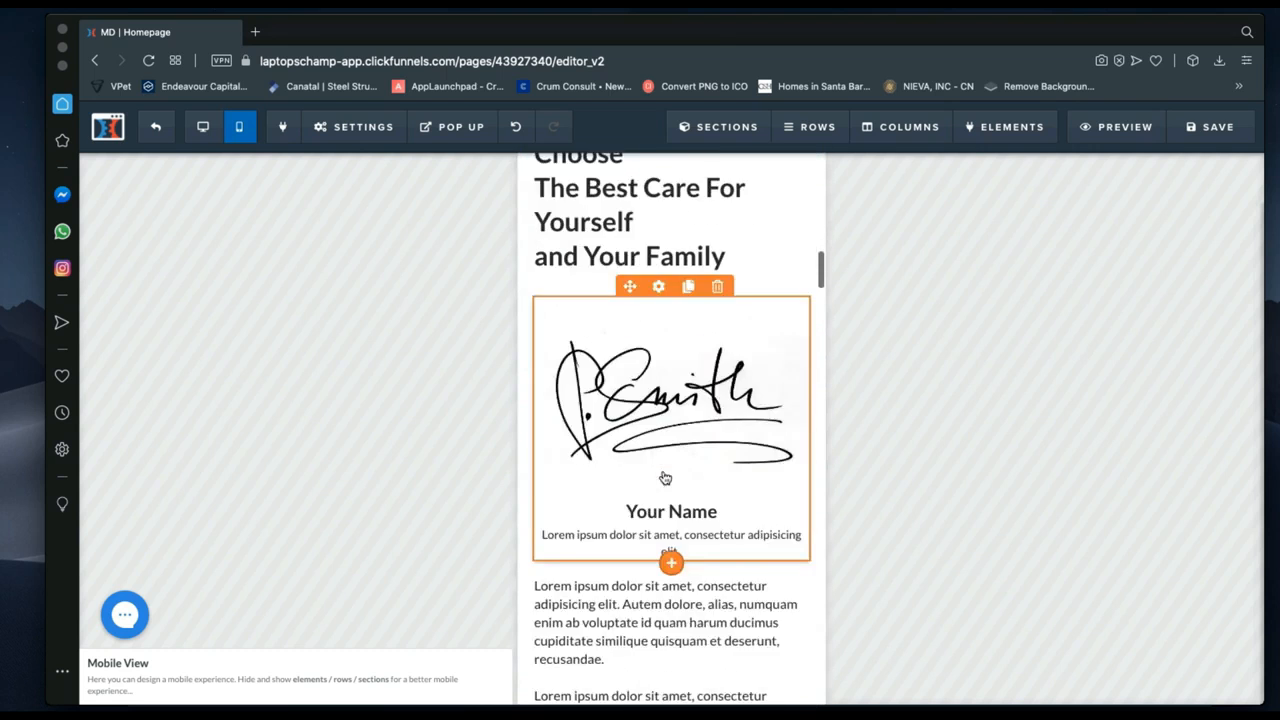
{"action": "scroll", "coordinate": [665, 477], "scroll_direction": "down", "scroll_amount": 8}
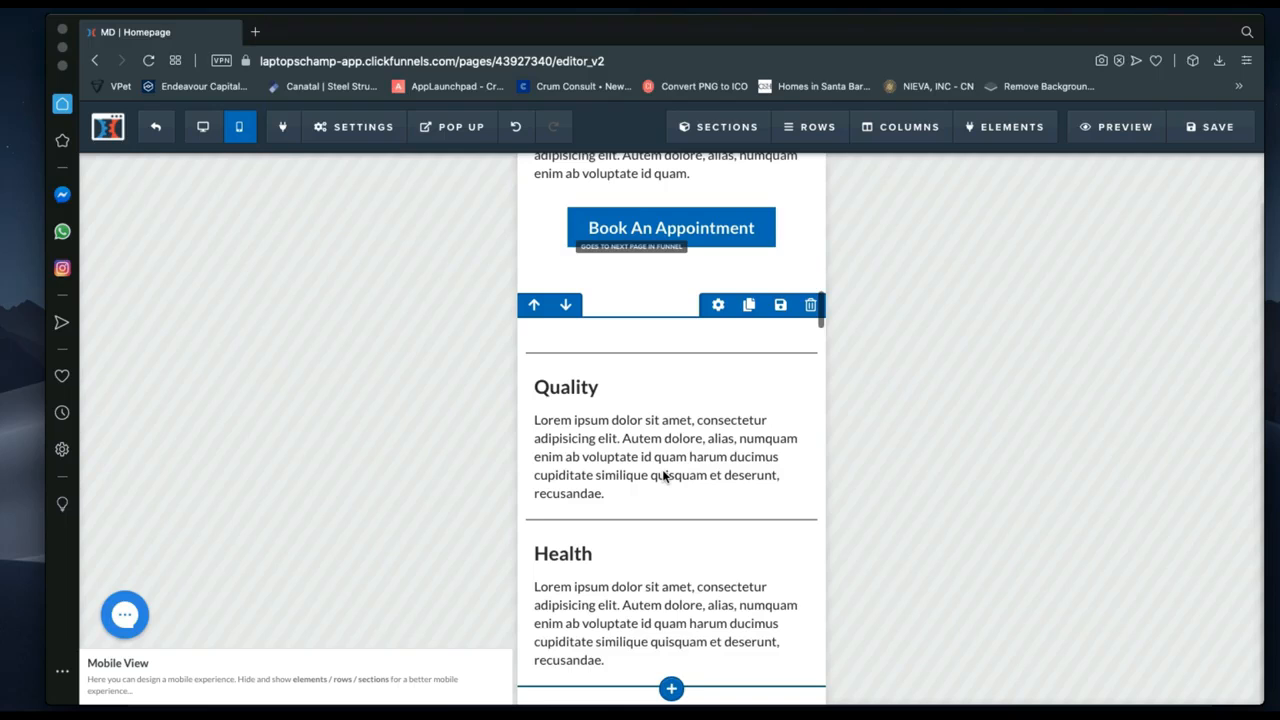
{"action": "scroll", "coordinate": [665, 477], "scroll_direction": "down", "scroll_amount": 4}
{"action": "scroll", "coordinate": [665, 477], "scroll_direction": "up", "scroll_amount": 12}
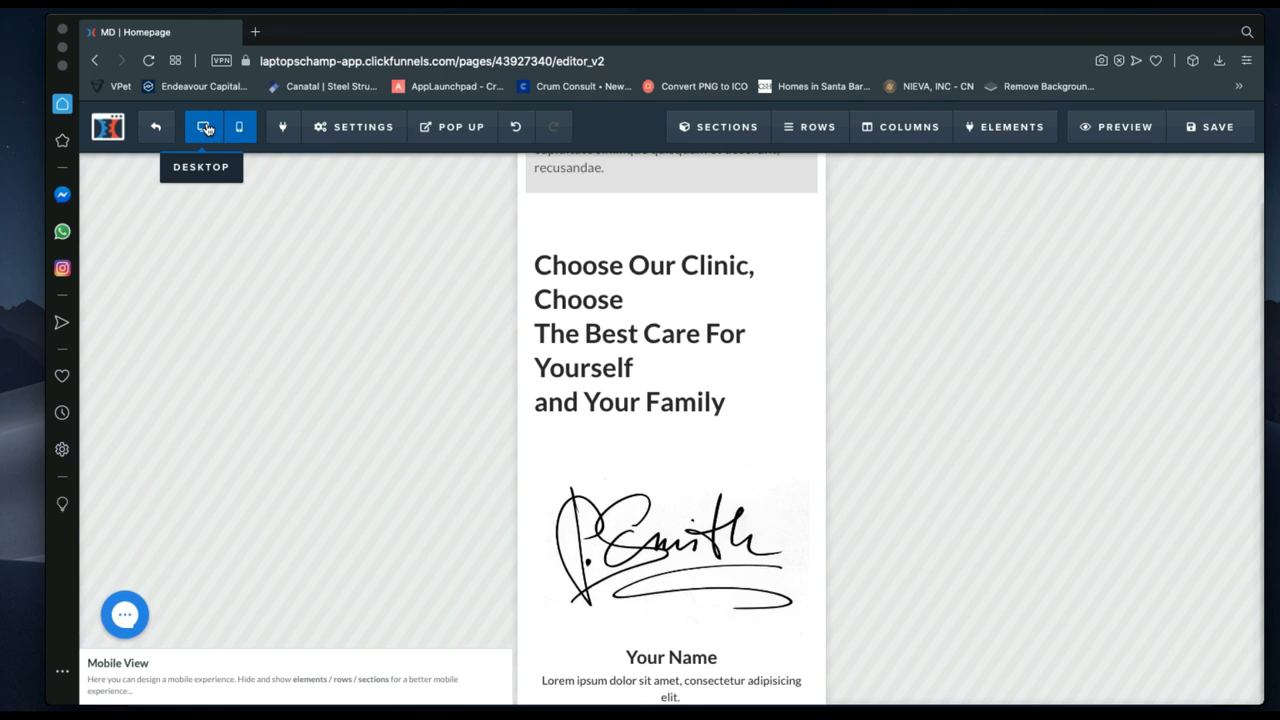
Return the Homepage editor to desktop layout, back up to the hero, and reveal the Settings dropdown.
{"action": "left_click", "coordinate": [206, 128]}
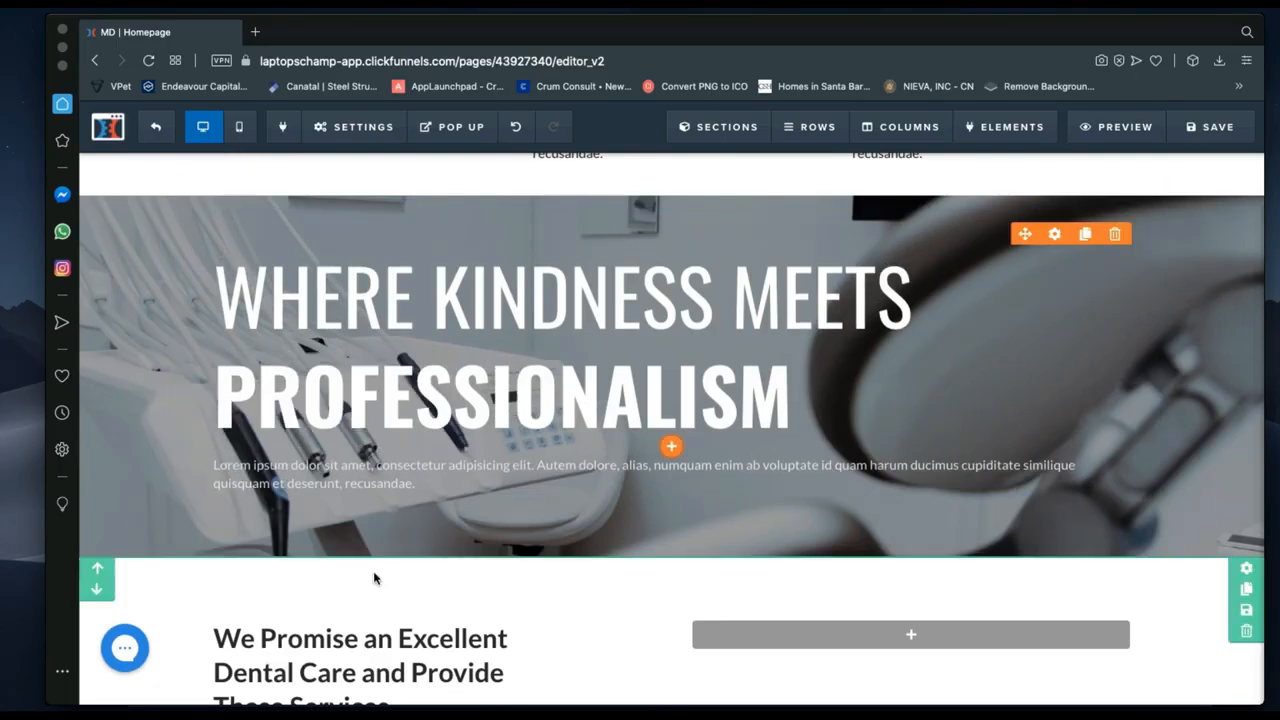
{"action": "scroll", "coordinate": [374, 578], "scroll_direction": "up", "scroll_amount": 7}
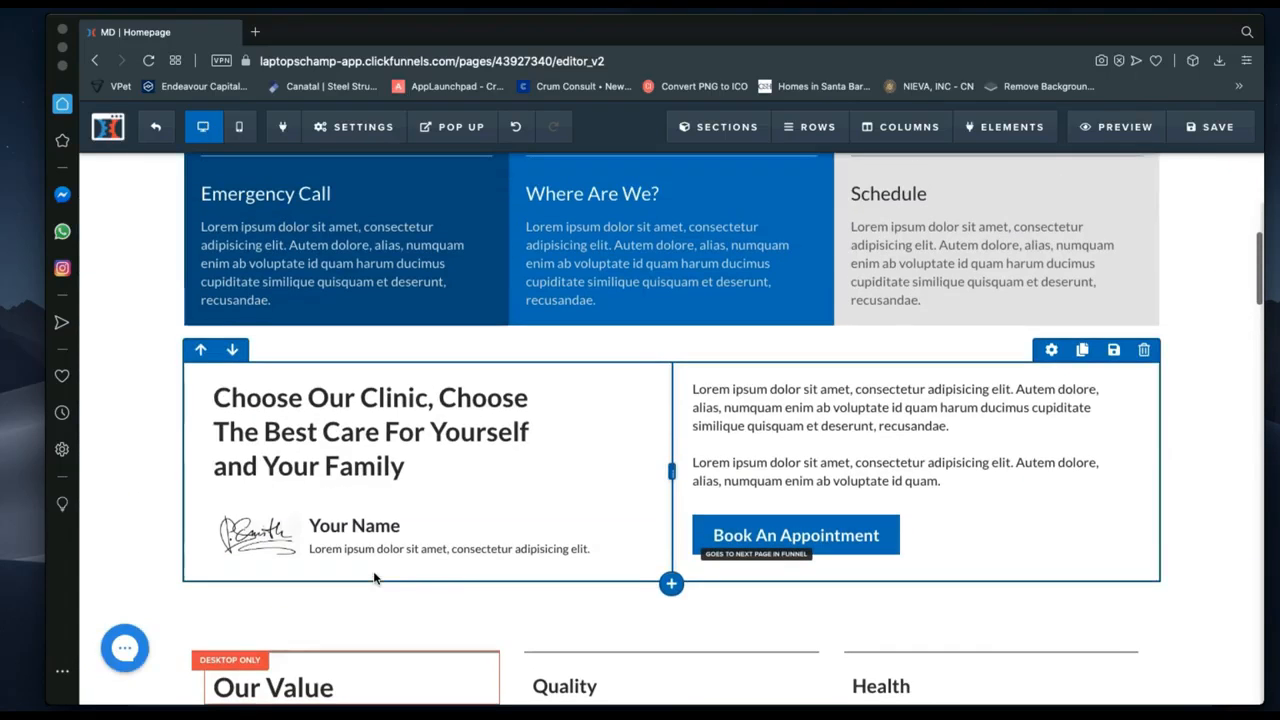
{"action": "scroll", "coordinate": [374, 578], "scroll_direction": "up", "scroll_amount": 5}
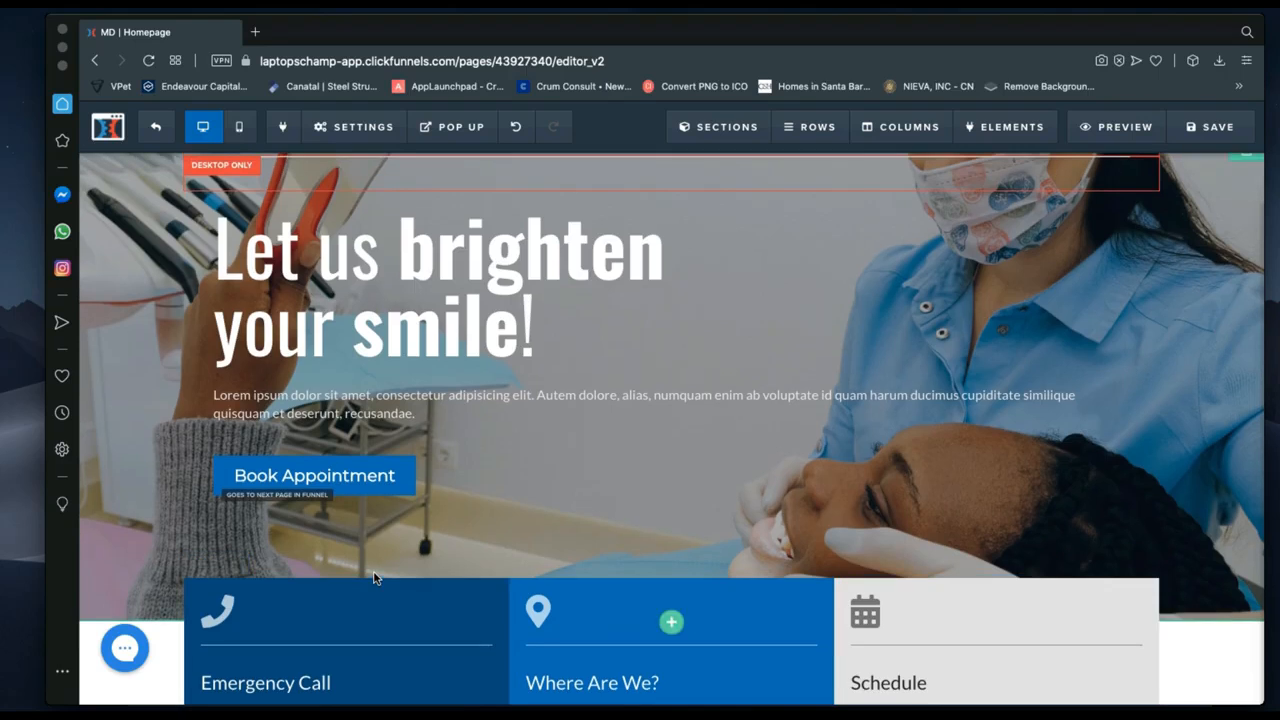
{"action": "scroll", "coordinate": [374, 578], "scroll_direction": "up", "scroll_amount": 1}
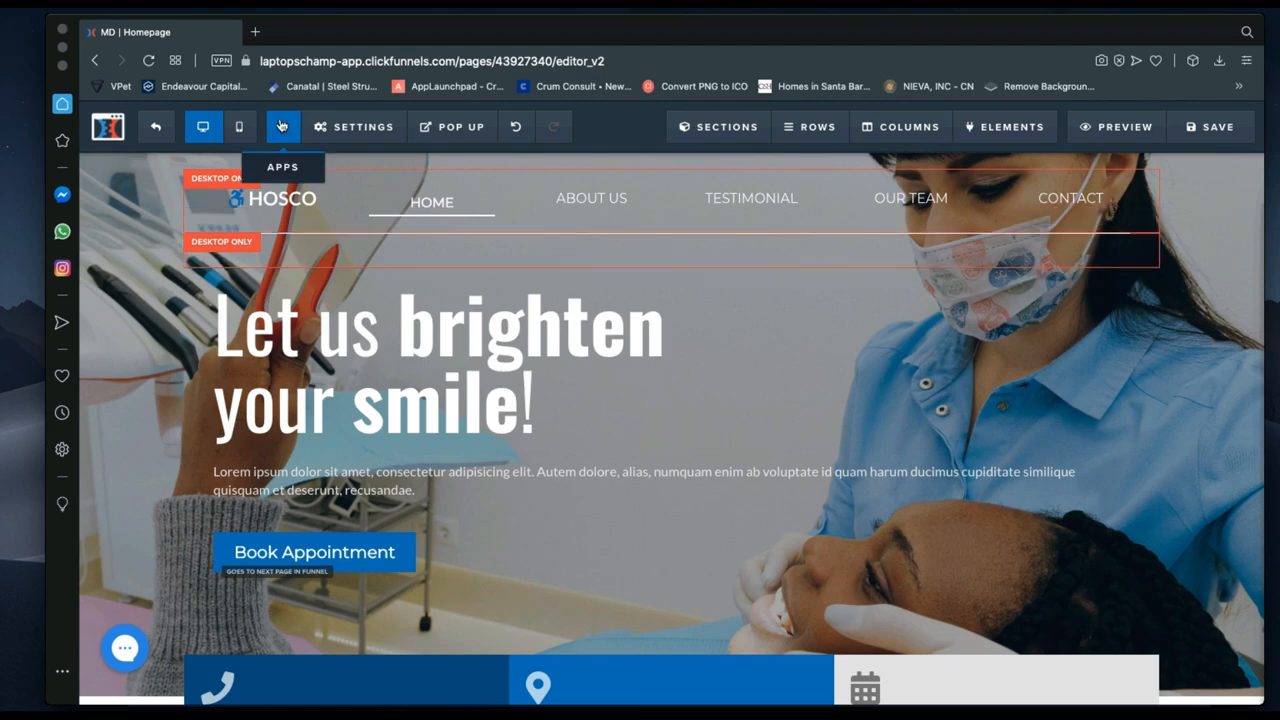
{"action": "mouse_move", "coordinate": [352, 128]}
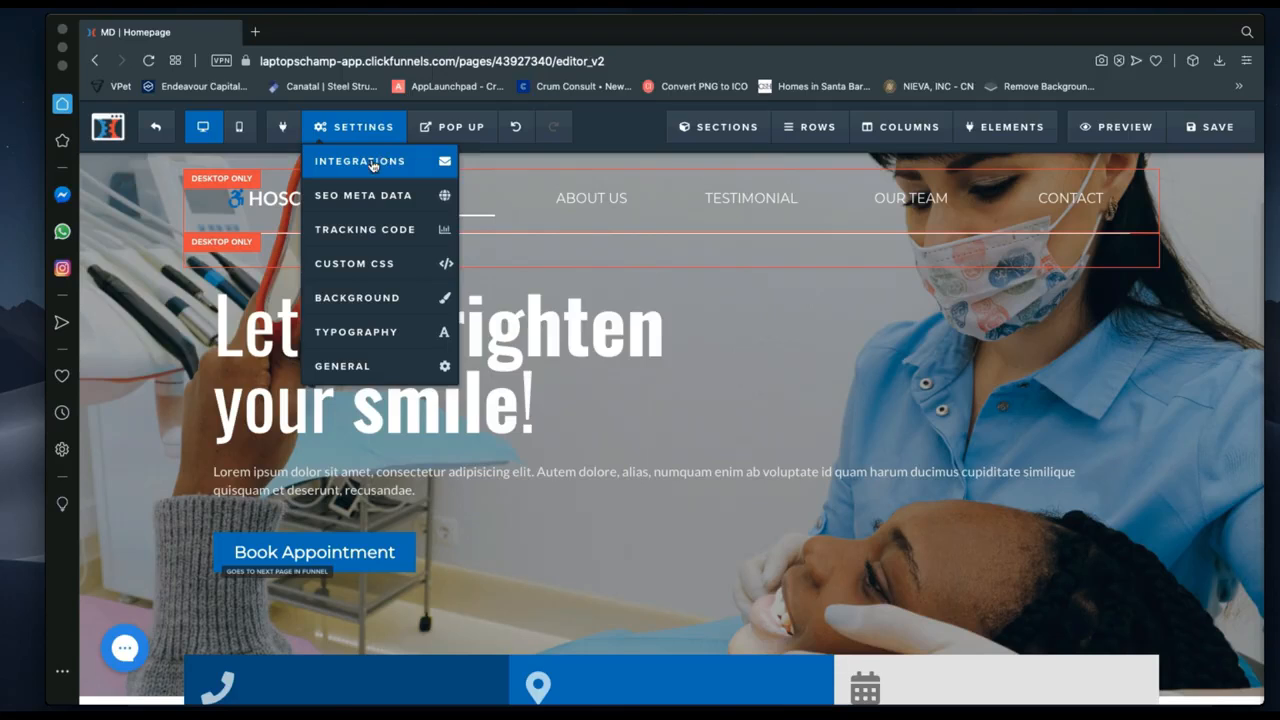
Connect the homepage integration to ConvertKit-webinar with the Add To List with Tag action.
{"action": "left_click", "coordinate": [388, 172]}
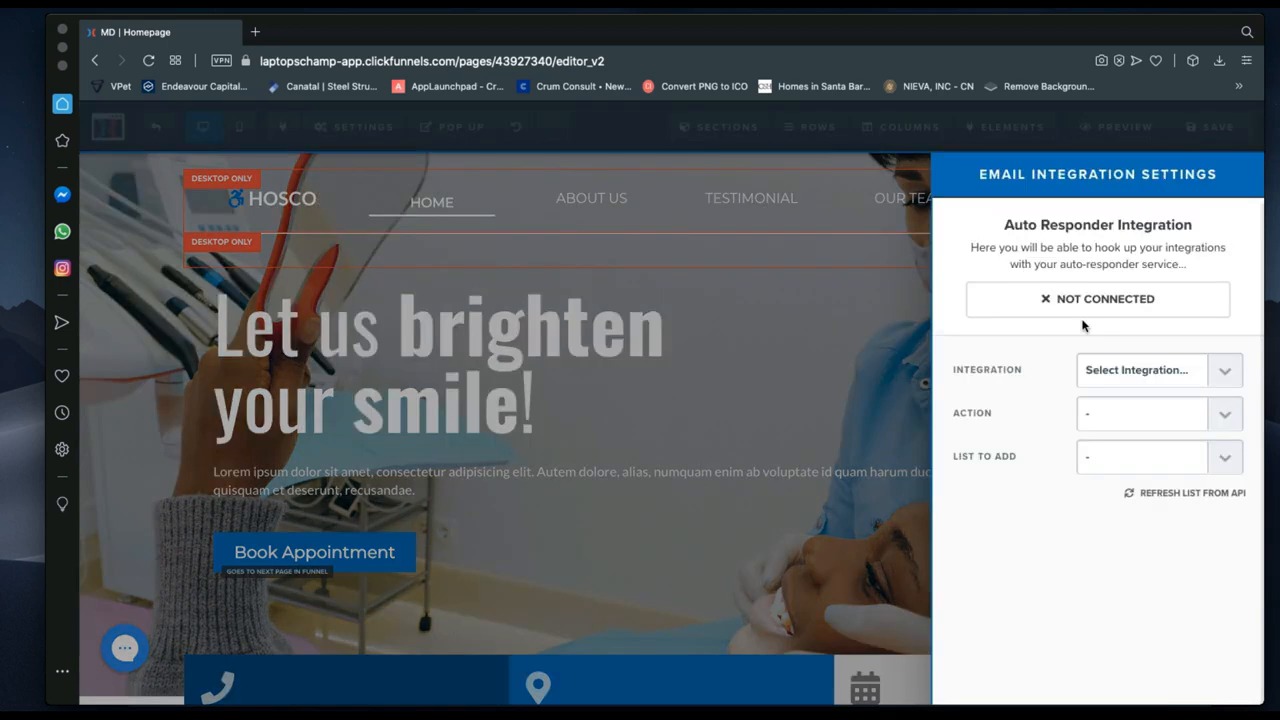
{"action": "left_click", "coordinate": [1216, 371]}
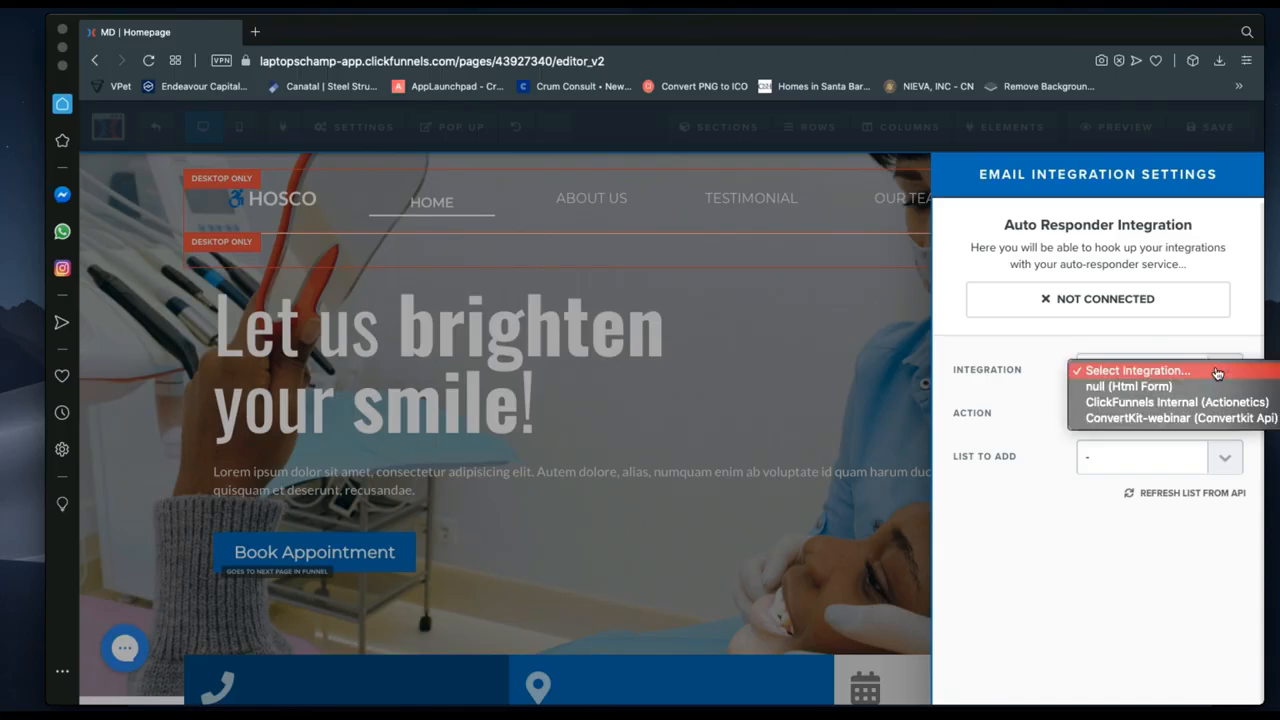
{"action": "left_click", "coordinate": [1147, 420]}
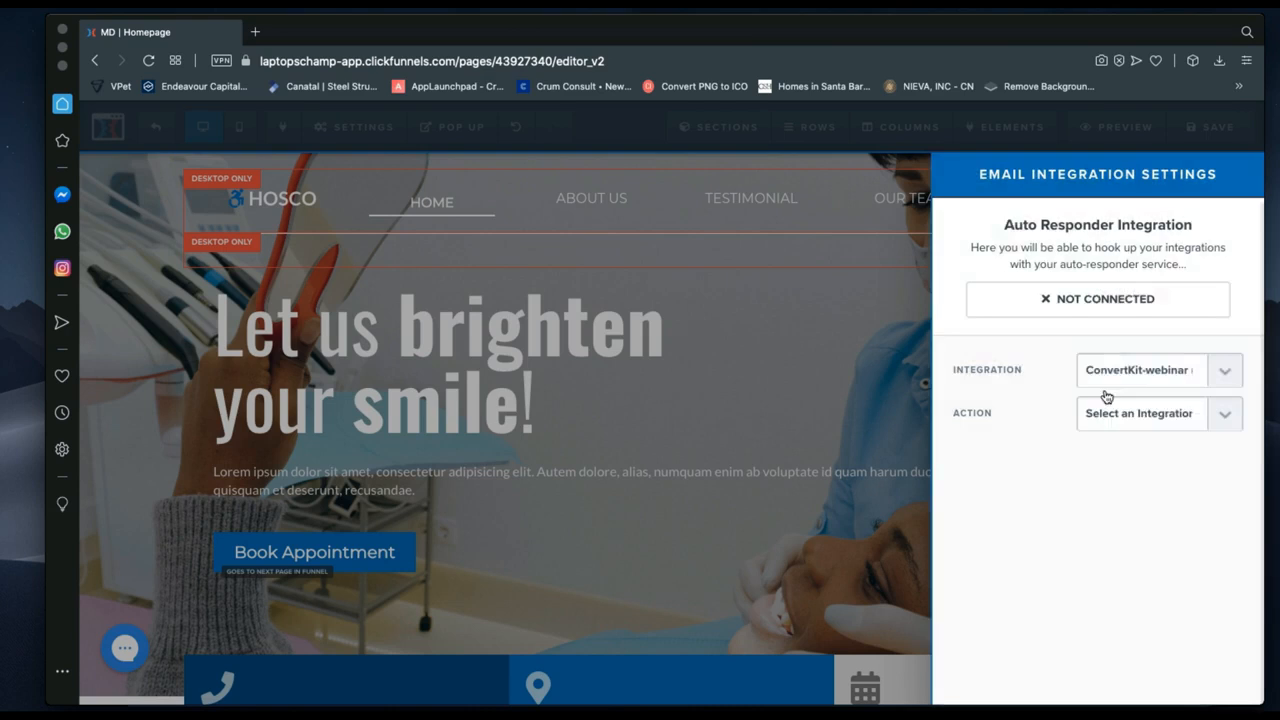
{"action": "left_click", "coordinate": [1121, 413]}
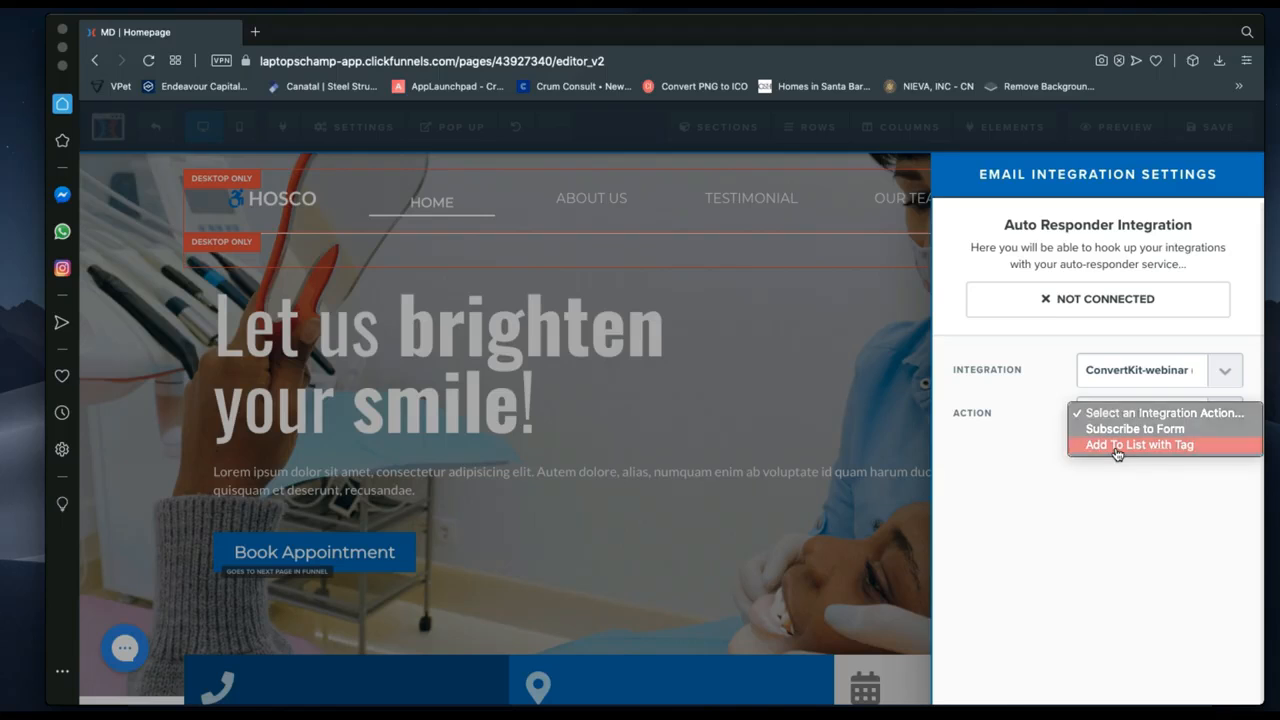
{"action": "left_click", "coordinate": [1116, 445]}
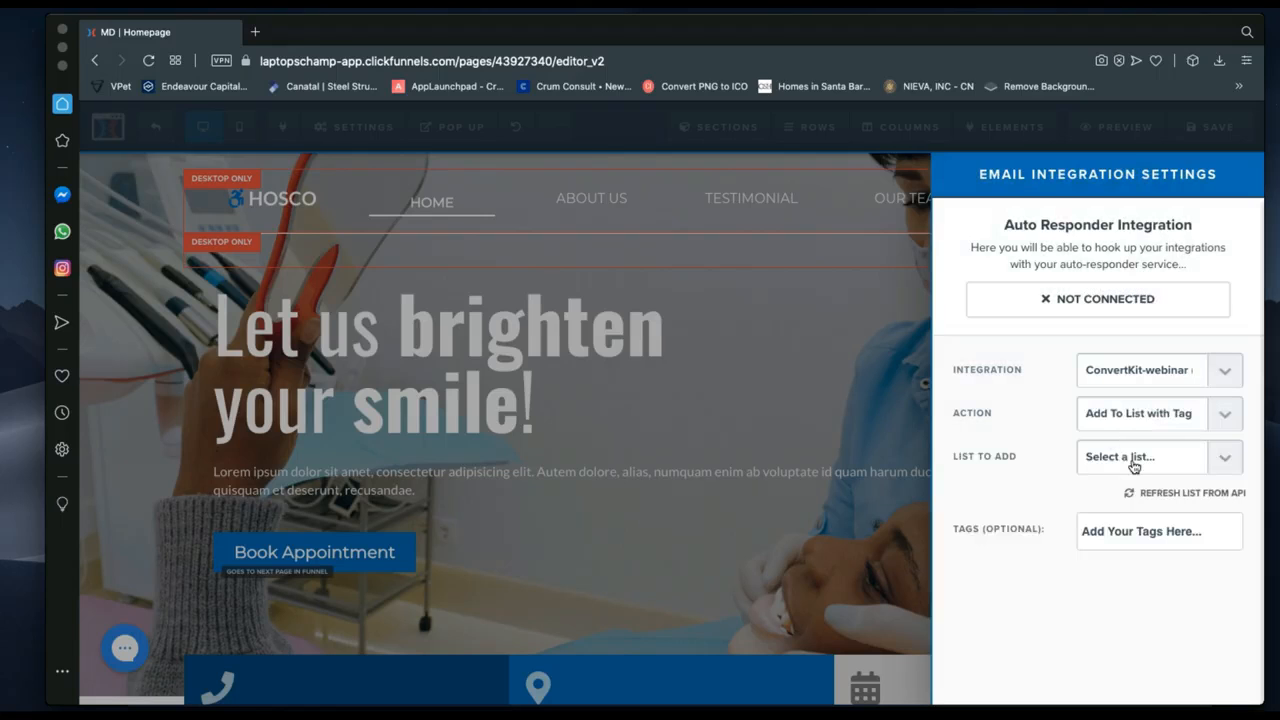
{"action": "left_click", "coordinate": [1134, 466]}
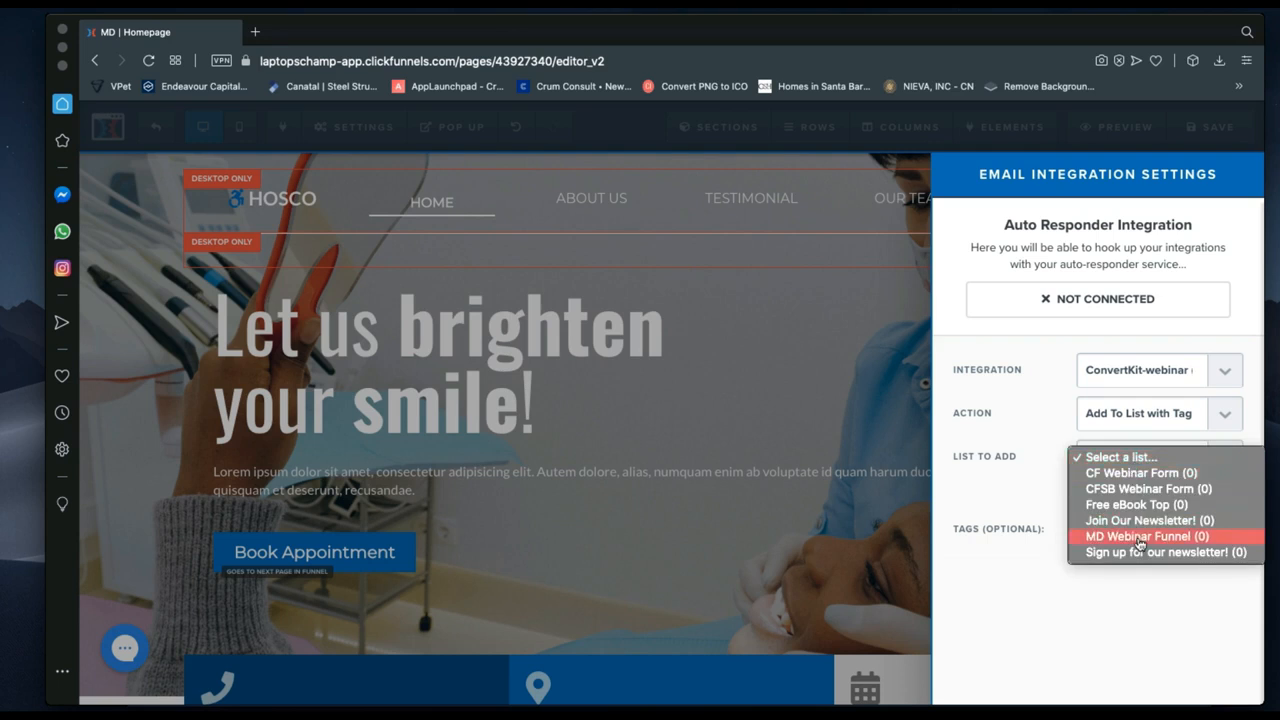
Leave the list unpicked, reset Integration to Select Integration, and return to the editor.
{"action": "left_click", "coordinate": [1030, 583]}
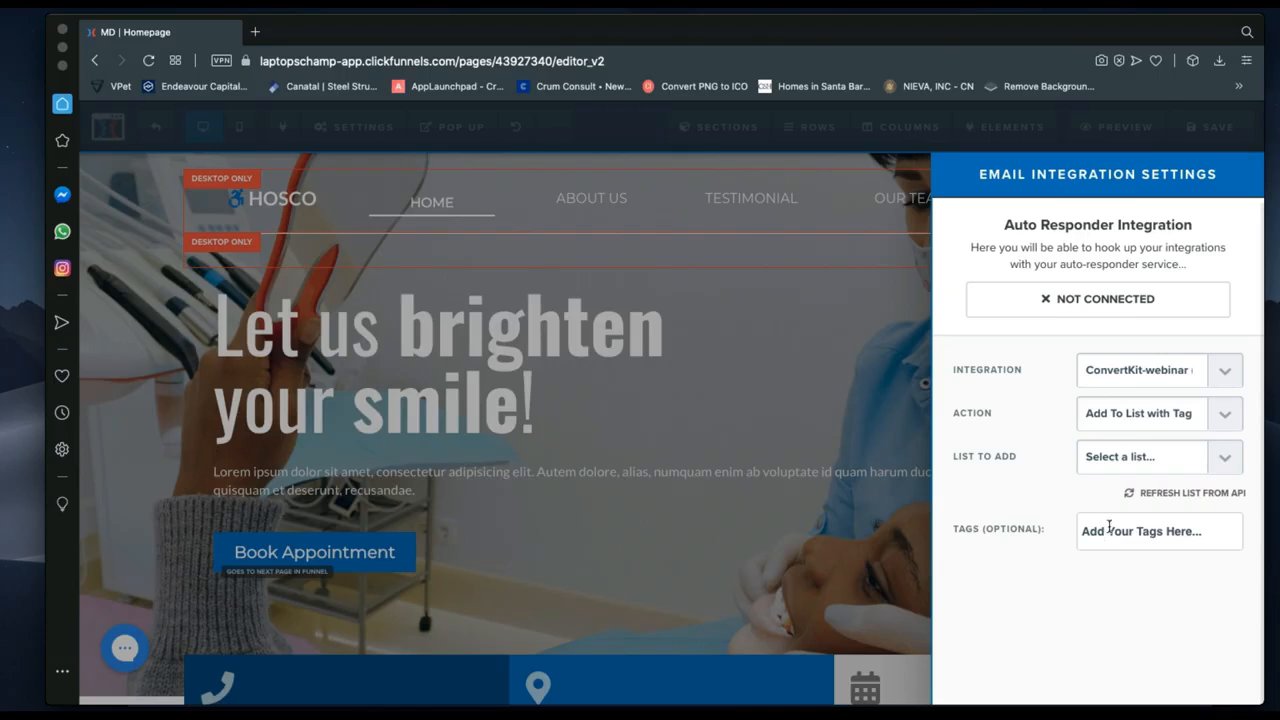
{"action": "left_click", "coordinate": [1129, 378]}
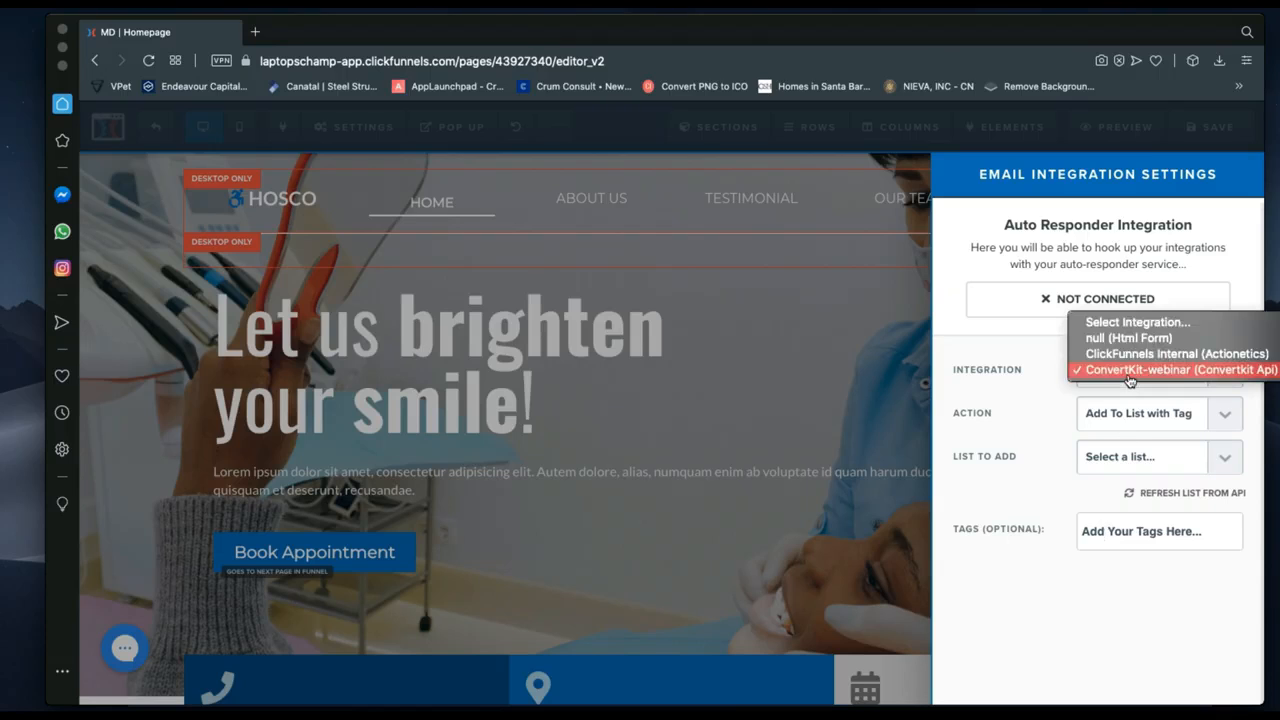
{"action": "left_click", "coordinate": [1125, 322]}
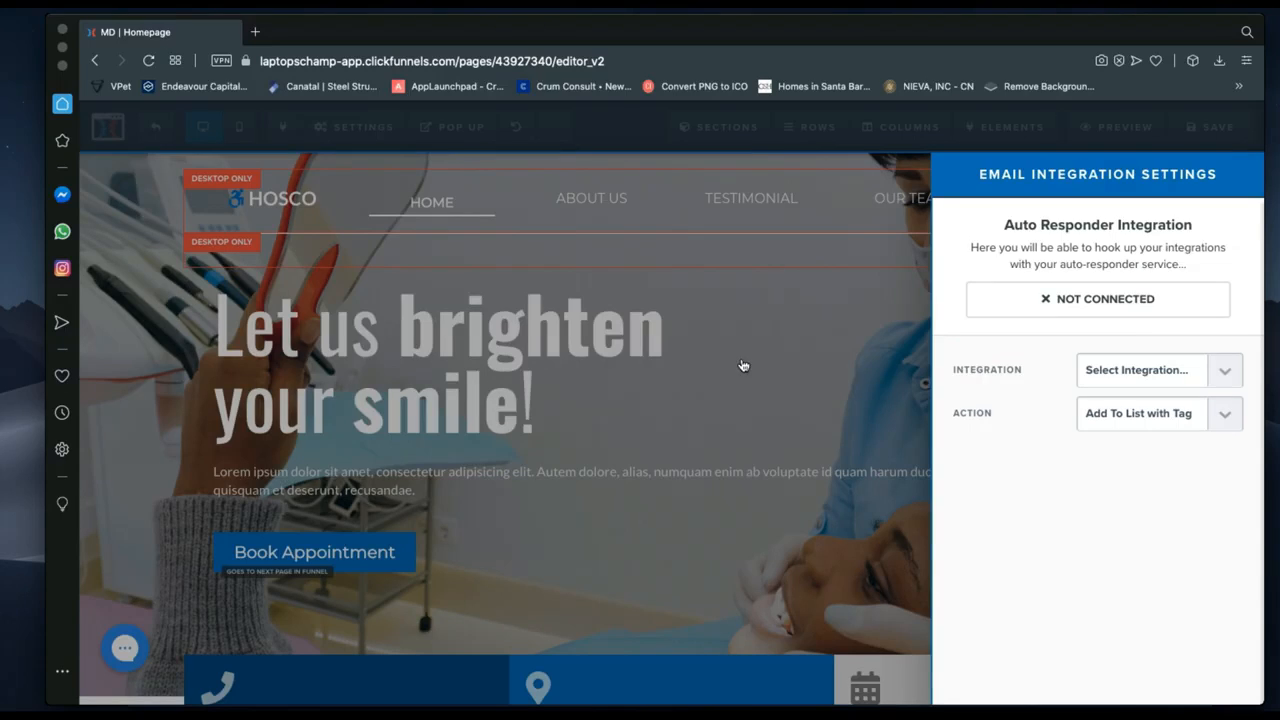
{"action": "left_click", "coordinate": [356, 137]}
Open SEO Meta Data, keep the title 'MD | Homepage' via autofill, and edit the description.
{"action": "left_click", "coordinate": [356, 133]}
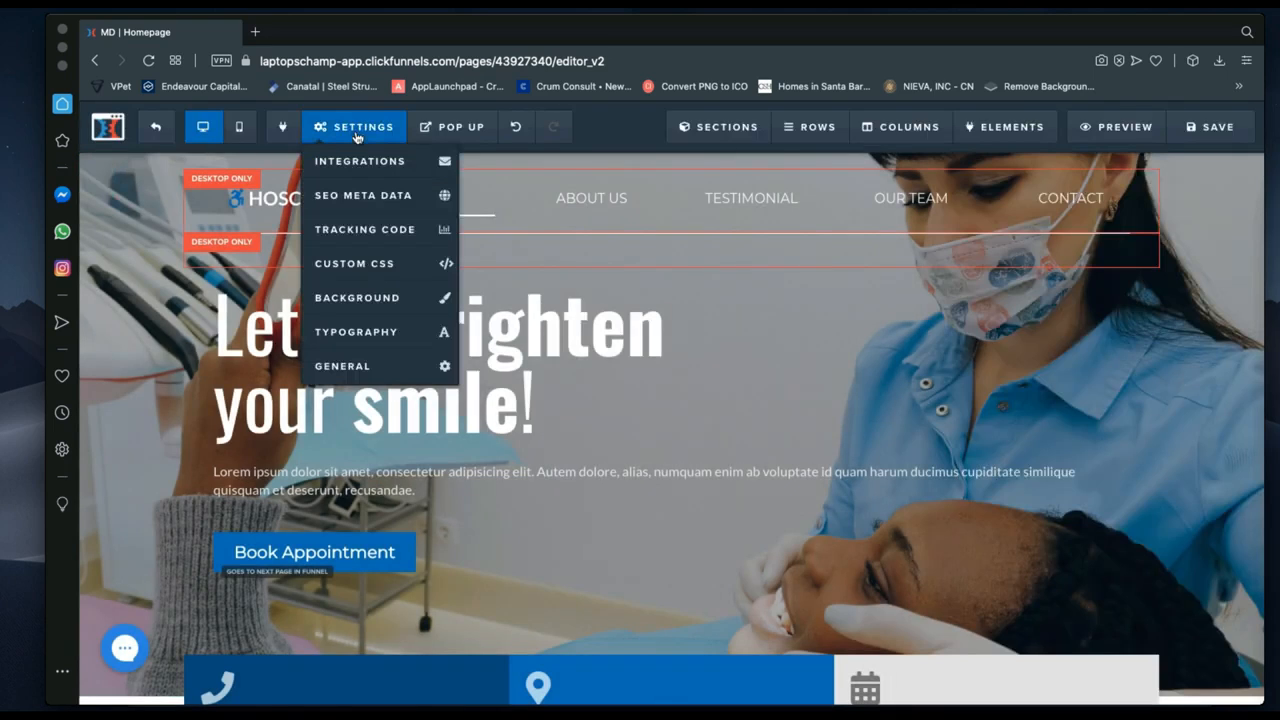
{"action": "left_click", "coordinate": [354, 197]}
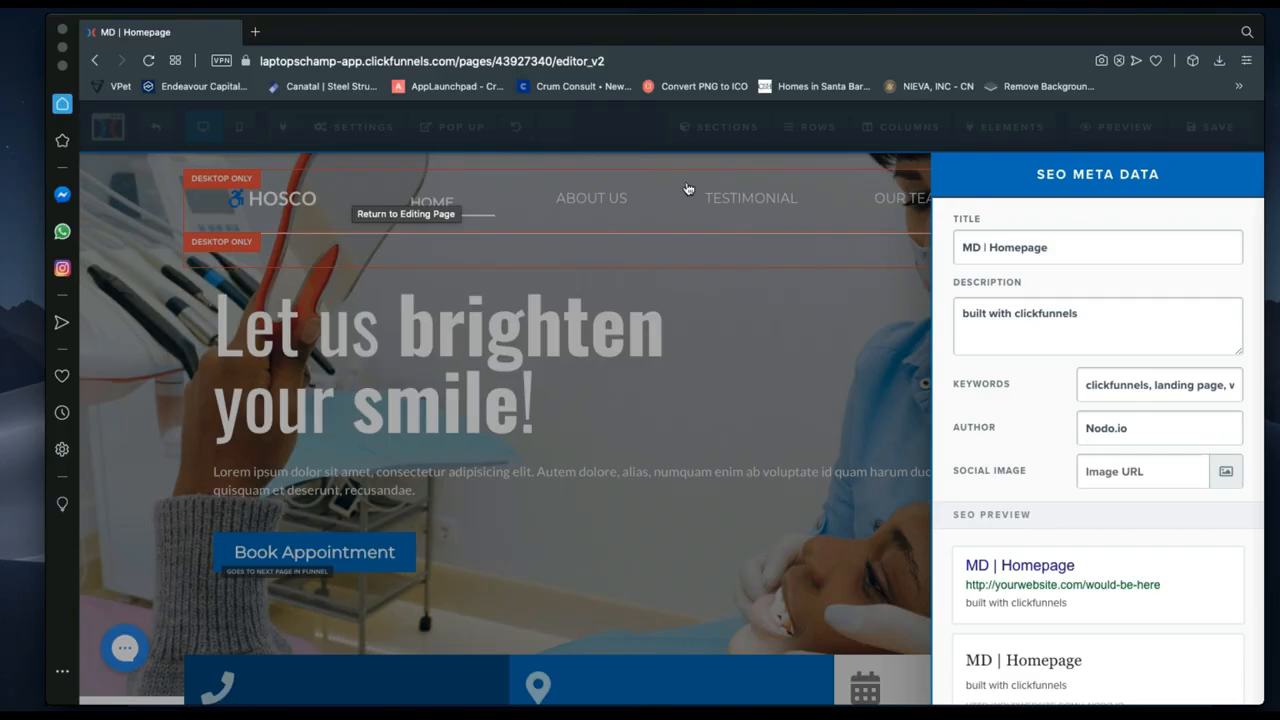
{"action": "left_click_drag", "start_coordinate": [1052, 247], "coordinate": [964, 243]}
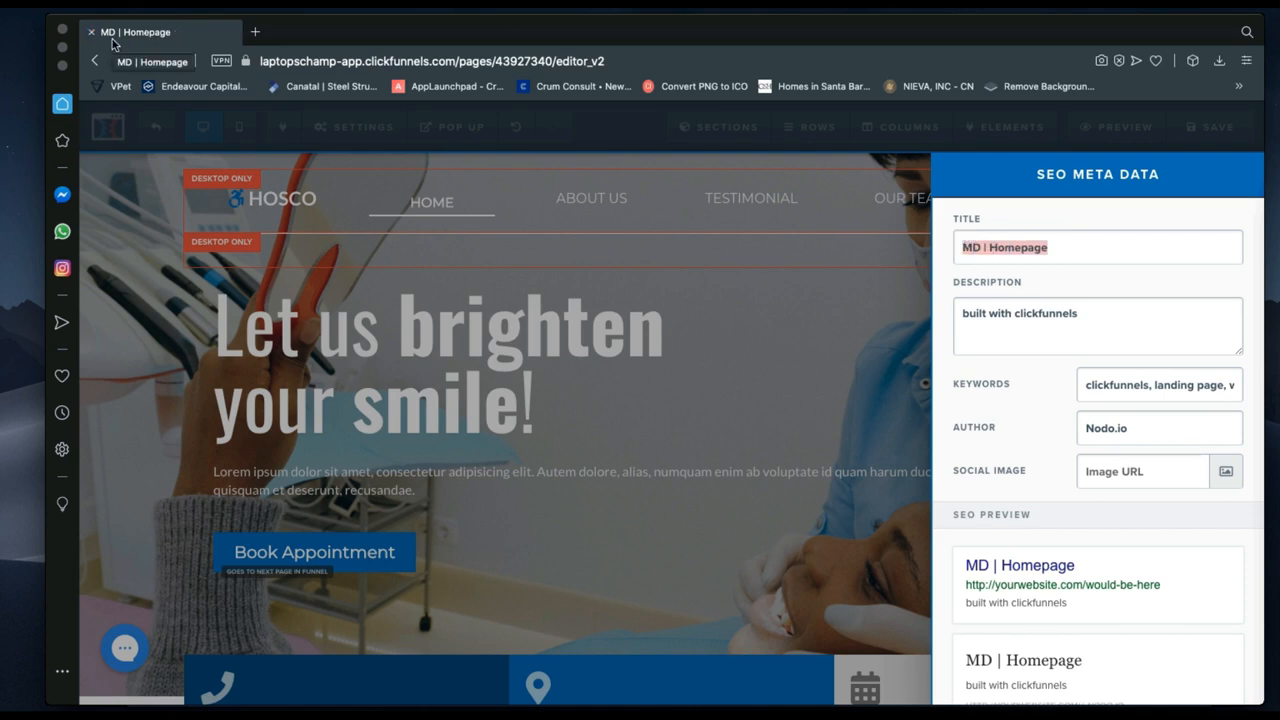
{"action": "left_click", "coordinate": [1043, 250]}
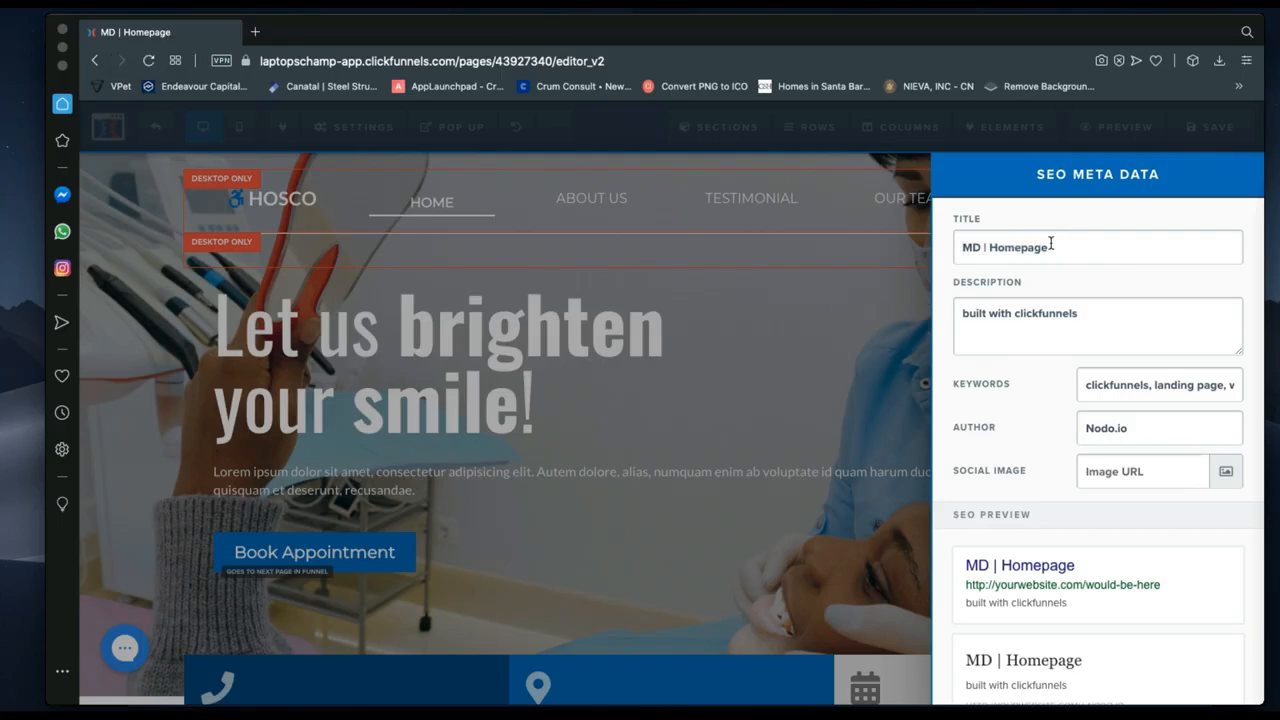
{"action": "left_click_drag", "start_coordinate": [1049, 246], "coordinate": [988, 243]}
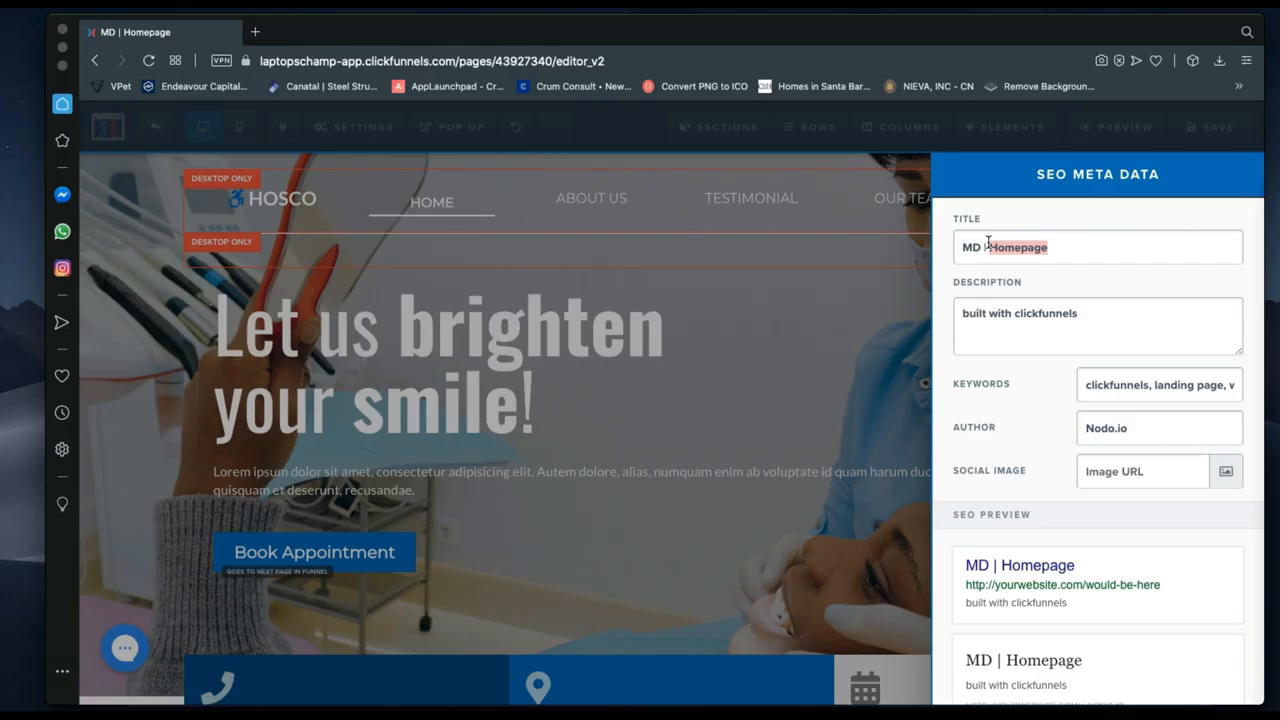
{"action": "type", "text": "Hom"}
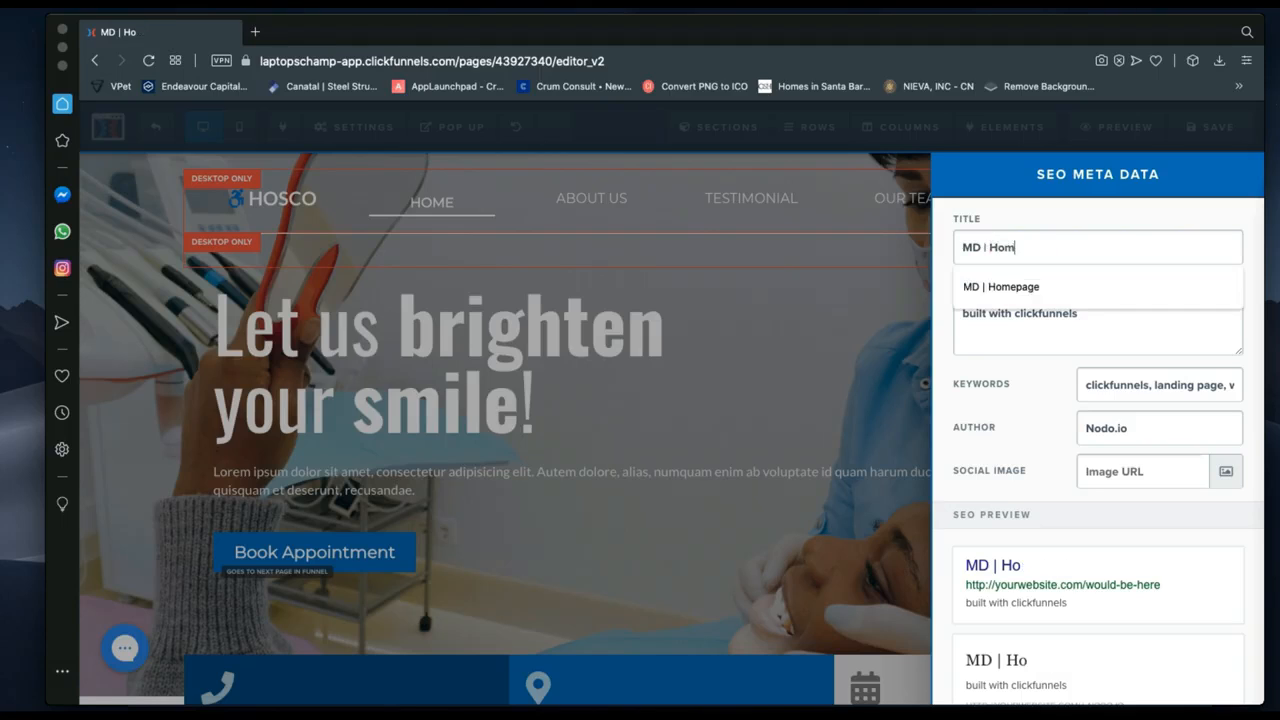
{"action": "type", "text": "er"}
{"action": "key", "text": "BackSpace"}
{"action": "left_click", "coordinate": [1010, 286]}
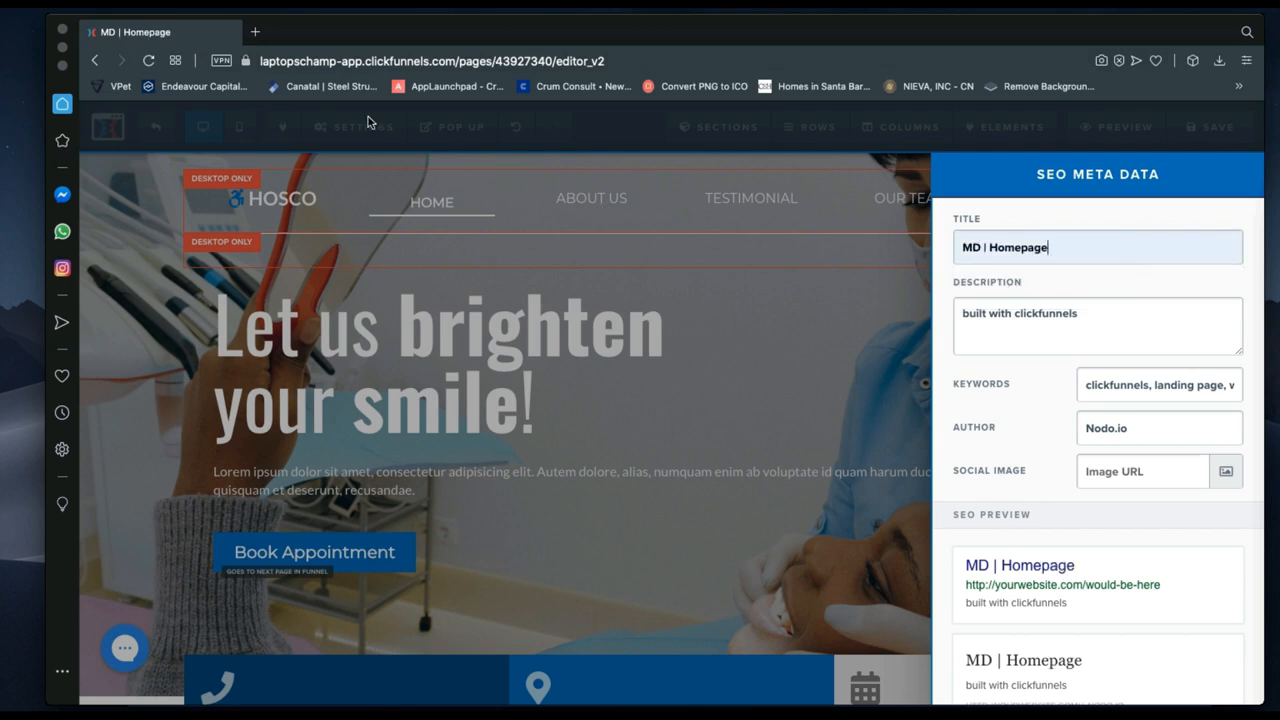
{"action": "left_click", "coordinate": [1090, 313]}
{"action": "scroll", "coordinate": [1075, 612], "scroll_direction": "down", "scroll_amount": 1}
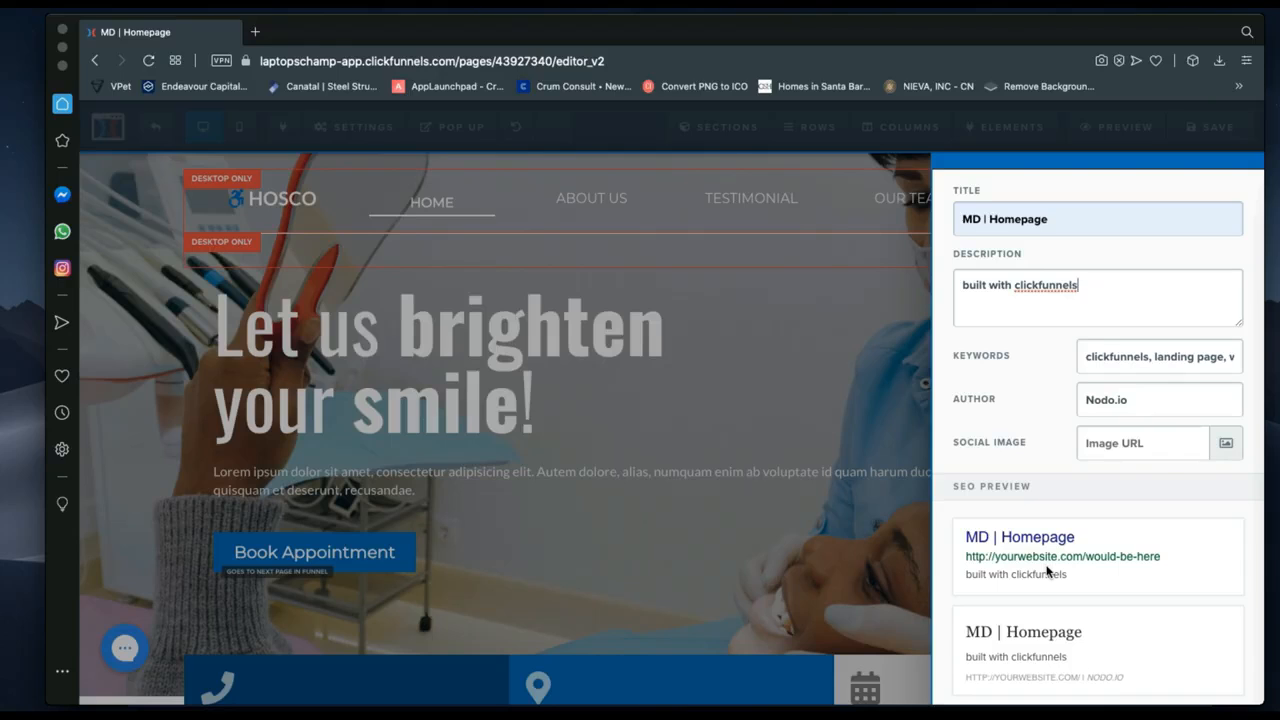
{"action": "left_click", "coordinate": [1086, 358]}
{"action": "scroll", "coordinate": [1086, 358], "scroll_direction": "right", "scroll_amount": 1}
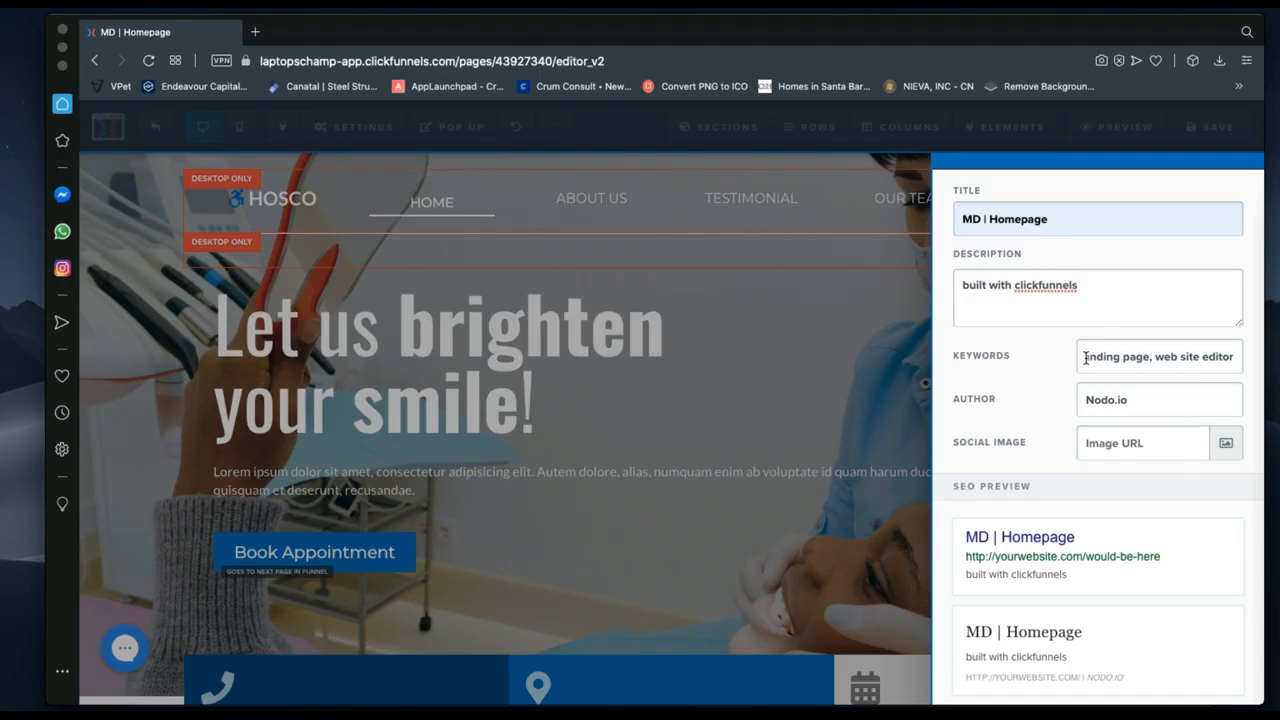
{"action": "scroll", "coordinate": [1105, 360], "scroll_direction": "left", "scroll_amount": 5}
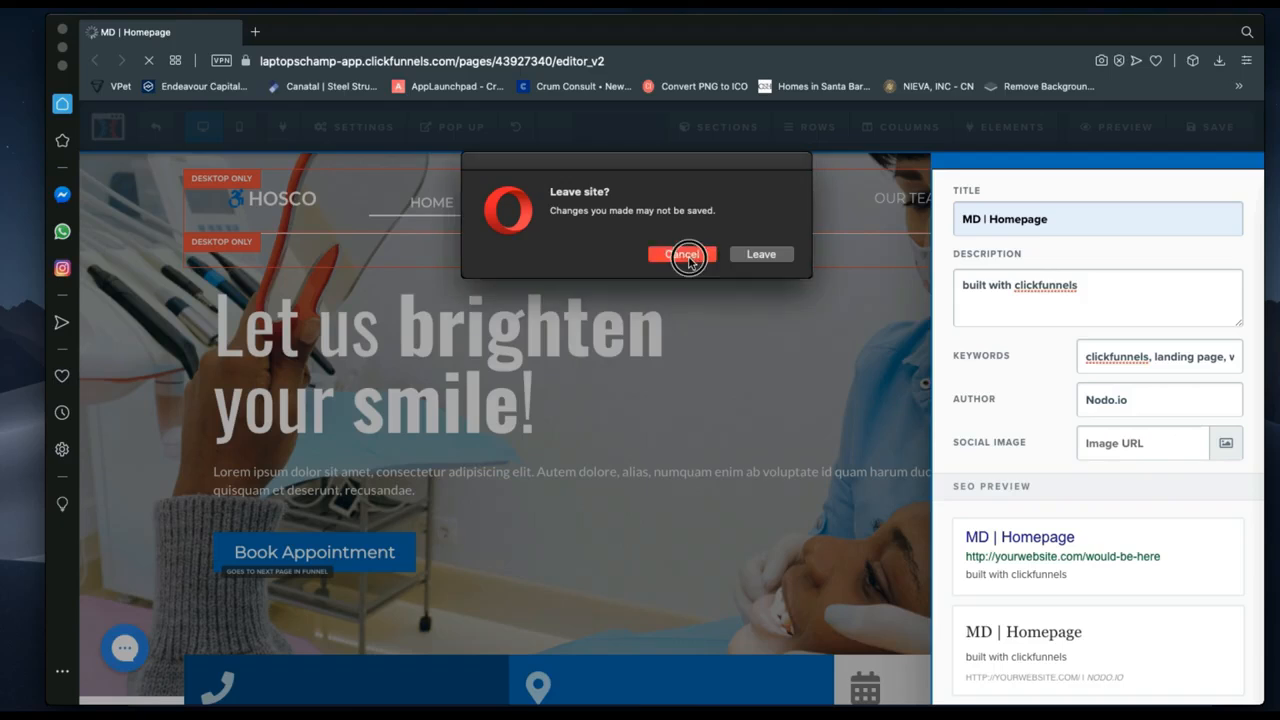
{"action": "left_click", "coordinate": [684, 256]}
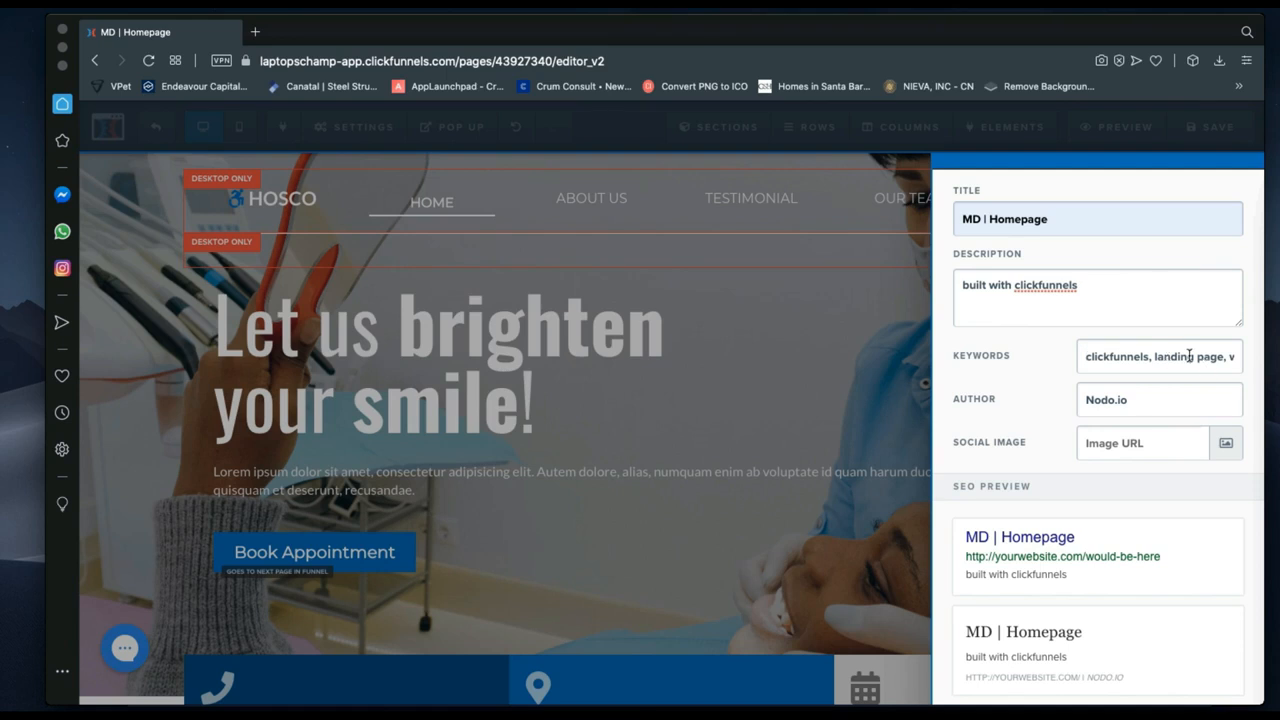
Replace the SEO author entry with a new author name, then reopen the Settings menu.
{"action": "scroll", "coordinate": [1188, 356], "scroll_direction": "right", "scroll_amount": 2}
{"action": "scroll", "coordinate": [1188, 356], "scroll_direction": "left", "scroll_amount": 2}
{"action": "left_click_drag", "start_coordinate": [1140, 400], "coordinate": [1085, 386]}
{"action": "type", "text": "Nicklaus"}
{"action": "left_click", "coordinate": [380, 134]}
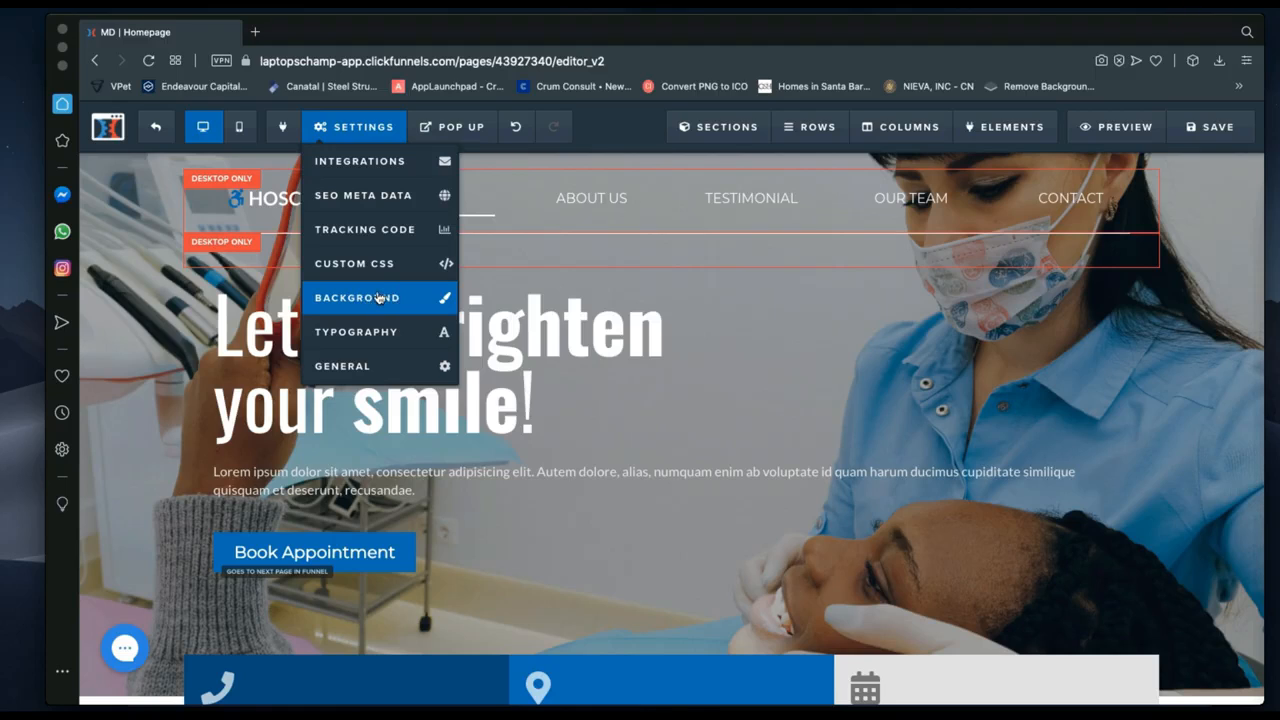
In General Settings, switch the Affiliate Badge to Hide, then back to Show.
{"action": "left_click", "coordinate": [384, 372]}
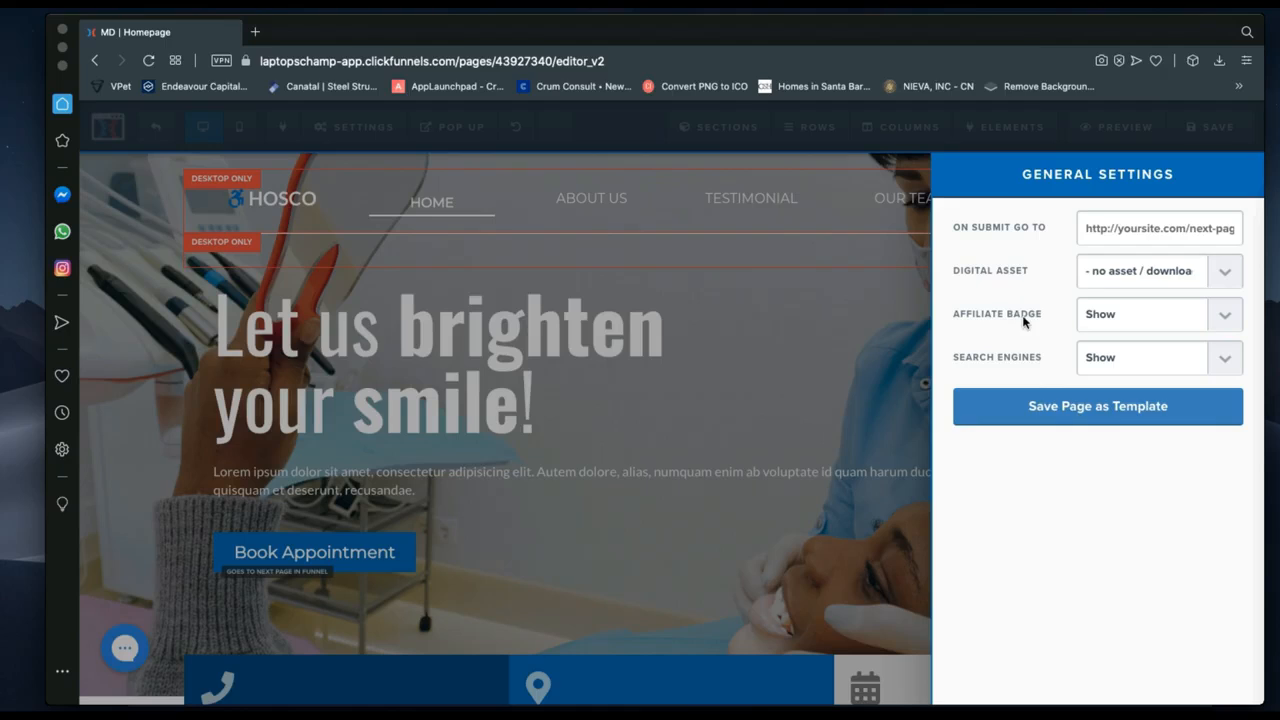
{"action": "left_click", "coordinate": [1114, 318]}
{"action": "left_click", "coordinate": [1112, 298]}
{"action": "left_click", "coordinate": [1110, 318]}
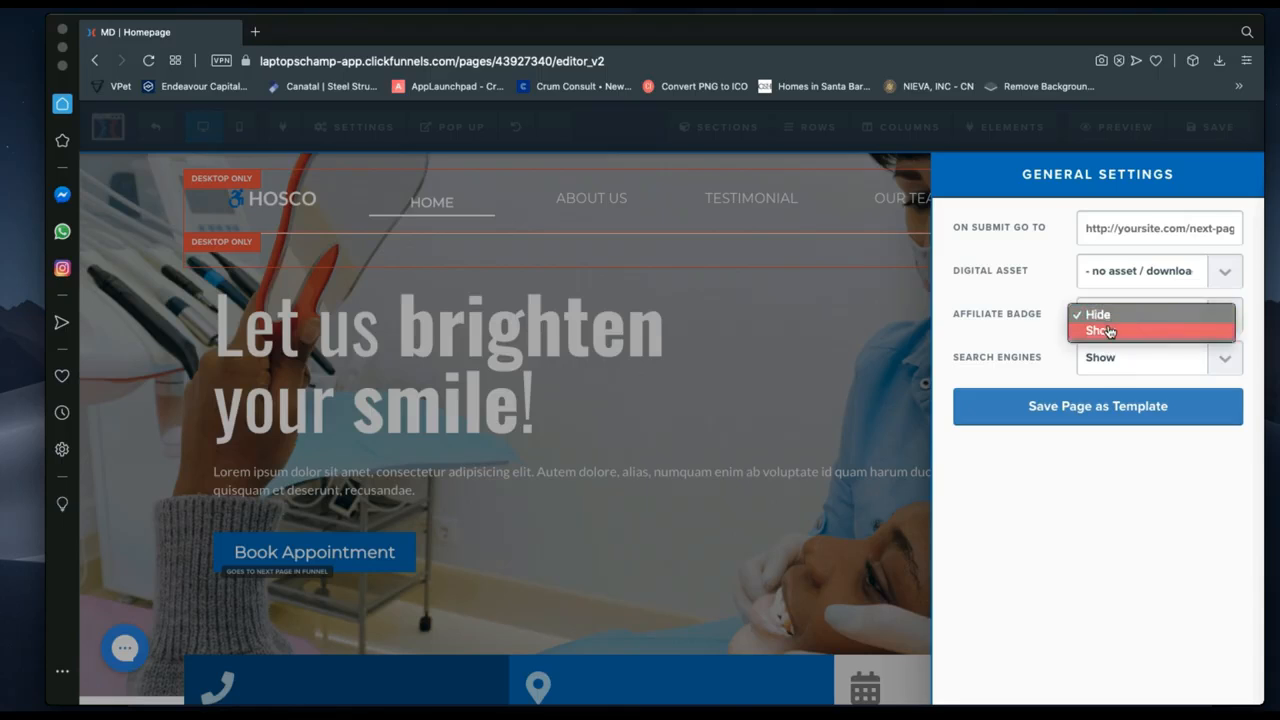
{"action": "left_click", "coordinate": [1109, 331]}
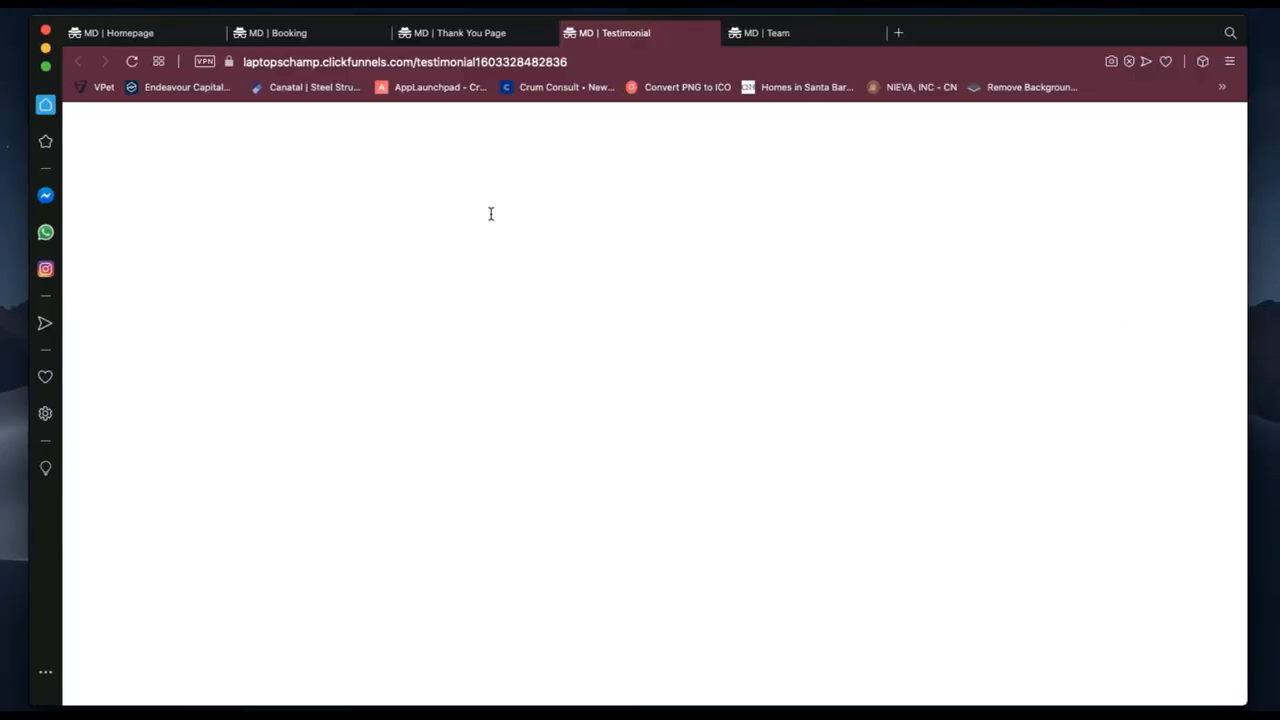
Switch to the live MD | Homepage tab and scroll through it to check the badge.
{"action": "left_click", "coordinate": [150, 33]}
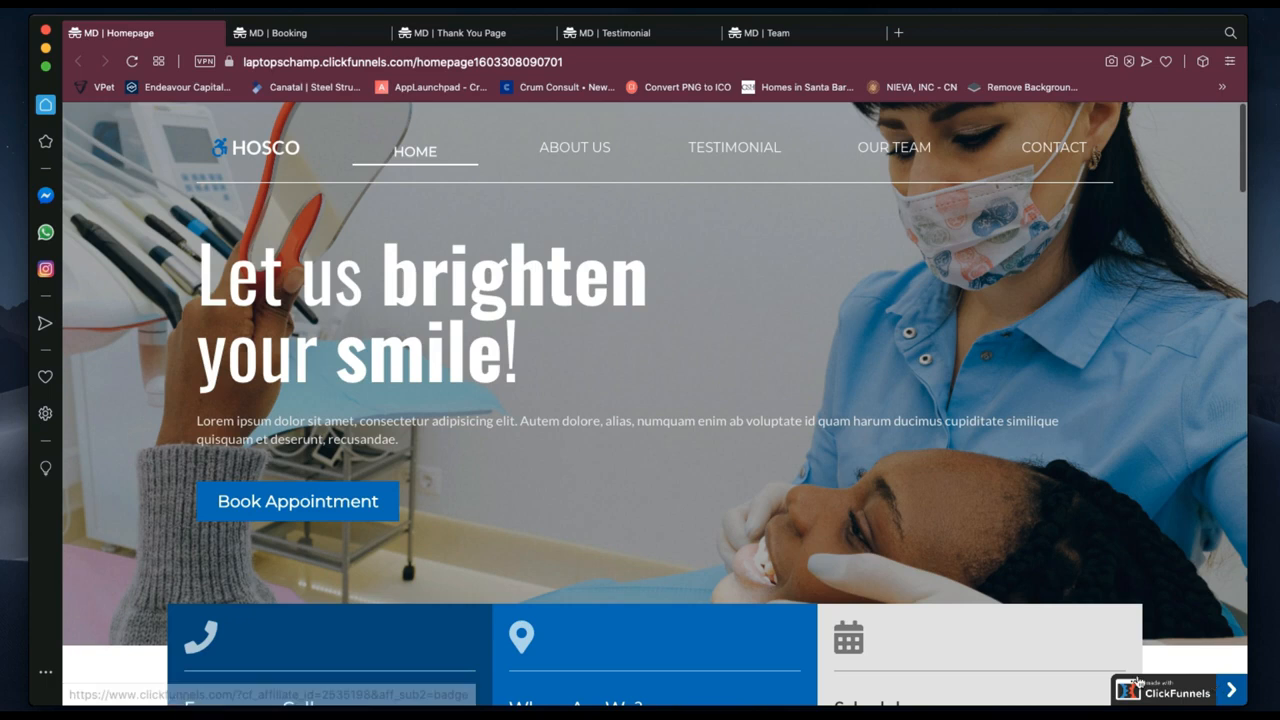
{"action": "scroll", "coordinate": [1098, 643], "scroll_direction": "down", "scroll_amount": 5}
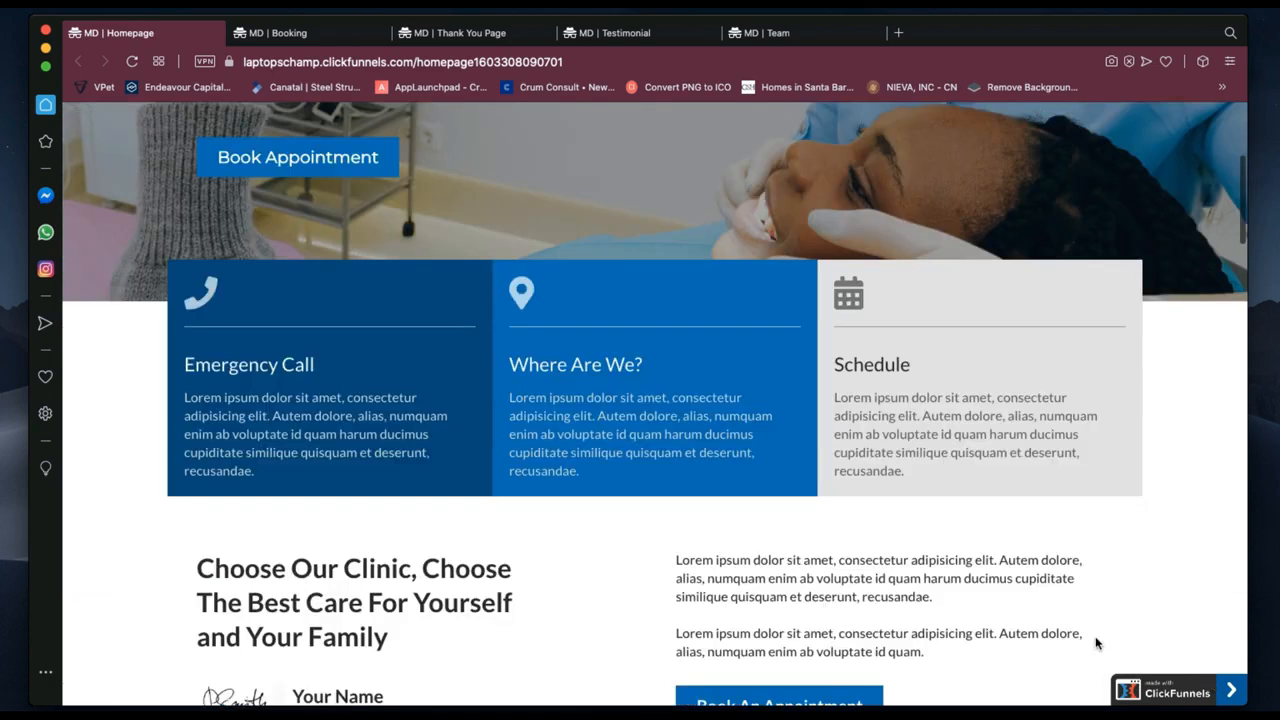
{"action": "scroll", "coordinate": [1096, 642], "scroll_direction": "up", "scroll_amount": 5}
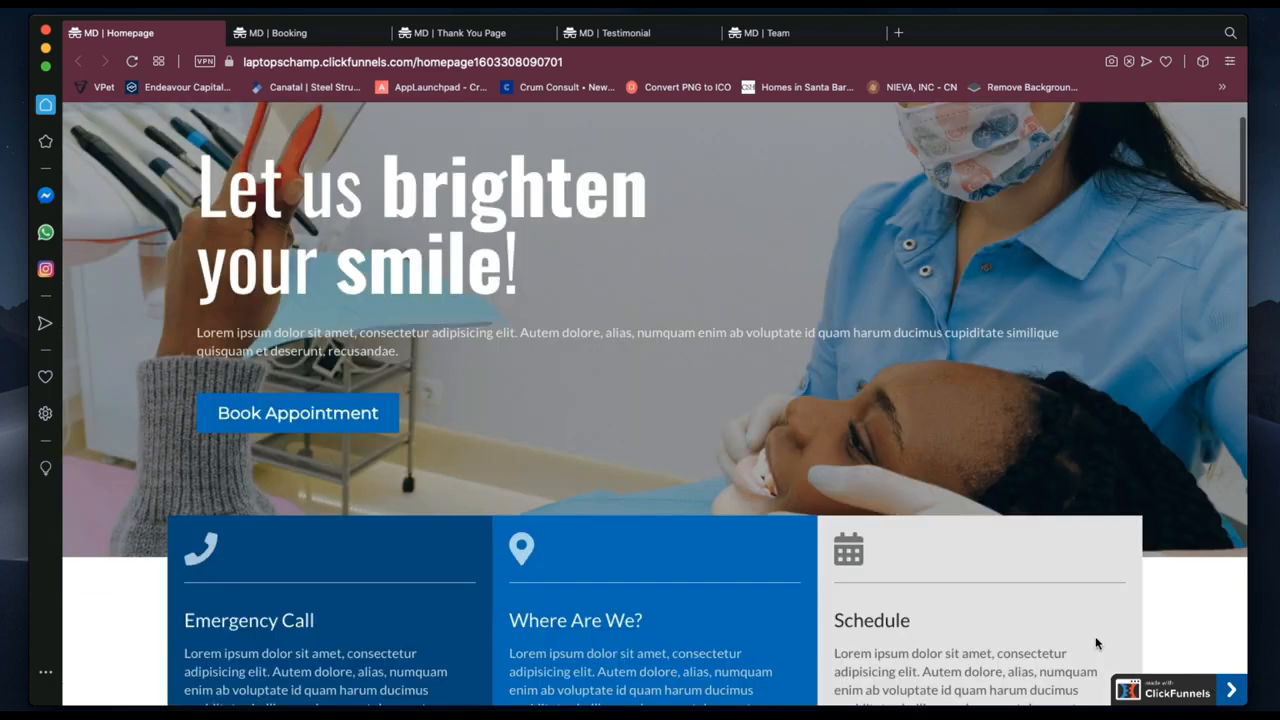
{"action": "scroll", "coordinate": [1096, 642], "scroll_direction": "up", "scroll_amount": 2}
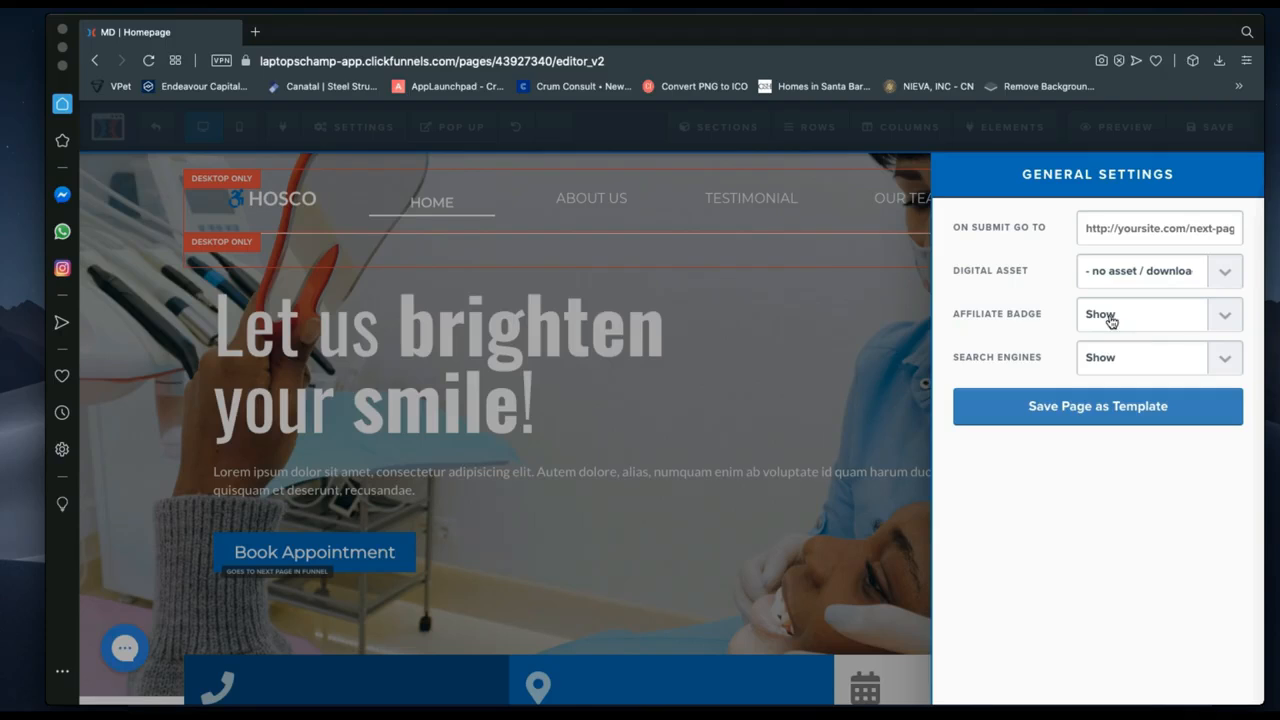
Set the Affiliate Badge to Hide and compare it against the live site.
{"action": "left_click", "coordinate": [1115, 319]}
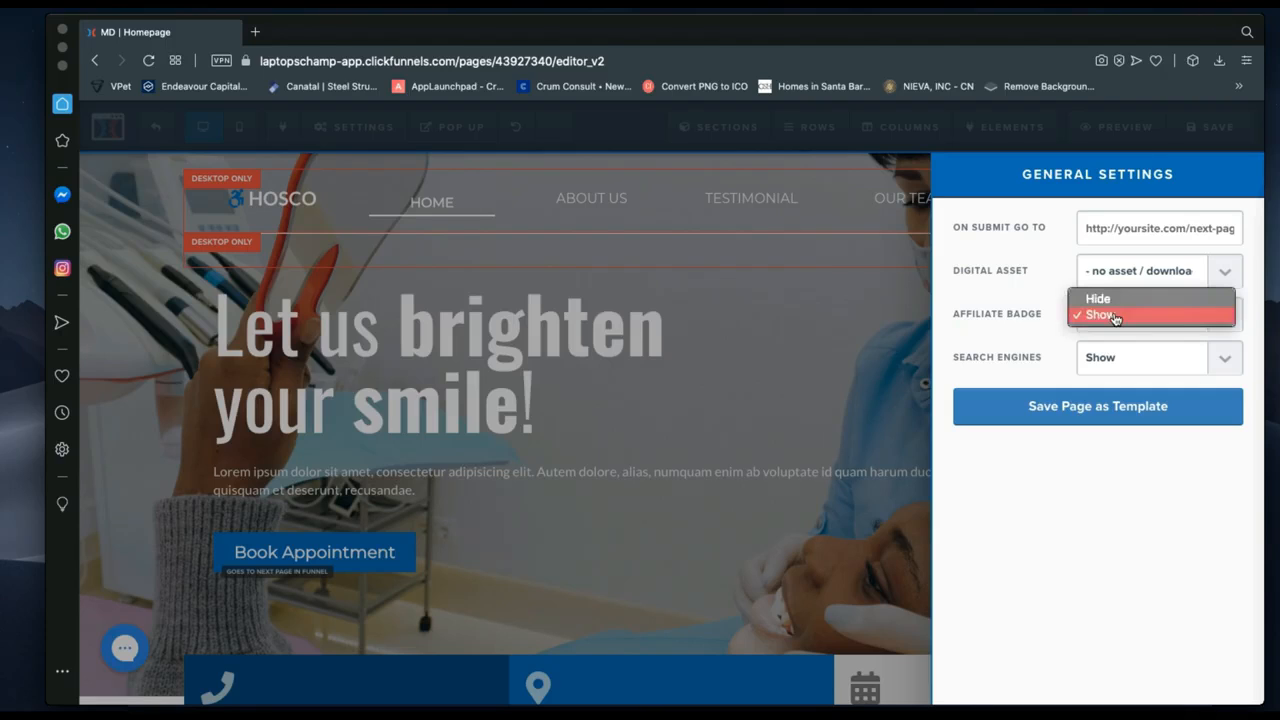
{"action": "left_click", "coordinate": [1101, 299]}
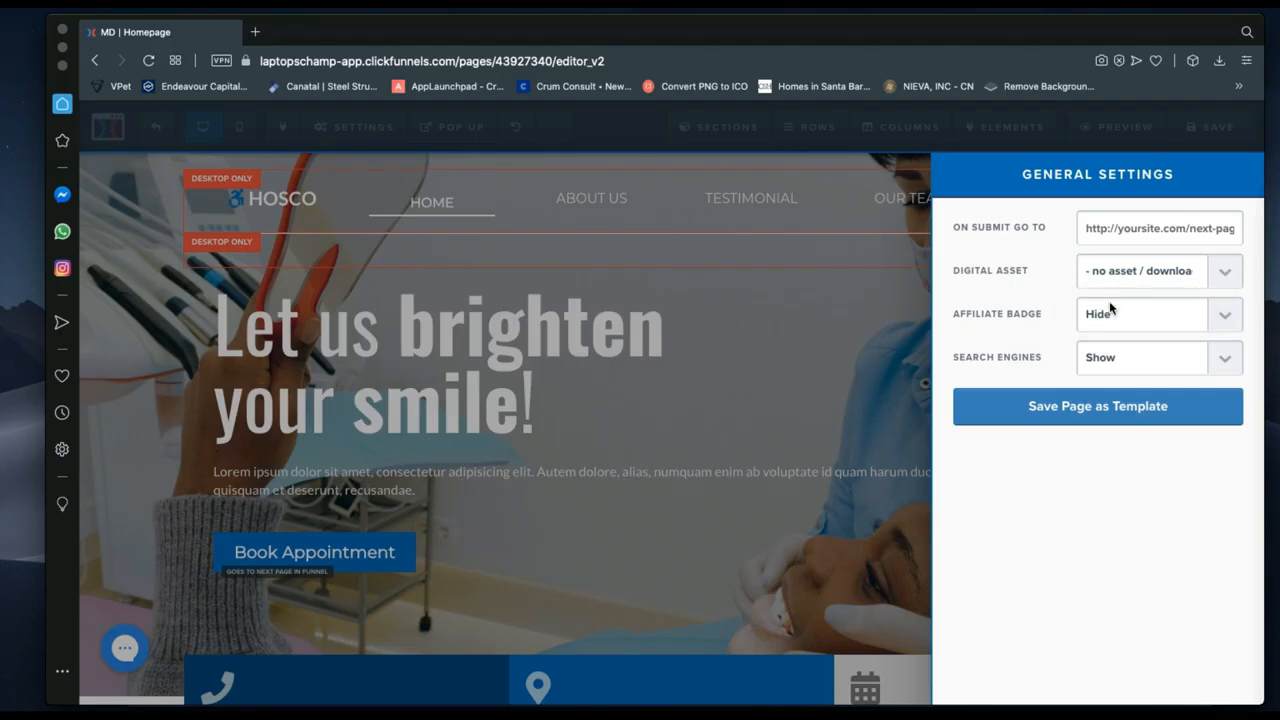
{"action": "key", "text": "ctrl+Right"}
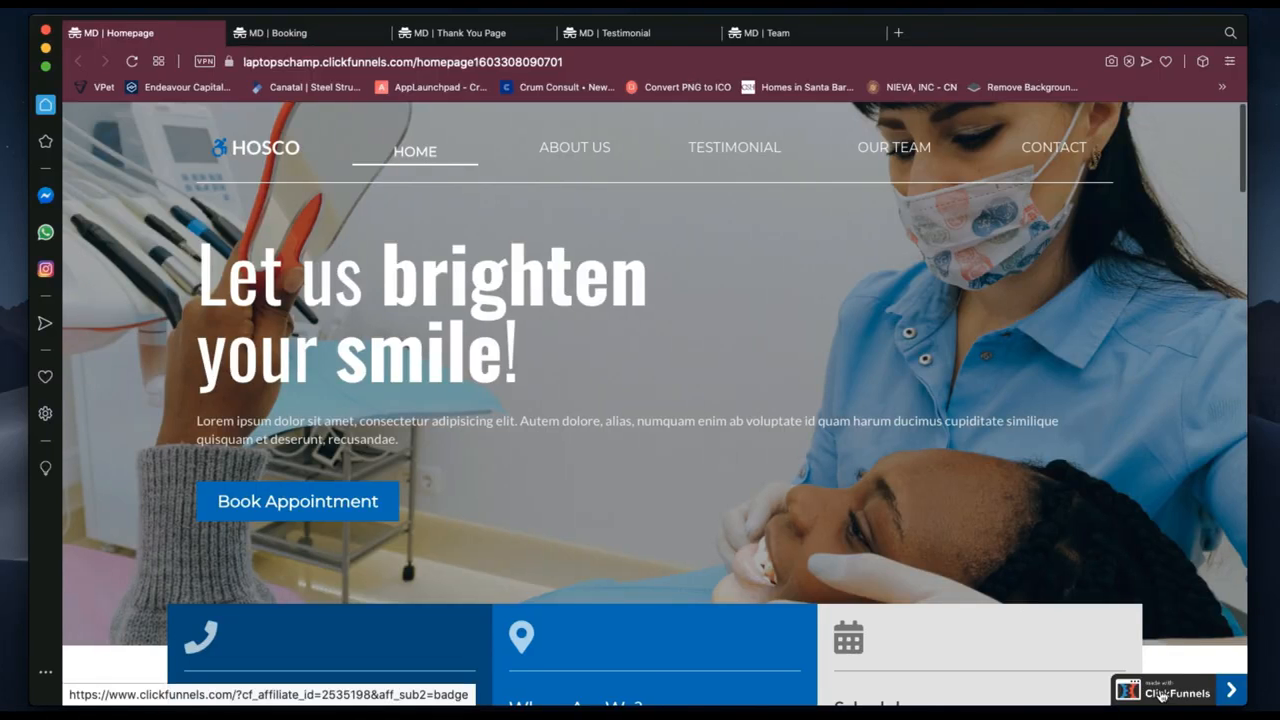
{"action": "key", "text": "ctrl+Left"}
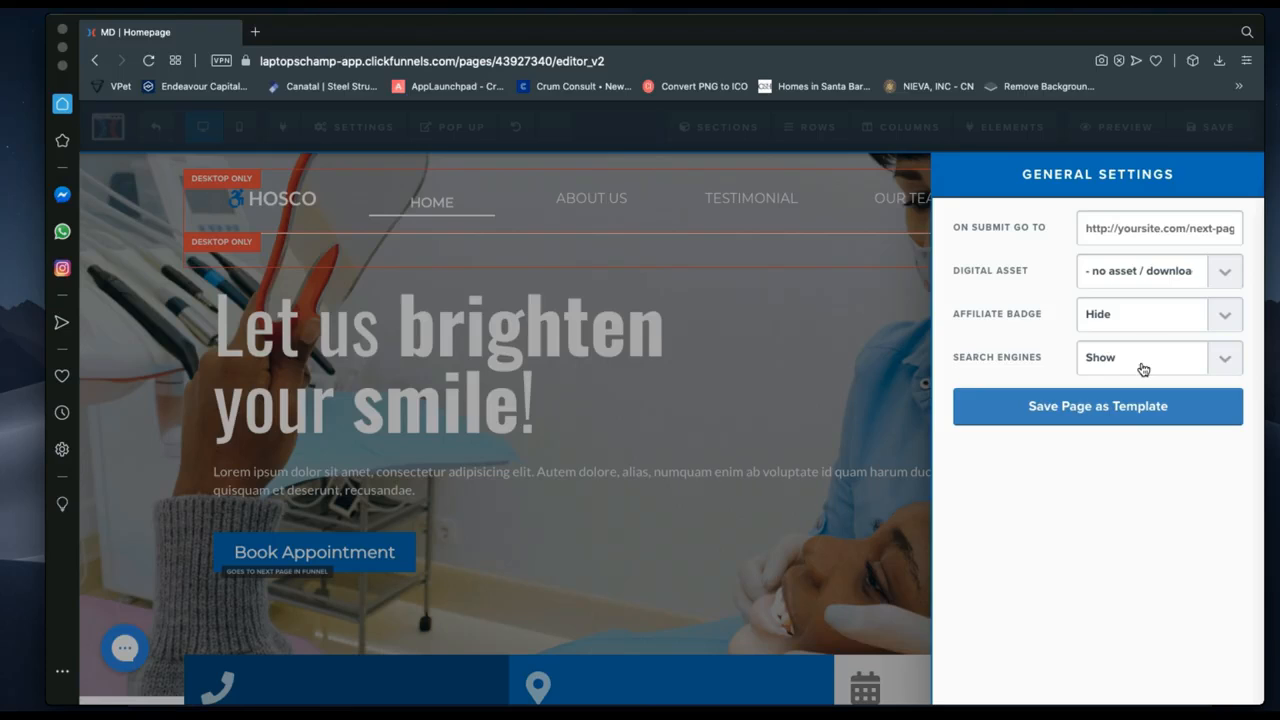
Set the Affiliate Badge back to Show and keep Search Engines on Show.
{"action": "left_click", "coordinate": [1150, 321]}
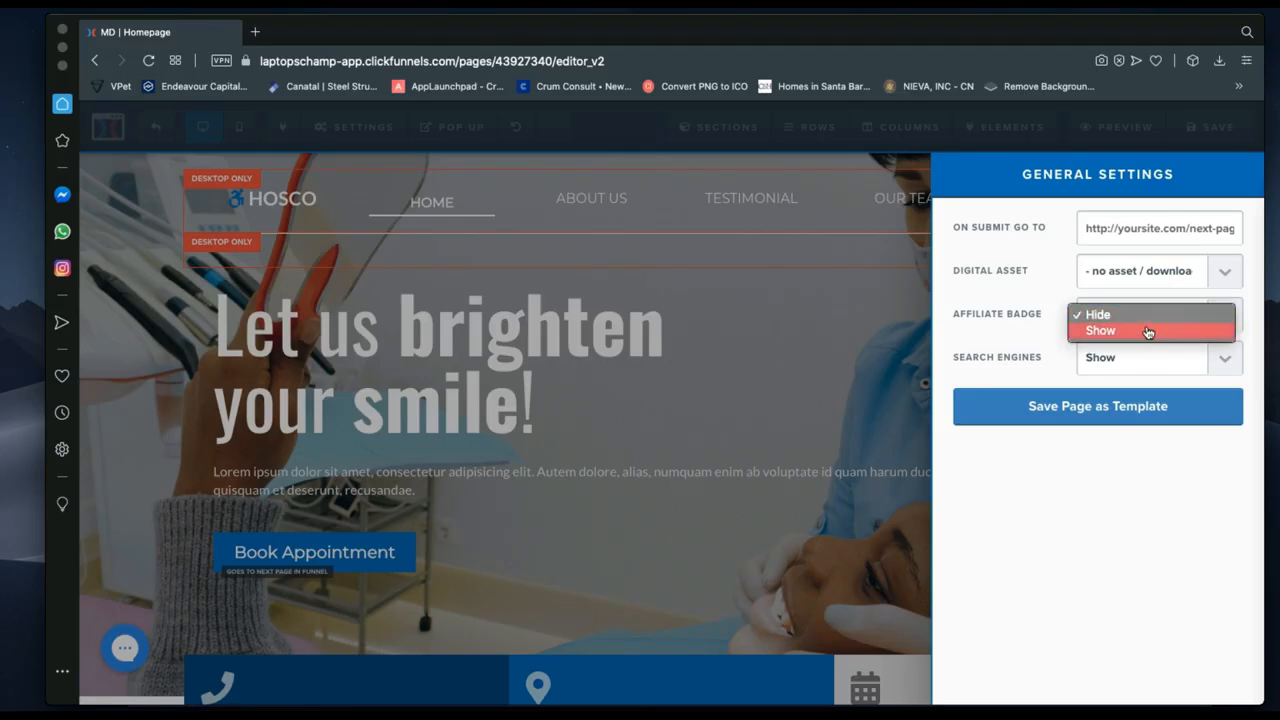
{"action": "left_click", "coordinate": [1147, 333]}
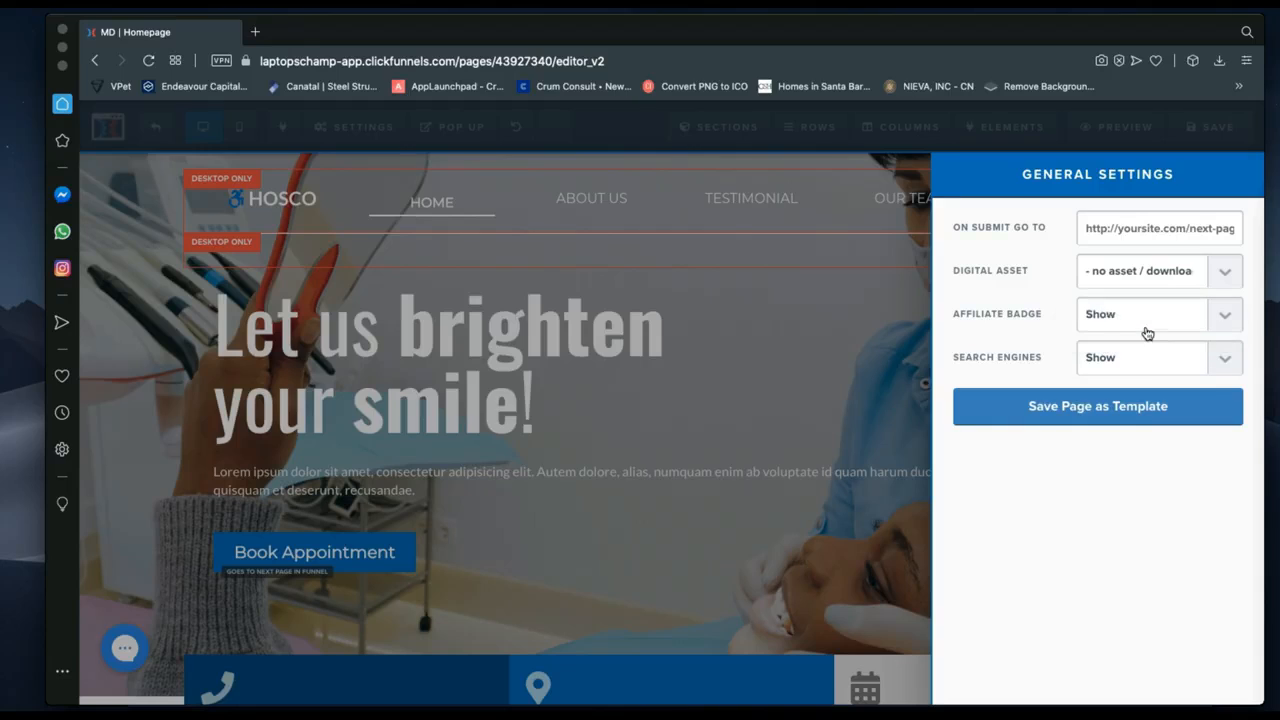
{"action": "left_click", "coordinate": [1103, 370]}
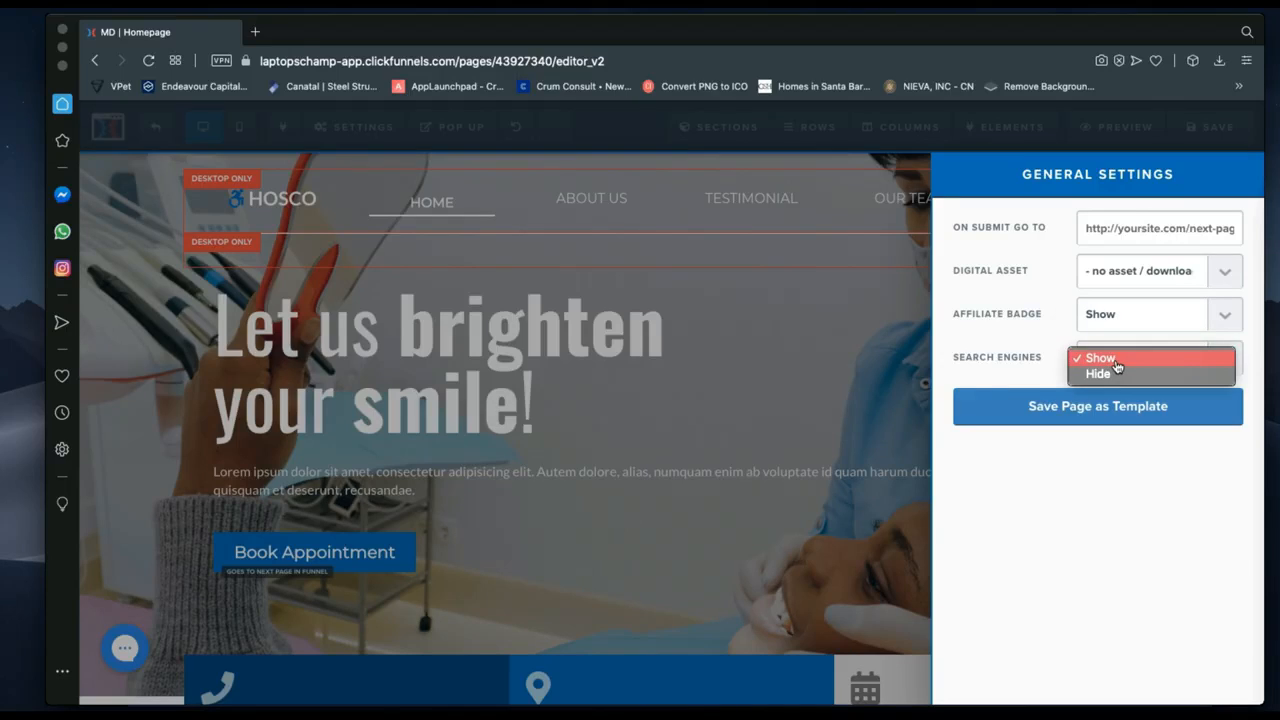
{"action": "left_click", "coordinate": [1100, 358]}
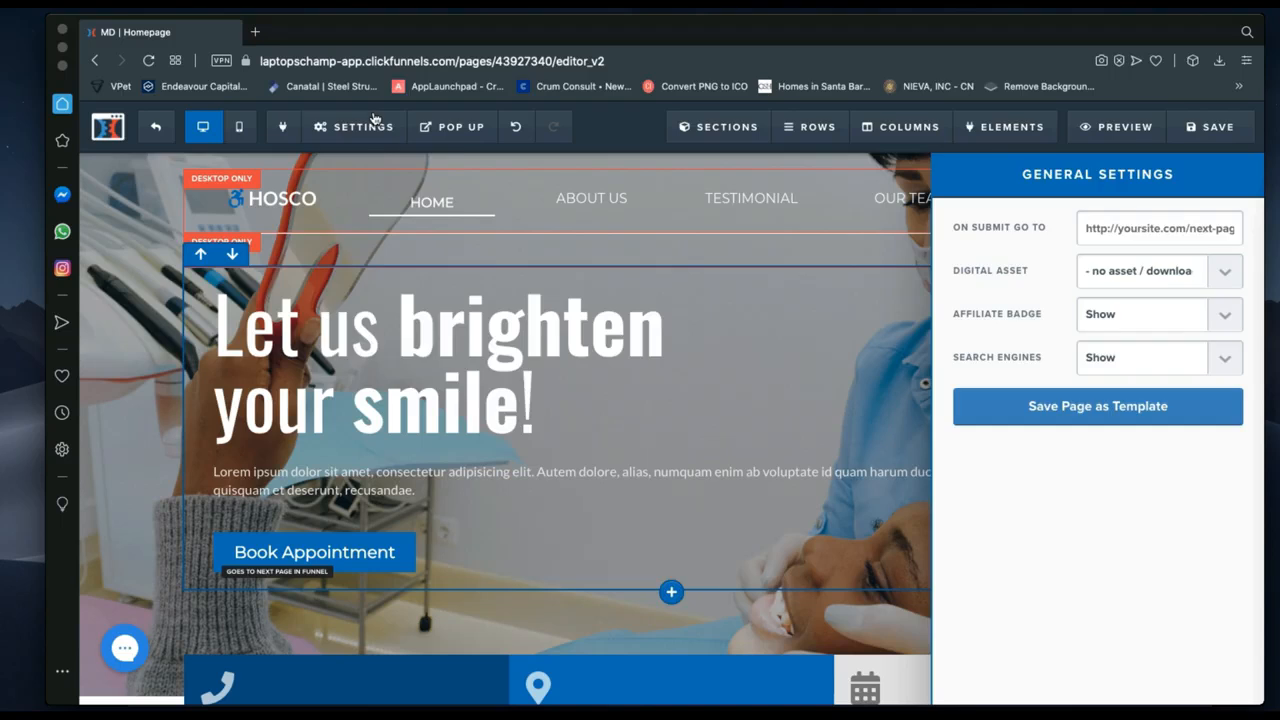
{"action": "left_click", "coordinate": [373, 118]}
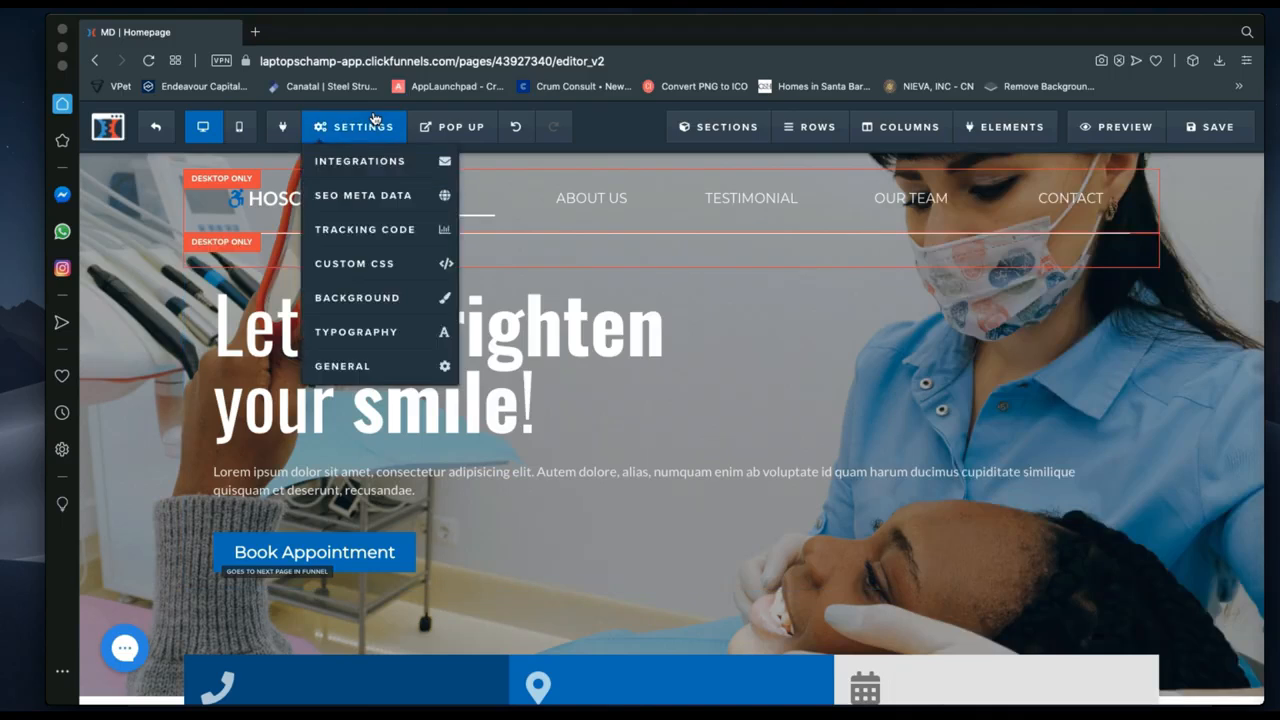
{"action": "left_click", "coordinate": [469, 126]}
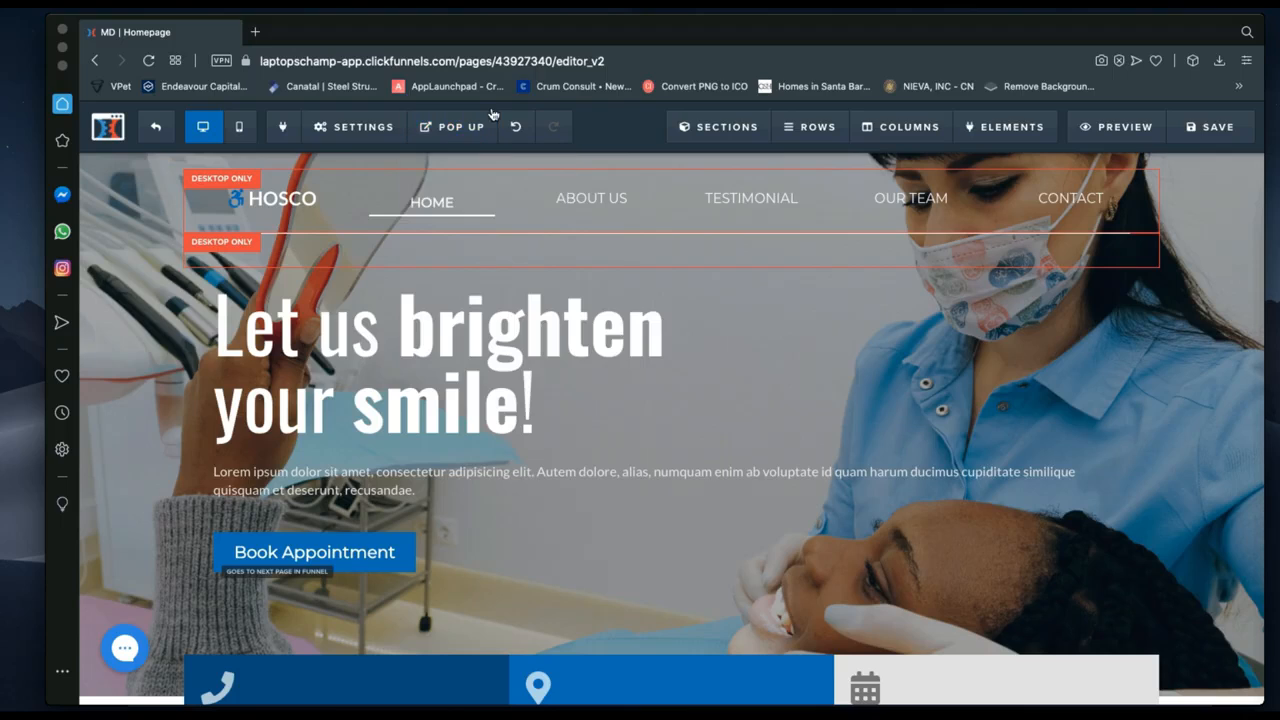
{"action": "mouse_move", "coordinate": [448, 133]}
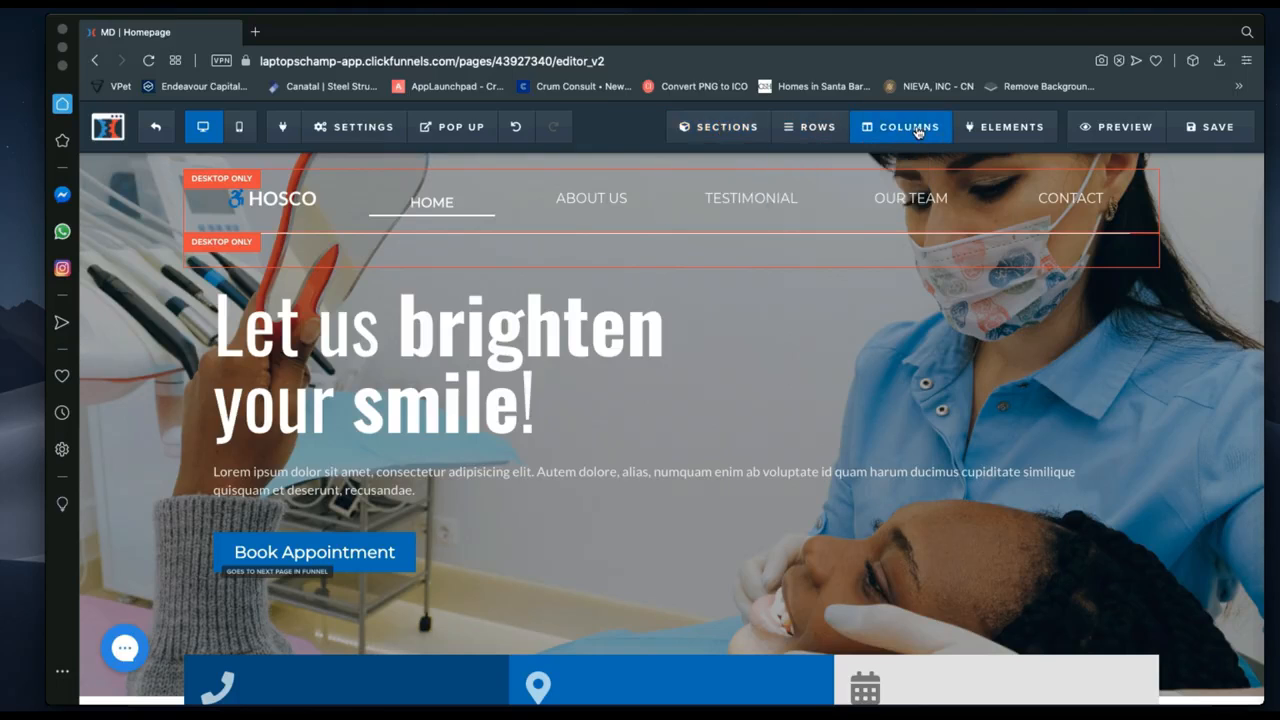
{"action": "mouse_move", "coordinate": [1020, 137]}
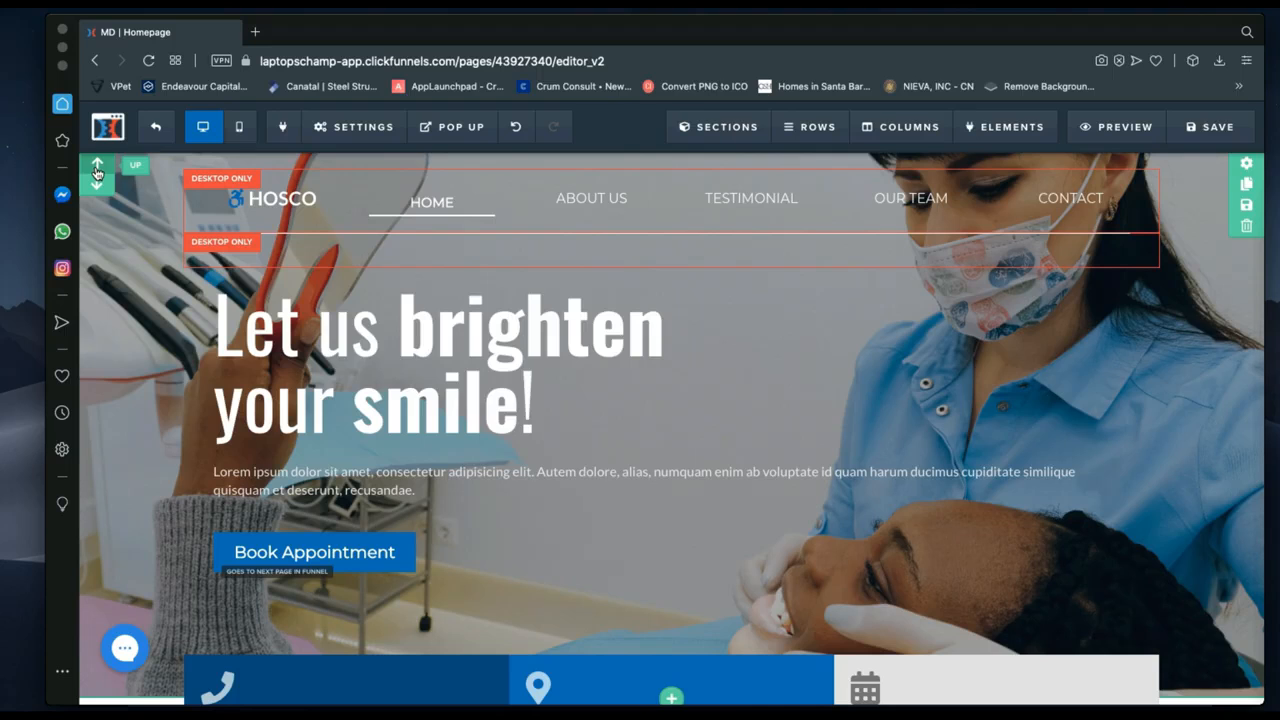
{"action": "scroll", "coordinate": [434, 578], "scroll_direction": "down", "scroll_amount": 1}
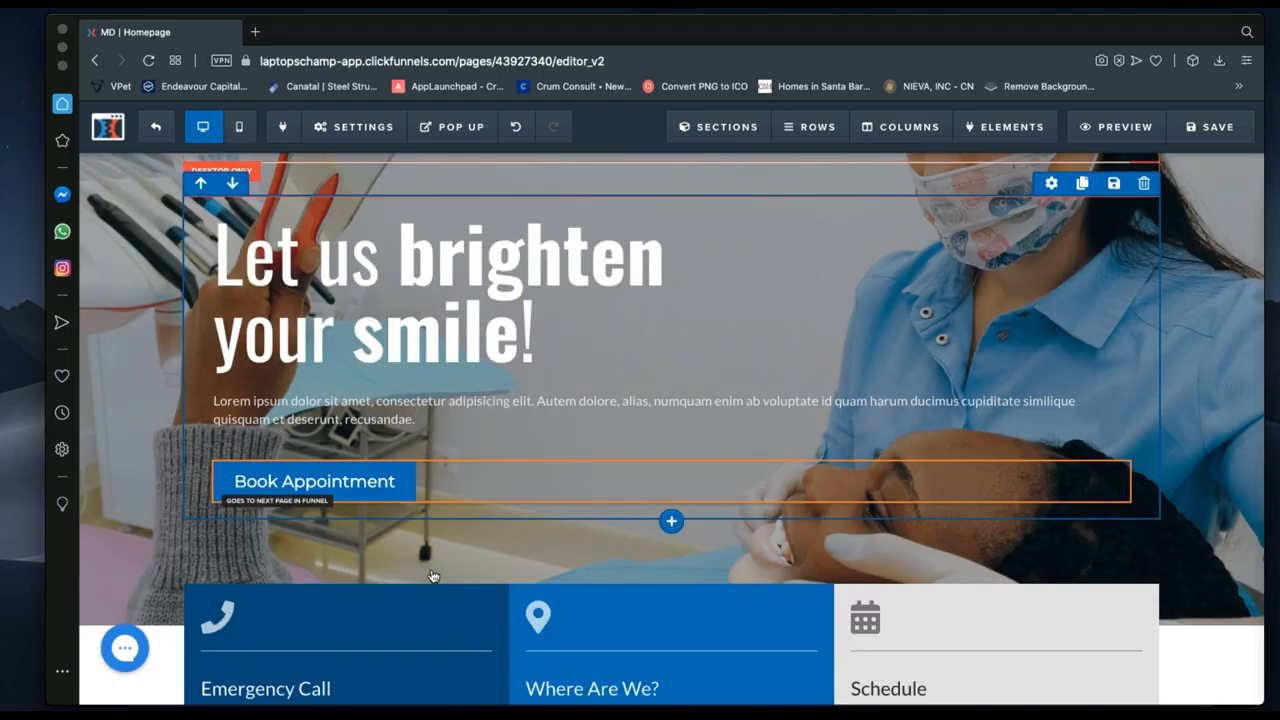
{"action": "scroll", "coordinate": [620, 600], "scroll_direction": "down", "scroll_amount": 1}
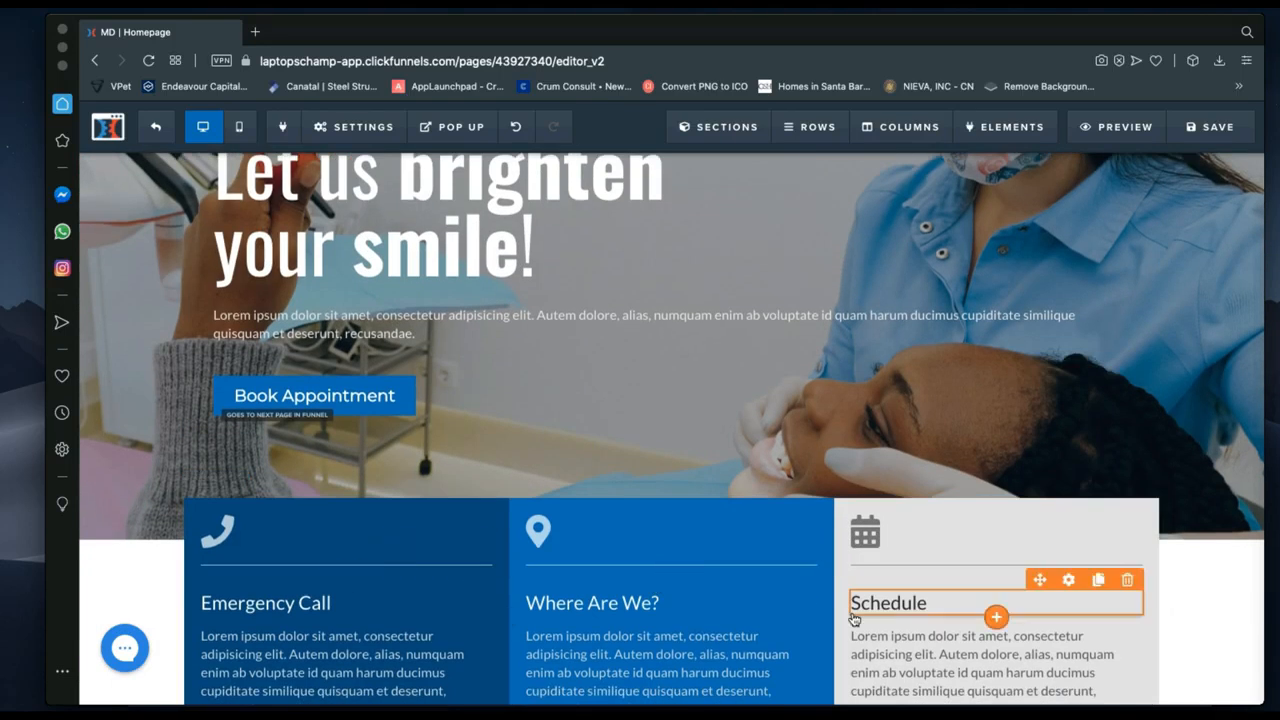
{"action": "scroll", "coordinate": [852, 615], "scroll_direction": "down", "scroll_amount": 5}
{"action": "scroll", "coordinate": [852, 617], "scroll_direction": "down", "scroll_amount": 2}
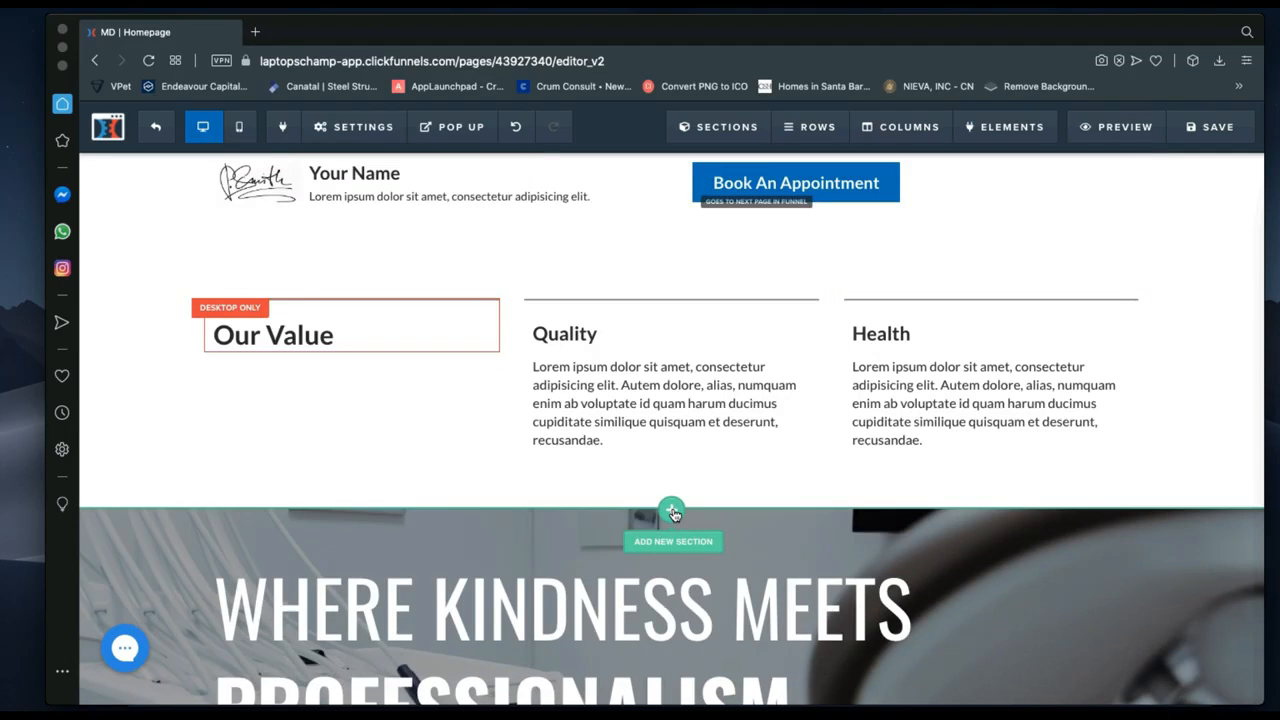
{"action": "scroll", "coordinate": [673, 511], "scroll_direction": "up", "scroll_amount": 4}
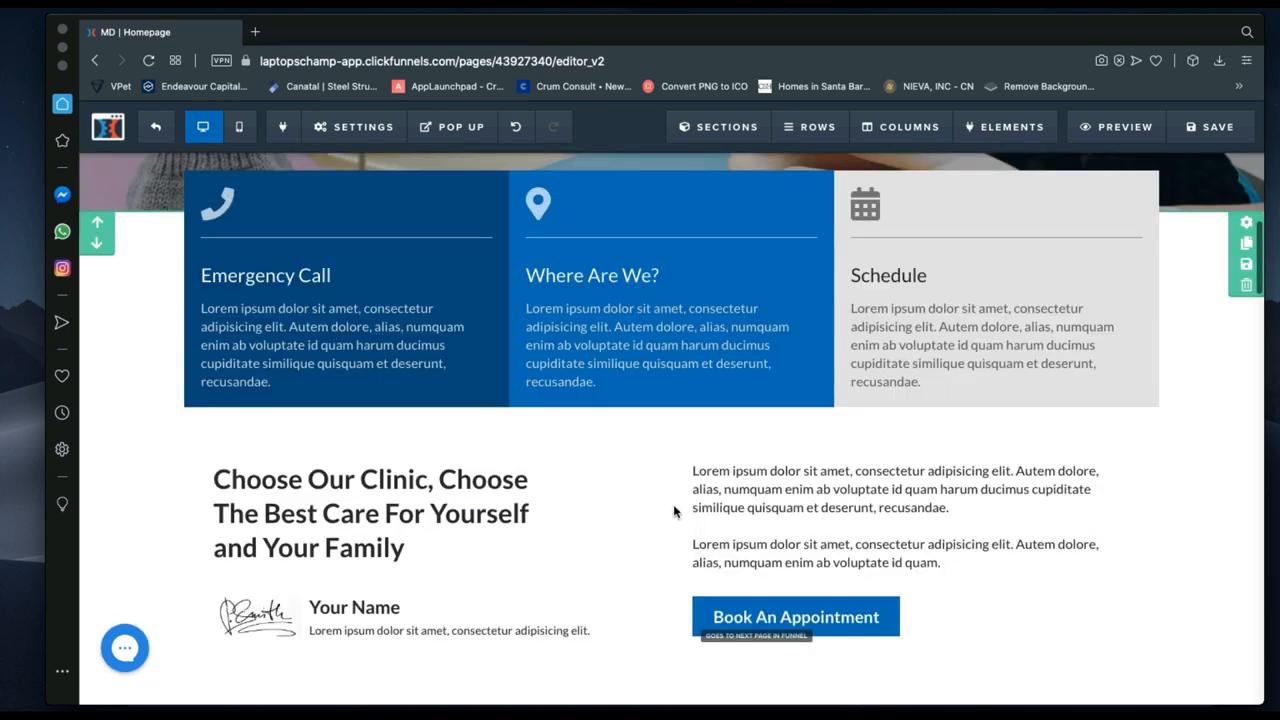
{"action": "scroll", "coordinate": [673, 511], "scroll_direction": "up", "scroll_amount": 3}
{"action": "scroll", "coordinate": [673, 511], "scroll_direction": "up", "scroll_amount": 2}
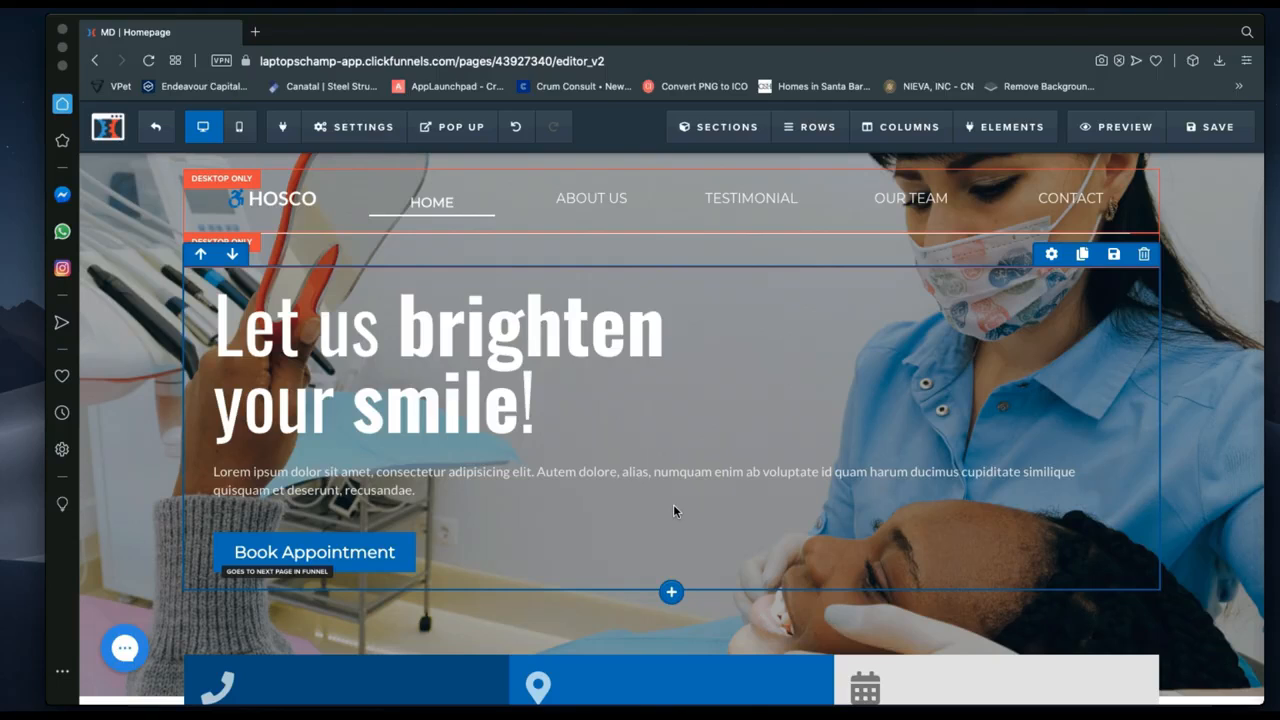
{"action": "mouse_move", "coordinate": [720, 126]}
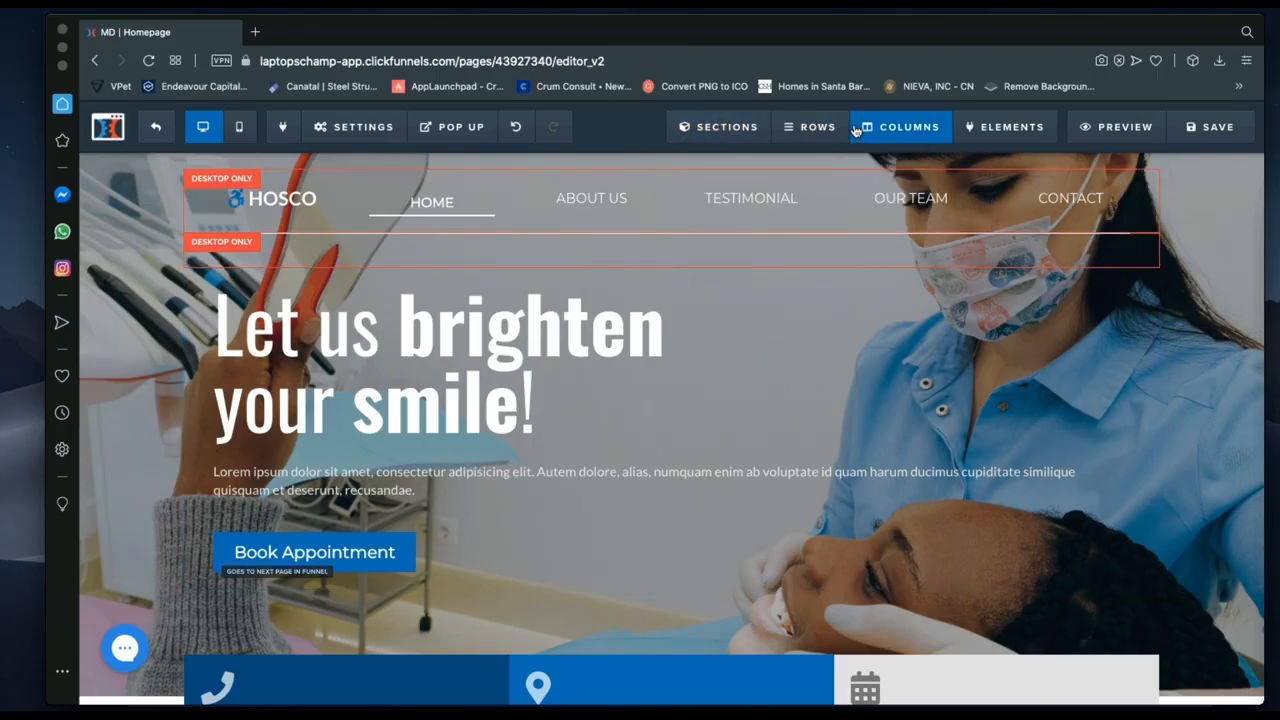
{"action": "mouse_move", "coordinate": [808, 127]}
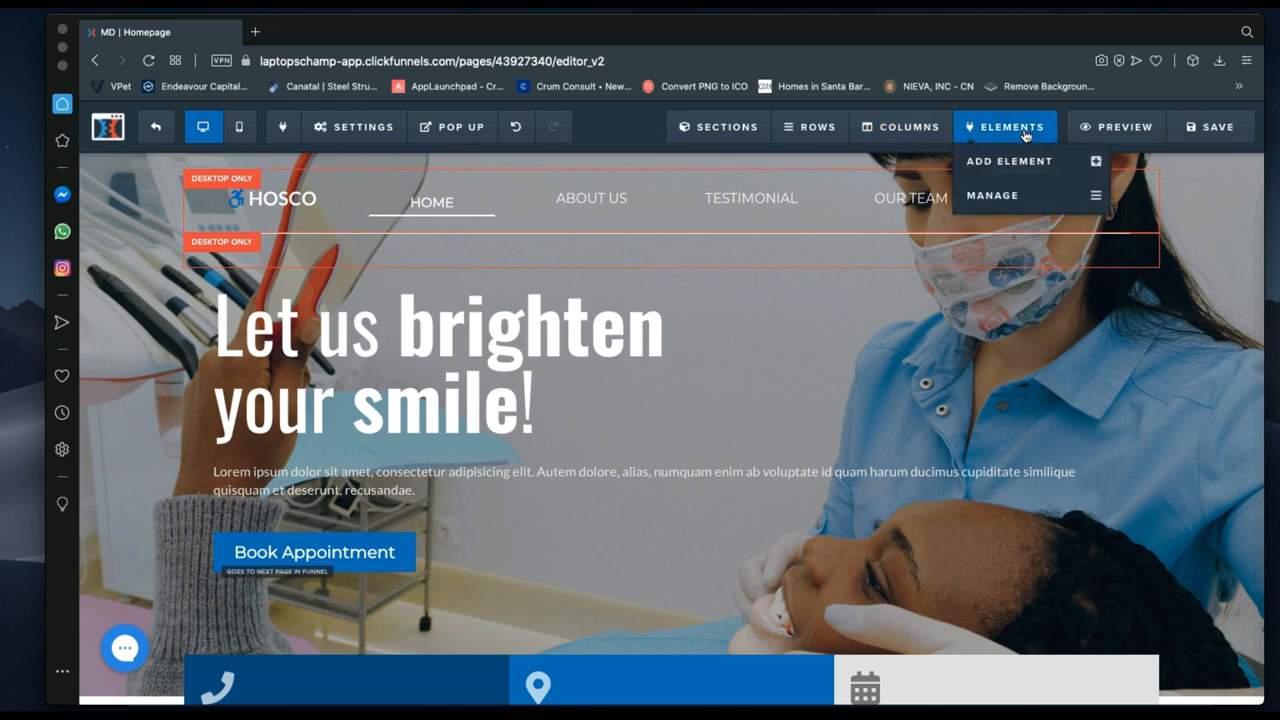
{"action": "mouse_move", "coordinate": [760, 134]}
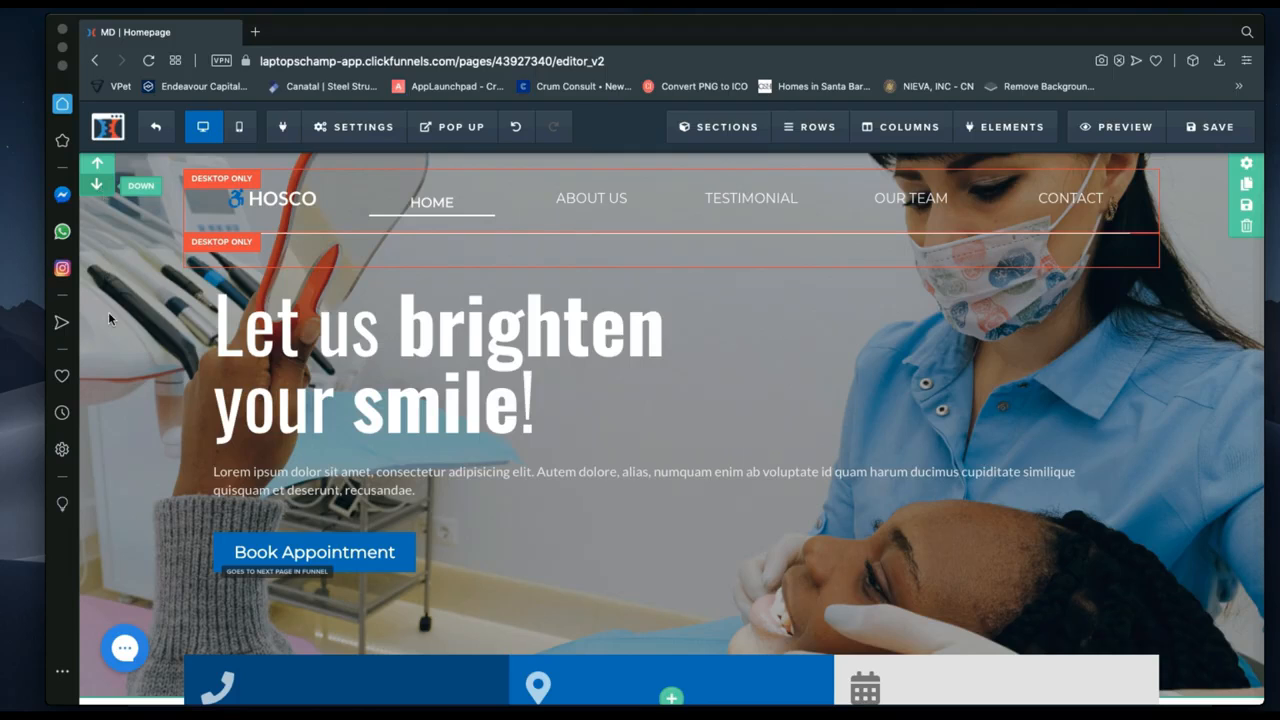
Undo the final homepage edit, leaving the HOSCO navigation and inner row as Desktop Only.
{"action": "scroll", "coordinate": [674, 380], "scroll_direction": "up", "scroll_amount": 1}
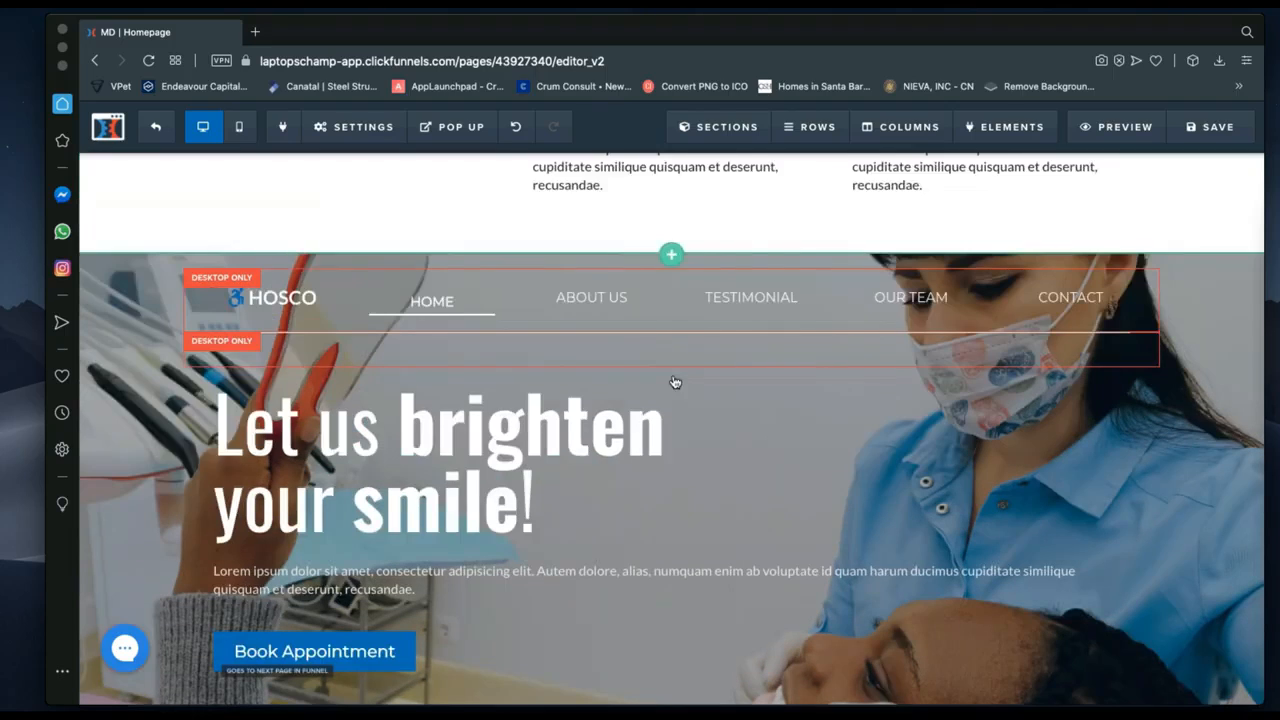
{"action": "scroll", "coordinate": [670, 420], "scroll_direction": "down", "scroll_amount": 1}
{"action": "scroll", "coordinate": [668, 431], "scroll_direction": "up", "scroll_amount": 7}
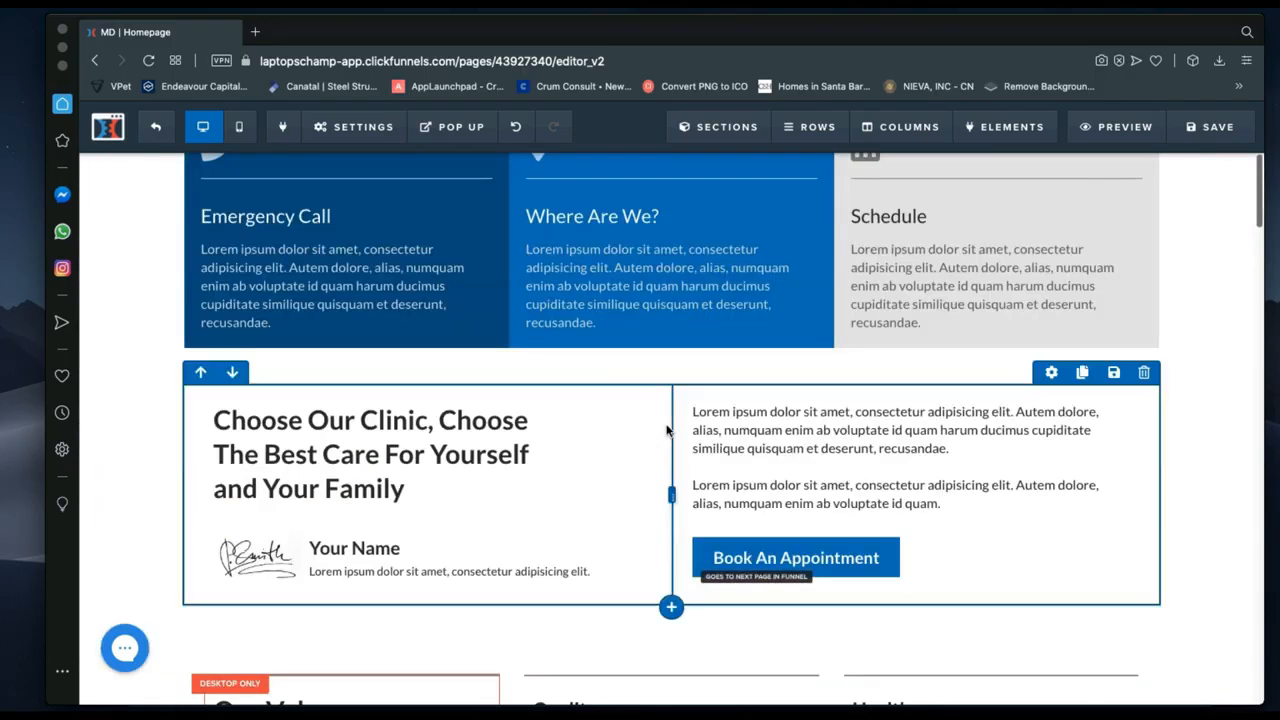
{"action": "scroll", "coordinate": [637, 211], "scroll_direction": "up", "scroll_amount": 7}
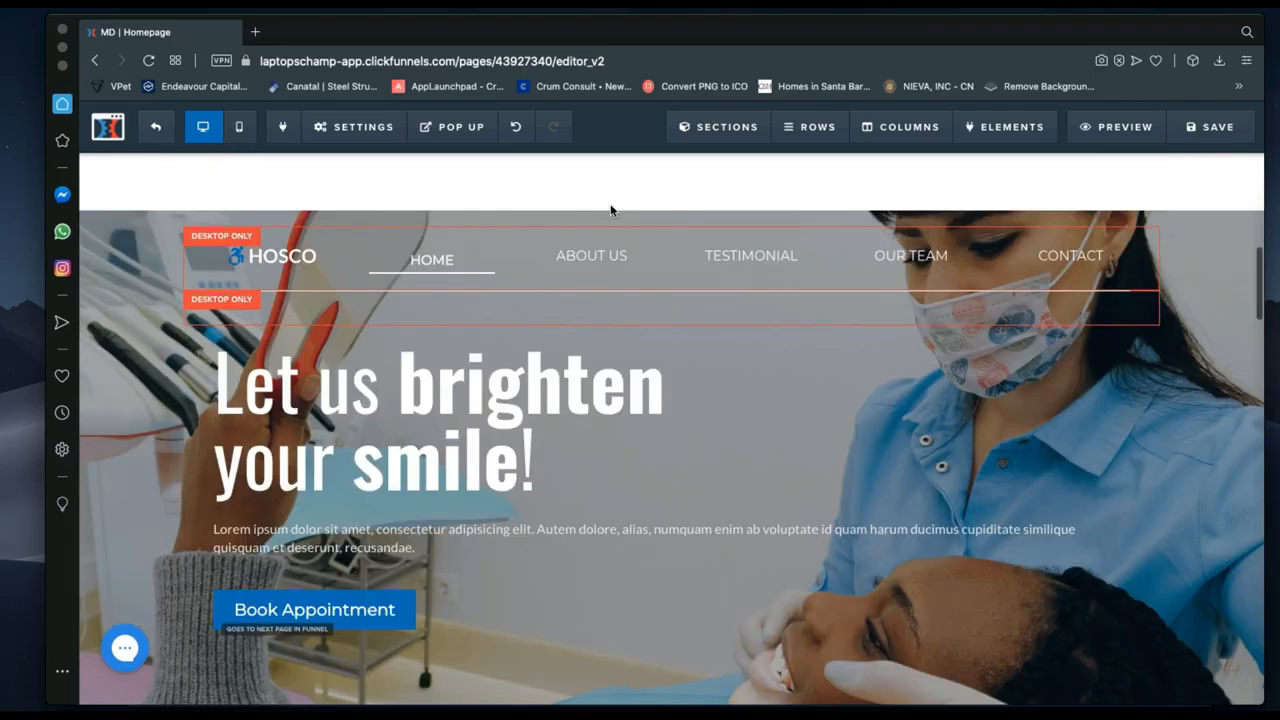
{"action": "scroll", "coordinate": [630, 380], "scroll_direction": "down", "scroll_amount": 2}
{"action": "scroll", "coordinate": [603, 414], "scroll_direction": "down", "scroll_amount": 1}
{"action": "scroll", "coordinate": [603, 414], "scroll_direction": "up", "scroll_amount": 3}
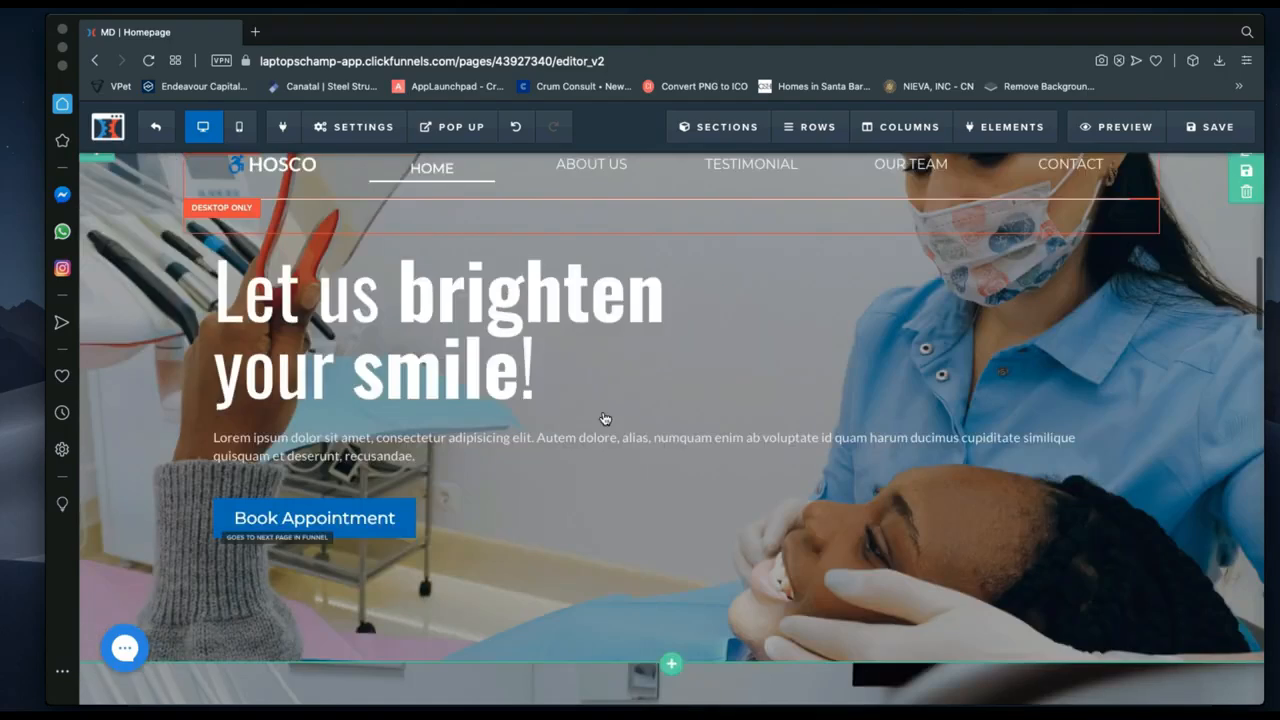
{"action": "scroll", "coordinate": [603, 414], "scroll_direction": "down", "scroll_amount": 9}
{"action": "scroll", "coordinate": [480, 360], "scroll_direction": "up", "scroll_amount": 1}
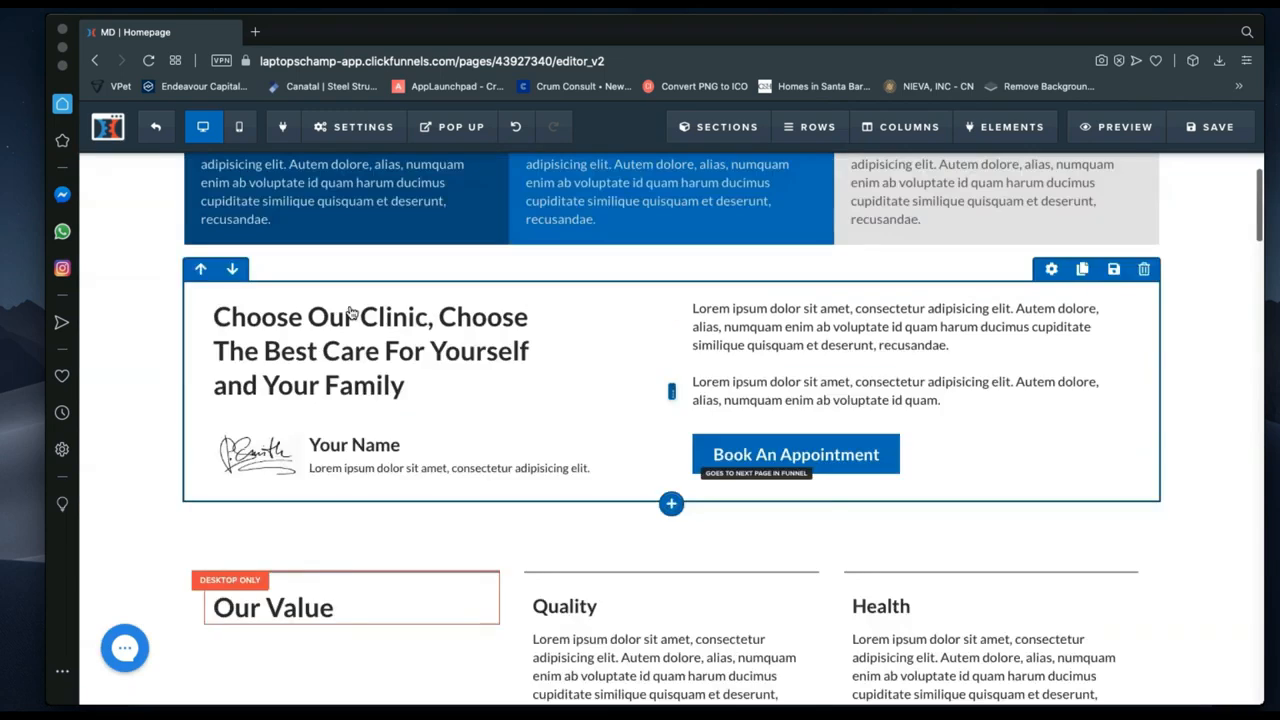
{"action": "left_click", "coordinate": [507, 137]}
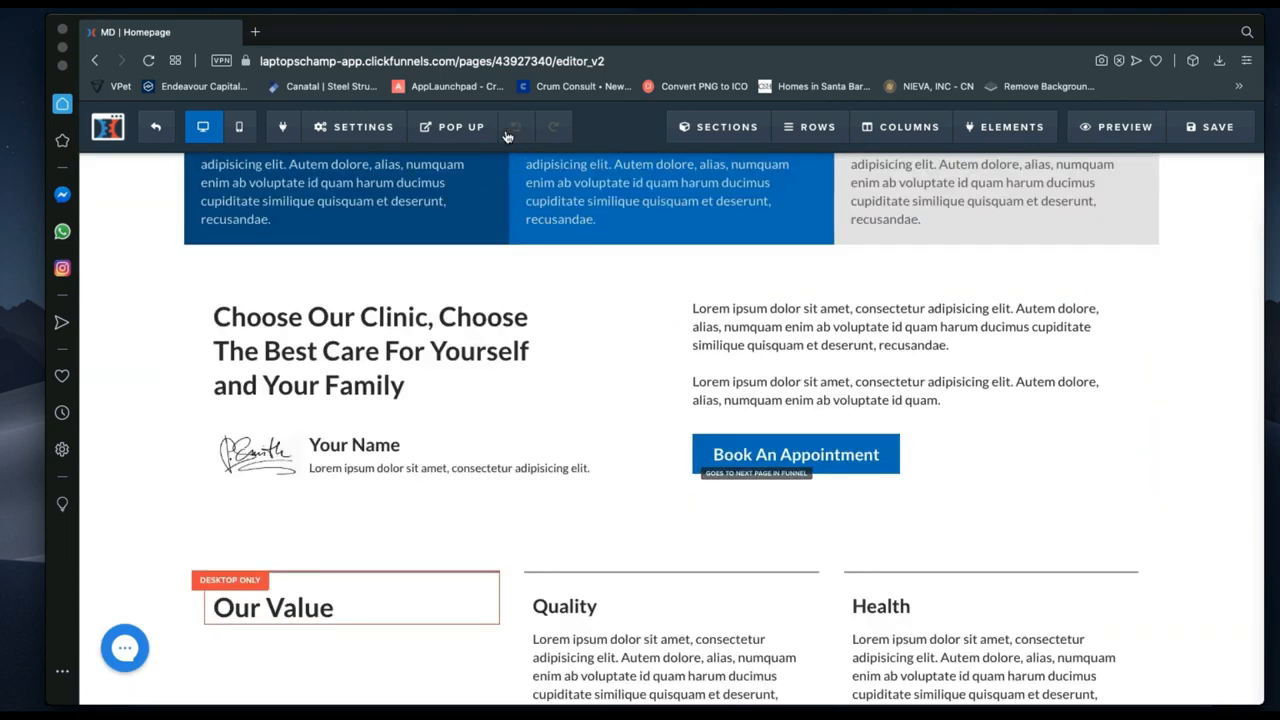
{"action": "scroll", "coordinate": [440, 390], "scroll_direction": "up", "scroll_amount": 2}
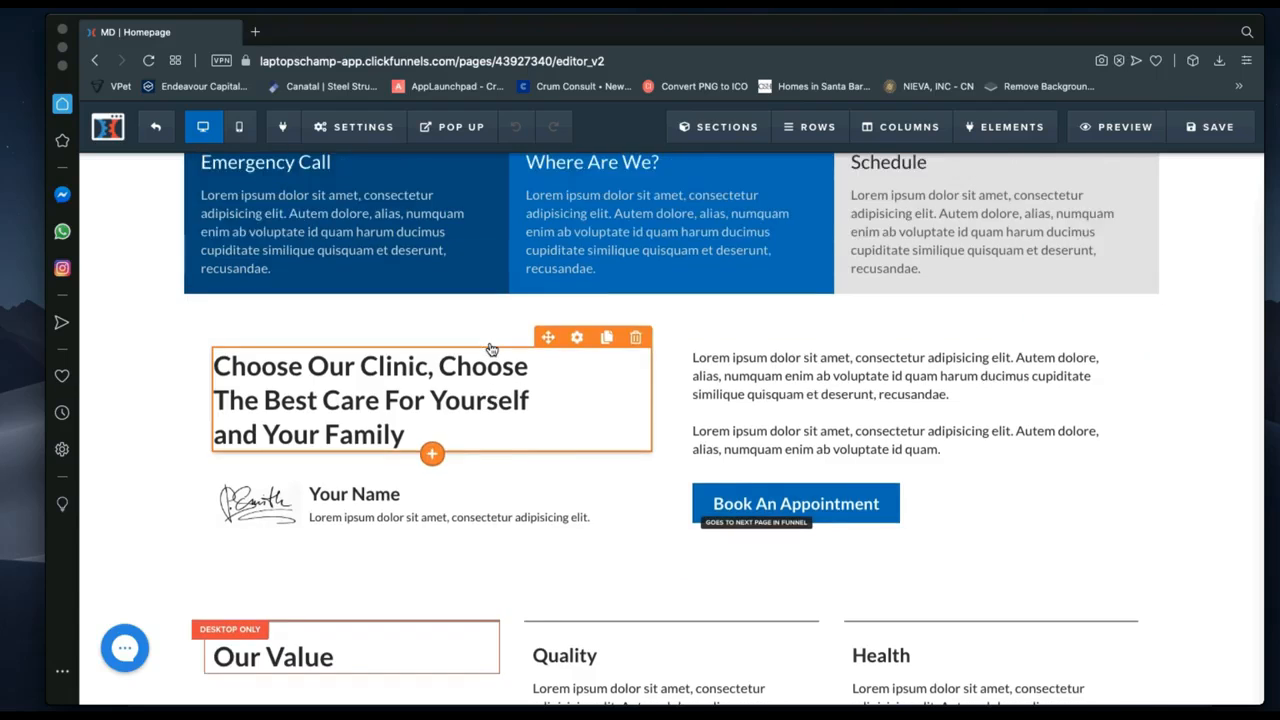
{"action": "scroll", "coordinate": [490, 347], "scroll_direction": "up", "scroll_amount": 4}
{"action": "scroll", "coordinate": [238, 532], "scroll_direction": "up", "scroll_amount": 2}
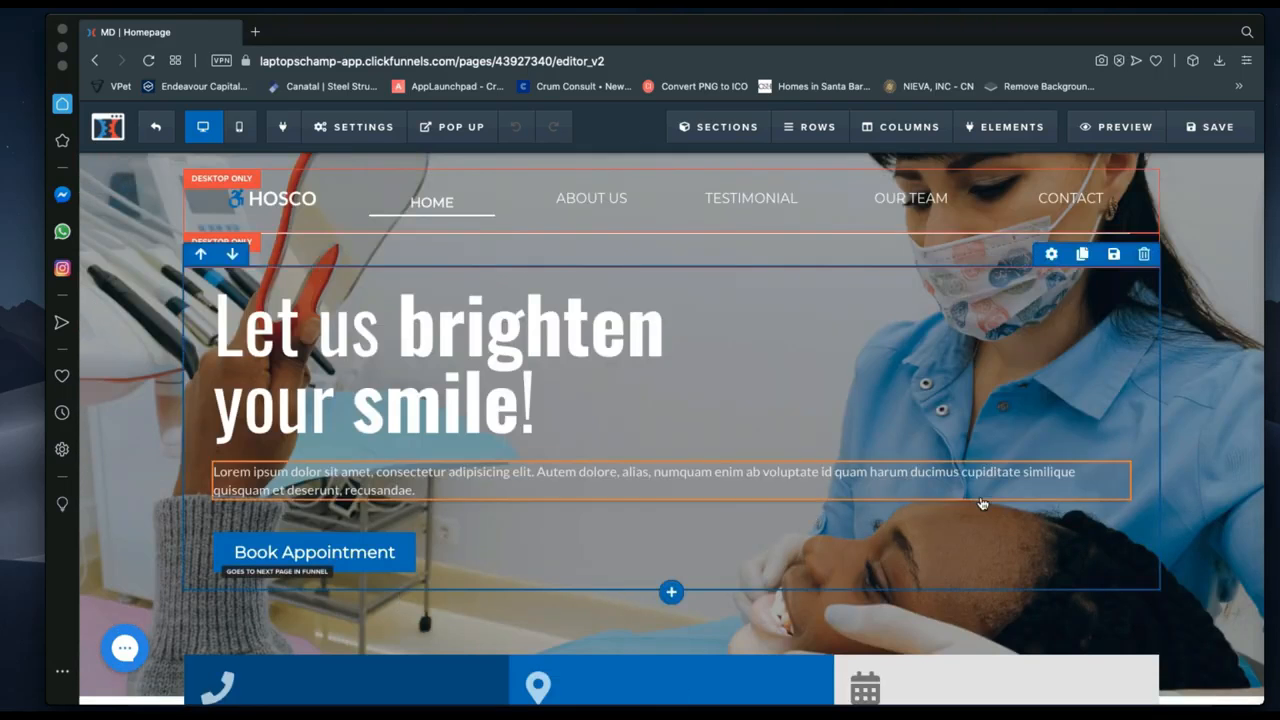
{"action": "scroll", "coordinate": [1091, 500], "scroll_direction": "down", "scroll_amount": 2}
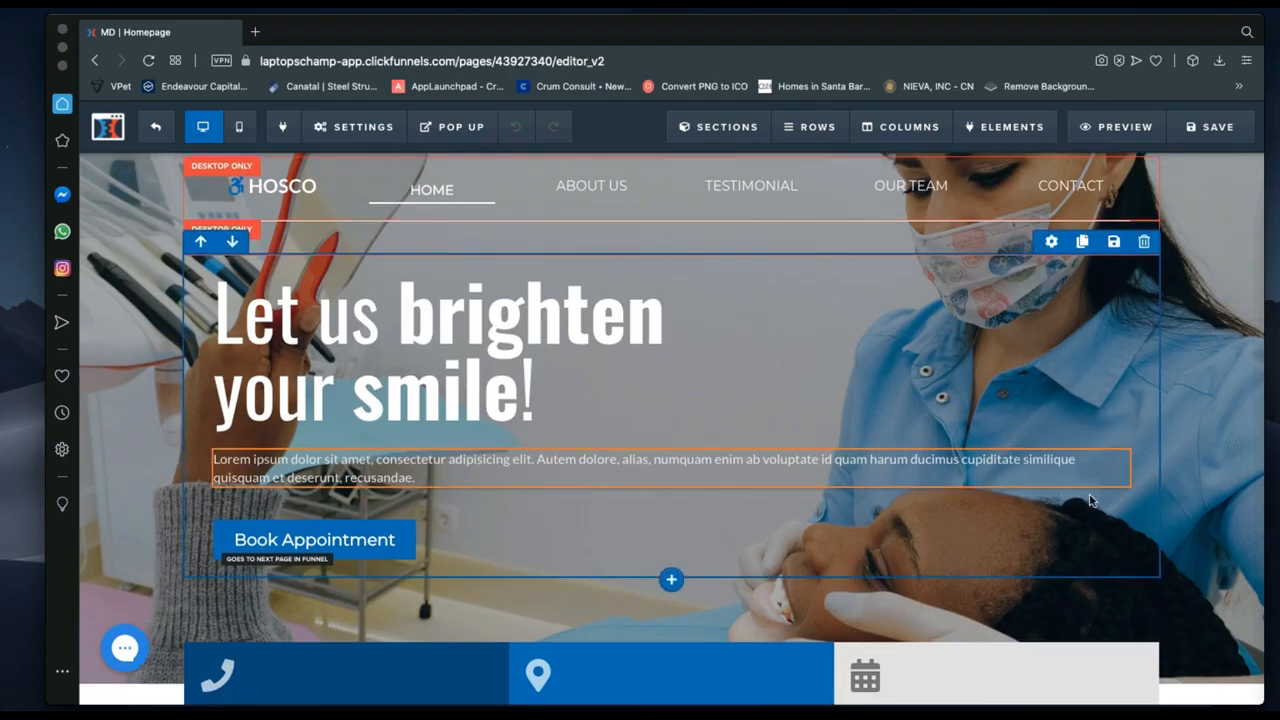
{"action": "scroll", "coordinate": [1091, 500], "scroll_direction": "down", "scroll_amount": 1}
{"action": "scroll", "coordinate": [1091, 500], "scroll_direction": "up", "scroll_amount": 3}
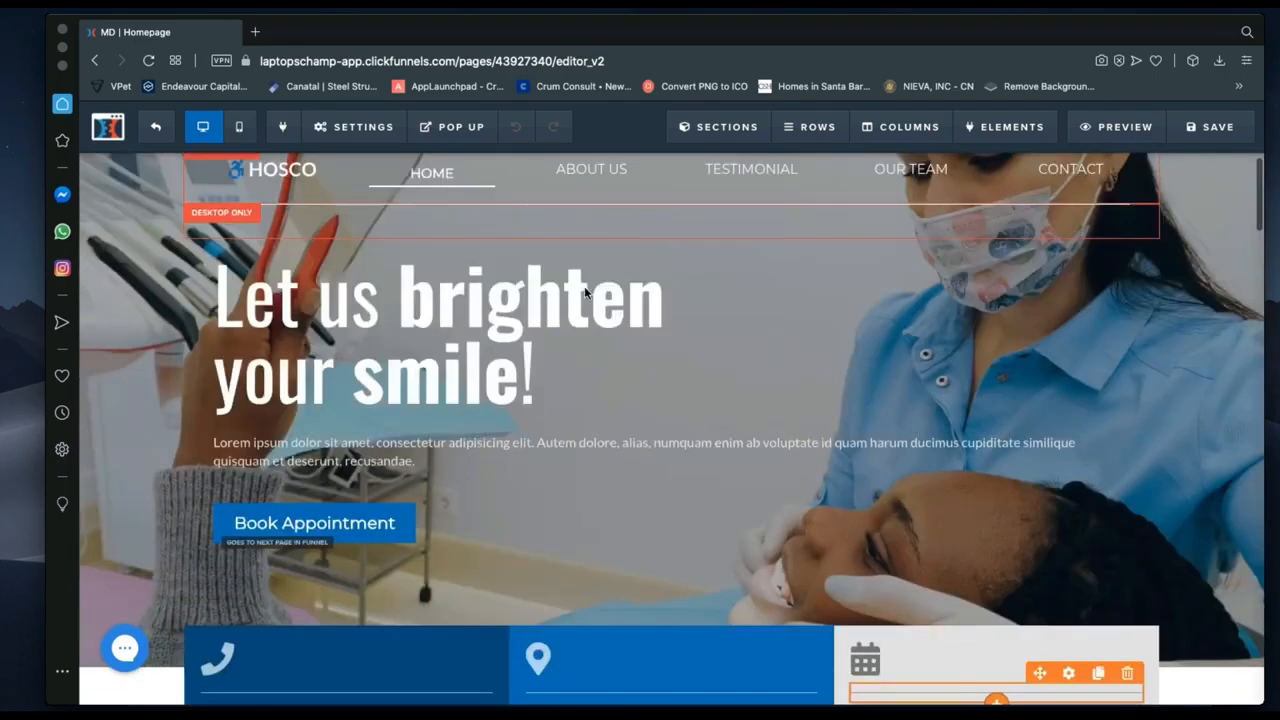
{"action": "scroll", "coordinate": [375, 282], "scroll_direction": "up", "scroll_amount": 1}
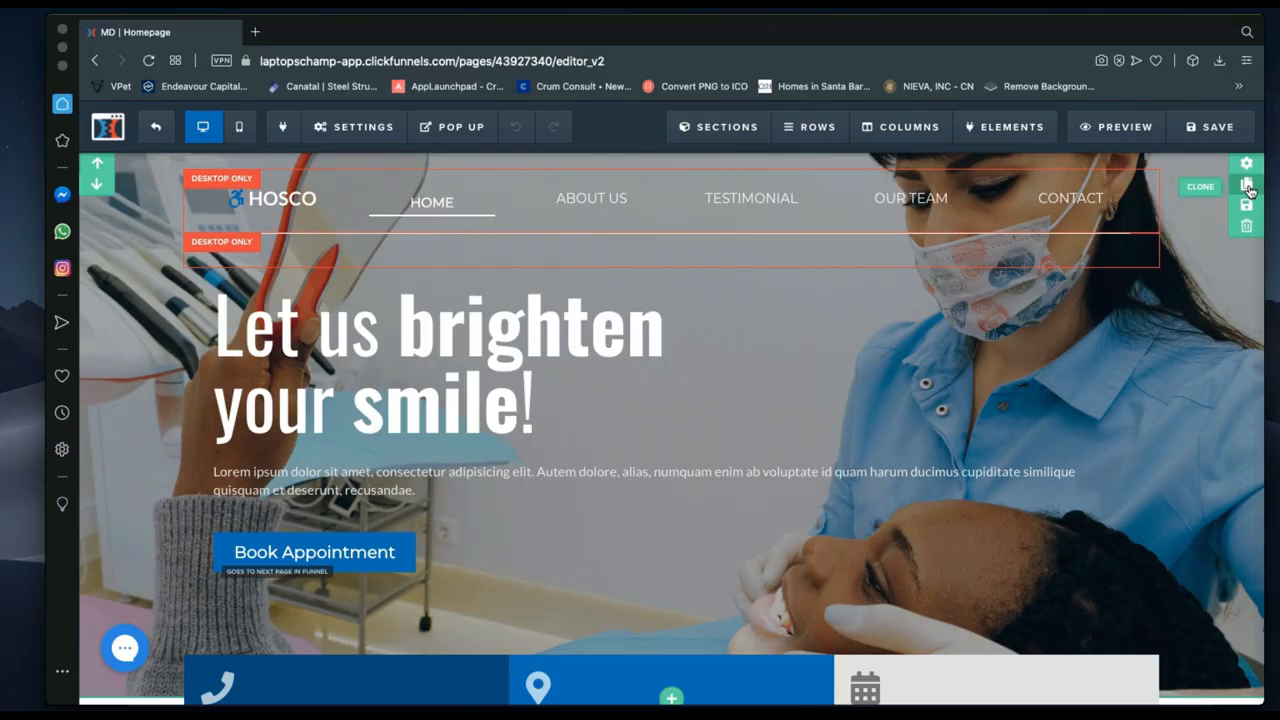
{"action": "left_click", "coordinate": [1247, 186]}
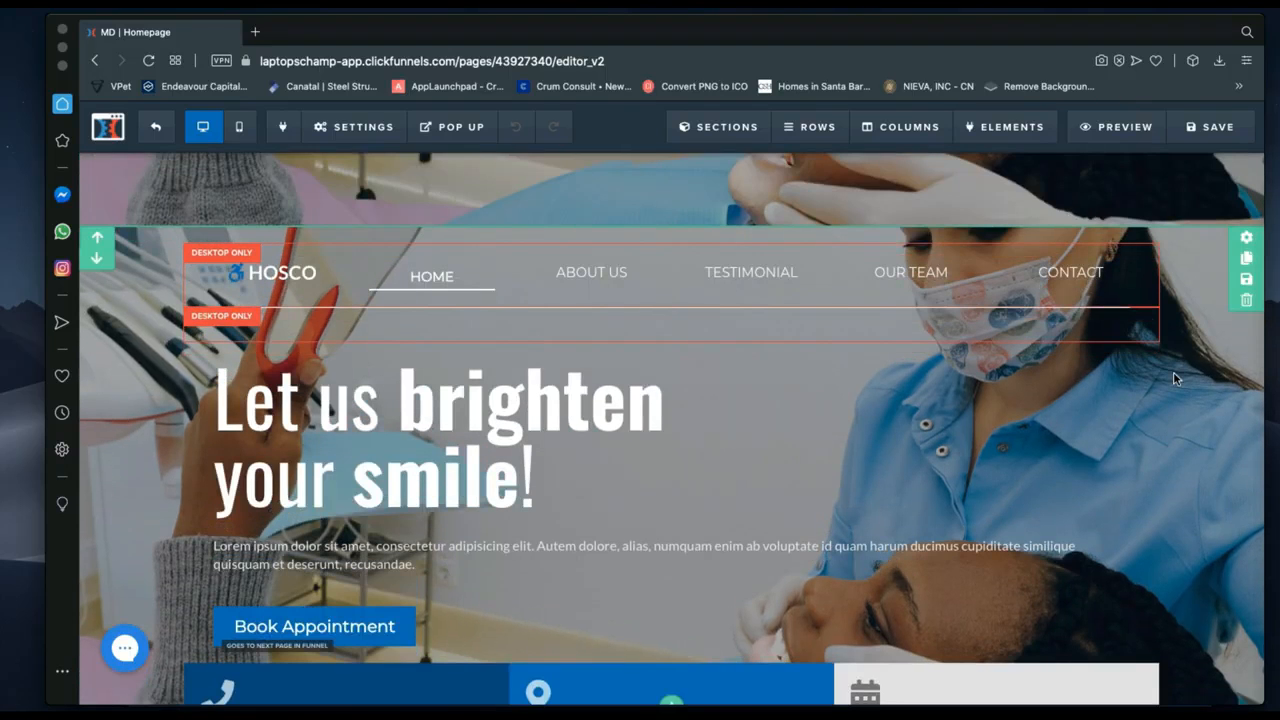
{"action": "scroll", "coordinate": [1177, 379], "scroll_direction": "down", "scroll_amount": 1}
{"action": "scroll", "coordinate": [1177, 379], "scroll_direction": "up", "scroll_amount": 5}
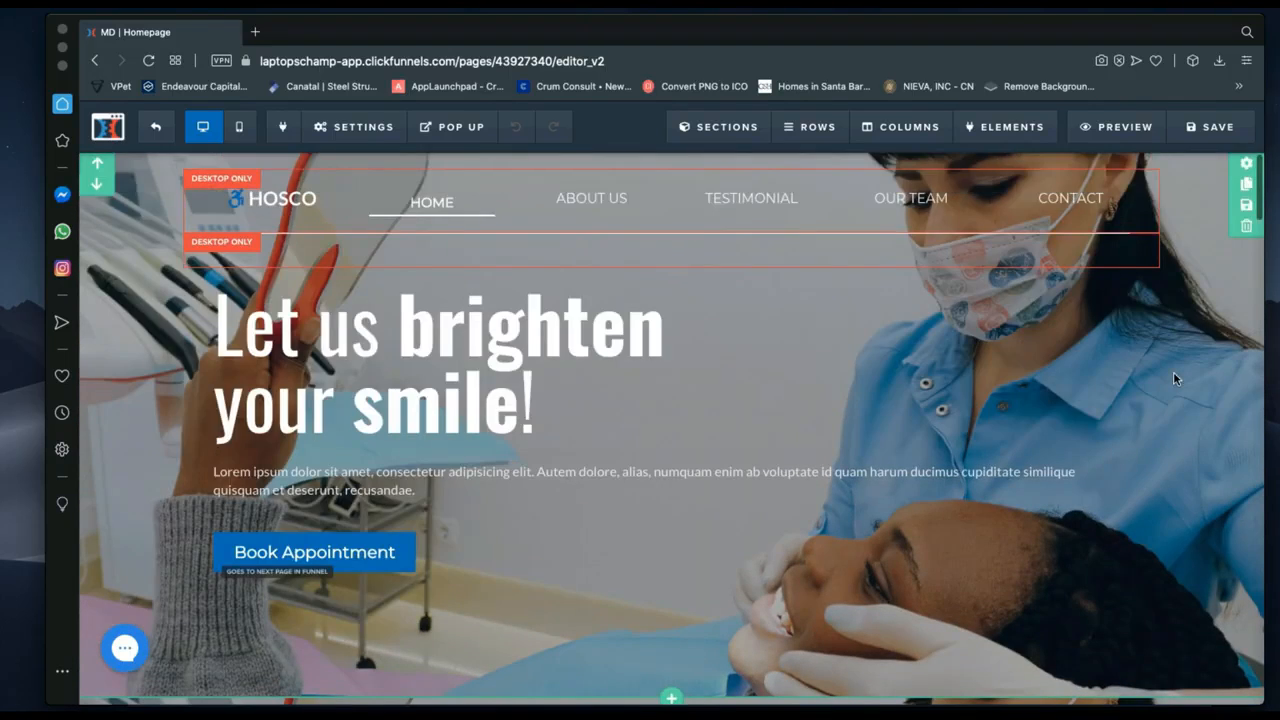
{"action": "scroll", "coordinate": [1173, 378], "scroll_direction": "down", "scroll_amount": 3}
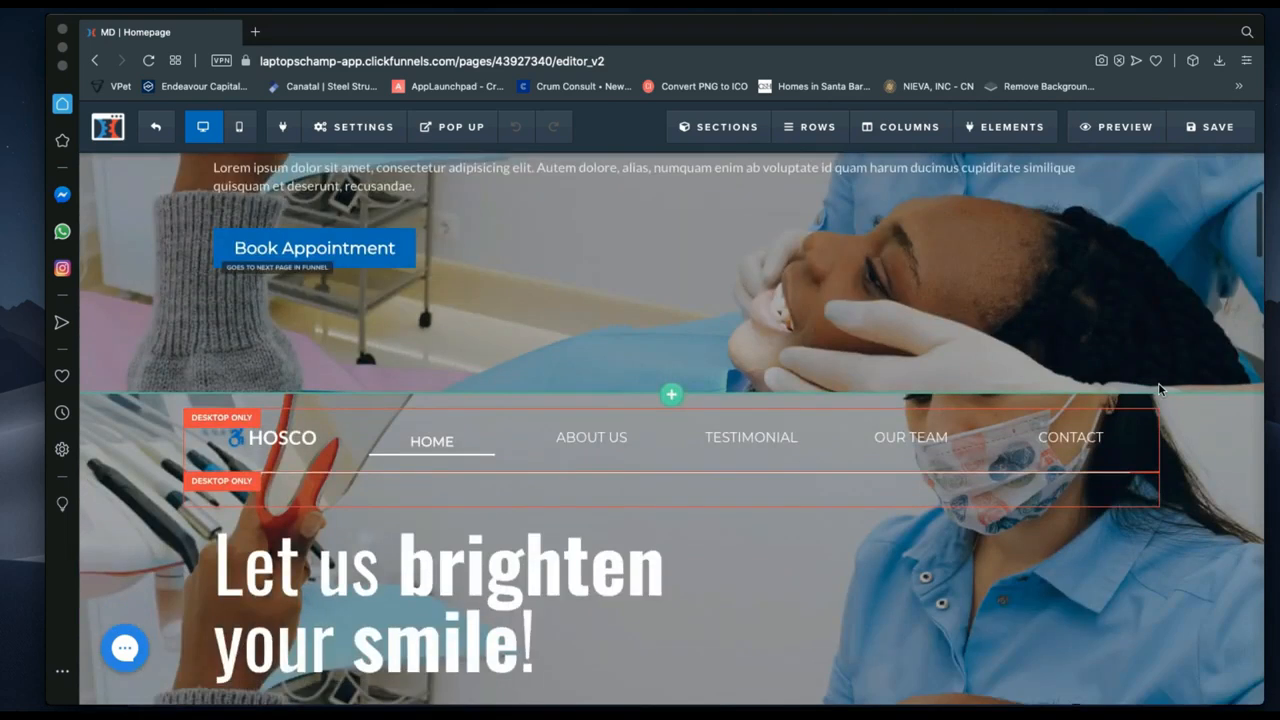
{"action": "scroll", "coordinate": [1160, 389], "scroll_direction": "down", "scroll_amount": 2}
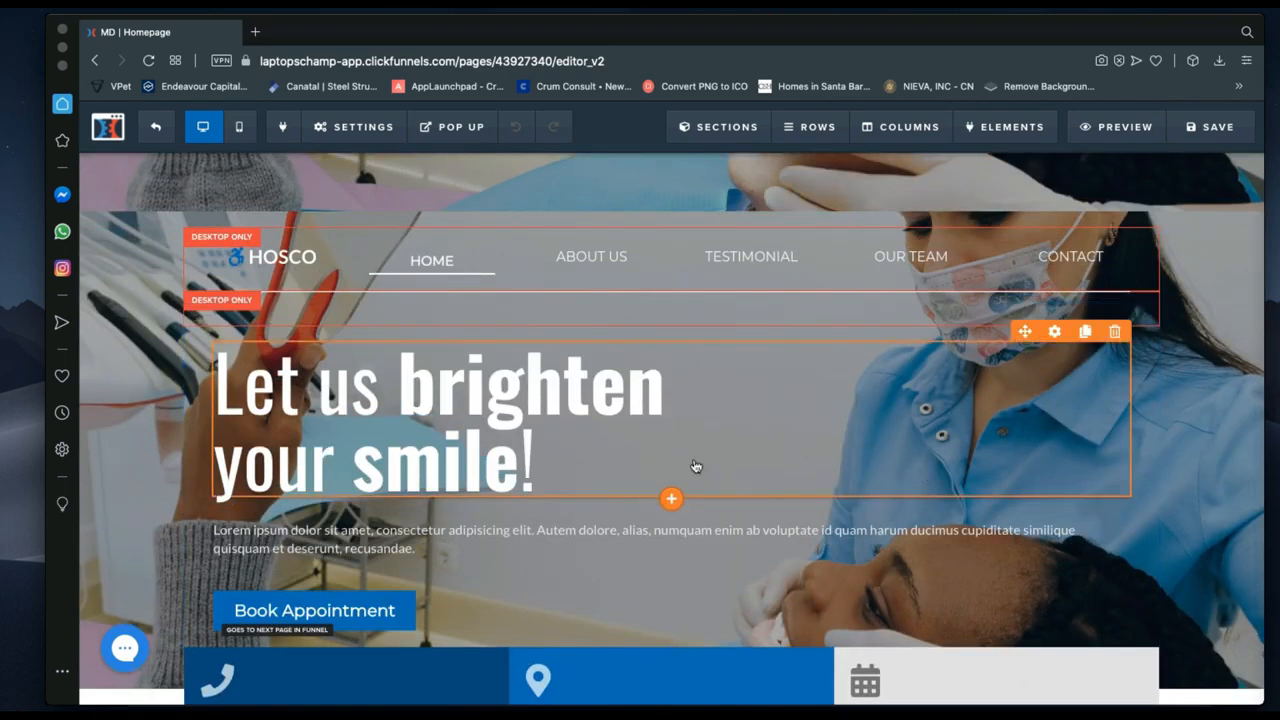
{"action": "scroll", "coordinate": [631, 290], "scroll_direction": "up", "scroll_amount": 1}
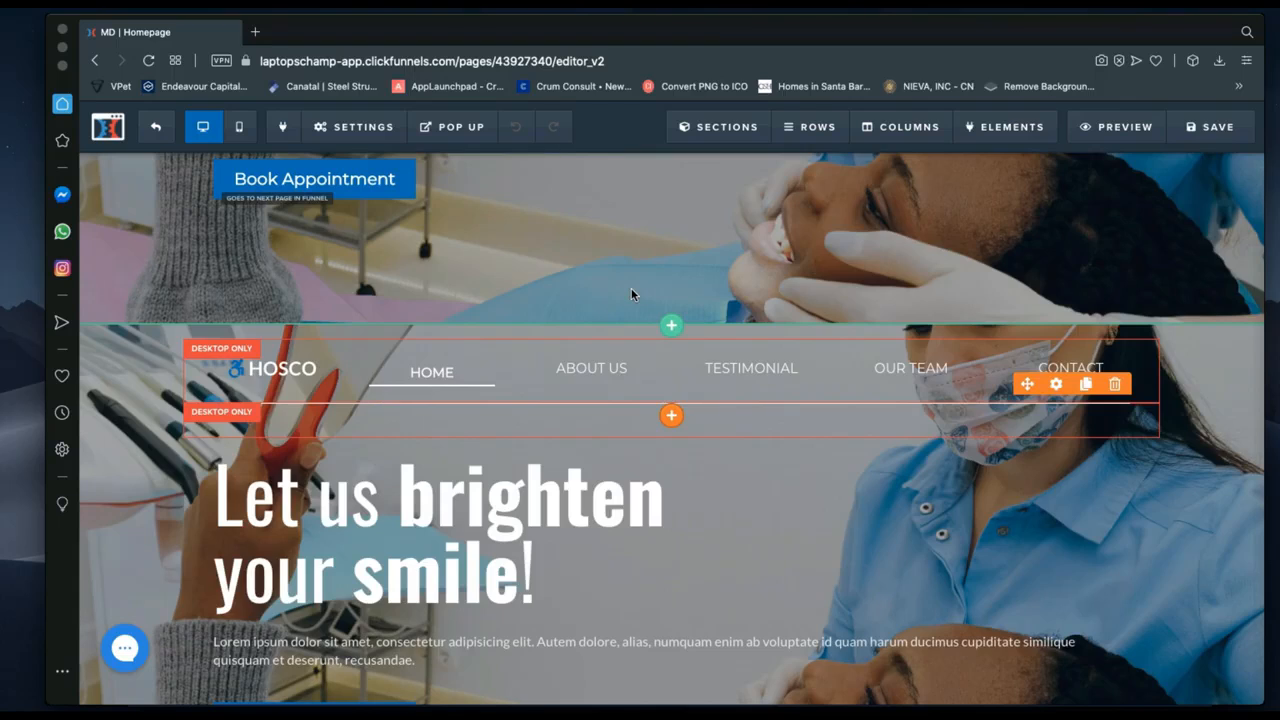
{"action": "scroll", "coordinate": [631, 290], "scroll_direction": "up", "scroll_amount": 1}
{"action": "scroll", "coordinate": [631, 290], "scroll_direction": "down", "scroll_amount": 3}
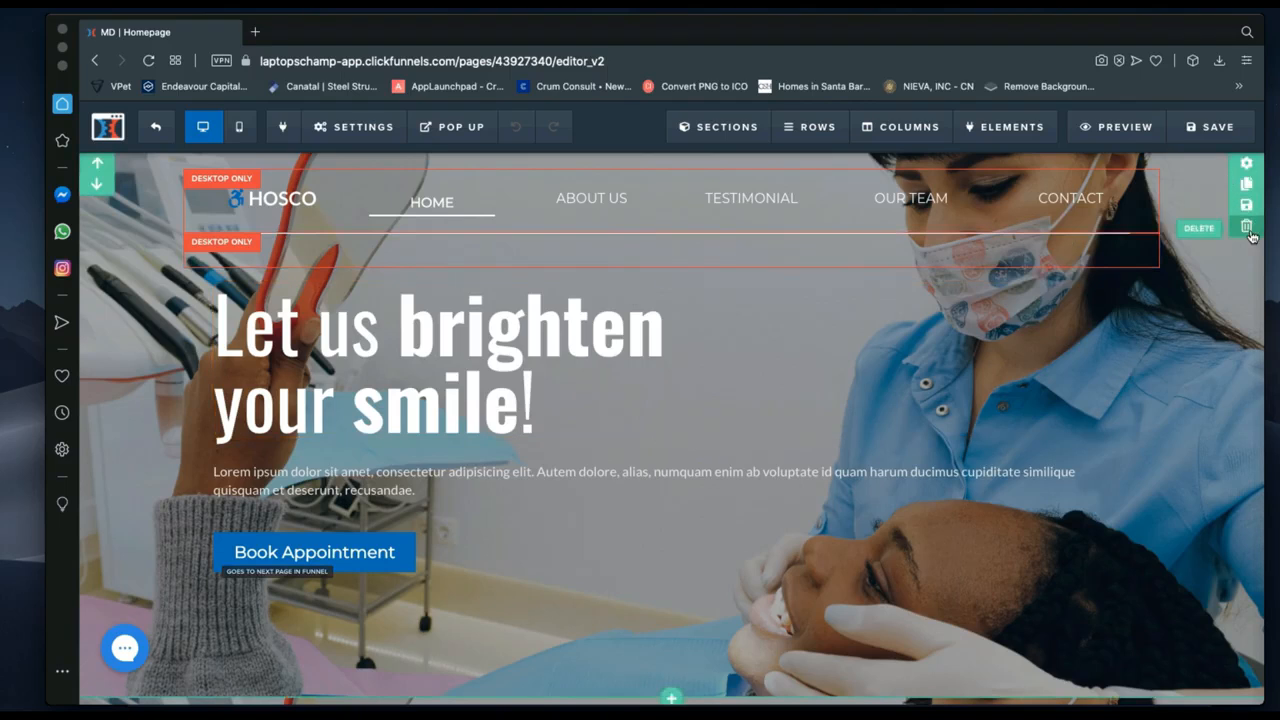
{"action": "left_click", "coordinate": [1247, 228]}
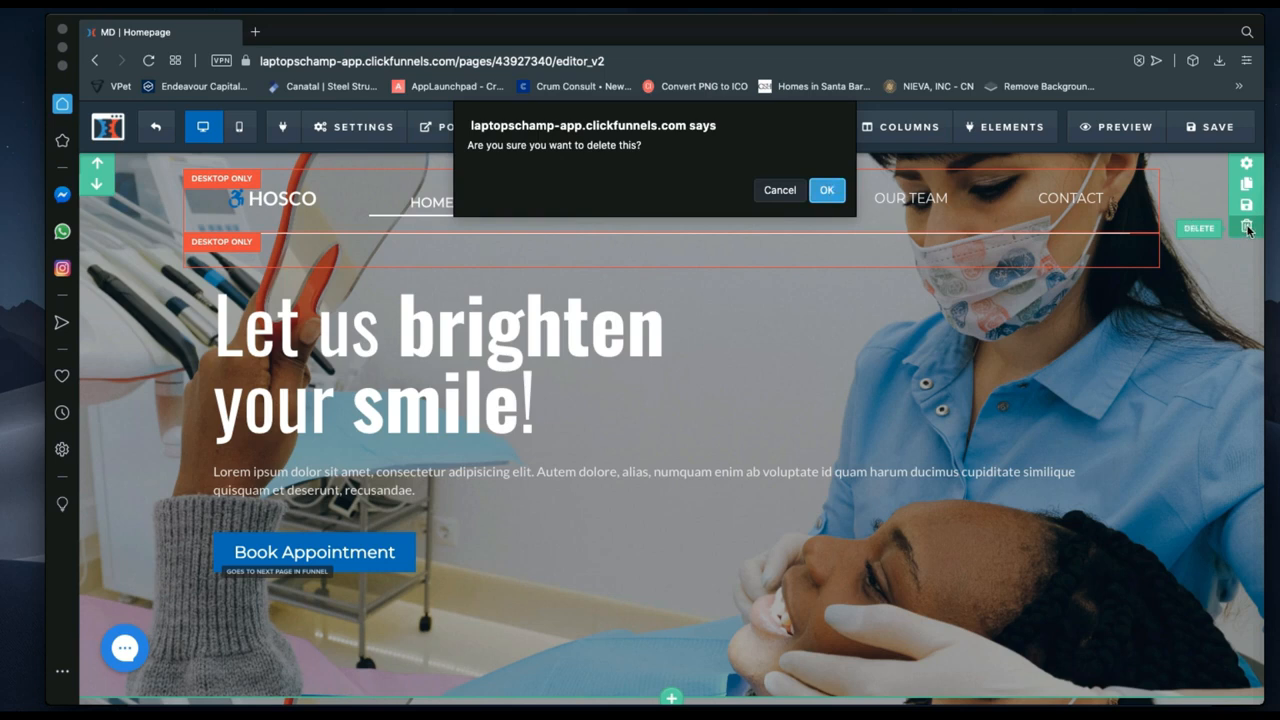
{"action": "left_click", "coordinate": [827, 191]}
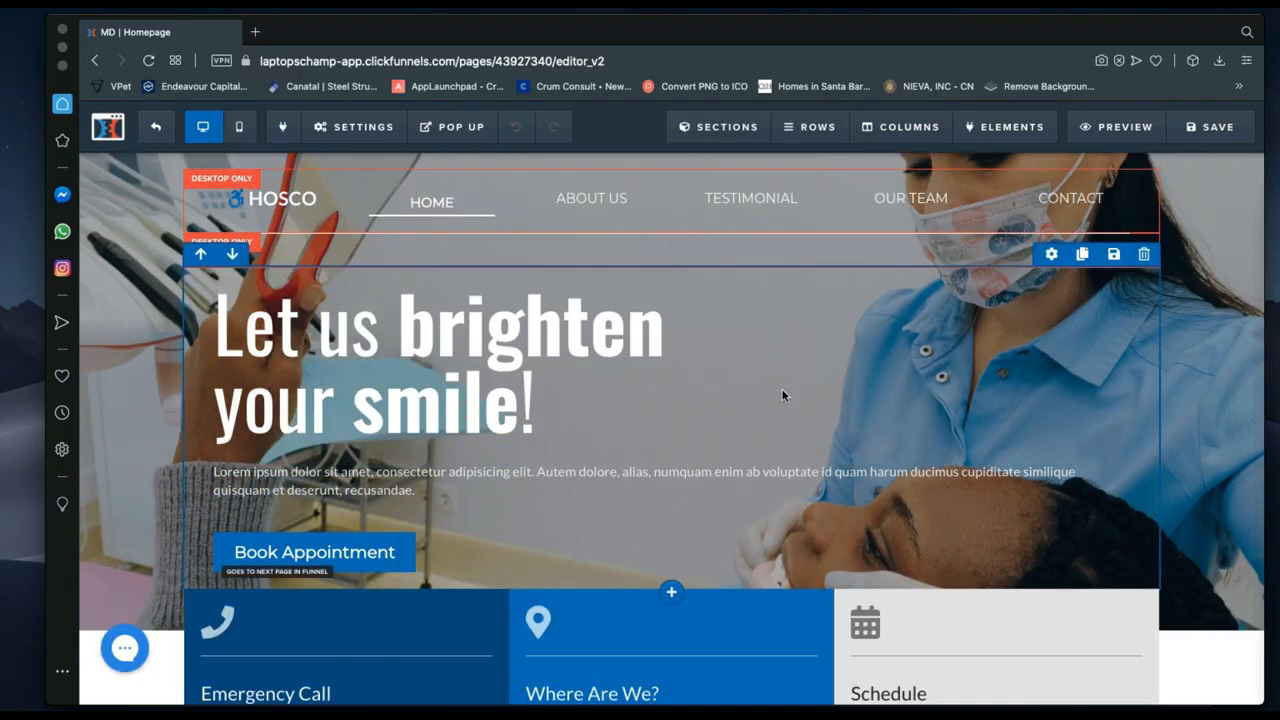
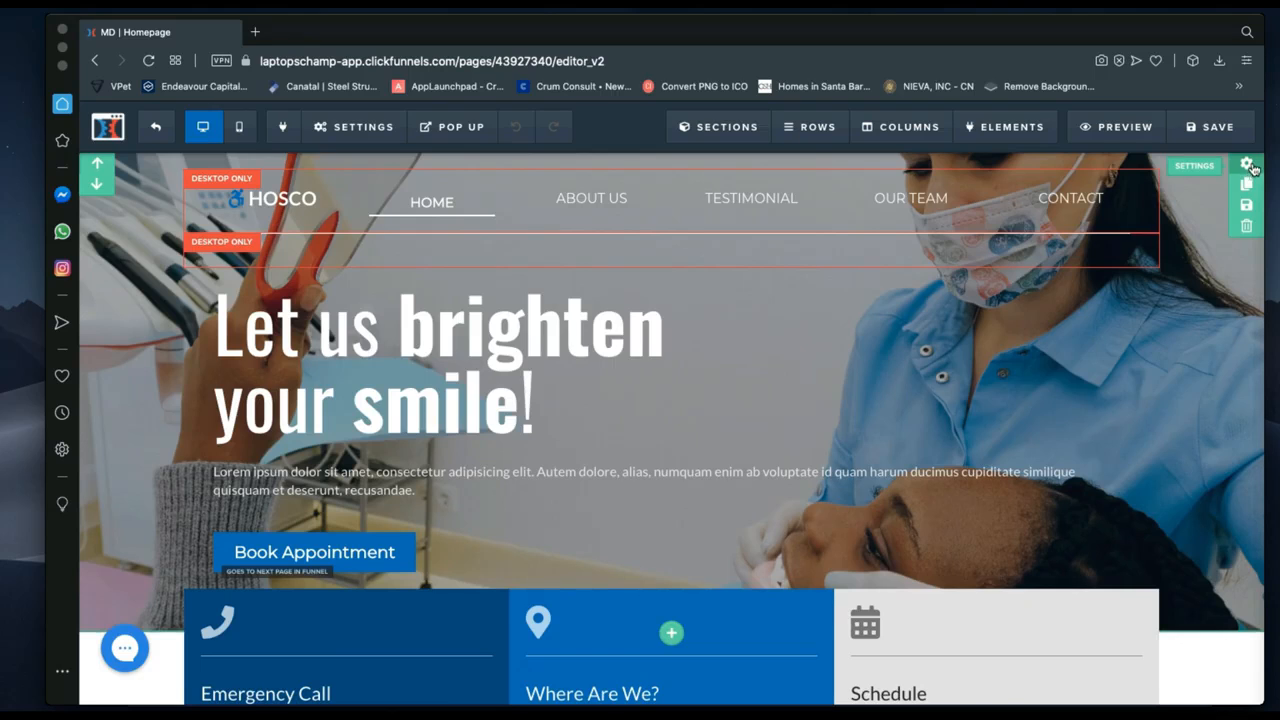
Set the hero section's background overlay to black at 0.4 opacity to darken the photo.
{"action": "left_click", "coordinate": [1248, 165]}
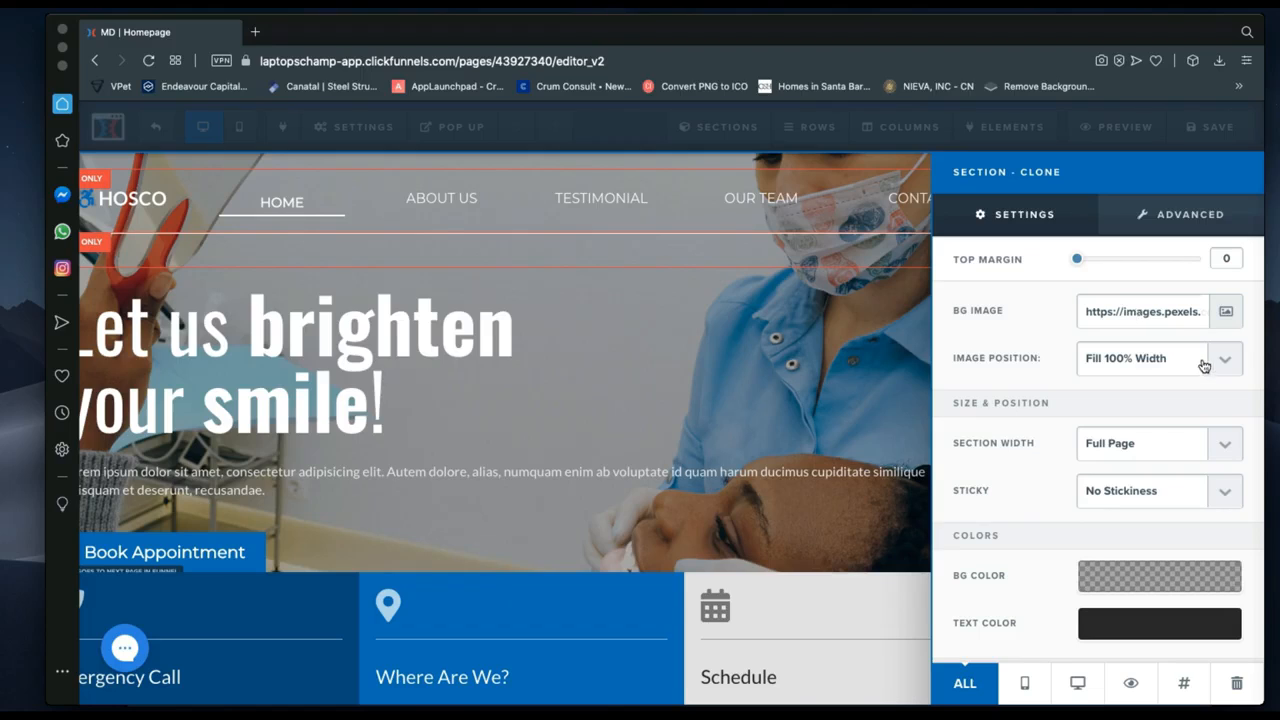
{"action": "scroll", "coordinate": [1039, 421], "scroll_direction": "down", "scroll_amount": 3}
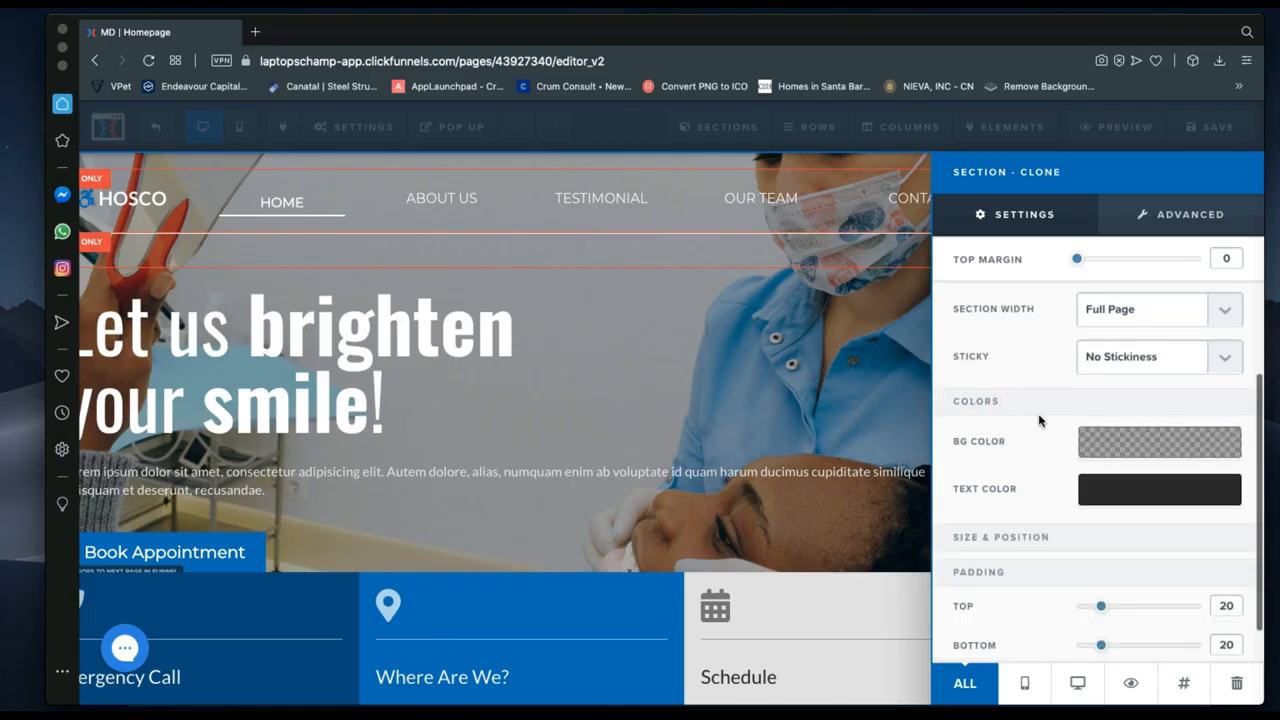
{"action": "scroll", "coordinate": [1039, 421], "scroll_direction": "down", "scroll_amount": 1}
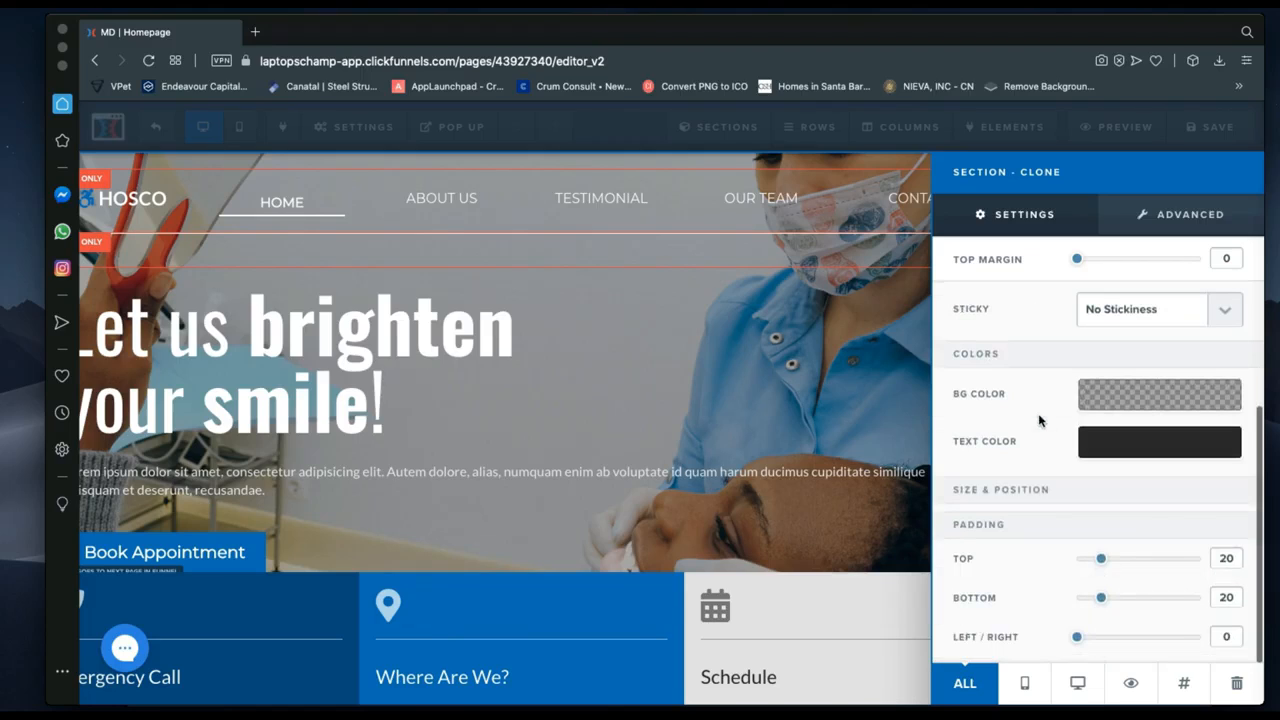
{"action": "left_click", "coordinate": [1114, 399]}
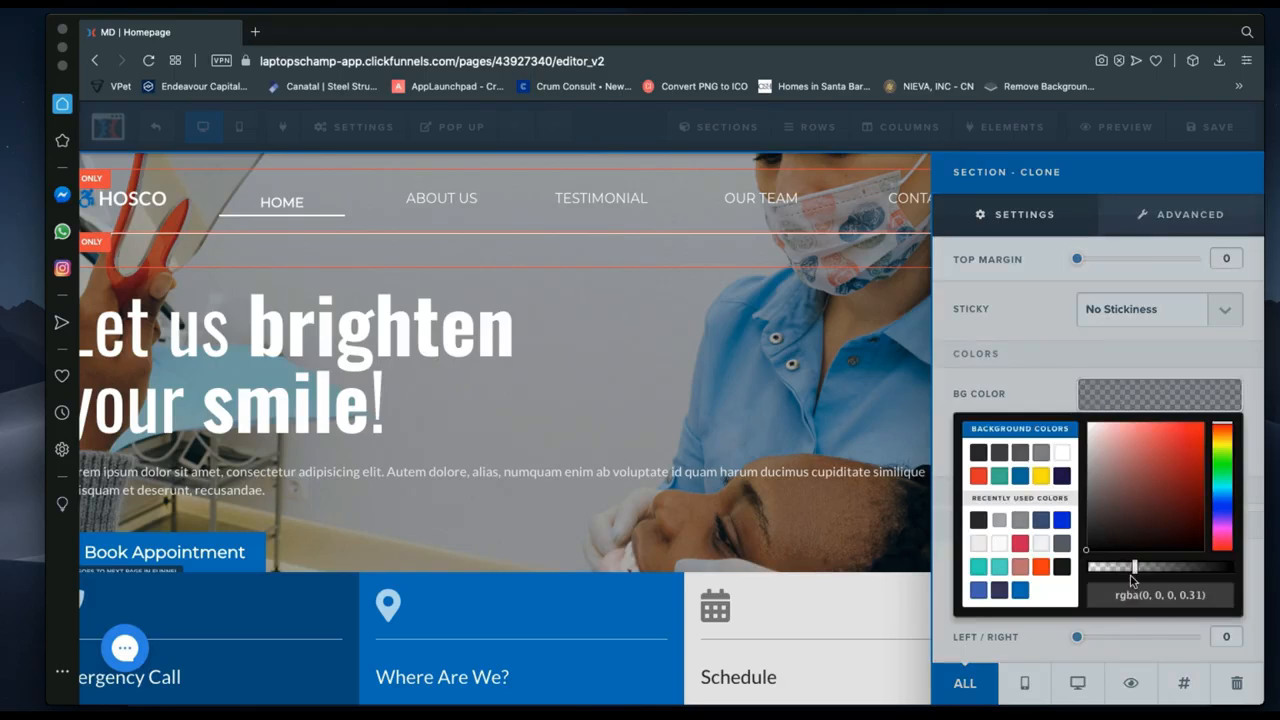
{"action": "left_click_drag", "start_coordinate": [1137, 572], "coordinate": [1095, 570]}
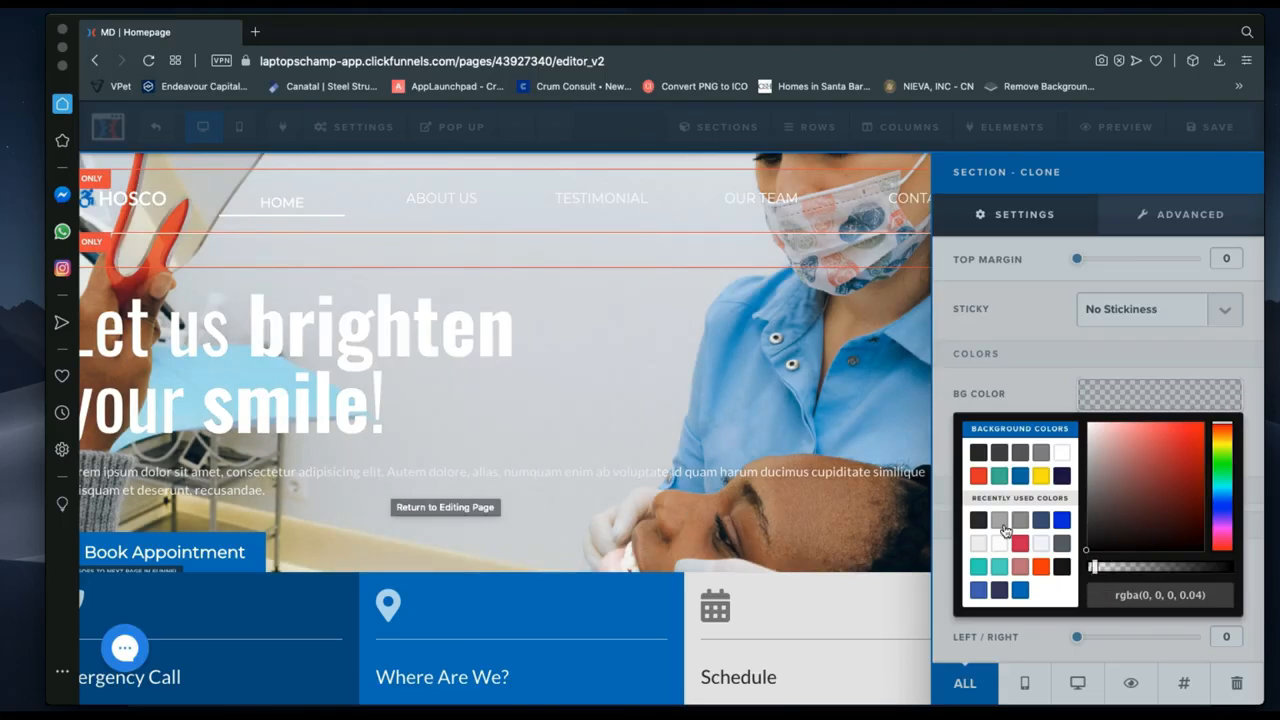
{"action": "left_click_drag", "start_coordinate": [1100, 570], "coordinate": [1147, 574]}
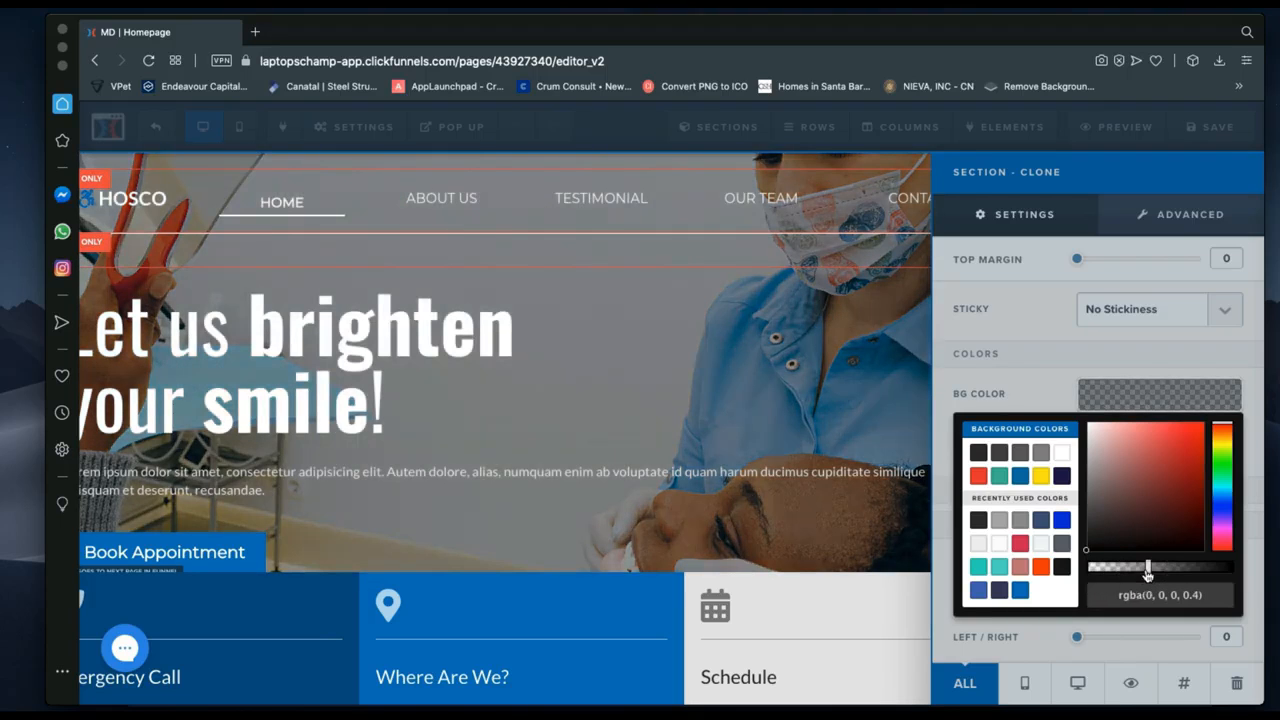
{"action": "left_click", "coordinate": [549, 473]}
{"action": "left_click", "coordinate": [762, 447]}
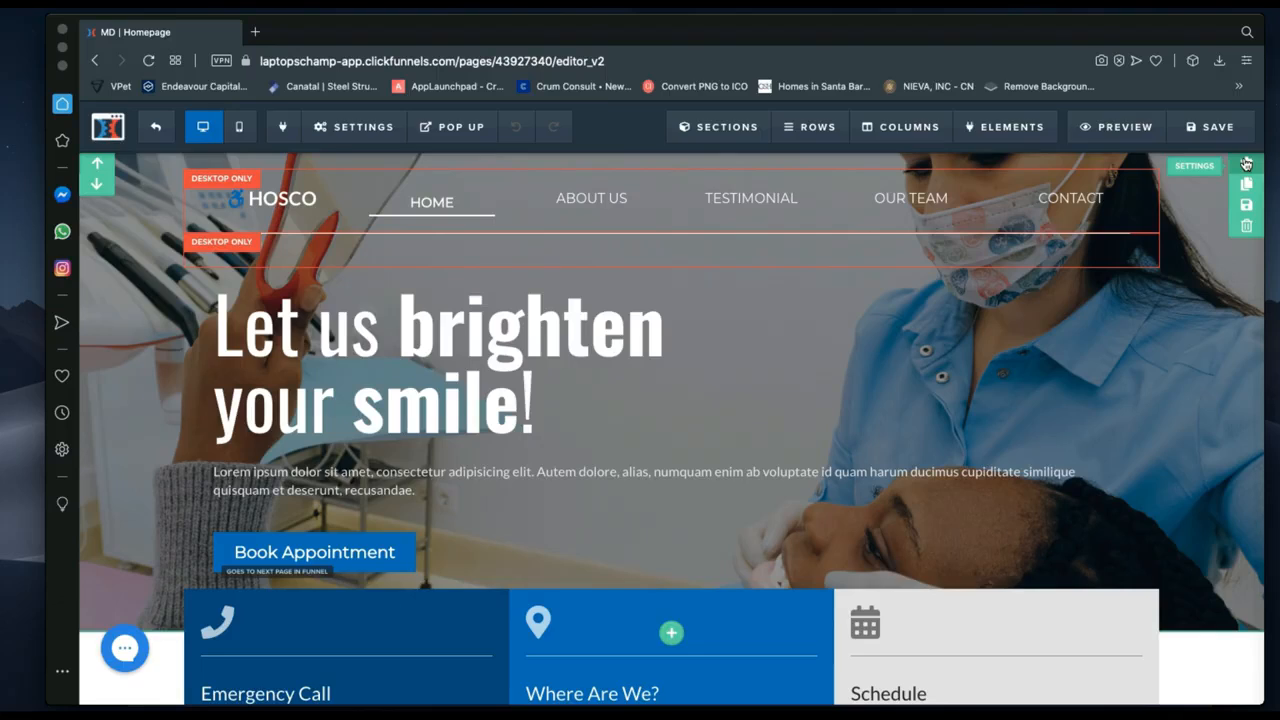
Review the hero section's Advanced options, then keep its stickiness at No Stickiness.
{"action": "left_click", "coordinate": [1245, 163]}
{"action": "scroll", "coordinate": [1068, 486], "scroll_direction": "down", "scroll_amount": 3}
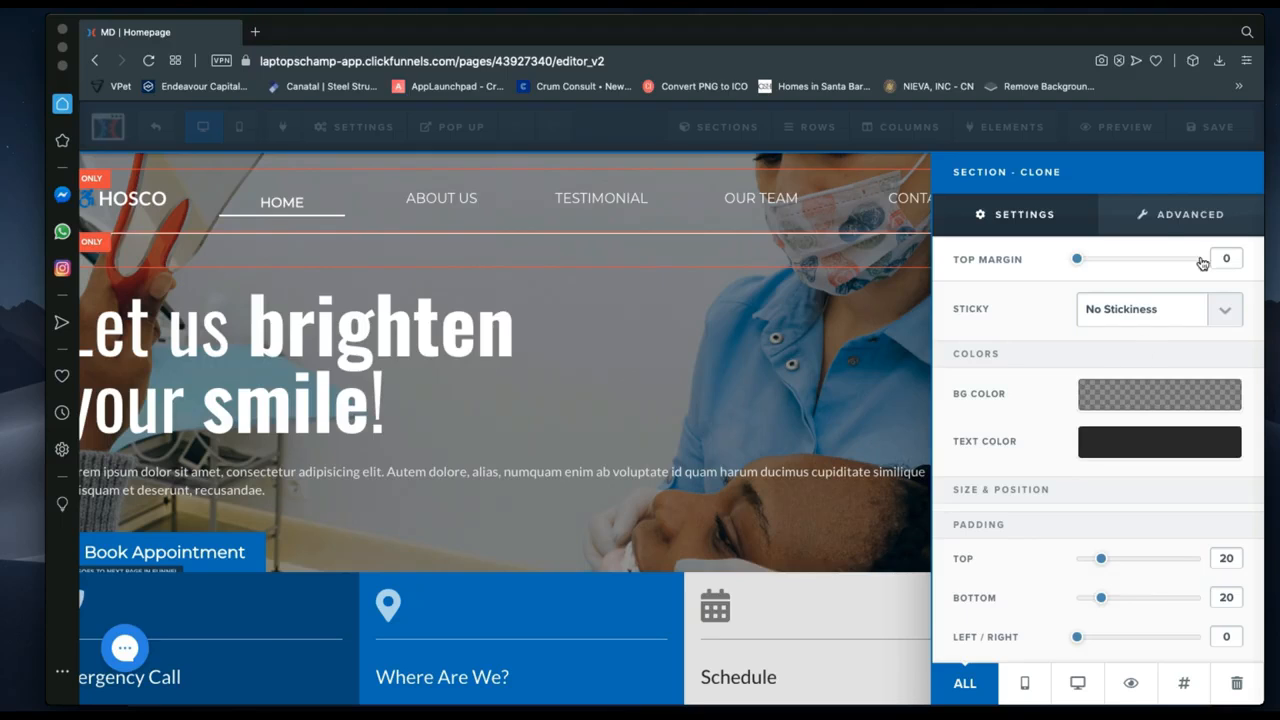
{"action": "left_click", "coordinate": [1158, 214]}
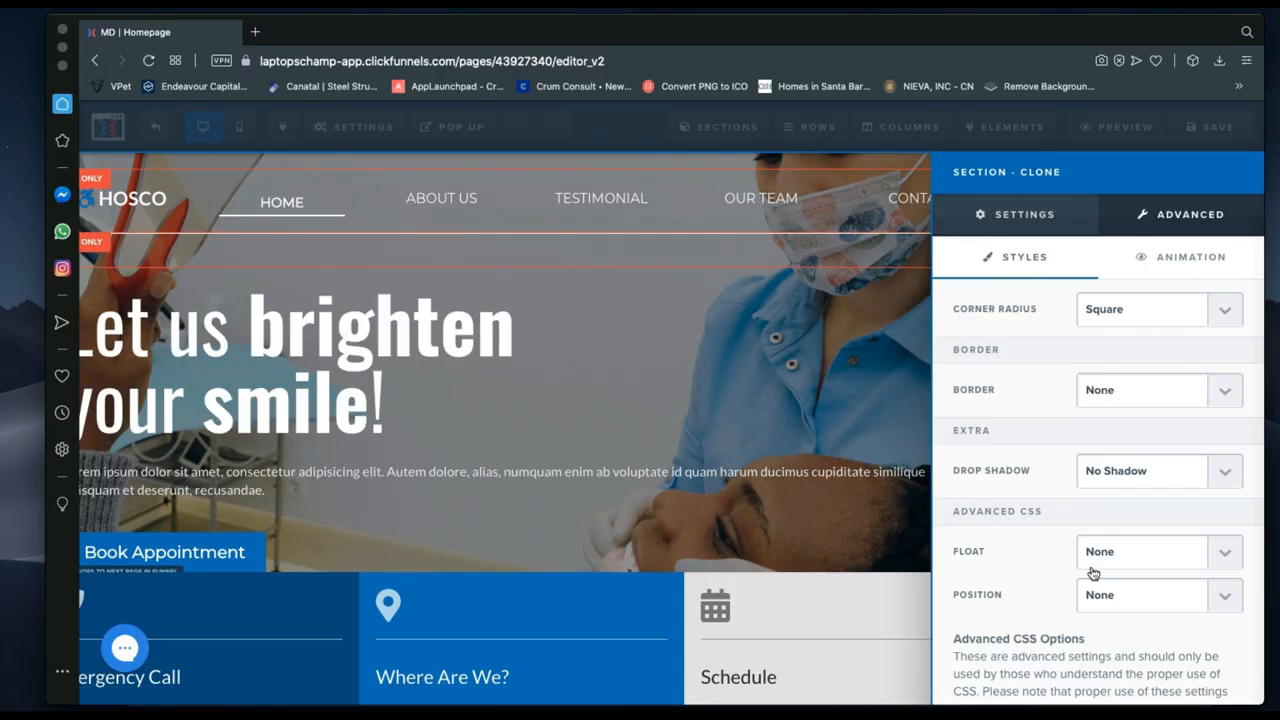
{"action": "left_click", "coordinate": [1010, 215]}
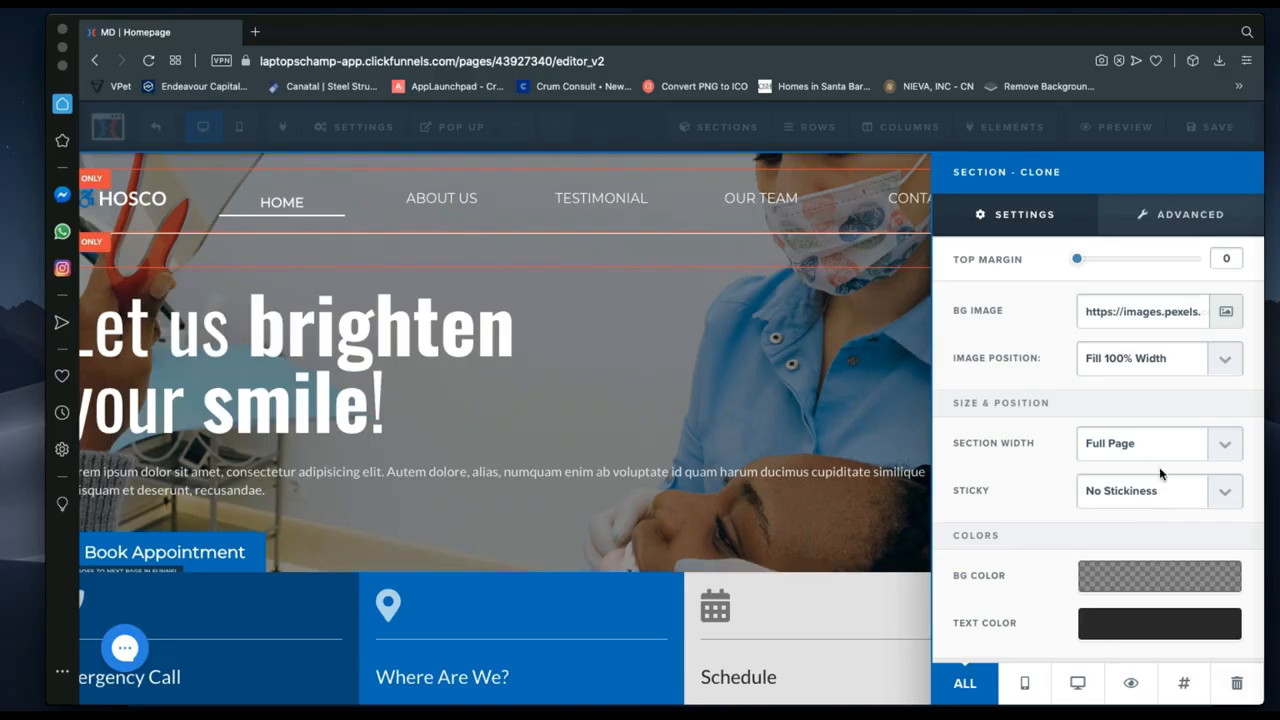
{"action": "left_click", "coordinate": [1148, 503]}
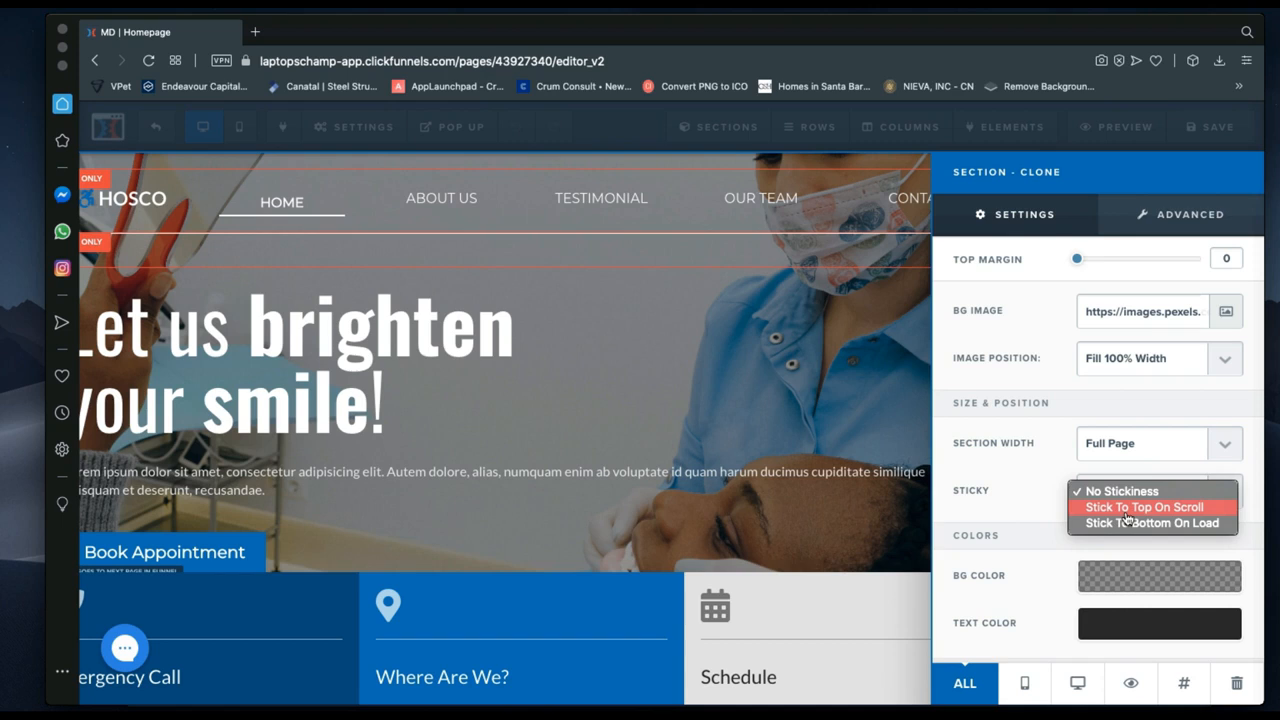
{"action": "left_click", "coordinate": [1046, 492]}
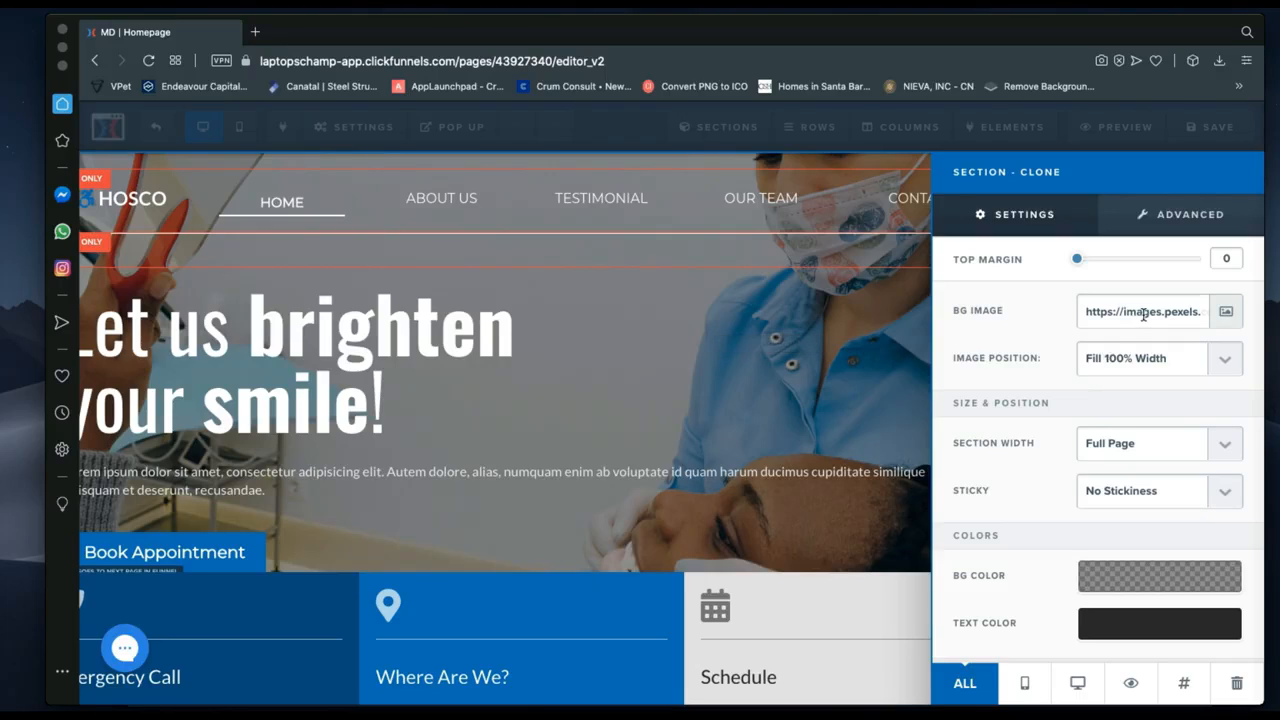
{"action": "left_click", "coordinate": [1226, 316]}
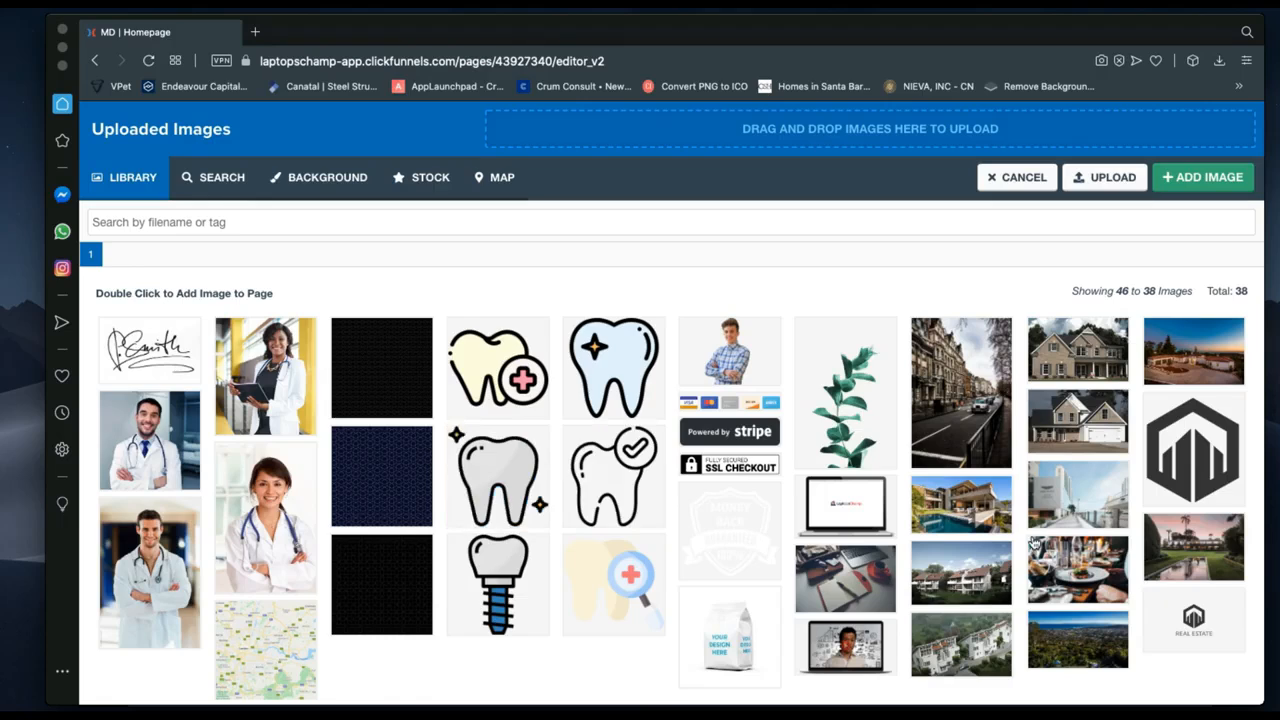
{"action": "left_click", "coordinate": [247, 412]}
{"action": "left_click", "coordinate": [211, 180]}
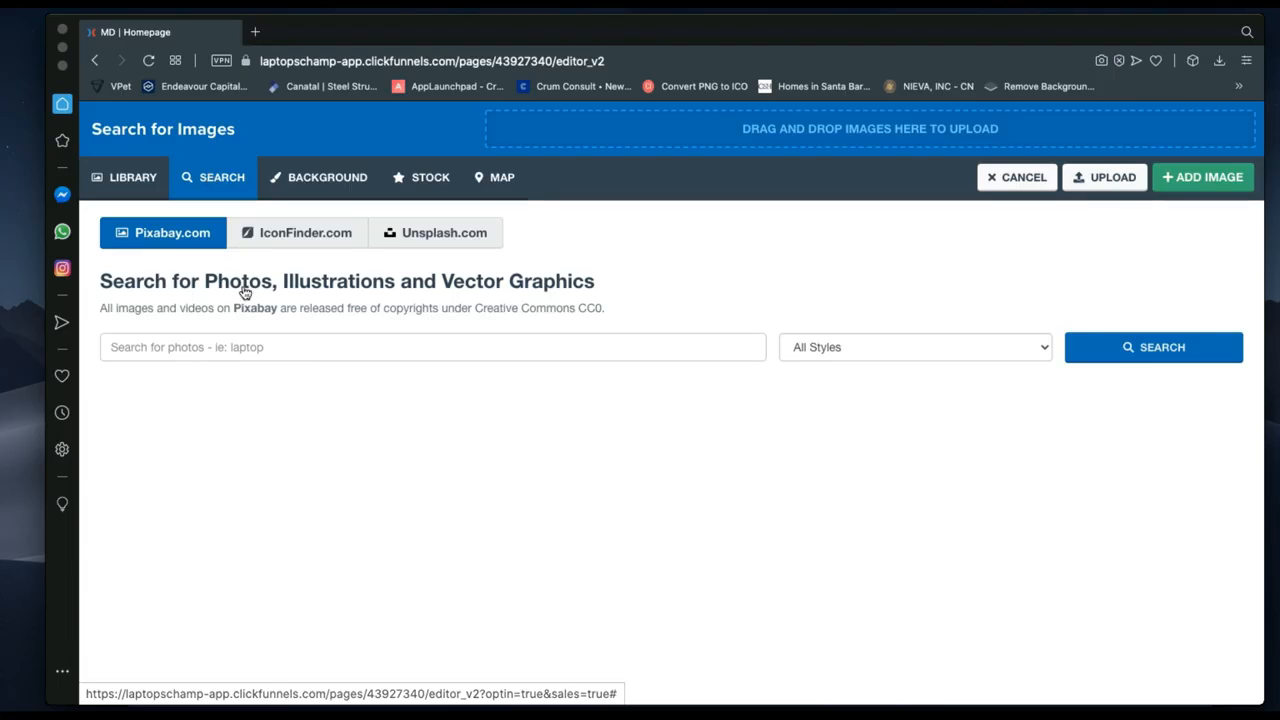
{"action": "left_click", "coordinate": [243, 347]}
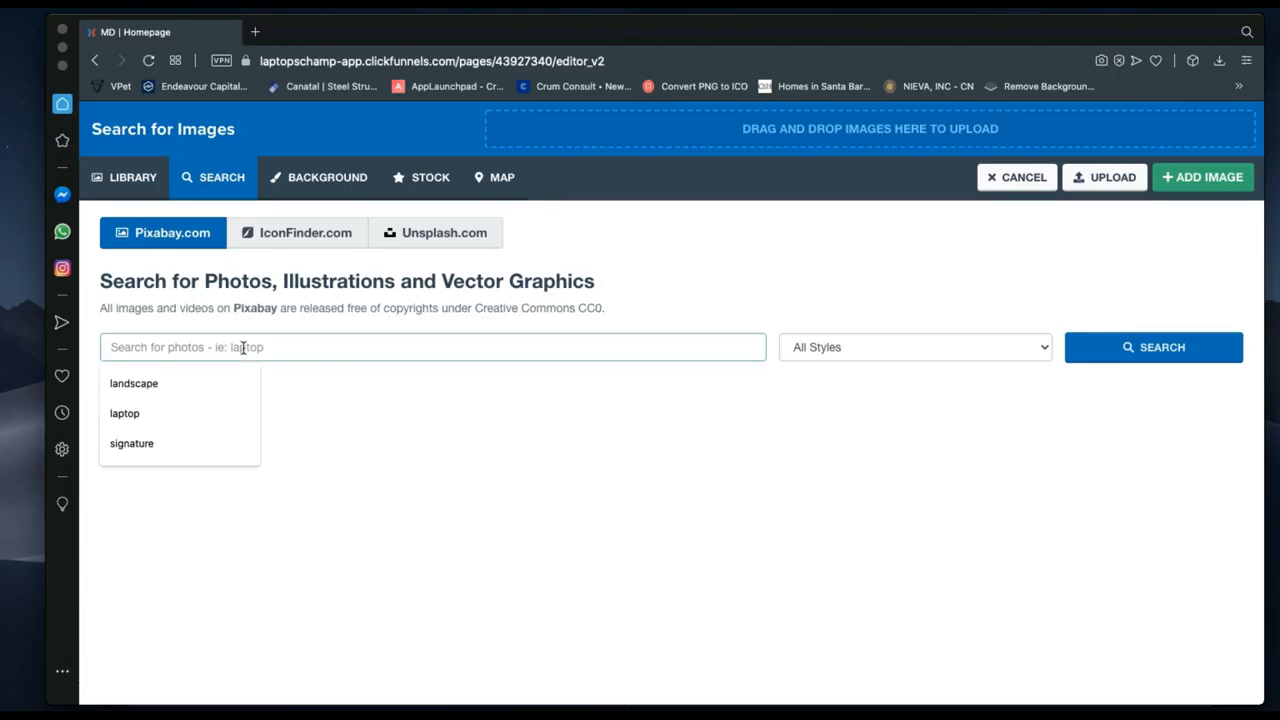
{"action": "type", "text": "woman"}
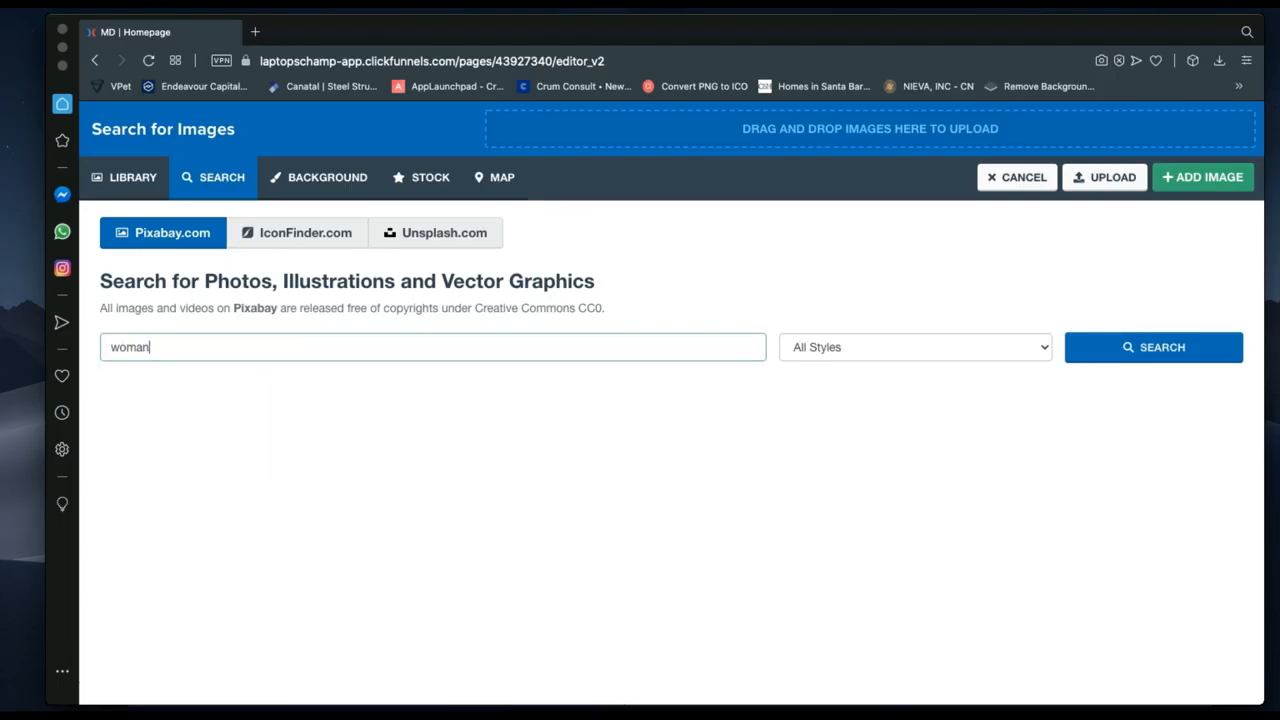
{"action": "key", "text": "Return"}
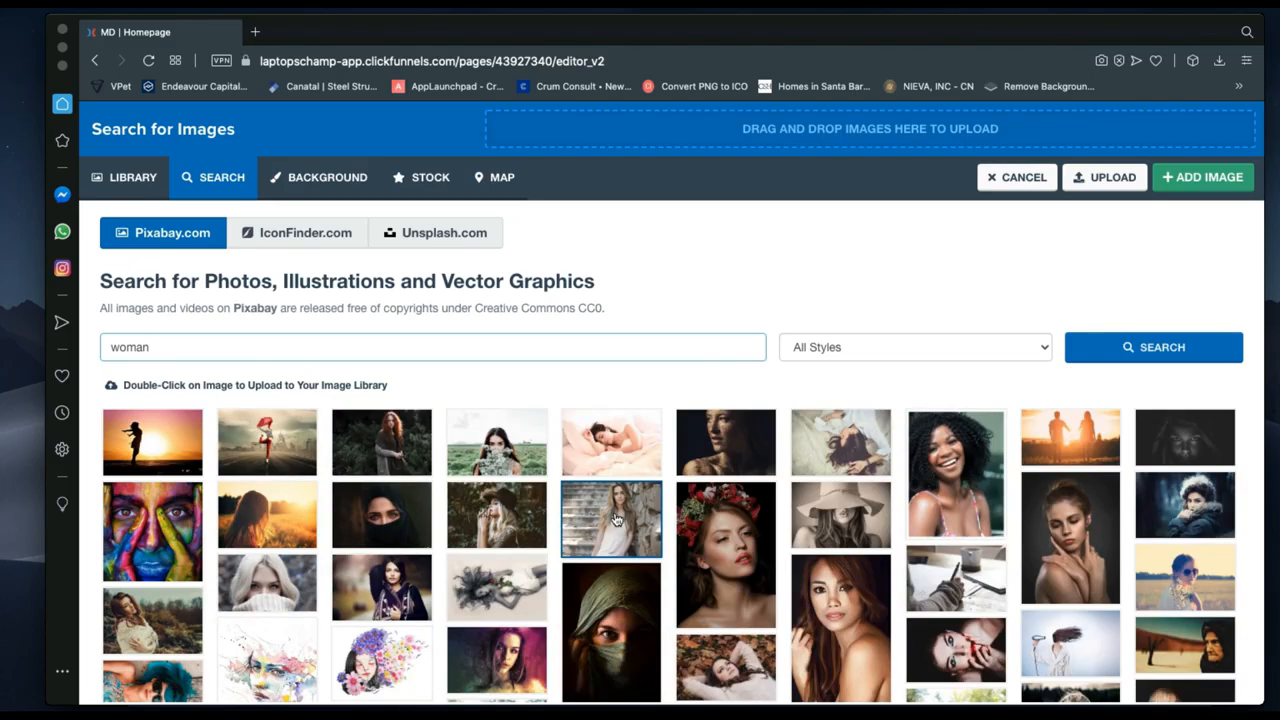
{"action": "left_click", "coordinate": [133, 178]}
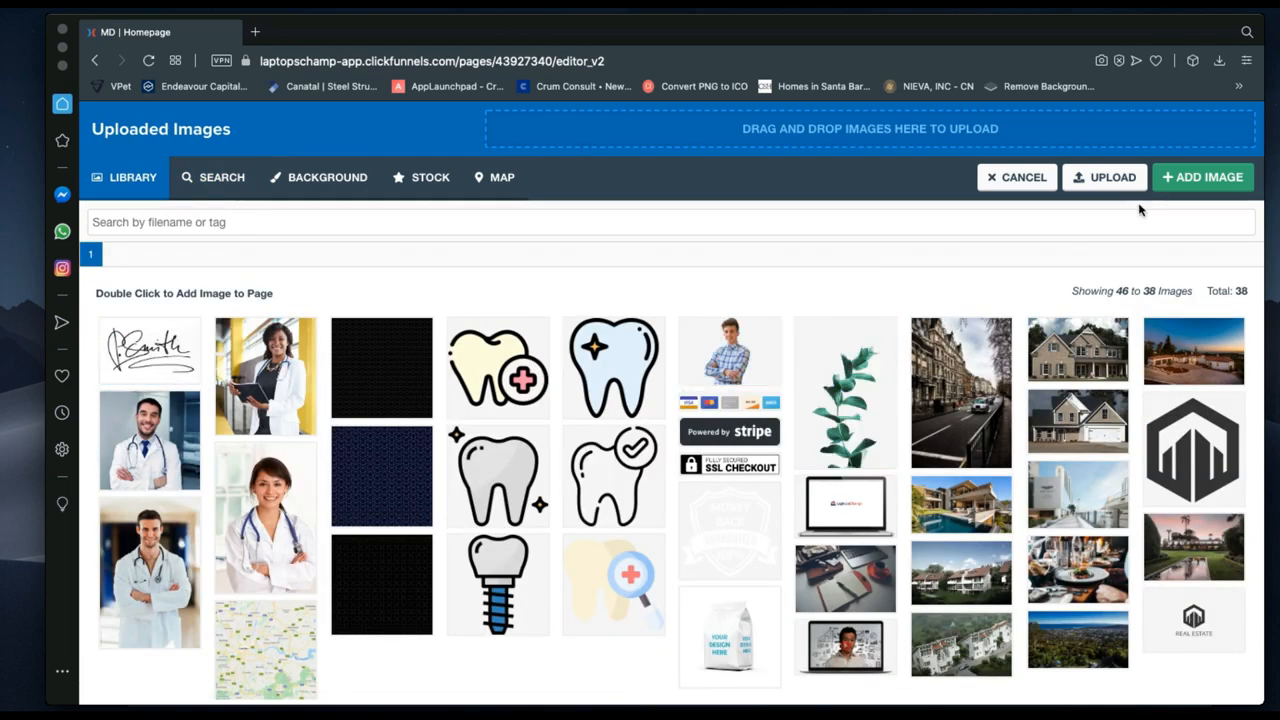
{"action": "left_click", "coordinate": [163, 360]}
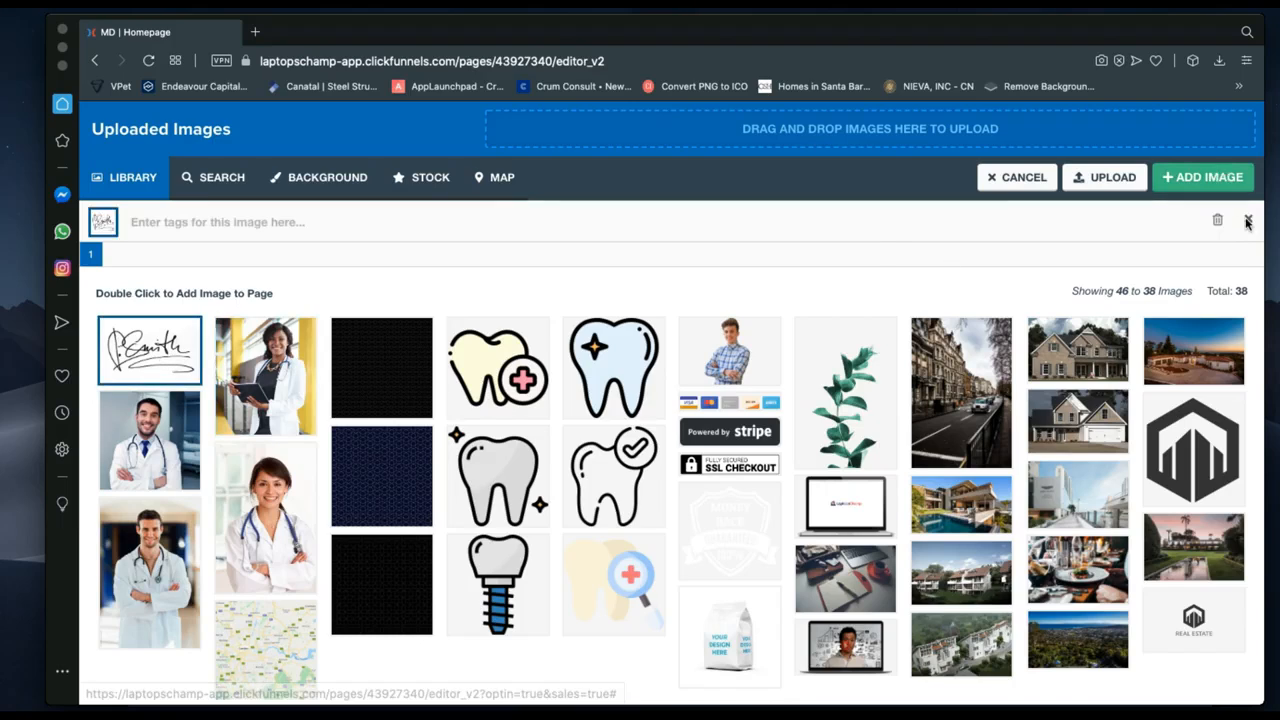
{"action": "left_click", "coordinate": [1021, 177]}
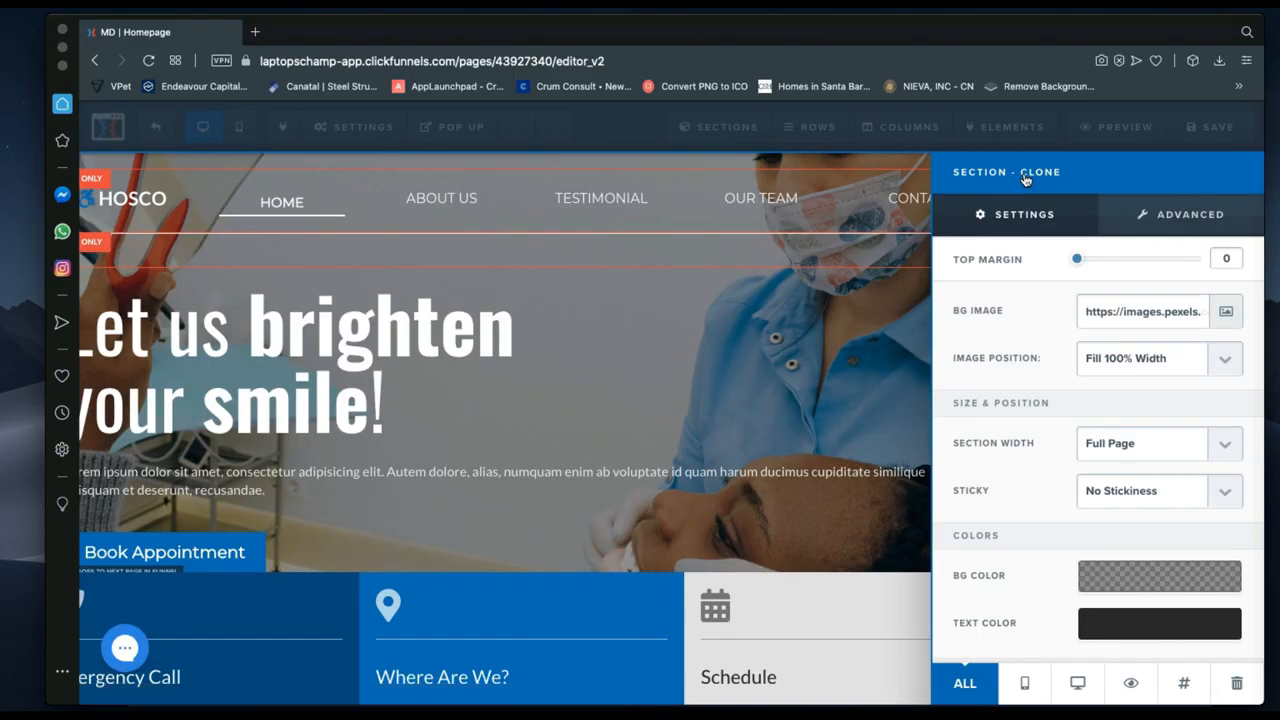
Raise the hero row's bottom padding from 20 to 50.
{"action": "left_click", "coordinate": [660, 377]}
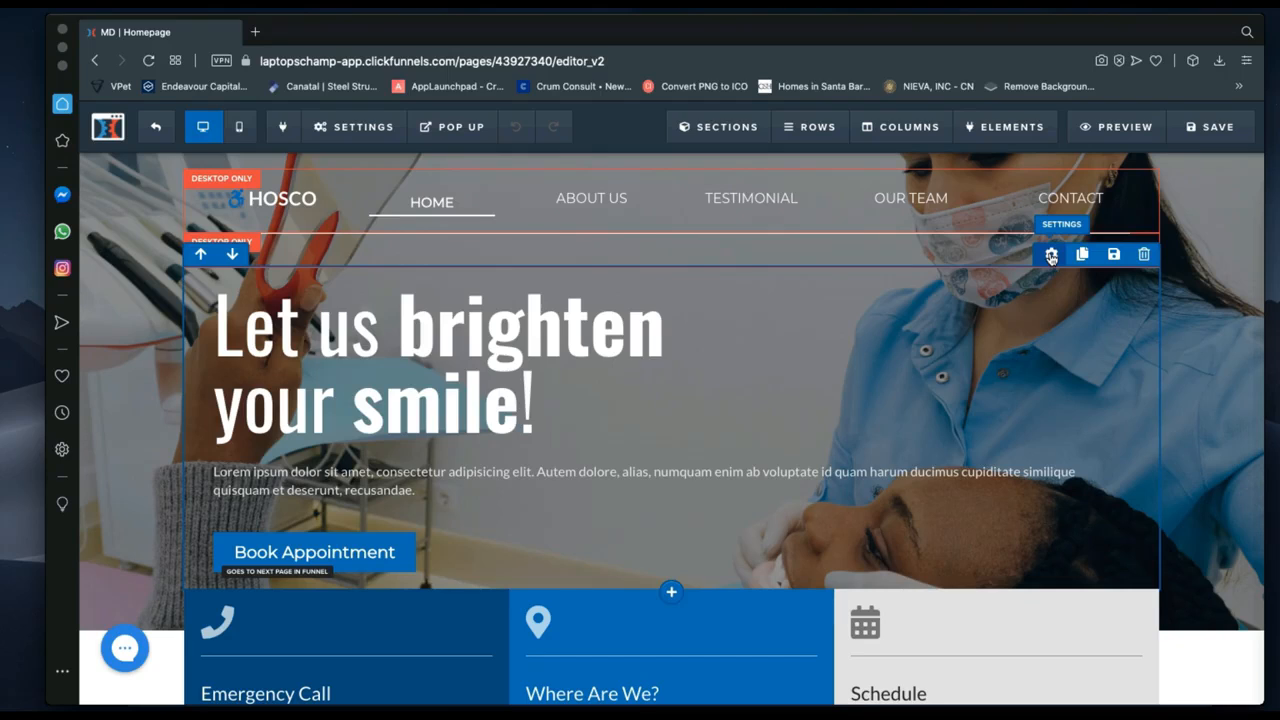
{"action": "left_click", "coordinate": [1051, 255]}
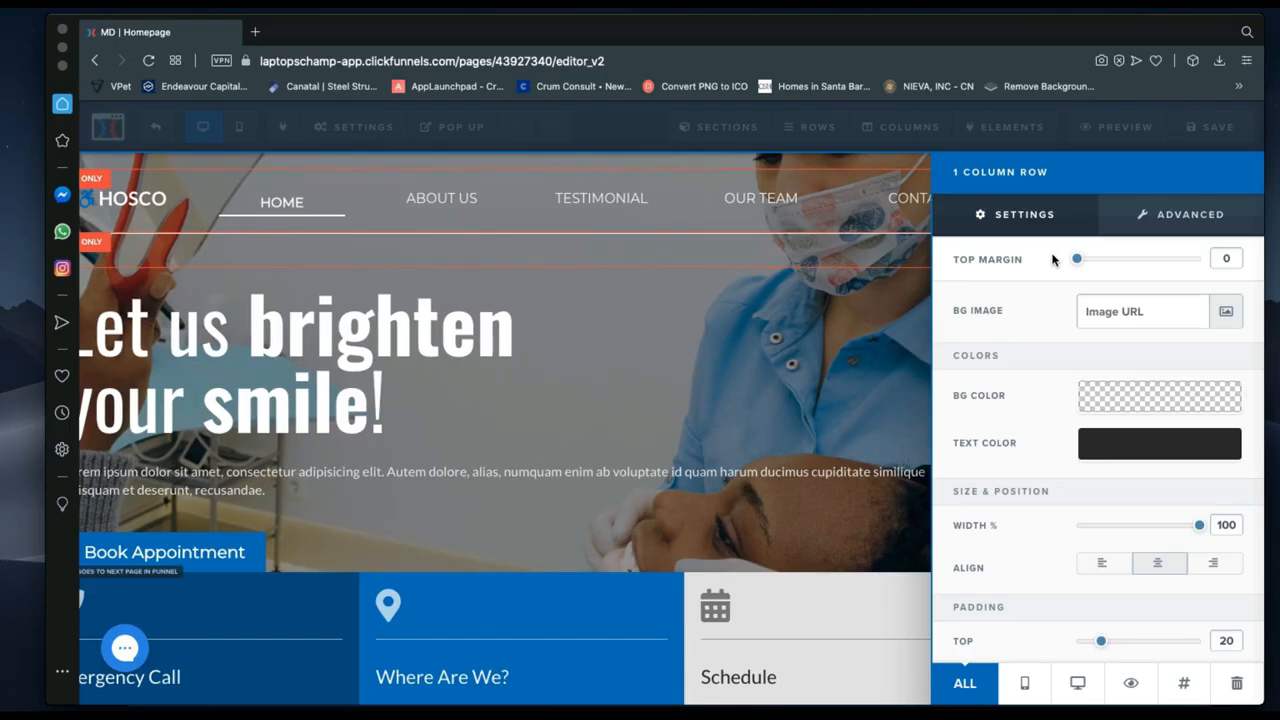
{"action": "scroll", "coordinate": [1140, 475], "scroll_direction": "down", "scroll_amount": 3}
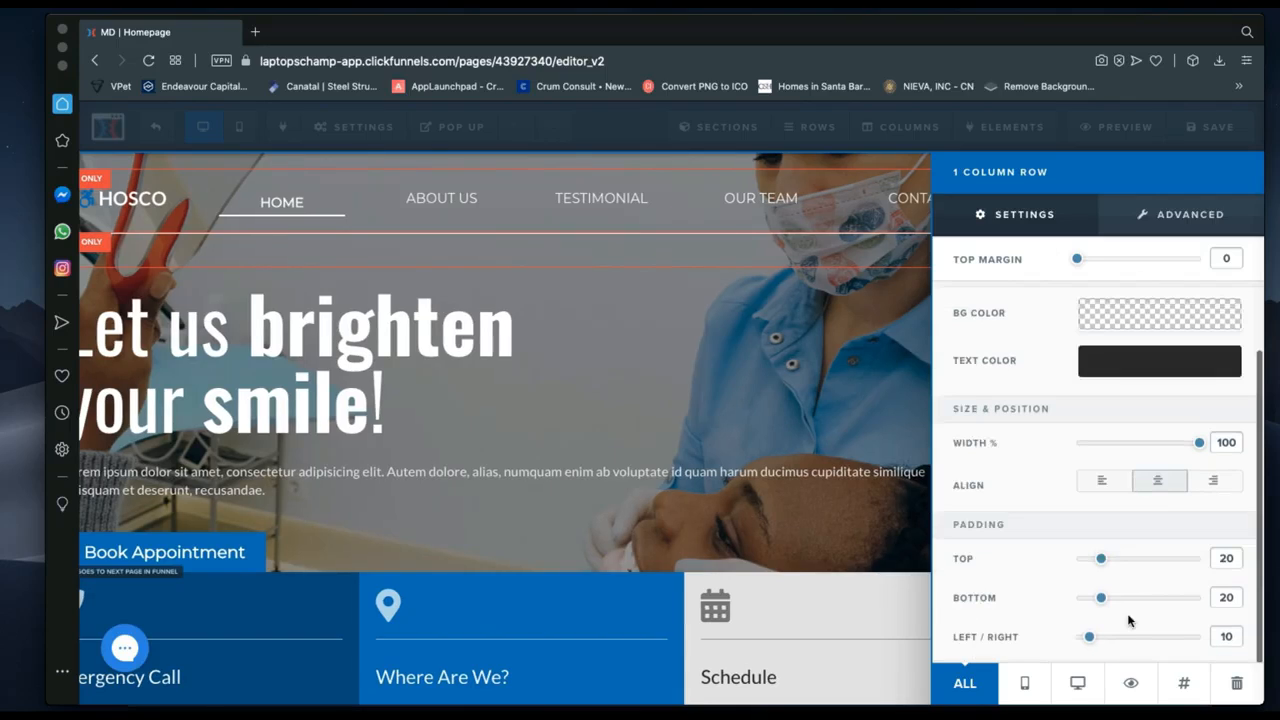
{"action": "left_click_drag", "start_coordinate": [1103, 598], "coordinate": [1138, 598]}
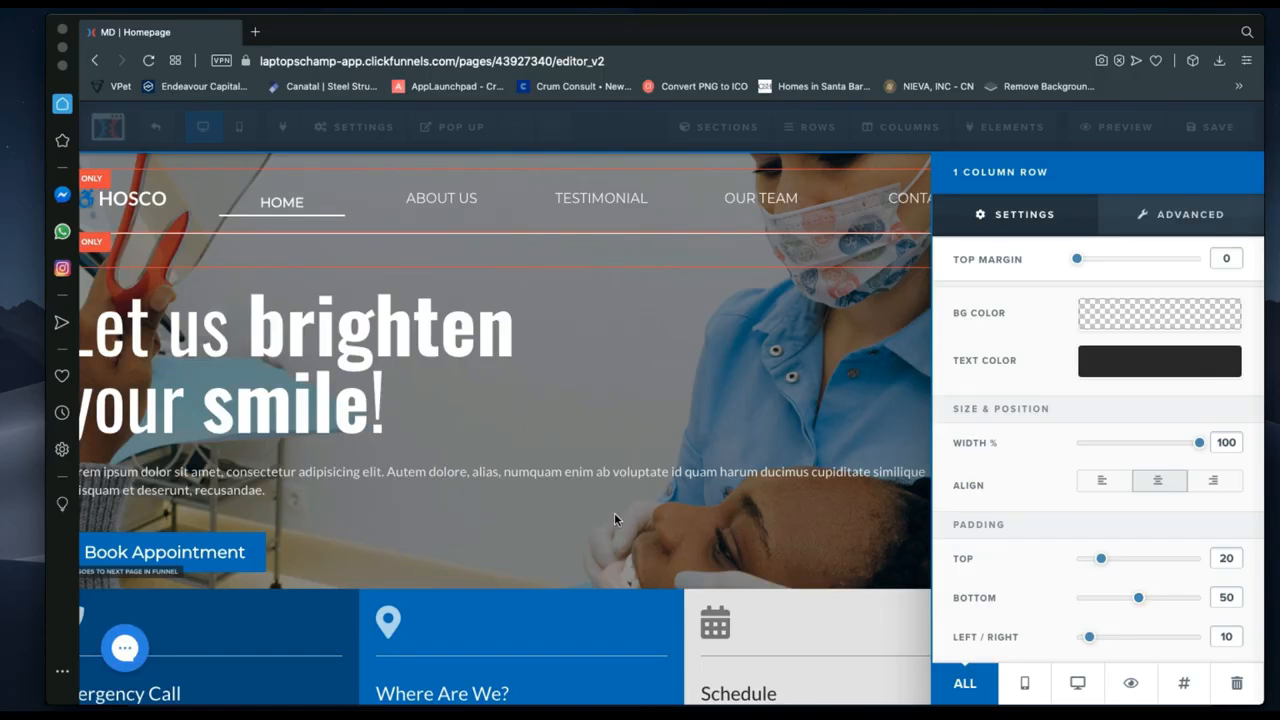
{"action": "left_click", "coordinate": [614, 516]}
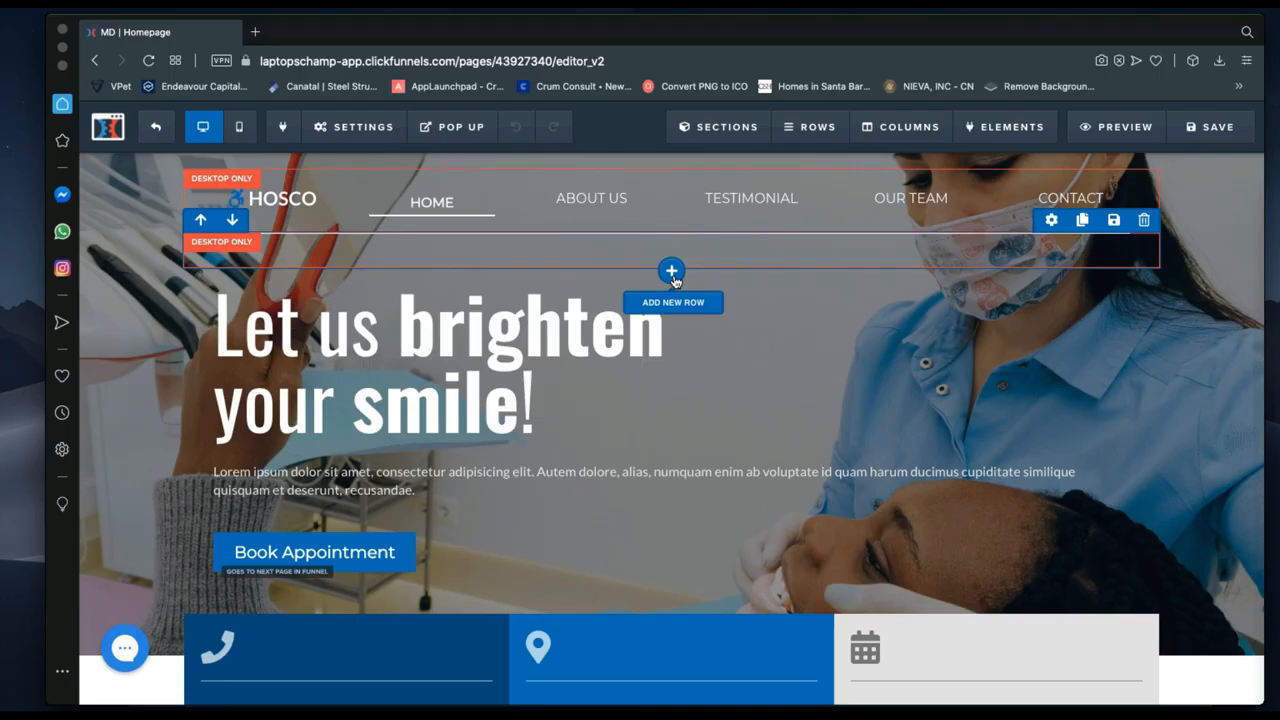
{"action": "left_click", "coordinate": [672, 272]}
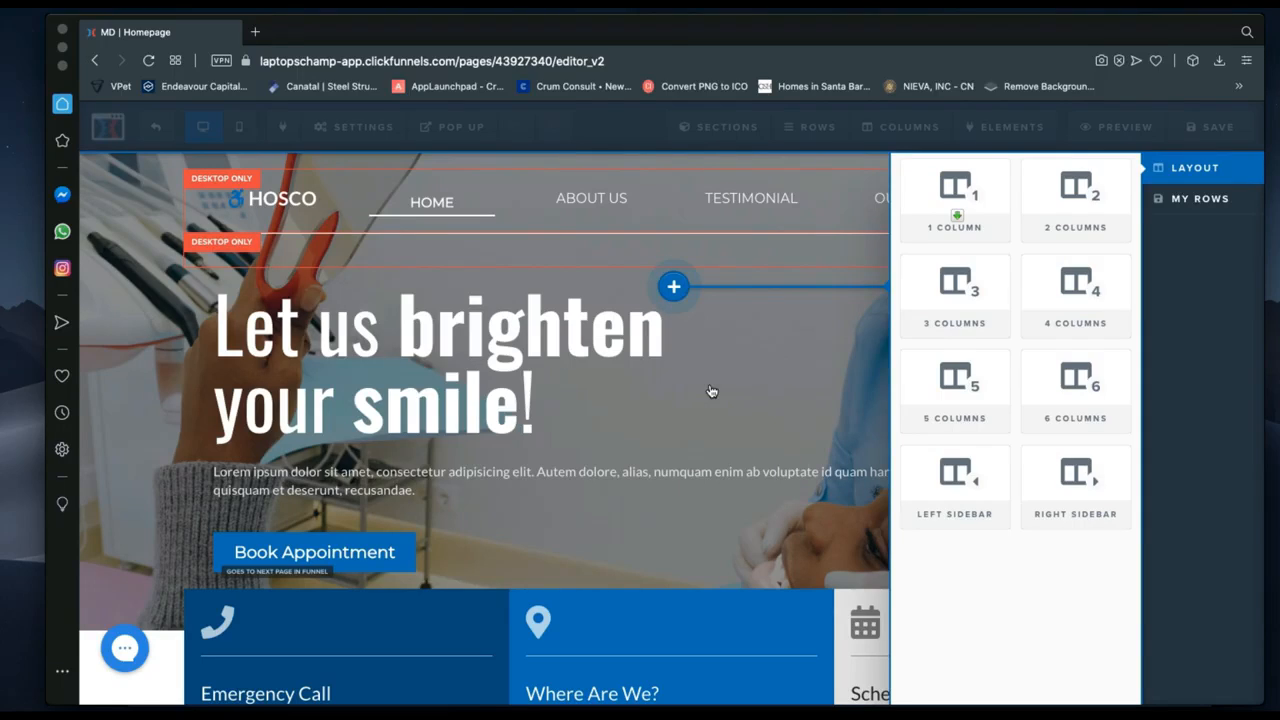
{"action": "left_click", "coordinate": [806, 411]}
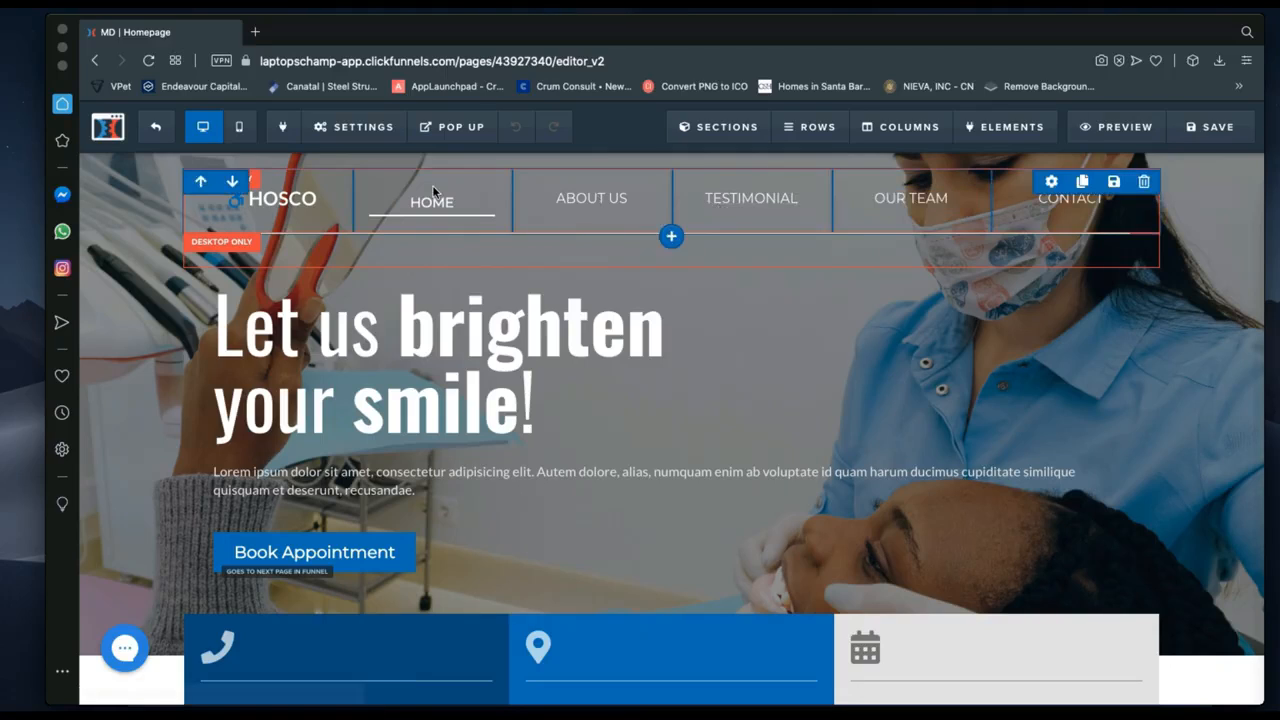
{"action": "mouse_move", "coordinate": [305, 215]}
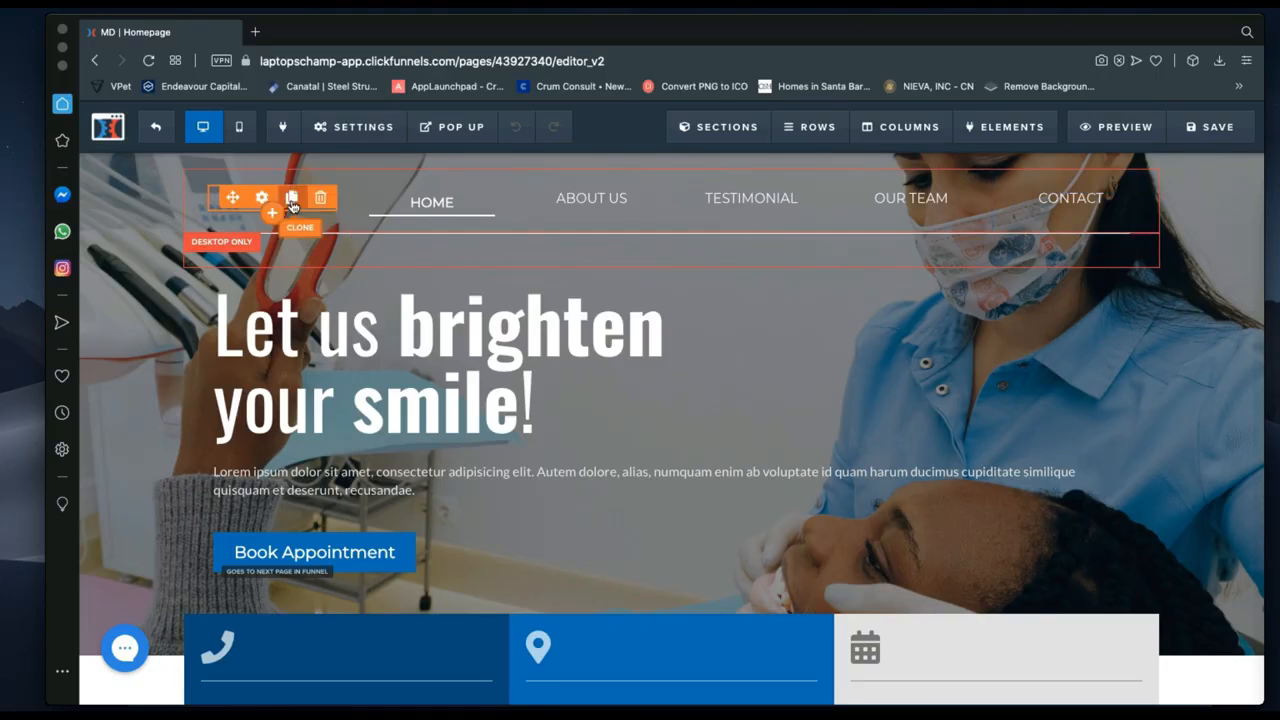
{"action": "mouse_move", "coordinate": [429, 212]}
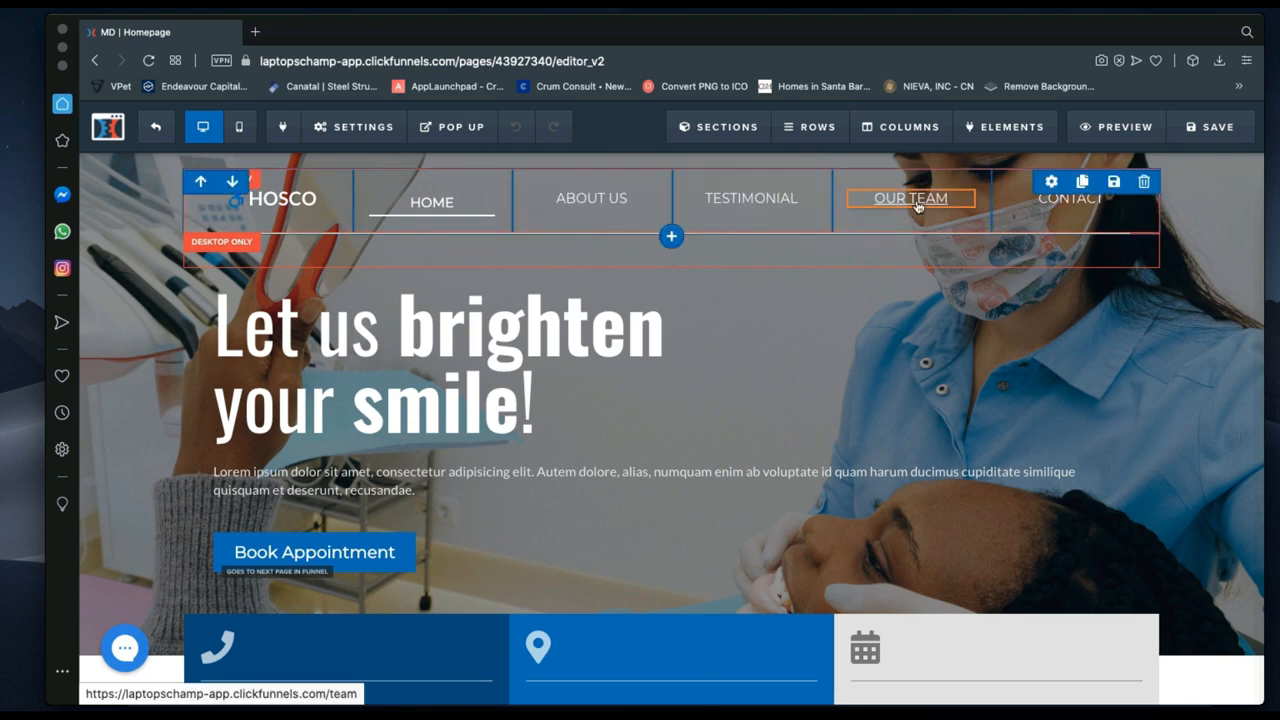
{"action": "mouse_move", "coordinate": [1080, 201]}
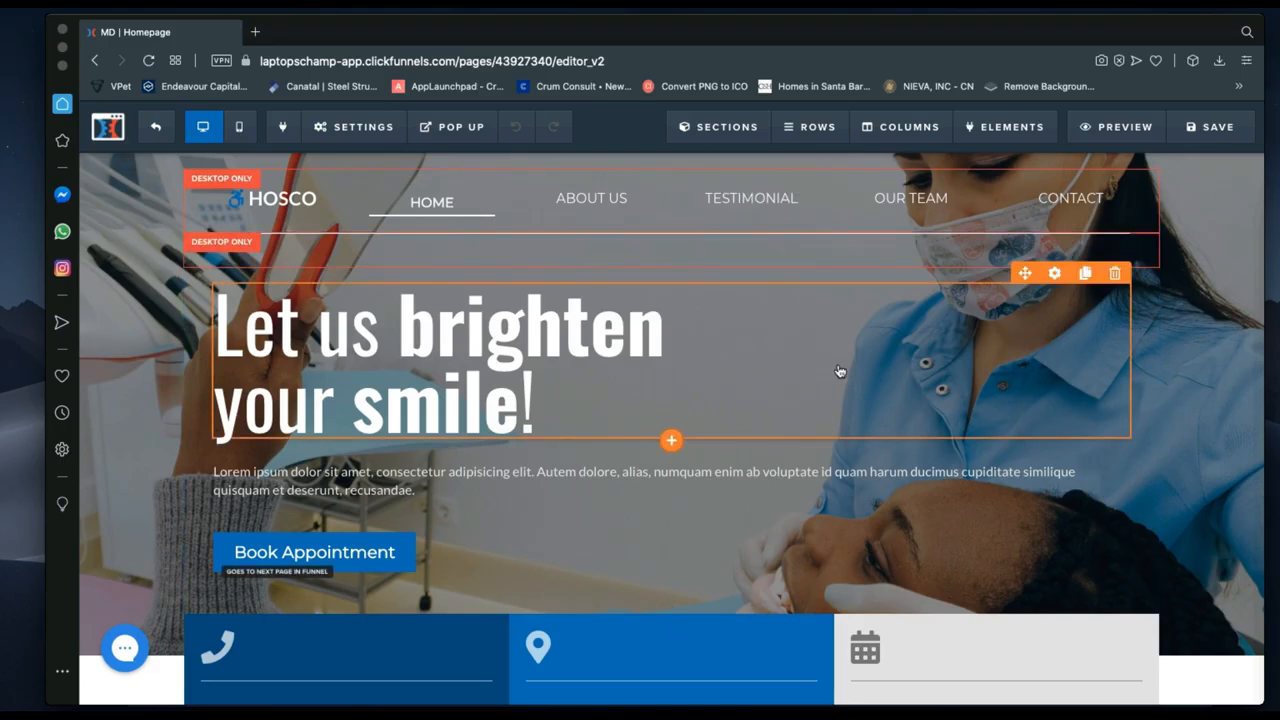
{"action": "scroll", "coordinate": [788, 524], "scroll_direction": "down", "scroll_amount": 3}
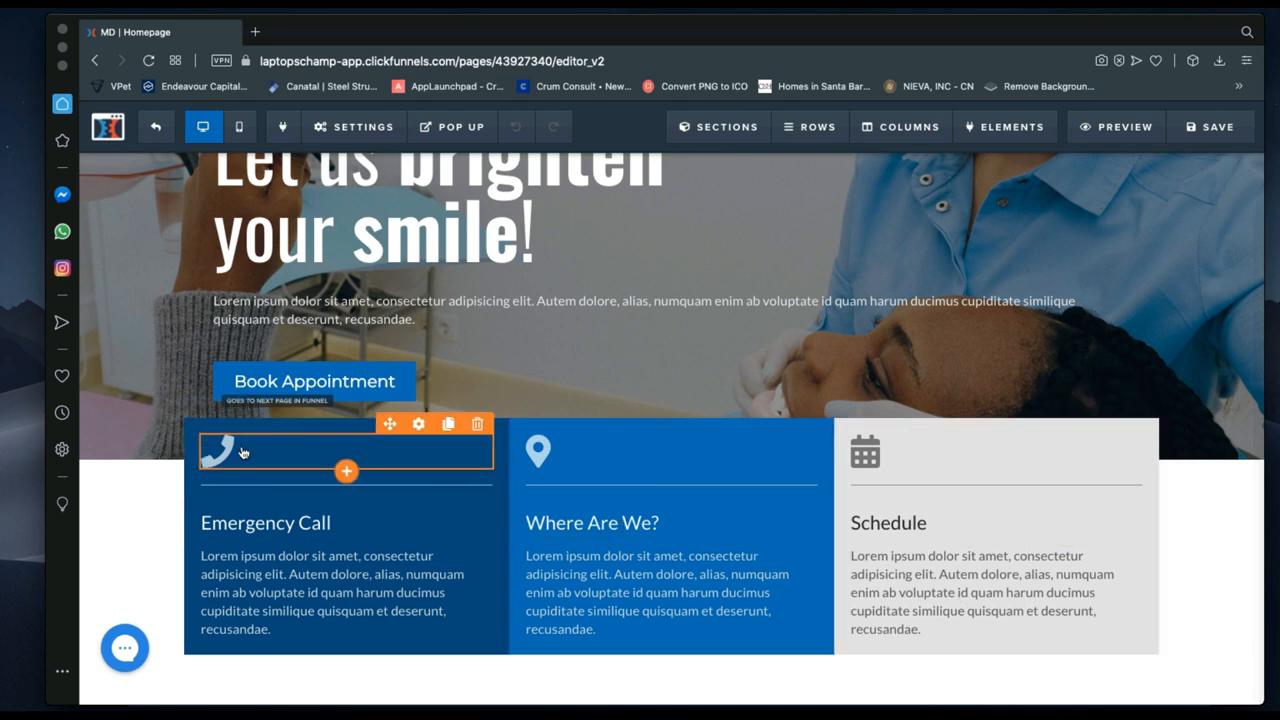
{"action": "scroll", "coordinate": [546, 436], "scroll_direction": "up", "scroll_amount": 2}
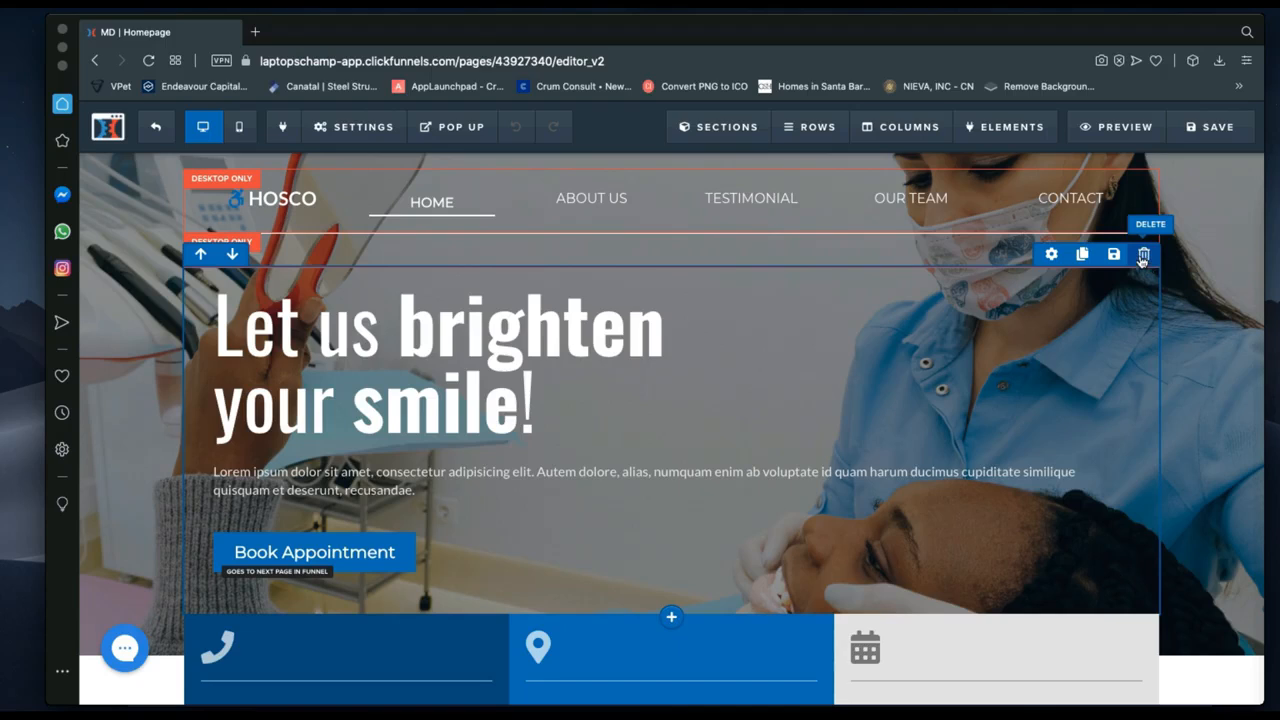
Try white, red, blue, teal and black row backgrounds, ending transparent at rgba(0, 0, 0, 0).
{"action": "left_click", "coordinate": [1053, 255]}
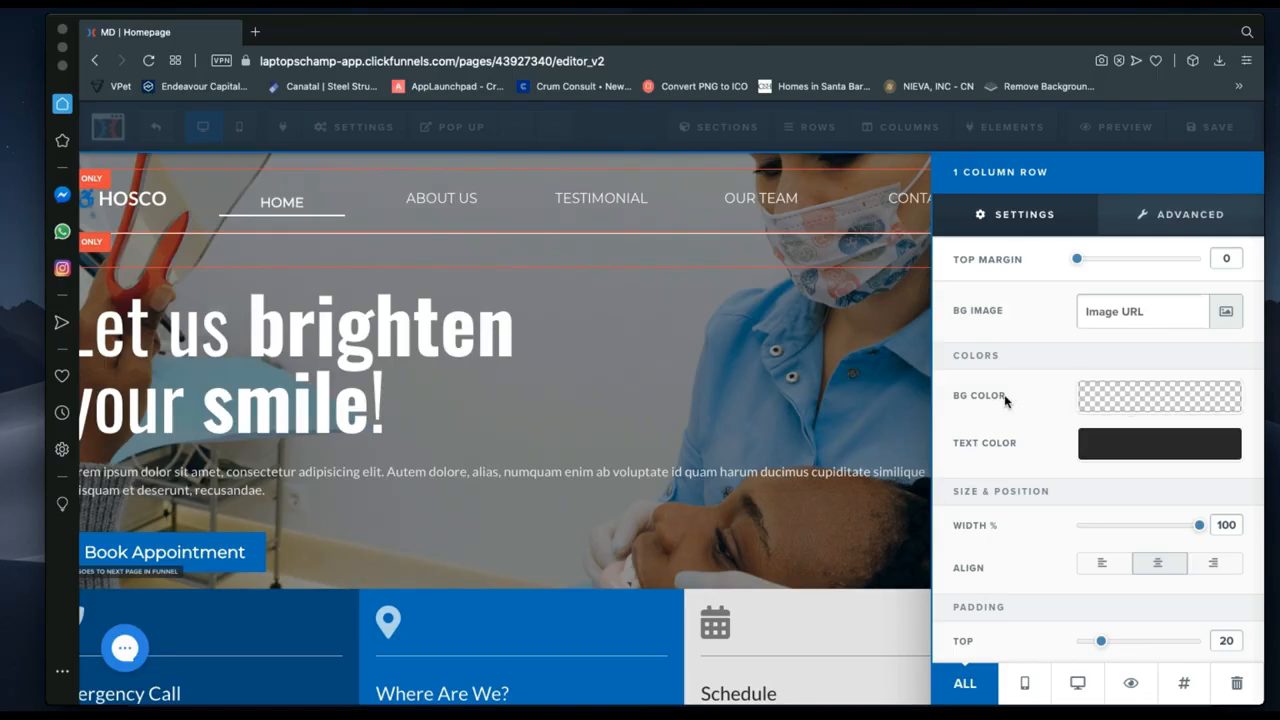
{"action": "left_click", "coordinate": [1113, 407]}
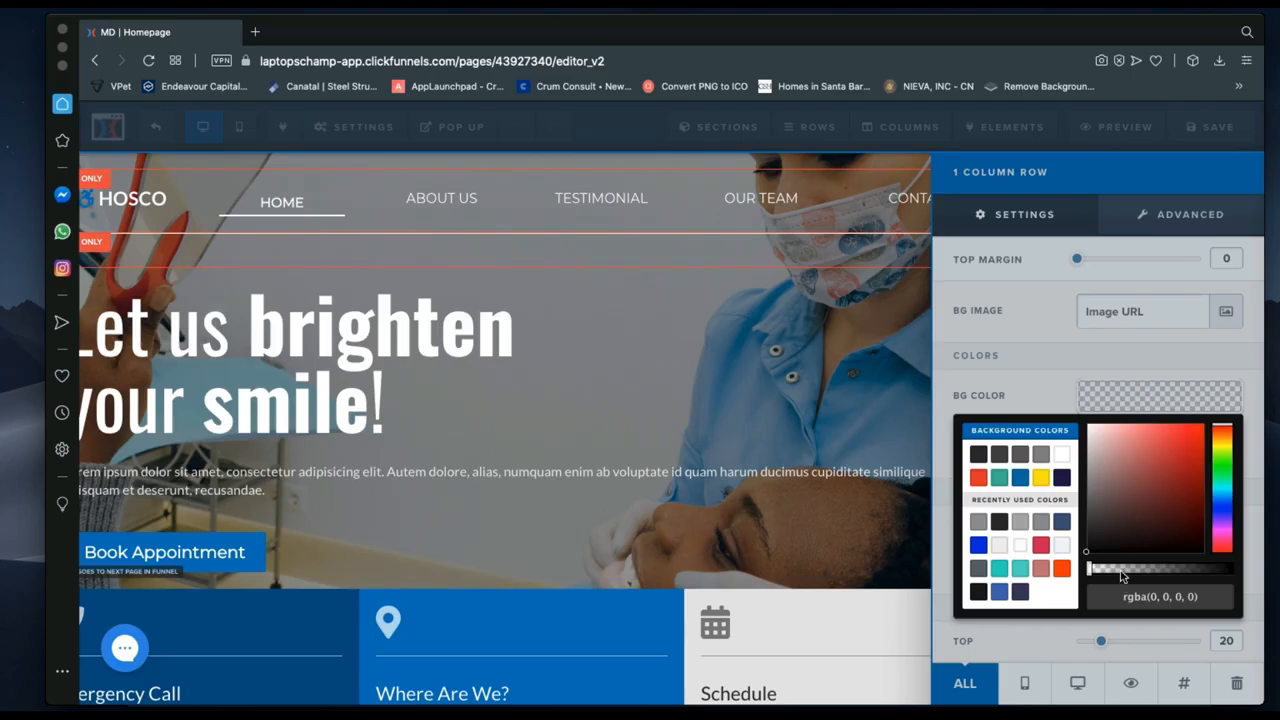
{"action": "left_click", "coordinate": [1061, 457]}
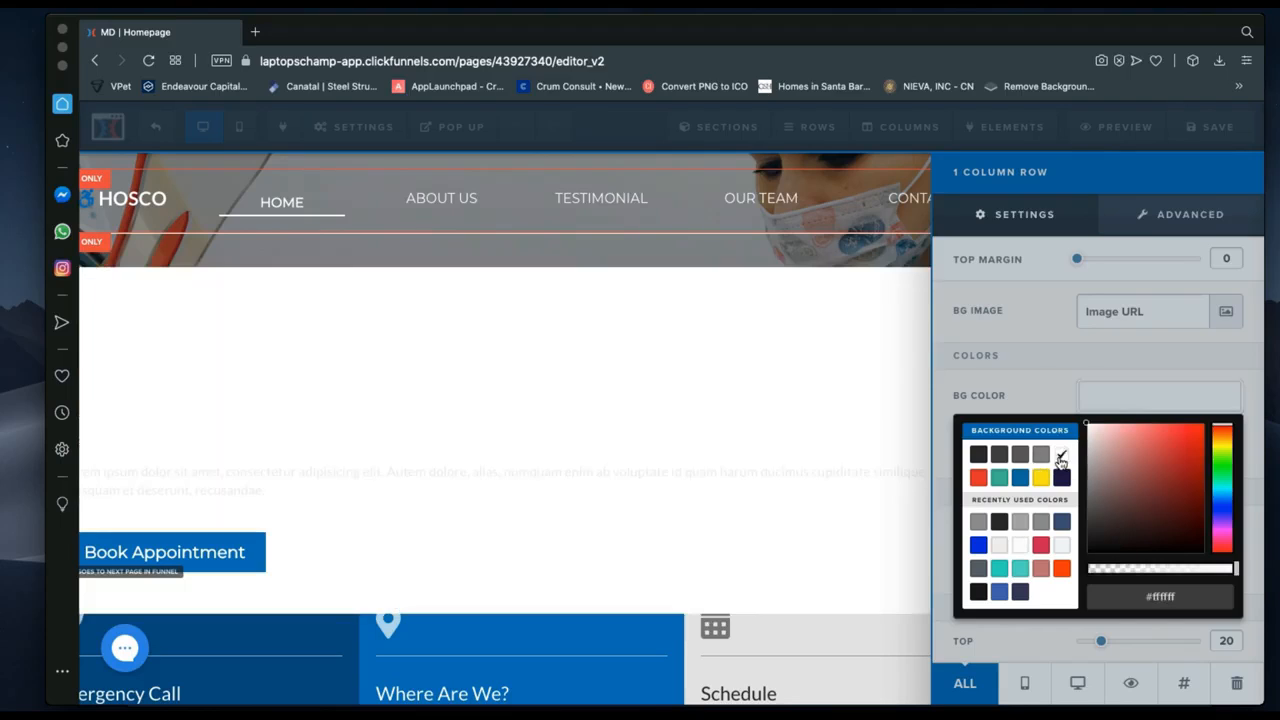
{"action": "left_click", "coordinate": [1172, 457]}
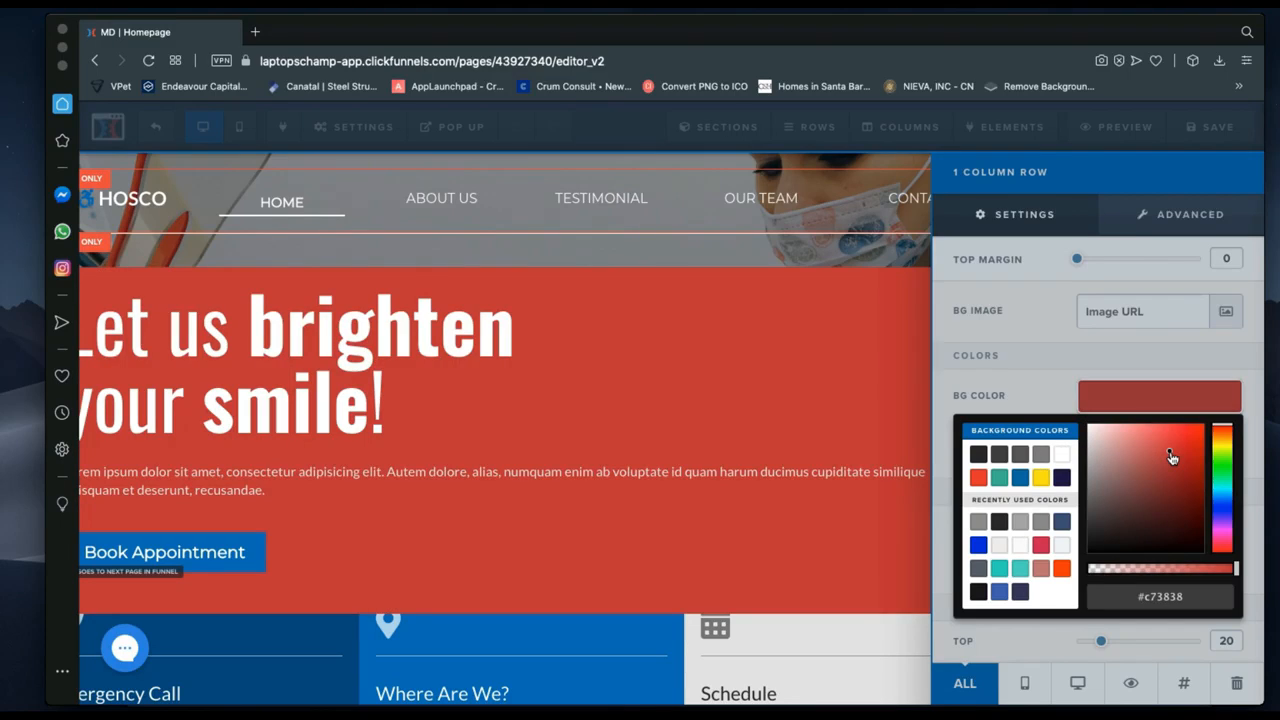
{"action": "left_click", "coordinate": [1019, 478]}
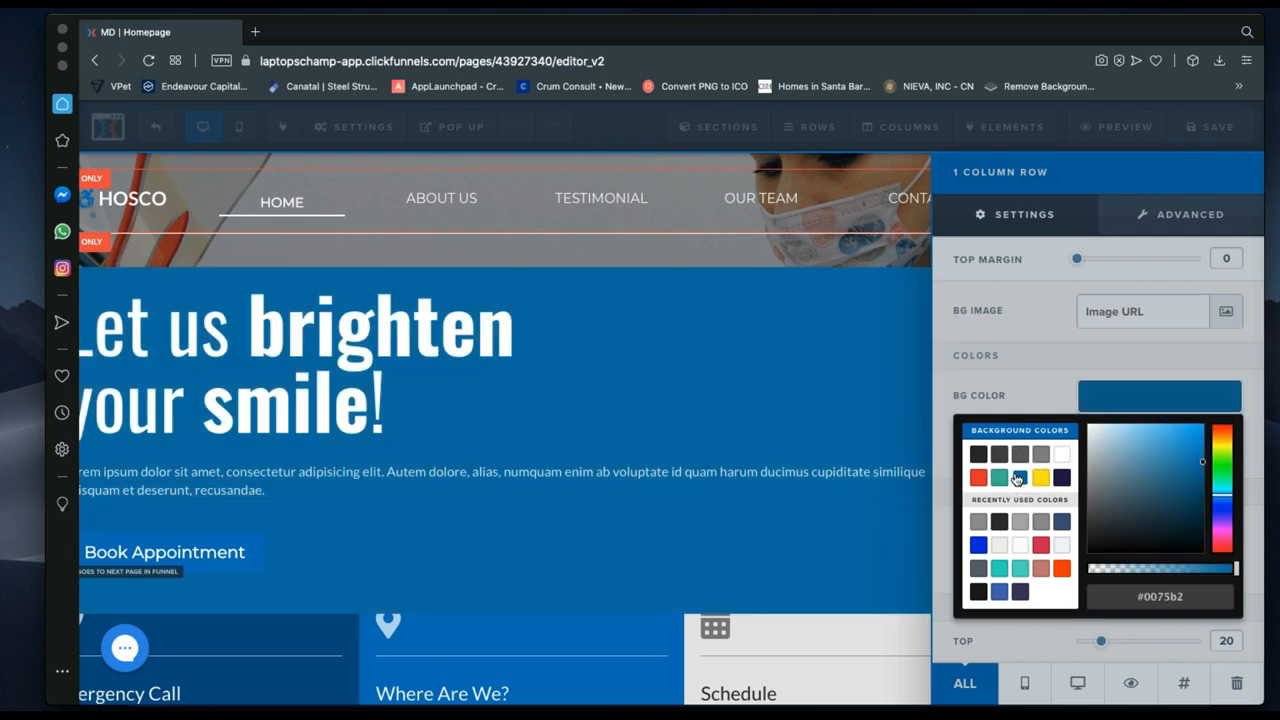
{"action": "left_click", "coordinate": [1000, 569]}
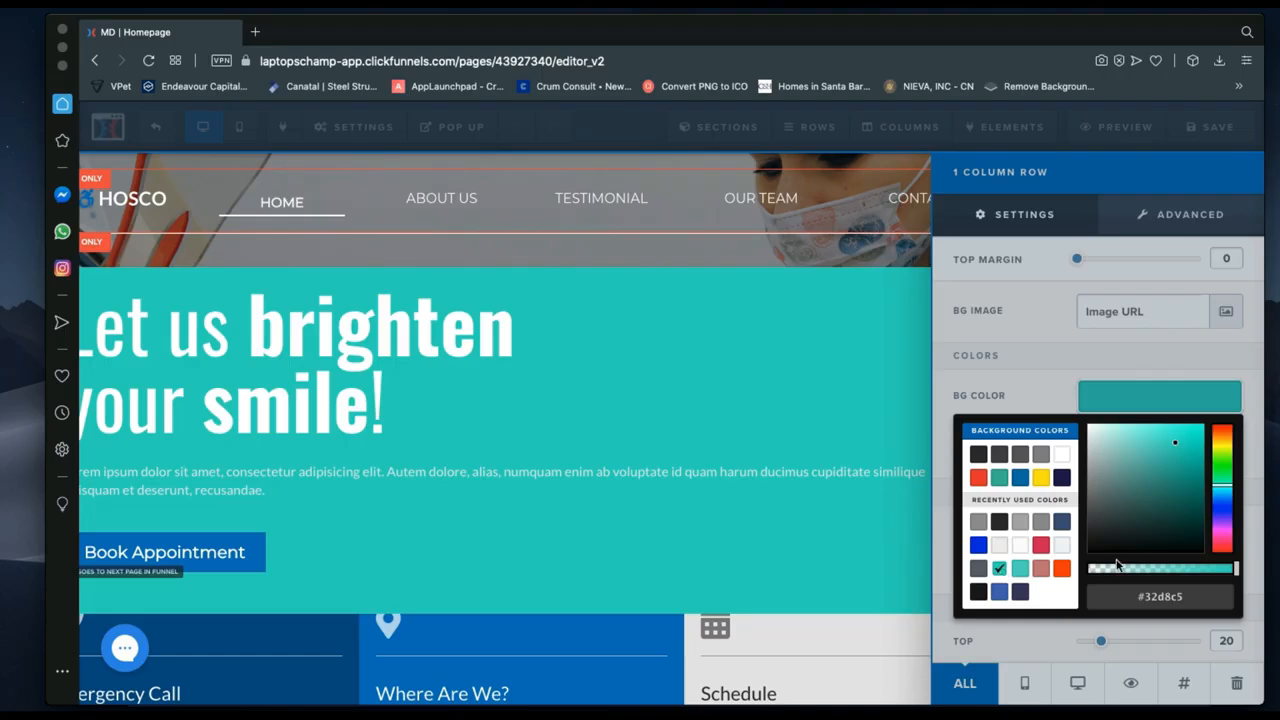
{"action": "left_click", "coordinate": [1063, 452]}
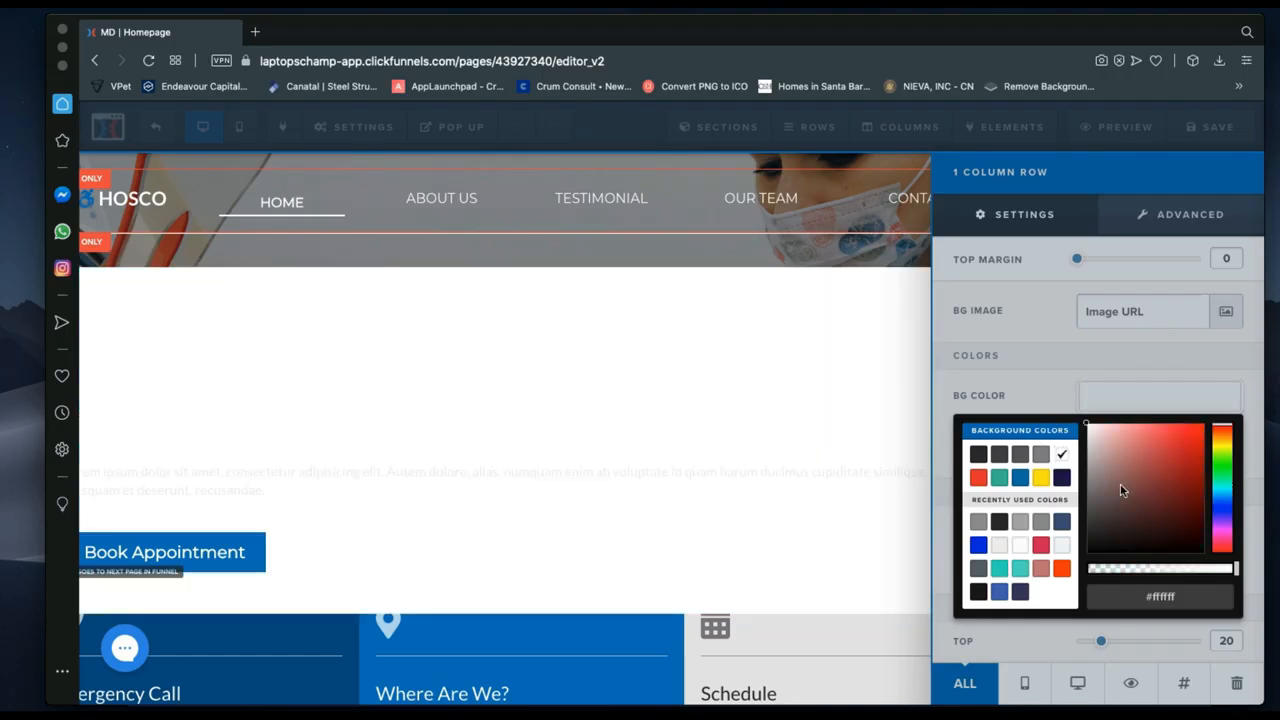
{"action": "left_click_drag", "start_coordinate": [1113, 505], "coordinate": [1086, 568]}
{"action": "left_click", "coordinate": [1121, 569]}
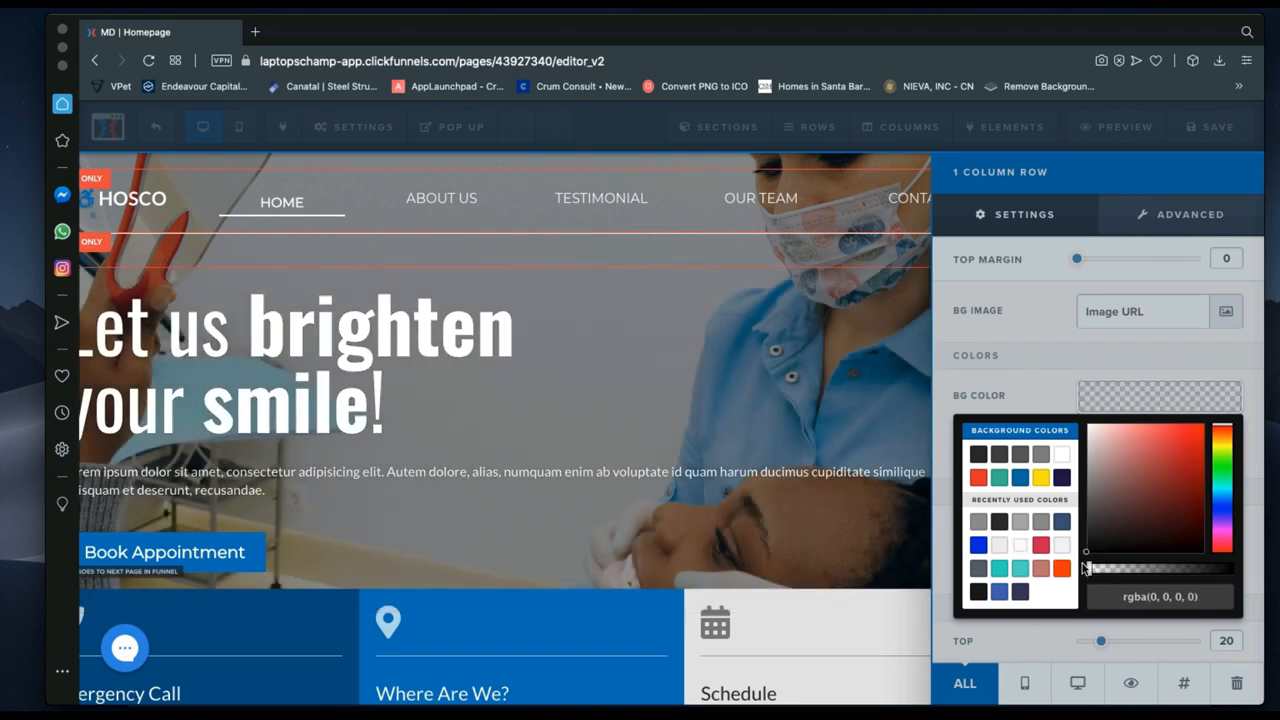
{"action": "left_click", "coordinate": [1038, 386]}
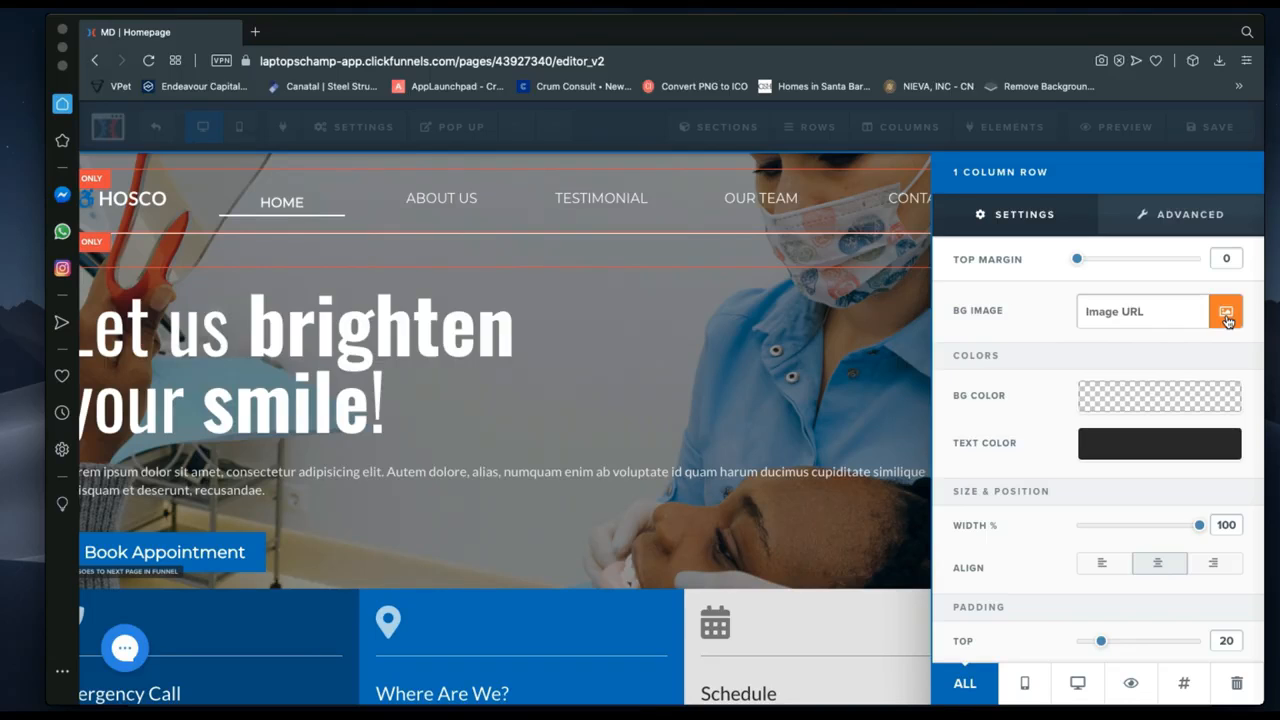
Set the hero row's padding to 30 top and 45 bottom.
{"action": "scroll", "coordinate": [1190, 543], "scroll_direction": "down", "scroll_amount": 2}
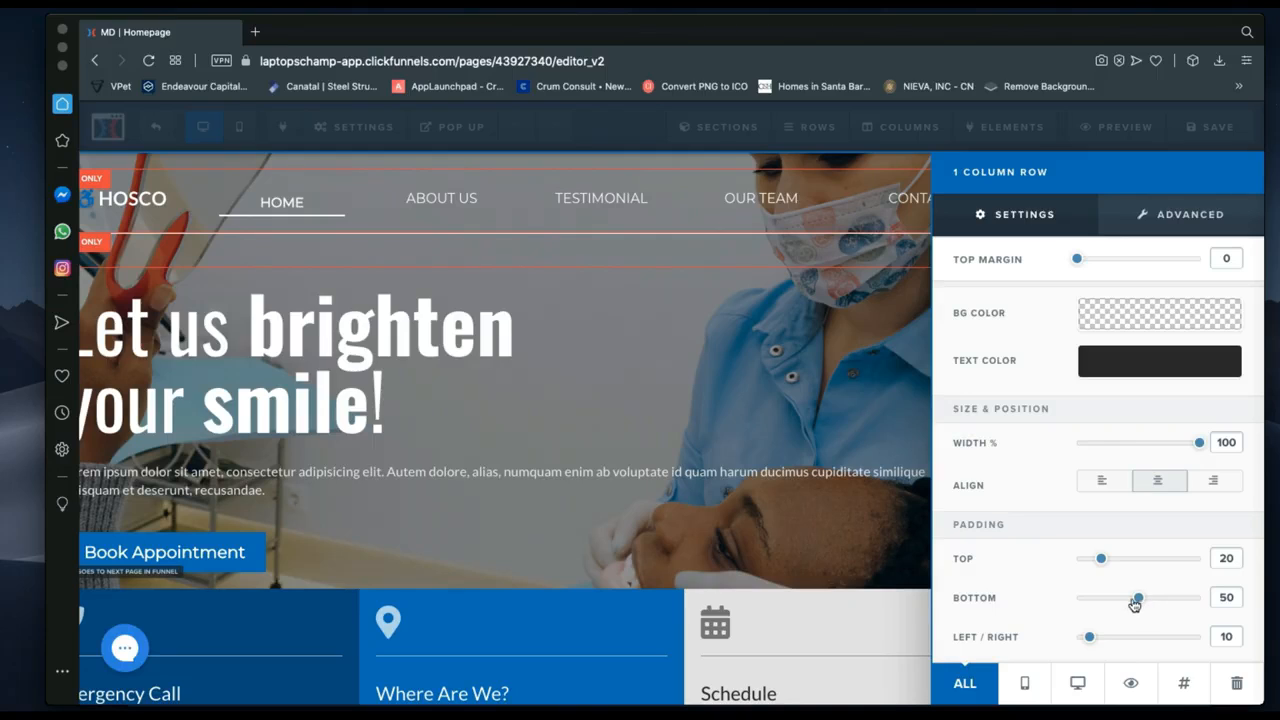
{"action": "left_click_drag", "start_coordinate": [1136, 601], "coordinate": [1115, 603]}
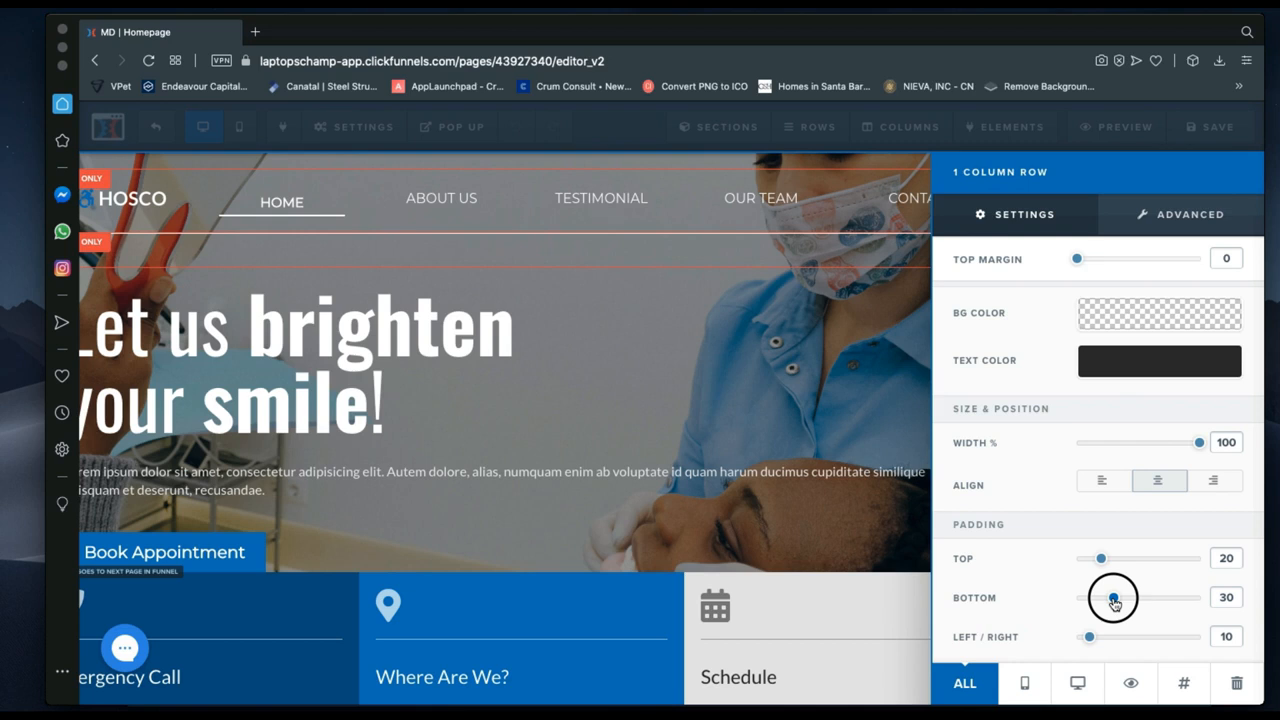
{"action": "left_click_drag", "start_coordinate": [1115, 603], "coordinate": [1135, 606]}
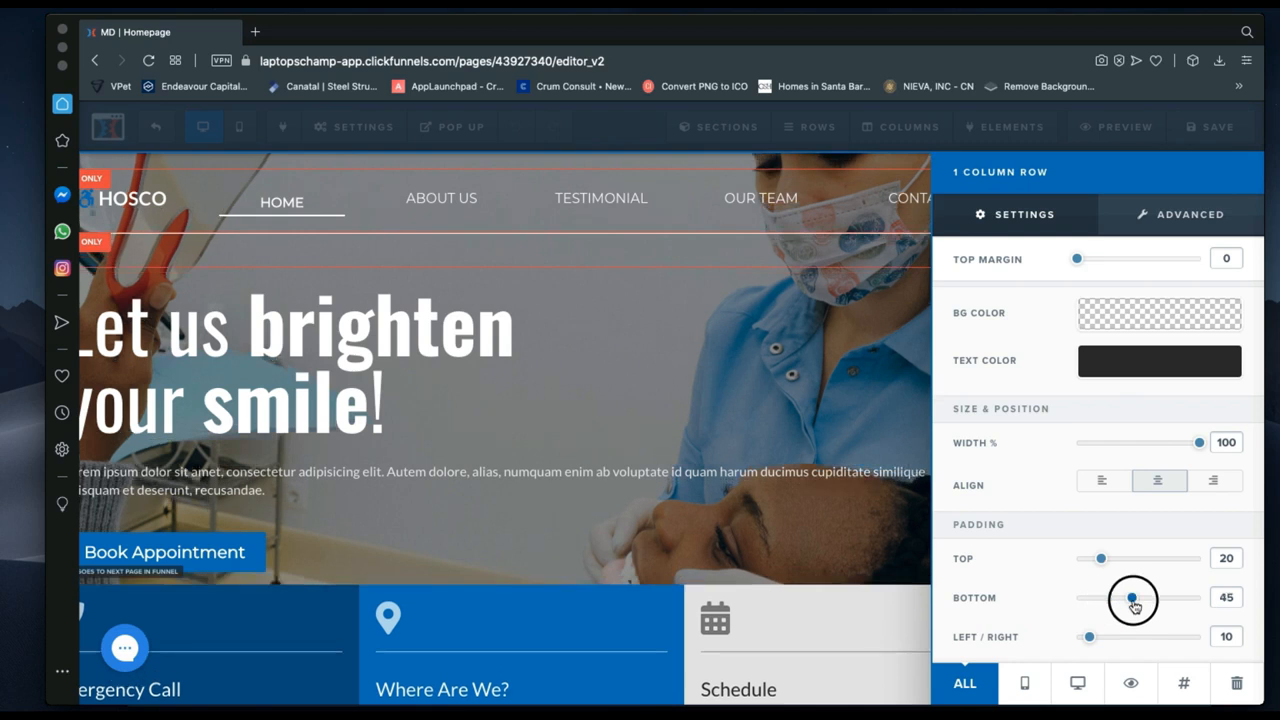
{"action": "left_click_drag", "start_coordinate": [1101, 558], "coordinate": [1114, 561]}
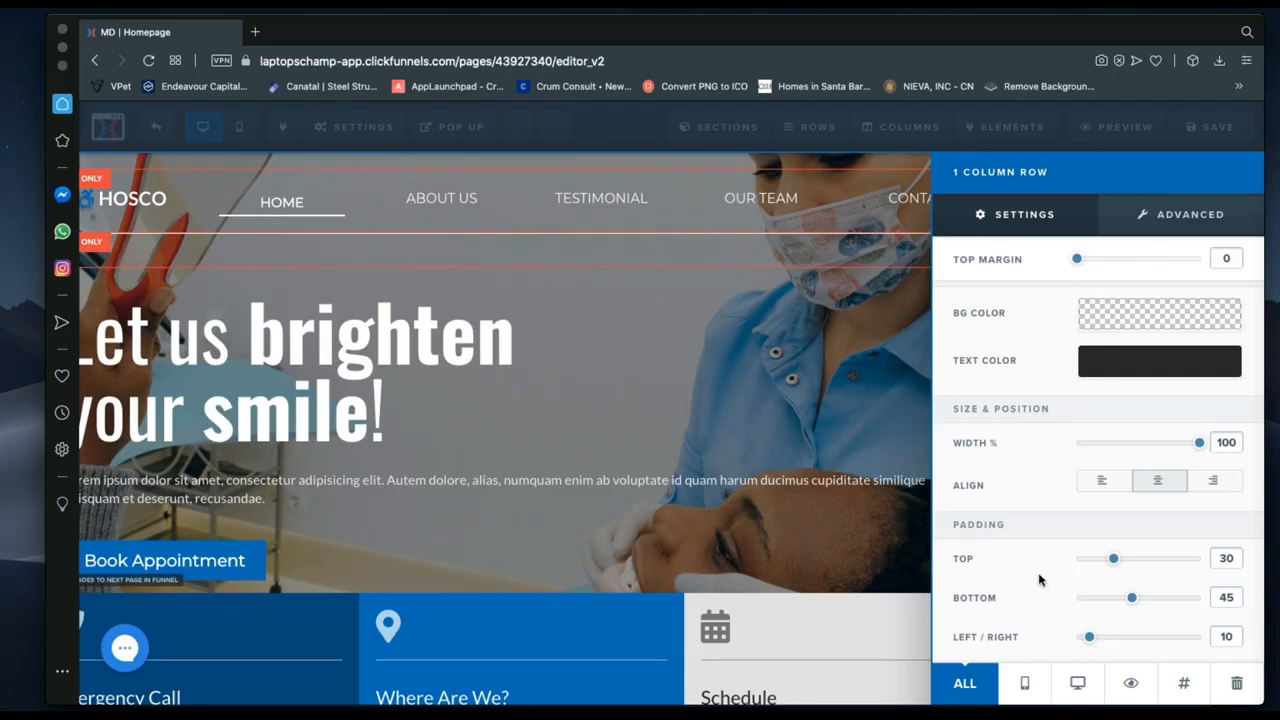
{"action": "left_click", "coordinate": [1030, 686]}
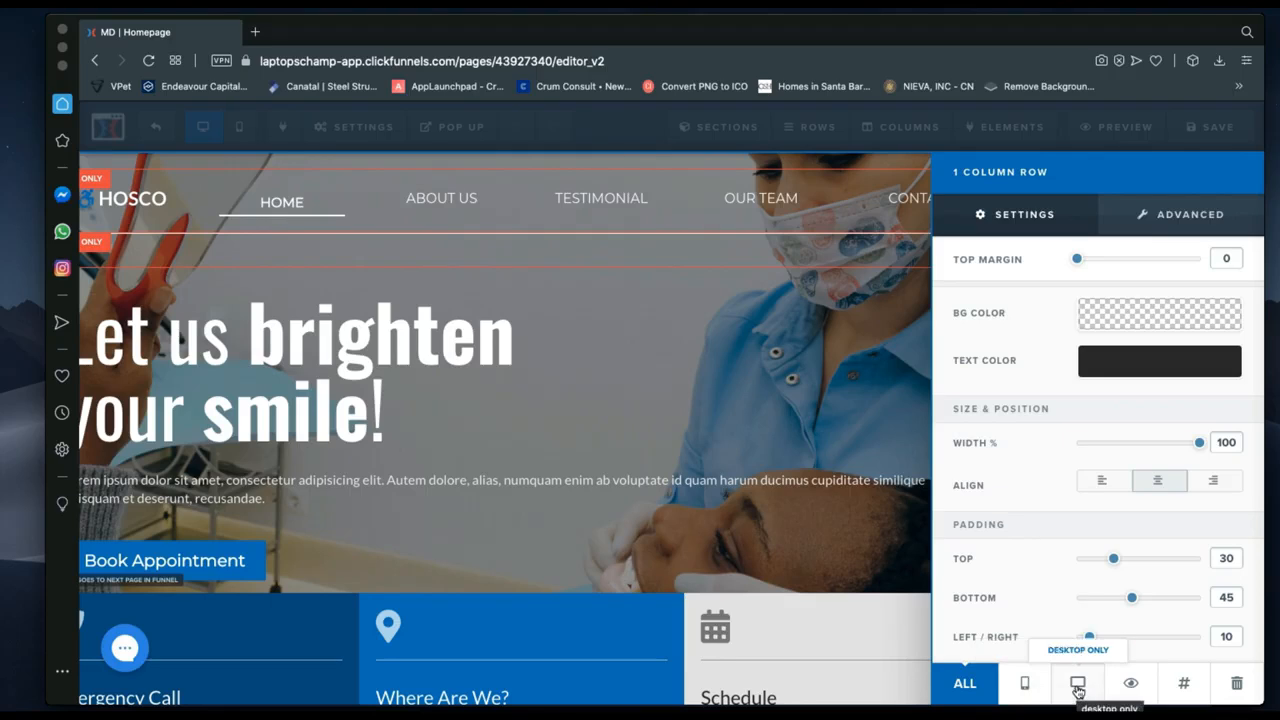
Close the row settings and preview the page on mobile before returning to desktop.
{"action": "left_click", "coordinate": [674, 391]}
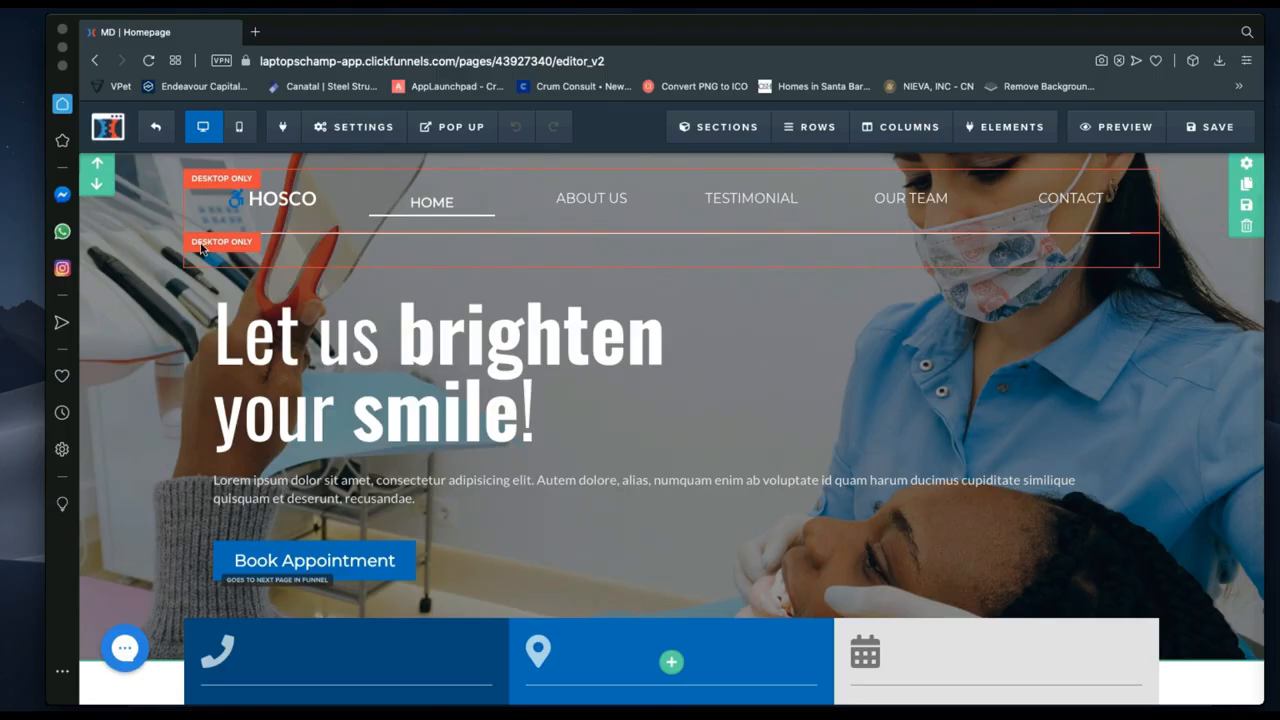
{"action": "left_click", "coordinate": [240, 133]}
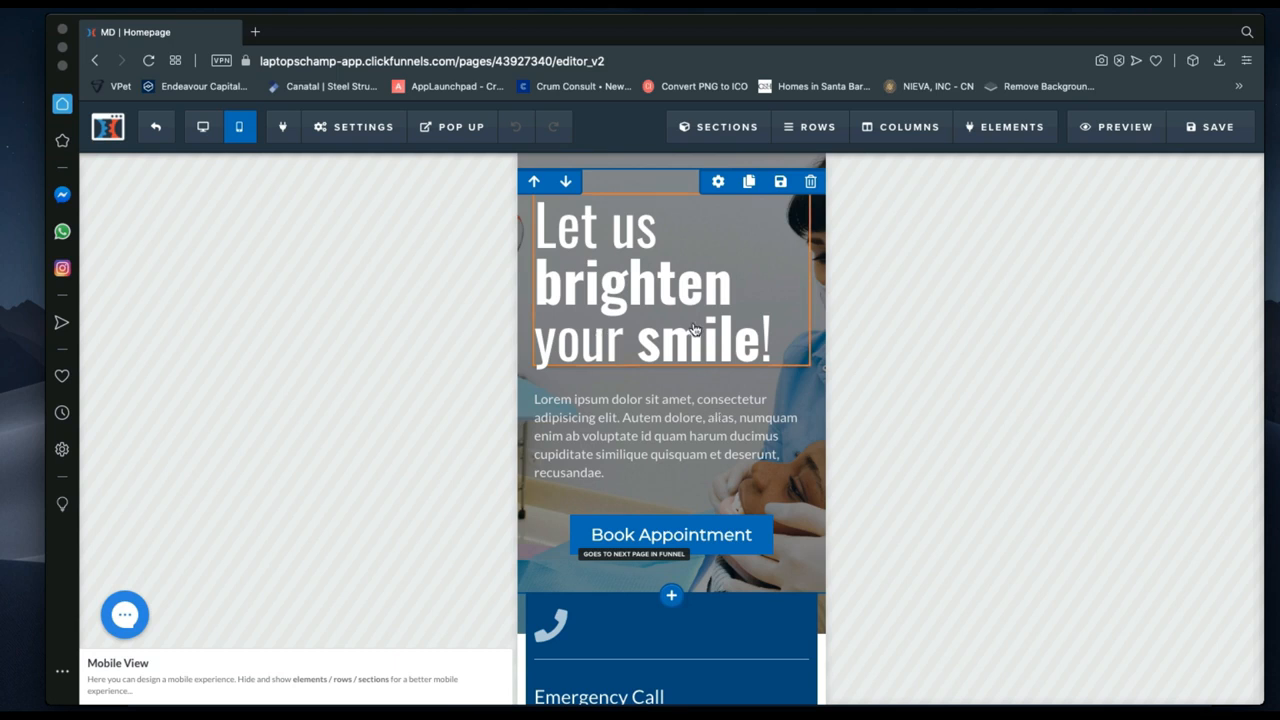
{"action": "left_click", "coordinate": [201, 129]}
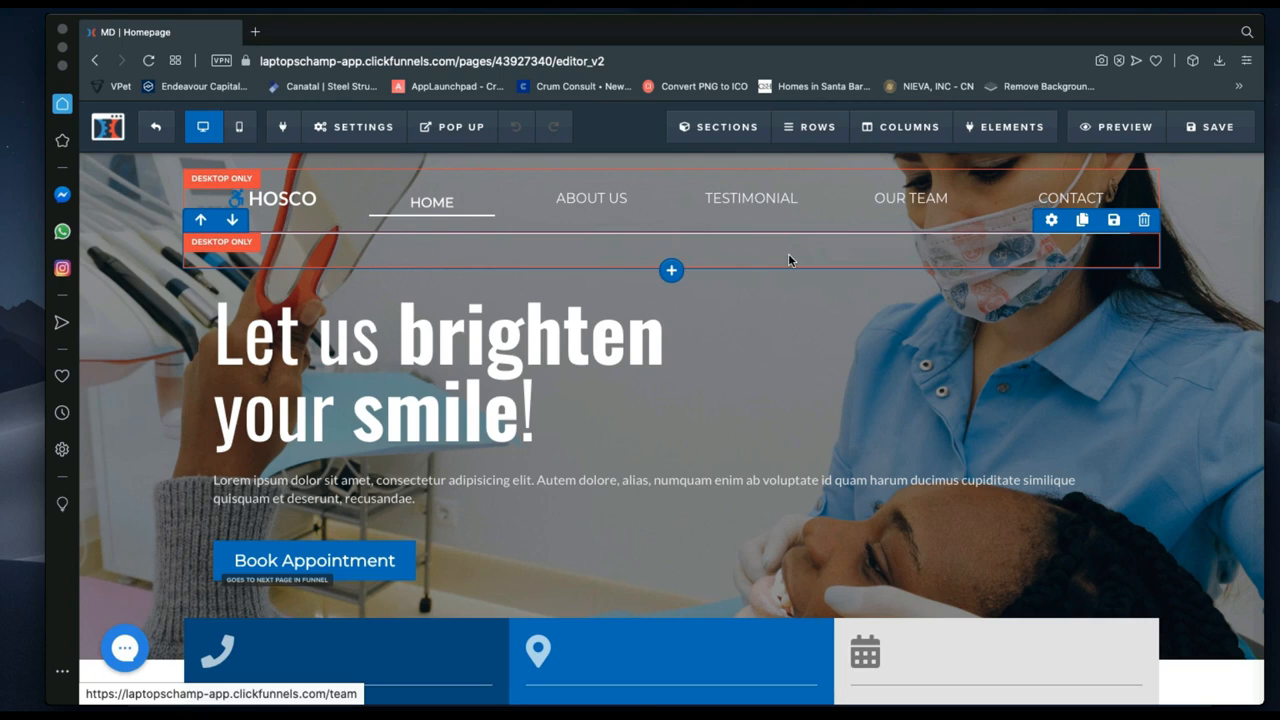
{"action": "left_click", "coordinate": [1049, 221]}
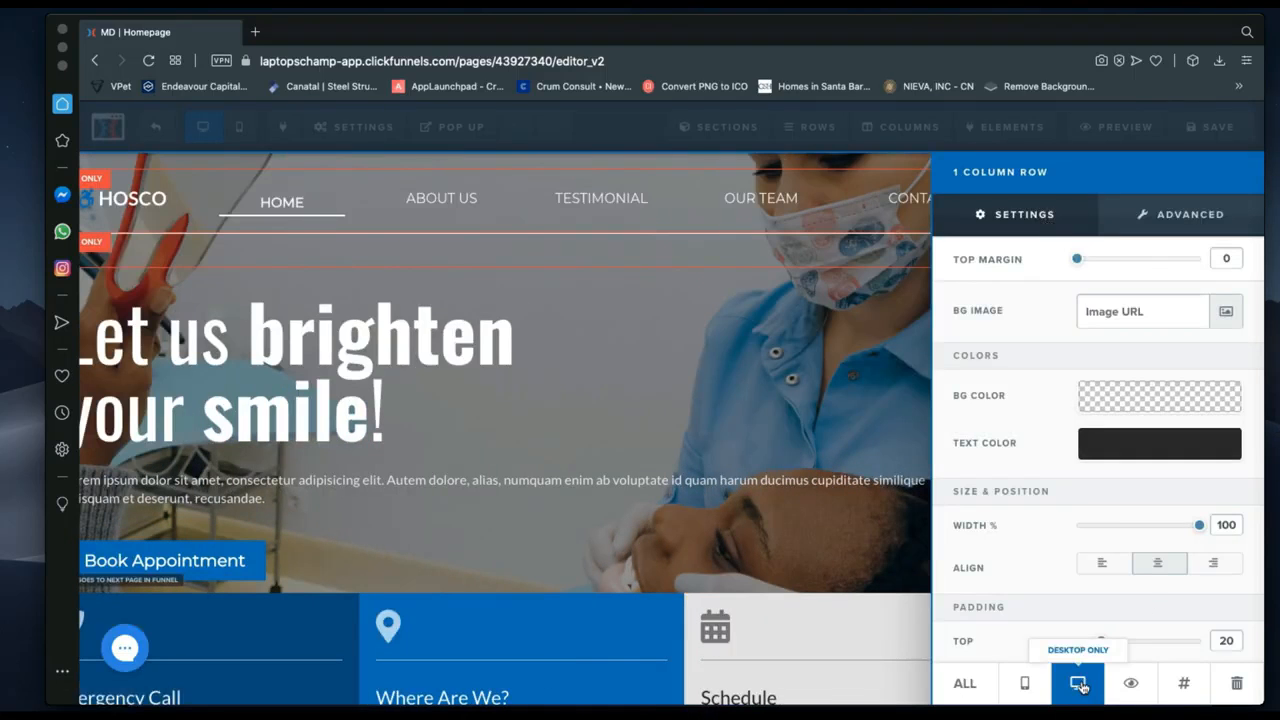
{"action": "left_click", "coordinate": [1021, 686]}
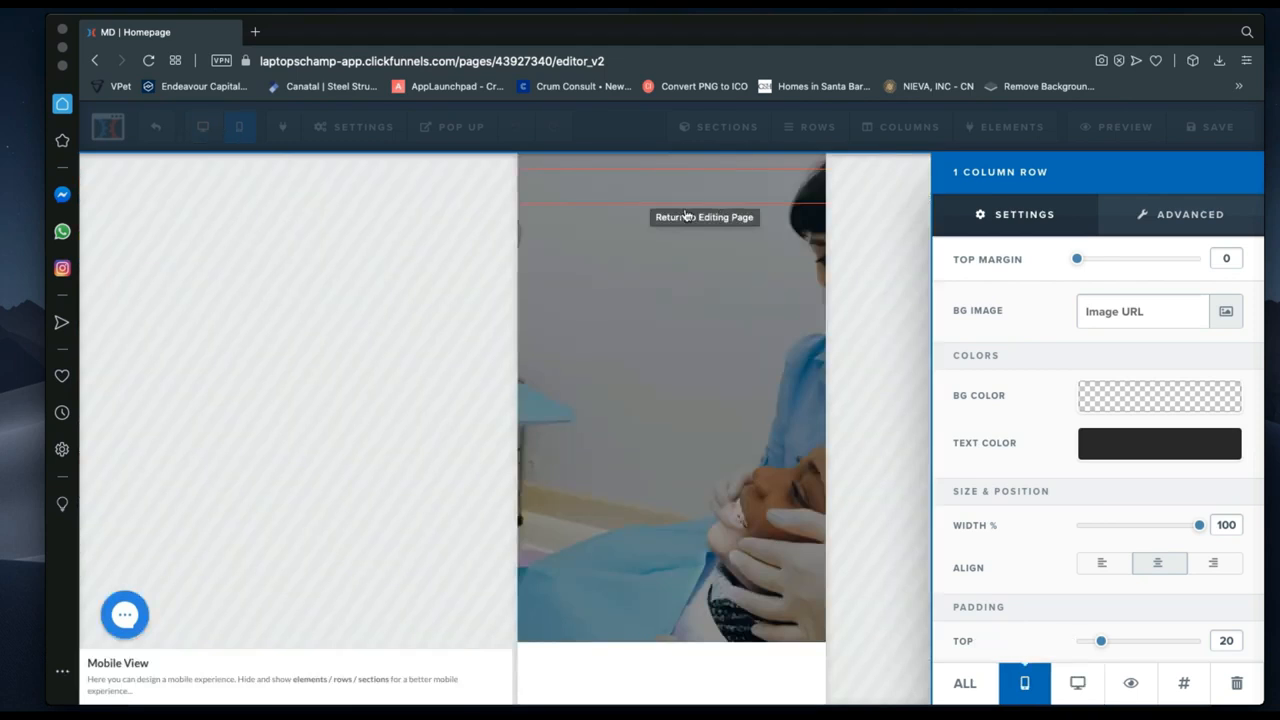
{"action": "left_click", "coordinate": [1078, 686]}
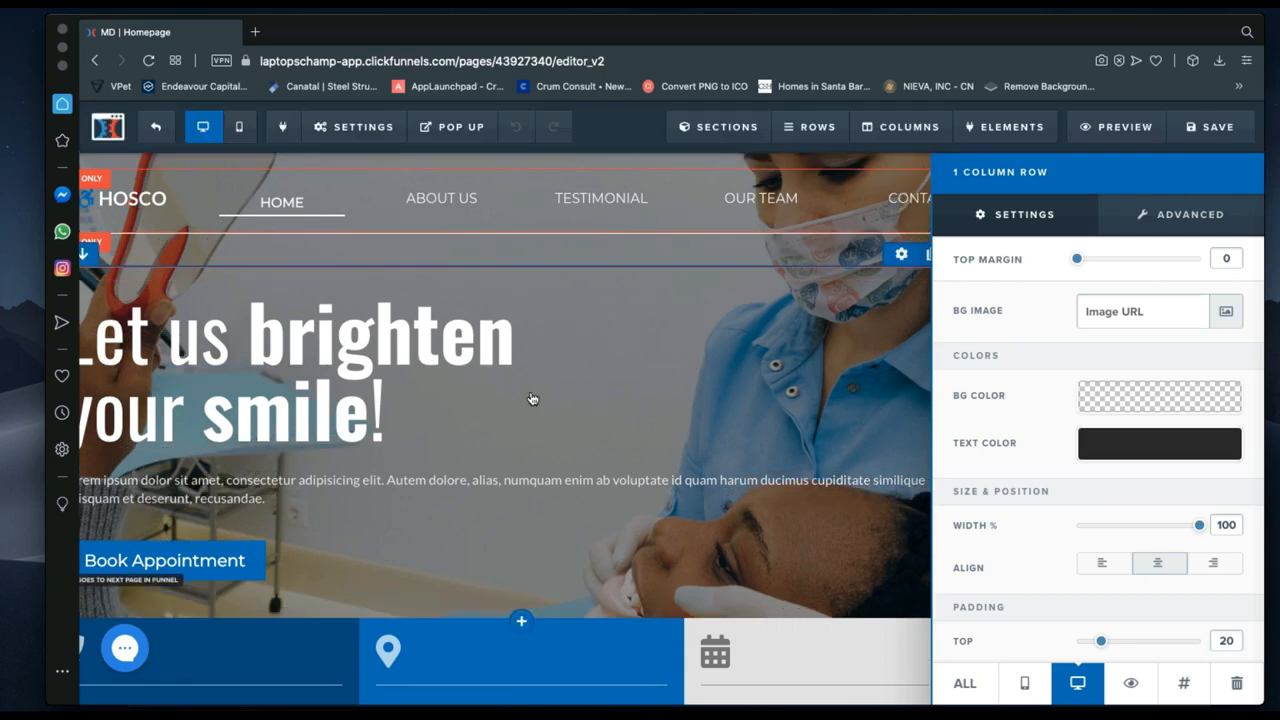
{"action": "left_click", "coordinate": [532, 398]}
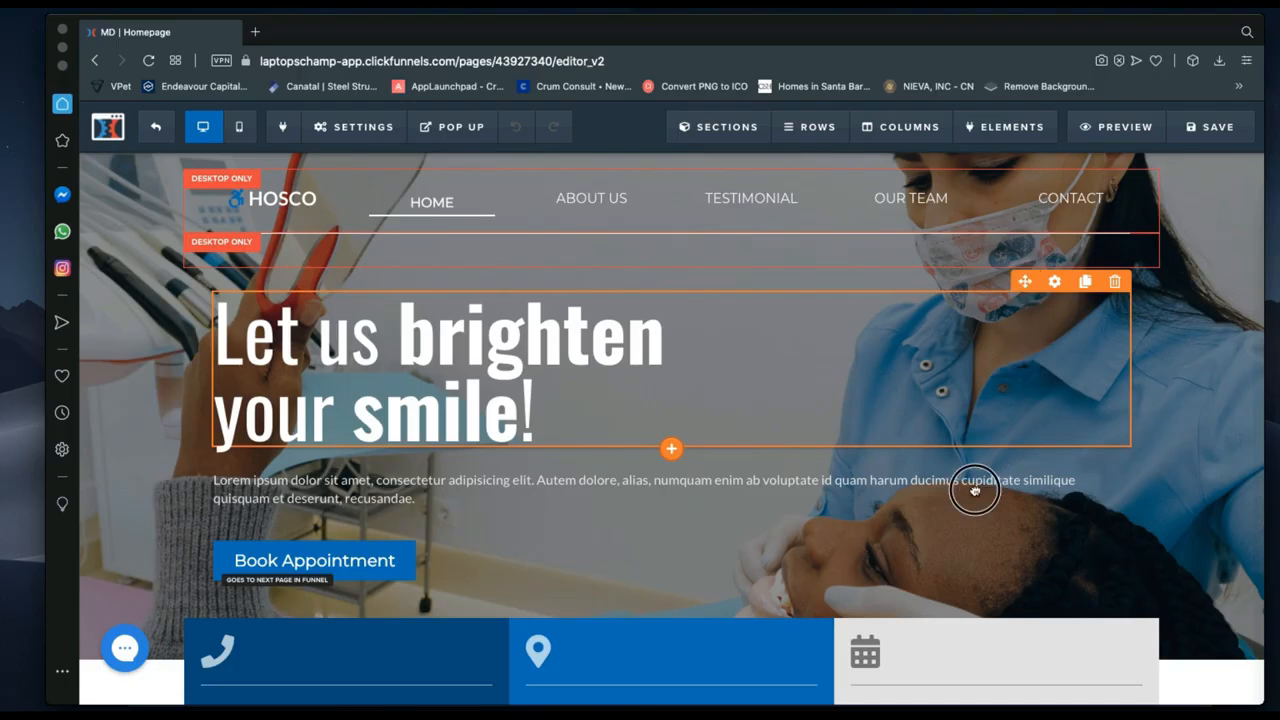
Move the headline below the intro paragraph and back above it, then edit its text.
{"action": "left_click_drag", "start_coordinate": [975, 490], "coordinate": [928, 512]}
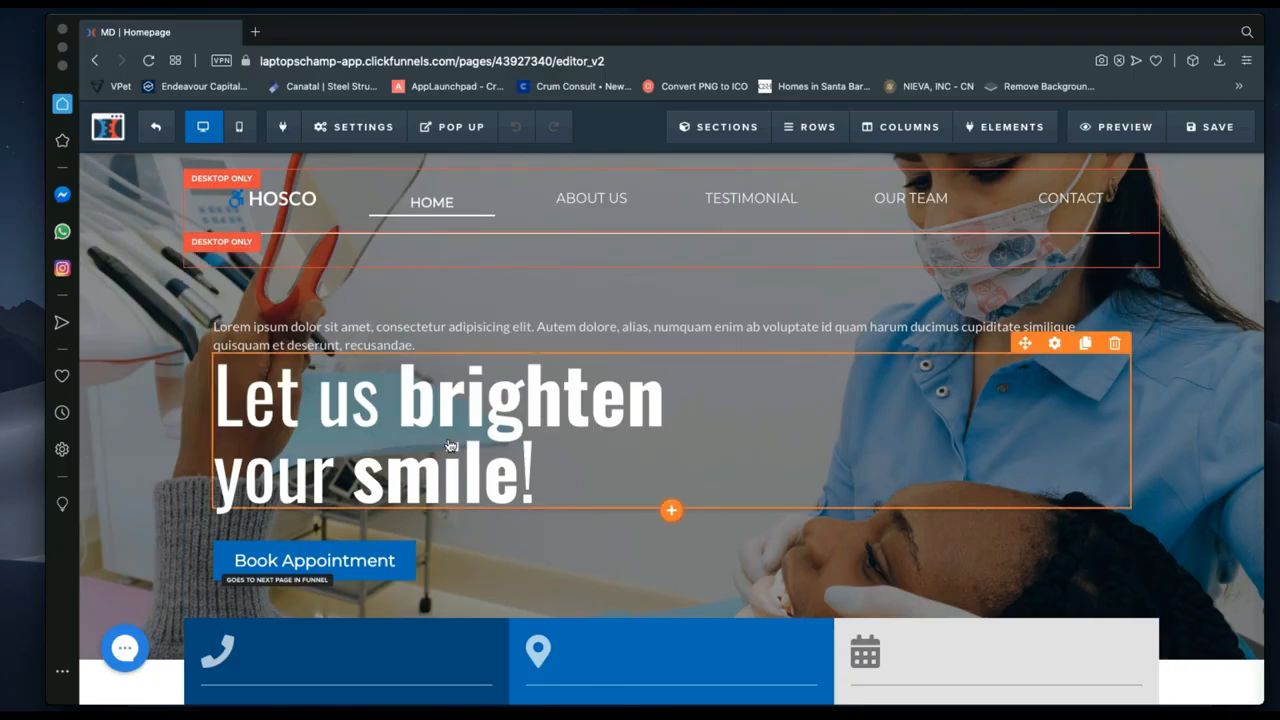
{"action": "left_click_drag", "start_coordinate": [451, 445], "coordinate": [544, 318]}
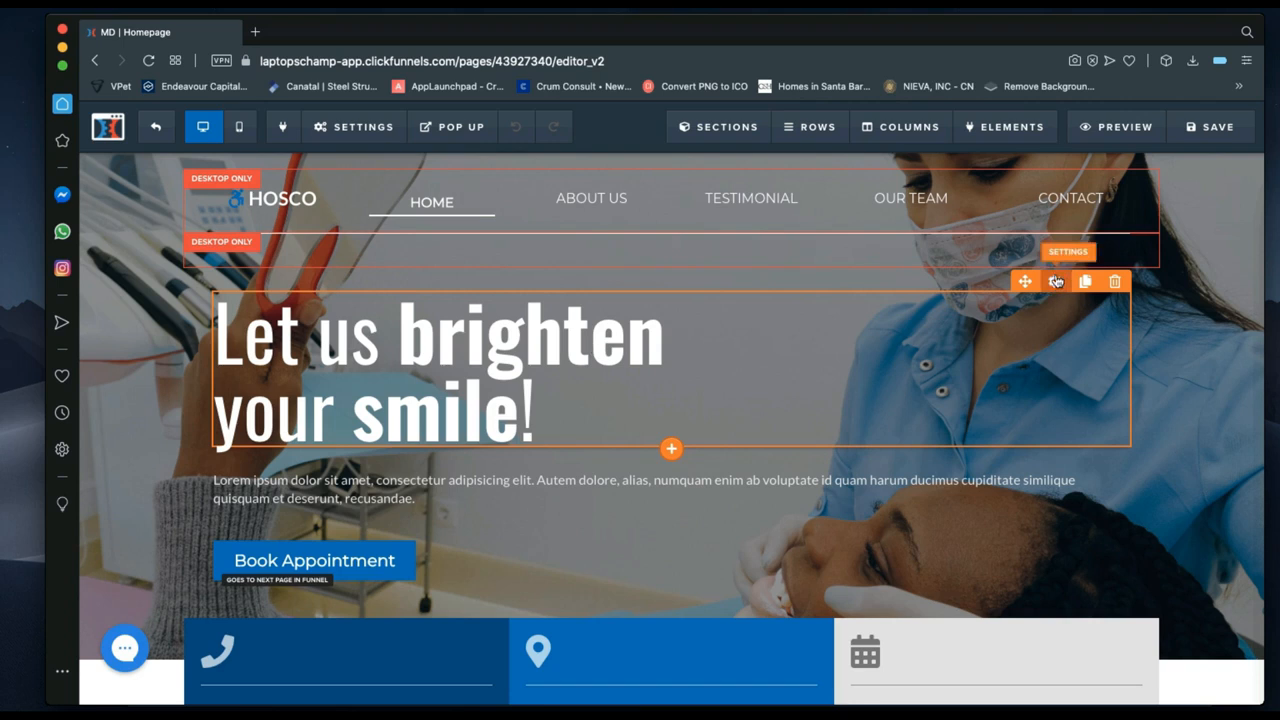
{"action": "left_click", "coordinate": [498, 378]}
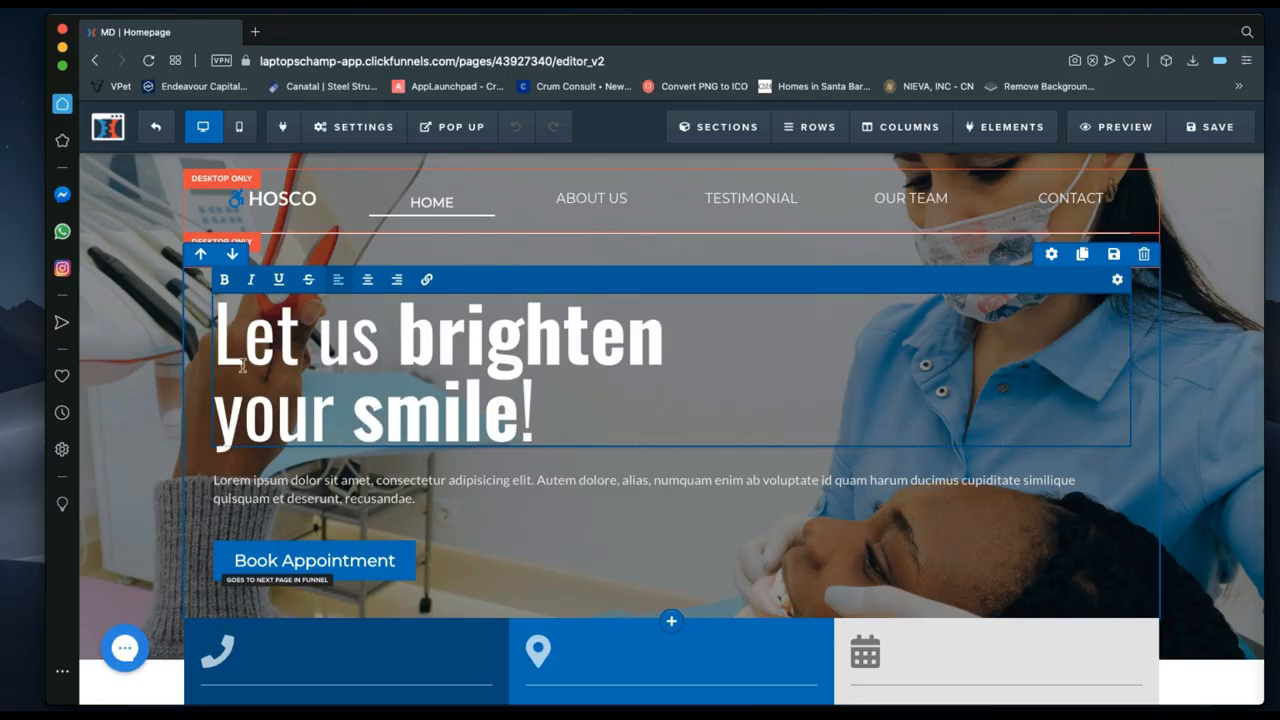
Insert ' Now' before the headline's exclamation mark and save the homepage.
{"action": "left_click", "coordinate": [519, 407]}
{"action": "key", "text": "Left"}
{"action": "type", "text": "NOw"}
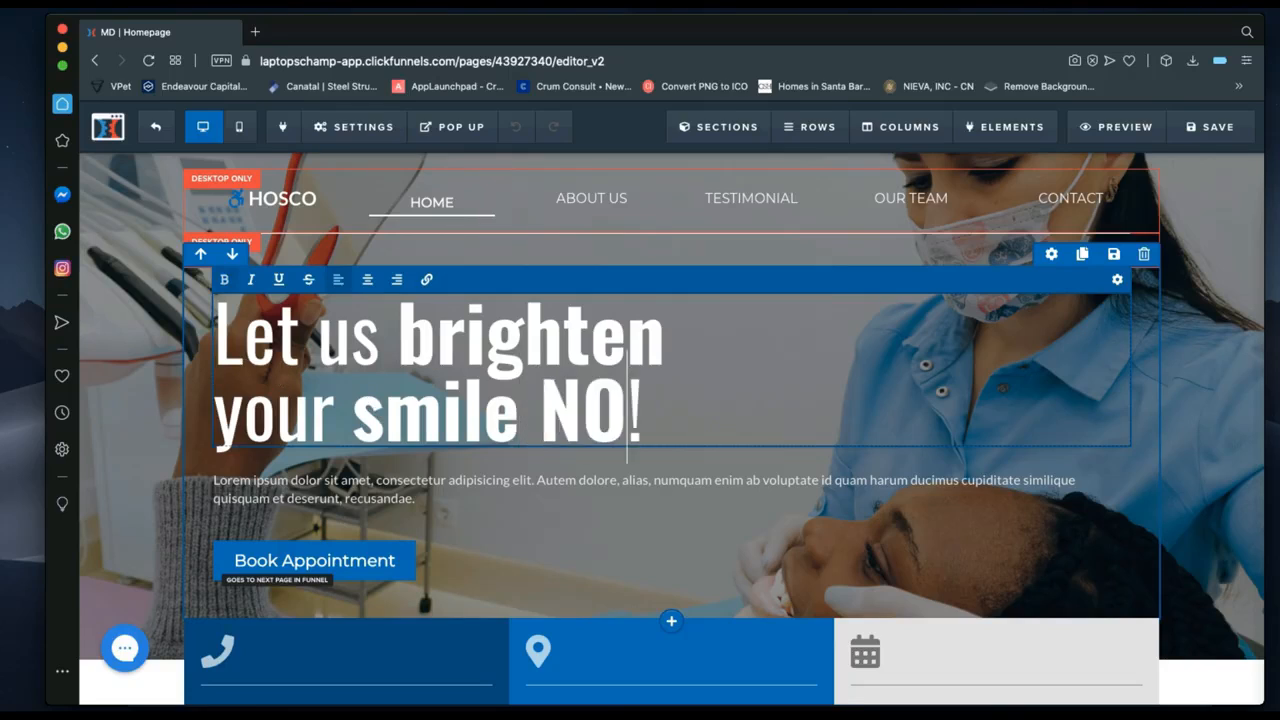
{"action": "key", "text": "BackSpace"}
{"action": "key", "text": "BackSpace"}
{"action": "type", "text": "ow"}
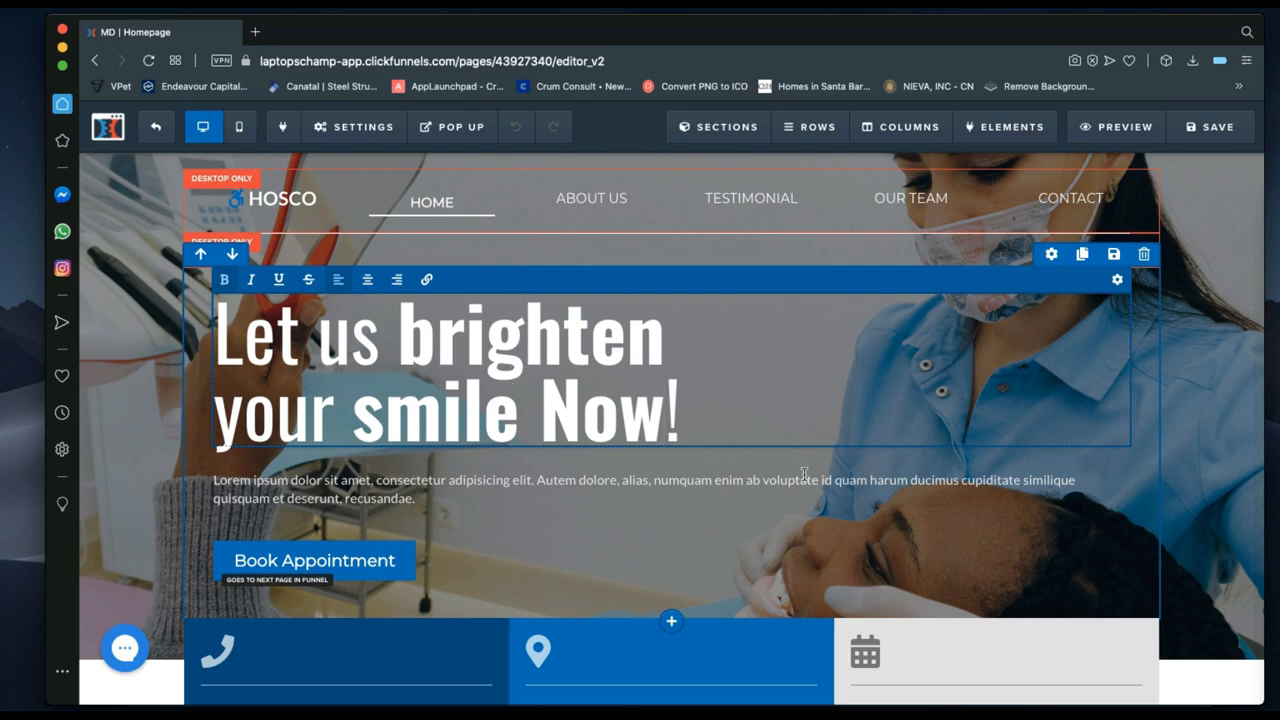
{"action": "left_click", "coordinate": [1207, 412]}
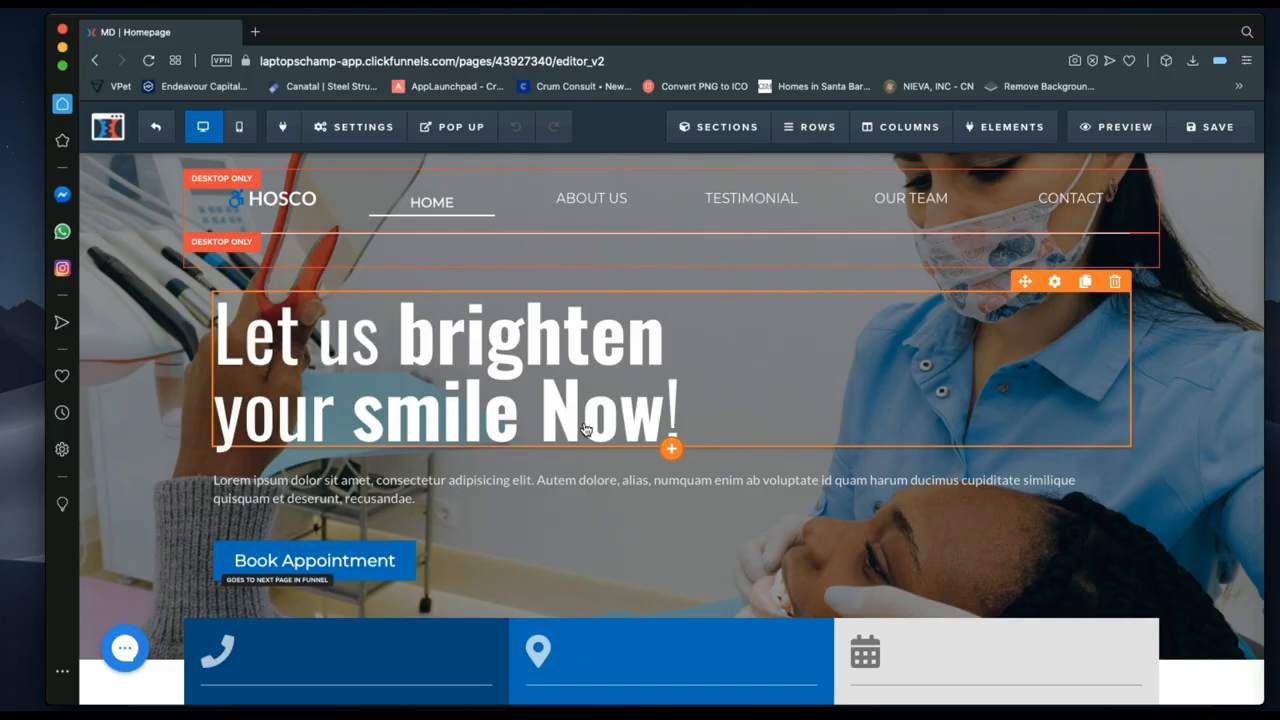
{"action": "left_click", "coordinate": [1220, 127]}
Remove the bold from 'Now' and from 'brighten your smile' in the headline.
{"action": "left_click", "coordinate": [590, 382]}
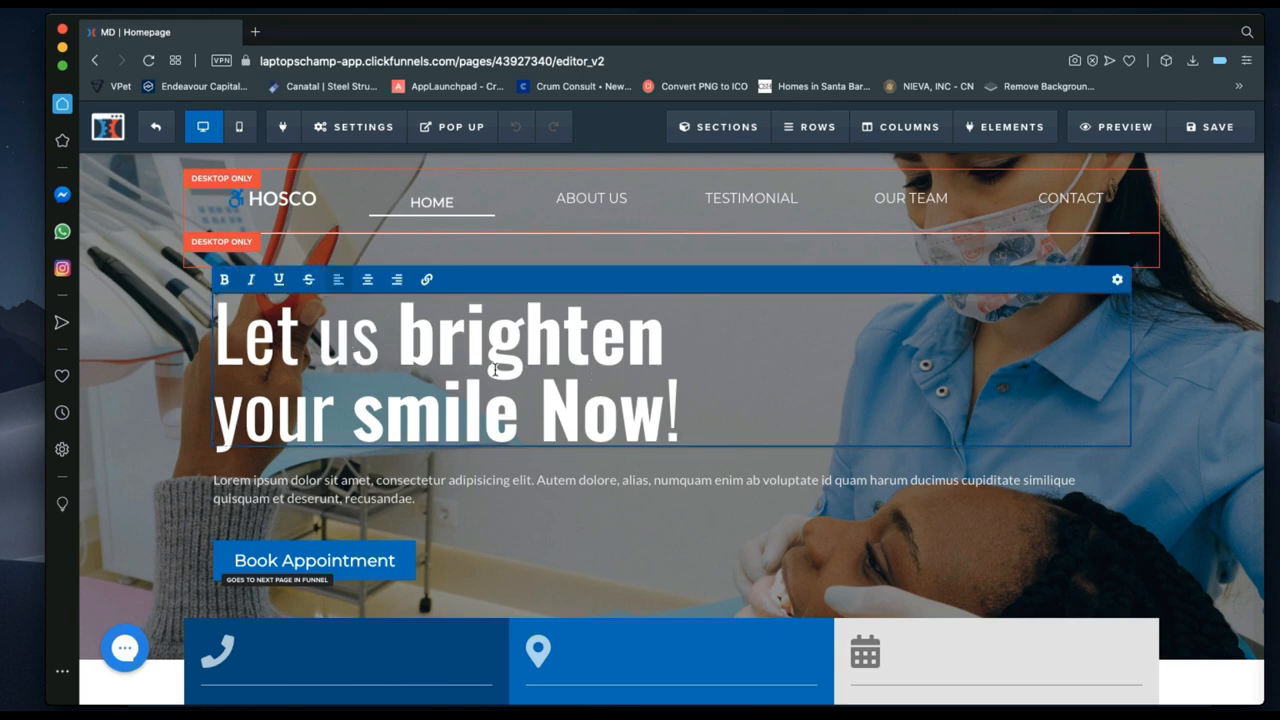
{"action": "left_click_drag", "start_coordinate": [666, 411], "coordinate": [549, 403]}
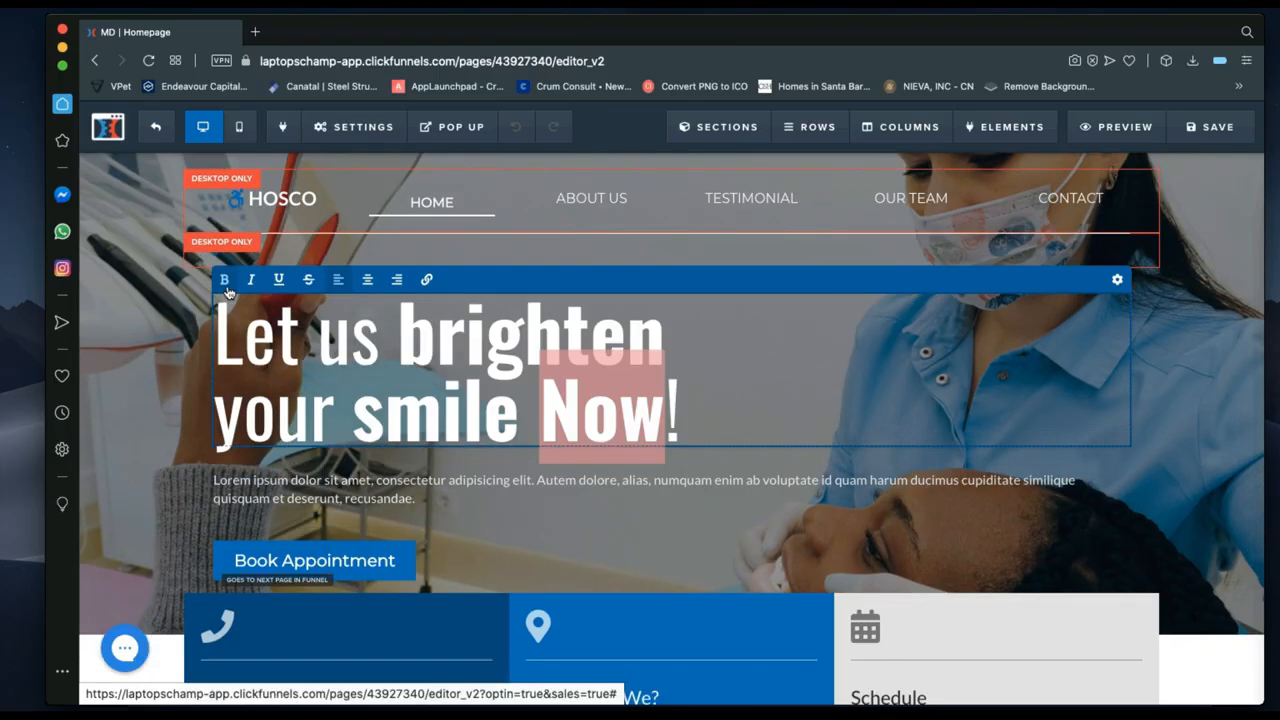
{"action": "left_click", "coordinate": [226, 287]}
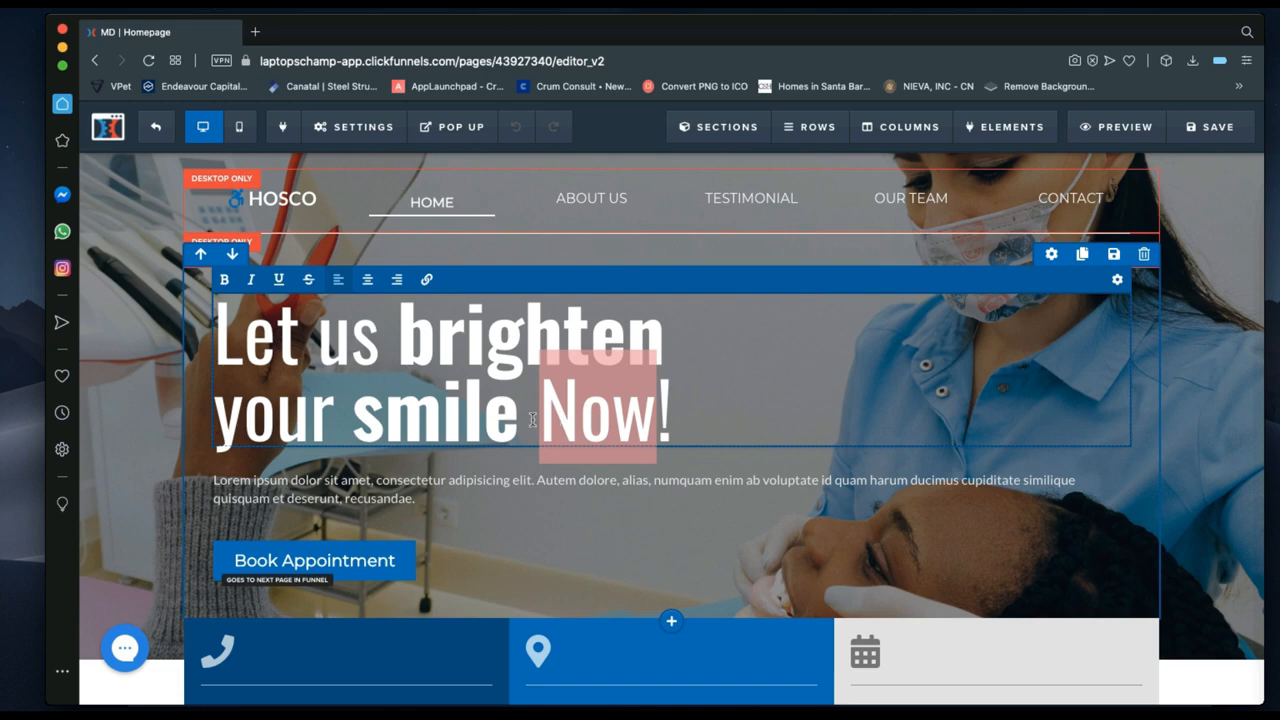
{"action": "left_click_drag", "start_coordinate": [521, 421], "coordinate": [397, 335]}
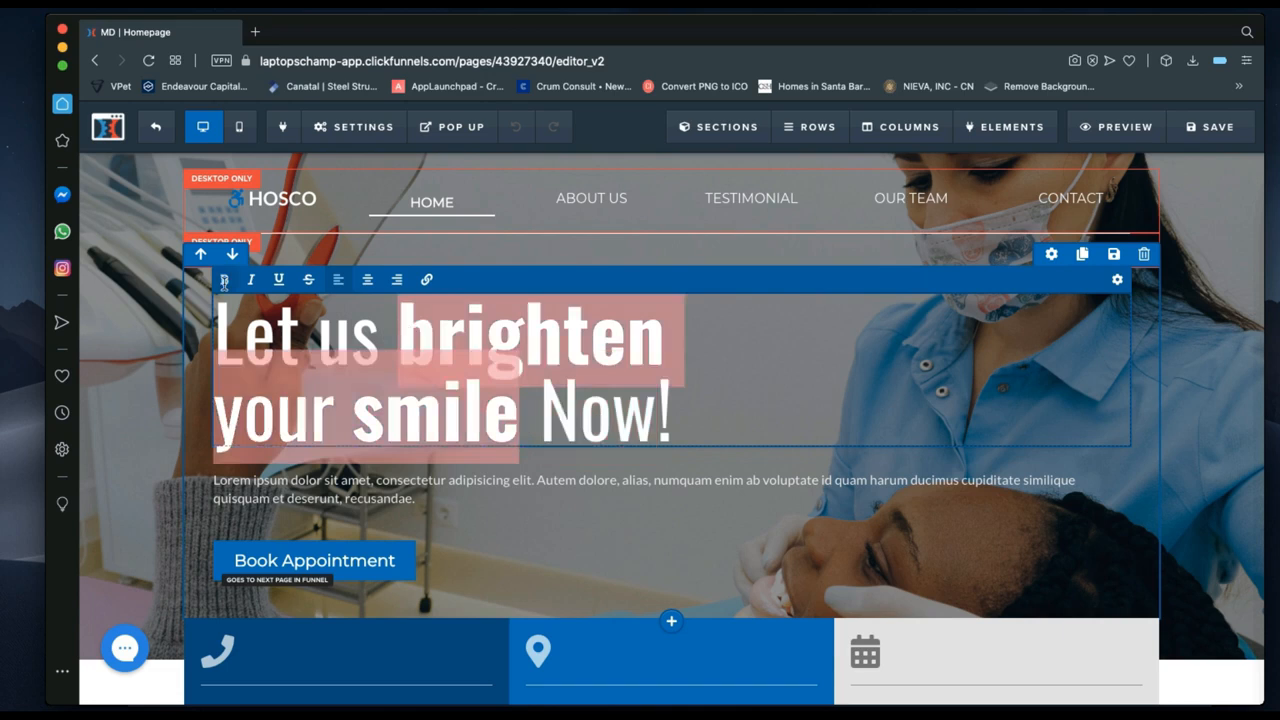
{"action": "left_click", "coordinate": [227, 286]}
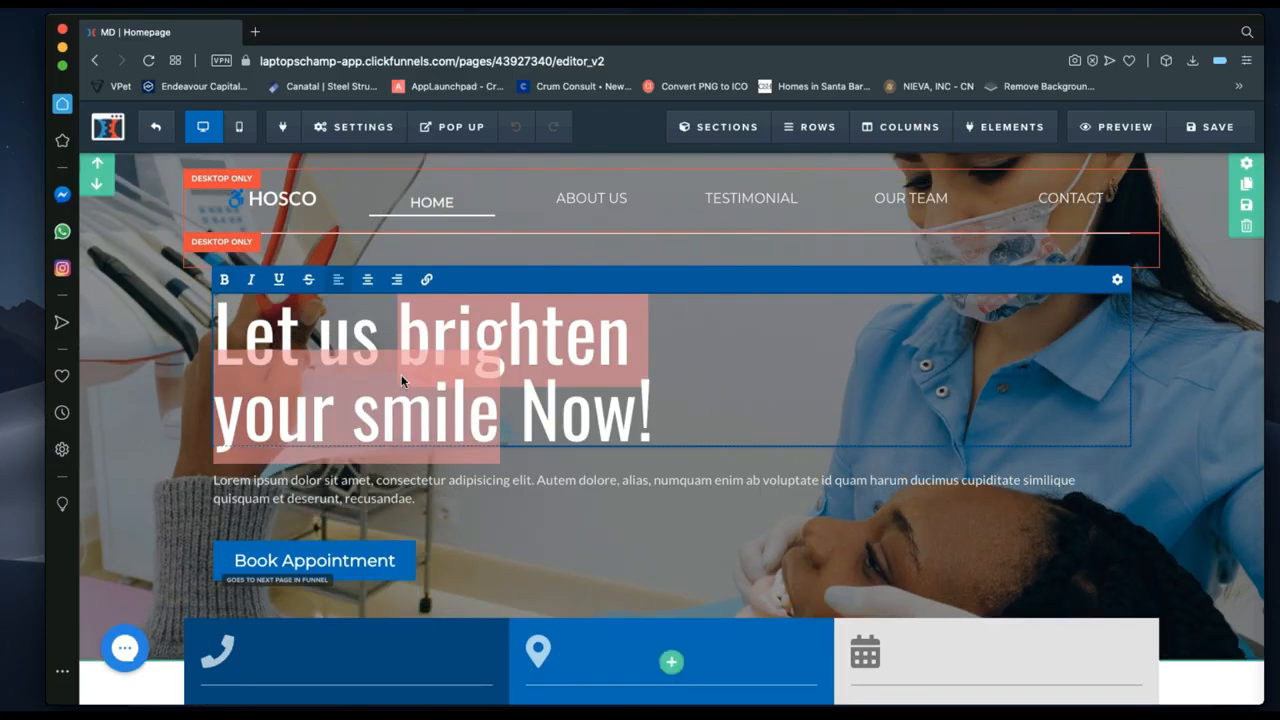
{"action": "left_click", "coordinate": [530, 405]}
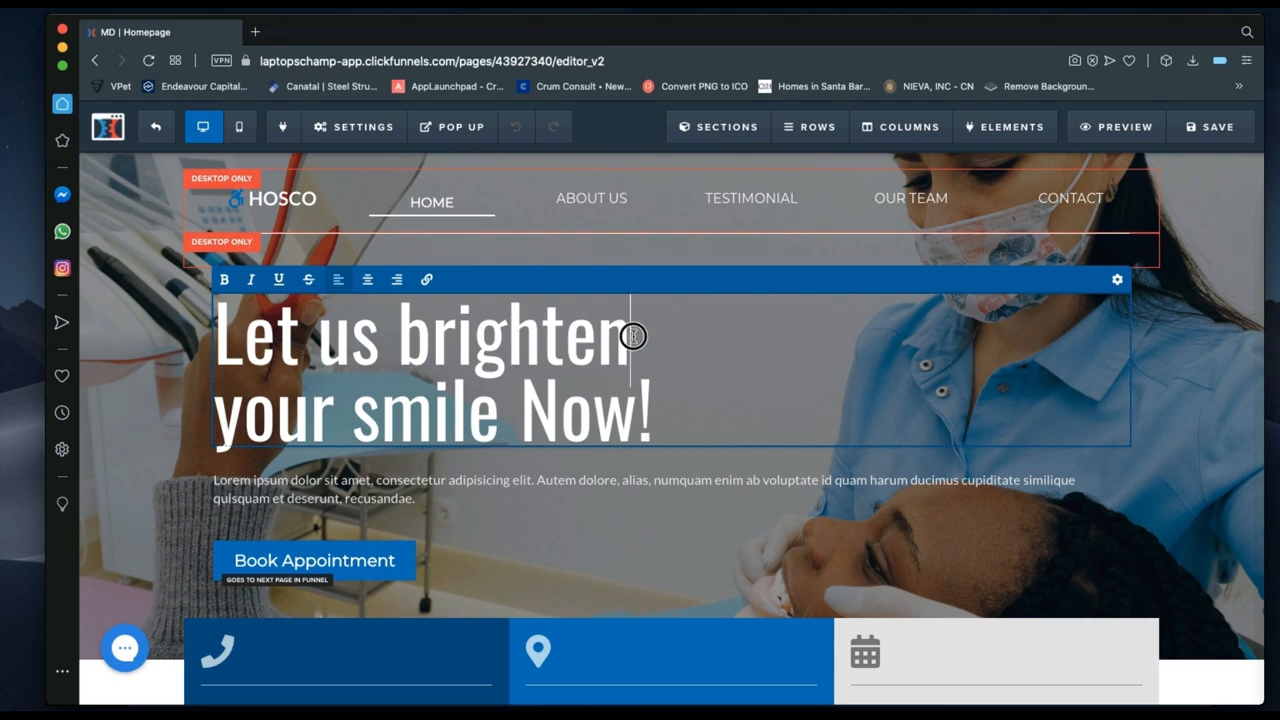
Bold 'brighten' and 'smile', then delete 'Now' and its space from the headline.
{"action": "left_click_drag", "start_coordinate": [634, 336], "coordinate": [396, 337]}
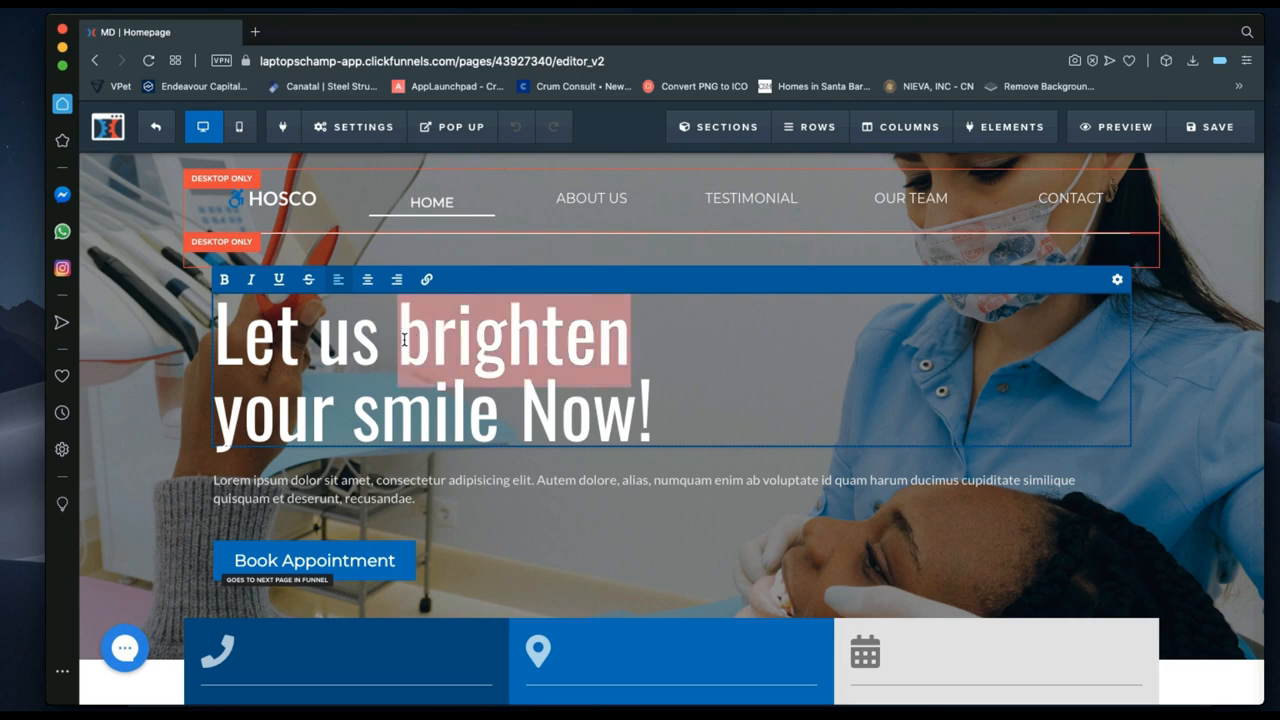
{"action": "left_click", "coordinate": [225, 282]}
{"action": "left_click_drag", "start_coordinate": [500, 412], "coordinate": [356, 398]}
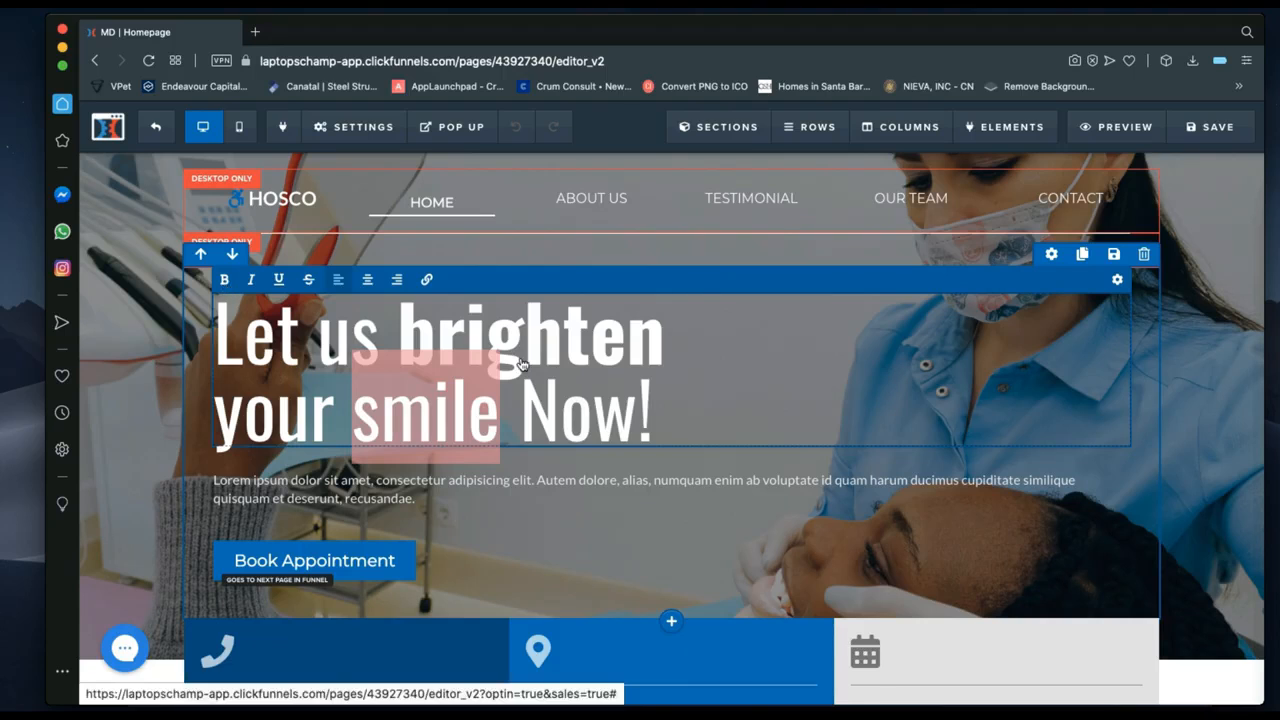
{"action": "left_click", "coordinate": [639, 408]}
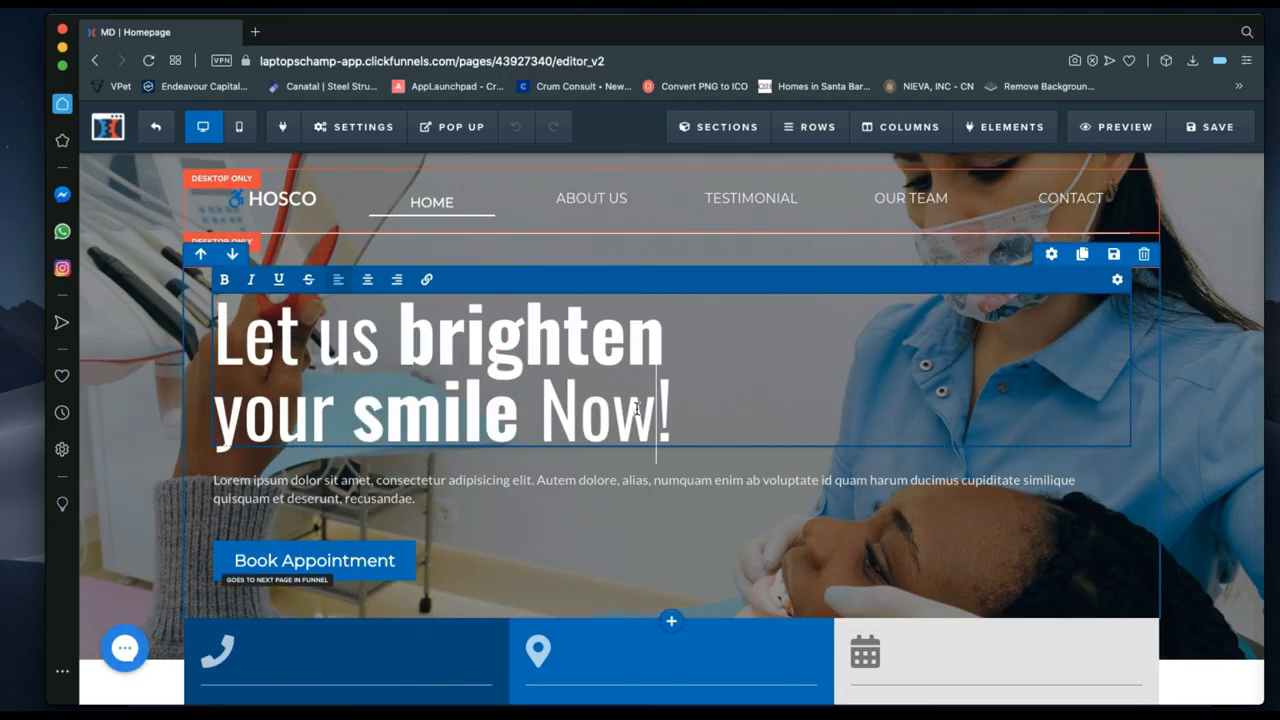
{"action": "key", "text": "BackSpace"}
{"action": "key", "text": "BackSpace"}
{"action": "key", "text": "BackSpace"}
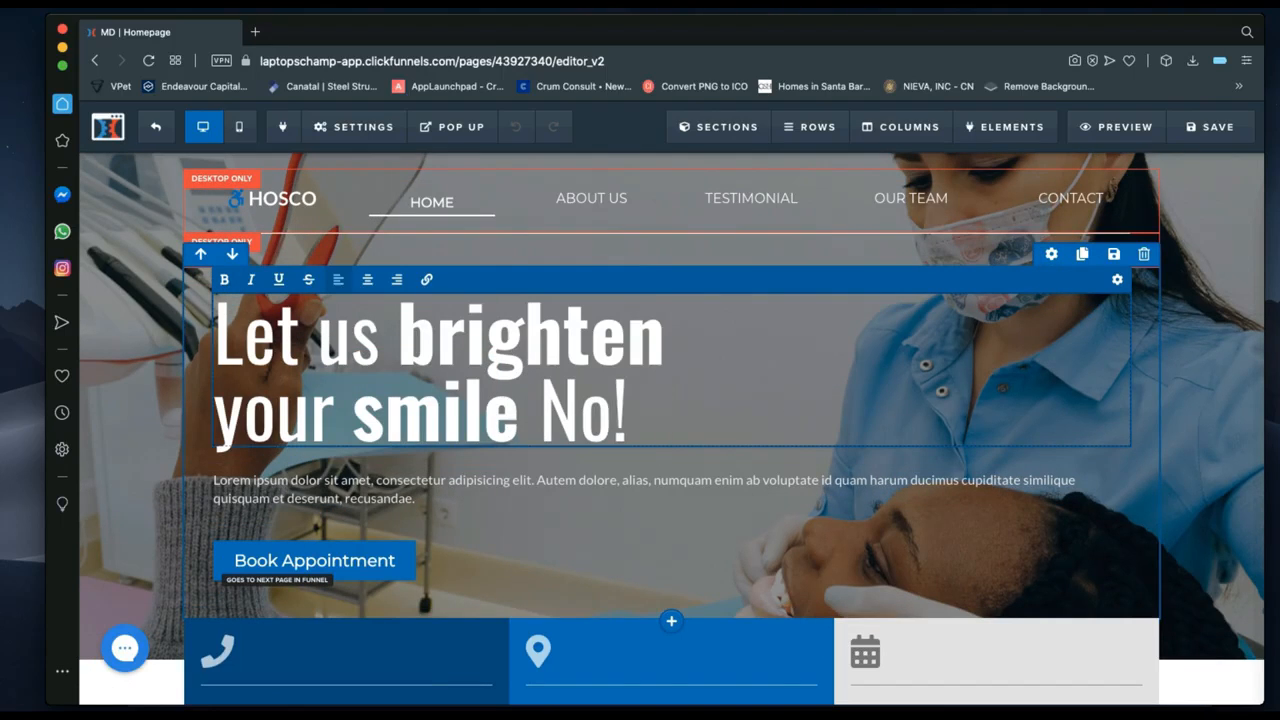
{"action": "key", "text": "BackSpace"}
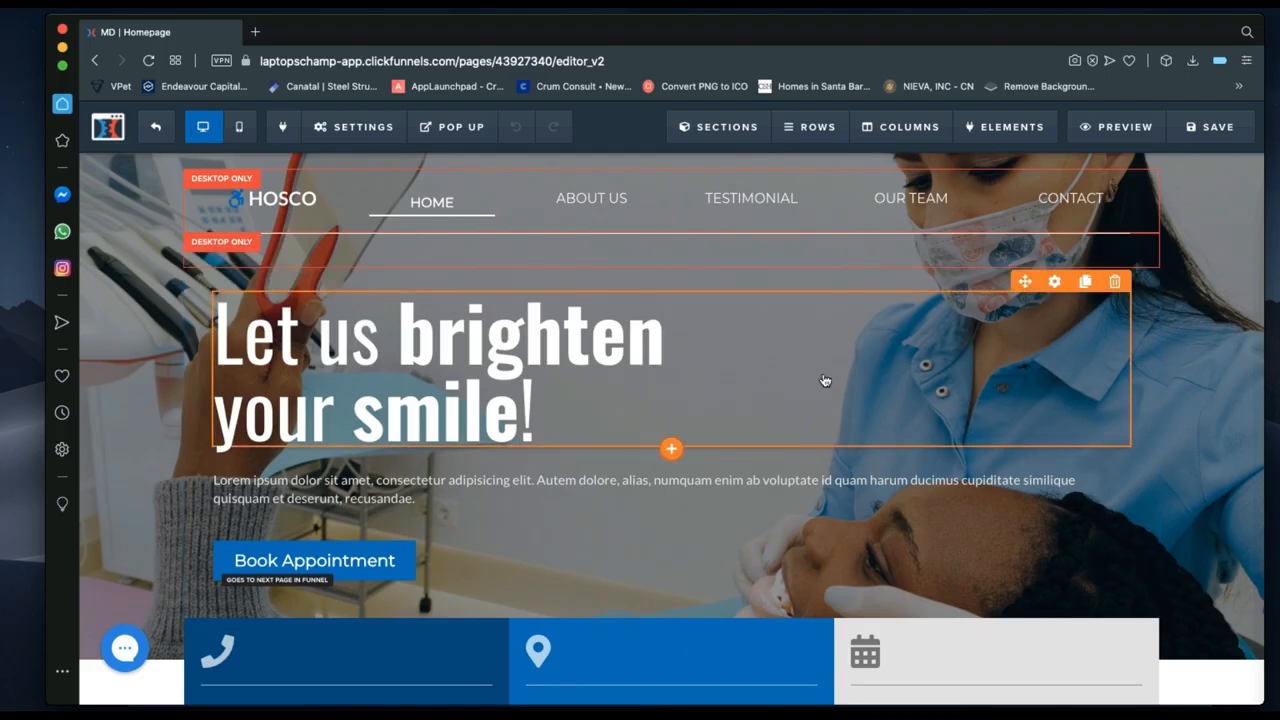
Open the hero headline's settings, showing Oswald font at size 92 and 68px on mobile.
{"action": "left_click", "coordinate": [1055, 282]}
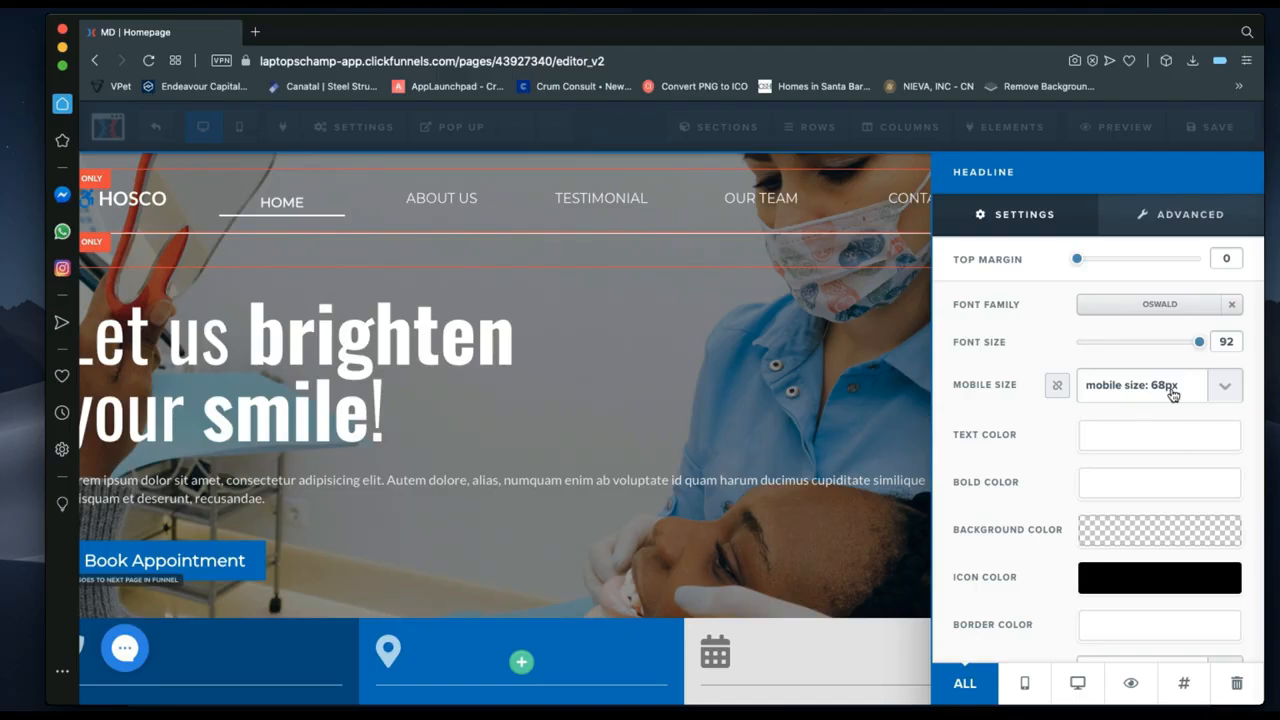
{"action": "left_click", "coordinate": [1155, 312]}
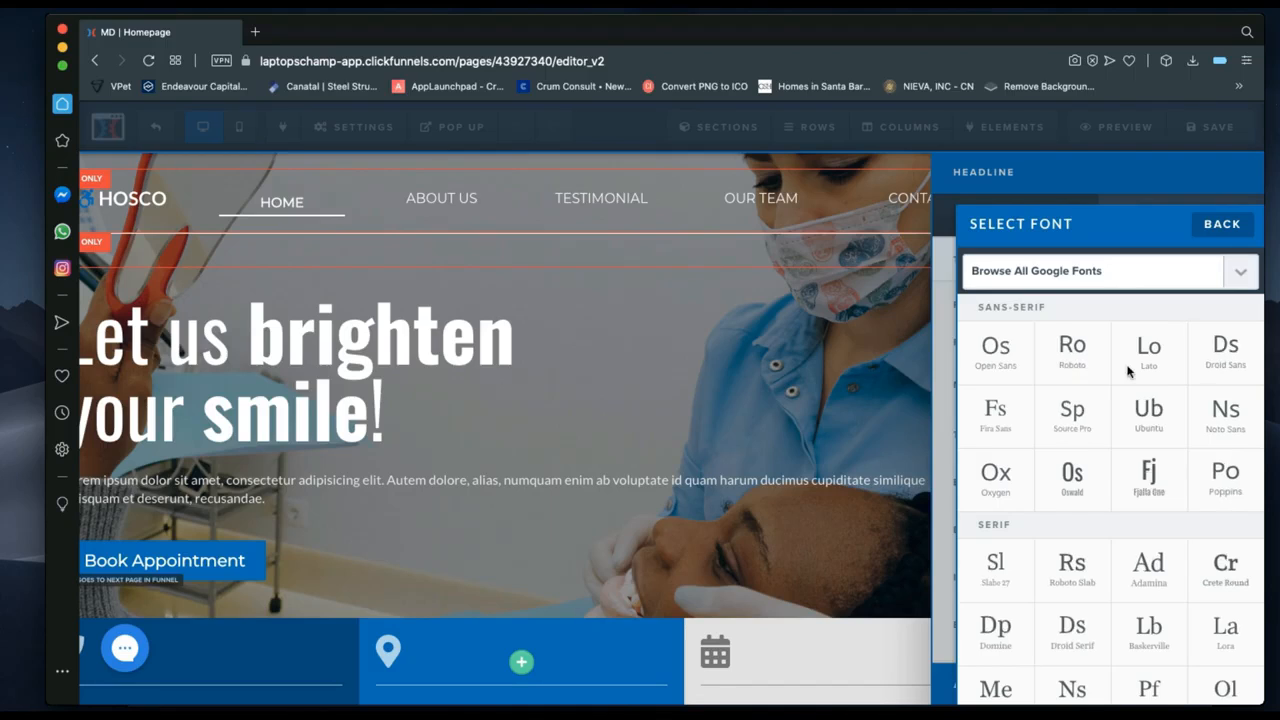
{"action": "left_click", "coordinate": [1070, 412]}
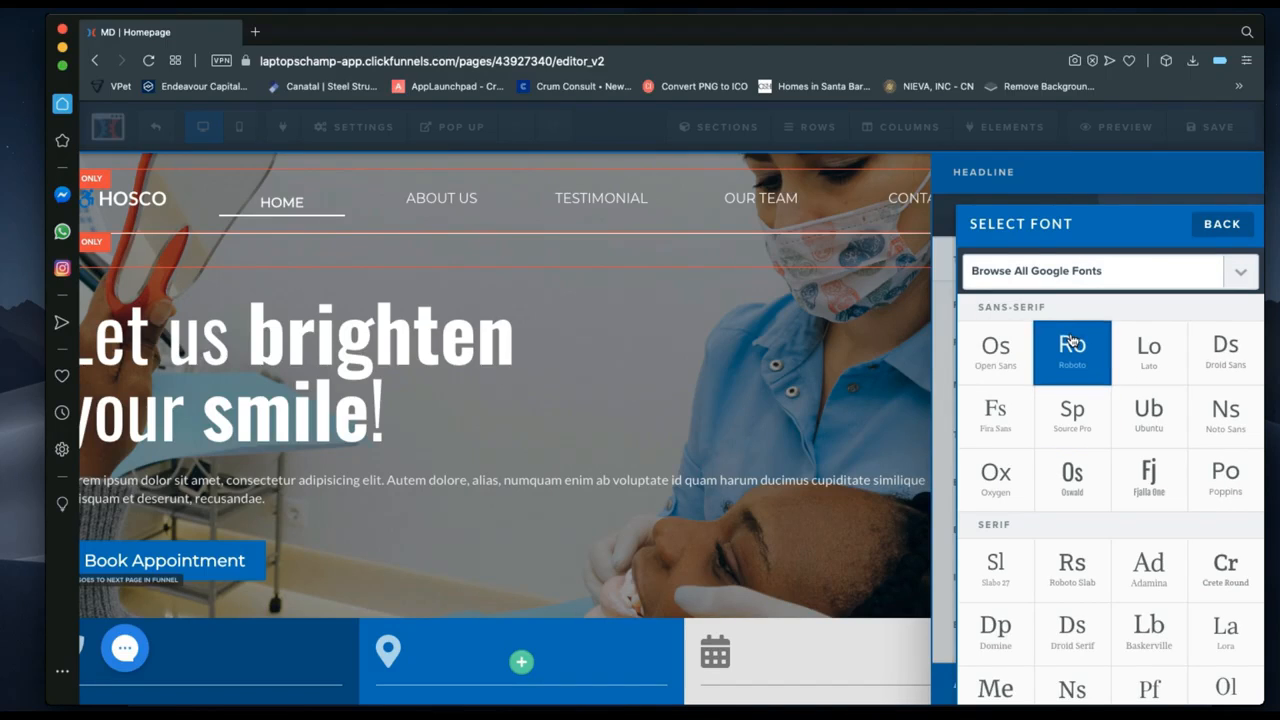
{"action": "left_click", "coordinate": [1228, 224]}
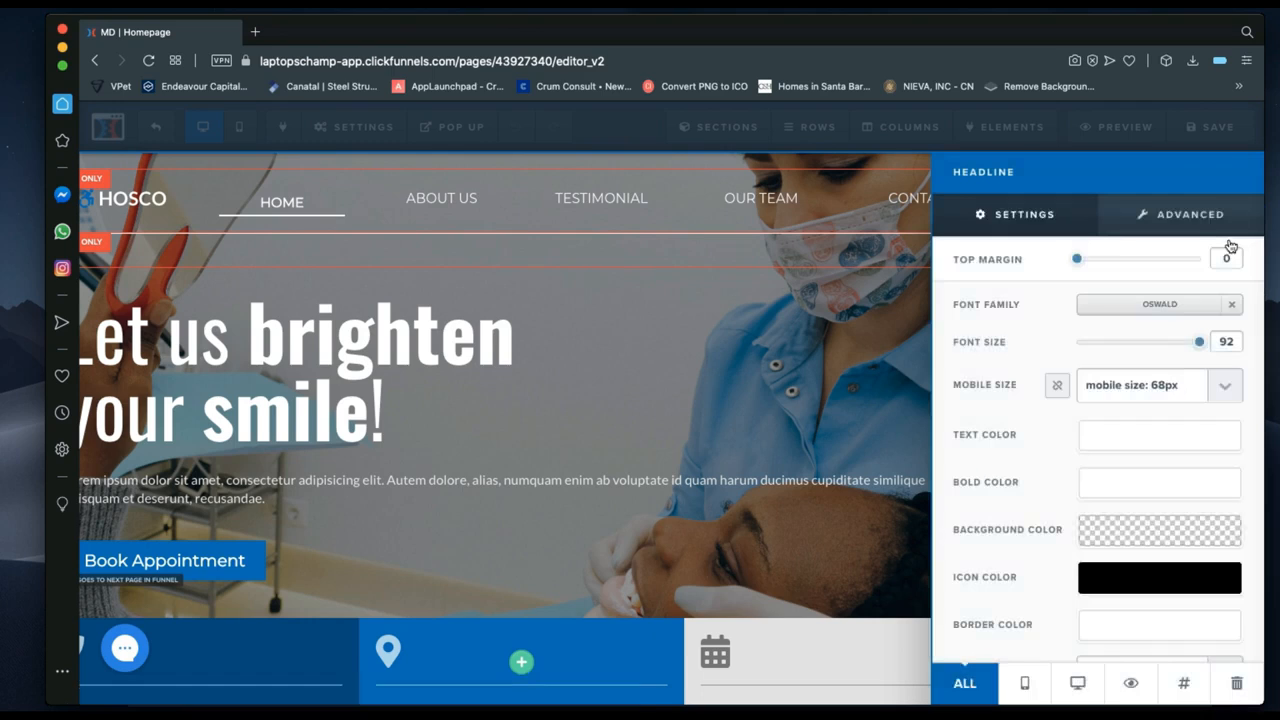
{"action": "left_click", "coordinate": [1161, 310]}
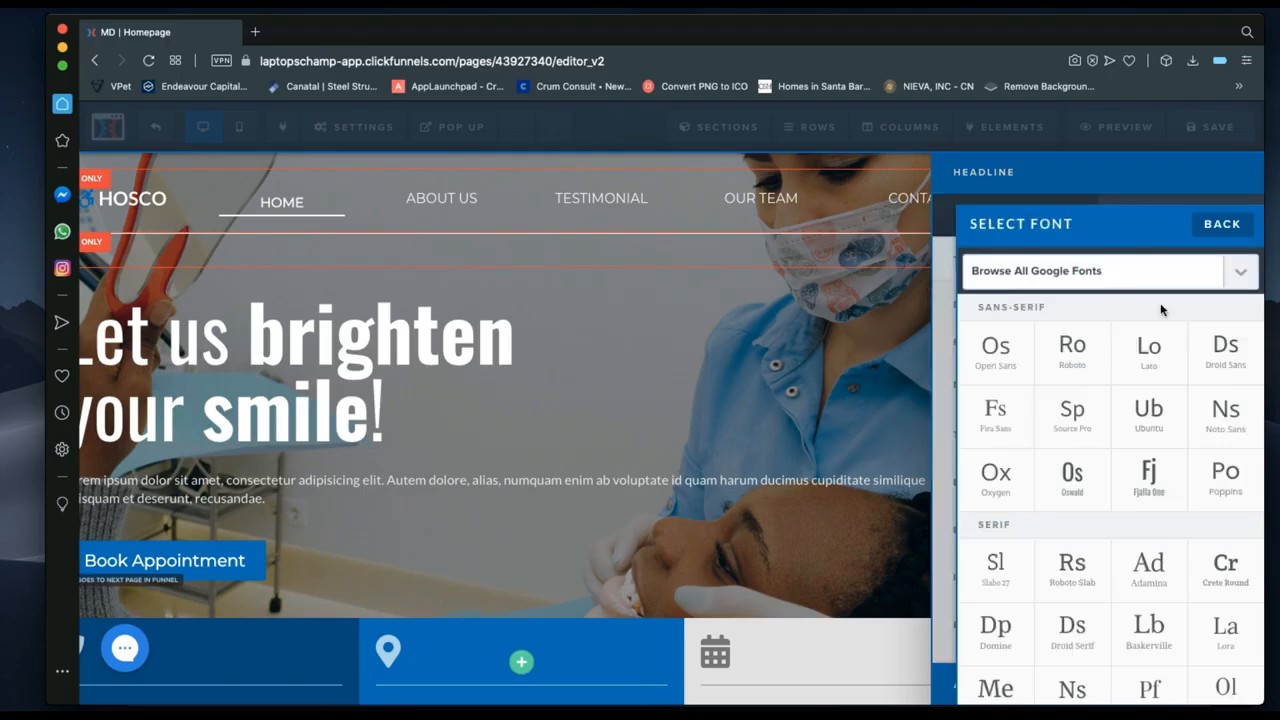
{"action": "scroll", "coordinate": [1161, 310], "scroll_direction": "down", "scroll_amount": 10}
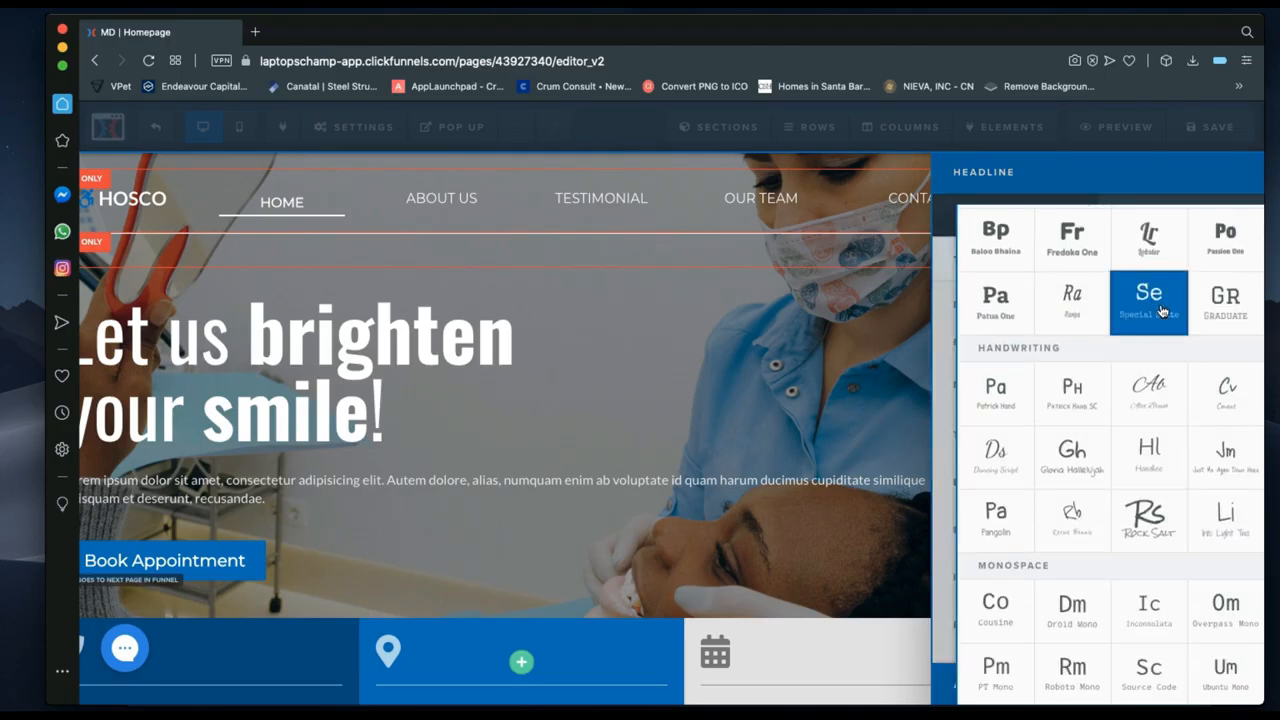
{"action": "scroll", "coordinate": [1161, 310], "scroll_direction": "up", "scroll_amount": 10}
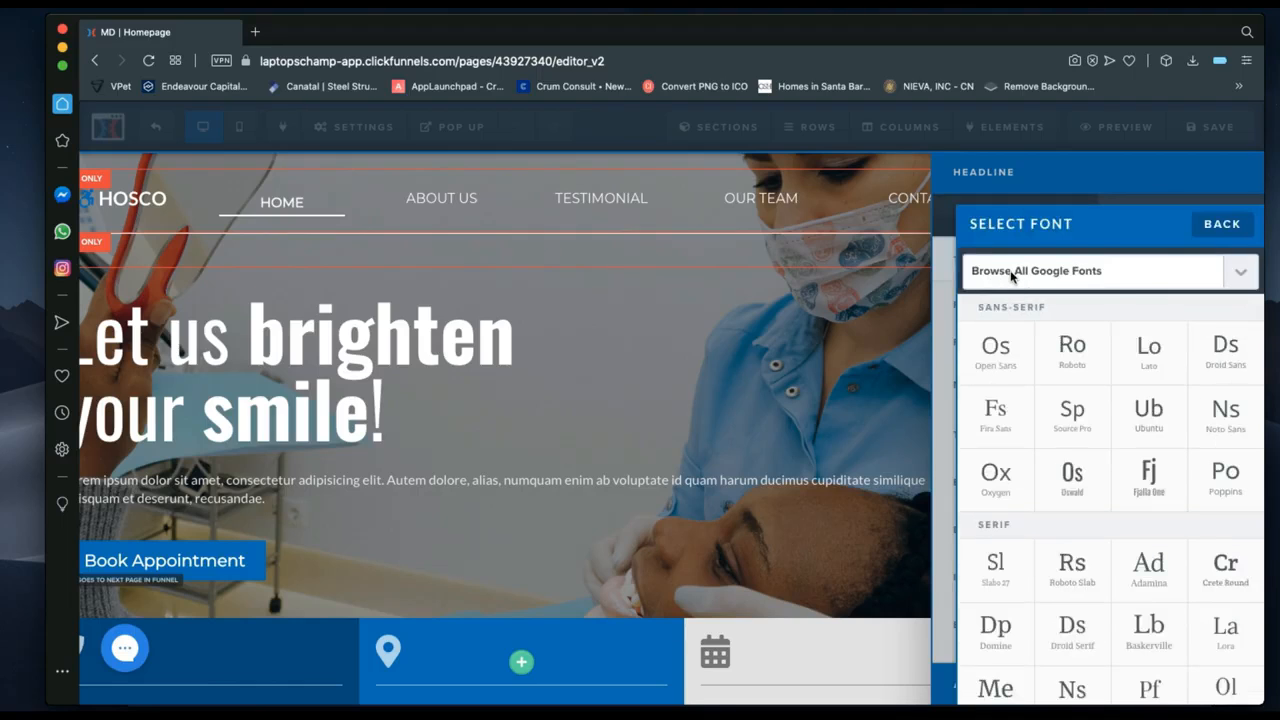
{"action": "left_click", "coordinate": [1083, 275]}
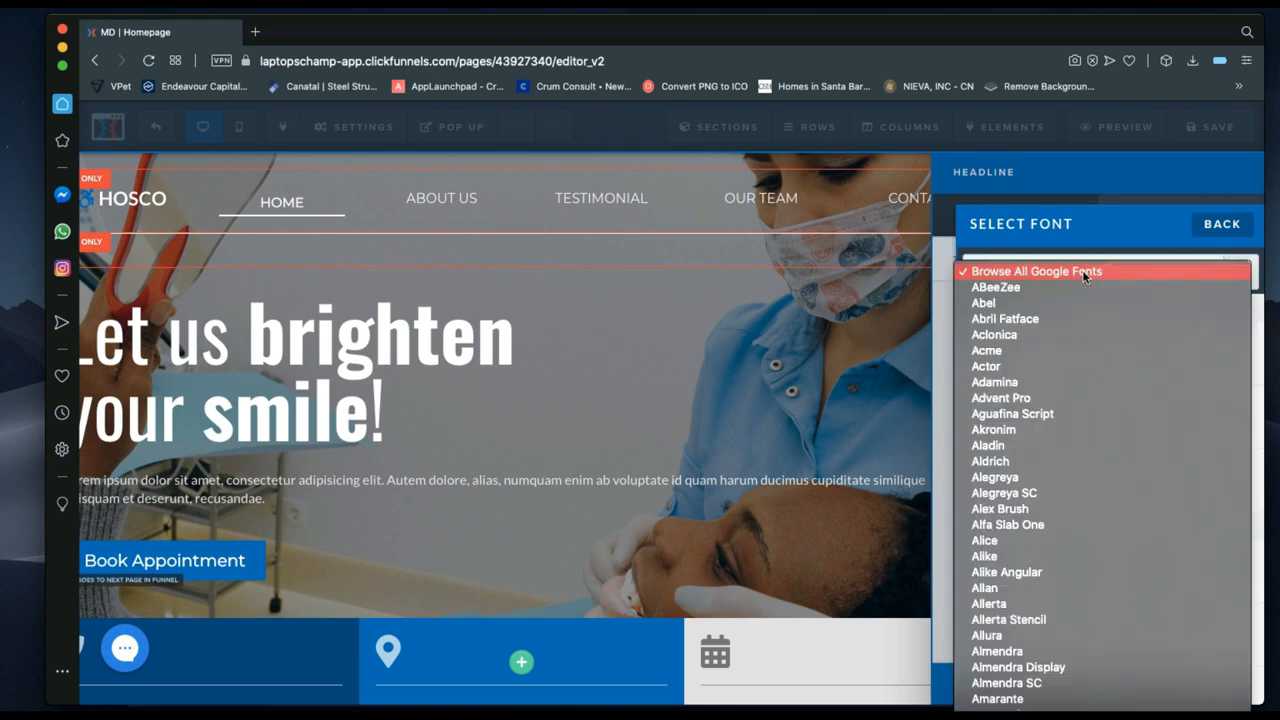
{"action": "scroll", "coordinate": [1106, 466], "scroll_direction": "down", "scroll_amount": 20}
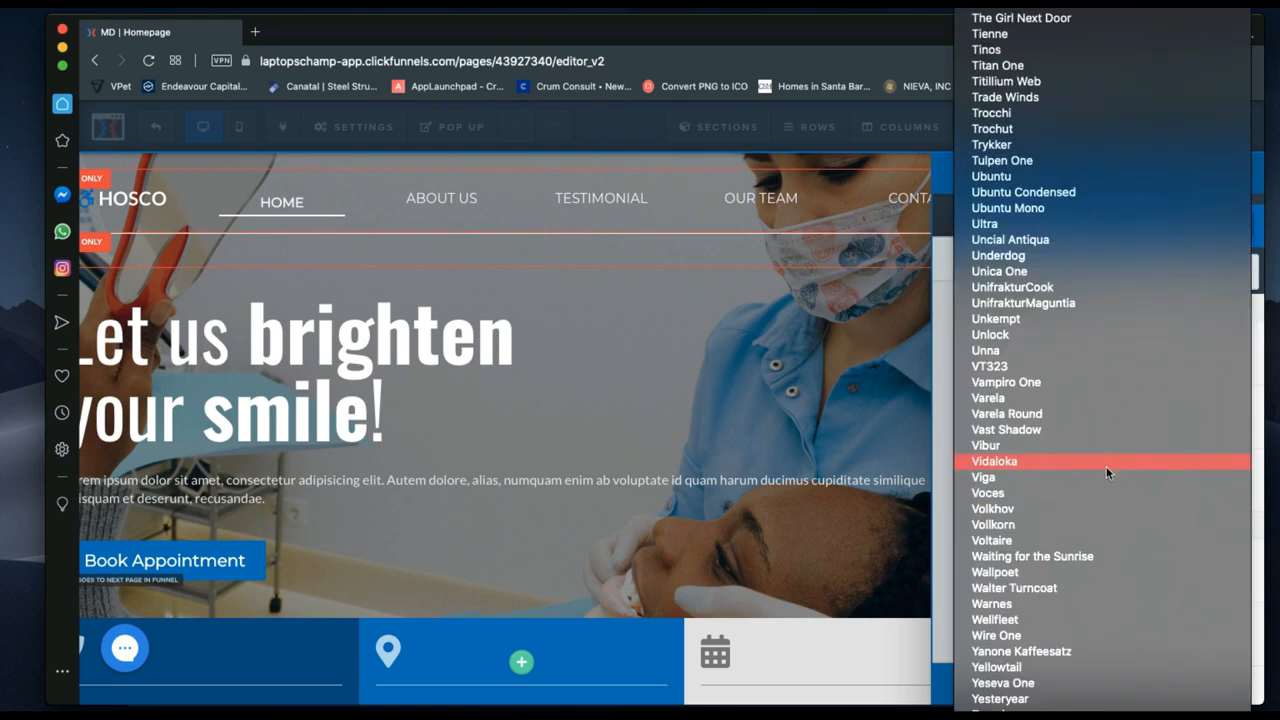
{"action": "scroll", "coordinate": [1106, 466], "scroll_direction": "up", "scroll_amount": 20}
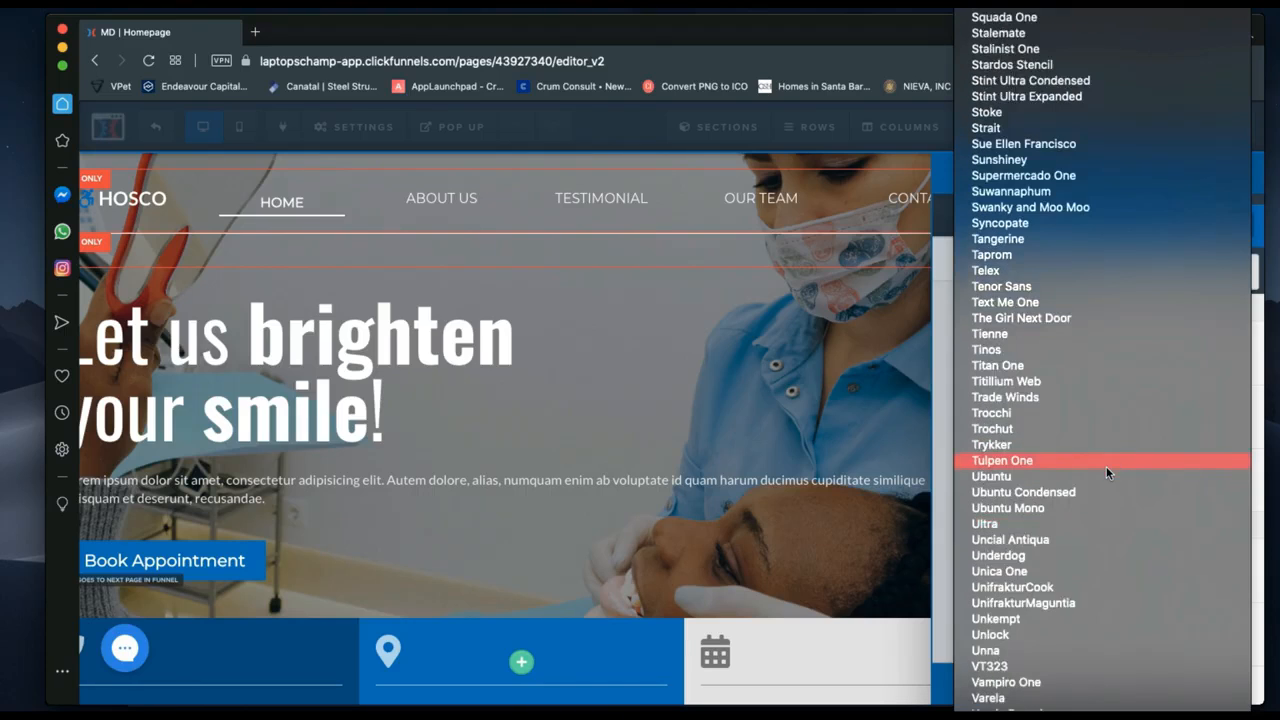
{"action": "scroll", "coordinate": [1106, 470], "scroll_direction": "up", "scroll_amount": 15}
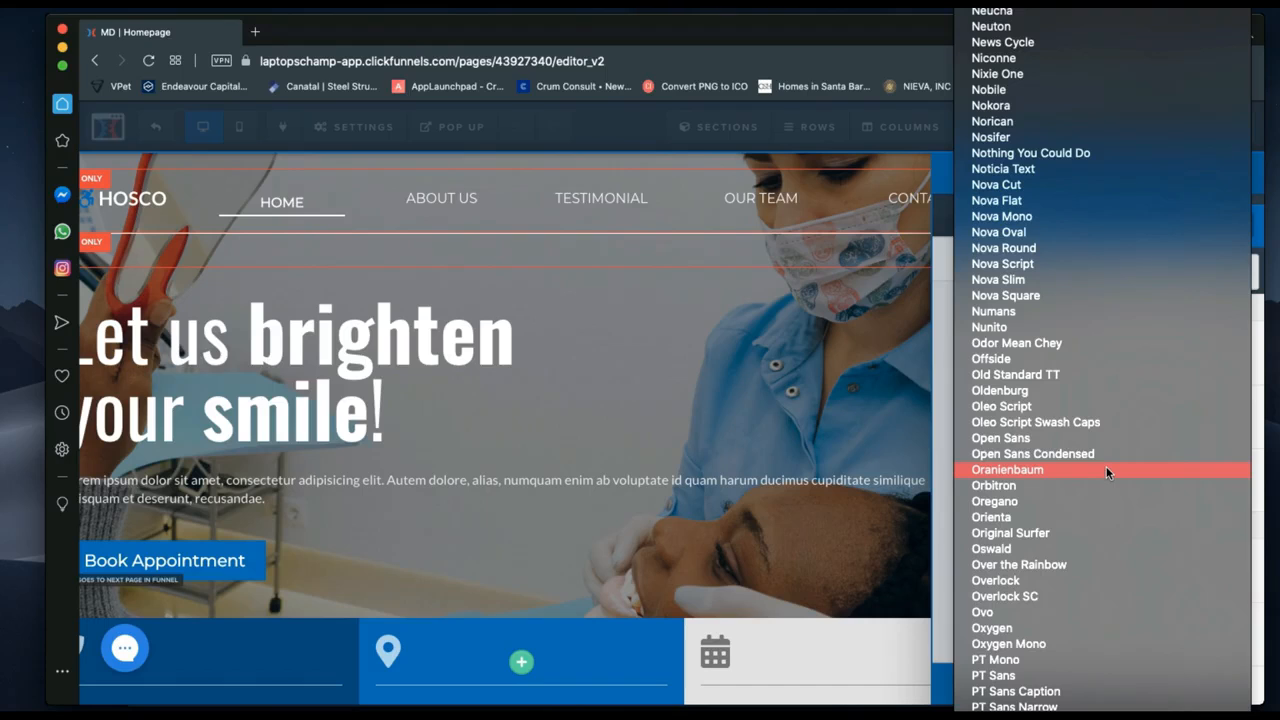
{"action": "left_click", "coordinate": [941, 461]}
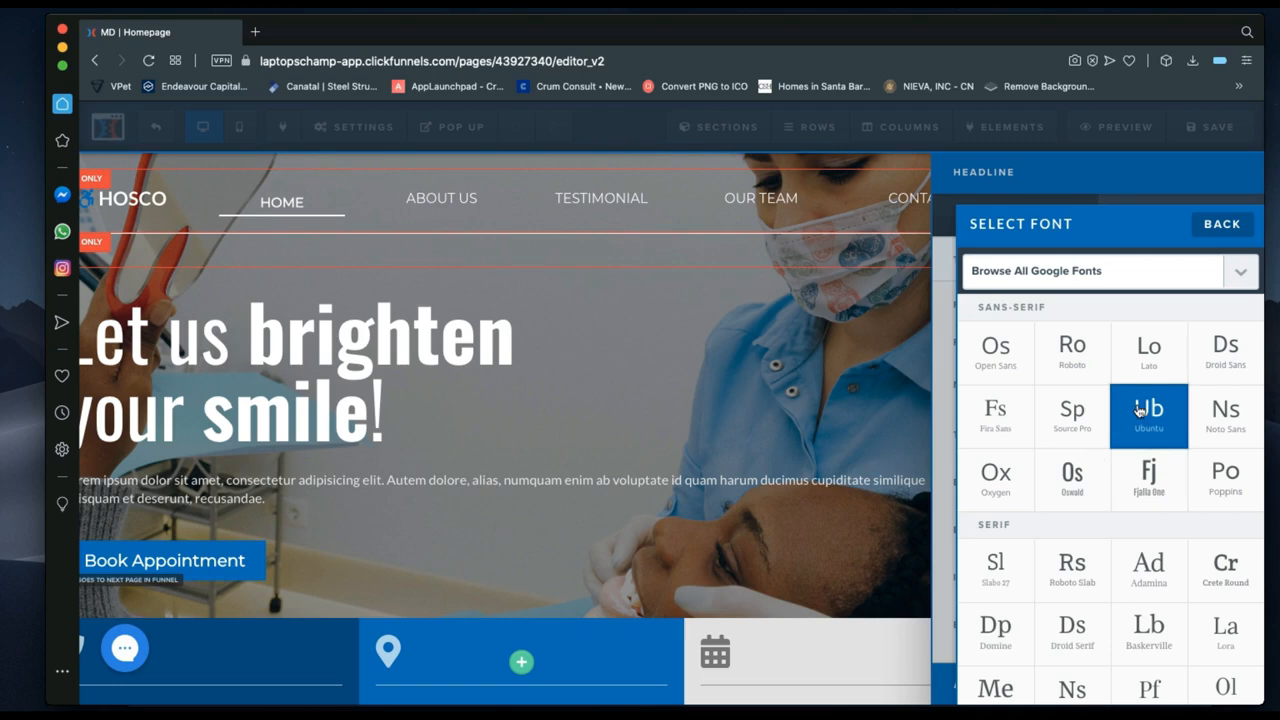
{"action": "left_click", "coordinate": [1220, 225]}
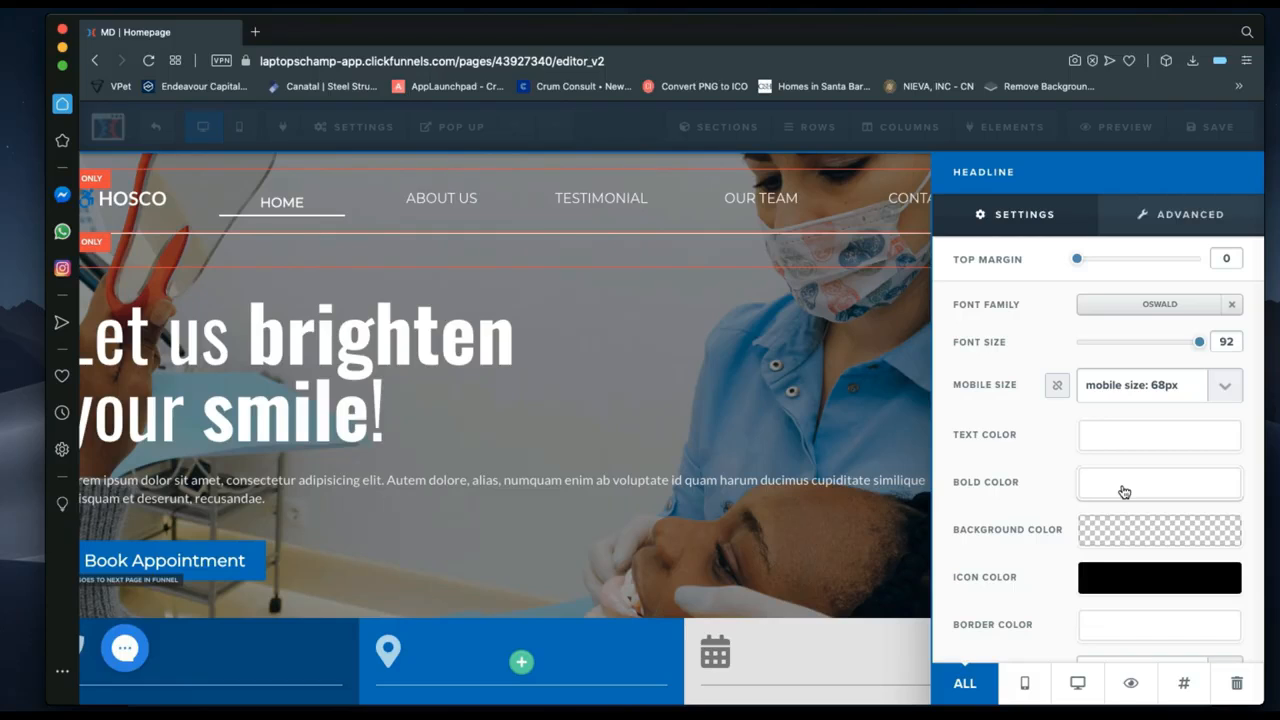
{"action": "left_click", "coordinate": [1124, 492]}
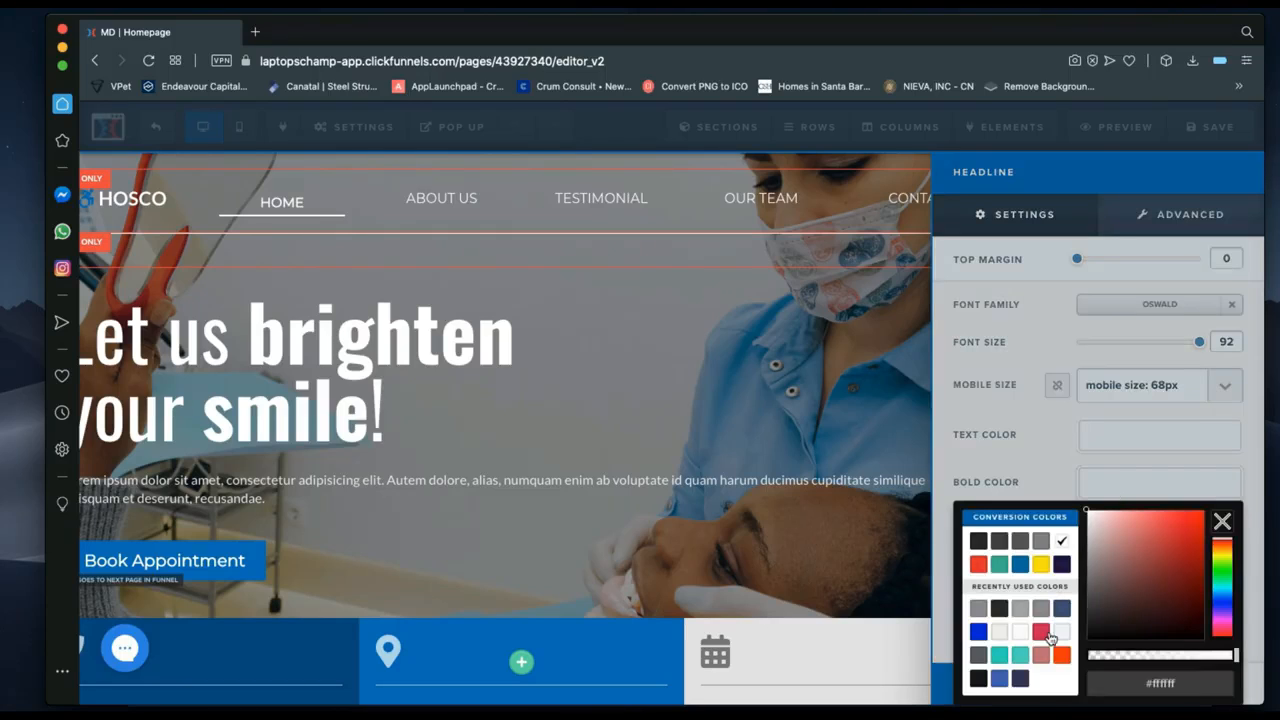
{"action": "left_click", "coordinate": [1019, 565]}
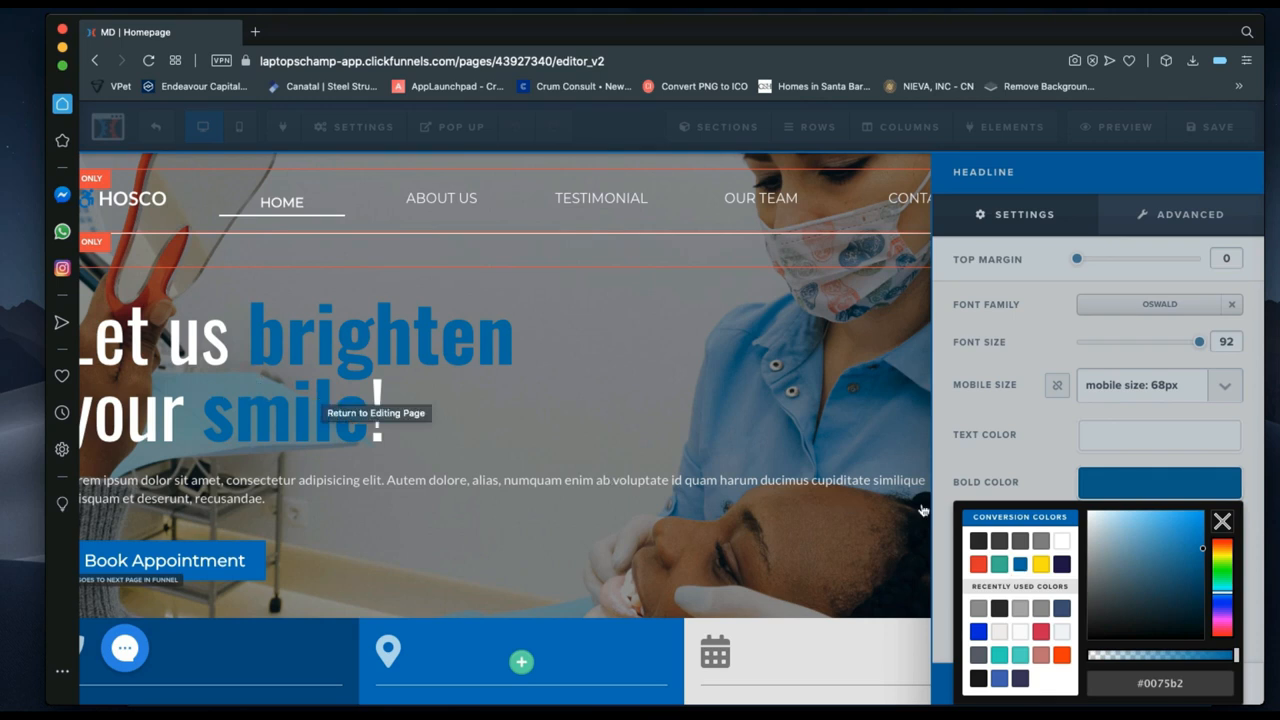
{"action": "left_click", "coordinate": [1064, 542]}
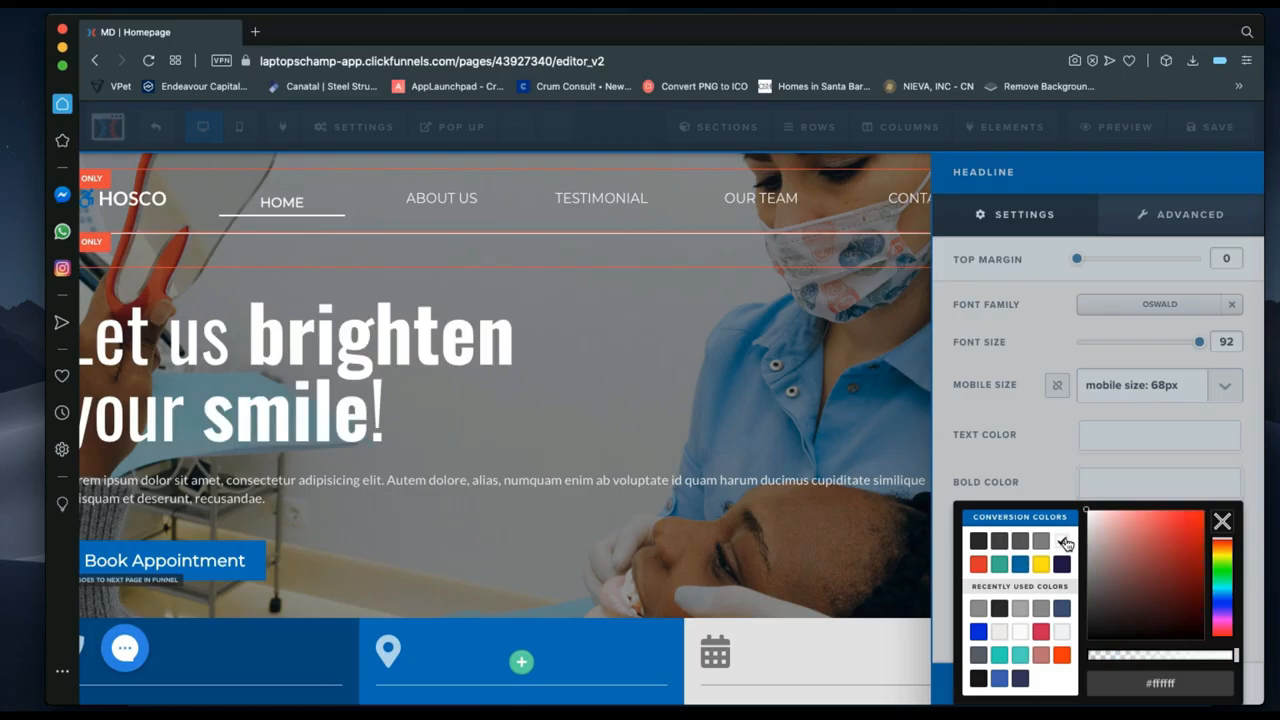
{"action": "left_click", "coordinate": [1048, 460]}
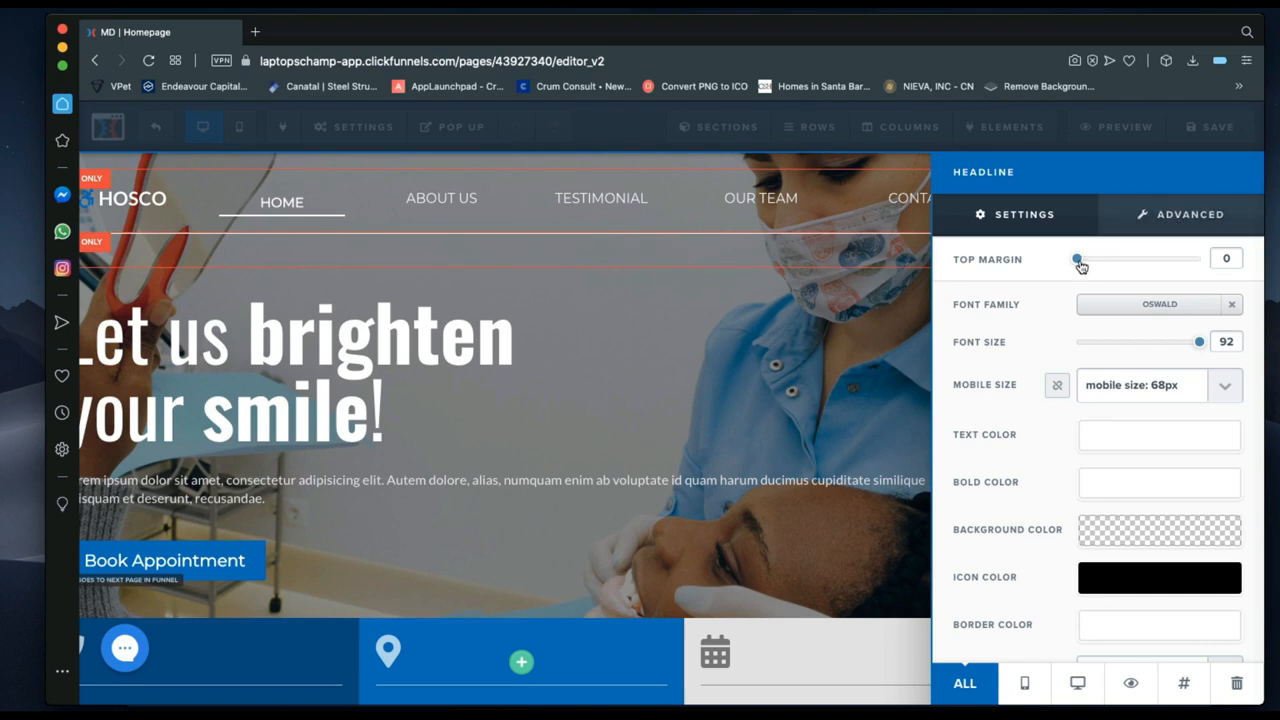
{"action": "left_click_drag", "start_coordinate": [1080, 266], "coordinate": [1096, 265]}
{"action": "mouse_move", "coordinate": [1096, 262]}
{"action": "left_mouse_down"}
{"action": "mouse_move", "coordinate": [1113, 262]}
{"action": "mouse_move", "coordinate": [1073, 262]}
{"action": "left_mouse_up"}
In the headline's advanced styles, set line height to 1em and text transform to Normal.
{"action": "left_click", "coordinate": [1172, 231]}
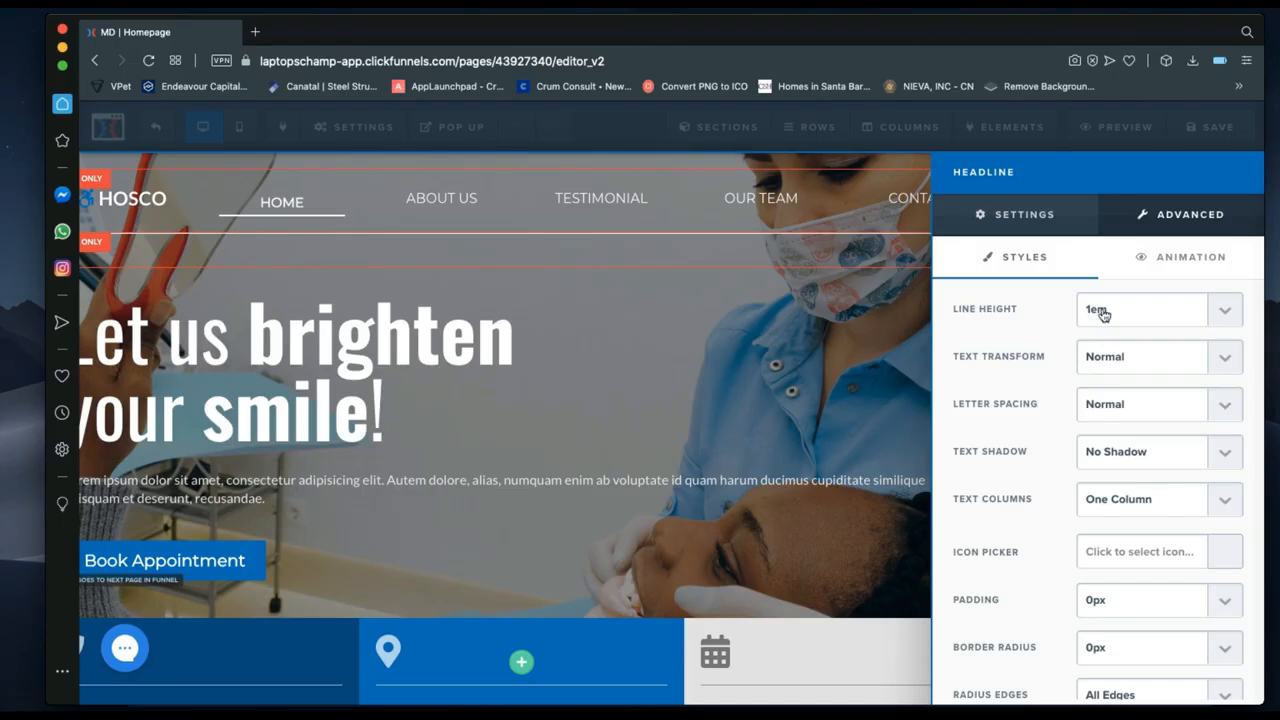
{"action": "left_click", "coordinate": [1105, 360]}
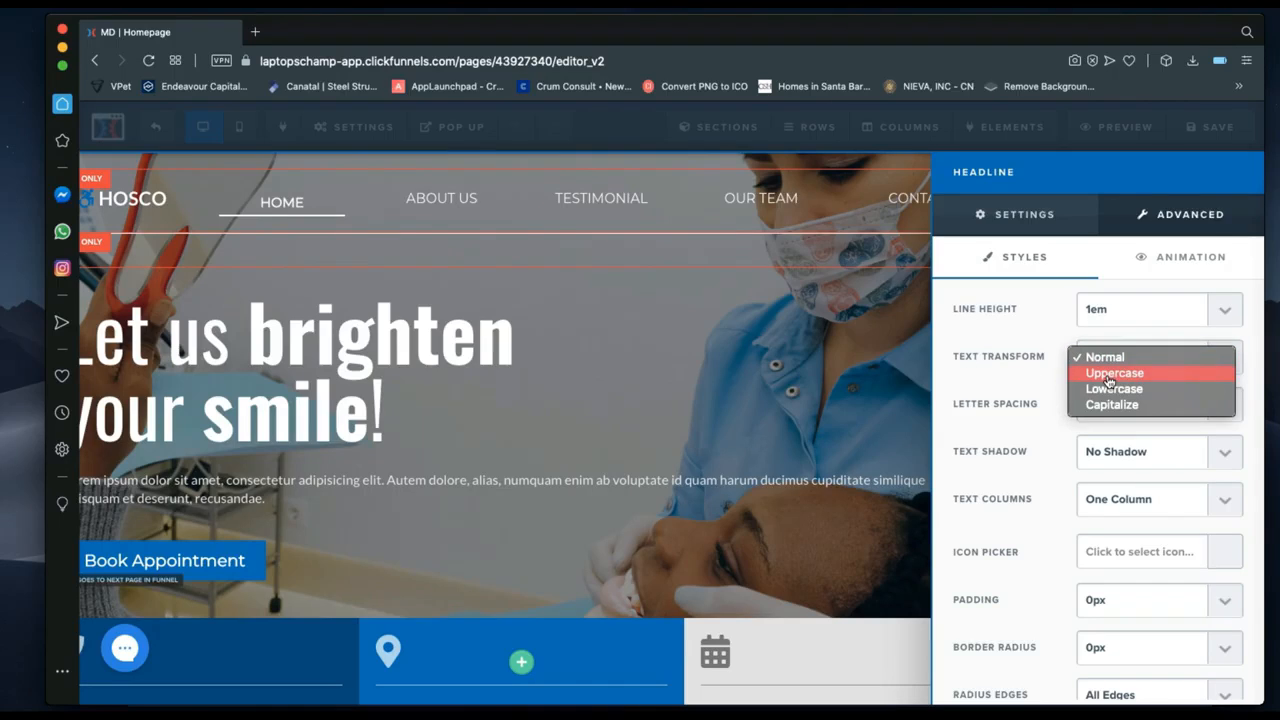
{"action": "left_click", "coordinate": [1104, 372]}
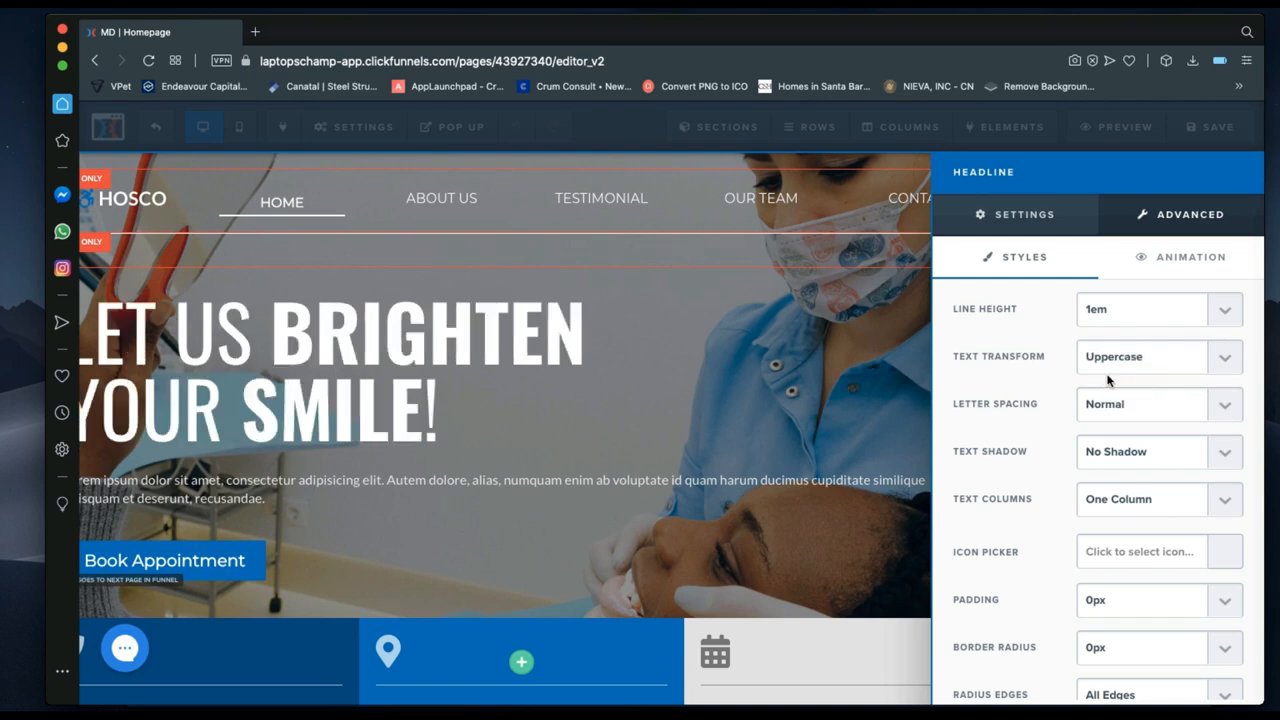
{"action": "left_click", "coordinate": [1114, 362]}
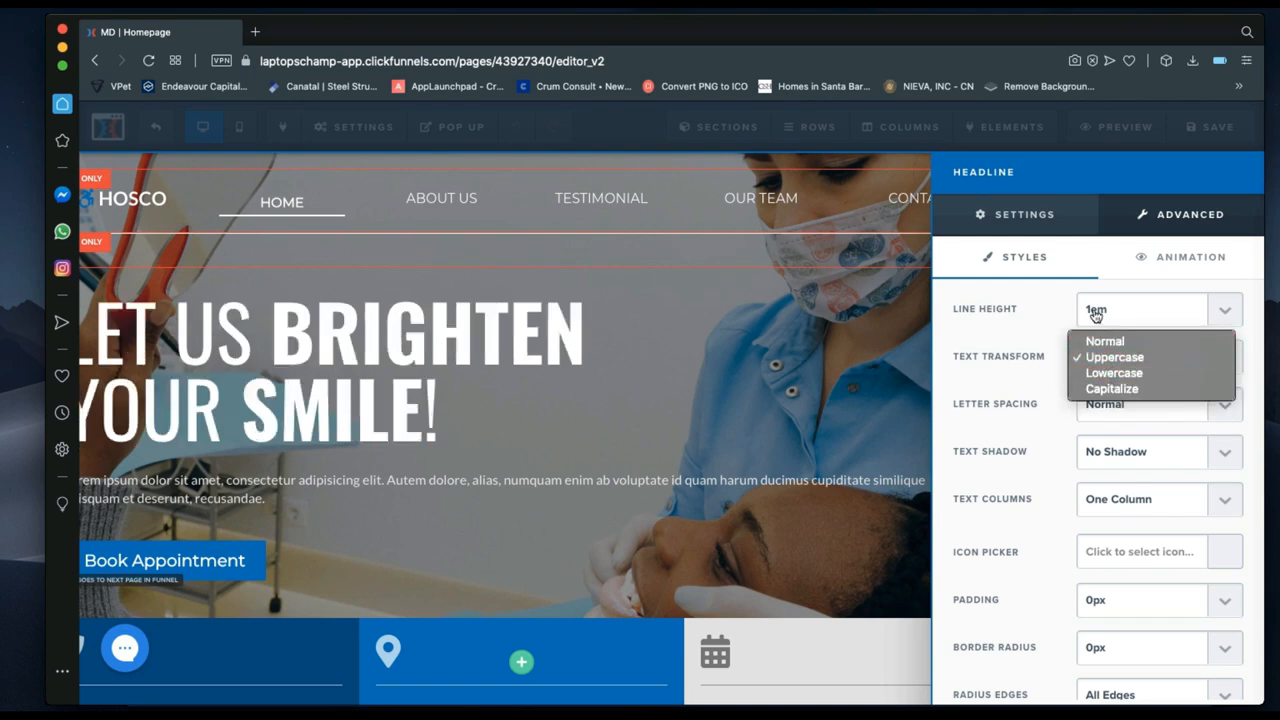
{"action": "left_click", "coordinate": [1097, 314]}
{"action": "left_click", "coordinate": [1095, 313]}
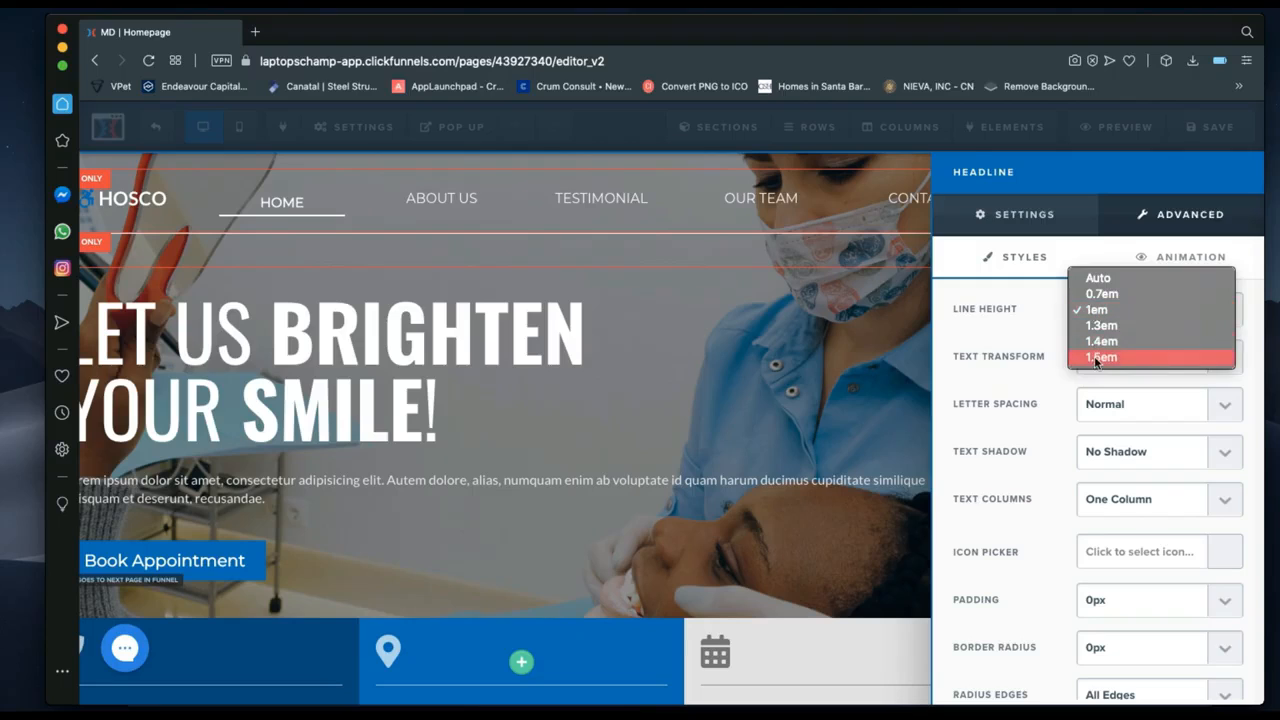
{"action": "left_click", "coordinate": [1097, 361]}
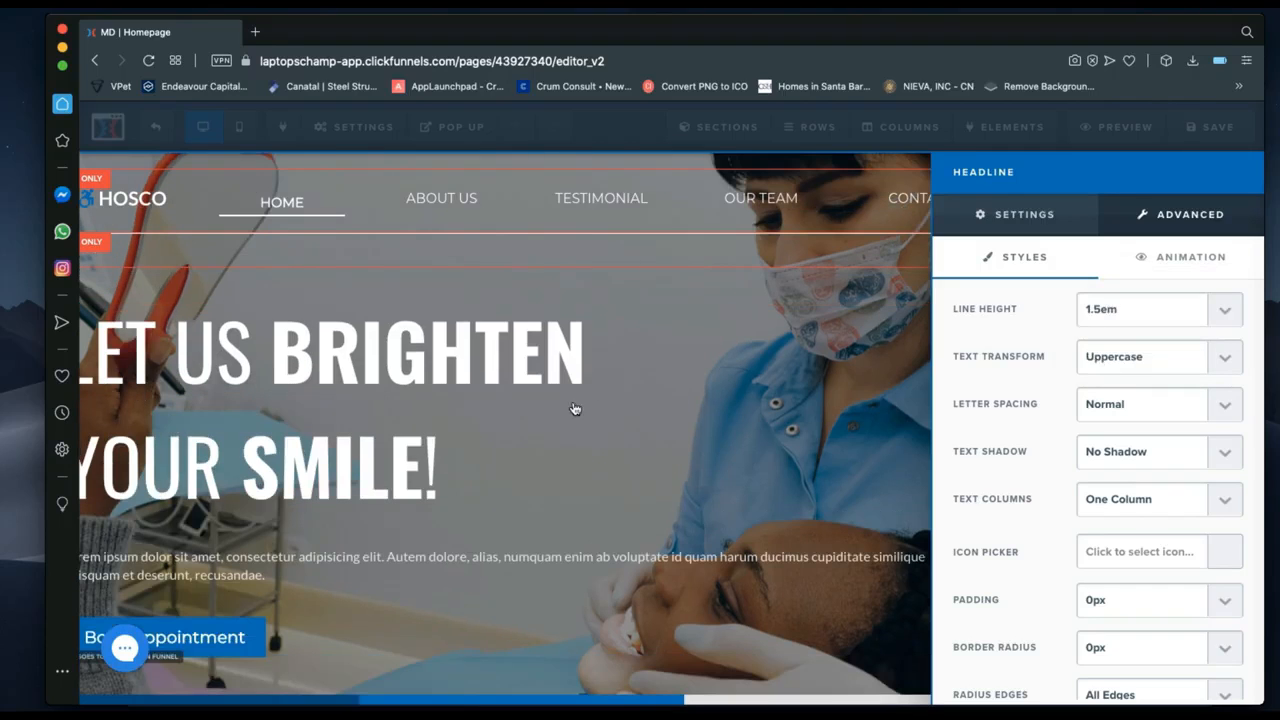
{"action": "left_click", "coordinate": [1114, 318]}
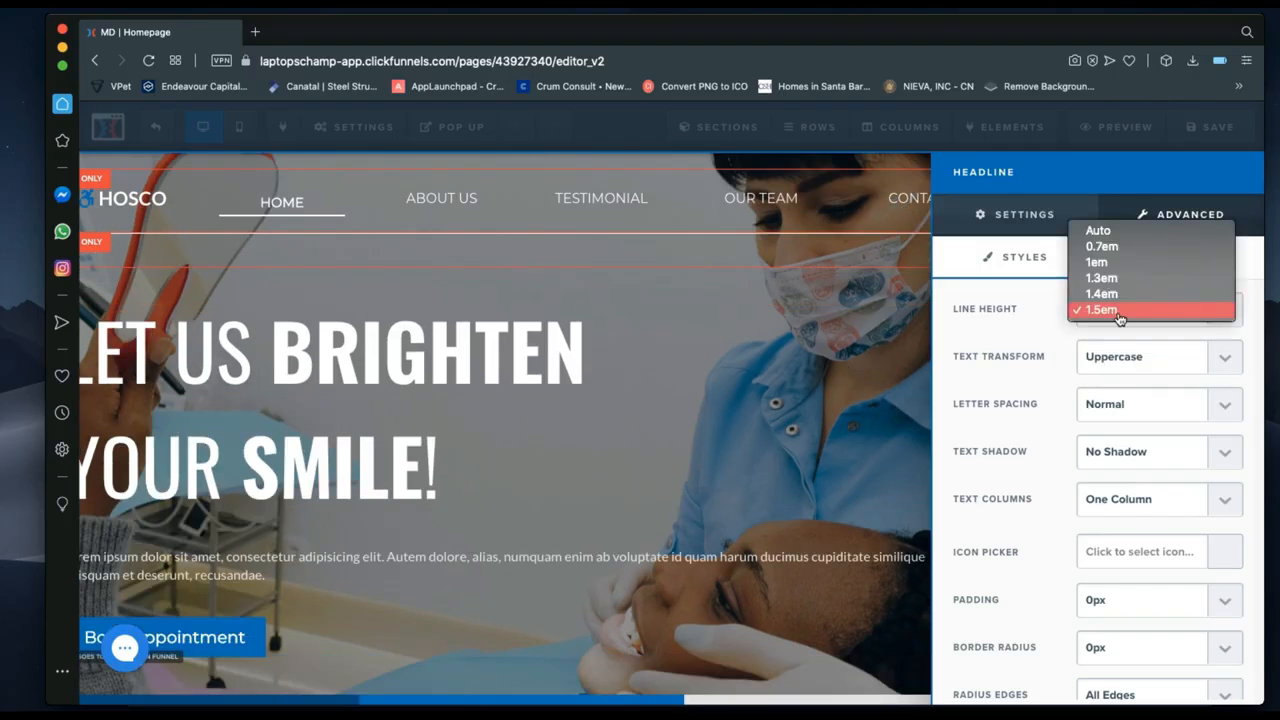
{"action": "left_click", "coordinate": [1100, 262]}
{"action": "left_click", "coordinate": [1108, 357]}
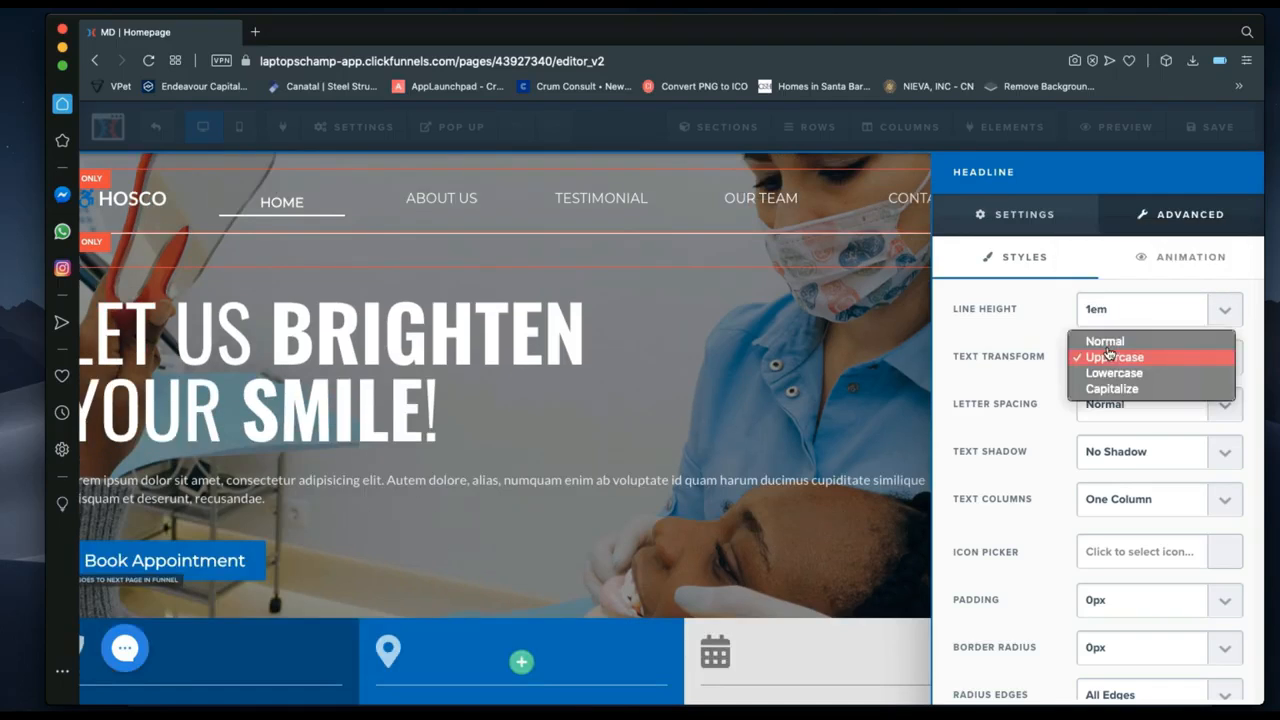
{"action": "left_click", "coordinate": [1104, 341]}
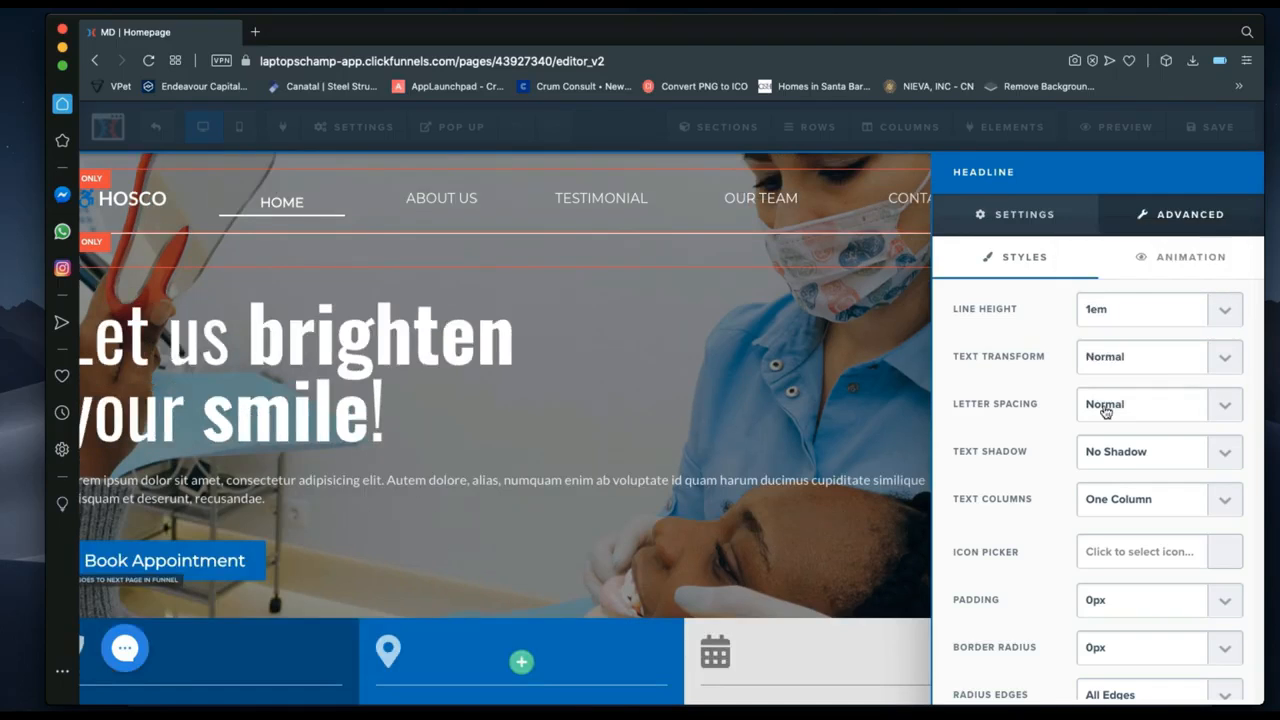
Reset the headline's letter spacing to Normal, set text shadow to No Shadow, and keep one column.
{"action": "left_click", "coordinate": [1105, 404]}
{"action": "left_click", "coordinate": [1112, 452]}
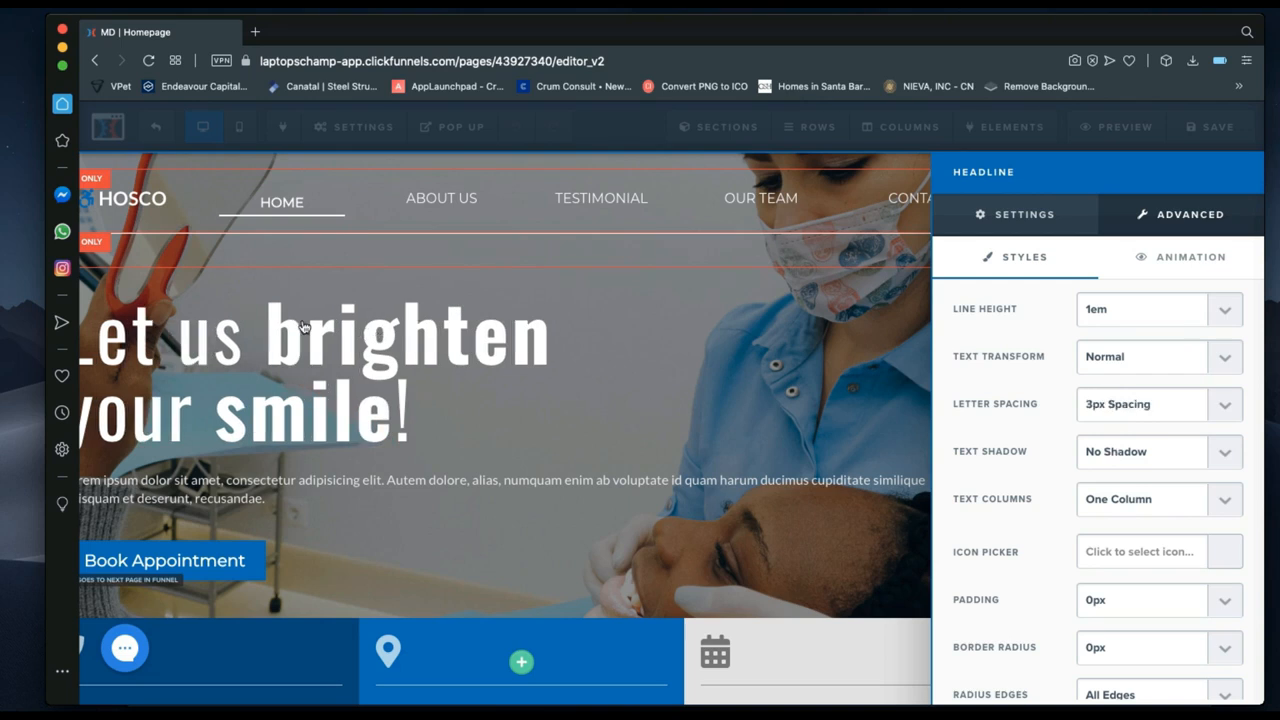
{"action": "left_click", "coordinate": [1119, 416]}
{"action": "left_click", "coordinate": [1103, 357]}
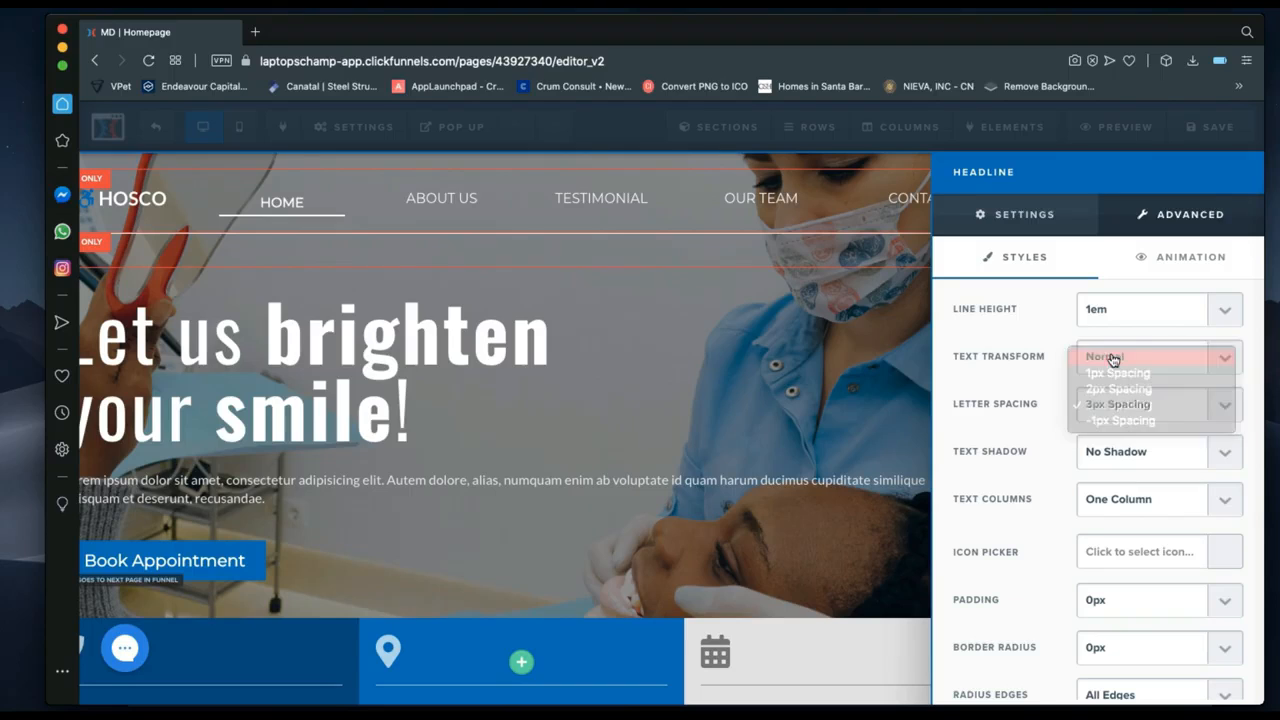
{"action": "left_click", "coordinate": [1101, 455]}
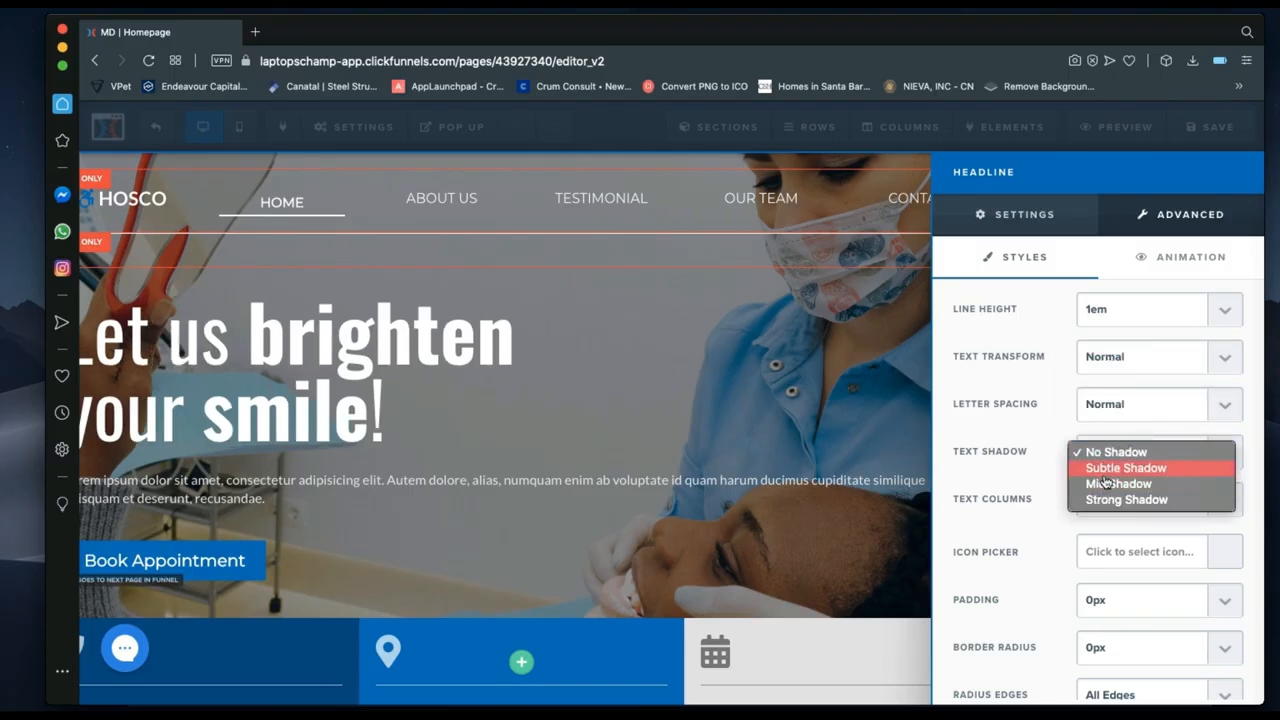
{"action": "left_click", "coordinate": [1104, 472]}
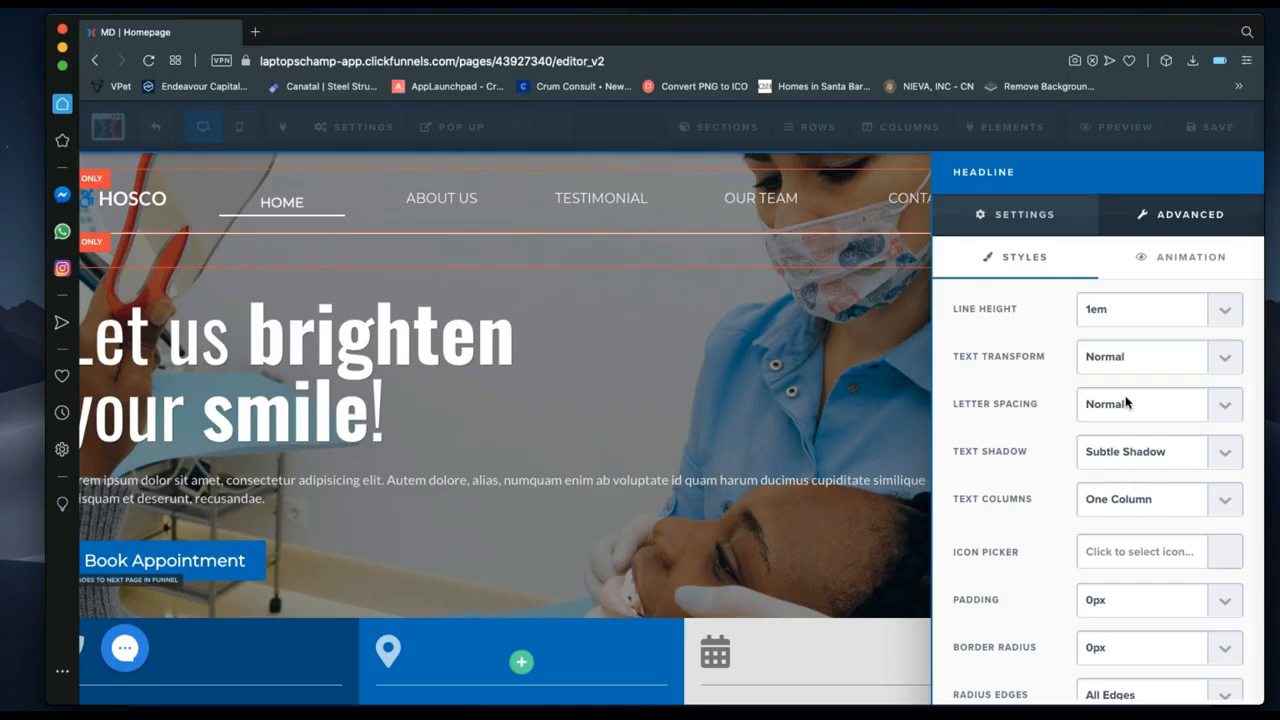
{"action": "left_click", "coordinate": [1115, 452]}
{"action": "left_click", "coordinate": [1109, 484]}
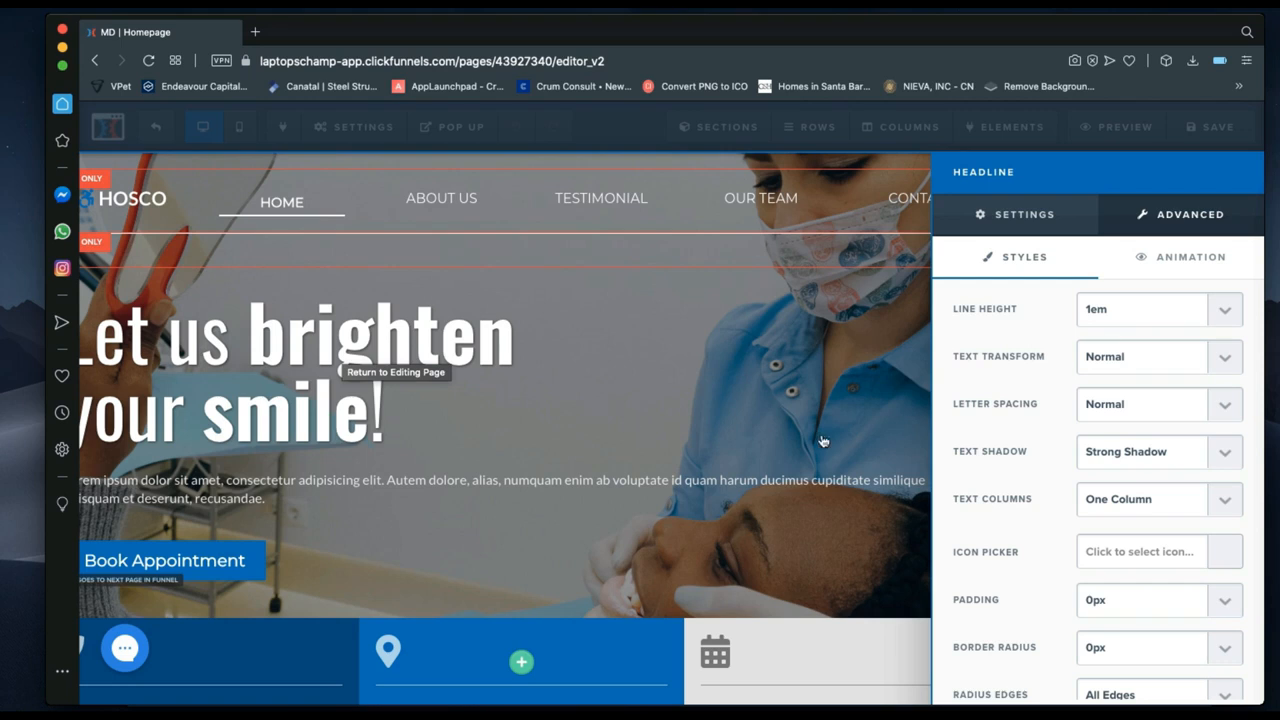
{"action": "left_click", "coordinate": [1143, 452]}
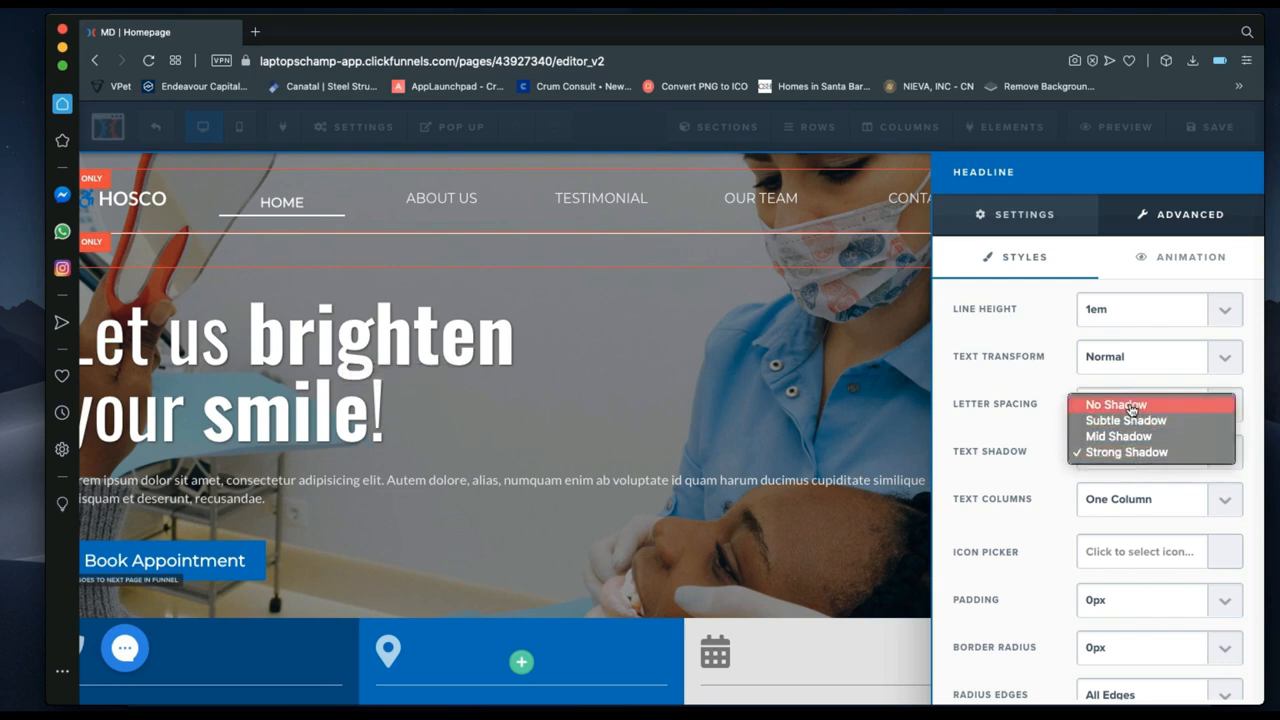
{"action": "left_click", "coordinate": [1131, 408]}
{"action": "left_click", "coordinate": [1098, 508]}
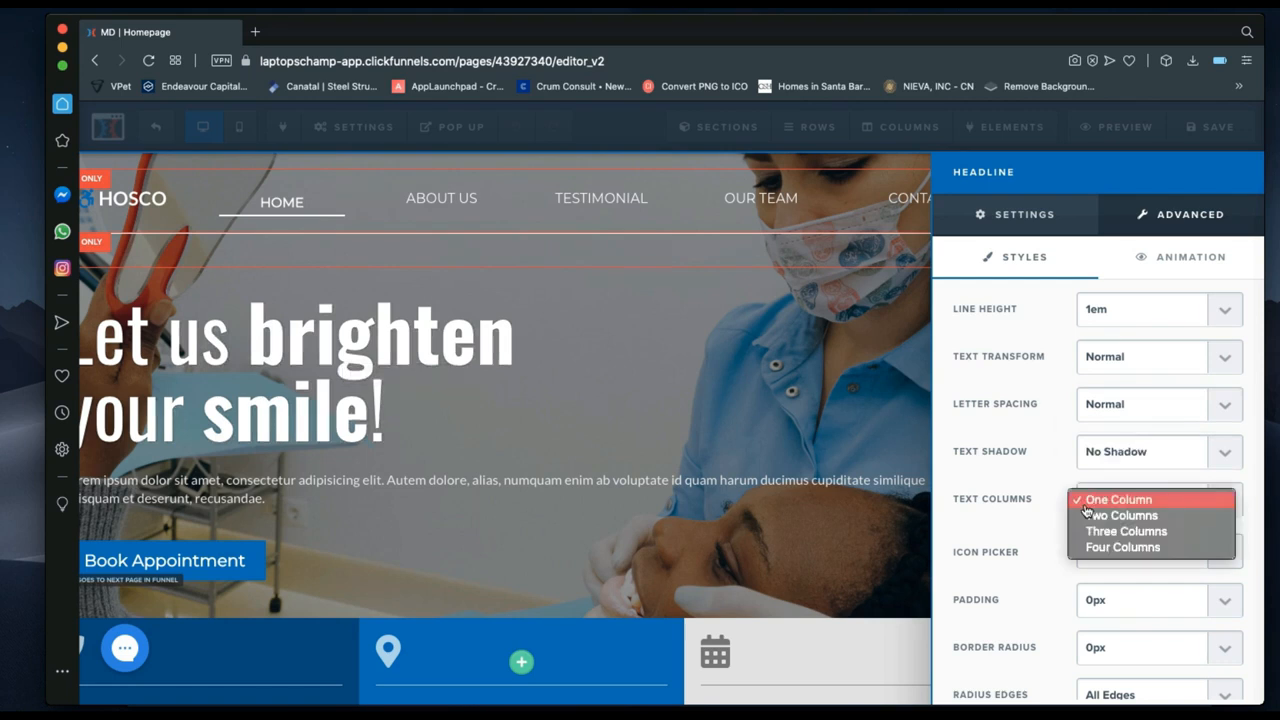
{"action": "left_click", "coordinate": [1011, 529]}
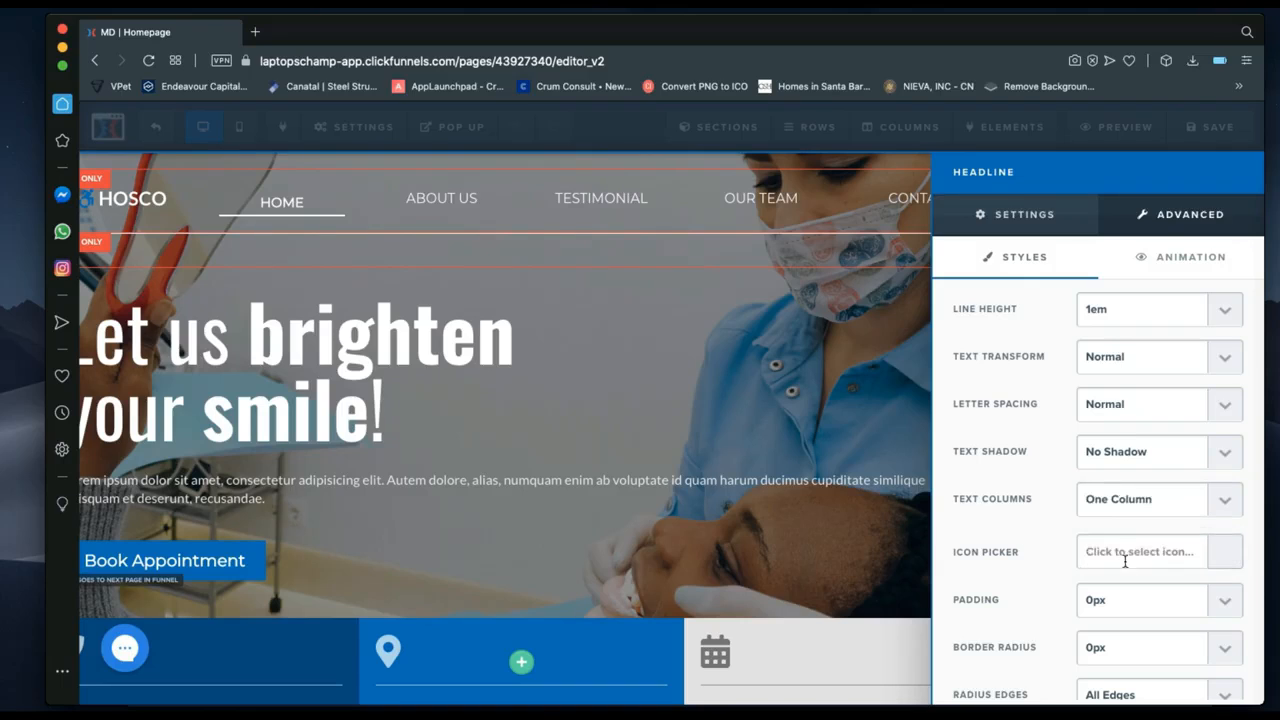
Return to the headline's main settings and close the panel.
{"action": "scroll", "coordinate": [1122, 562], "scroll_direction": "down", "scroll_amount": 2}
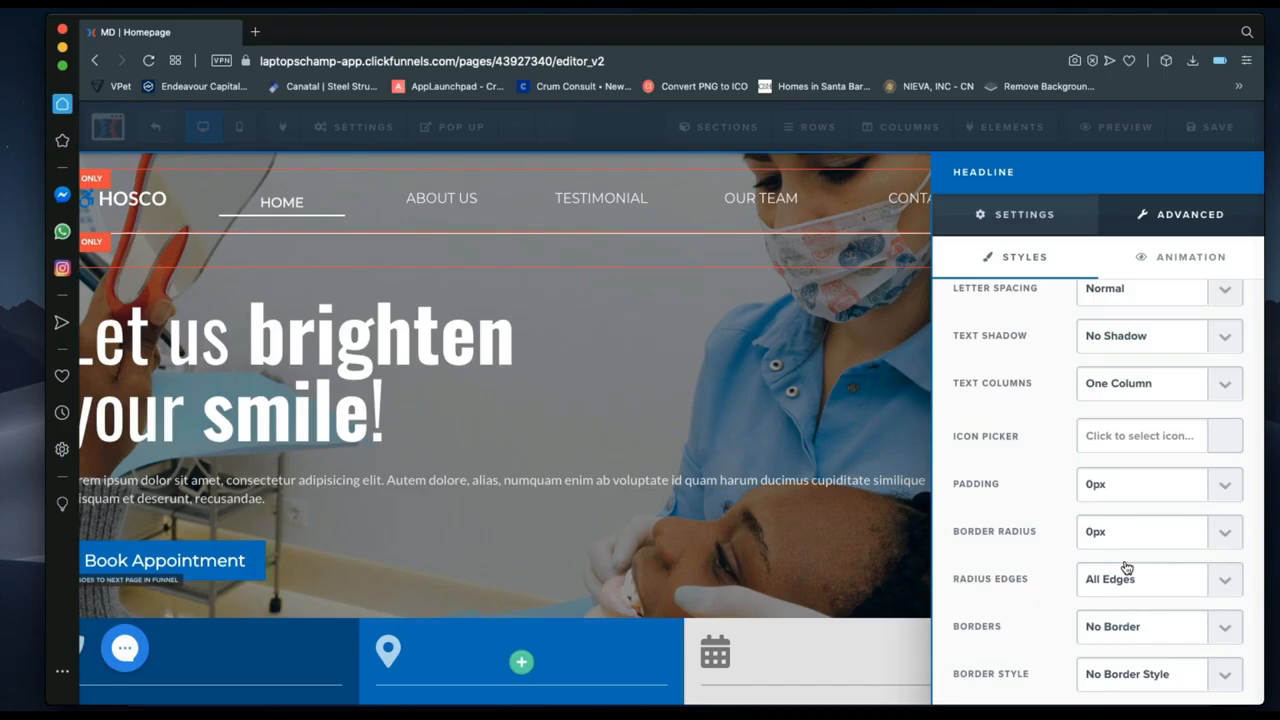
{"action": "scroll", "coordinate": [1126, 567], "scroll_direction": "up", "scroll_amount": 2}
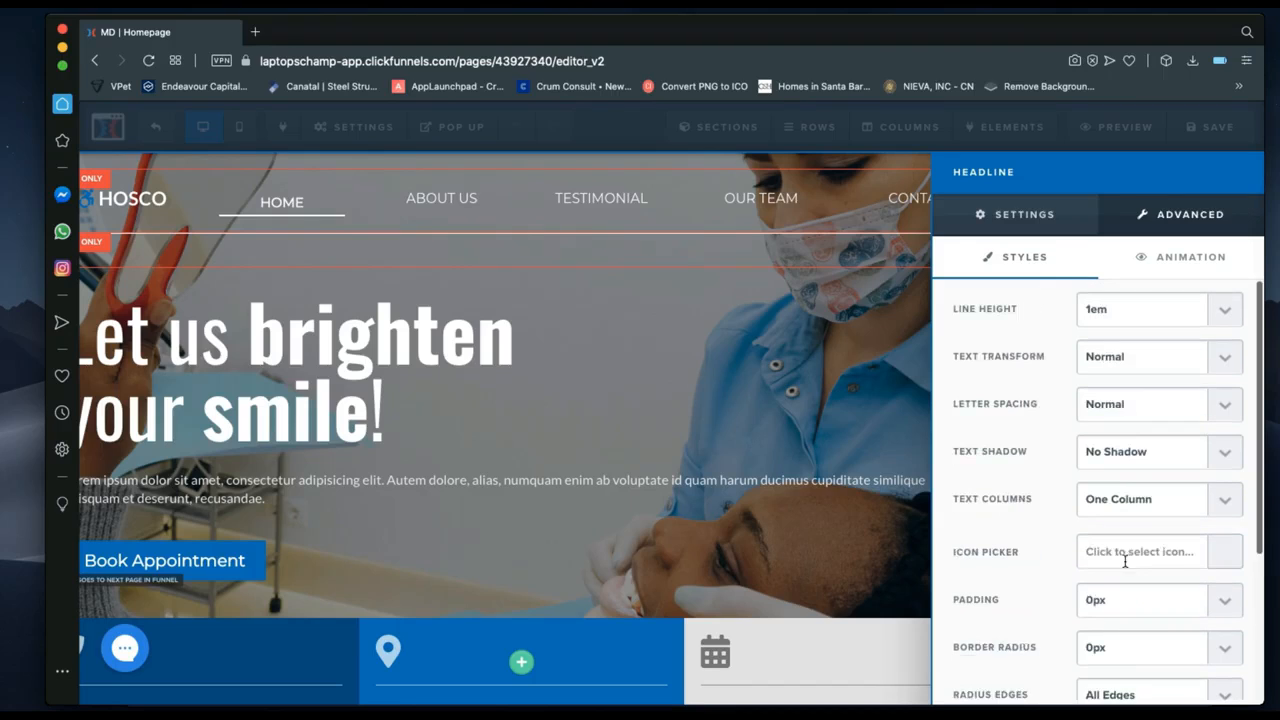
{"action": "left_click", "coordinate": [987, 222]}
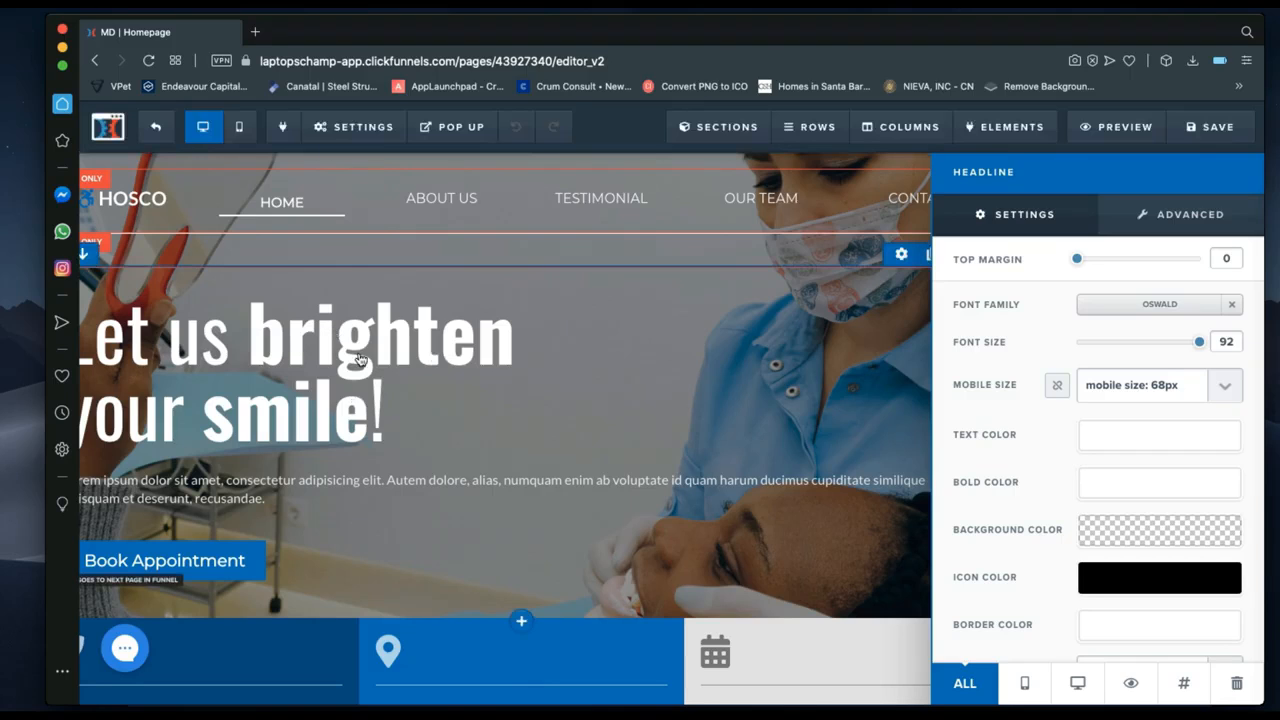
{"action": "left_click", "coordinate": [344, 400]}
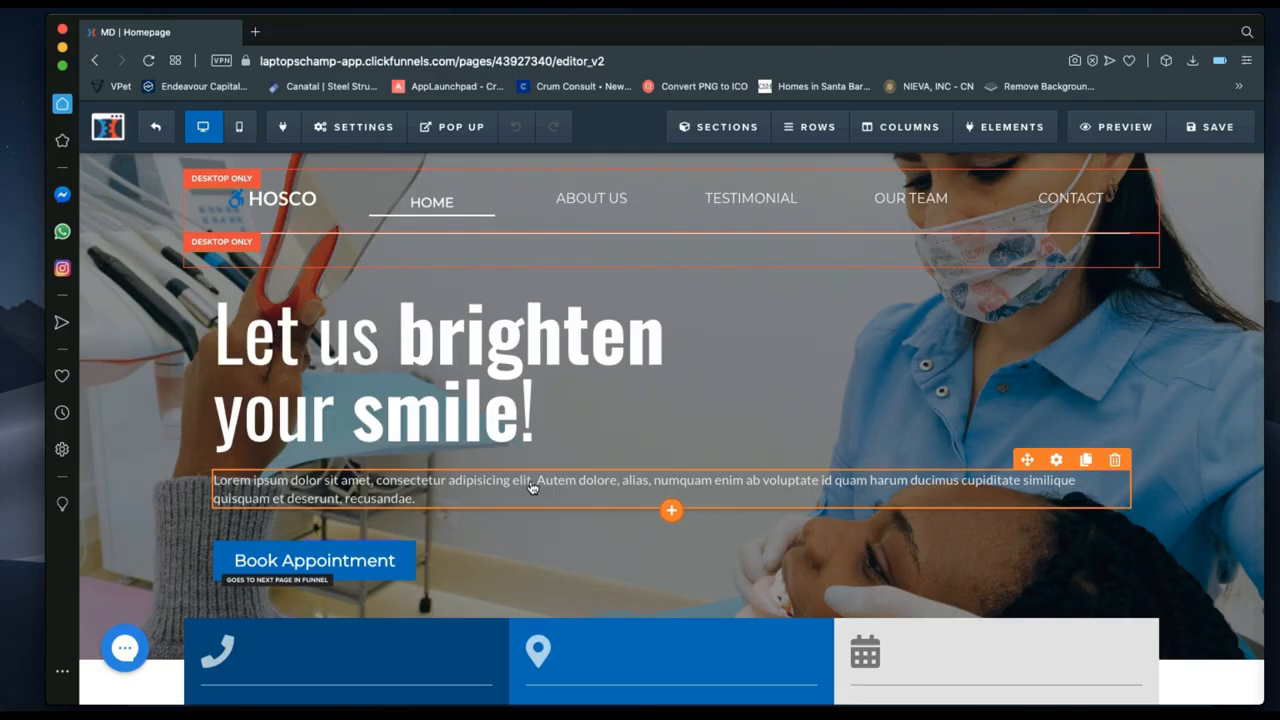
{"action": "left_click", "coordinate": [670, 513]}
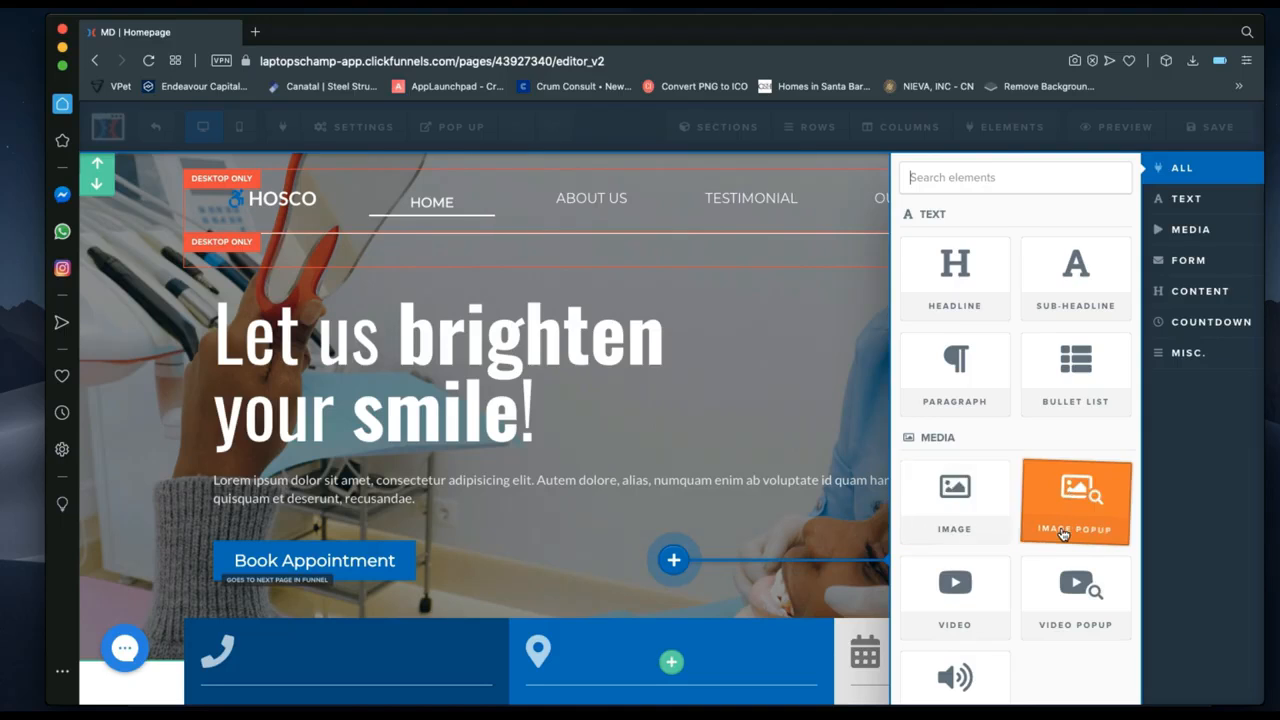
{"action": "scroll", "coordinate": [1063, 533], "scroll_direction": "down", "scroll_amount": 1}
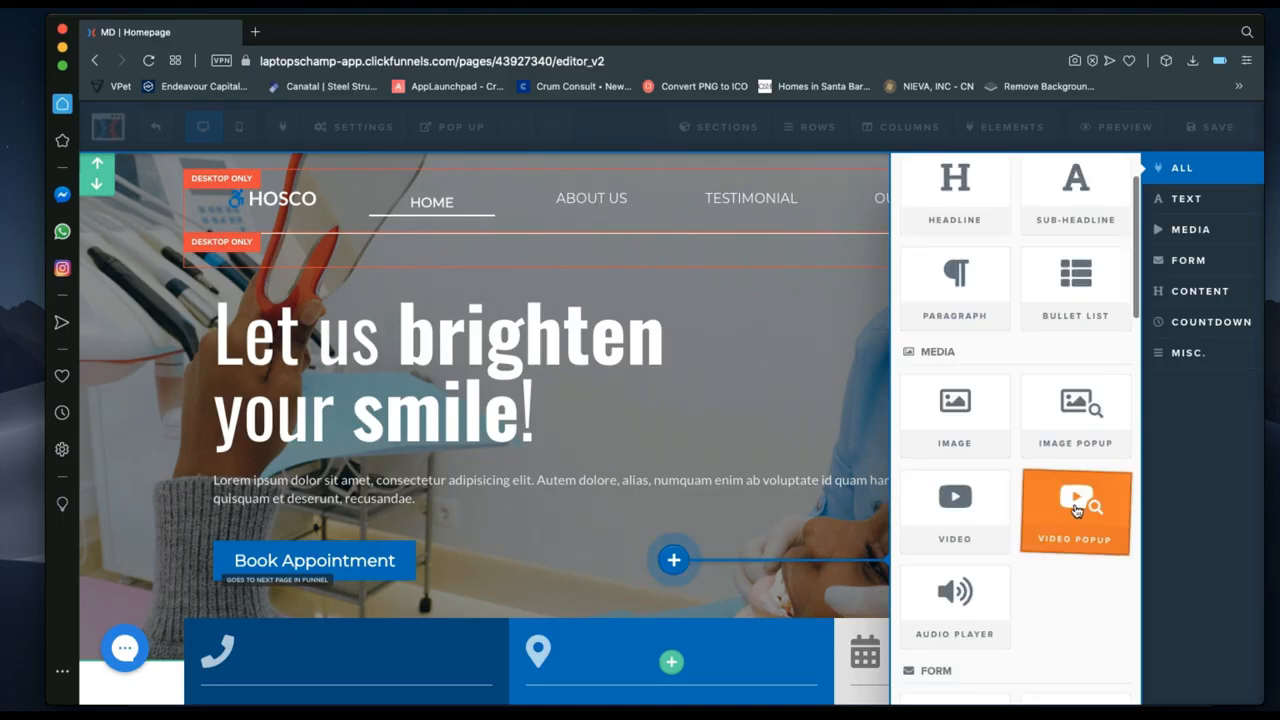
{"action": "scroll", "coordinate": [955, 600], "scroll_direction": "down", "scroll_amount": 2}
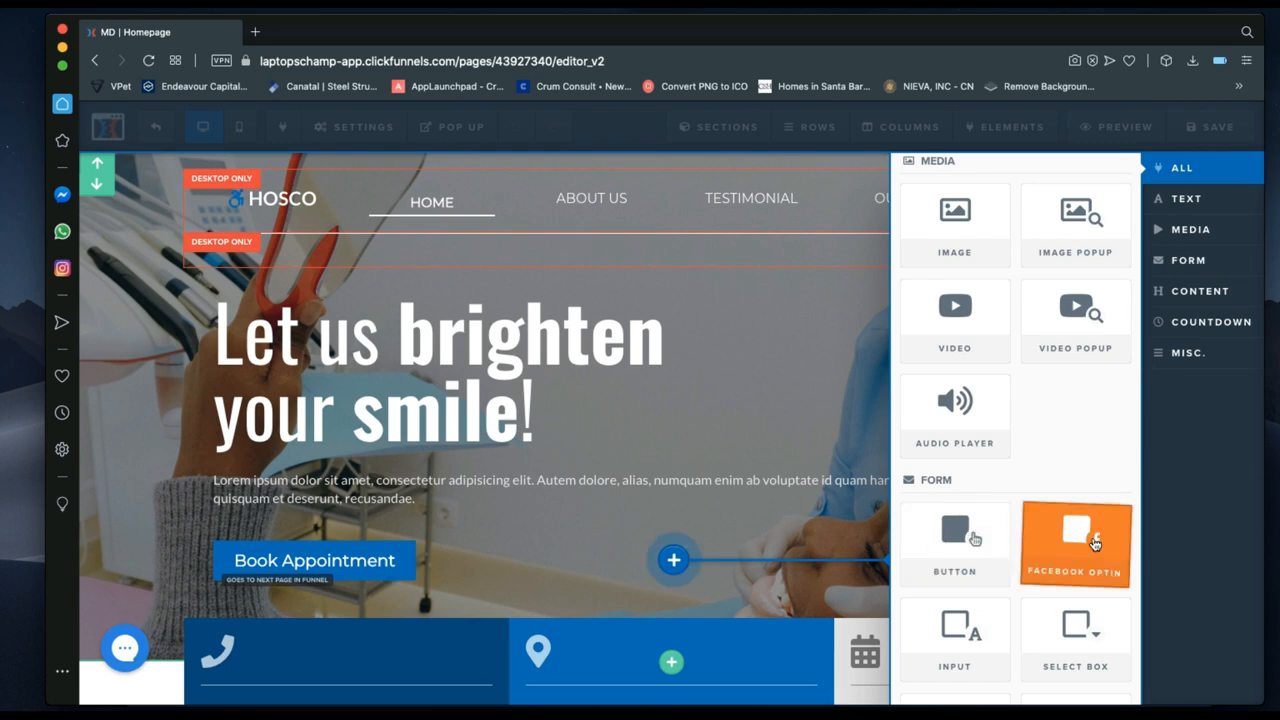
{"action": "scroll", "coordinate": [960, 655], "scroll_direction": "down", "scroll_amount": 1}
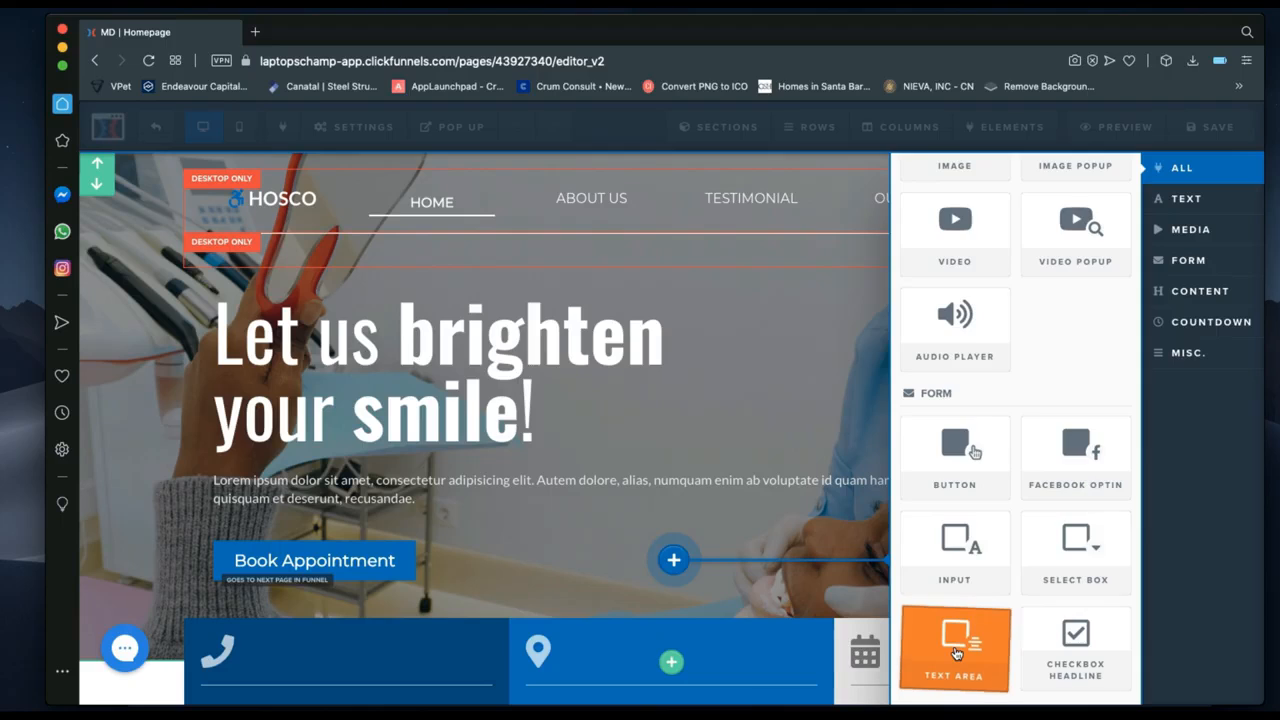
{"action": "scroll", "coordinate": [955, 654], "scroll_direction": "down", "scroll_amount": 2}
{"action": "scroll", "coordinate": [955, 654], "scroll_direction": "down", "scroll_amount": 10}
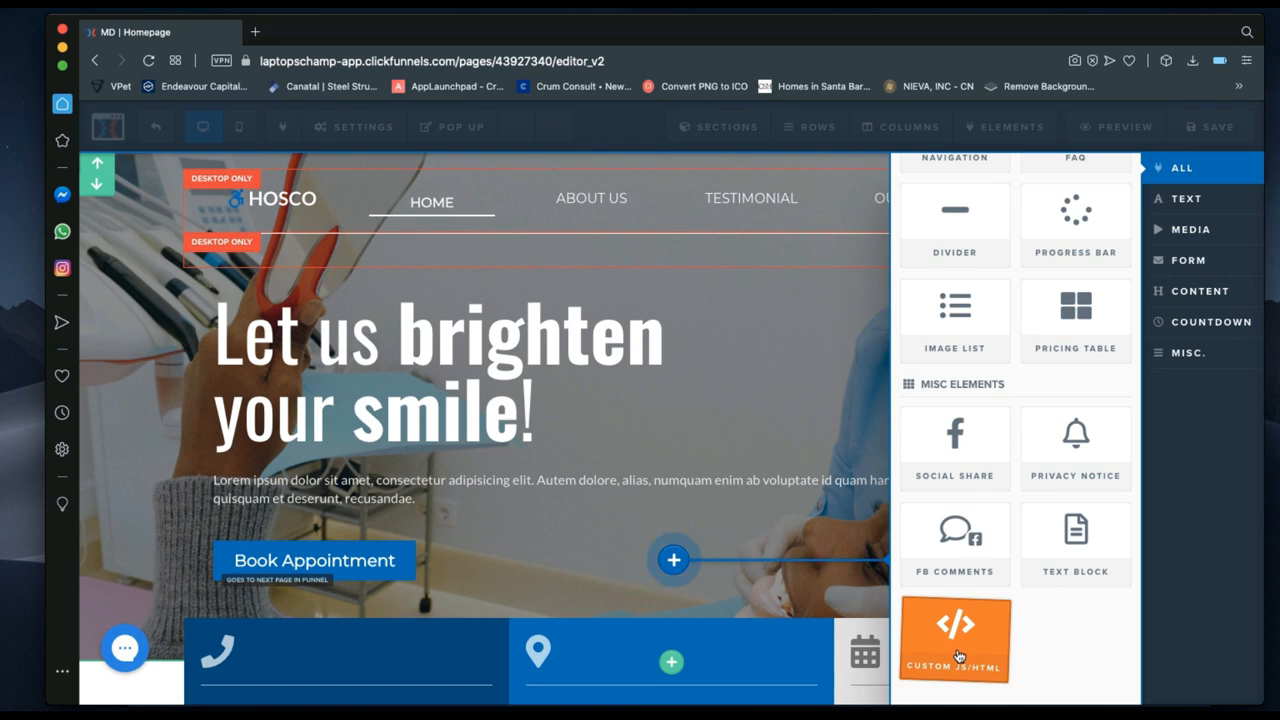
{"action": "scroll", "coordinate": [958, 653], "scroll_direction": "up", "scroll_amount": 5}
{"action": "scroll", "coordinate": [958, 651], "scroll_direction": "up", "scroll_amount": 1}
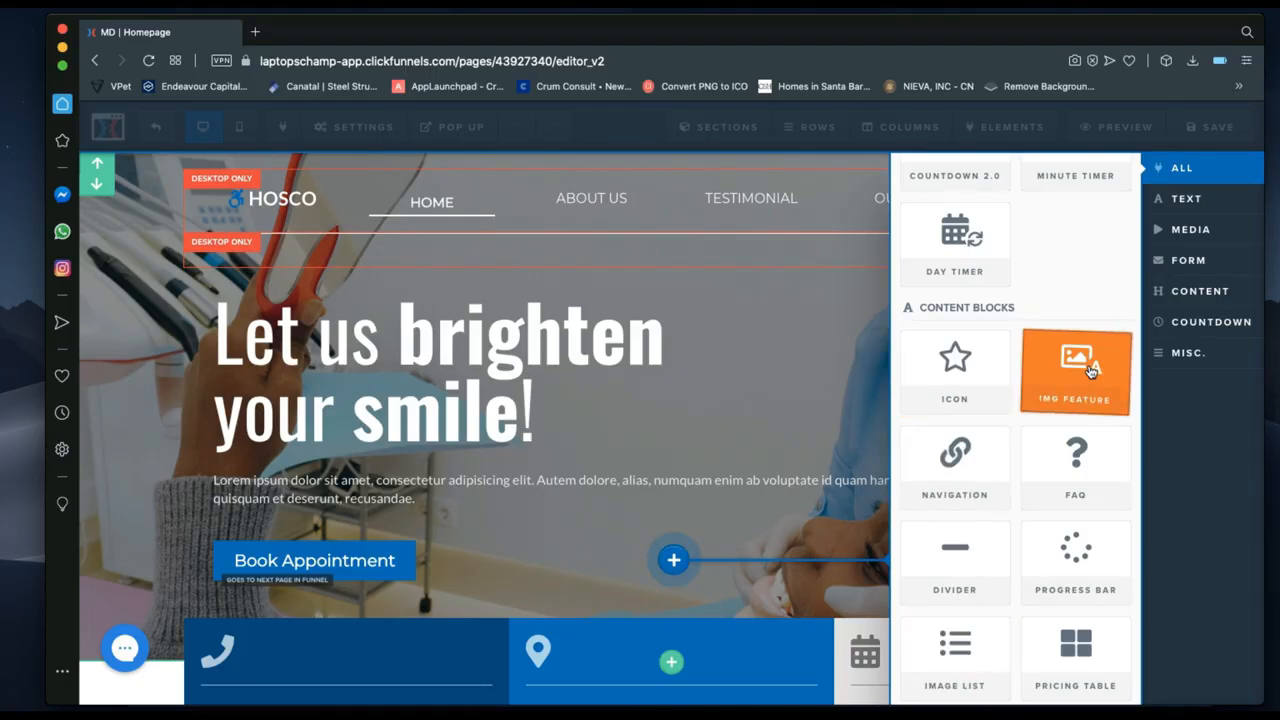
{"action": "left_click", "coordinate": [1190, 355]}
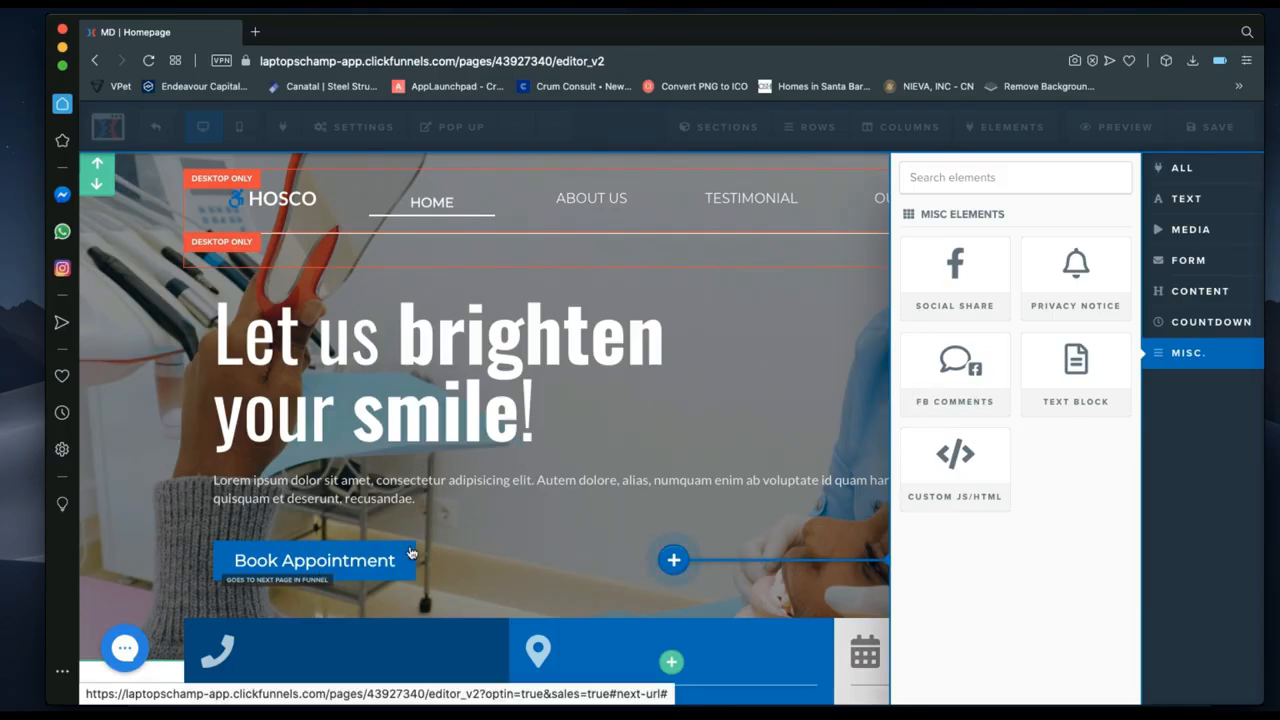
{"action": "left_click", "coordinate": [412, 555]}
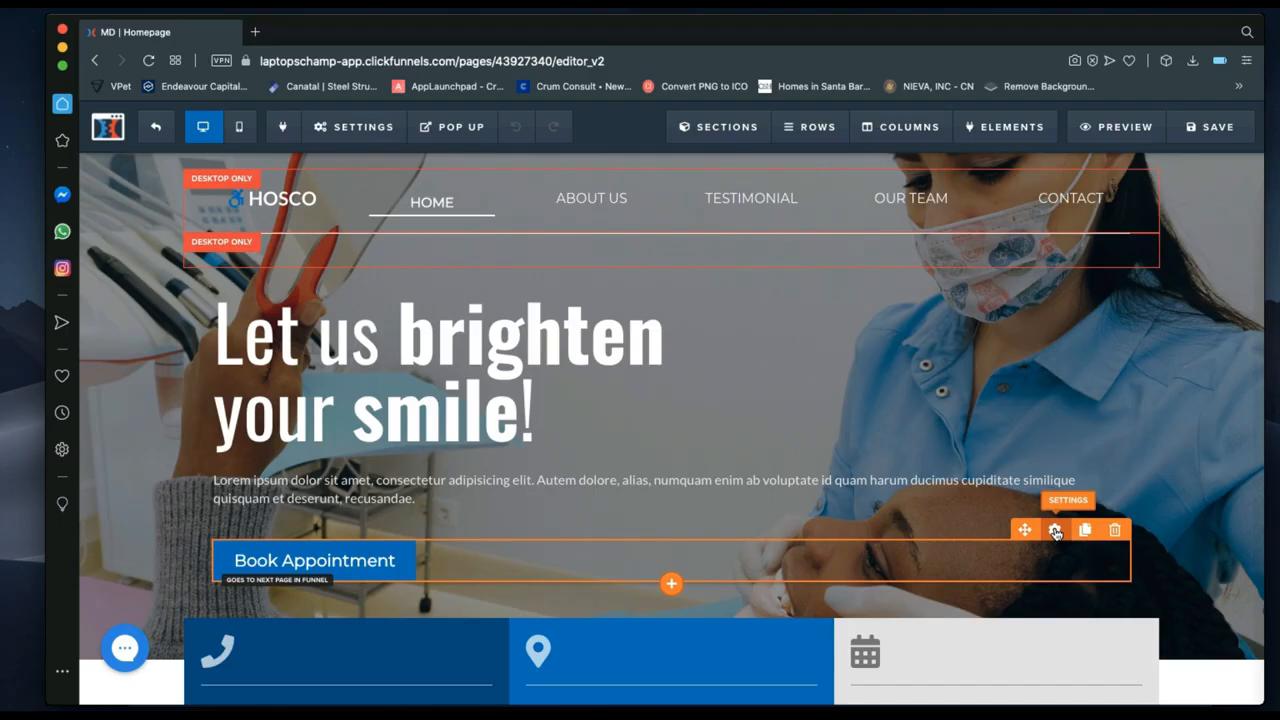
{"action": "left_click", "coordinate": [1055, 530]}
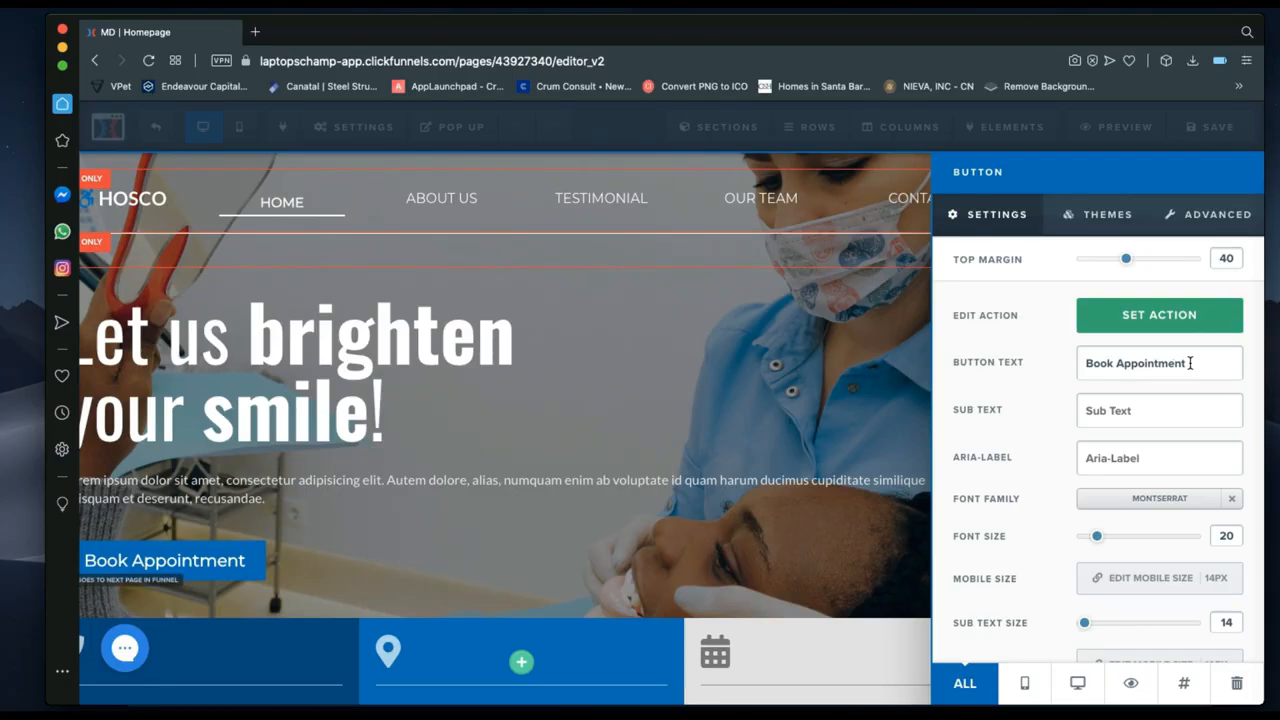
{"action": "left_click_drag", "start_coordinate": [1190, 363], "coordinate": [1078, 363]}
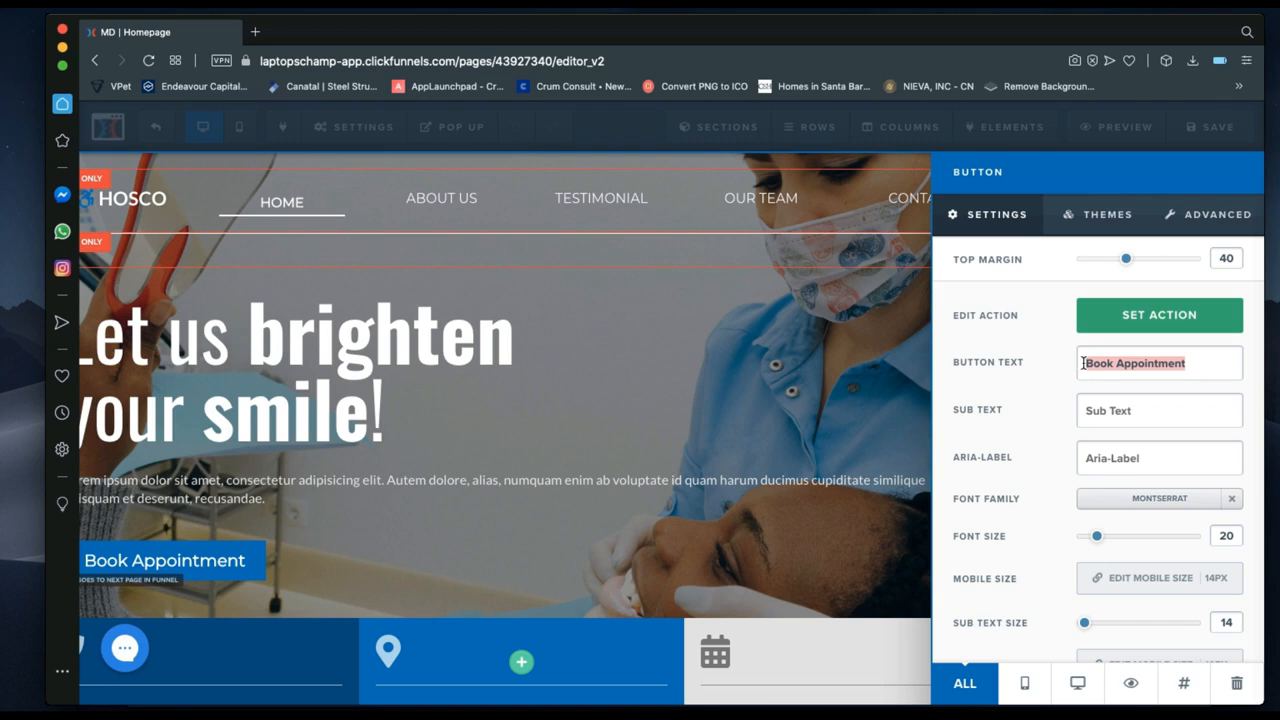
{"action": "left_click", "coordinate": [1190, 363]}
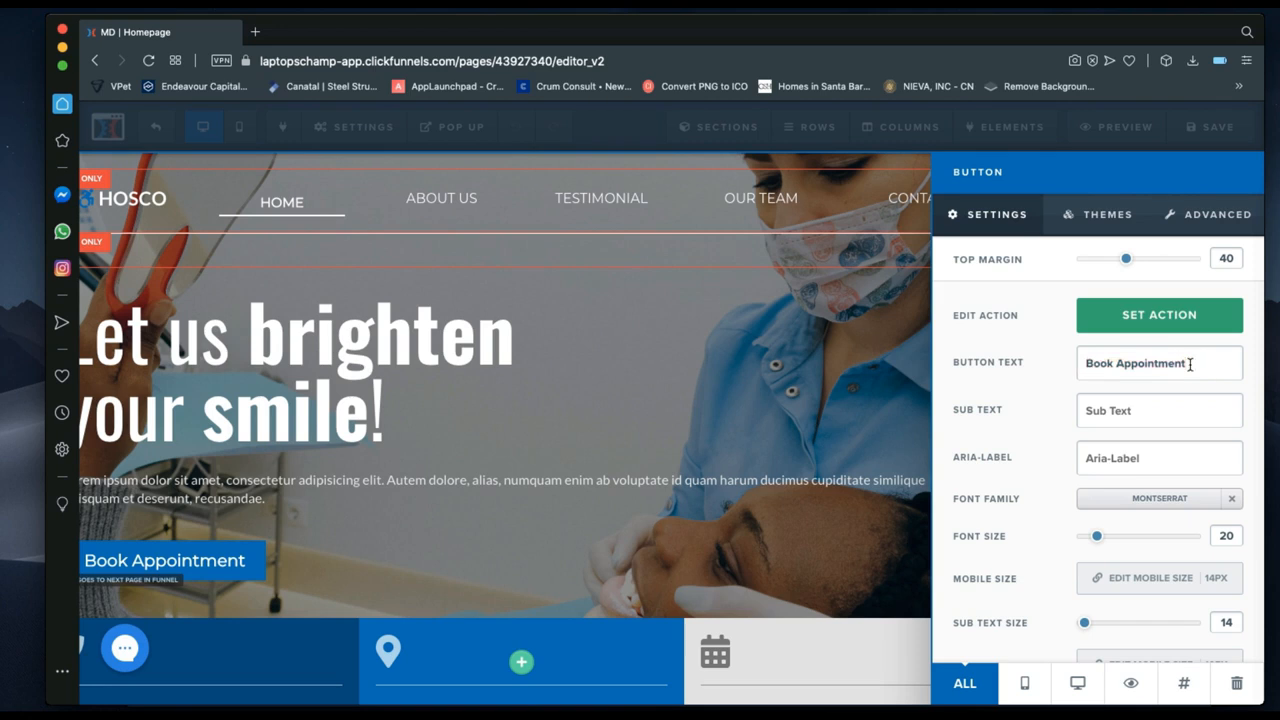
{"action": "left_click_drag", "start_coordinate": [1190, 363], "coordinate": [1118, 363]}
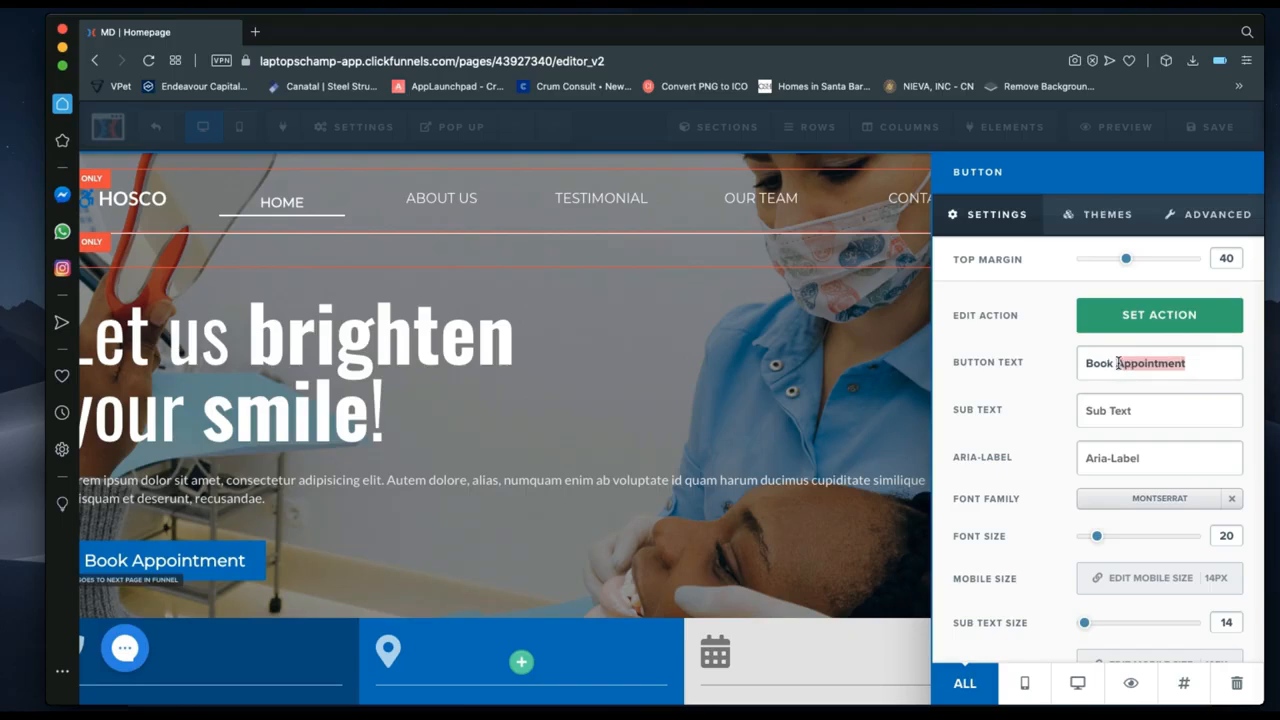
{"action": "key", "text": "BackSpace"}
{"action": "type", "text": "Now"}
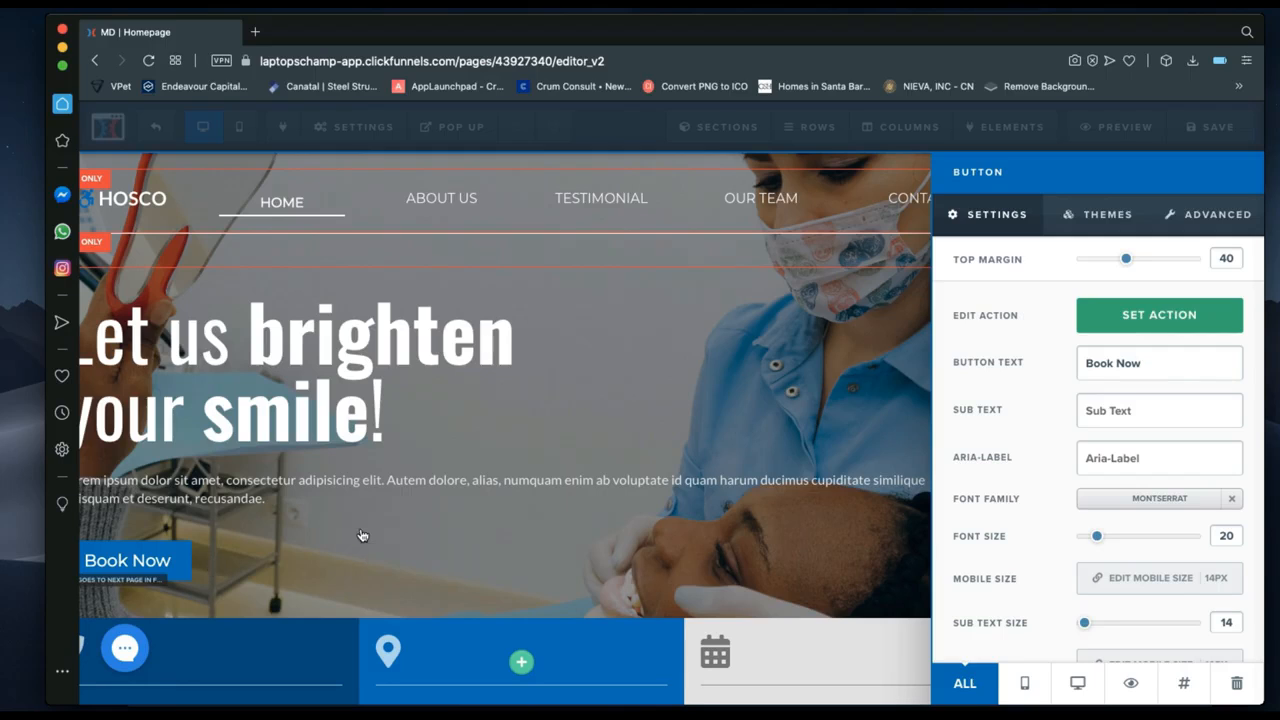
{"action": "key", "text": "BackSpace"}
{"action": "key", "text": "BackSpace"}
{"action": "key", "text": "BackSpace"}
{"action": "key", "text": "super+z"}
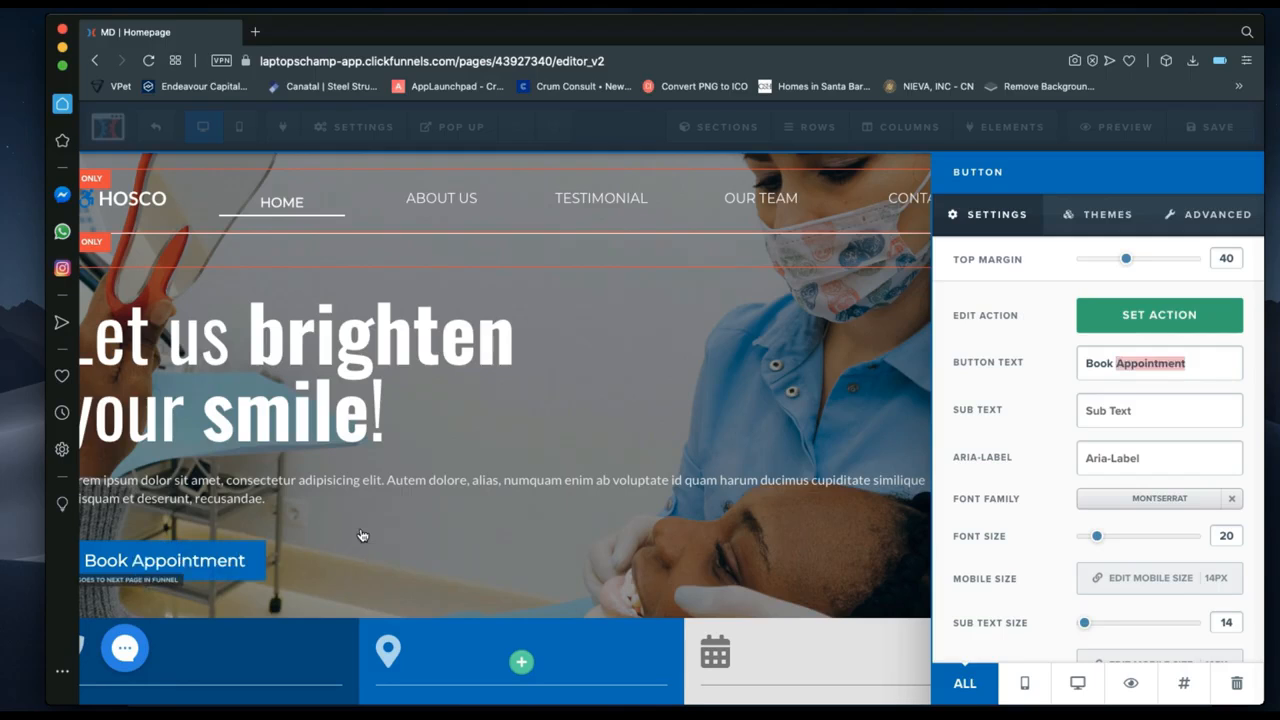
{"action": "left_click", "coordinate": [1140, 418]}
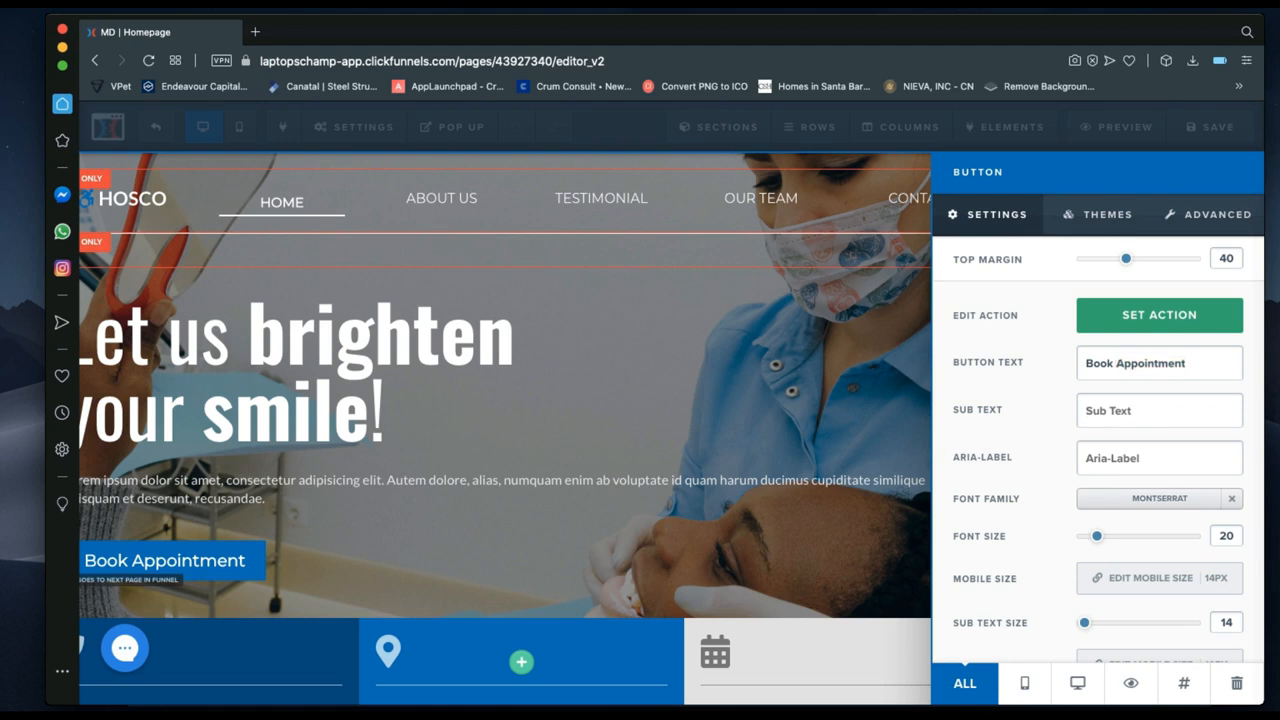
{"action": "type", "text": "Book a"}
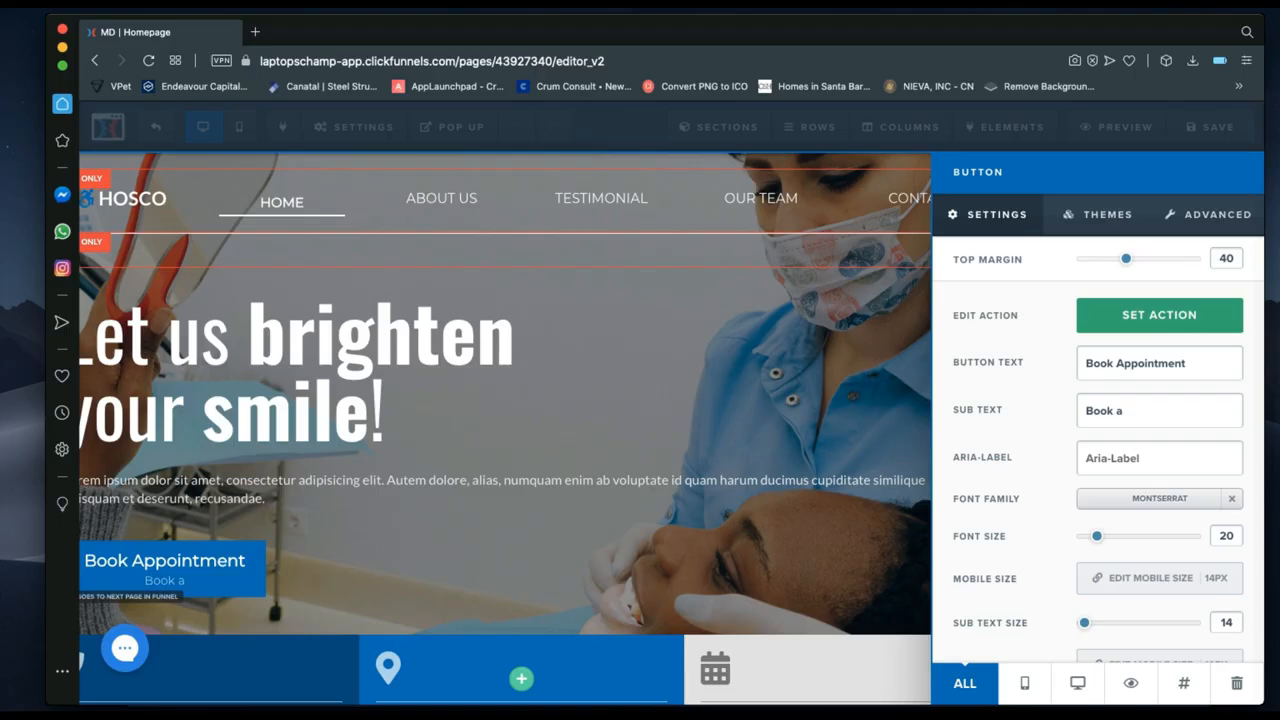
{"action": "type", "text": "n appoint"}
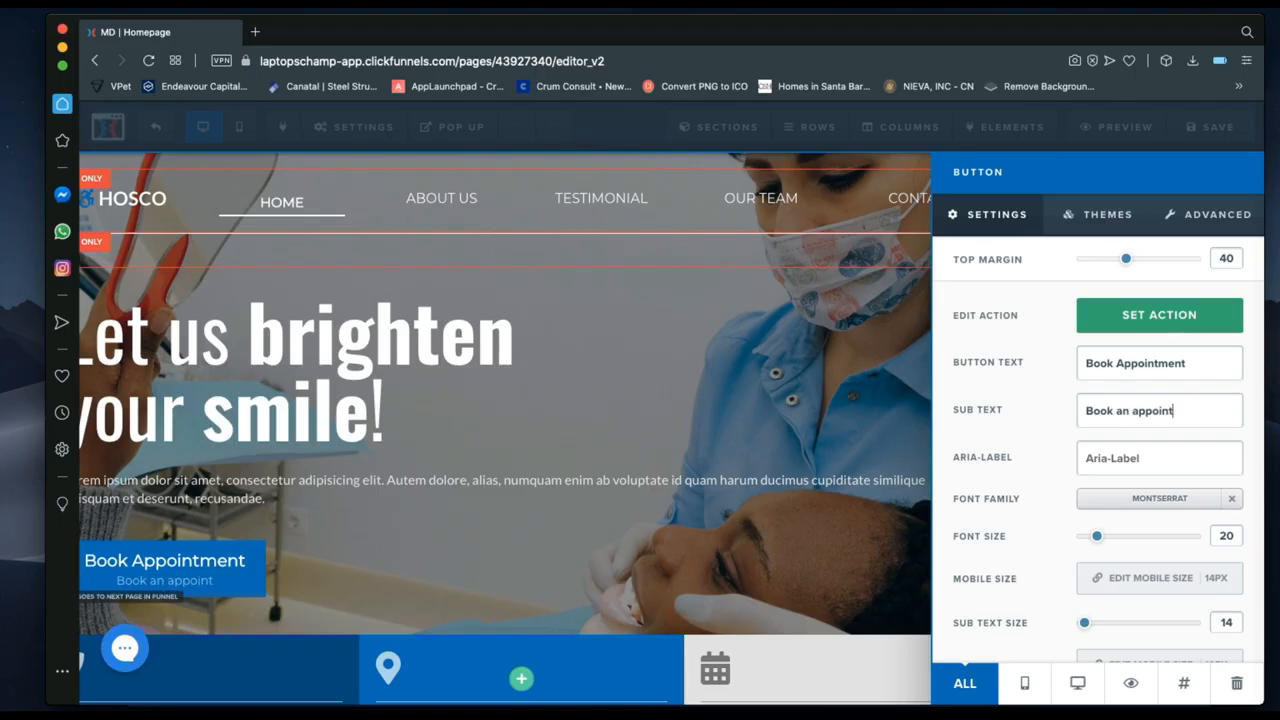
{"action": "type", "text": "ment with the bes"}
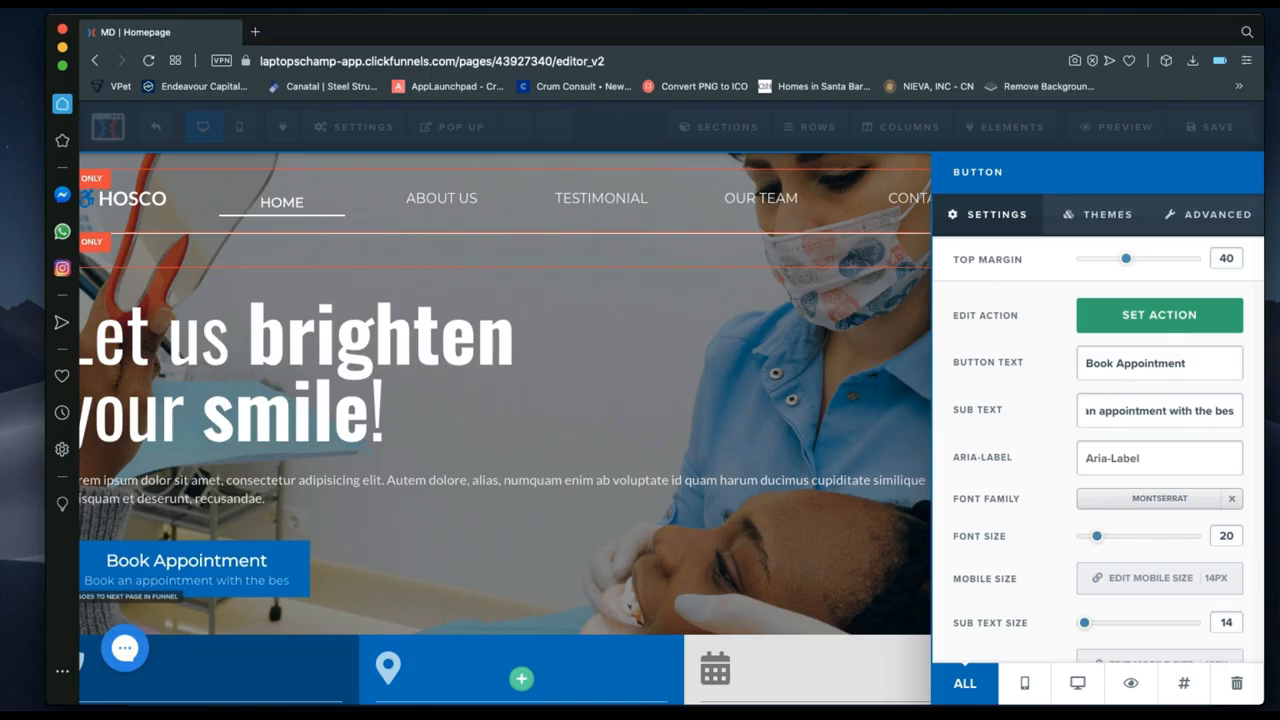
{"action": "type", "text": "t"}
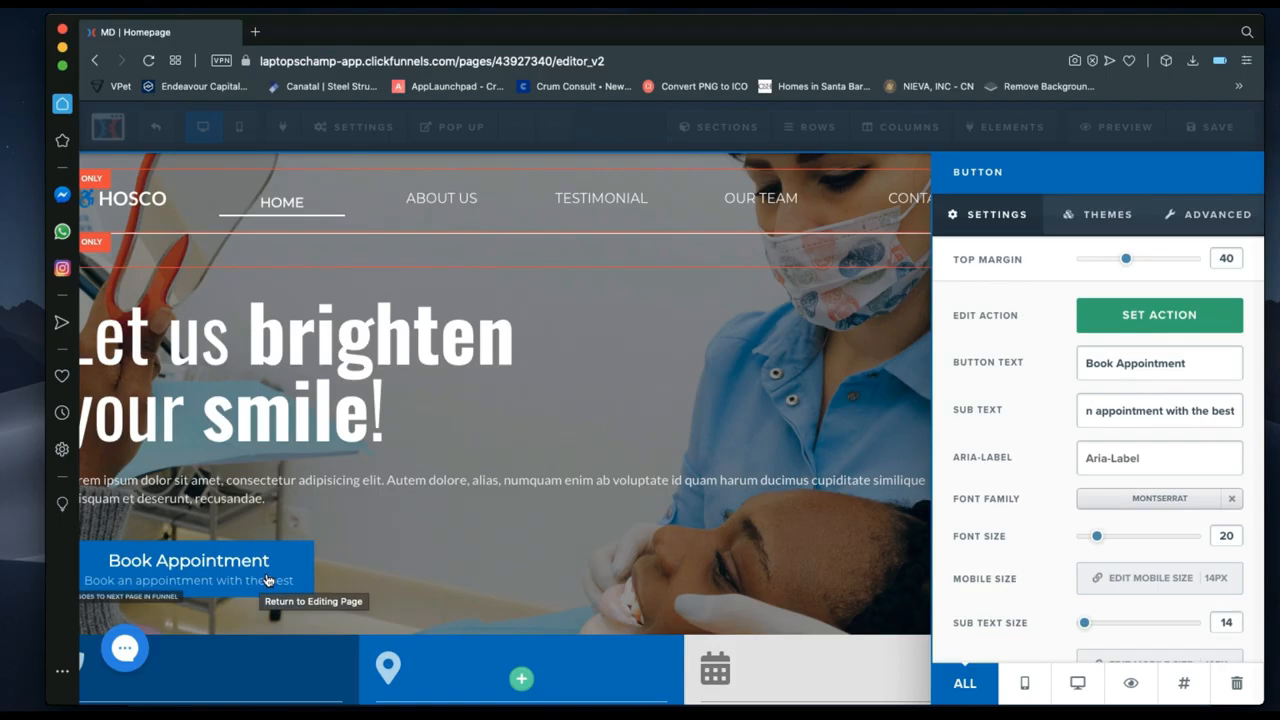
{"action": "key", "text": "super+a"}
{"action": "key", "text": "BackSpace"}
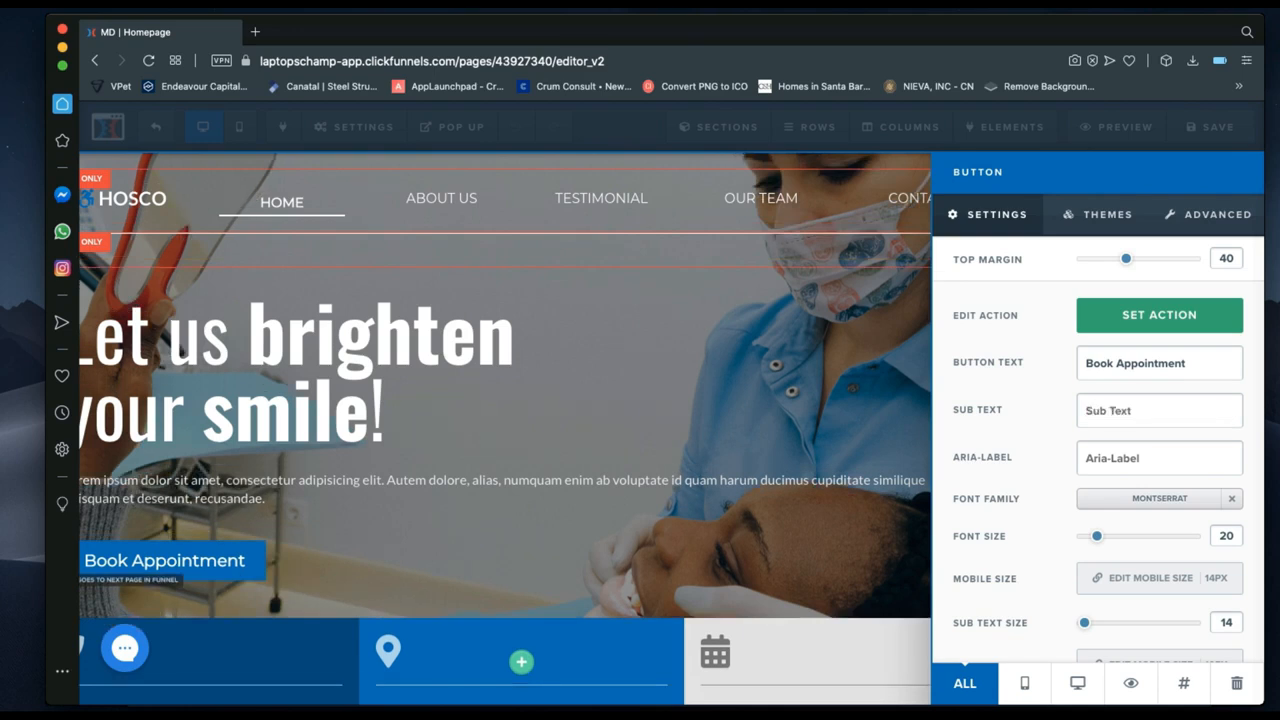
{"action": "scroll", "coordinate": [1150, 484], "scroll_direction": "down", "scroll_amount": 2}
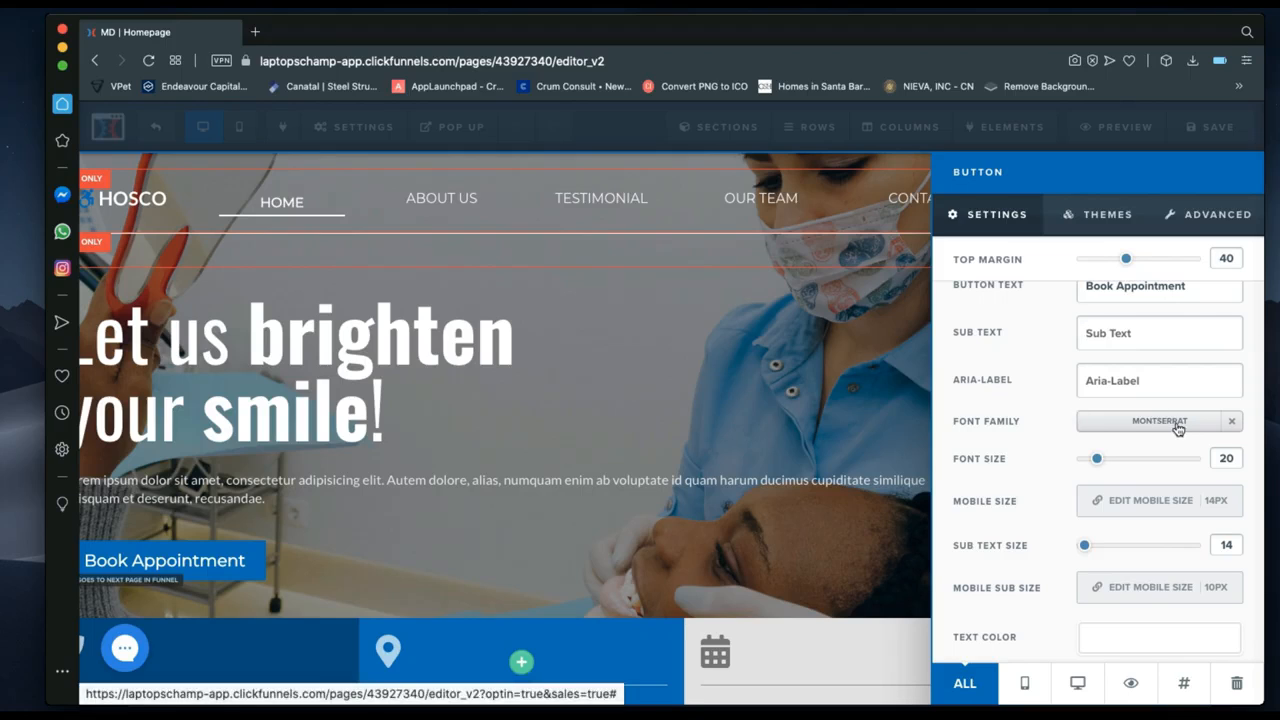
{"action": "left_click", "coordinate": [1178, 428]}
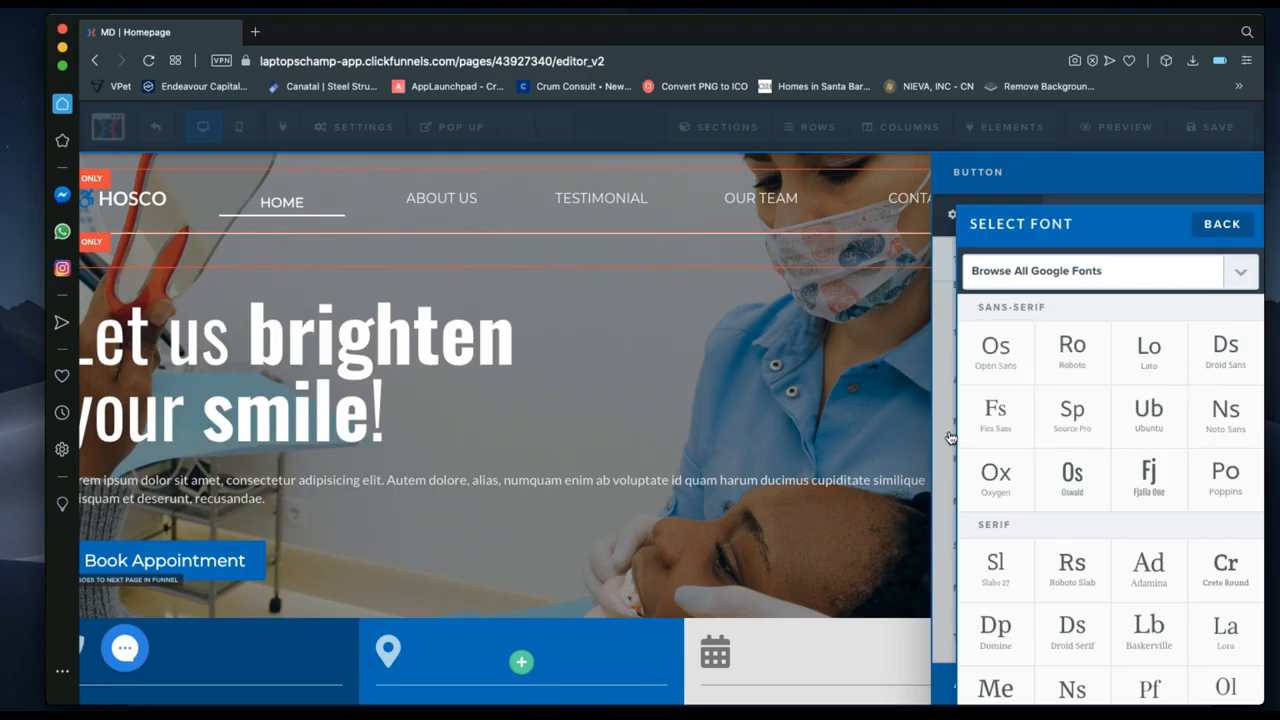
{"action": "left_click", "coordinate": [1078, 474]}
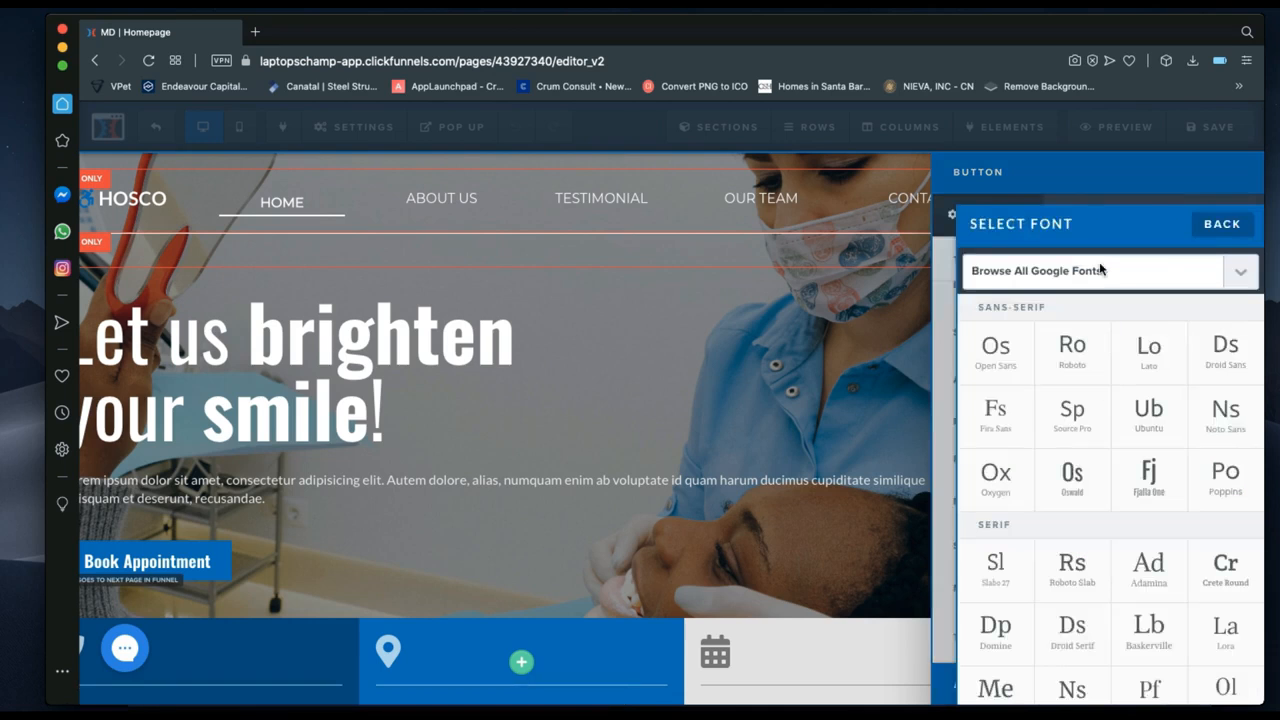
{"action": "left_click", "coordinate": [1100, 268]}
{"action": "type", "text": "mont"}
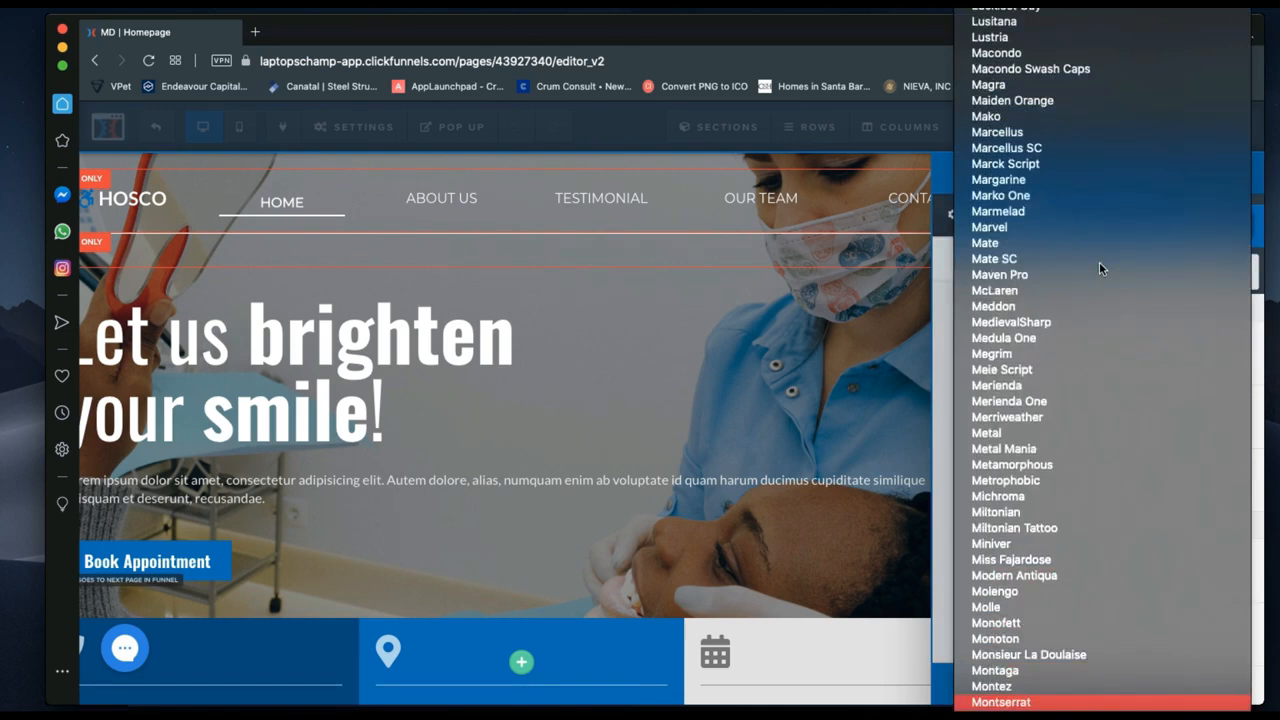
{"action": "key", "text": "Return"}
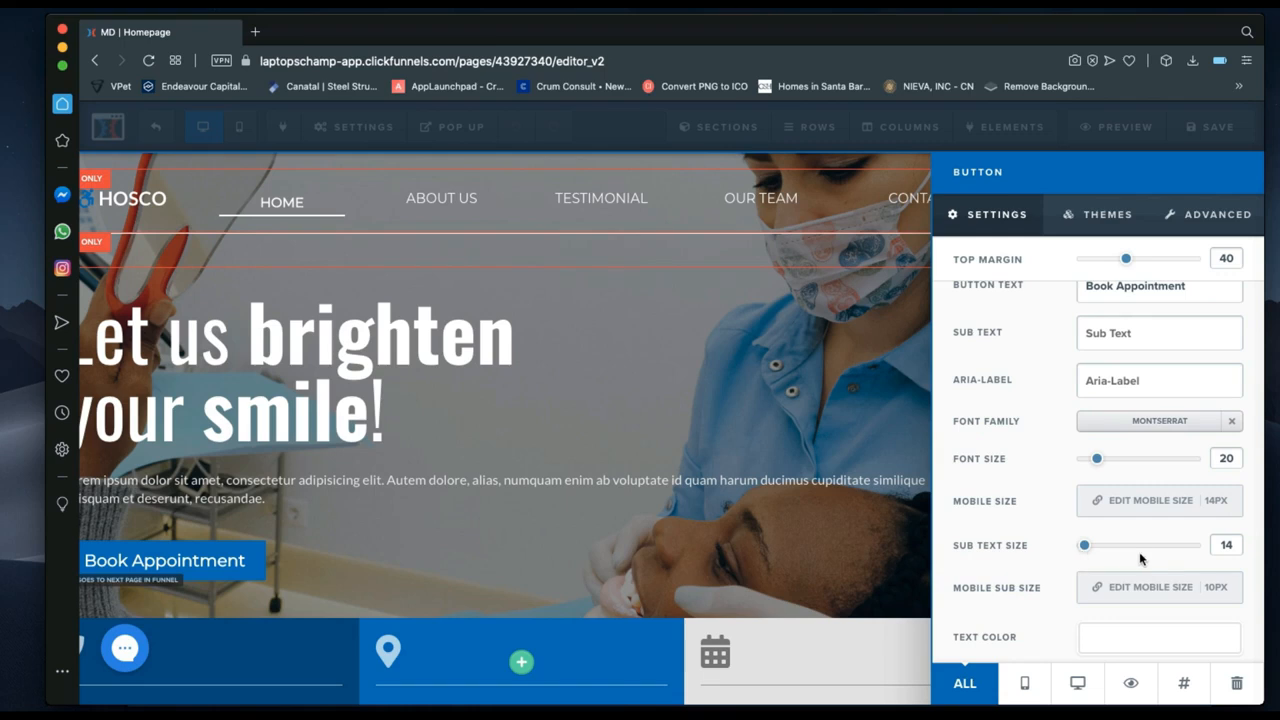
{"action": "scroll", "coordinate": [1138, 570], "scroll_direction": "down", "scroll_amount": 1}
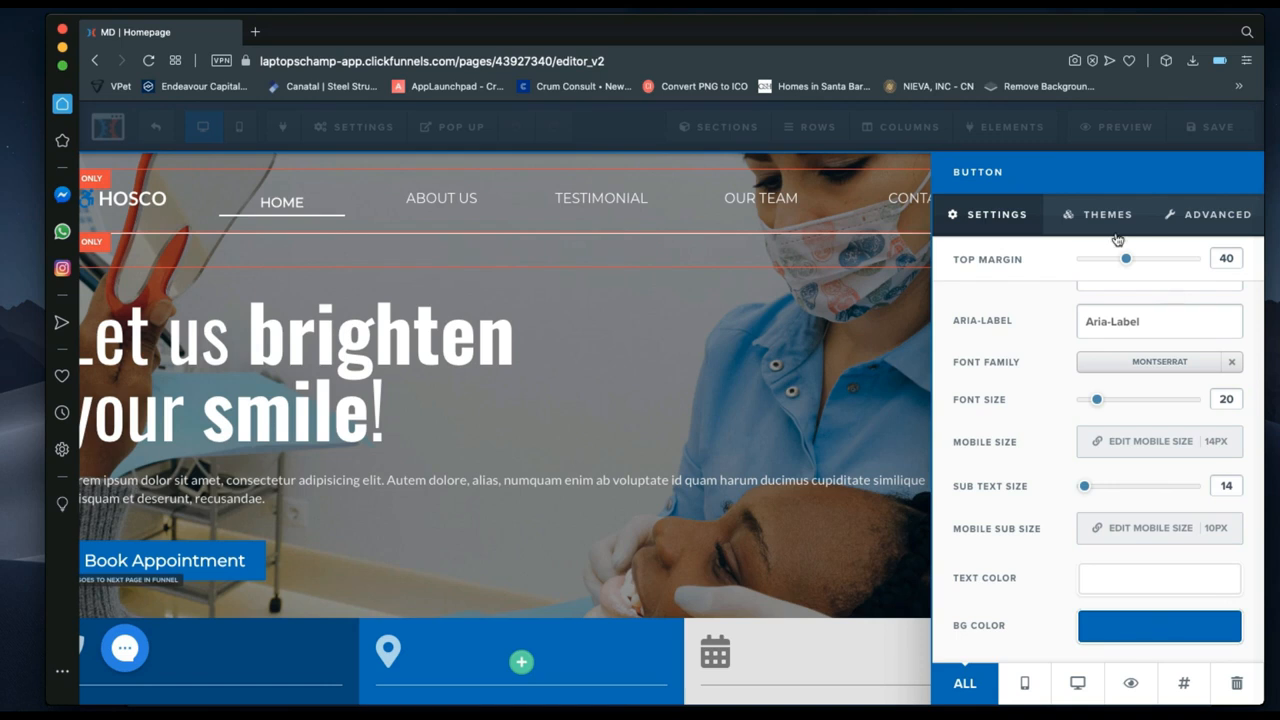
Try full-width and inline display on the button, then revert to Fluid width and block display.
{"action": "left_click", "coordinate": [1236, 208]}
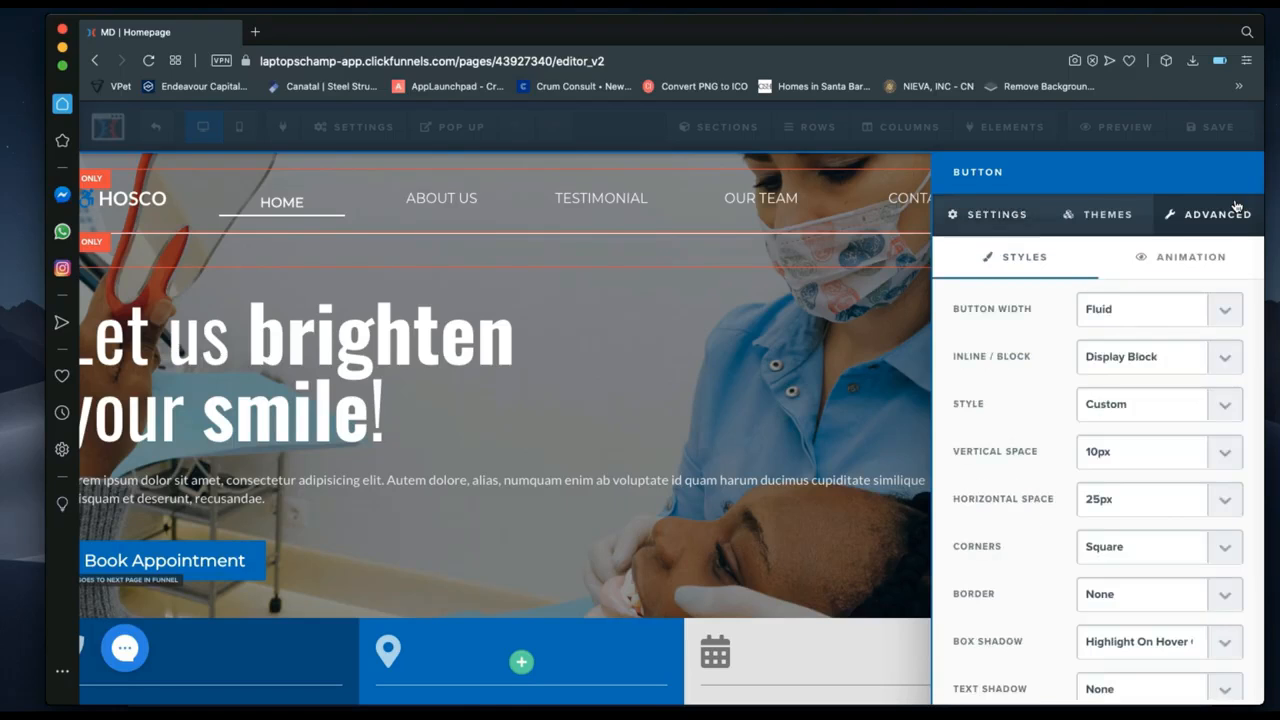
{"action": "left_click", "coordinate": [1157, 321]}
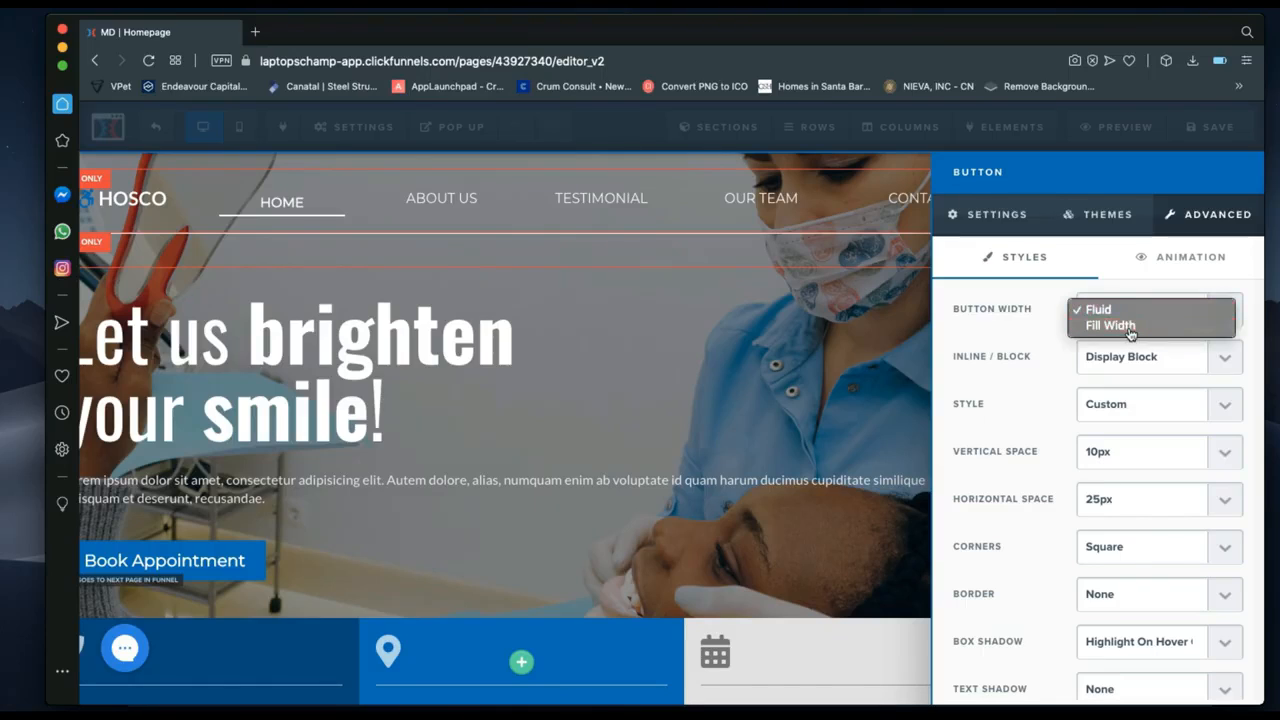
{"action": "left_click", "coordinate": [1130, 332]}
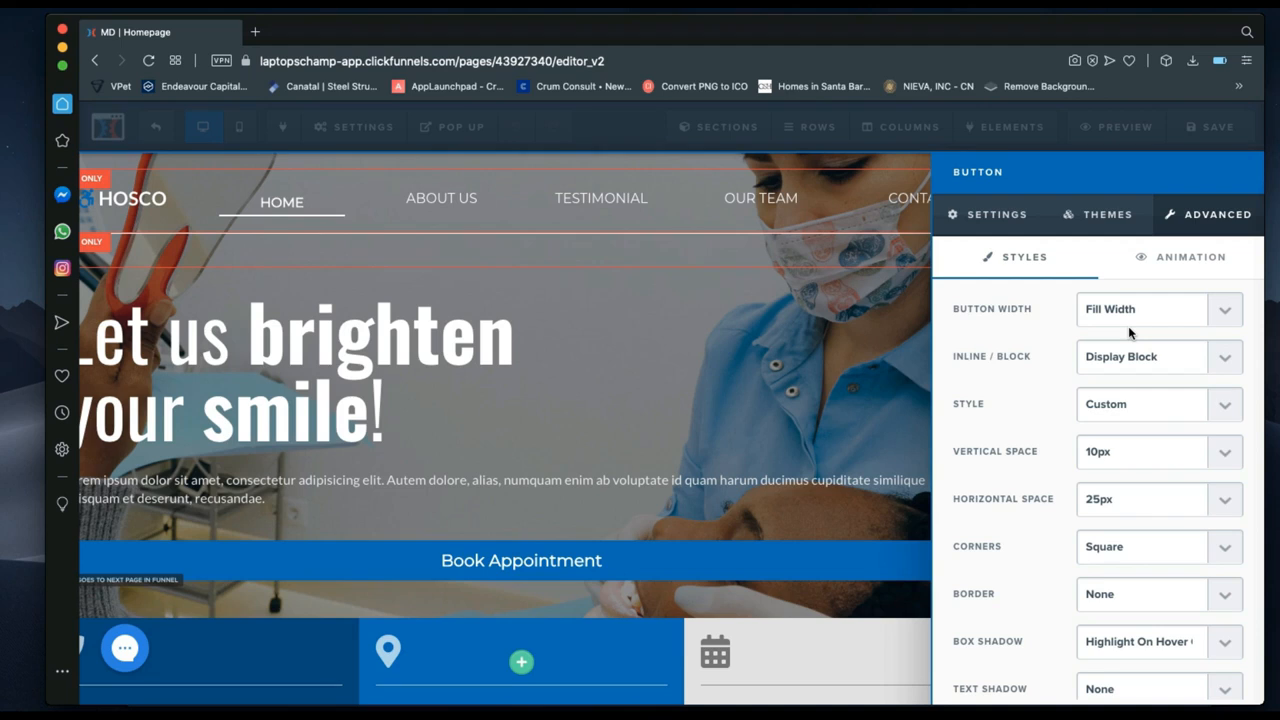
{"action": "left_click", "coordinate": [1128, 318]}
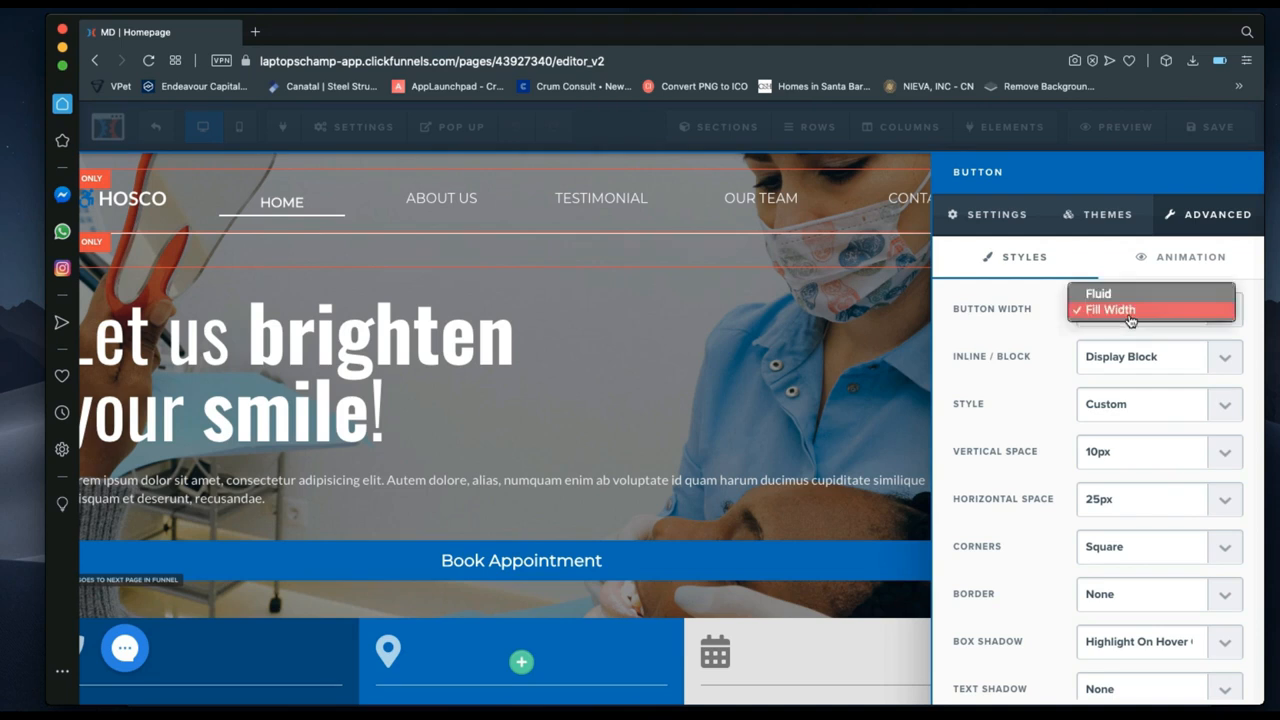
{"action": "left_click", "coordinate": [1122, 308]}
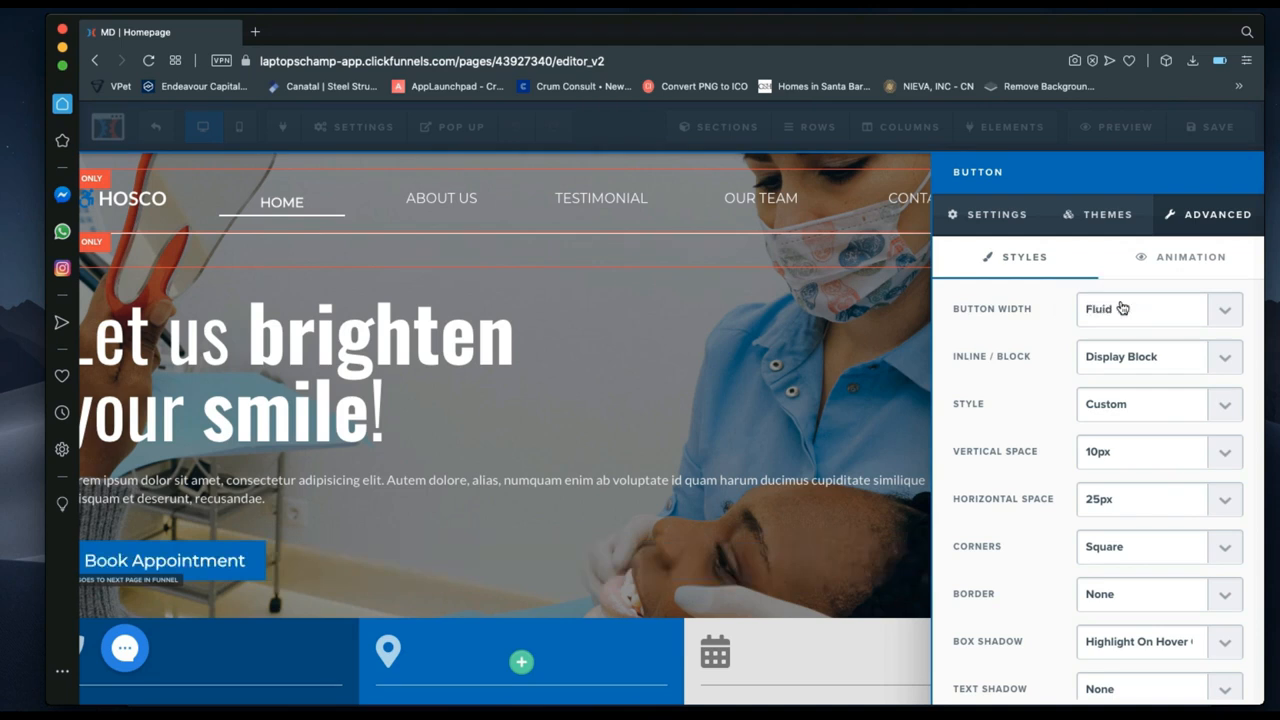
{"action": "left_click", "coordinate": [1121, 370]}
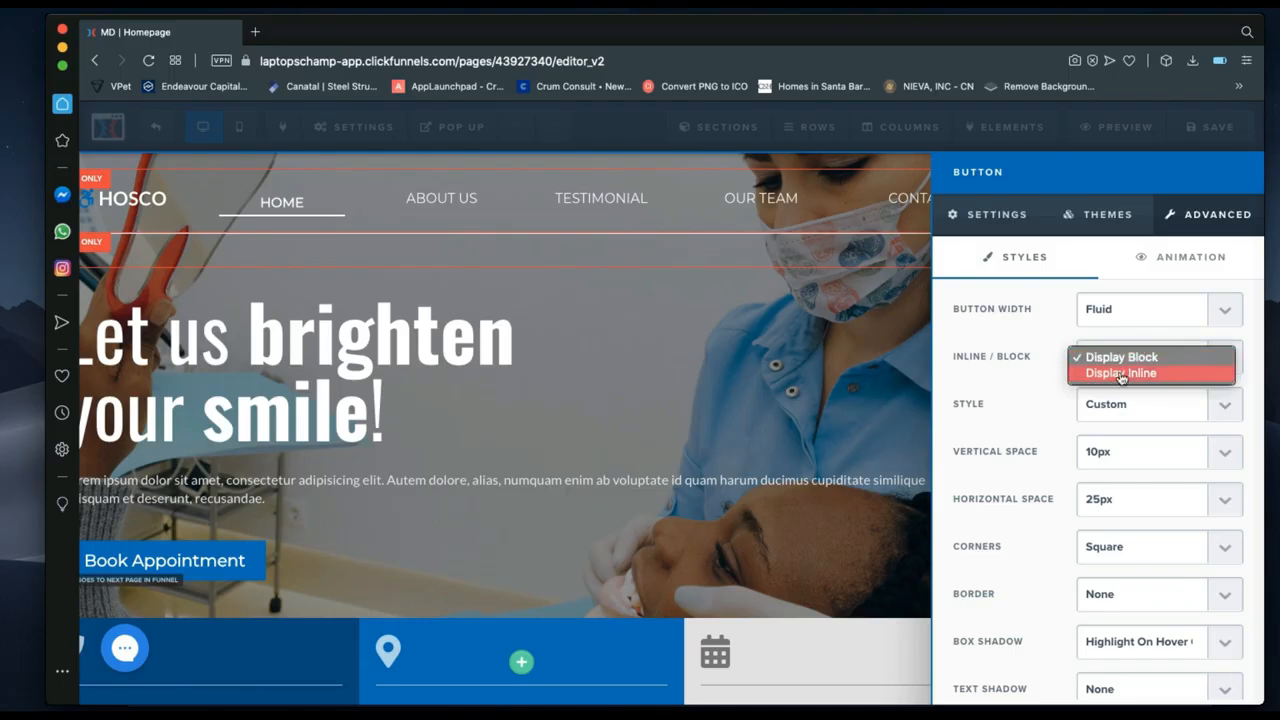
{"action": "left_click", "coordinate": [1121, 374]}
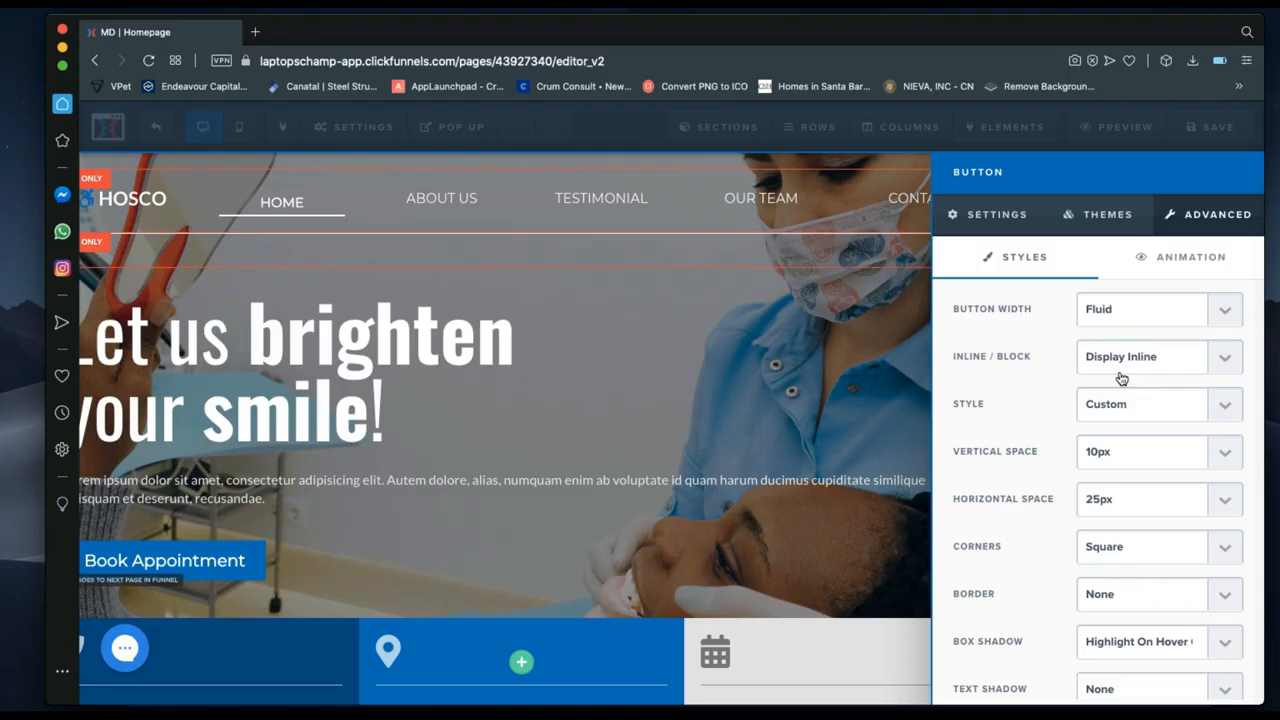
{"action": "left_click", "coordinate": [1121, 366]}
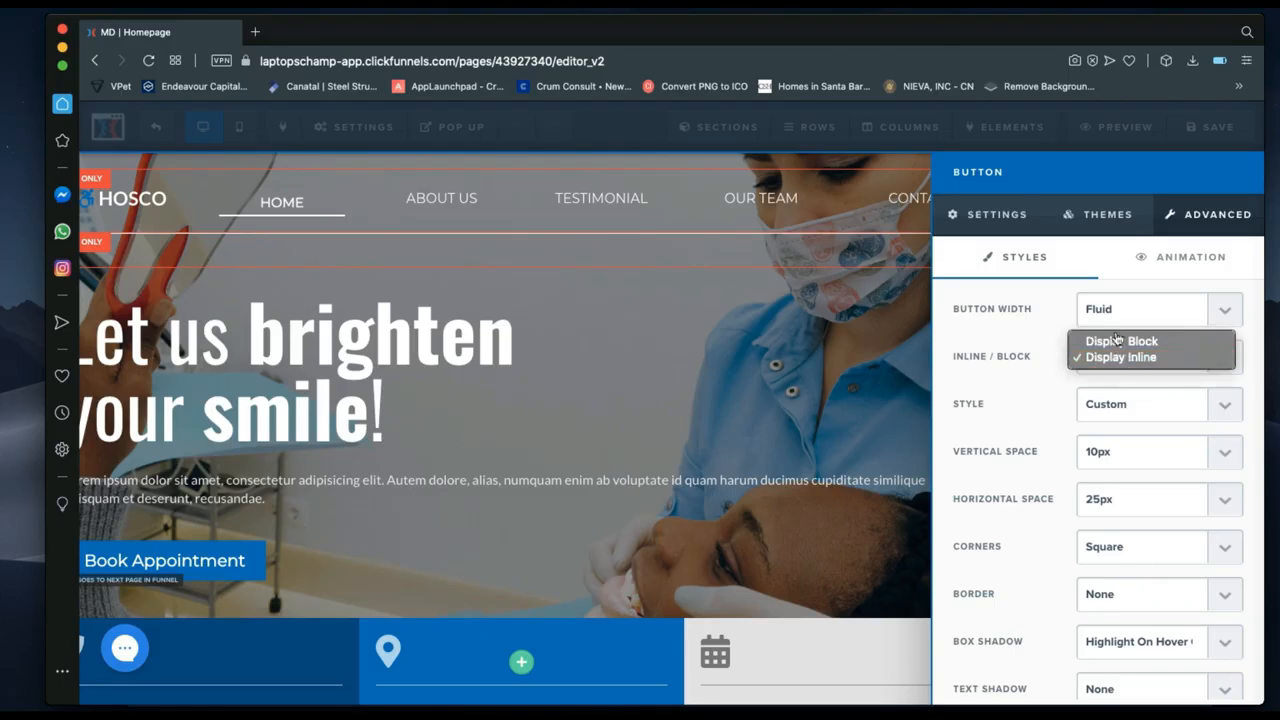
{"action": "left_click", "coordinate": [1108, 342]}
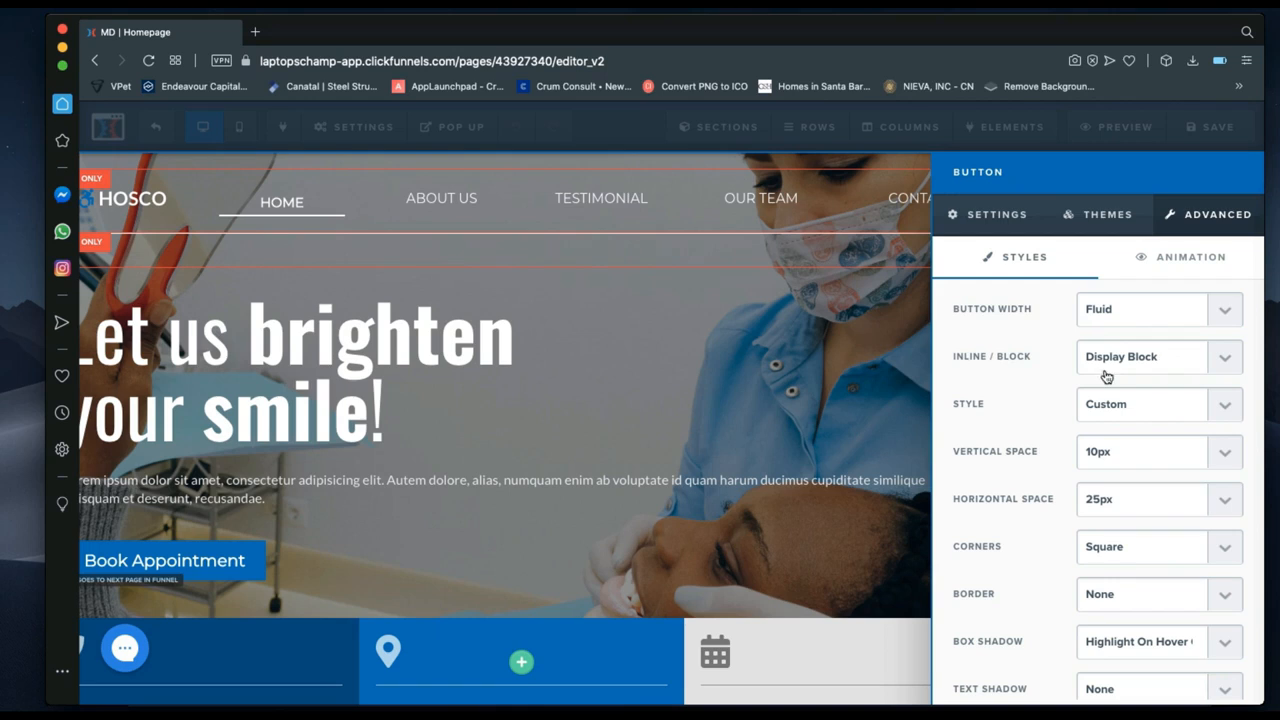
Try the Line Flat button style, restore the solid blue Custom style, and close the button settings.
{"action": "left_click", "coordinate": [1118, 410]}
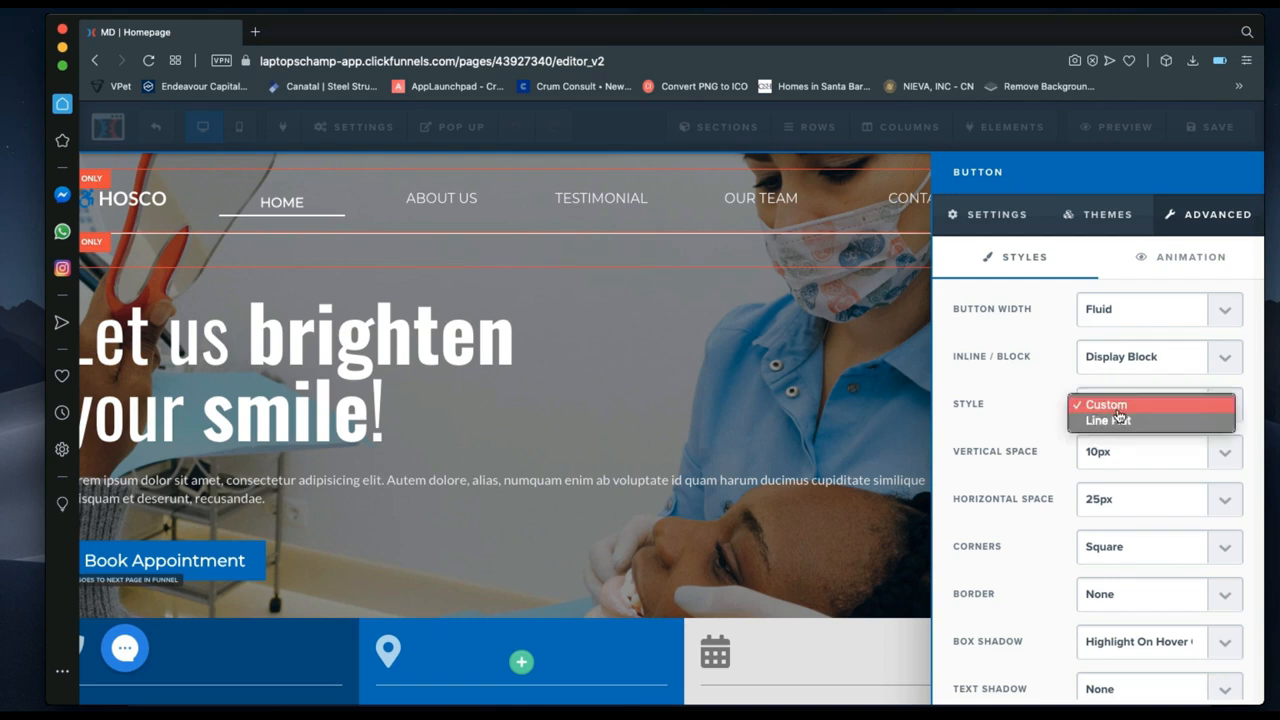
{"action": "left_click", "coordinate": [1115, 421]}
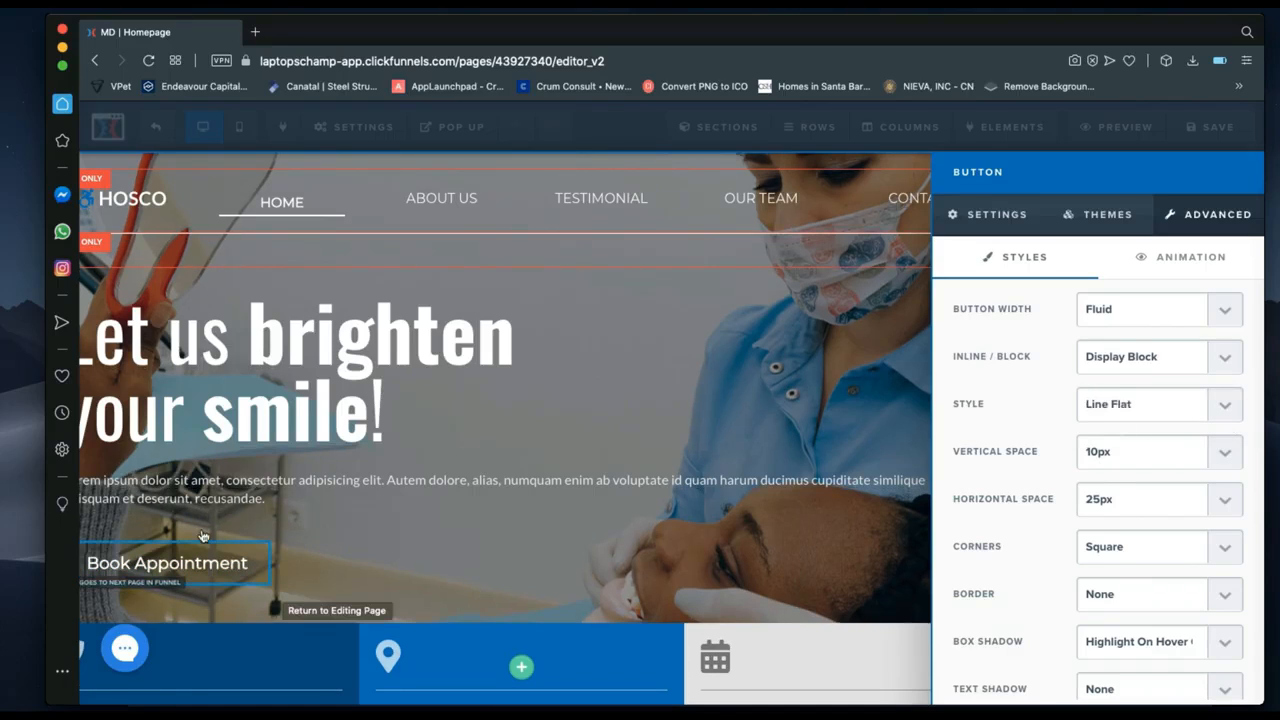
{"action": "left_click", "coordinate": [1131, 404]}
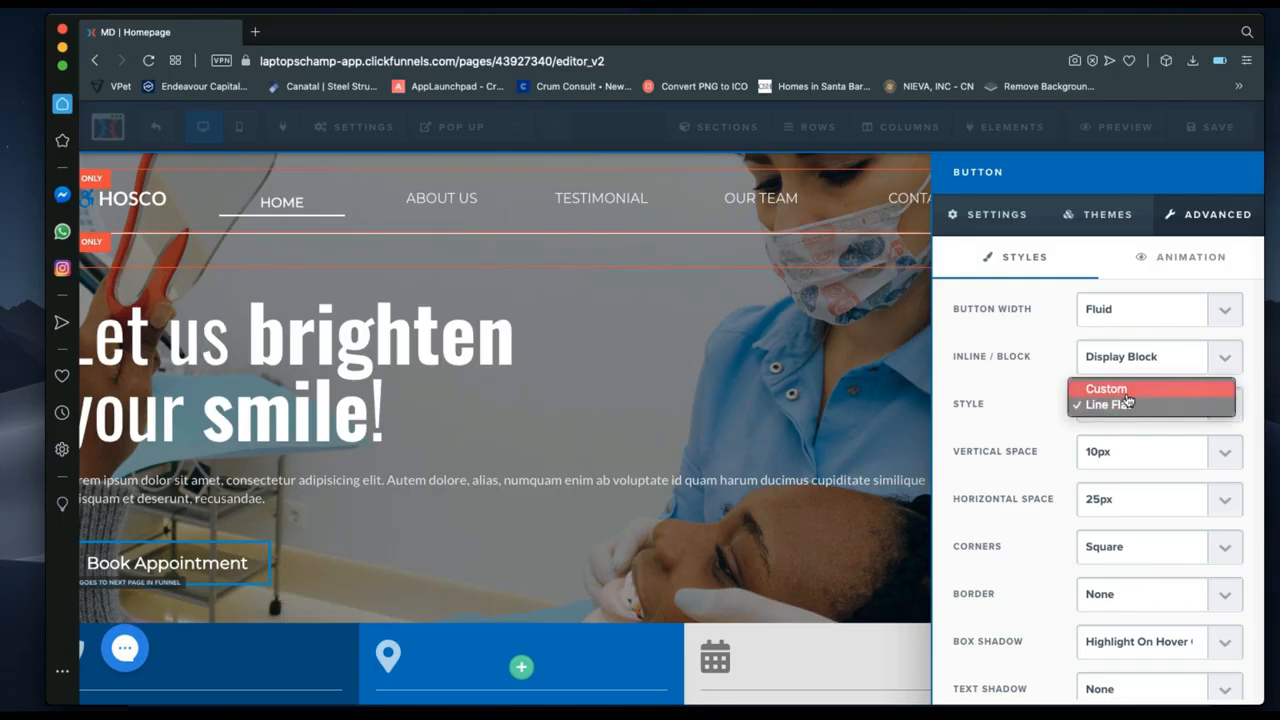
{"action": "left_click", "coordinate": [1124, 390]}
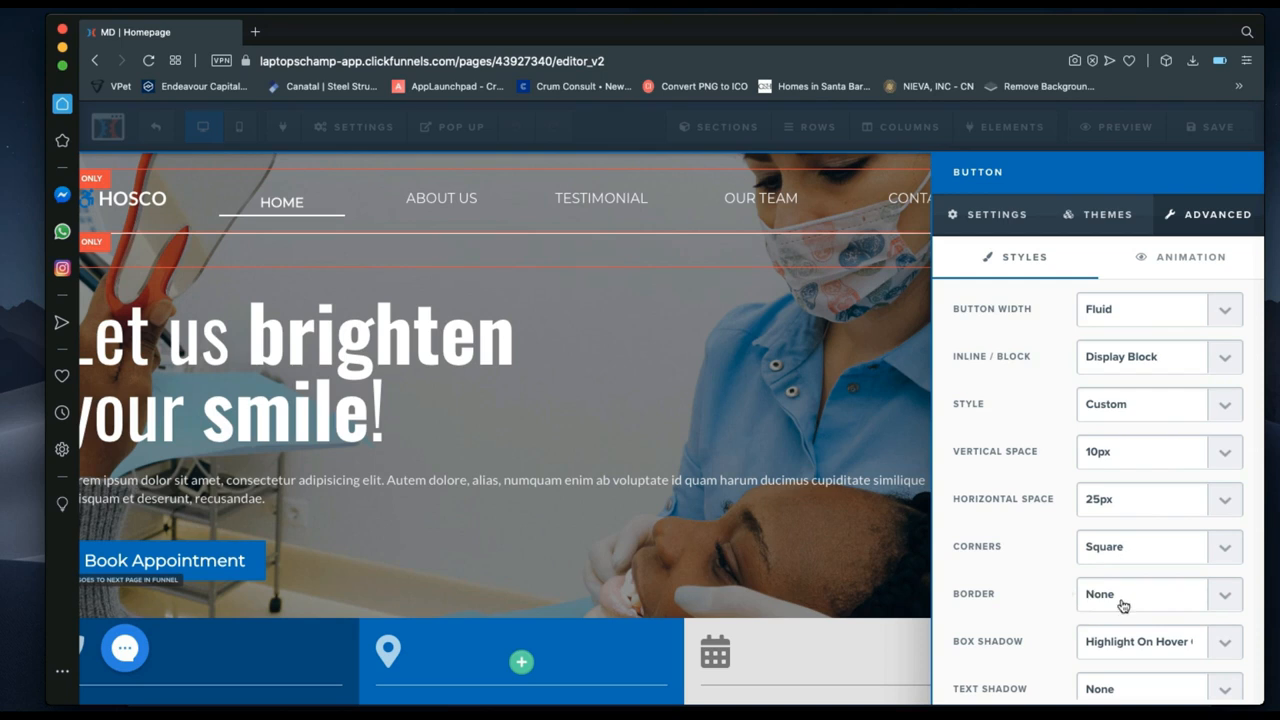
{"action": "left_click", "coordinate": [958, 217]}
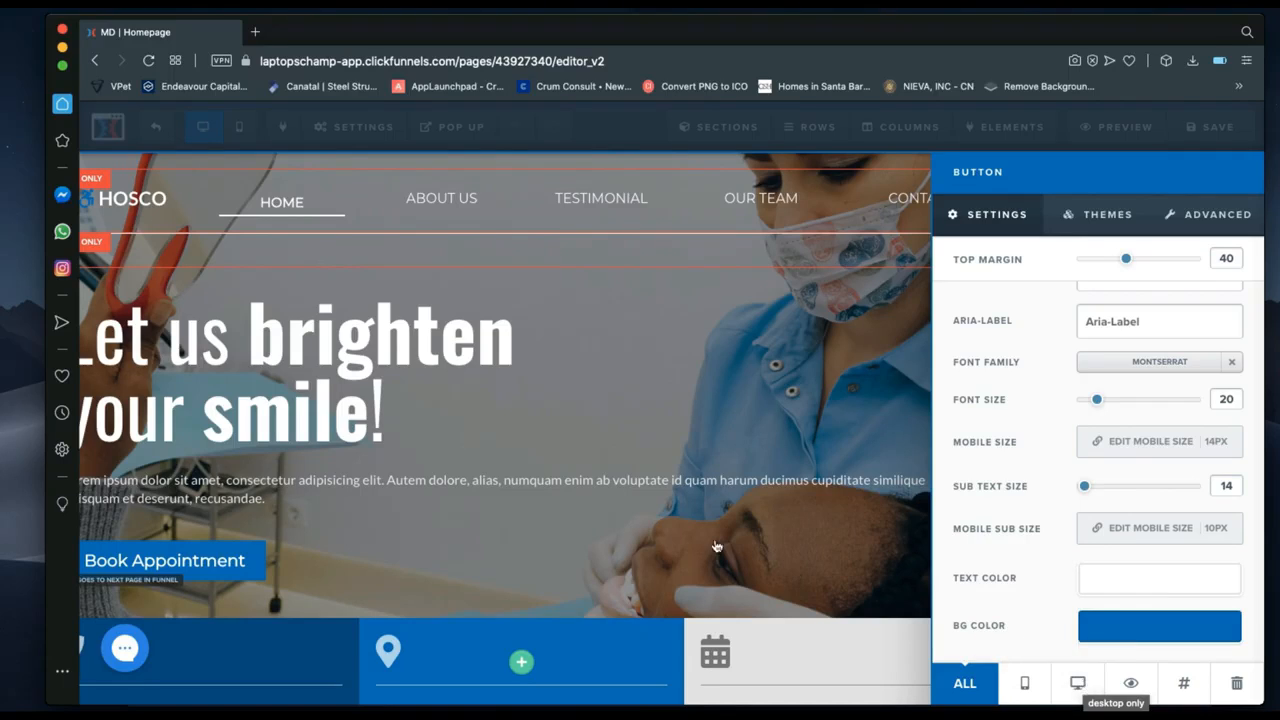
{"action": "left_click", "coordinate": [609, 541]}
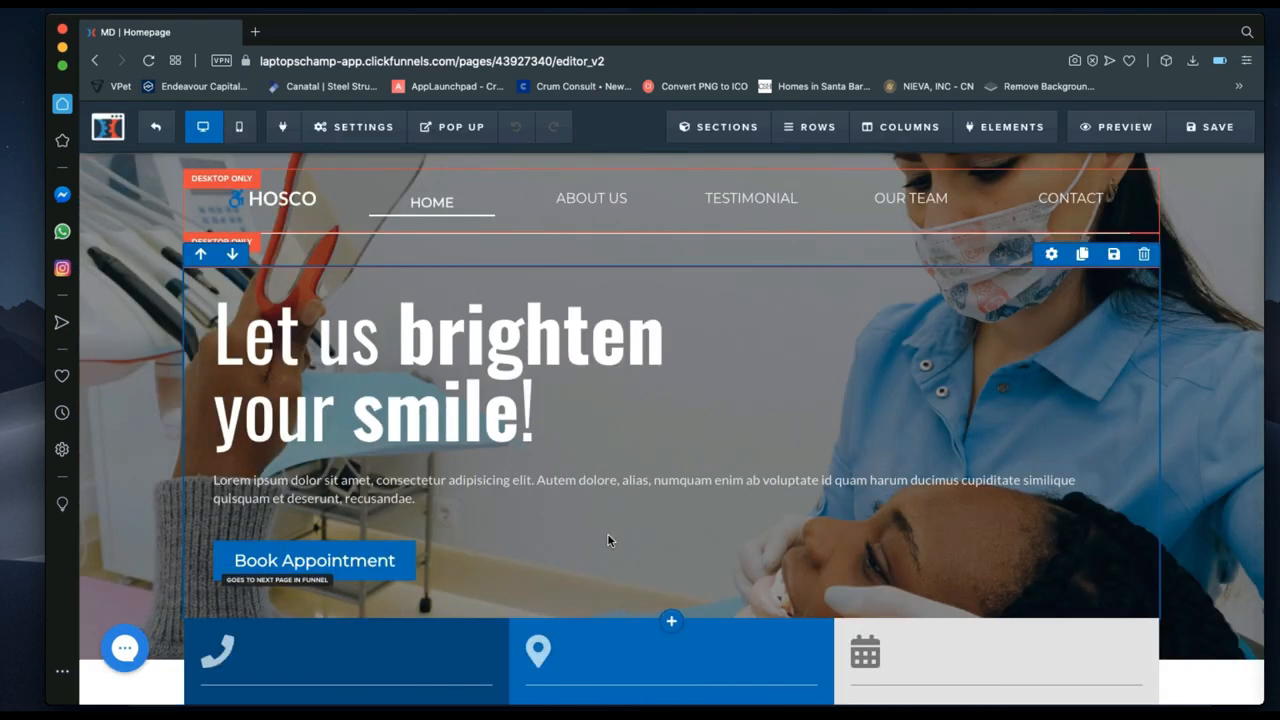
{"action": "scroll", "coordinate": [607, 540], "scroll_direction": "down", "scroll_amount": 3}
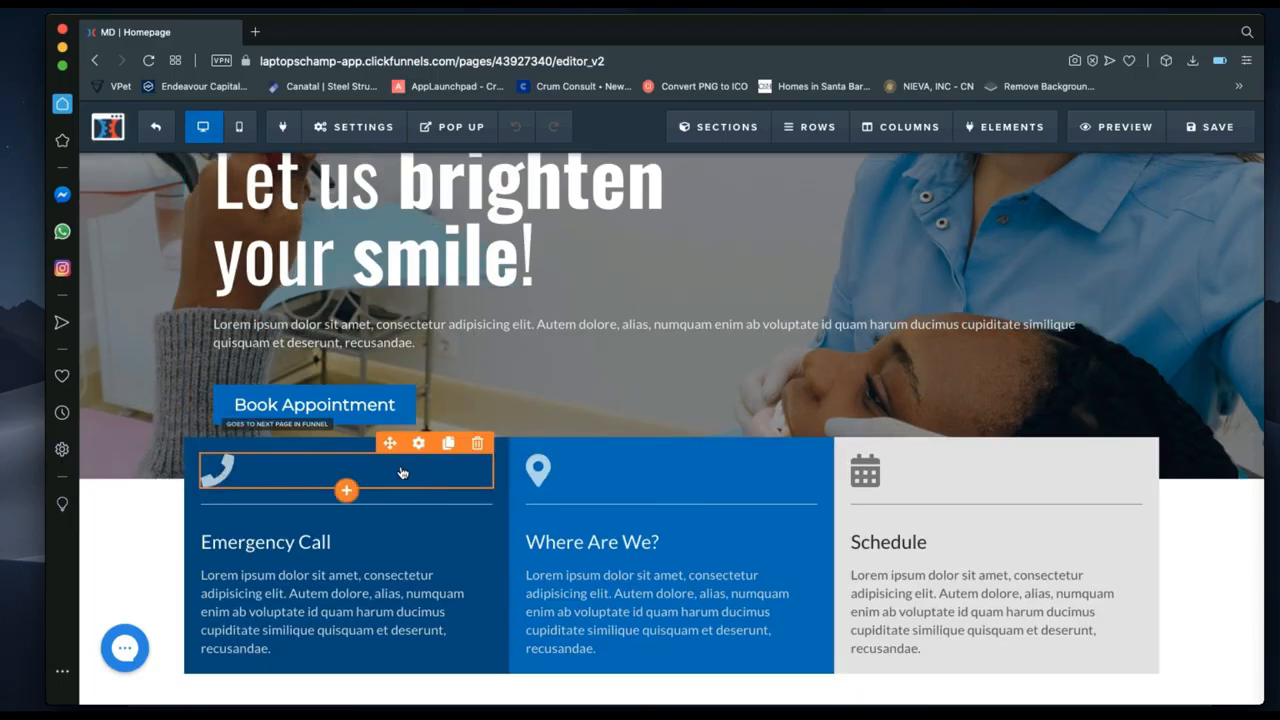
{"action": "scroll", "coordinate": [629, 430], "scroll_direction": "up", "scroll_amount": 3}
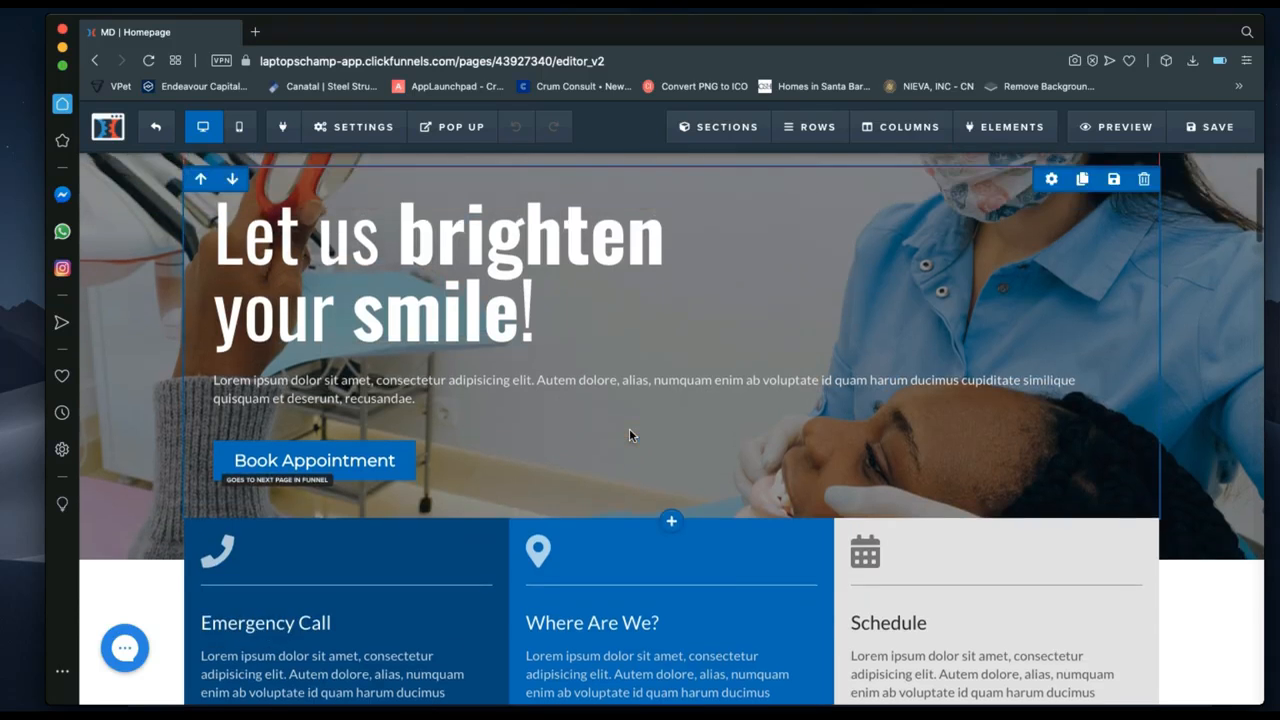
{"action": "scroll", "coordinate": [631, 434], "scroll_direction": "up", "scroll_amount": 1}
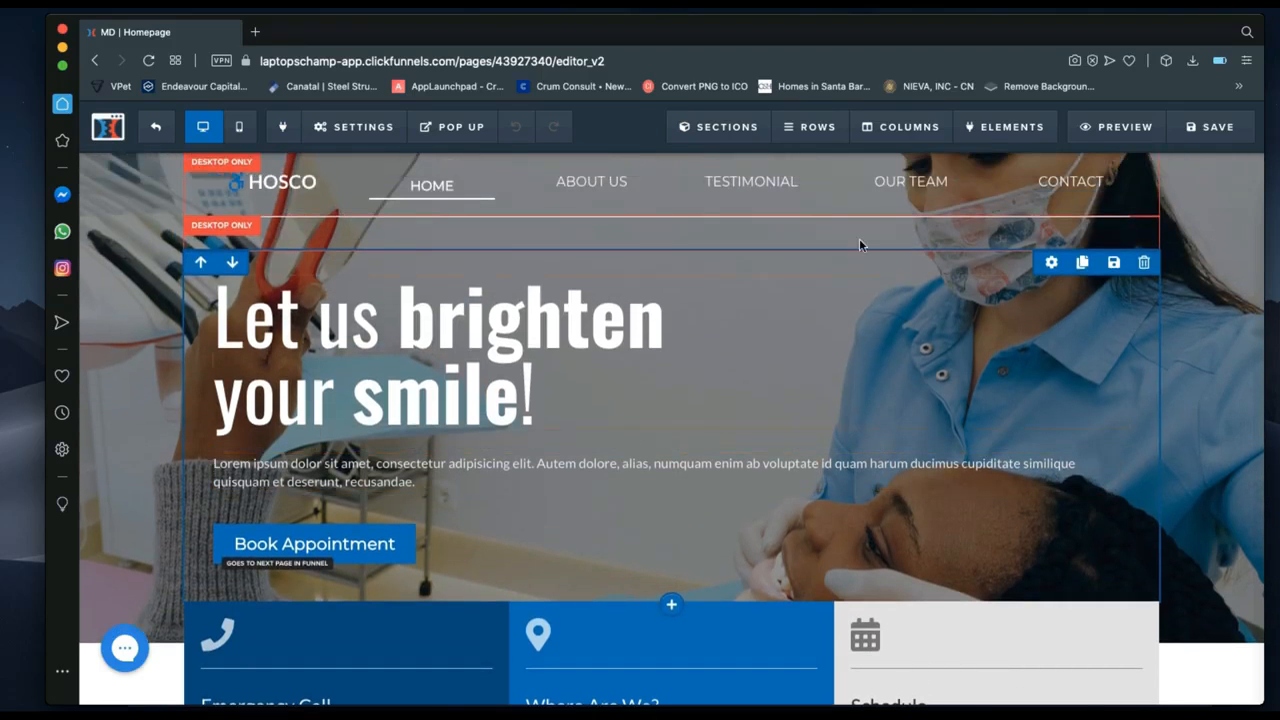
{"action": "scroll", "coordinate": [770, 529], "scroll_direction": "down", "scroll_amount": 5}
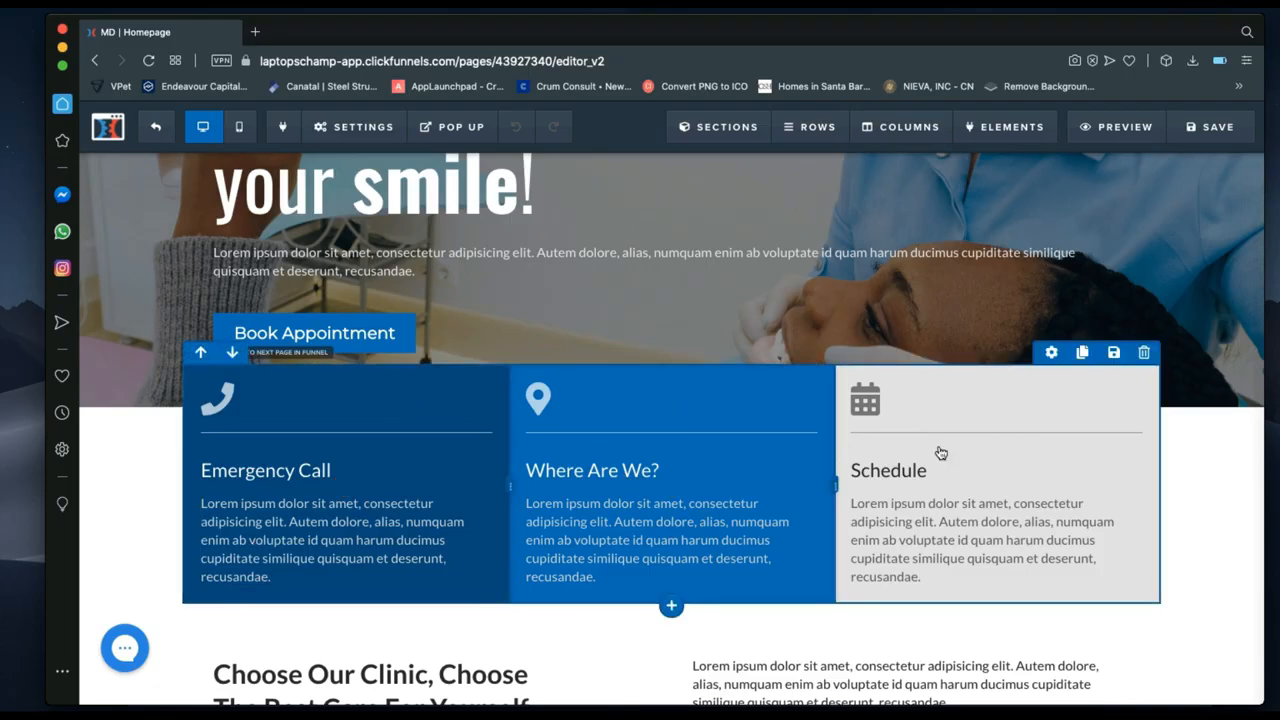
{"action": "scroll", "coordinate": [911, 449], "scroll_direction": "up", "scroll_amount": 1}
{"action": "scroll", "coordinate": [385, 447], "scroll_direction": "down", "scroll_amount": 1}
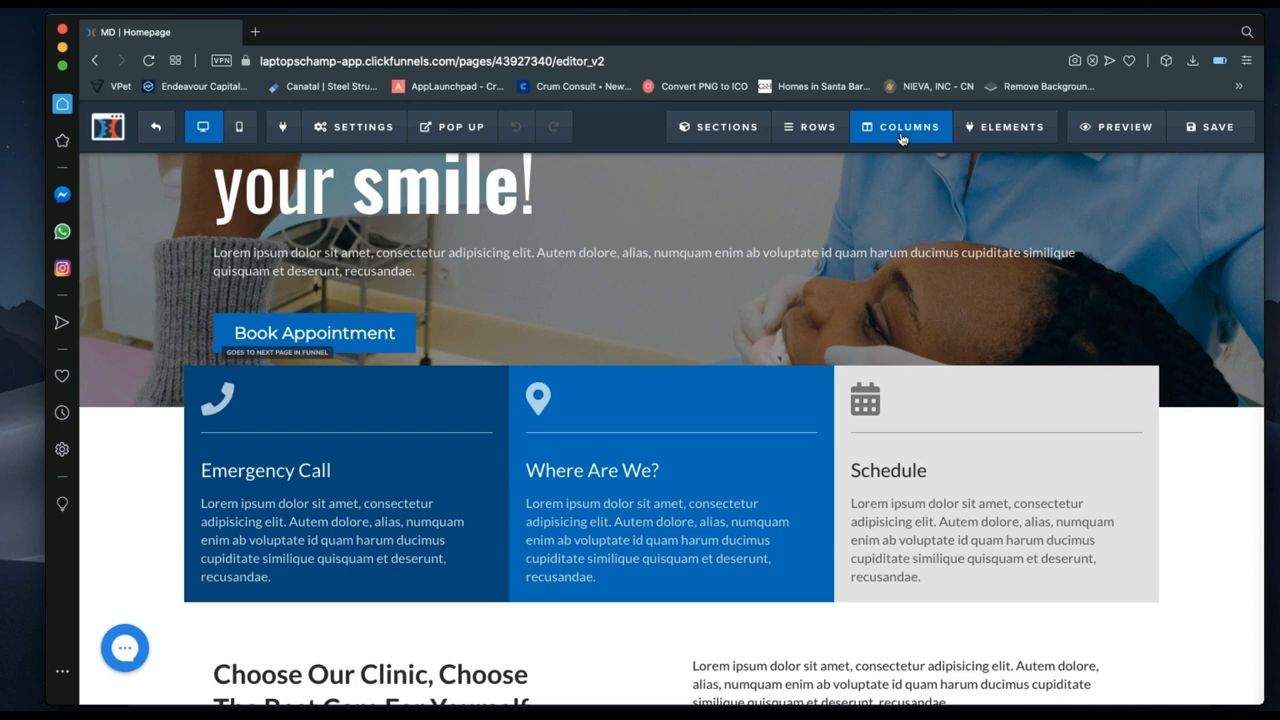
Bring up the Manage Columns list and scroll to the three-column info box row.
{"action": "left_click", "coordinate": [901, 130]}
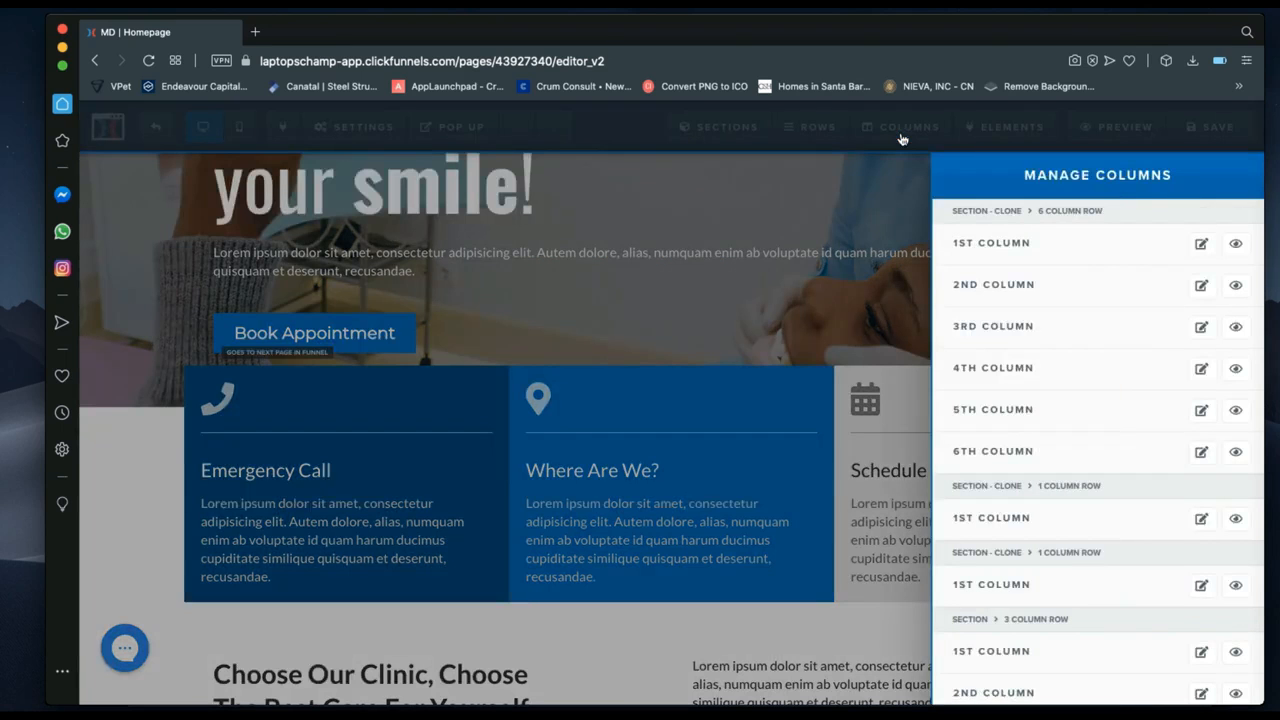
{"action": "scroll", "coordinate": [1110, 480], "scroll_direction": "down", "scroll_amount": 2}
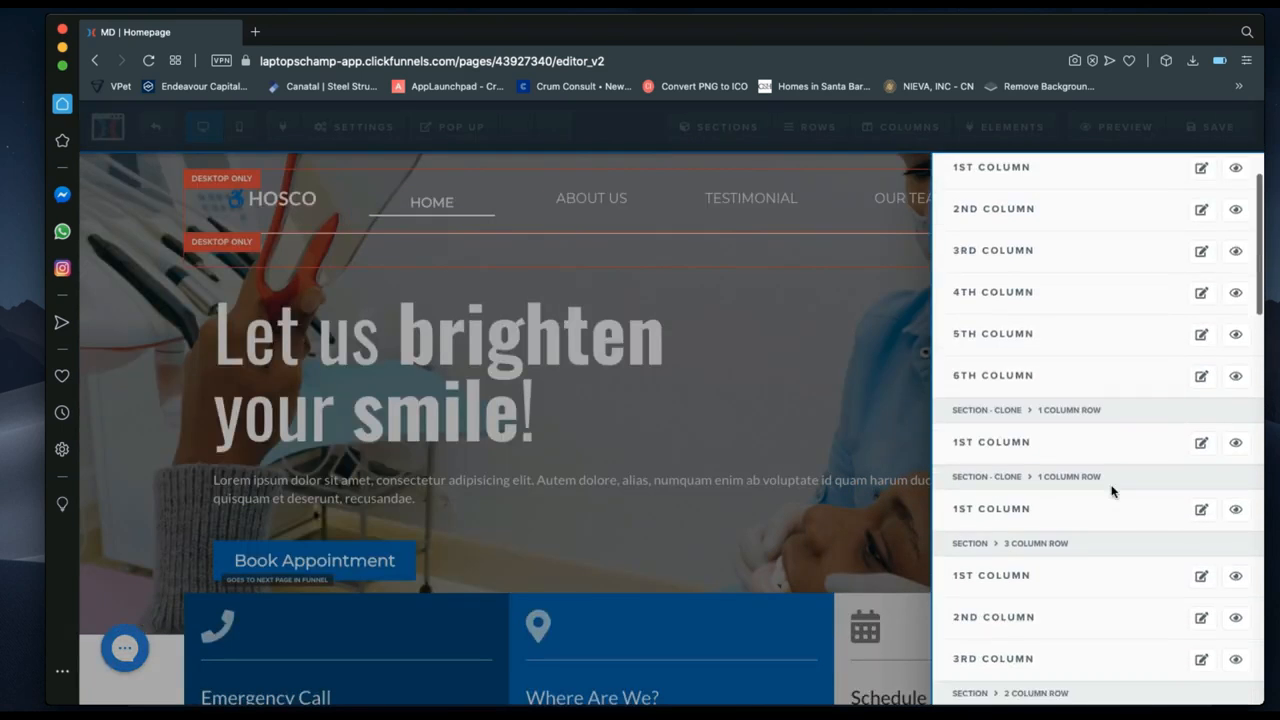
{"action": "scroll", "coordinate": [1112, 491], "scroll_direction": "down", "scroll_amount": 3}
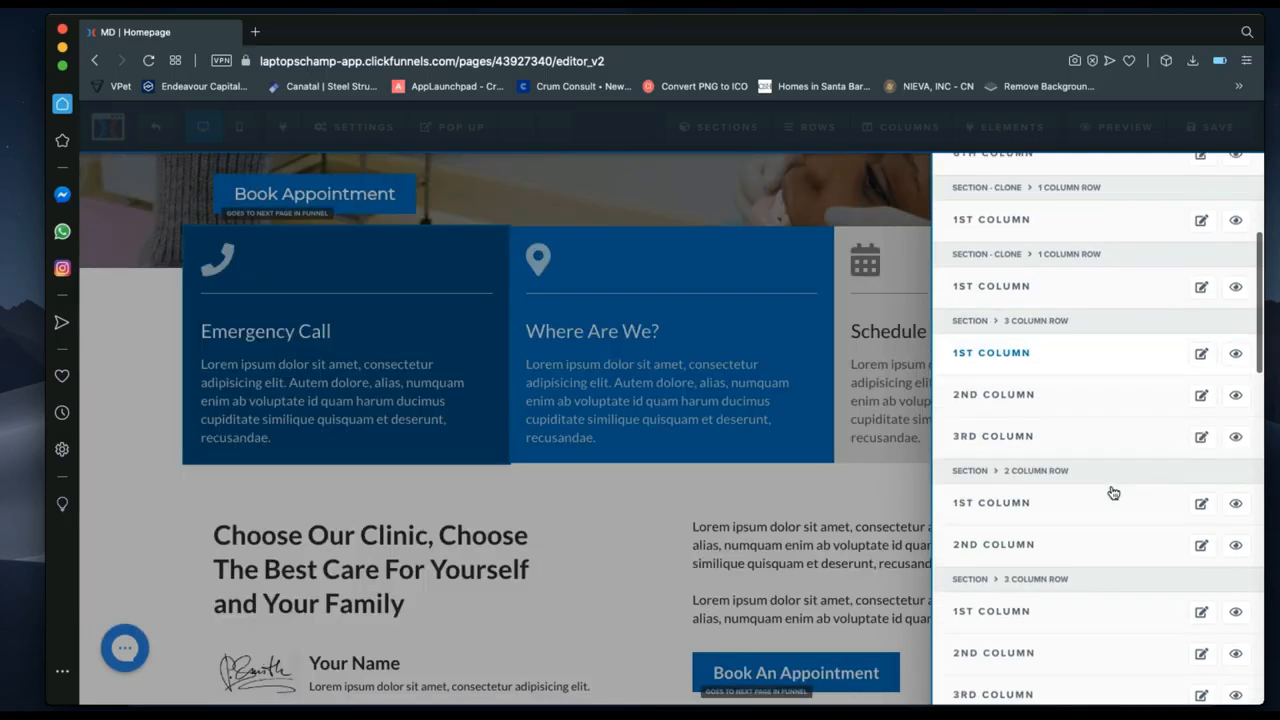
{"action": "scroll", "coordinate": [1112, 492], "scroll_direction": "up", "scroll_amount": 3}
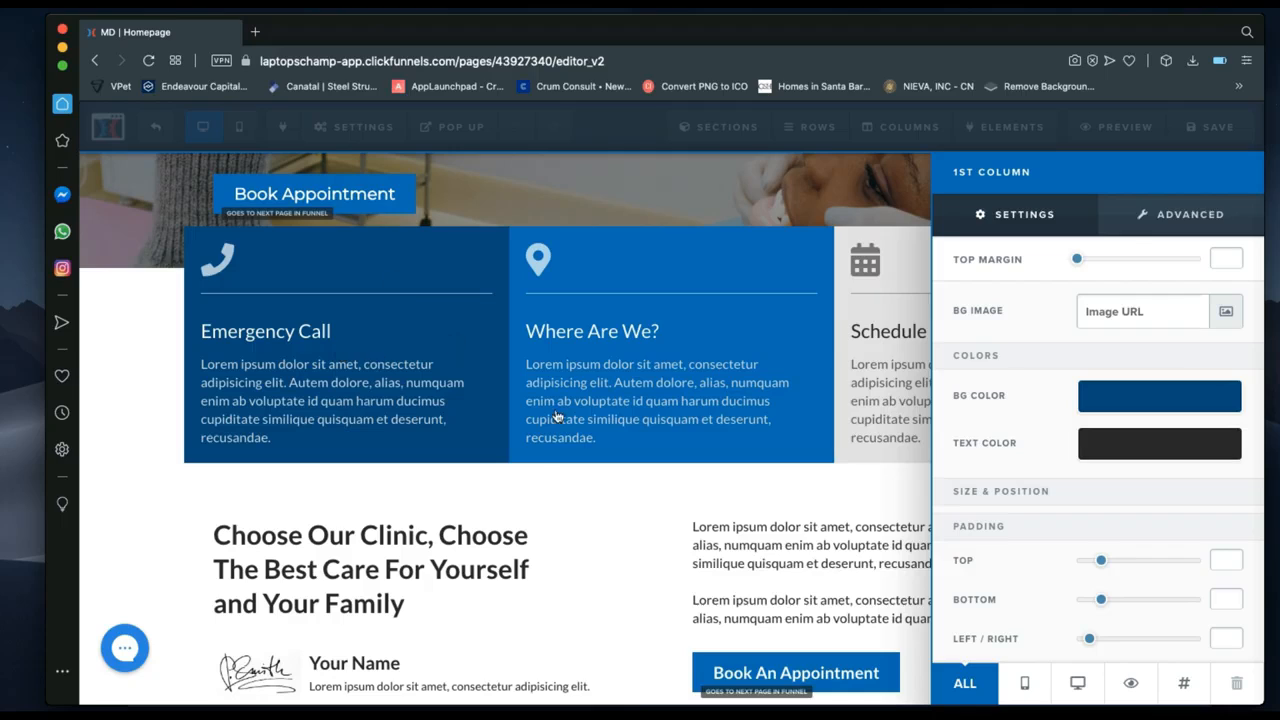
Set Emergency Call's text to white, keep the #00518c dark blue background after trying orange and teal.
{"action": "left_click", "coordinate": [1164, 441]}
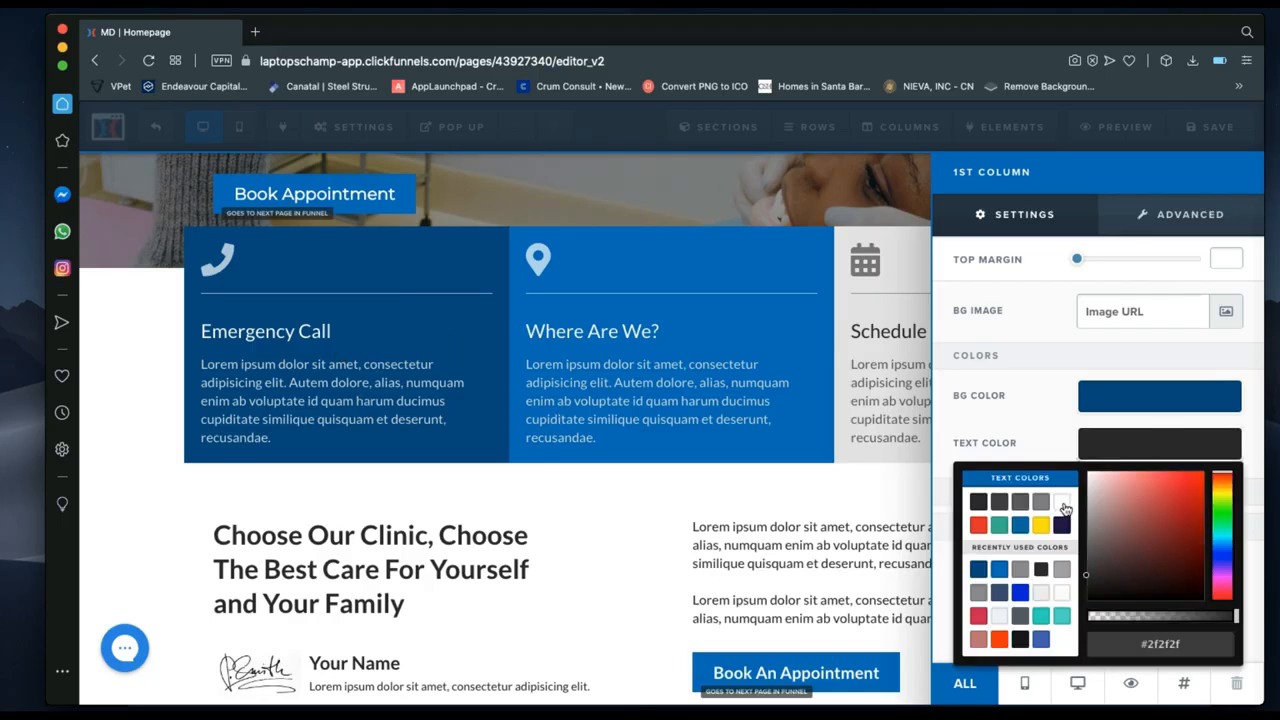
{"action": "left_click", "coordinate": [1062, 502]}
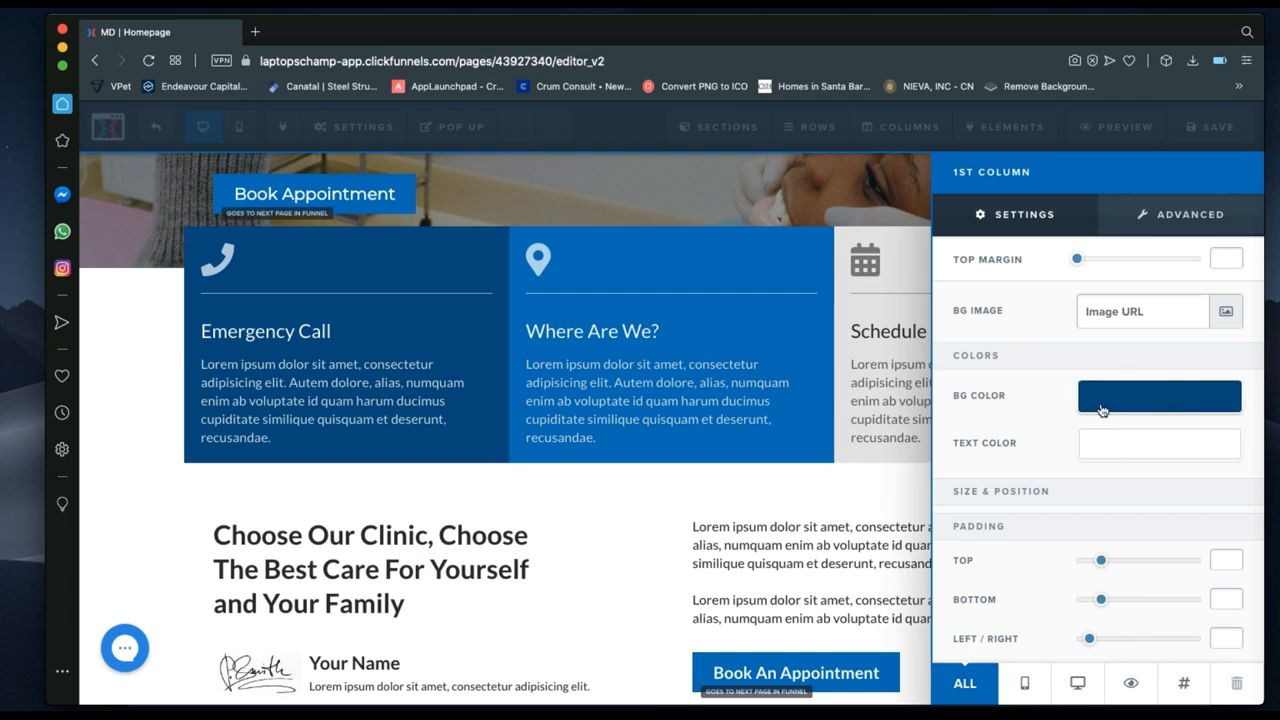
{"action": "left_click", "coordinate": [1157, 394]}
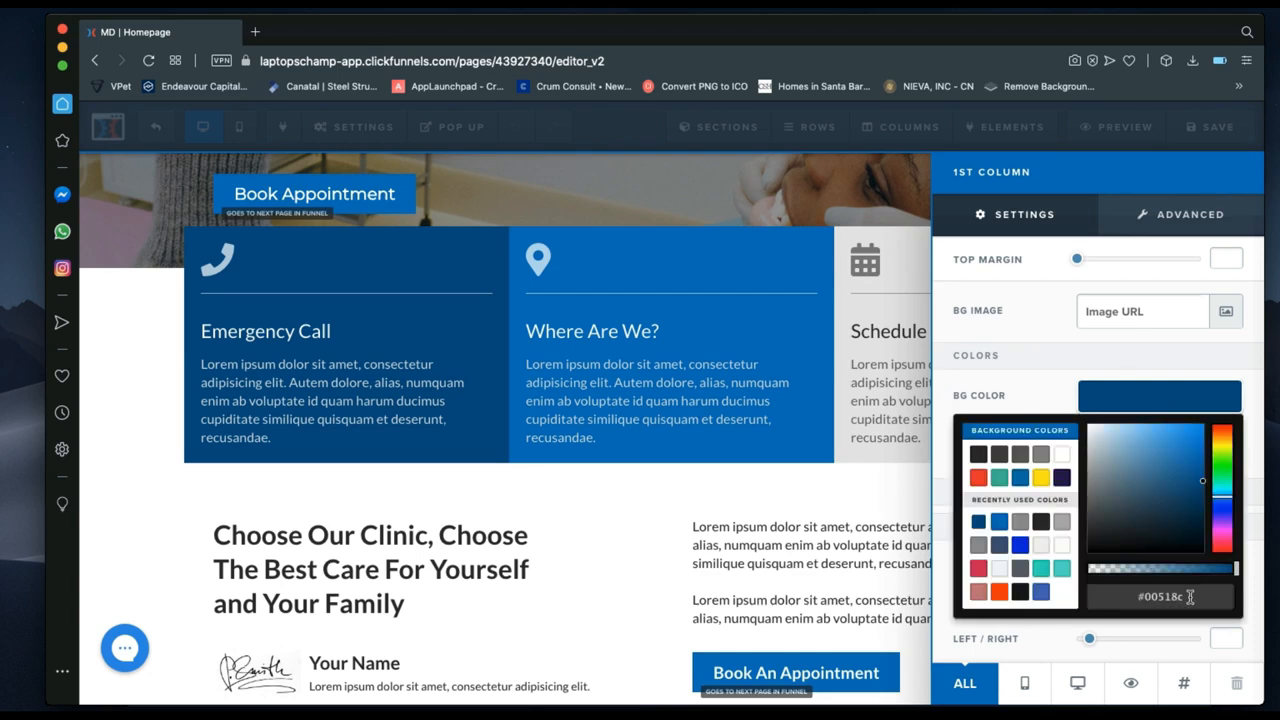
{"action": "left_click_drag", "start_coordinate": [1184, 596], "coordinate": [1136, 596]}
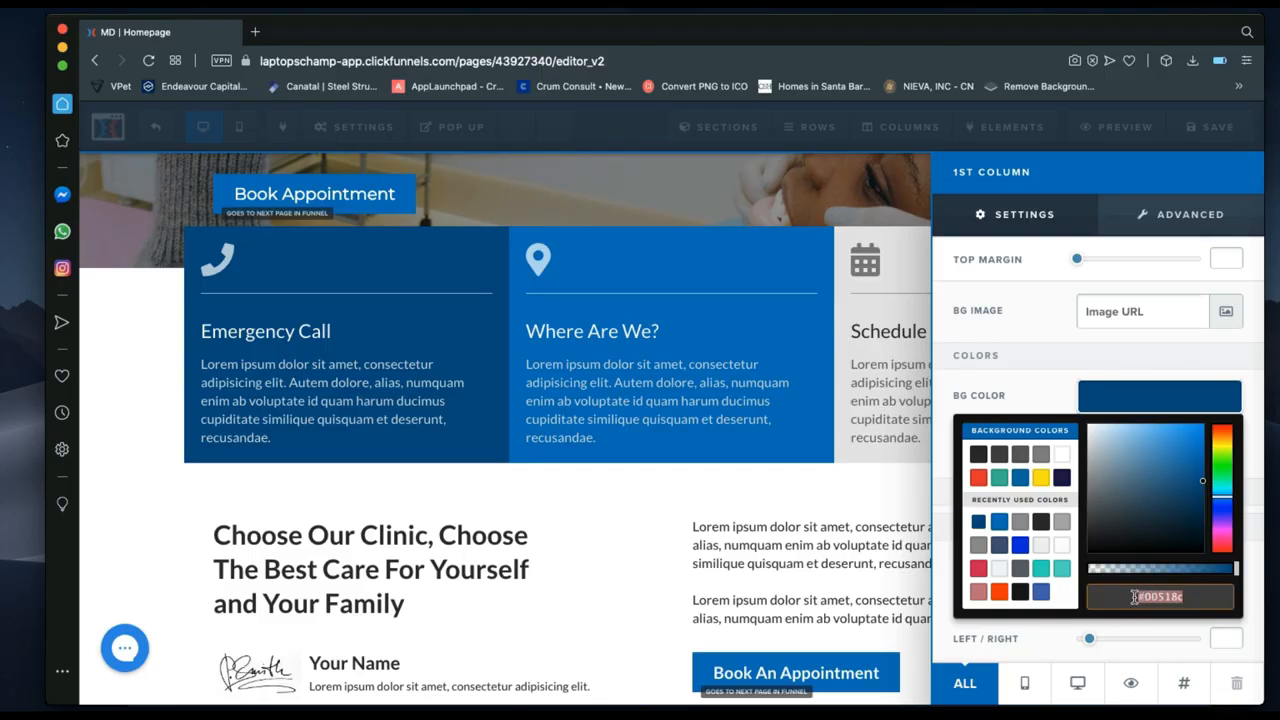
{"action": "left_click", "coordinate": [1000, 592]}
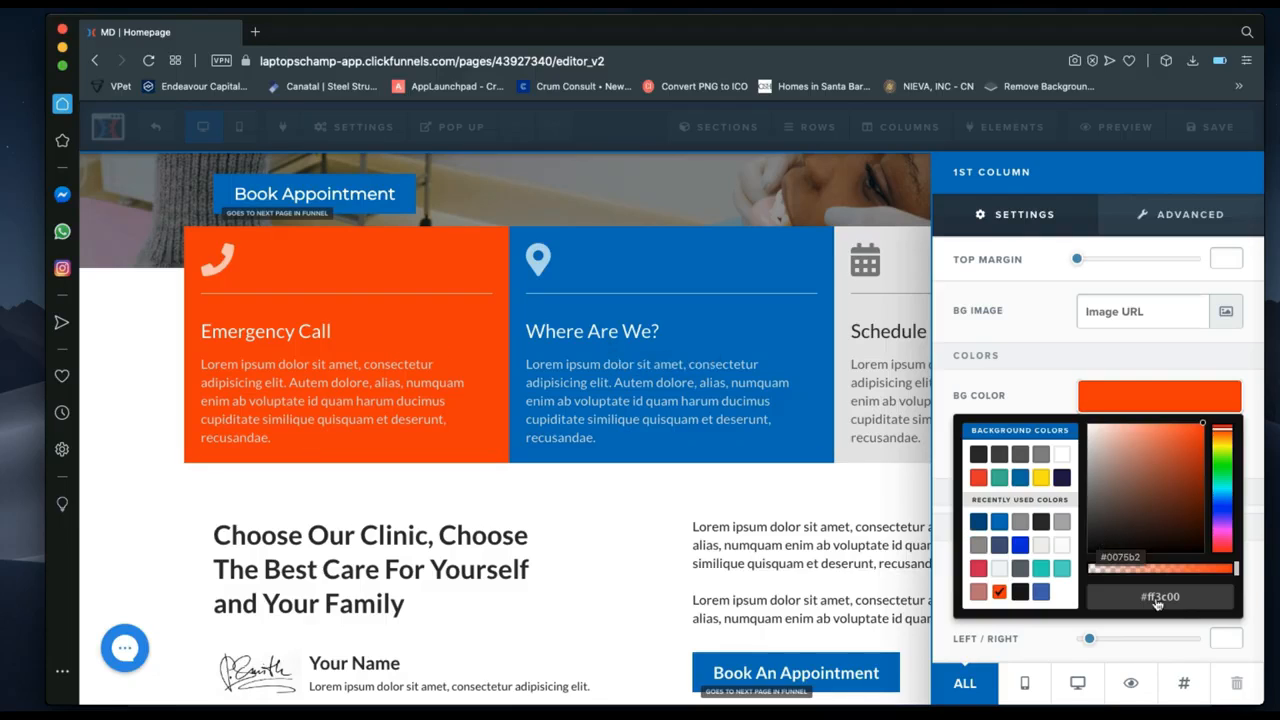
{"action": "left_click", "coordinate": [978, 521]}
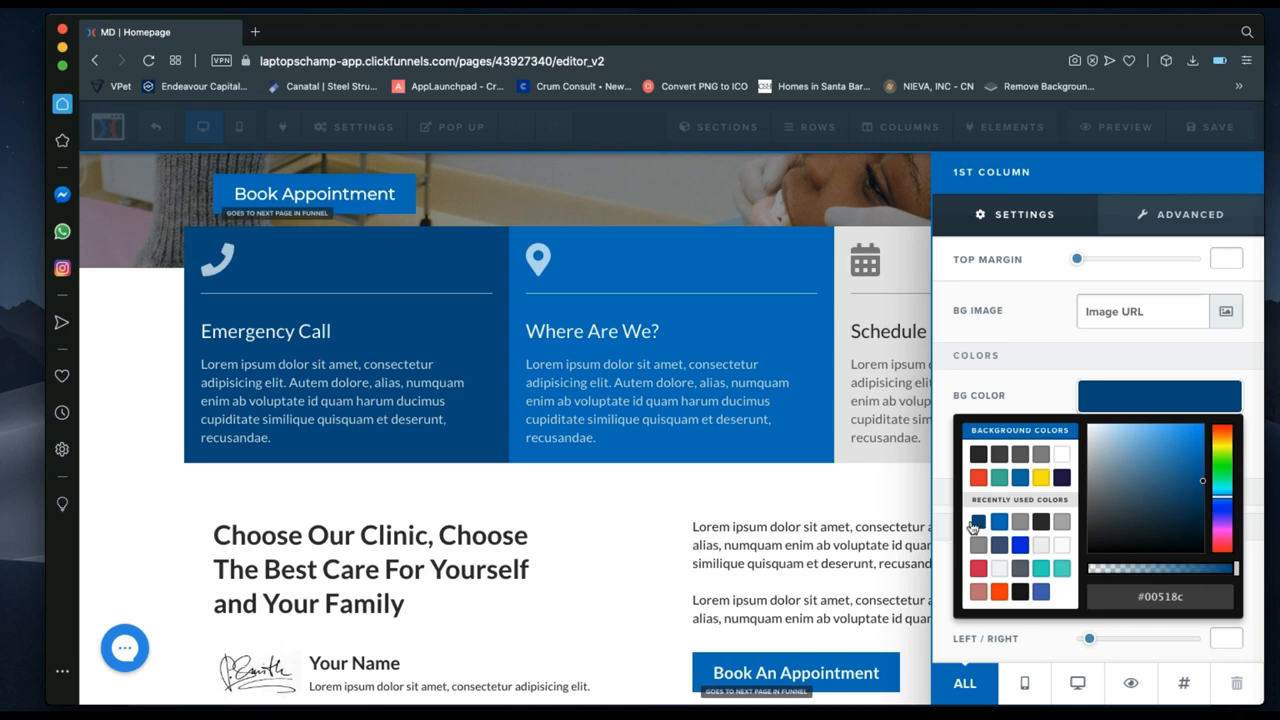
{"action": "left_click", "coordinate": [1041, 568]}
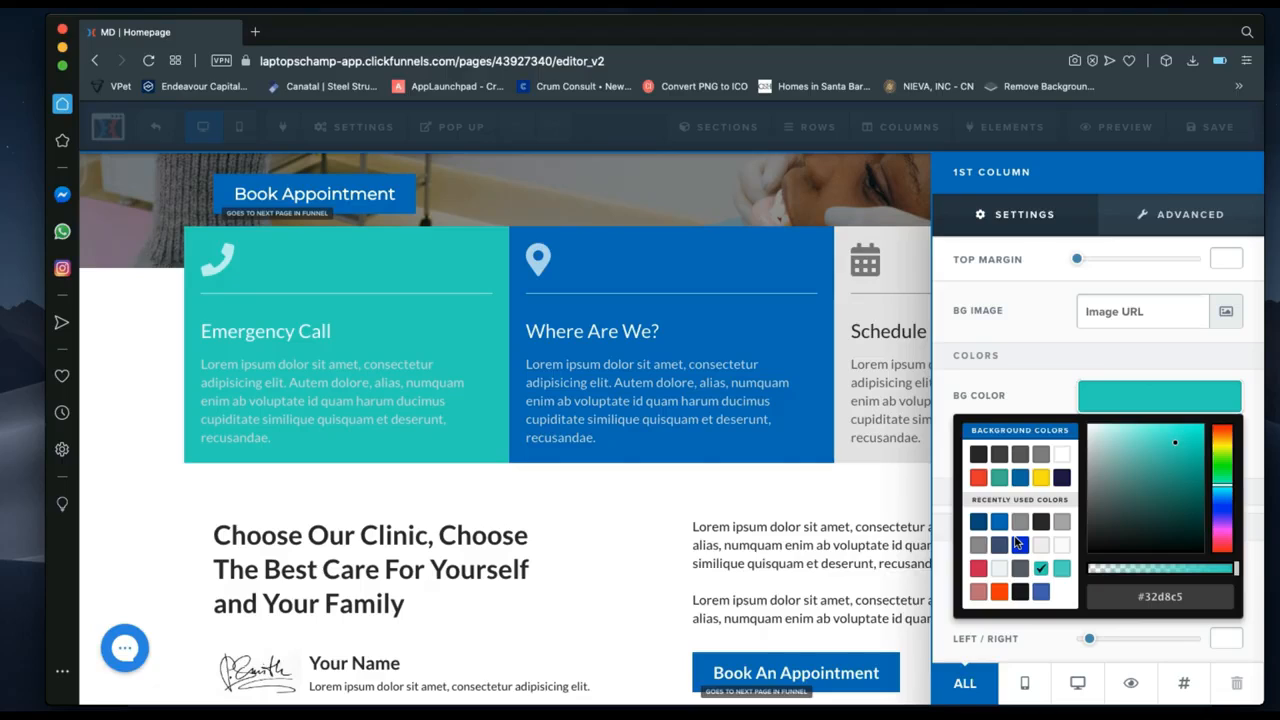
{"action": "left_click", "coordinate": [978, 521]}
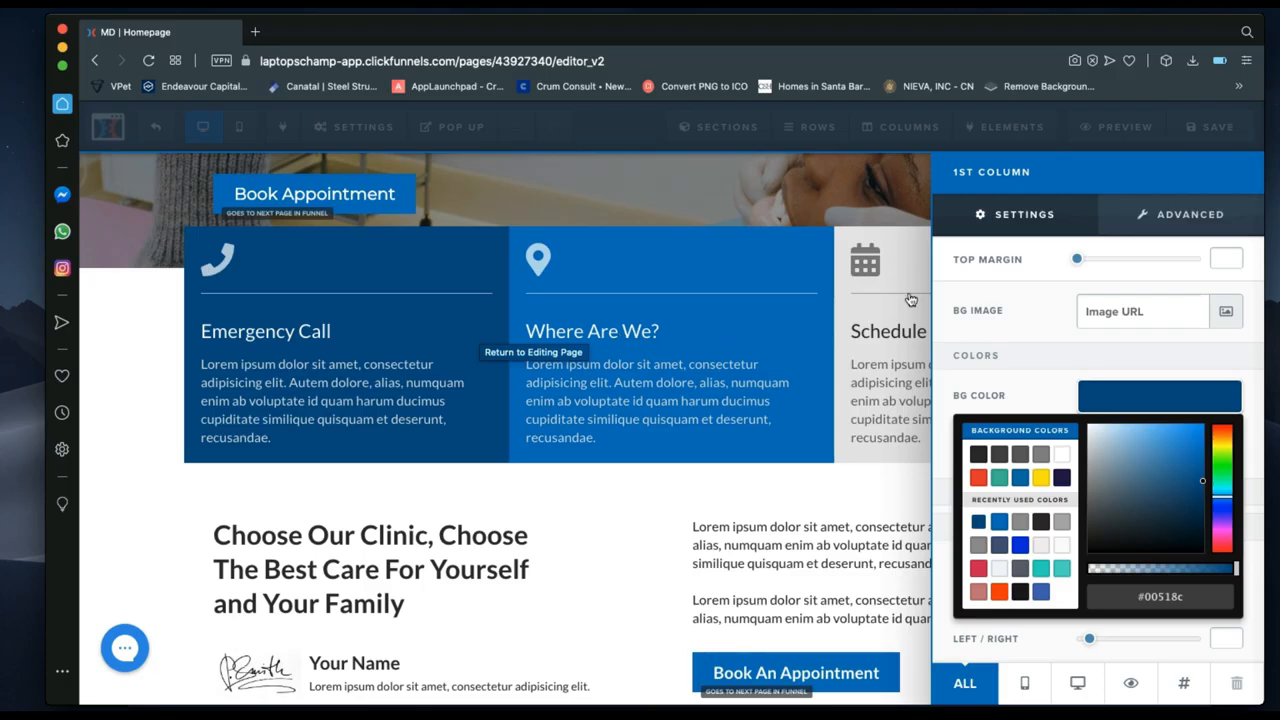
{"action": "left_click", "coordinate": [567, 580]}
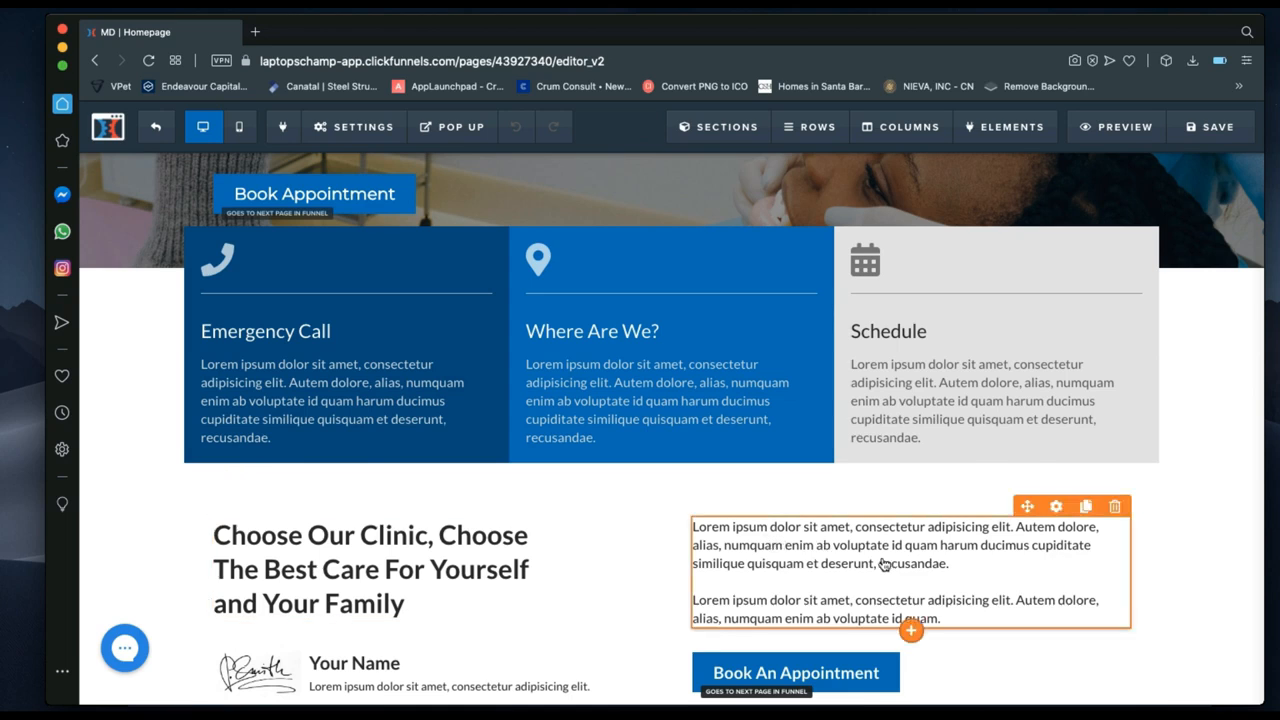
Open the Image Feature settings of the signature name block below the clinic headline.
{"action": "scroll", "coordinate": [882, 563], "scroll_direction": "down", "scroll_amount": 4}
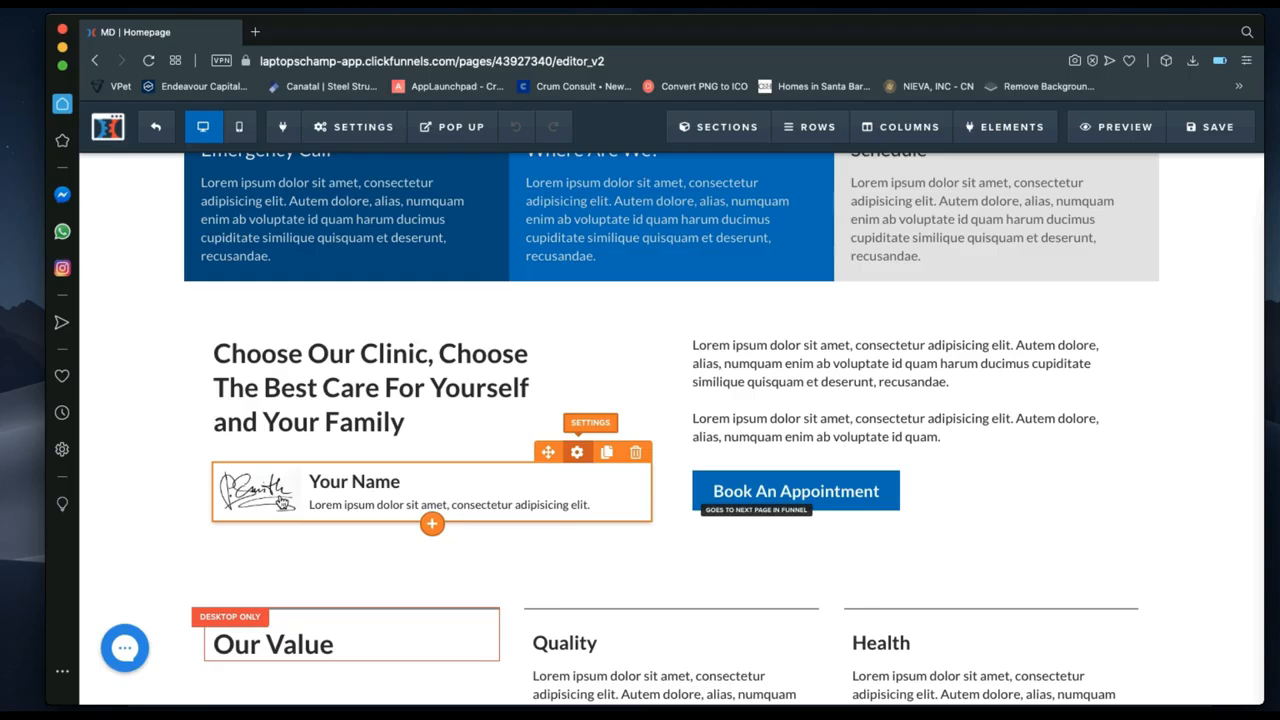
{"action": "left_click", "coordinate": [281, 502]}
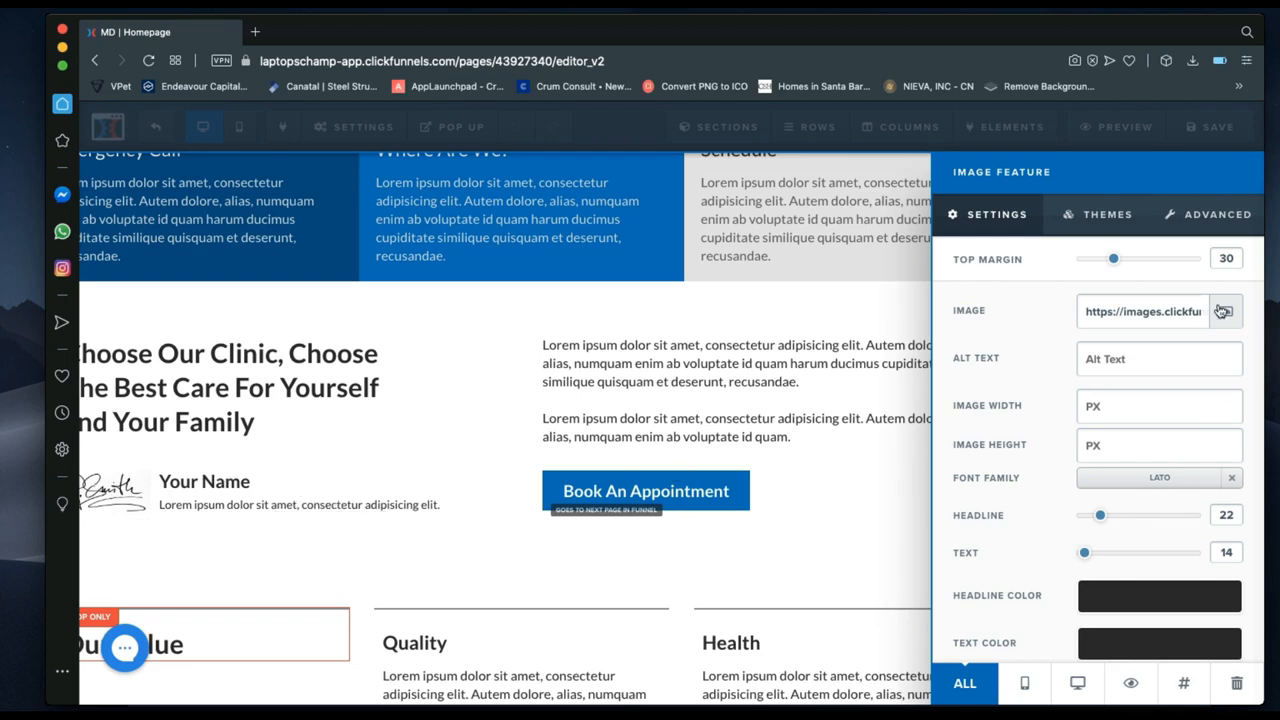
{"action": "scroll", "coordinate": [1146, 466], "scroll_direction": "down", "scroll_amount": 1}
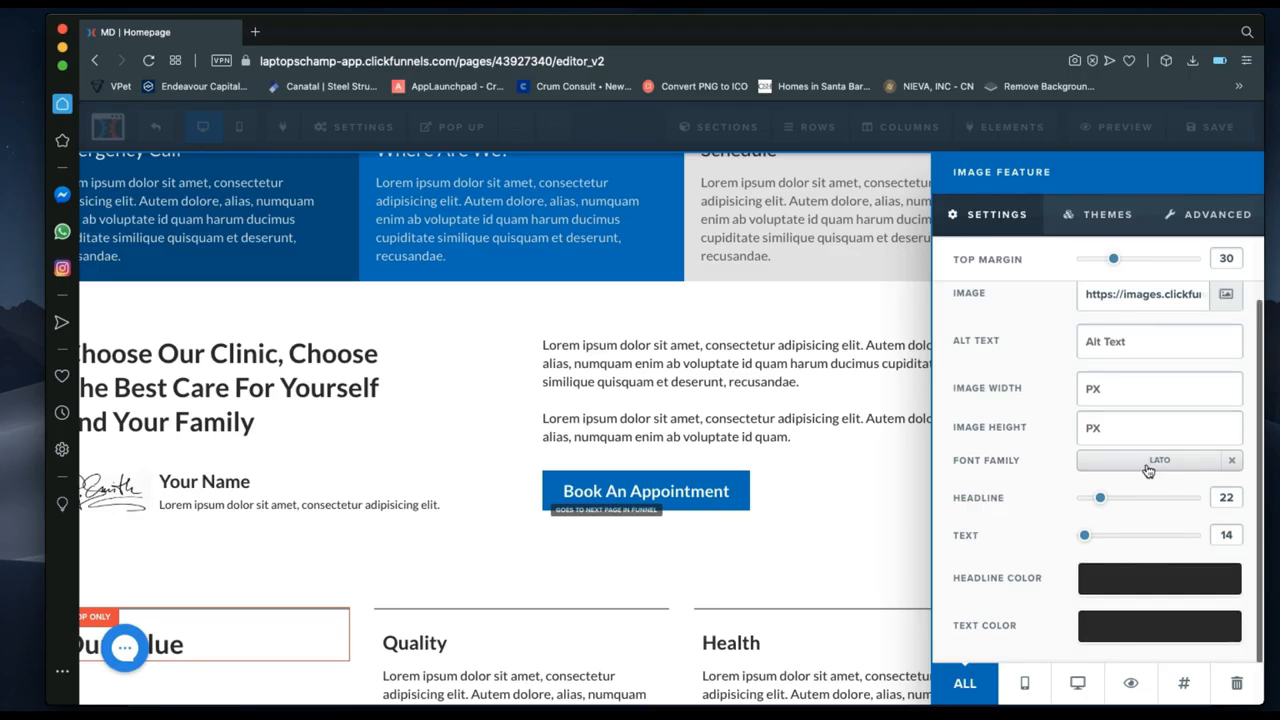
{"action": "scroll", "coordinate": [1148, 471], "scroll_direction": "up", "scroll_amount": 1}
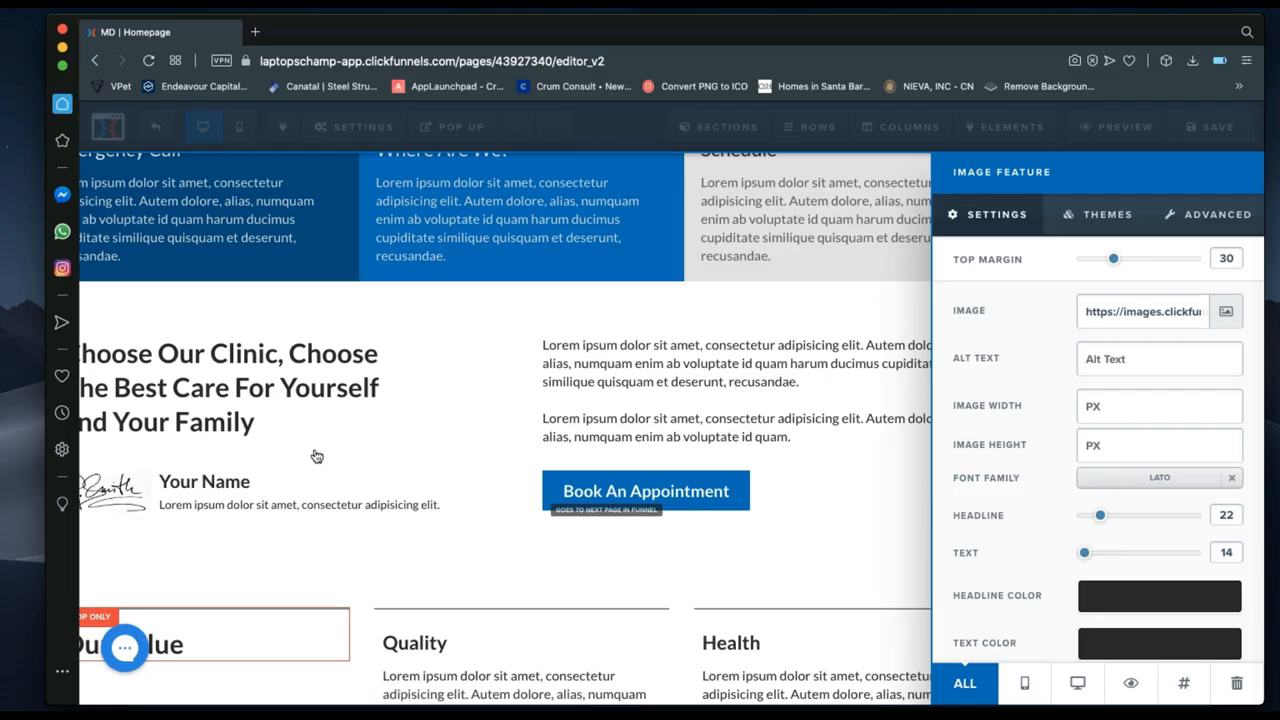
Close the signature settings and replace the Your Name heading with a person's name.
{"action": "left_click", "coordinate": [276, 492]}
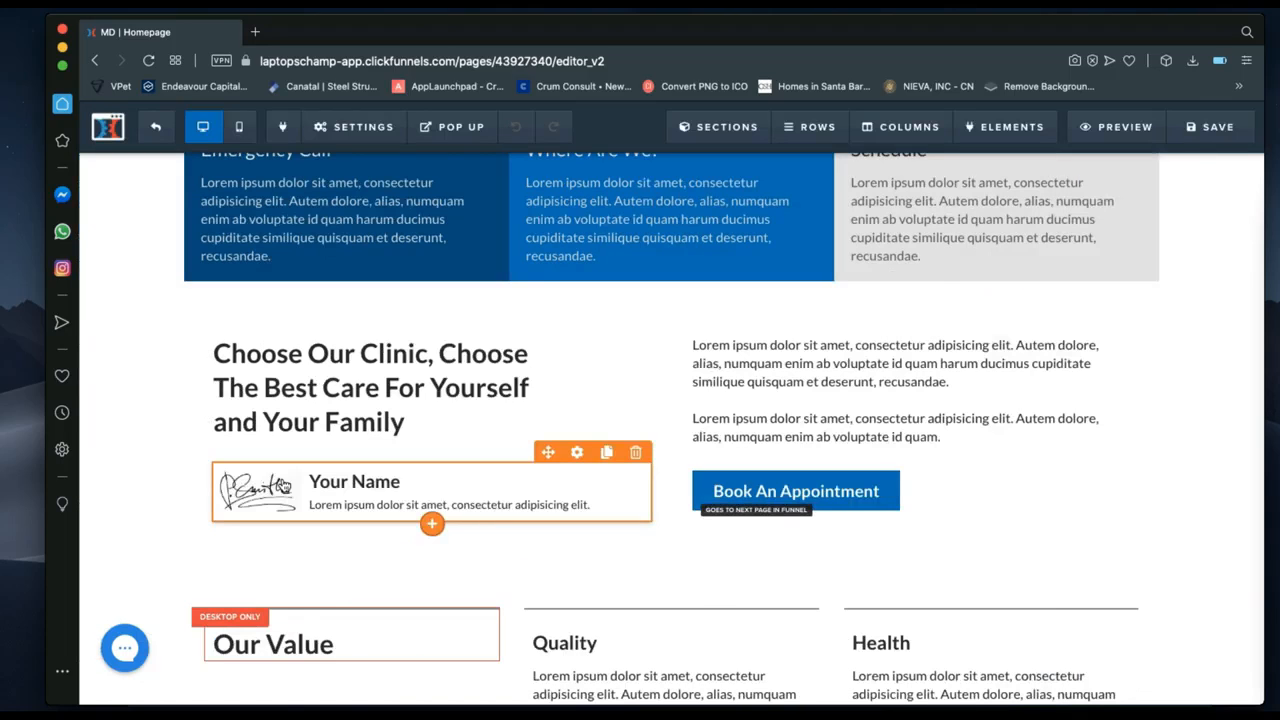
{"action": "left_click", "coordinate": [368, 485]}
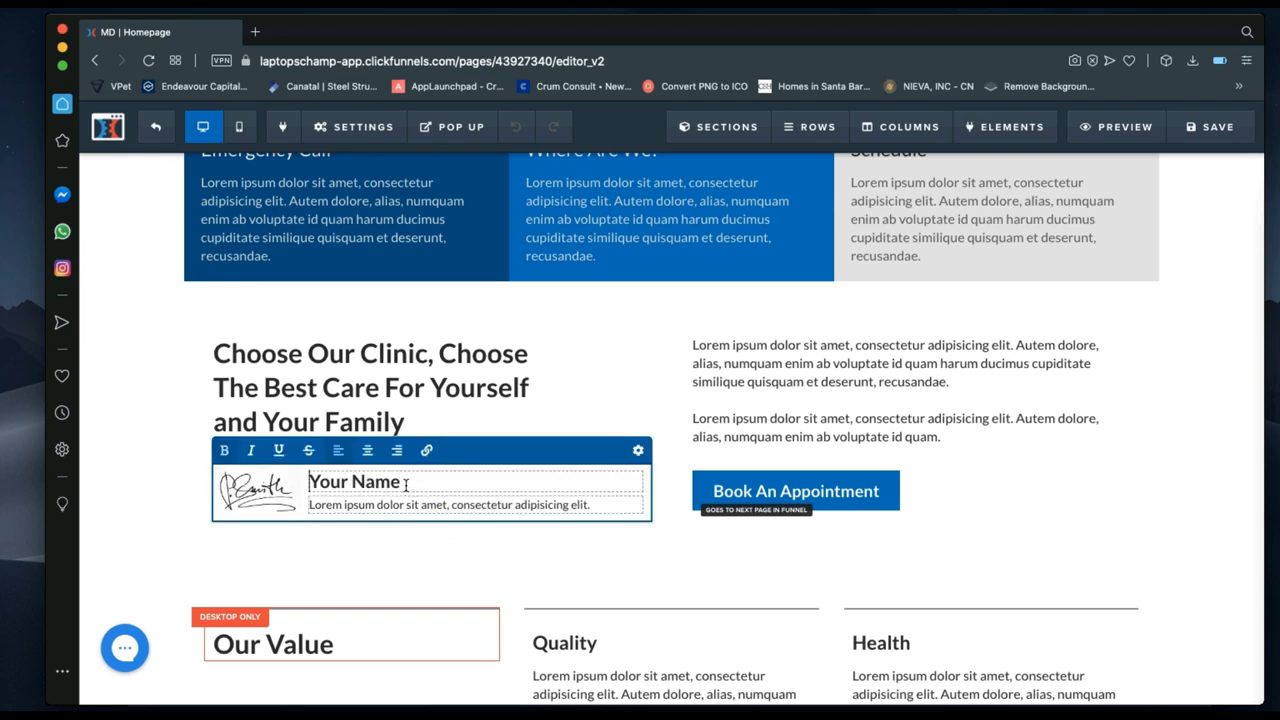
{"action": "left_click_drag", "start_coordinate": [406, 485], "coordinate": [308, 487]}
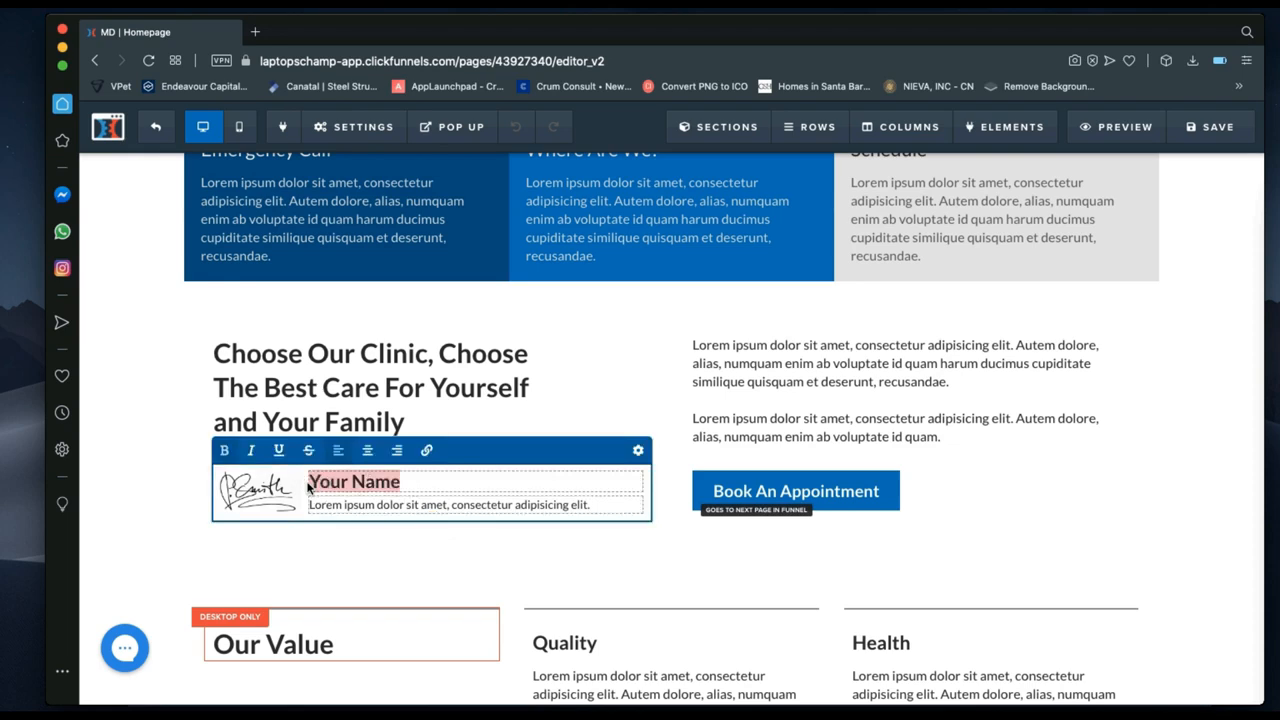
{"action": "type", "text": "Nickla"}
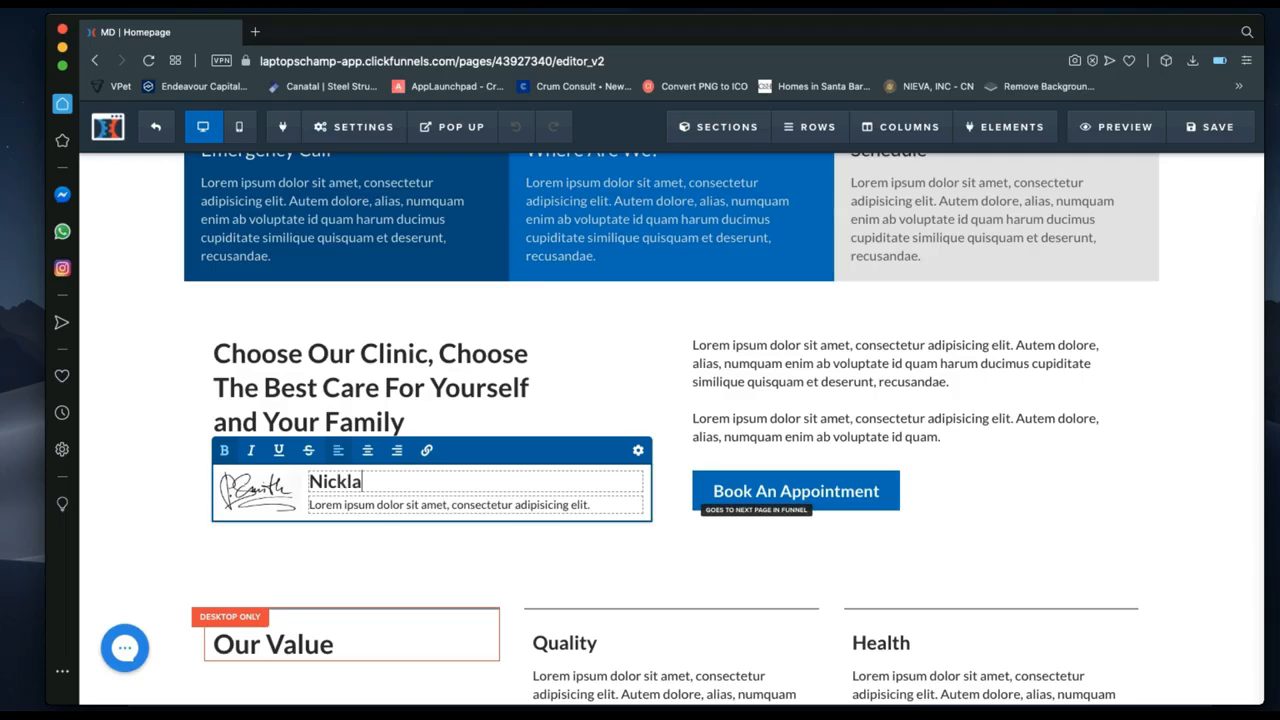
{"action": "type", "text": "us M."}
Replace the lorem ipsum subtitle with 'Lead Priogrammer |Laptopschampp' and finish editing the signature.
{"action": "left_click_drag", "start_coordinate": [601, 504], "coordinate": [312, 505]}
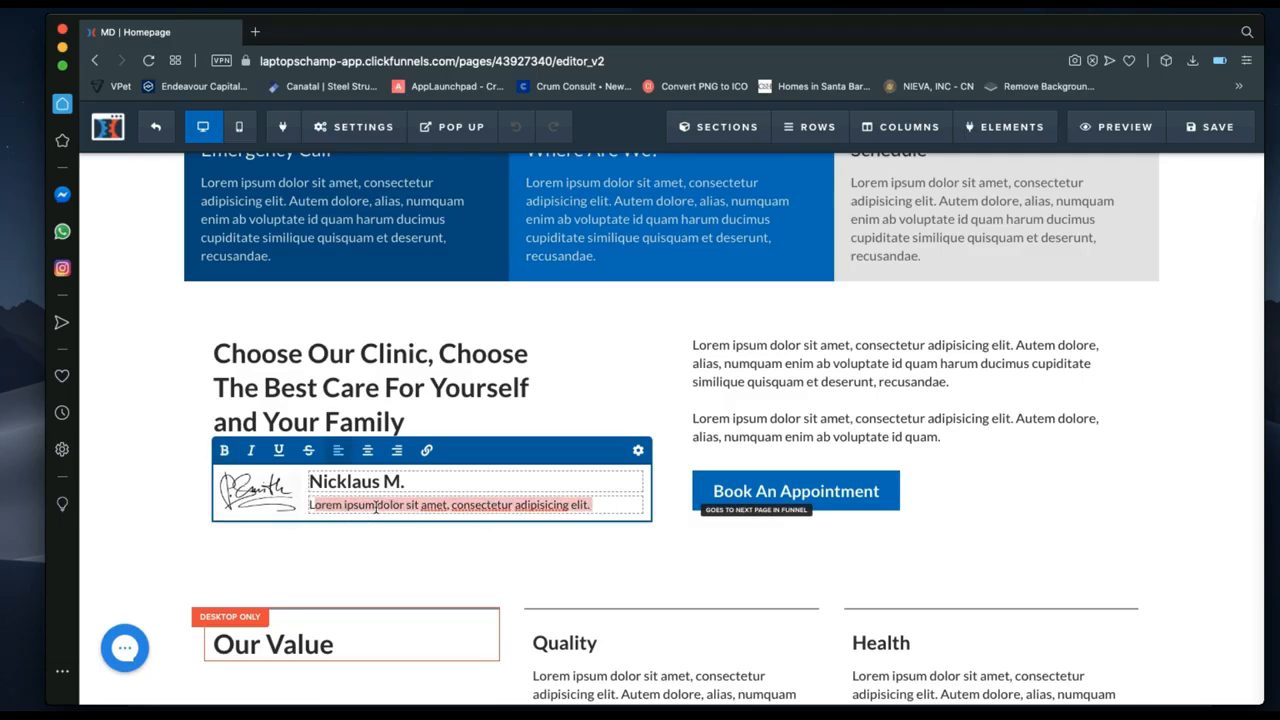
{"action": "key", "text": "BackSpace"}
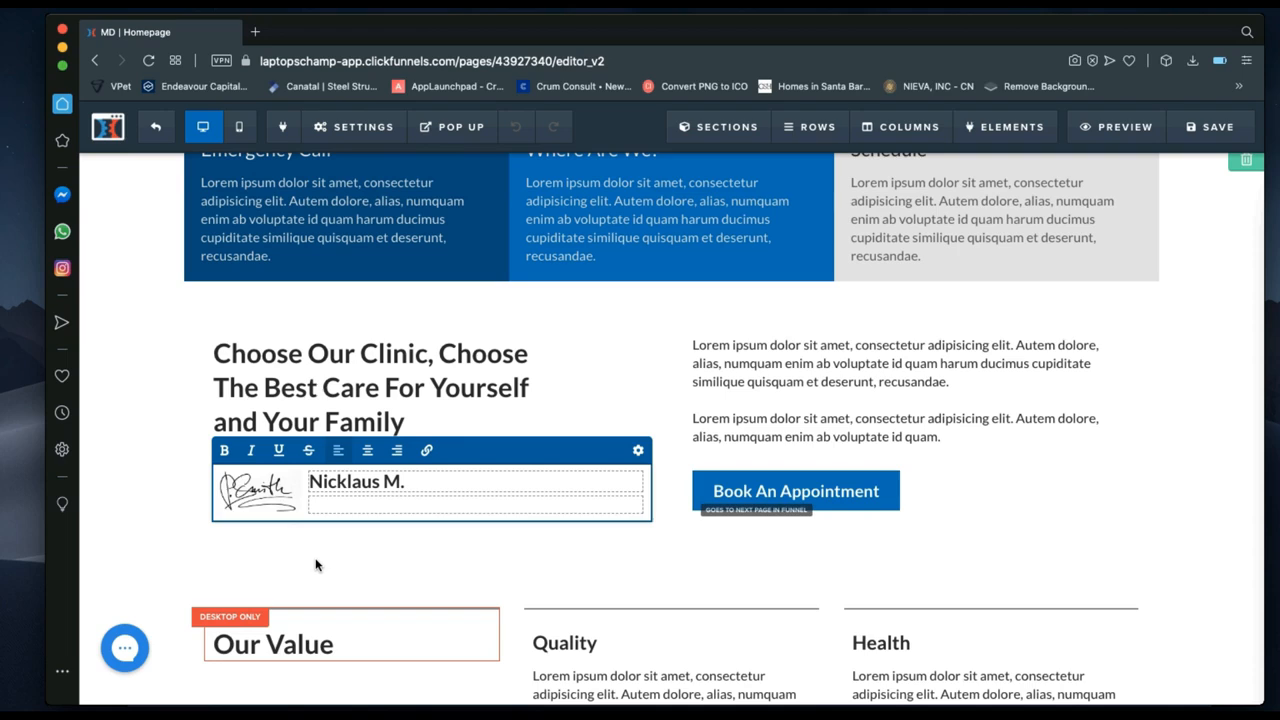
{"action": "type", "text": "Lead"}
{"action": "type", "text": " Pri"}
{"action": "type", "text": "ogrammer"}
{"action": "type", "text": " |"}
{"action": "type", "text": "L"}
{"action": "type", "text": "ap"}
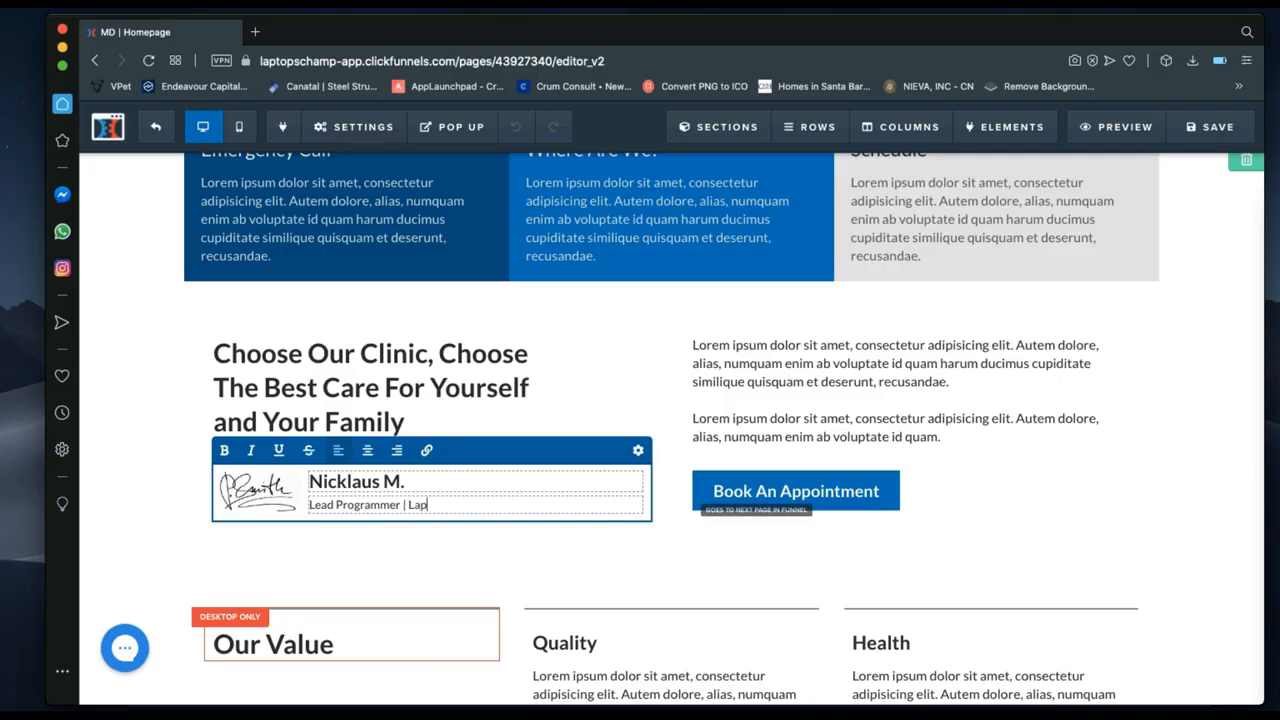
{"action": "type", "text": "topscha"}
{"action": "type", "text": "mp"}
{"action": "type", "text": "p"}
{"action": "left_click", "coordinate": [607, 418]}
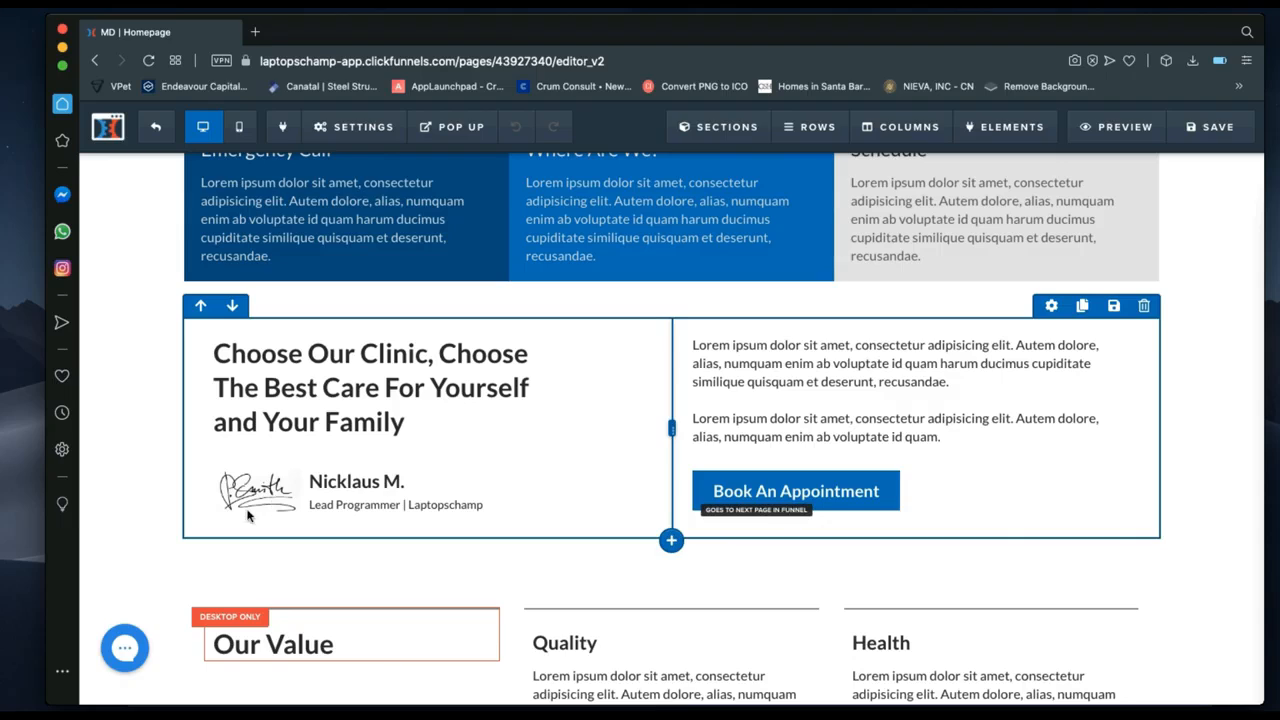
{"action": "left_click", "coordinate": [446, 538]}
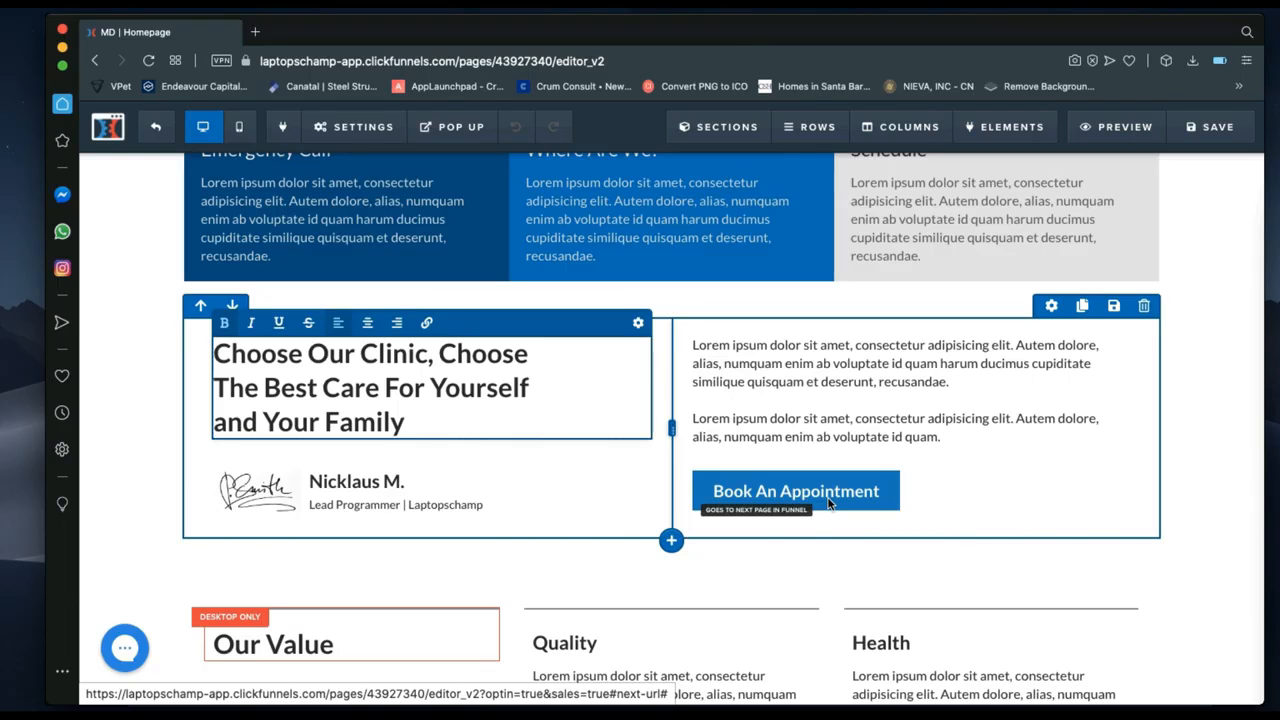
Scroll past the Where Kindness Meets Professionalism banner to the four tooth-icon services row.
{"action": "scroll", "coordinate": [716, 567], "scroll_direction": "down", "scroll_amount": 5}
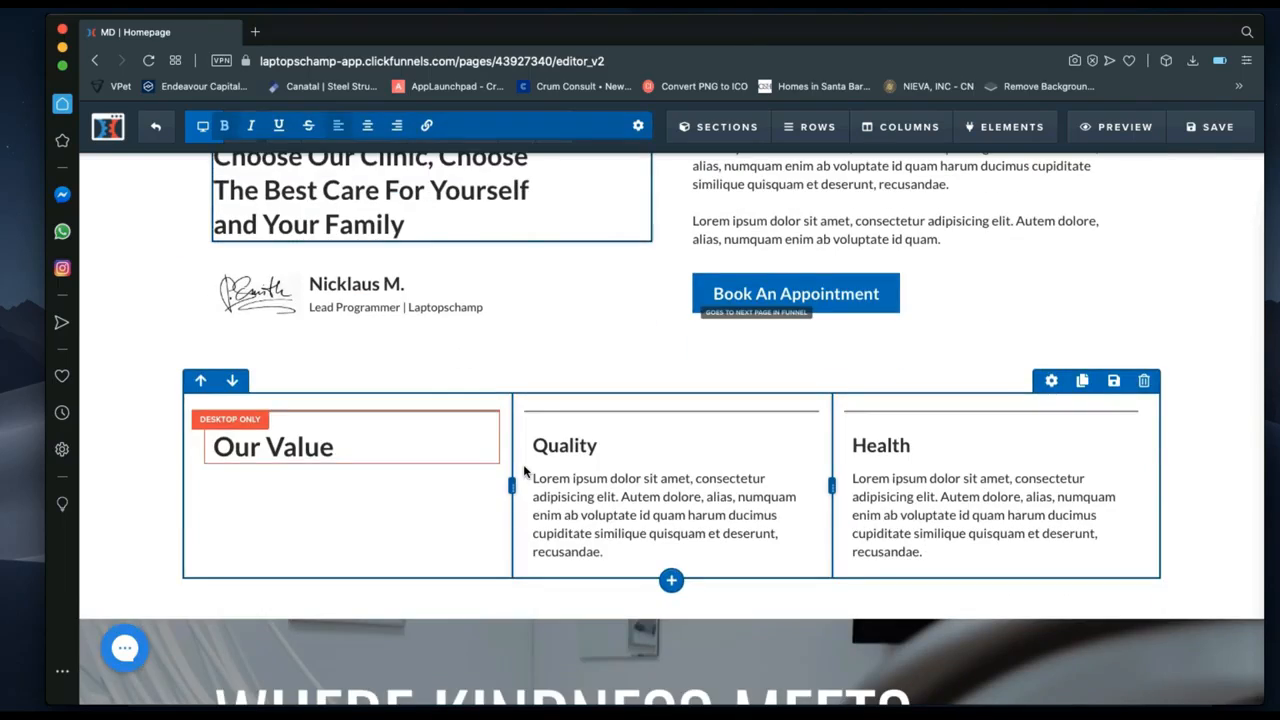
{"action": "scroll", "coordinate": [979, 541], "scroll_direction": "down", "scroll_amount": 1}
{"action": "scroll", "coordinate": [979, 541], "scroll_direction": "down", "scroll_amount": 10}
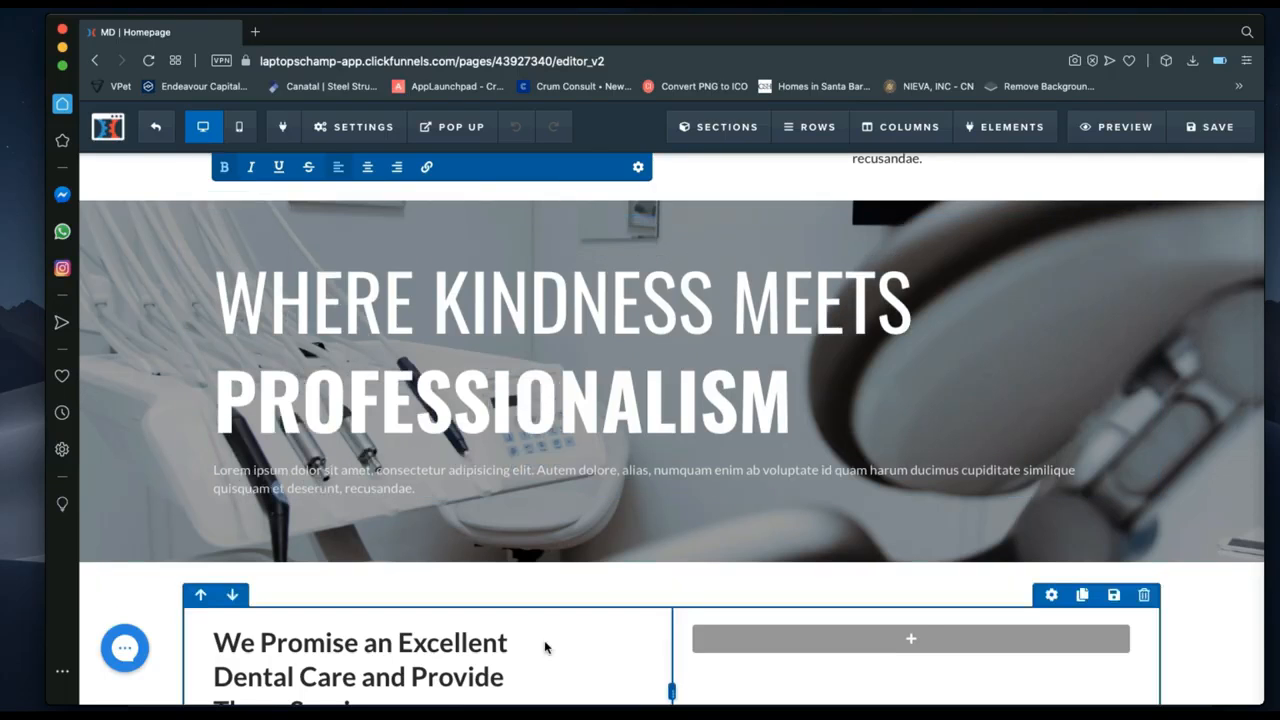
{"action": "scroll", "coordinate": [543, 640], "scroll_direction": "down", "scroll_amount": 3}
{"action": "scroll", "coordinate": [610, 485], "scroll_direction": "down", "scroll_amount": 1}
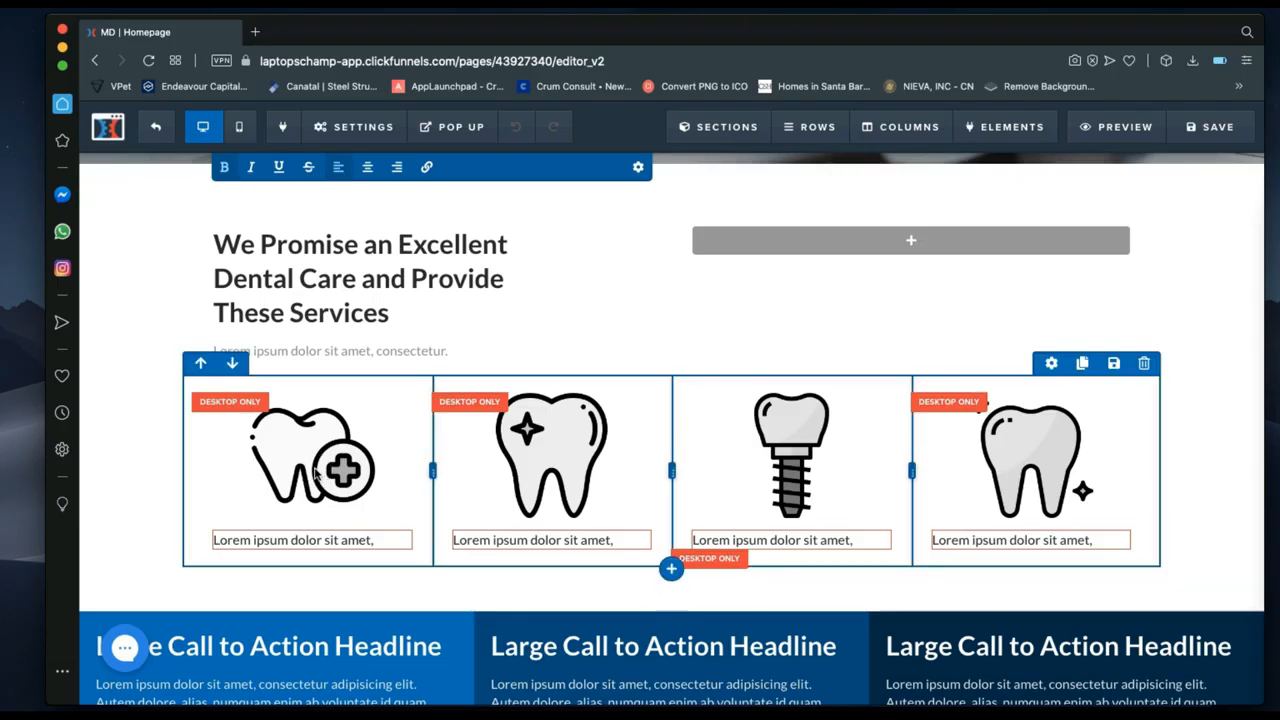
{"action": "left_click", "coordinate": [290, 449]}
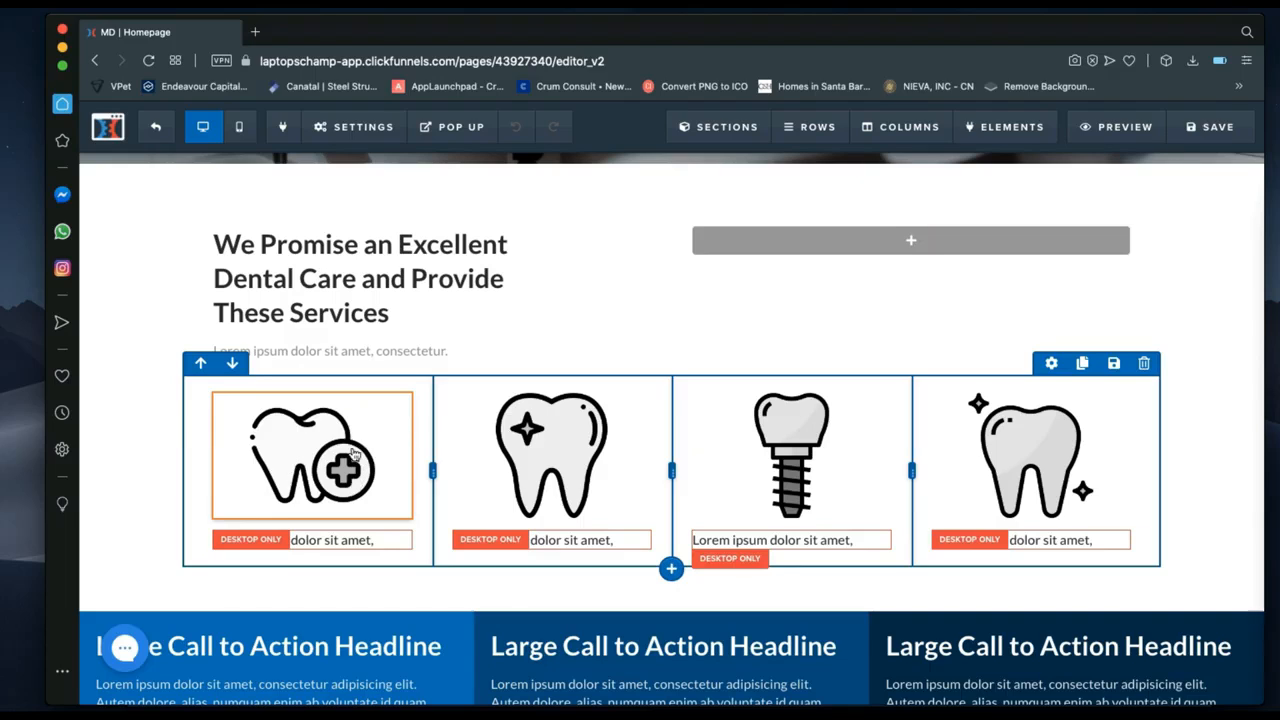
{"action": "left_click", "coordinate": [553, 456]}
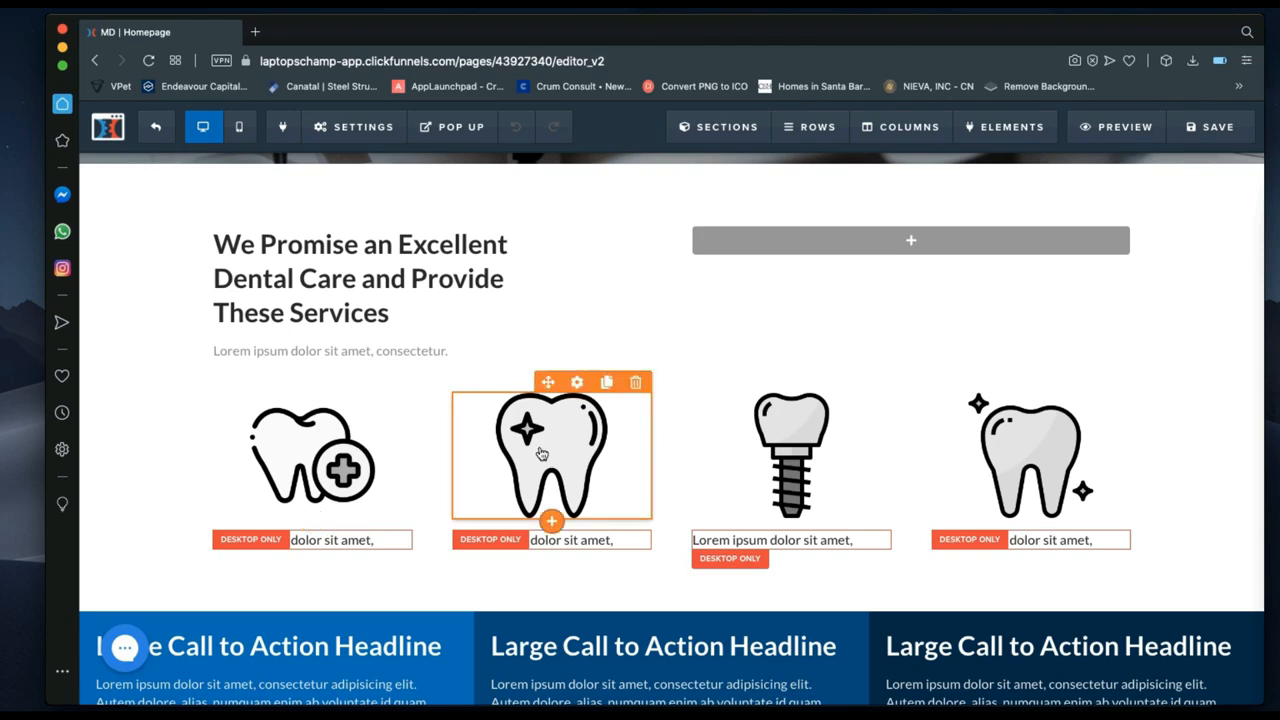
{"action": "left_click", "coordinate": [578, 384]}
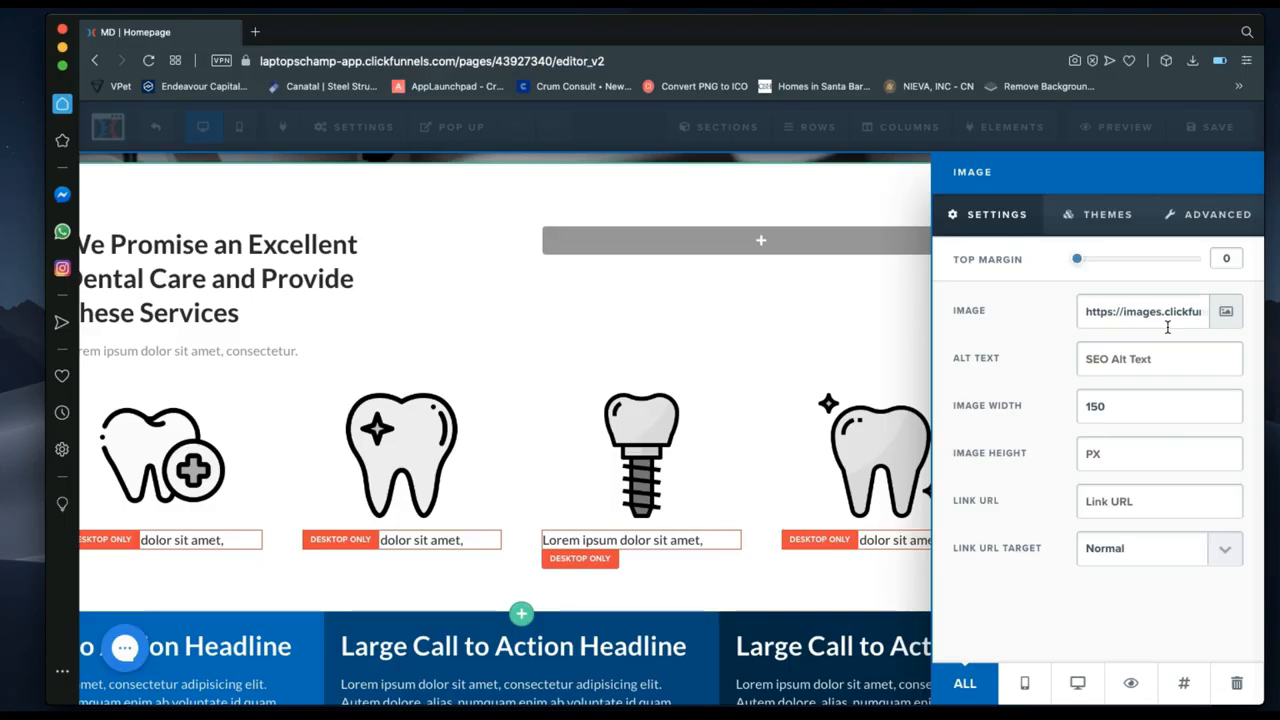
{"action": "left_click", "coordinate": [1225, 312]}
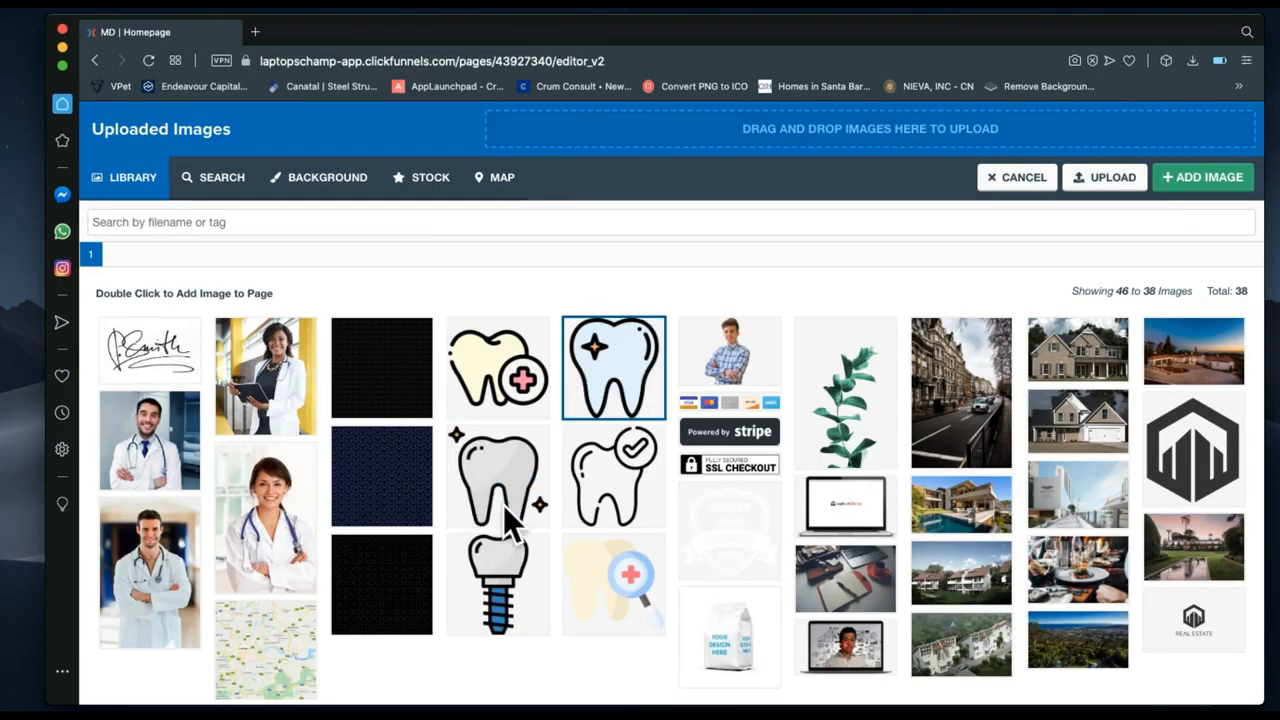
{"action": "left_click", "coordinate": [594, 442]}
{"action": "left_click", "coordinate": [609, 365]}
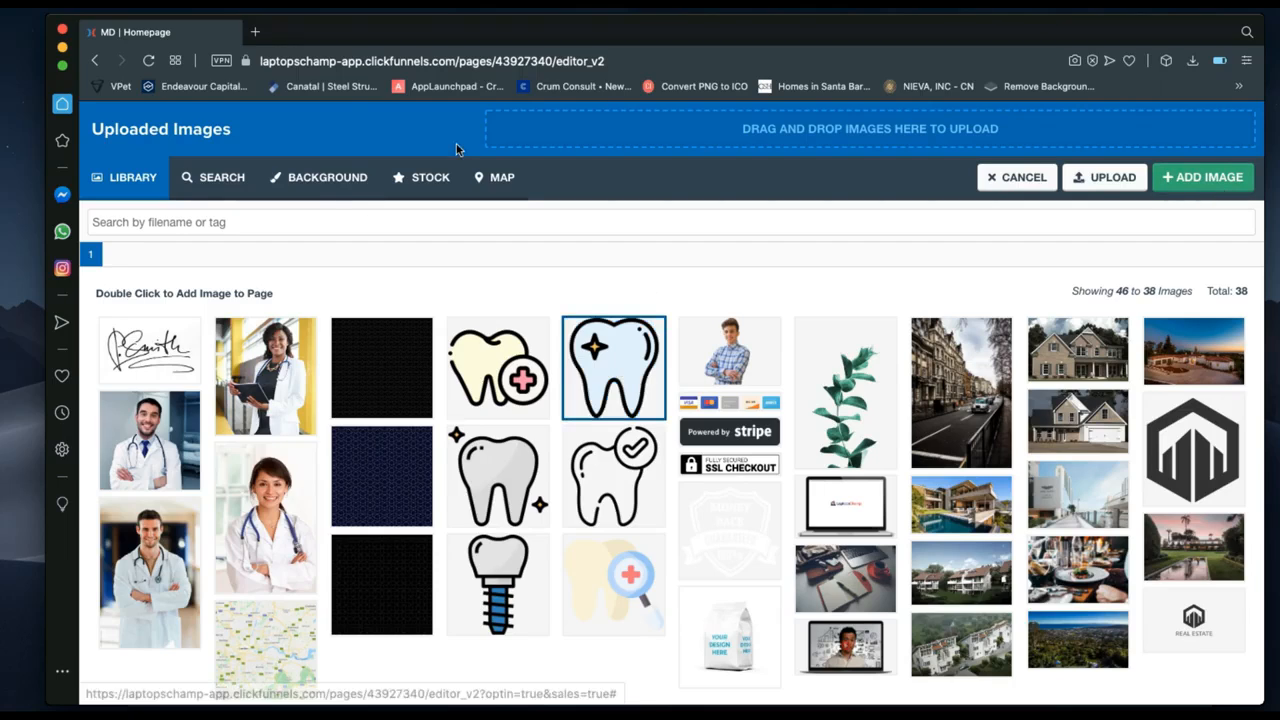
{"action": "left_click", "coordinate": [1031, 180]}
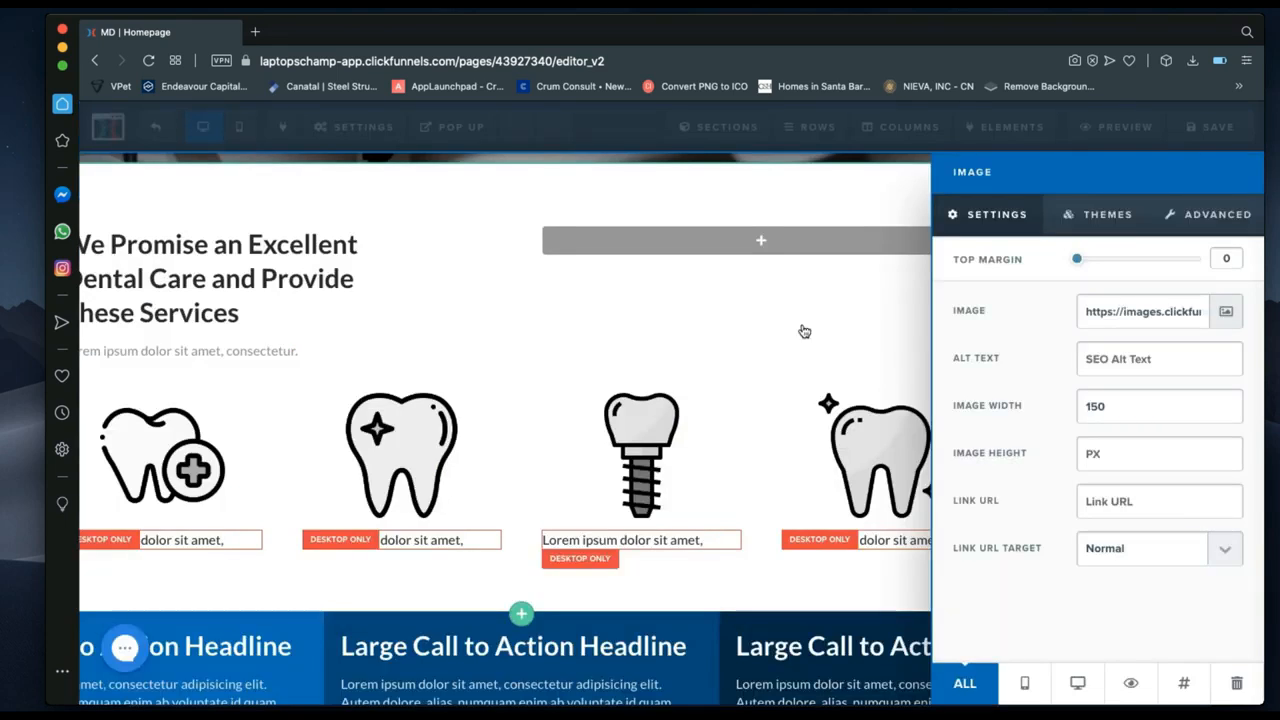
{"action": "left_click", "coordinate": [717, 357]}
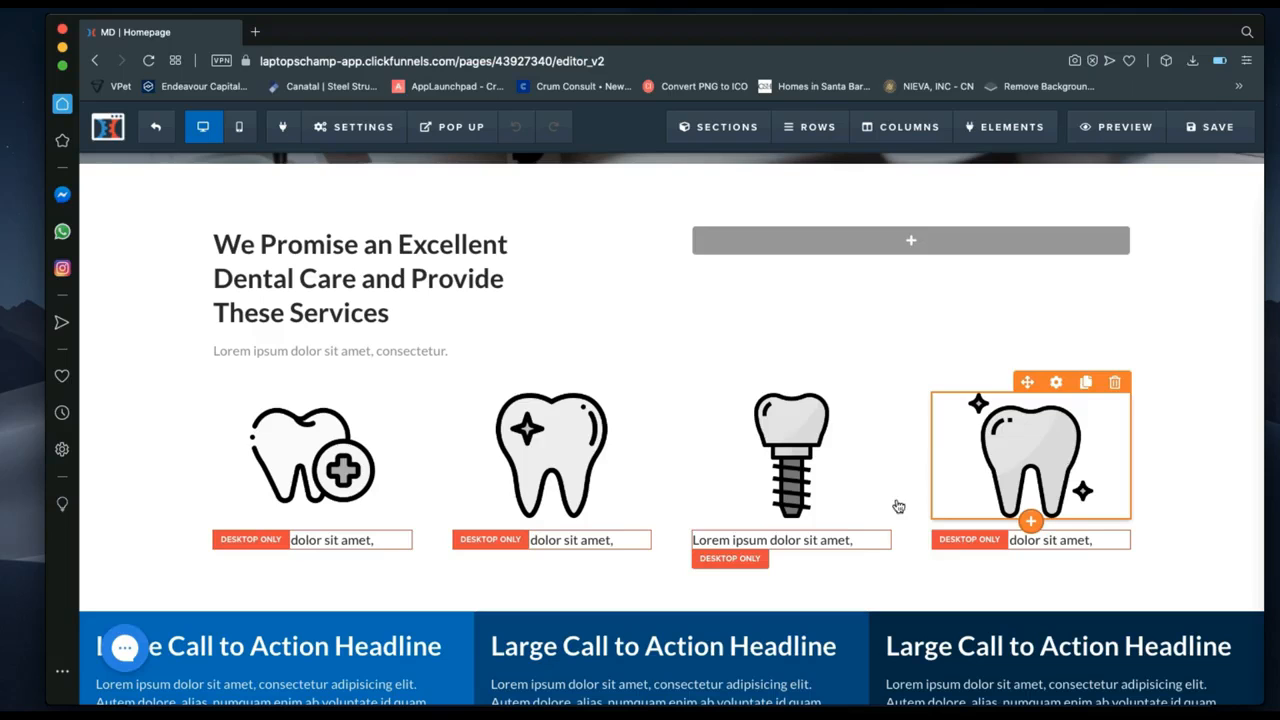
Scroll past the call-to-action row and Head Doctor and Dentist cards to 'How Can We Help You?'.
{"action": "scroll", "coordinate": [714, 575], "scroll_direction": "down", "scroll_amount": 2}
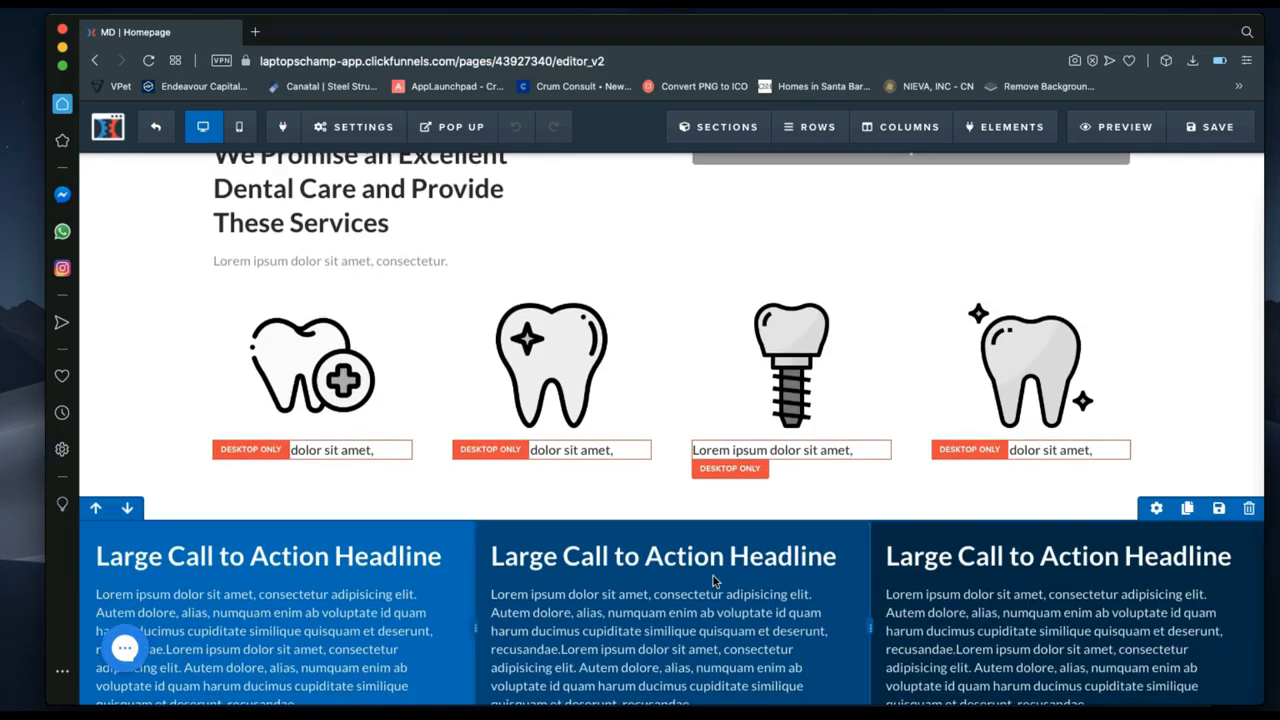
{"action": "scroll", "coordinate": [714, 580], "scroll_direction": "down", "scroll_amount": 4}
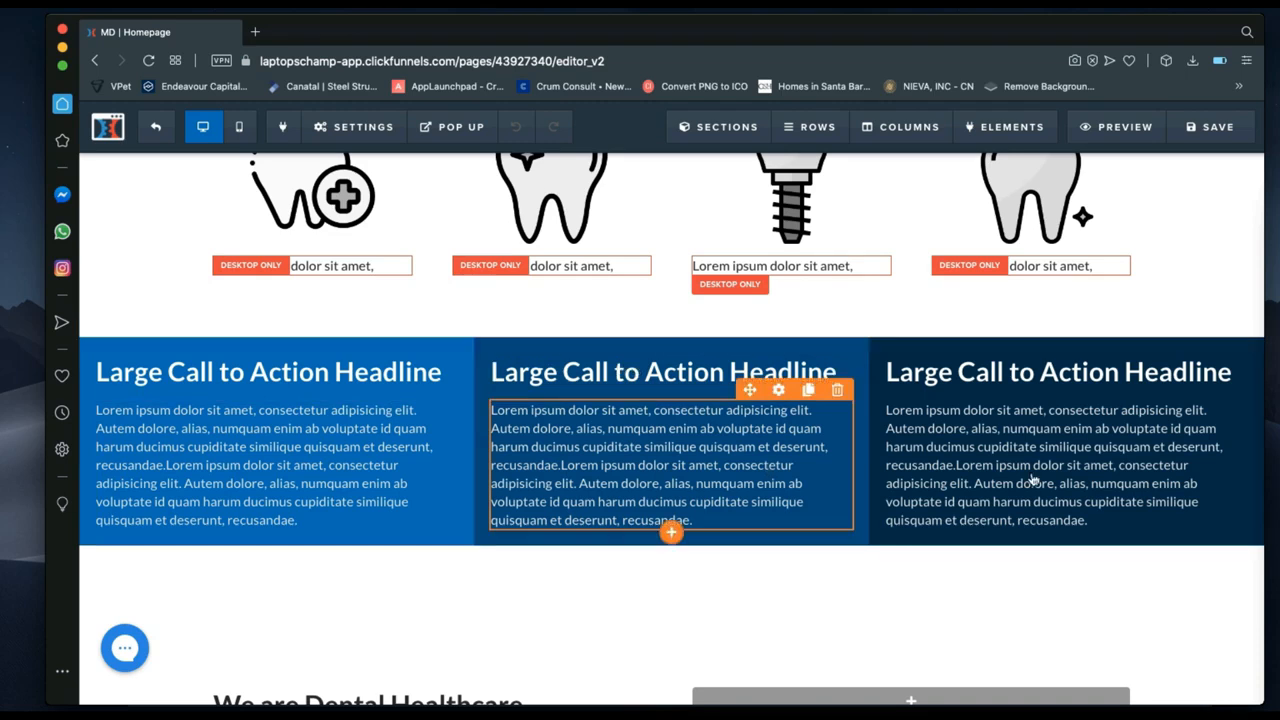
{"action": "scroll", "coordinate": [1140, 465], "scroll_direction": "down", "scroll_amount": 5}
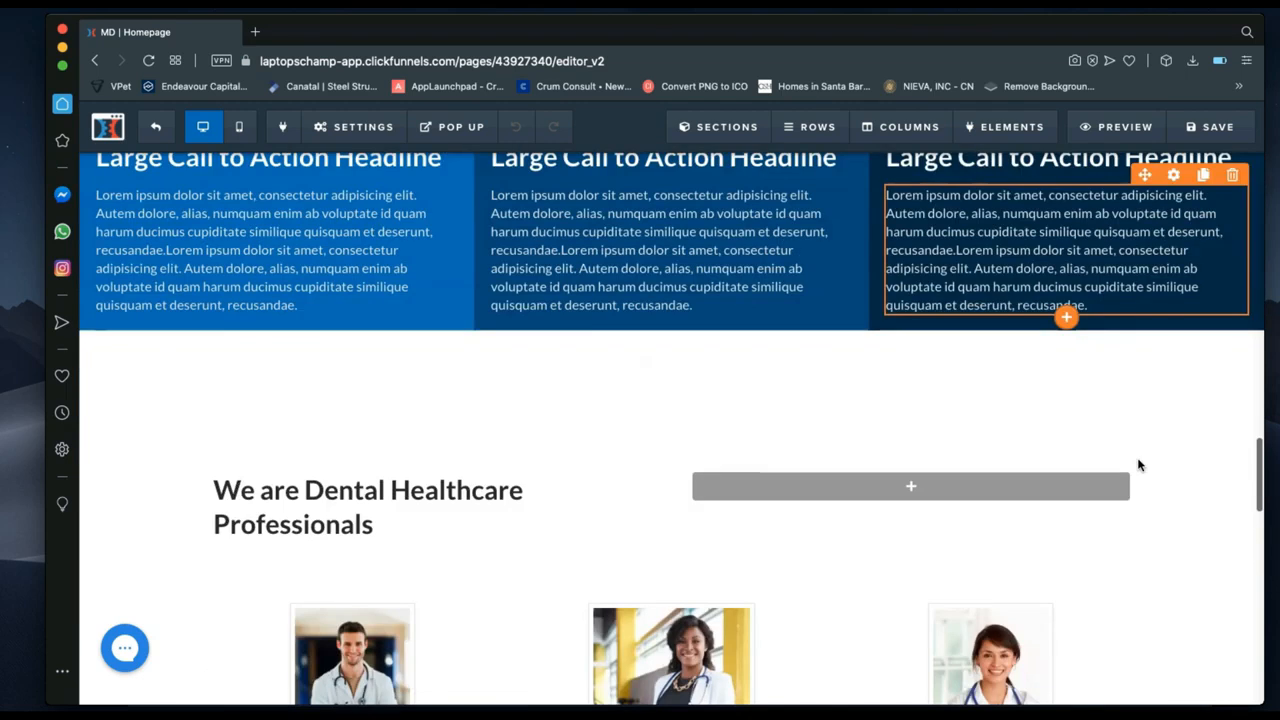
{"action": "scroll", "coordinate": [1137, 463], "scroll_direction": "down", "scroll_amount": 1}
{"action": "scroll", "coordinate": [900, 420], "scroll_direction": "up", "scroll_amount": 6}
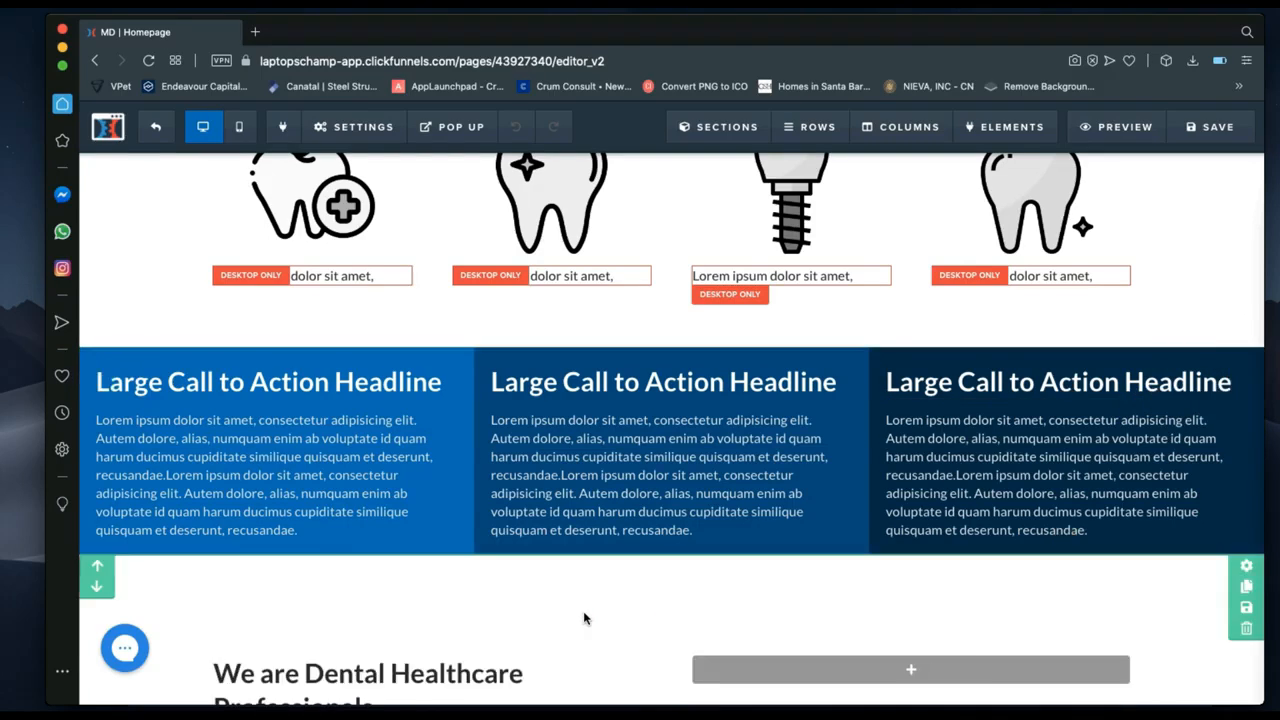
{"action": "scroll", "coordinate": [586, 614], "scroll_direction": "down", "scroll_amount": 4}
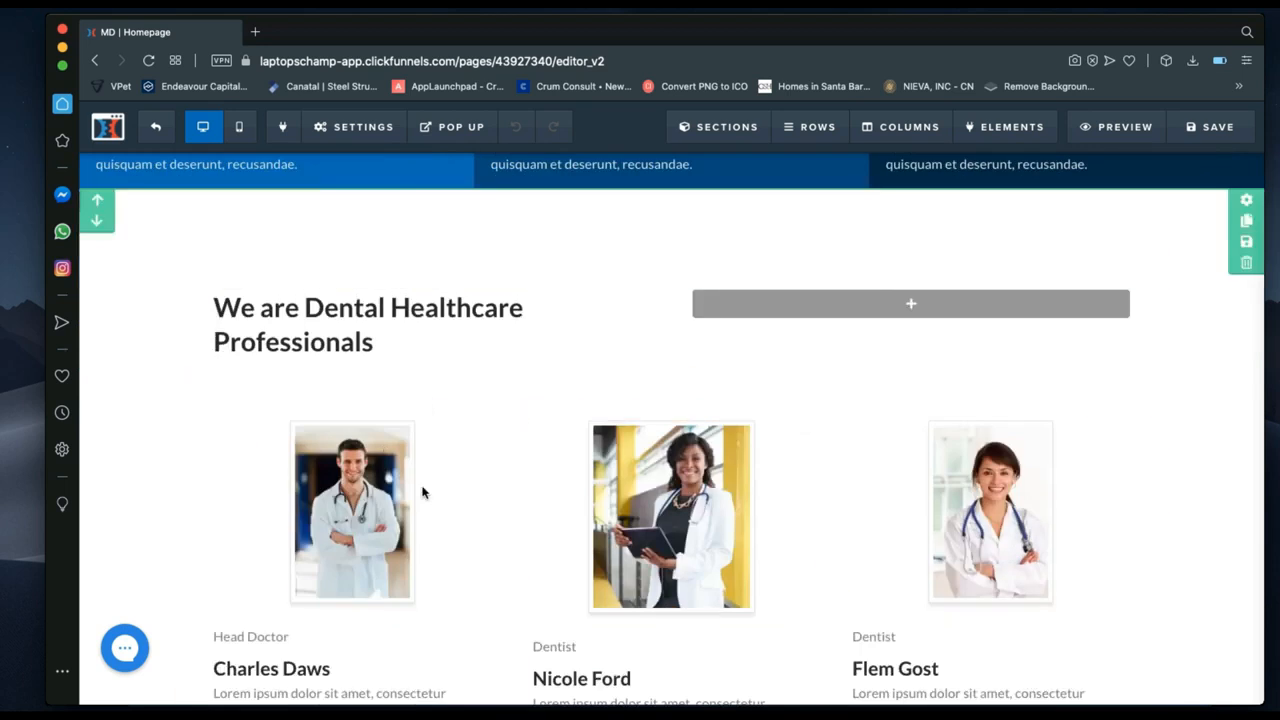
{"action": "scroll", "coordinate": [423, 491], "scroll_direction": "down", "scroll_amount": 3}
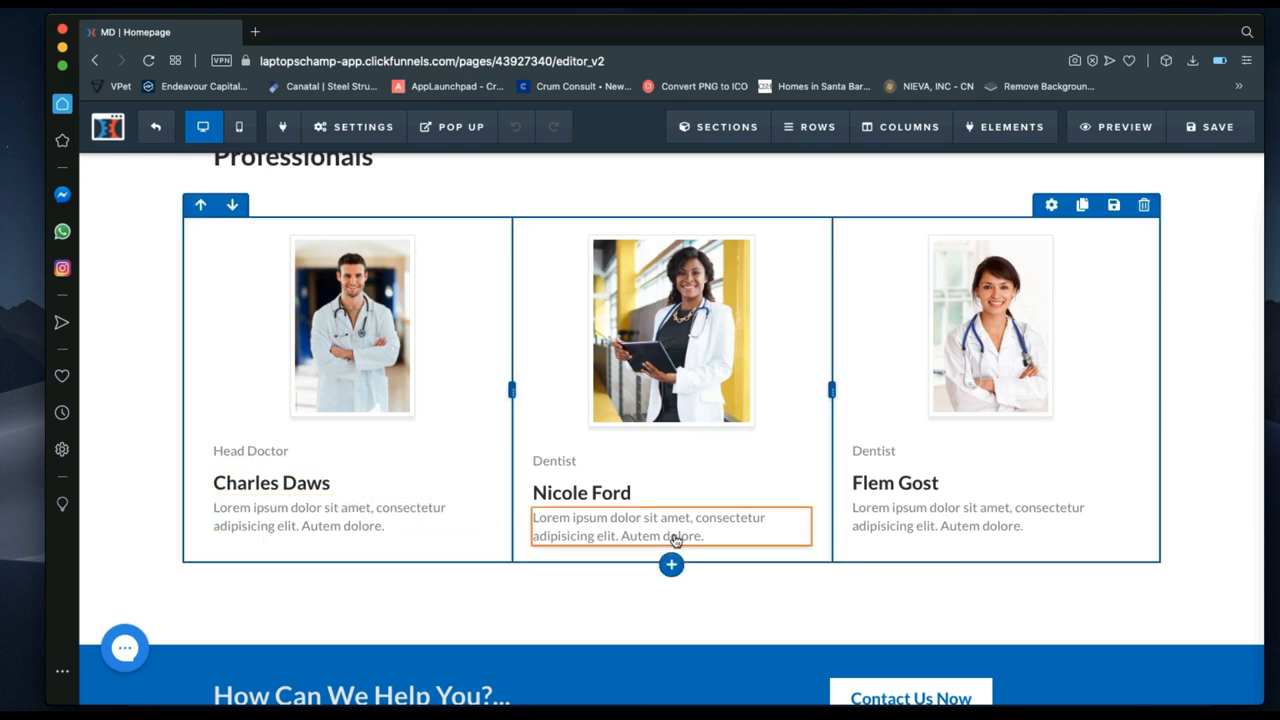
{"action": "scroll", "coordinate": [930, 520], "scroll_direction": "down", "scroll_amount": 5}
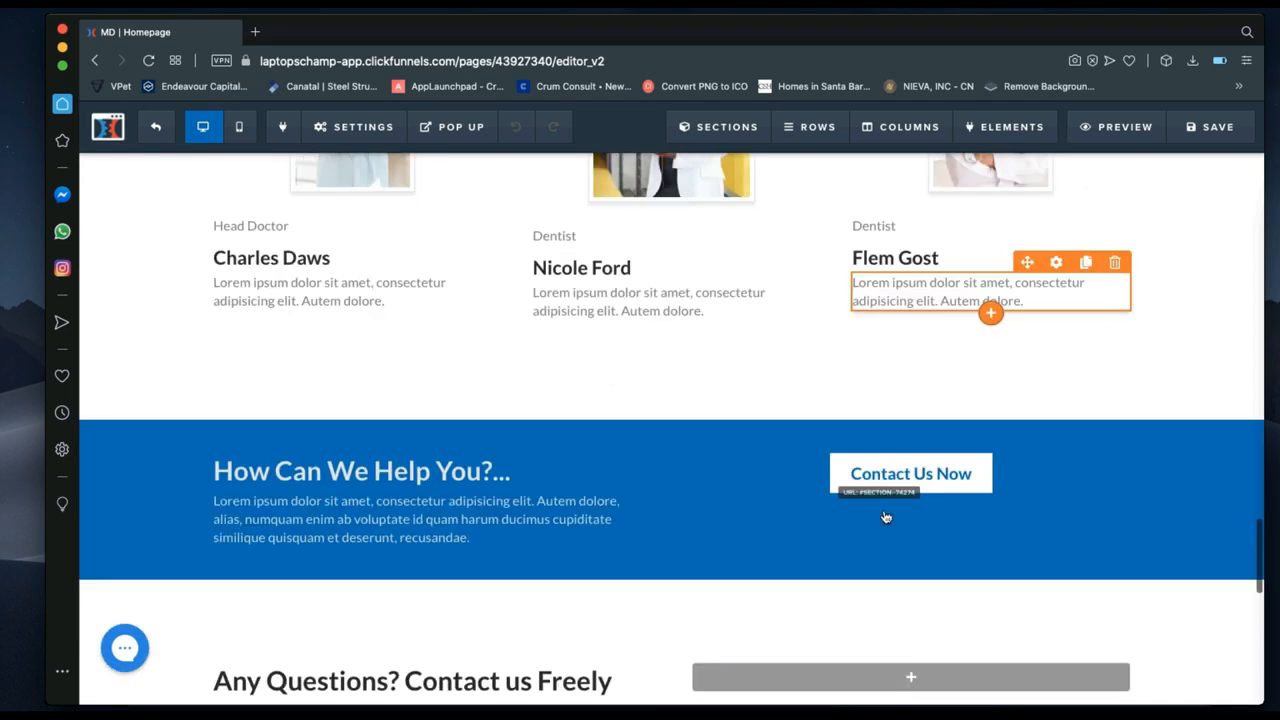
{"action": "scroll", "coordinate": [924, 466], "scroll_direction": "down", "scroll_amount": 1}
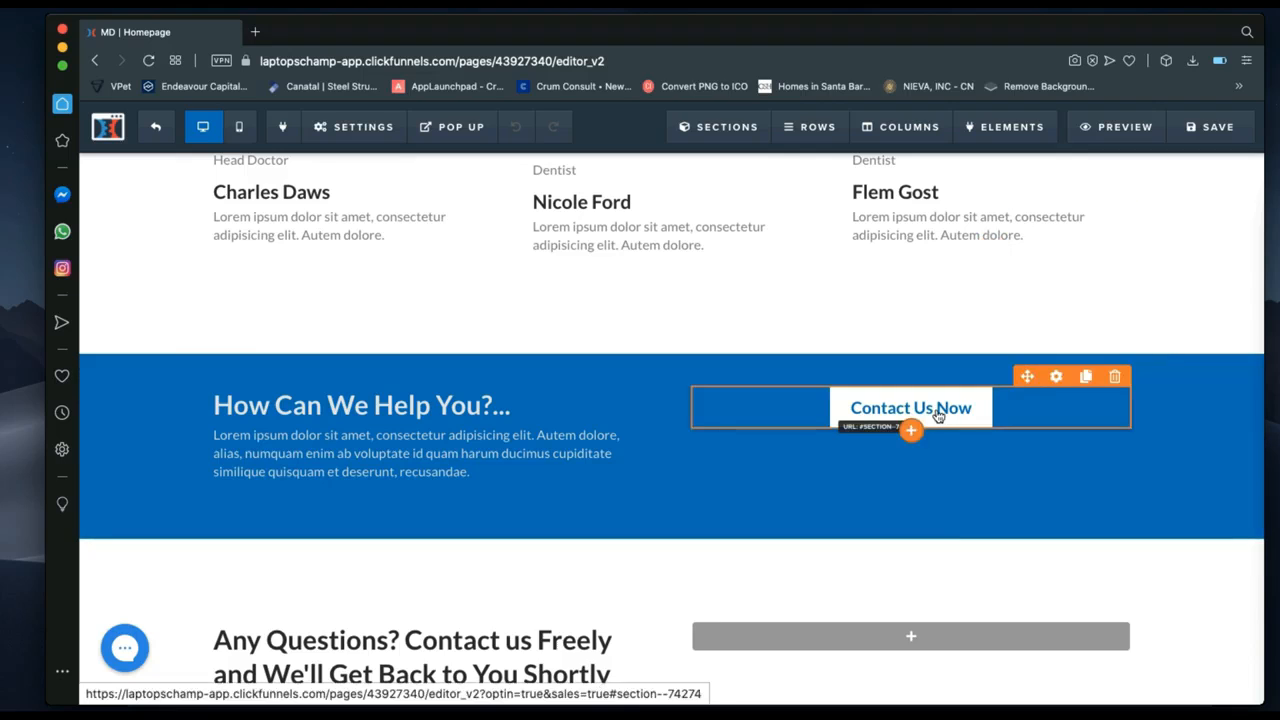
Scroll to the contact form, back up briefly, then down to the London map and footer.
{"action": "scroll", "coordinate": [749, 563], "scroll_direction": "down", "scroll_amount": 8}
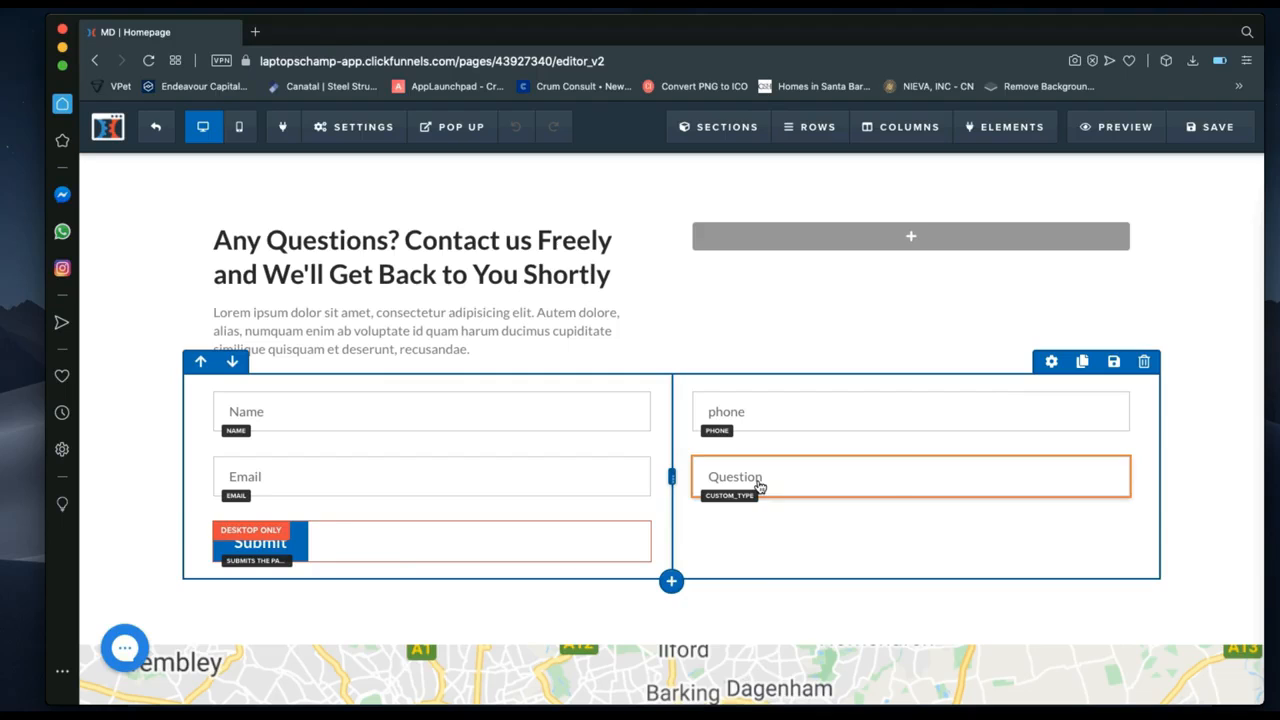
{"action": "scroll", "coordinate": [457, 433], "scroll_direction": "up", "scroll_amount": 3}
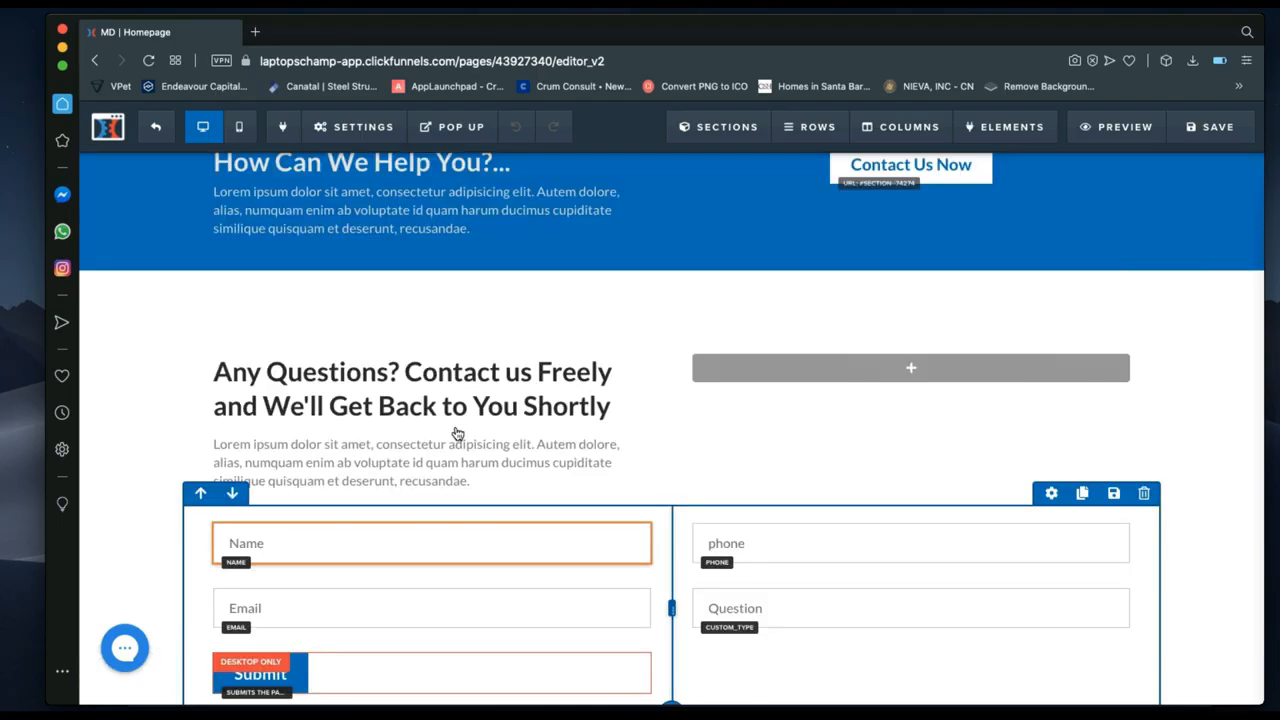
{"action": "scroll", "coordinate": [615, 308], "scroll_direction": "up", "scroll_amount": 1}
{"action": "scroll", "coordinate": [615, 308], "scroll_direction": "up", "scroll_amount": 5}
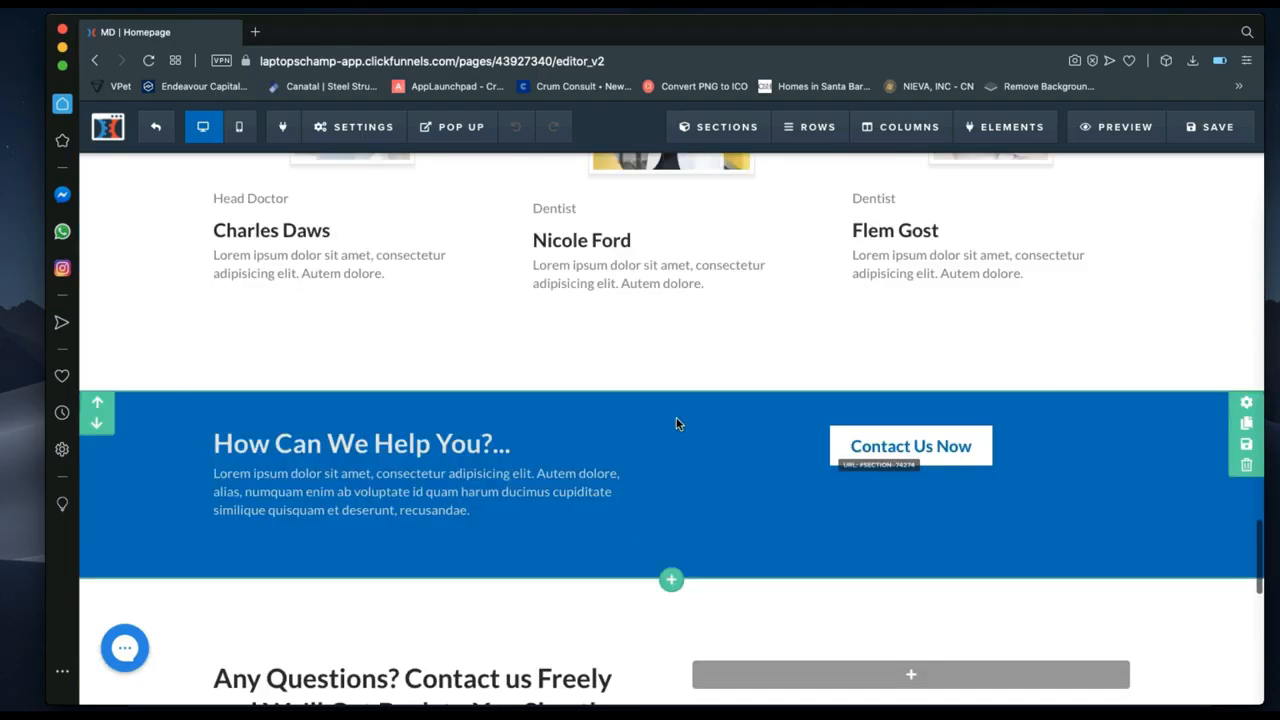
{"action": "scroll", "coordinate": [676, 418], "scroll_direction": "down", "scroll_amount": 8}
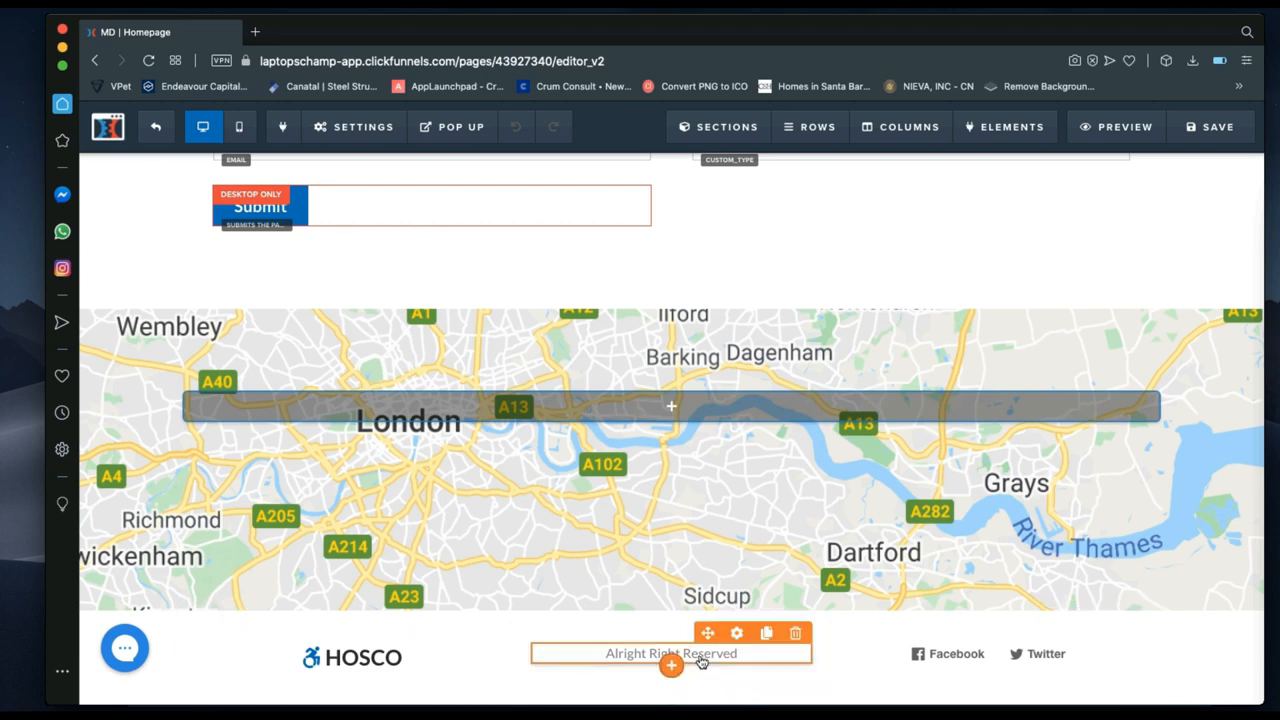
Check the footer's Social Shares settings, then open the funnel's Booking Page in the editor.
{"action": "left_click", "coordinate": [1035, 654]}
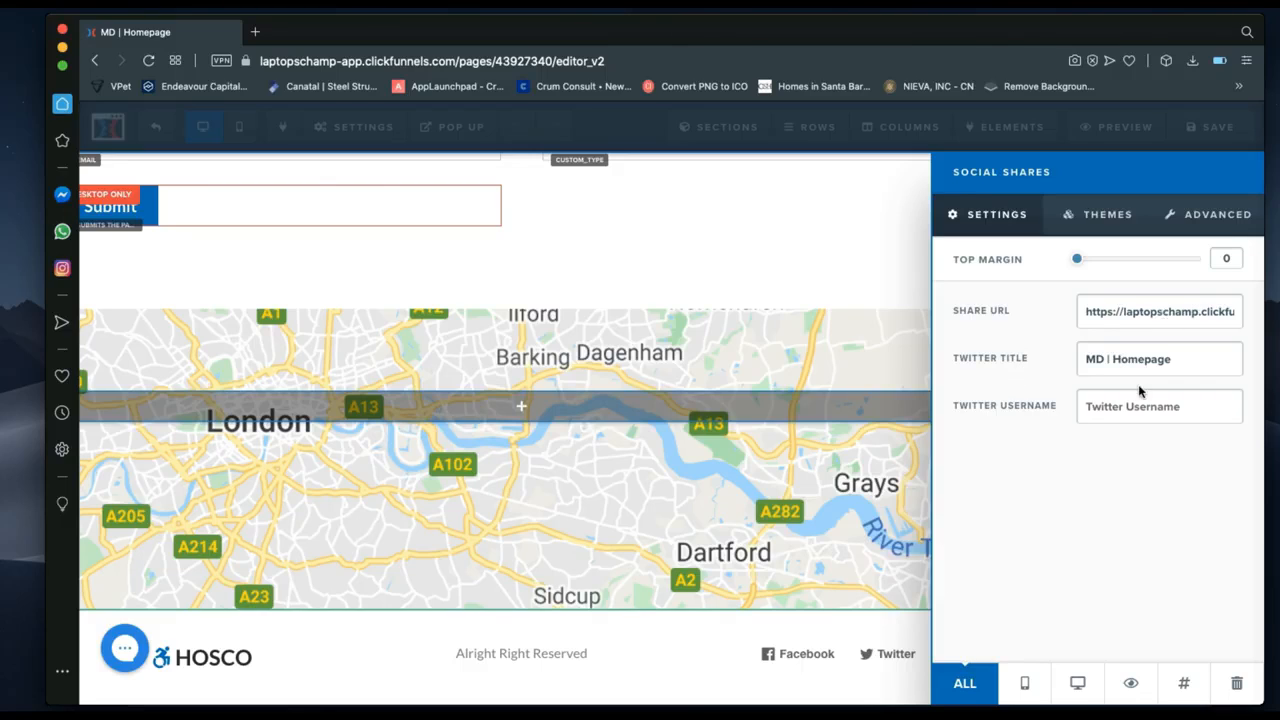
{"action": "left_click", "coordinate": [689, 627]}
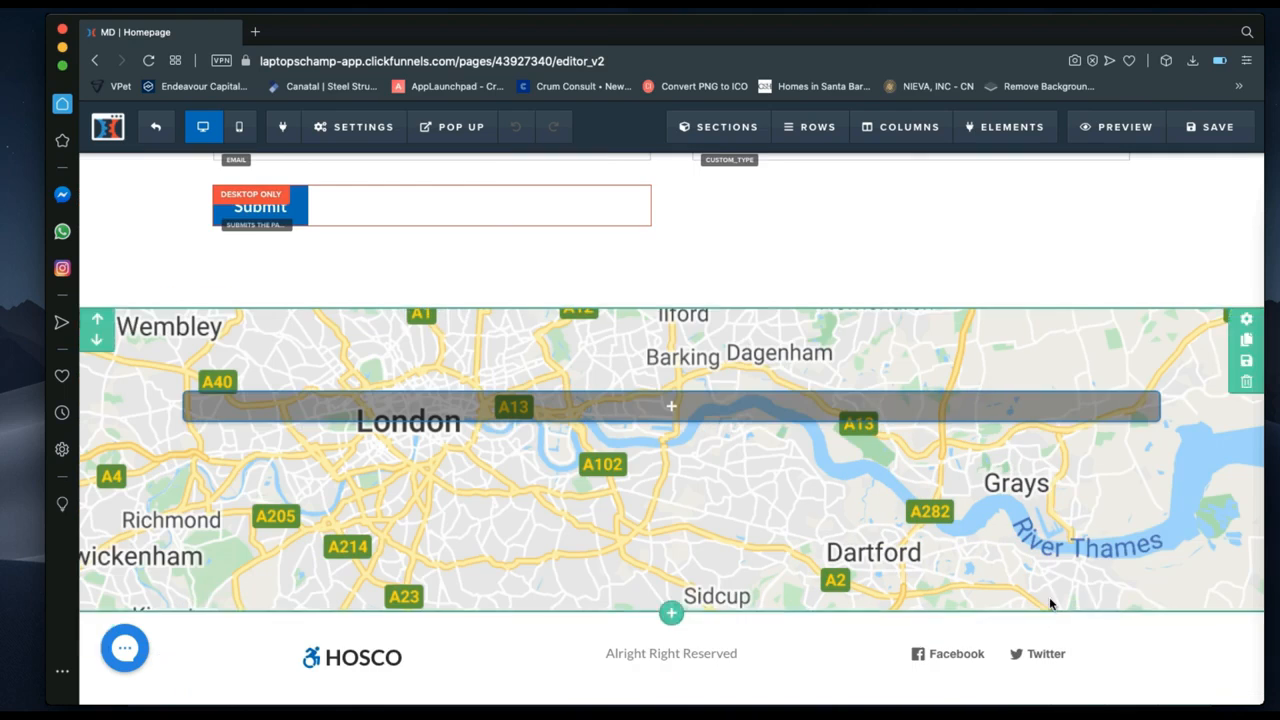
{"action": "scroll", "coordinate": [1049, 603], "scroll_direction": "up", "scroll_amount": 3}
{"action": "scroll", "coordinate": [1049, 603], "scroll_direction": "up", "scroll_amount": 5}
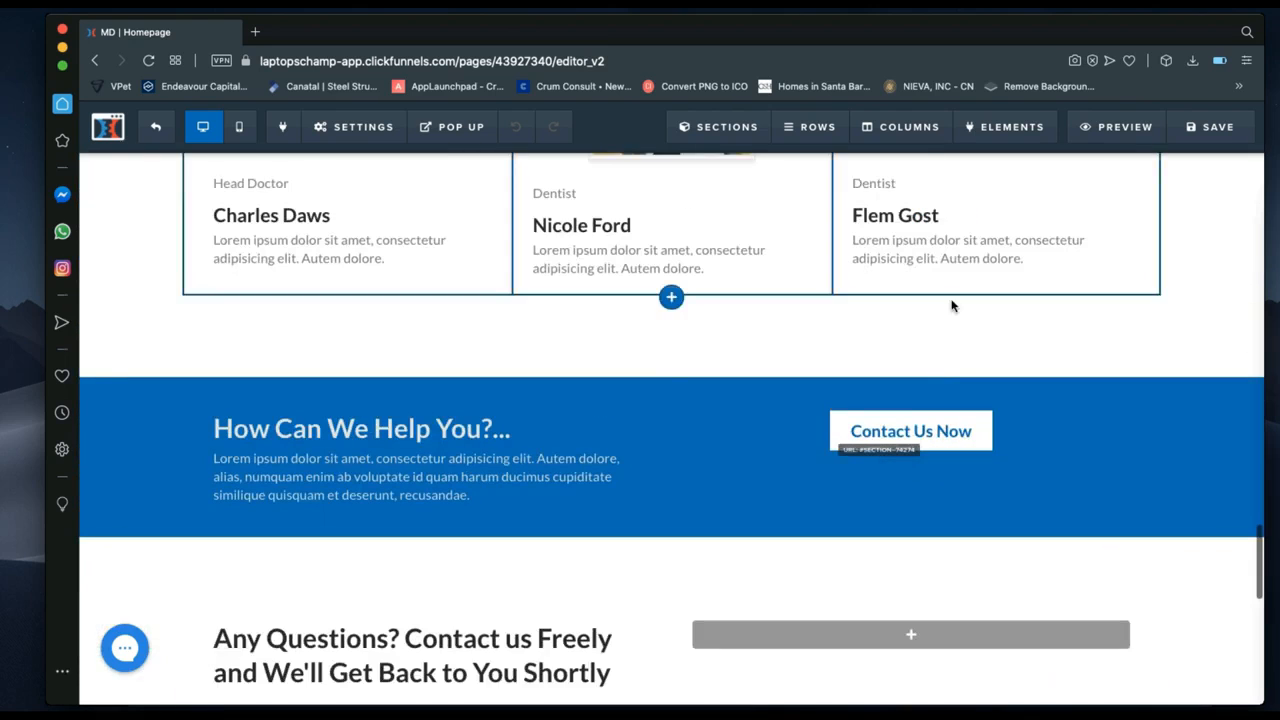
{"action": "scroll", "coordinate": [997, 333], "scroll_direction": "up", "scroll_amount": 10}
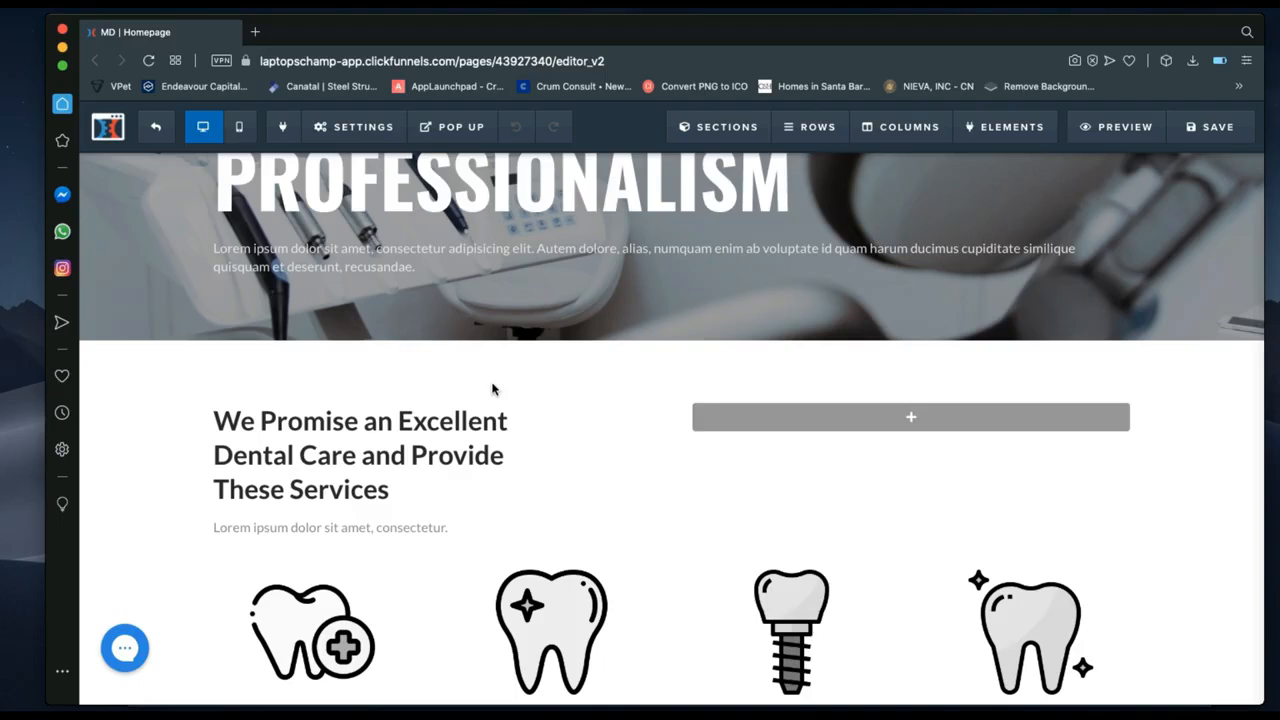
{"action": "scroll", "coordinate": [492, 388], "scroll_direction": "up", "scroll_amount": 10}
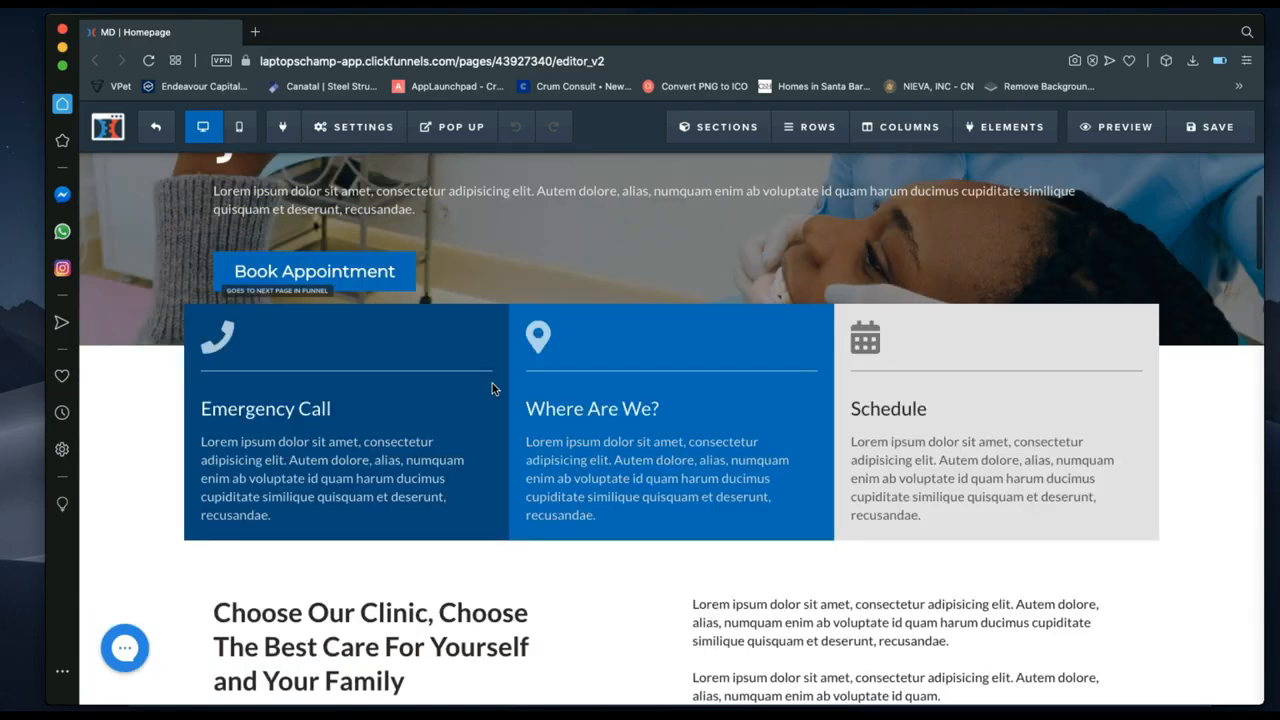
{"action": "scroll", "coordinate": [492, 388], "scroll_direction": "up", "scroll_amount": 1}
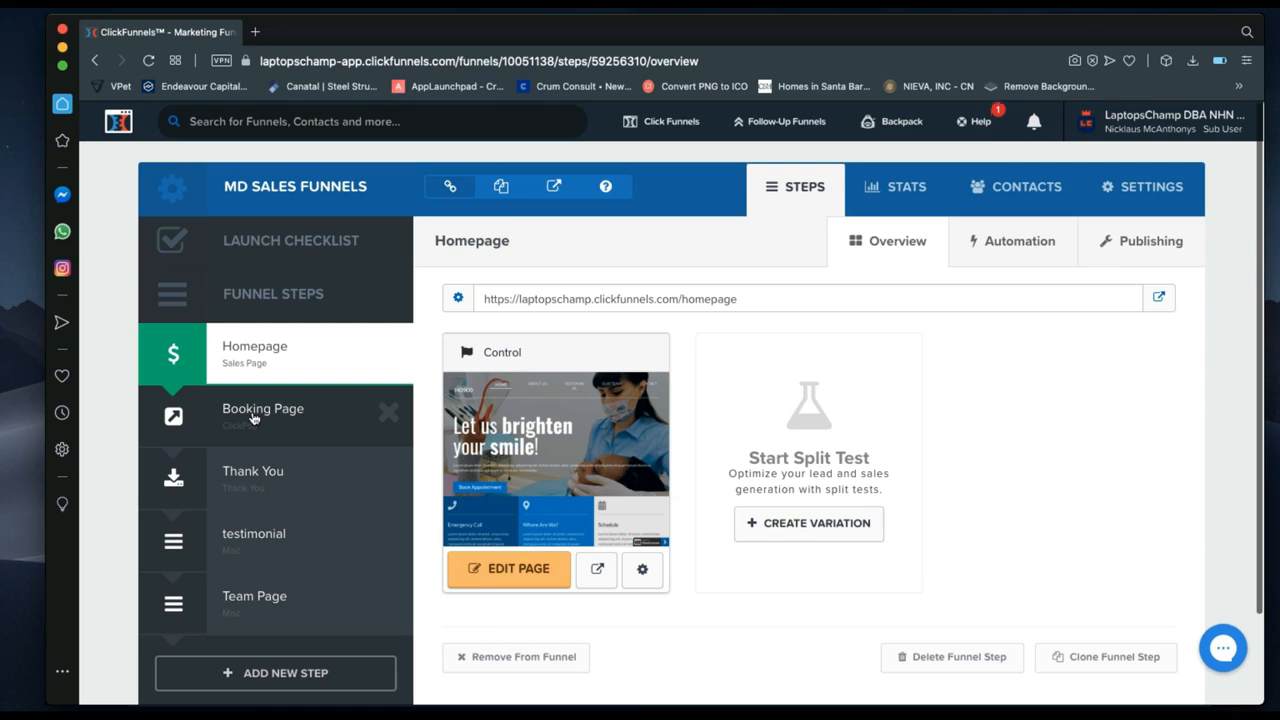
{"action": "left_click", "coordinate": [254, 420]}
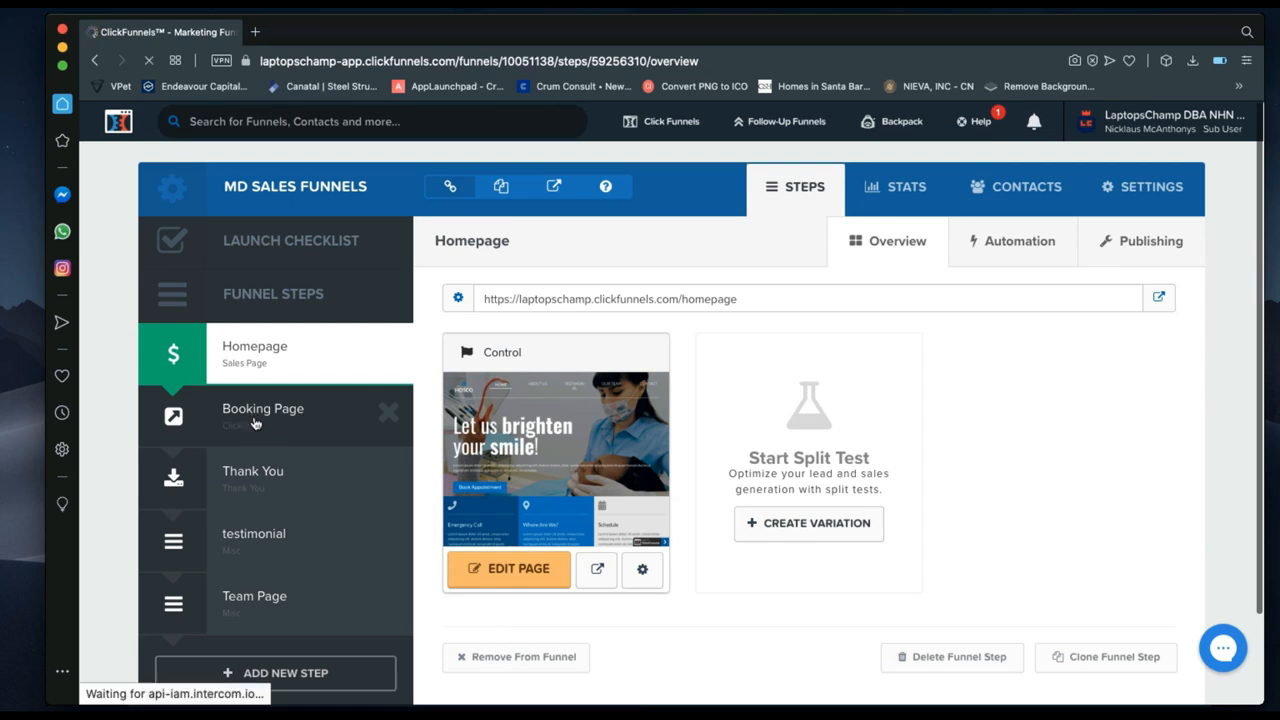
{"action": "left_click", "coordinate": [505, 576]}
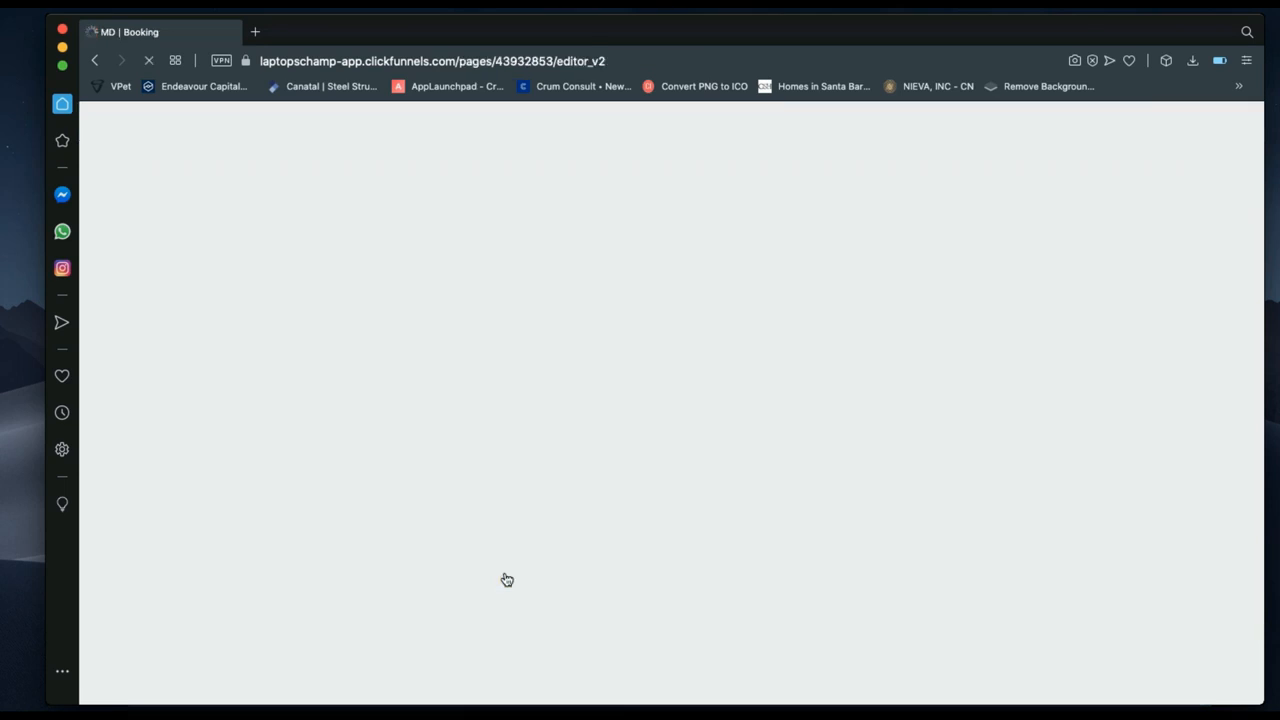
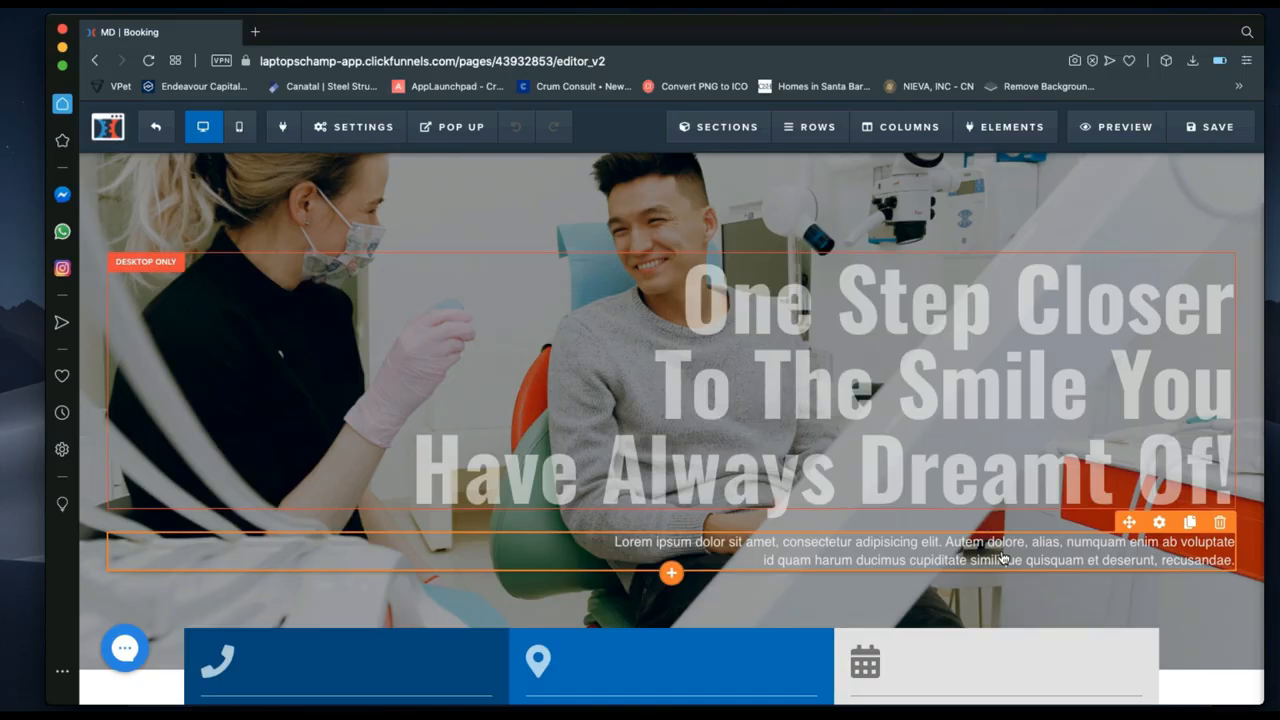
Save the booking page edits and switch to the live Thank You page's waiting-list message.
{"action": "scroll", "coordinate": [1003, 557], "scroll_direction": "down", "scroll_amount": 5}
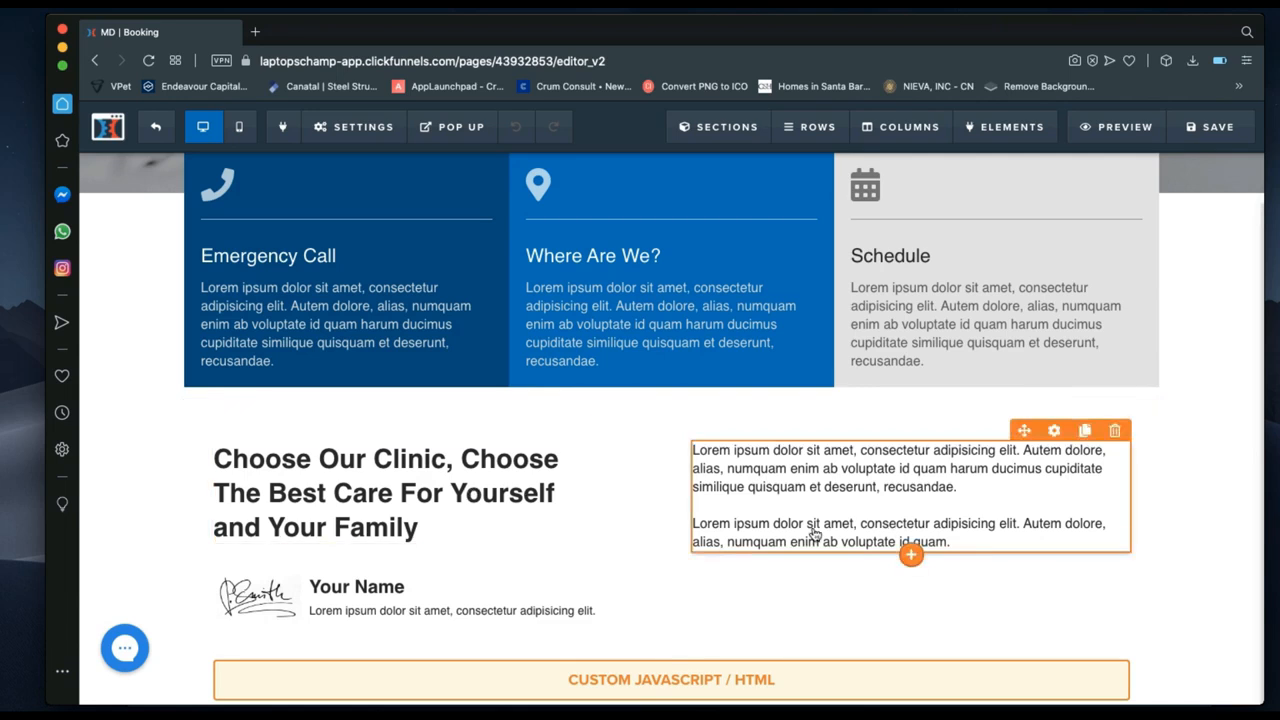
{"action": "scroll", "coordinate": [814, 535], "scroll_direction": "down", "scroll_amount": 2}
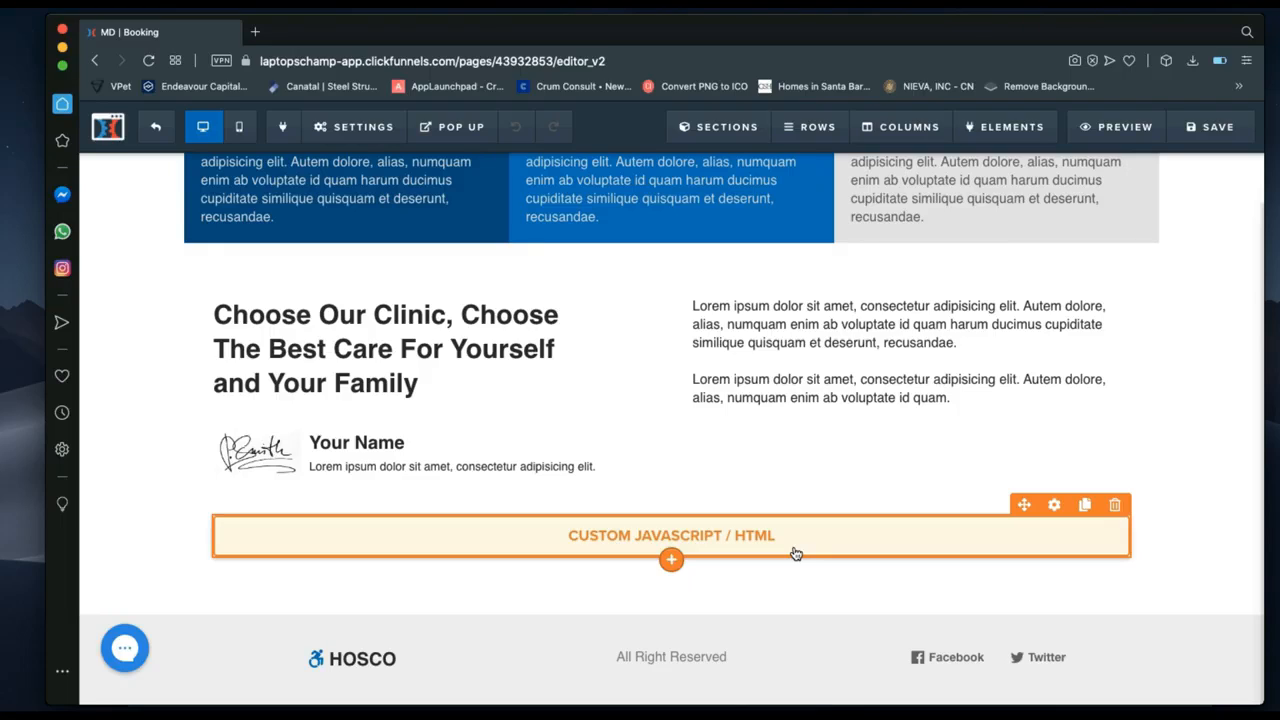
{"action": "scroll", "coordinate": [663, 443], "scroll_direction": "up", "scroll_amount": 3}
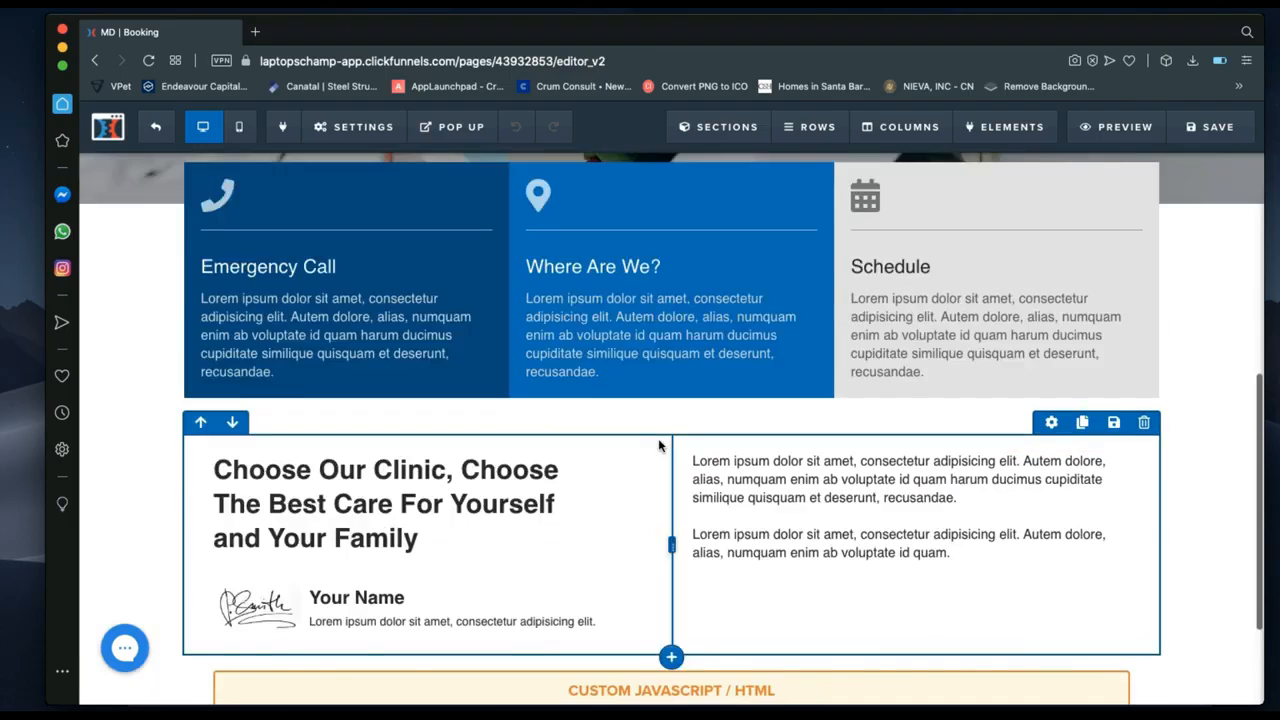
{"action": "scroll", "coordinate": [659, 445], "scroll_direction": "up", "scroll_amount": 8}
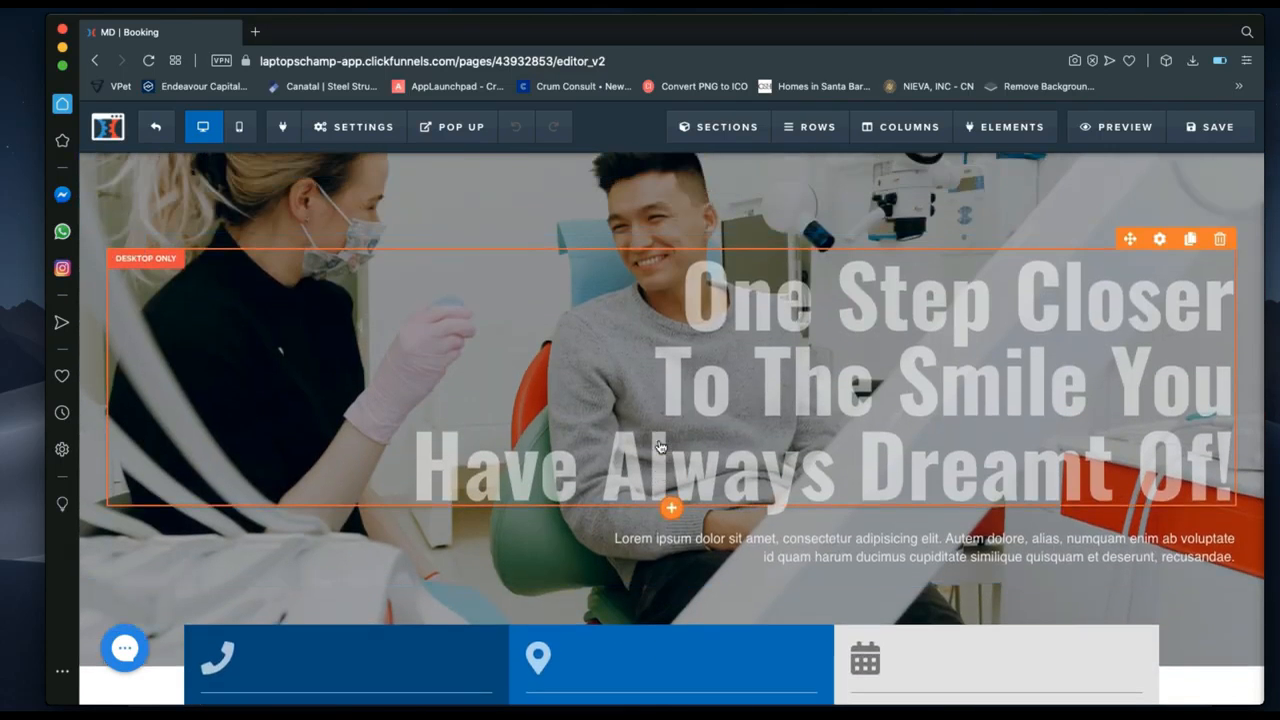
{"action": "scroll", "coordinate": [659, 445], "scroll_direction": "down", "scroll_amount": 11}
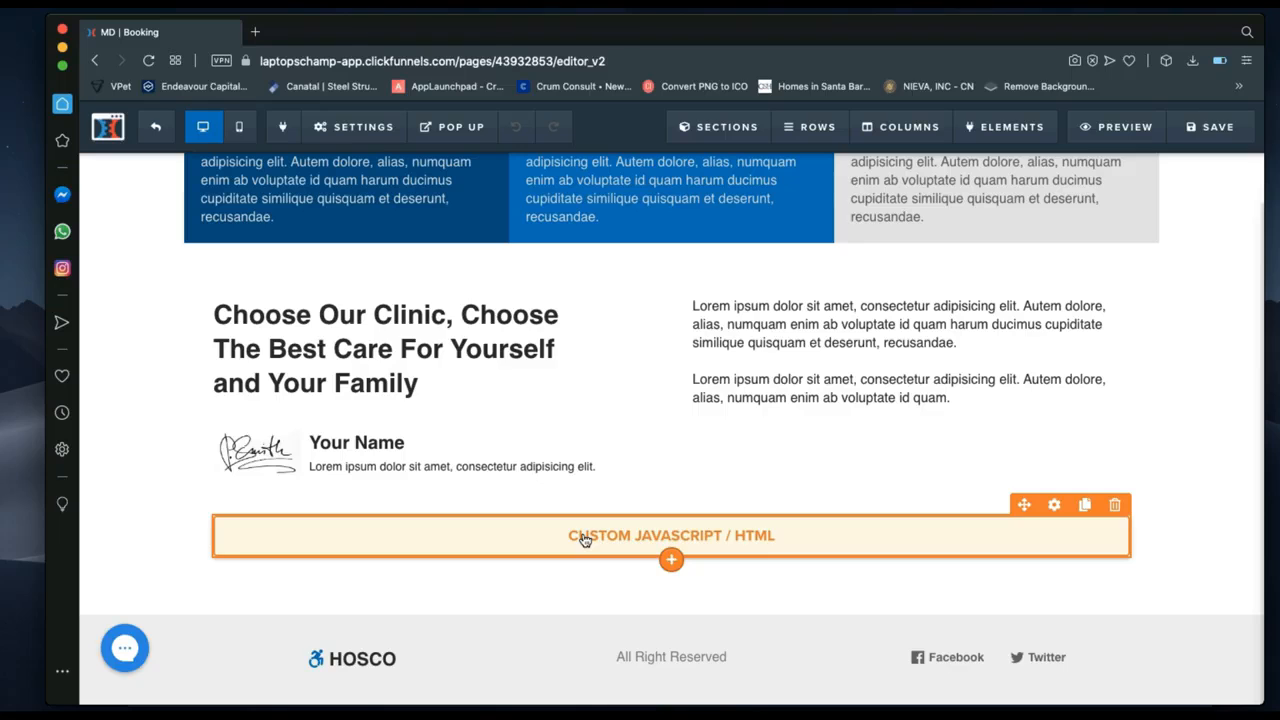
{"action": "scroll", "coordinate": [585, 540], "scroll_direction": "up", "scroll_amount": 9}
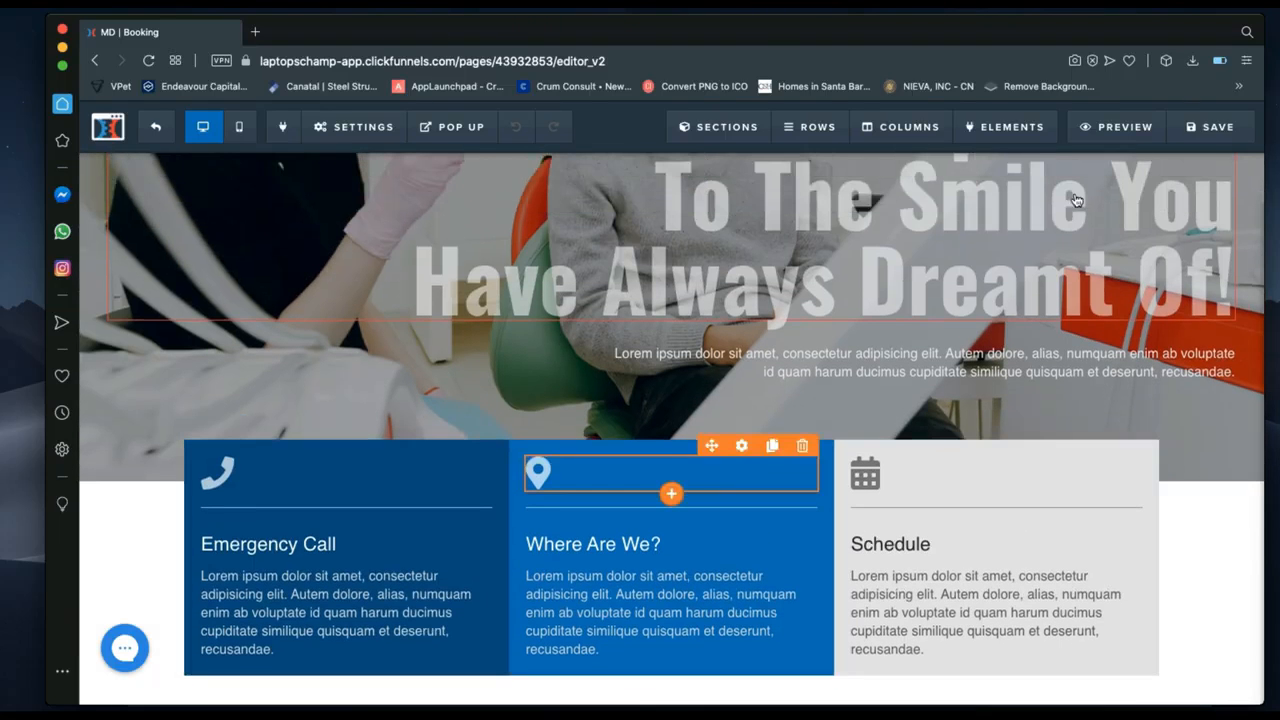
{"action": "left_click", "coordinate": [1207, 128]}
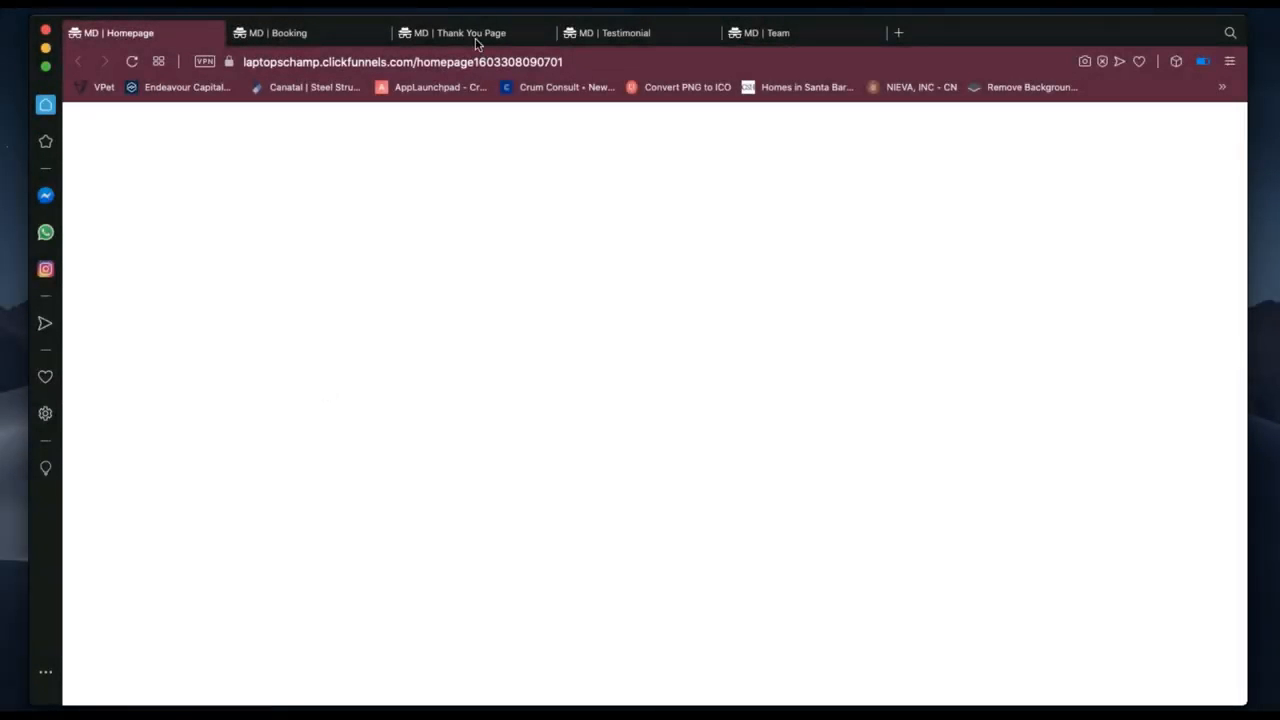
{"action": "left_click", "coordinate": [477, 36]}
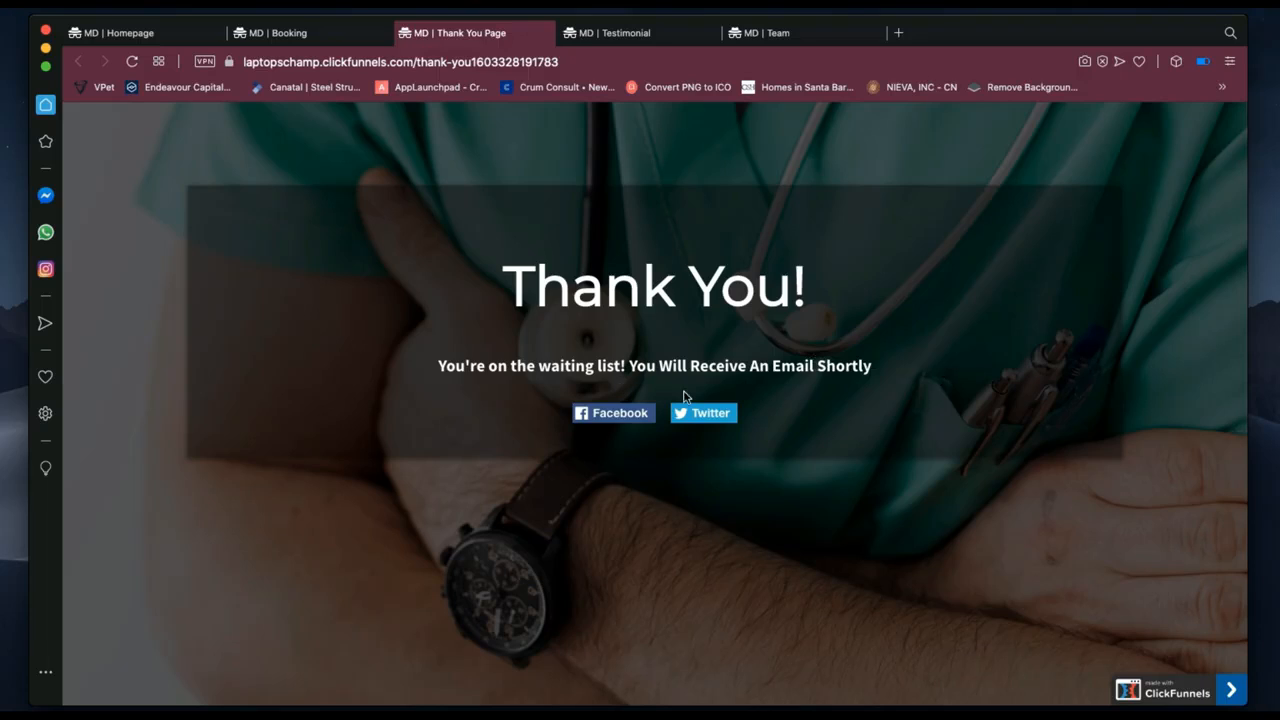
Switch to the live MD | Testimonial page headed 'Here Are Some Of What Our Patients Have Been Saying'.
{"action": "left_click", "coordinate": [637, 38]}
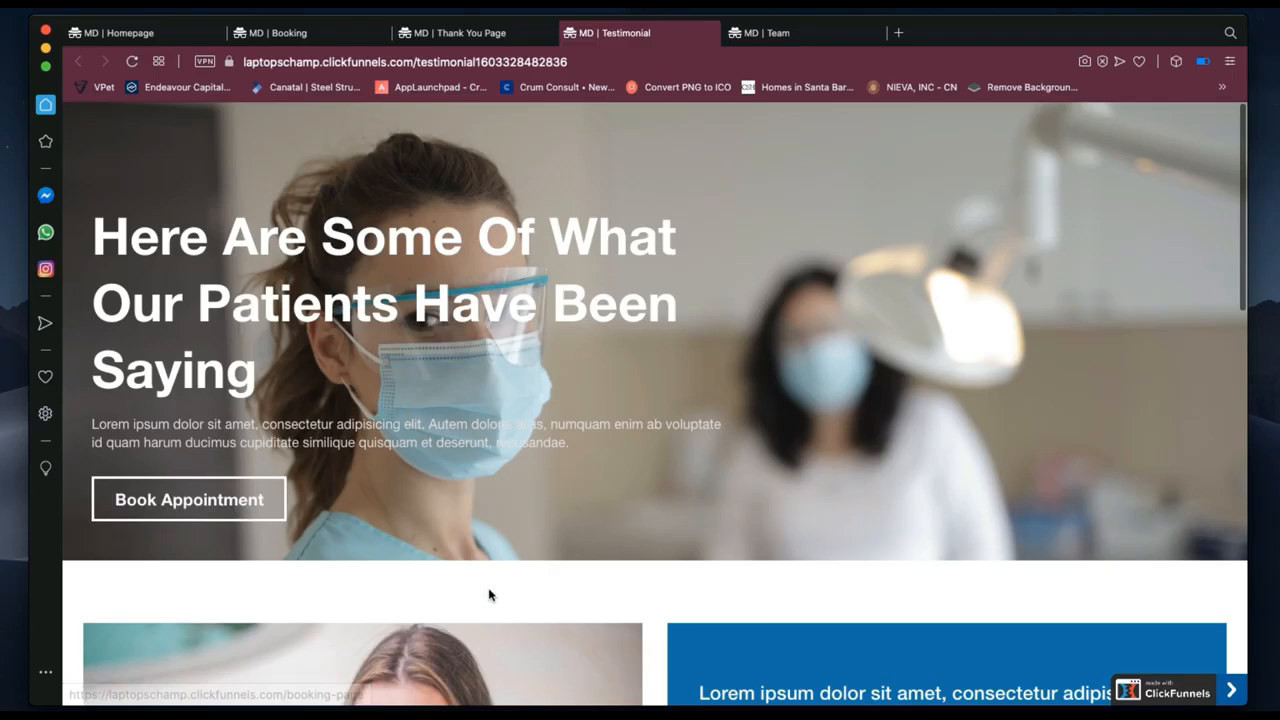
Scroll through the testimonial photos and quote cards to the footer, then back to the hero banner.
{"action": "scroll", "coordinate": [491, 593], "scroll_direction": "down", "scroll_amount": 5}
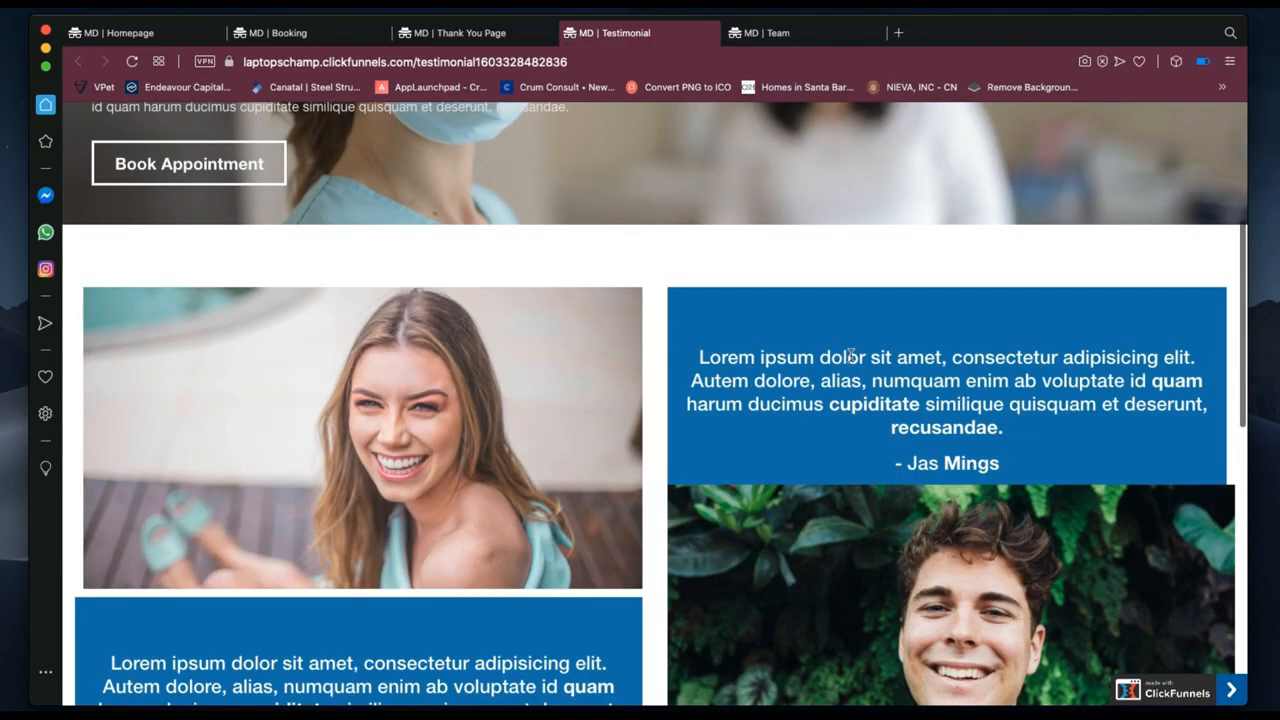
{"action": "scroll", "coordinate": [850, 356], "scroll_direction": "down", "scroll_amount": 1}
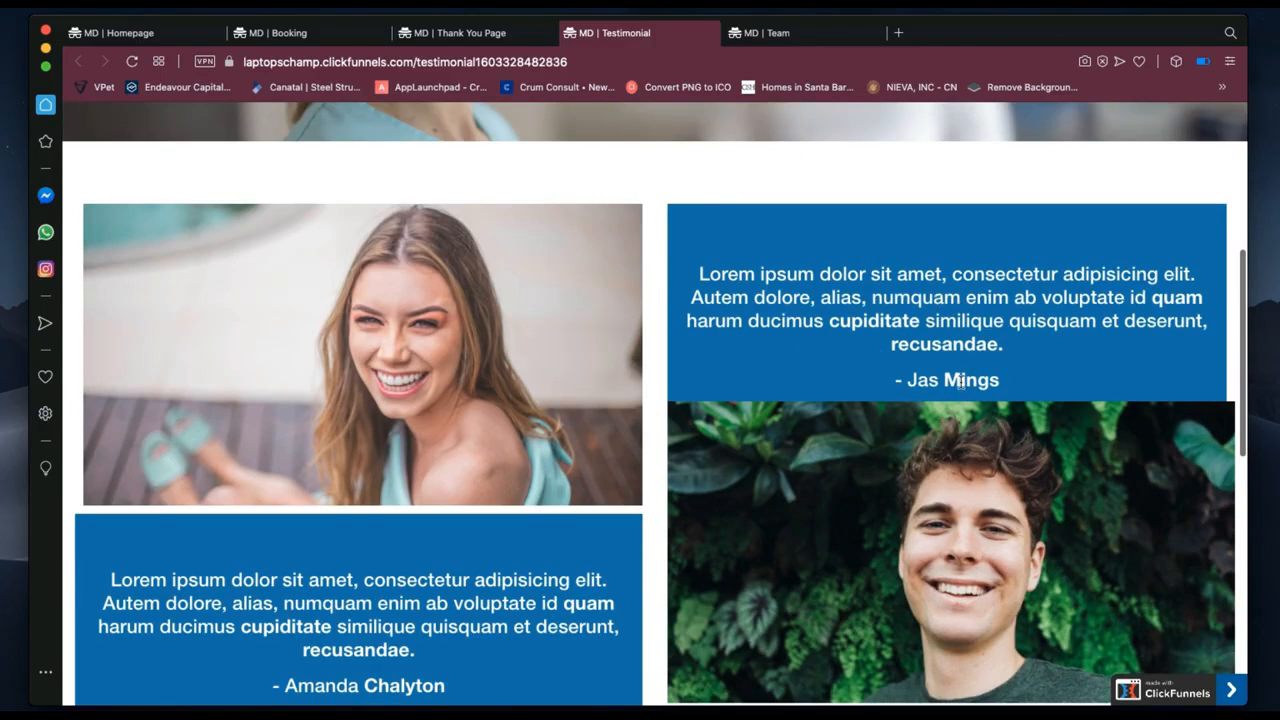
{"action": "scroll", "coordinate": [980, 380], "scroll_direction": "down", "scroll_amount": 2}
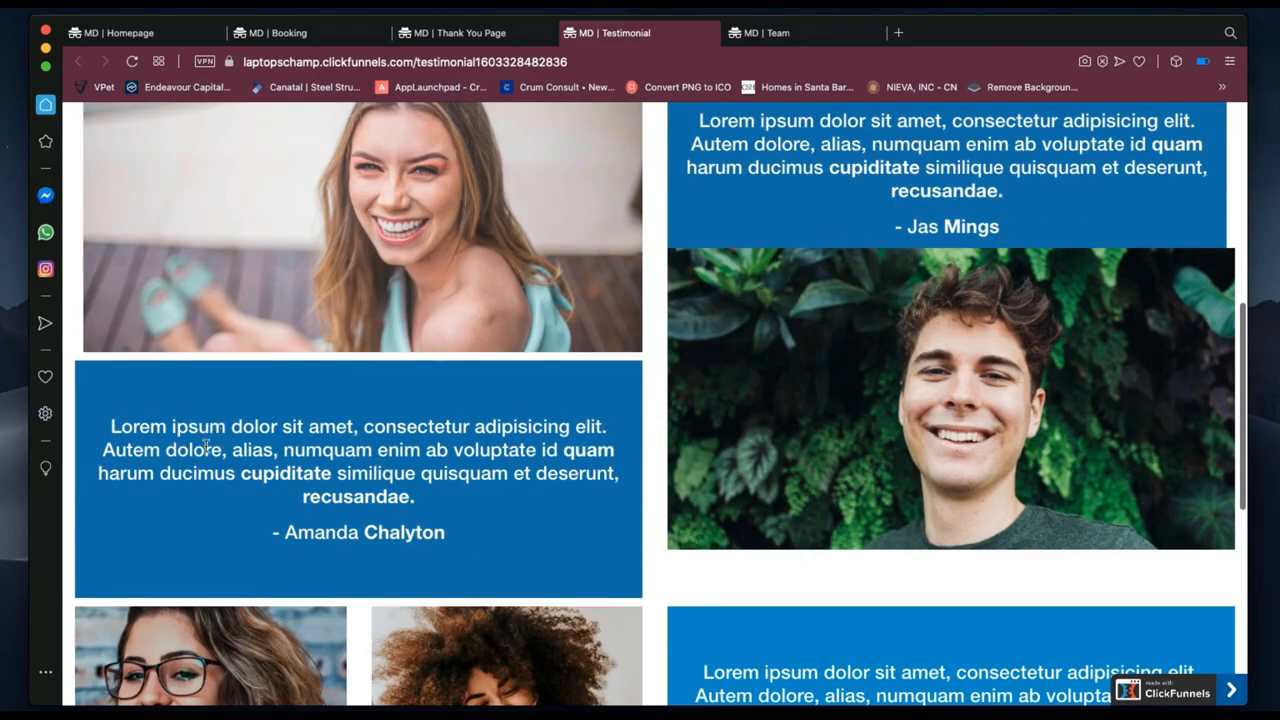
{"action": "scroll", "coordinate": [362, 565], "scroll_direction": "down", "scroll_amount": 2}
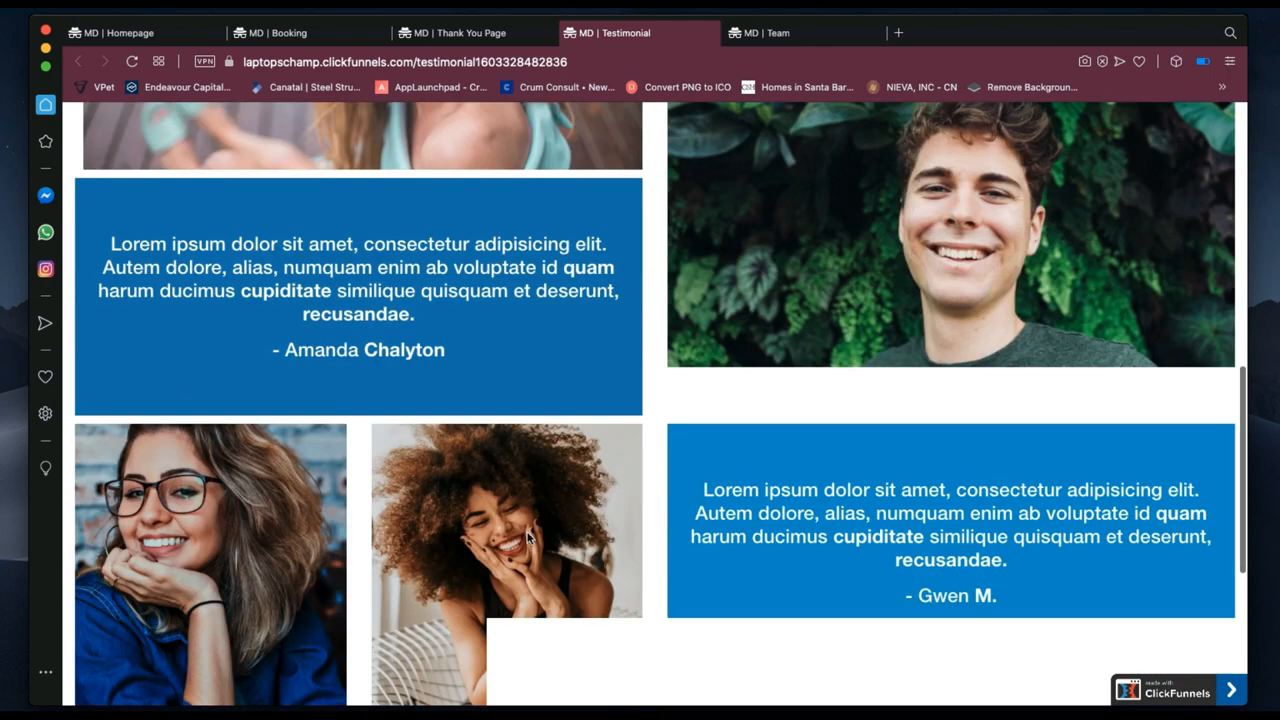
{"action": "scroll", "coordinate": [486, 549], "scroll_direction": "down", "scroll_amount": 2}
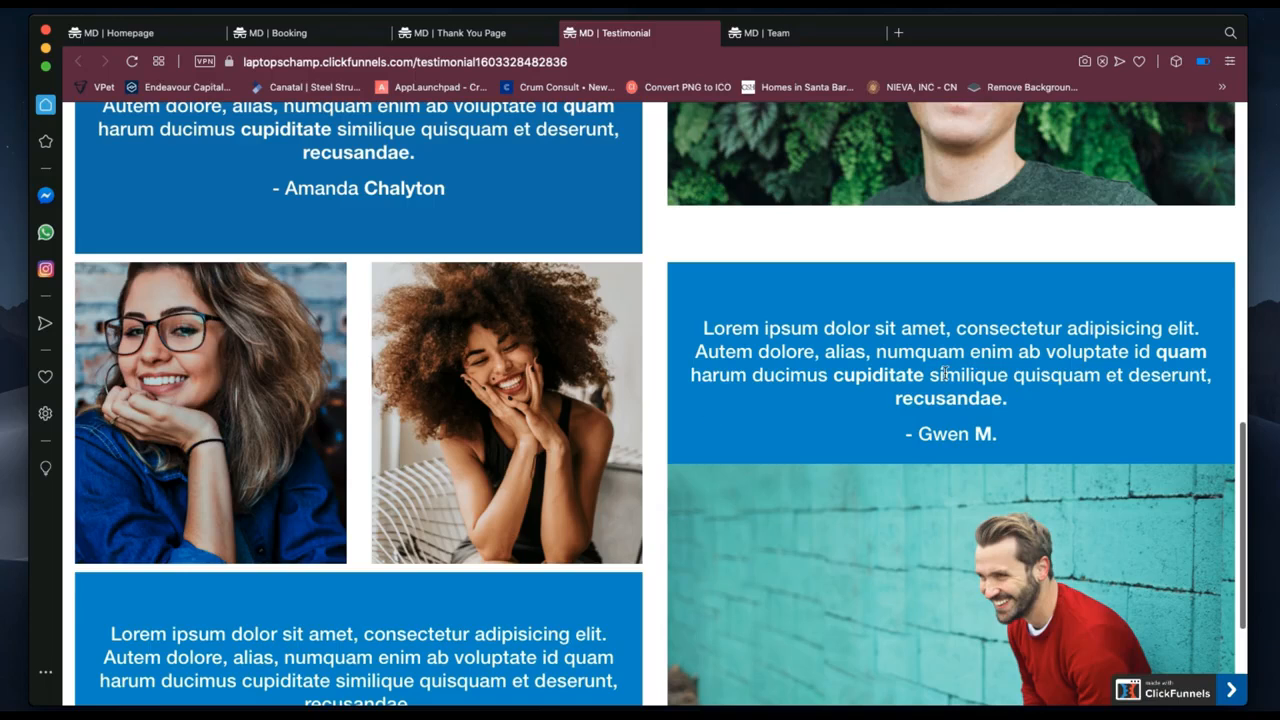
{"action": "scroll", "coordinate": [912, 398], "scroll_direction": "down", "scroll_amount": 2}
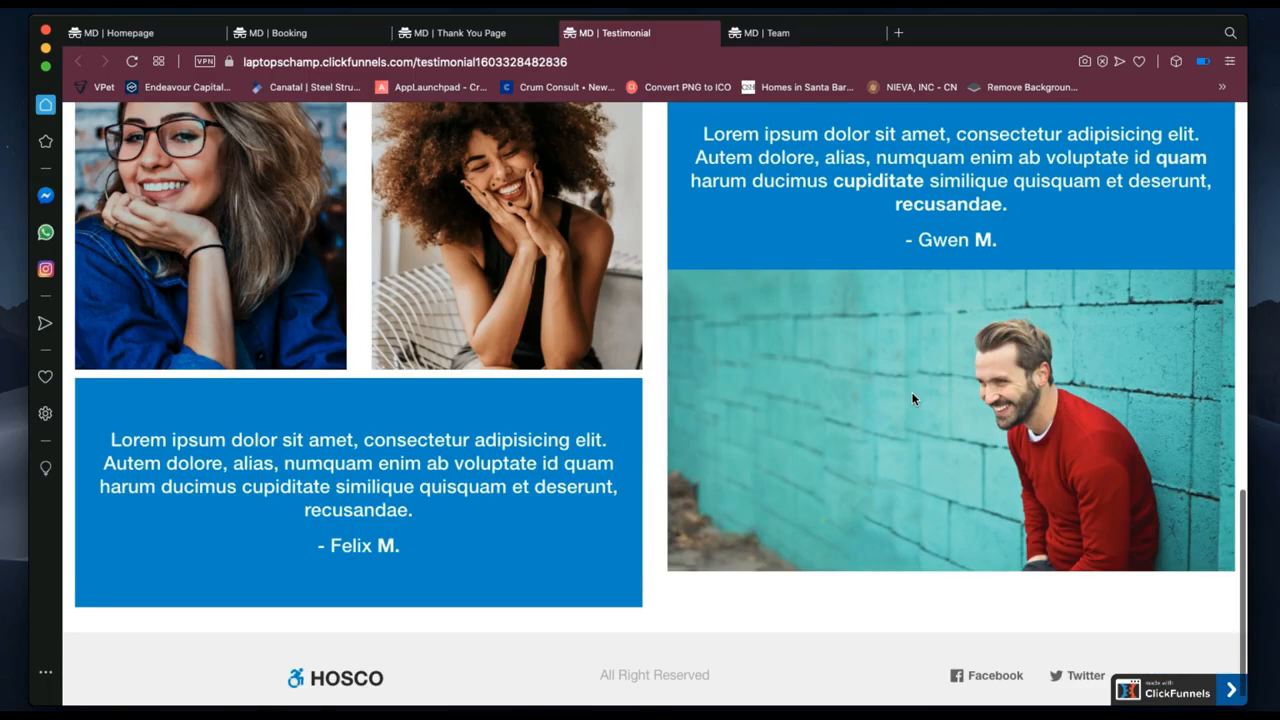
{"action": "scroll", "coordinate": [912, 398], "scroll_direction": "up", "scroll_amount": 1}
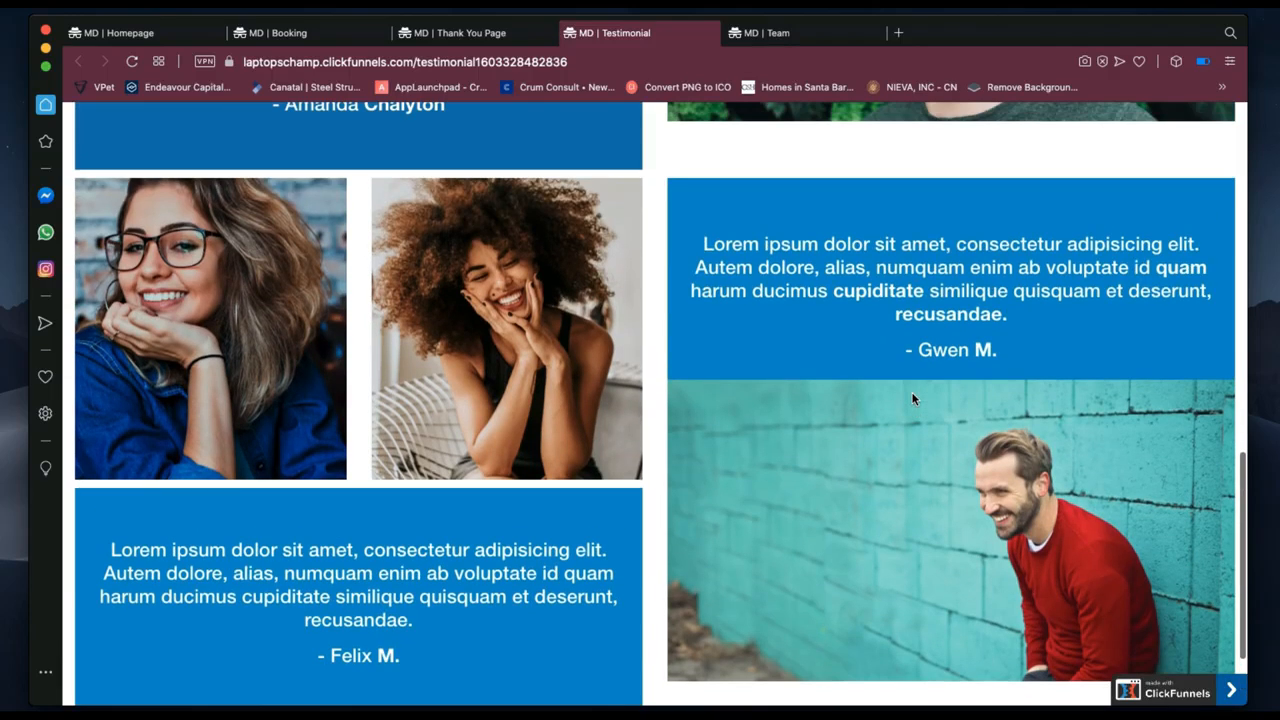
{"action": "scroll", "coordinate": [912, 398], "scroll_direction": "down", "scroll_amount": 1}
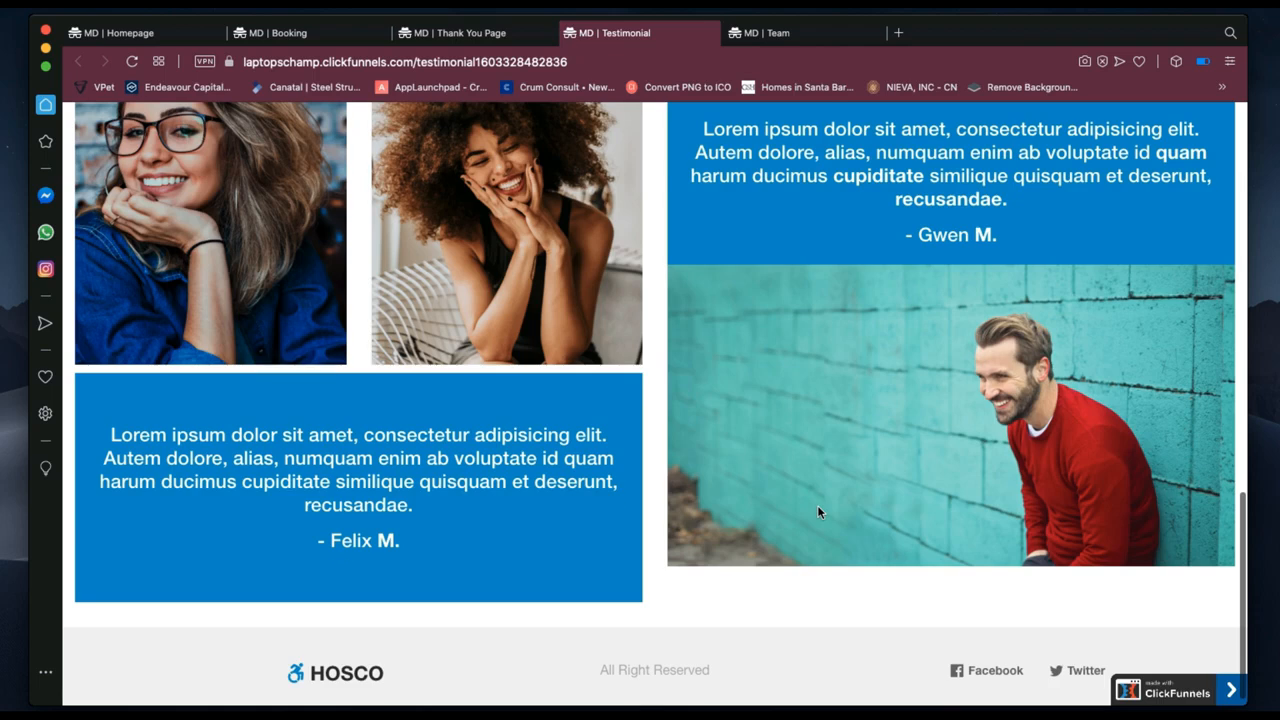
{"action": "scroll", "coordinate": [817, 512], "scroll_direction": "up", "scroll_amount": 2}
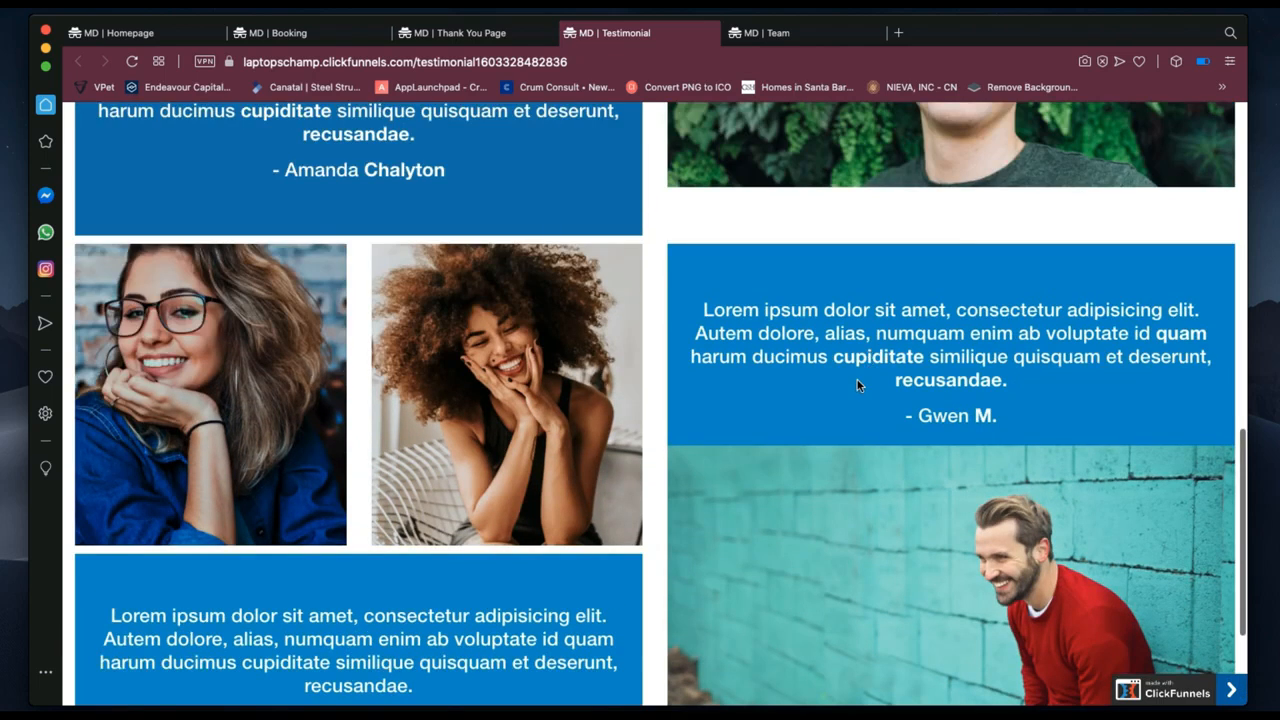
{"action": "scroll", "coordinate": [857, 385], "scroll_direction": "up", "scroll_amount": 4}
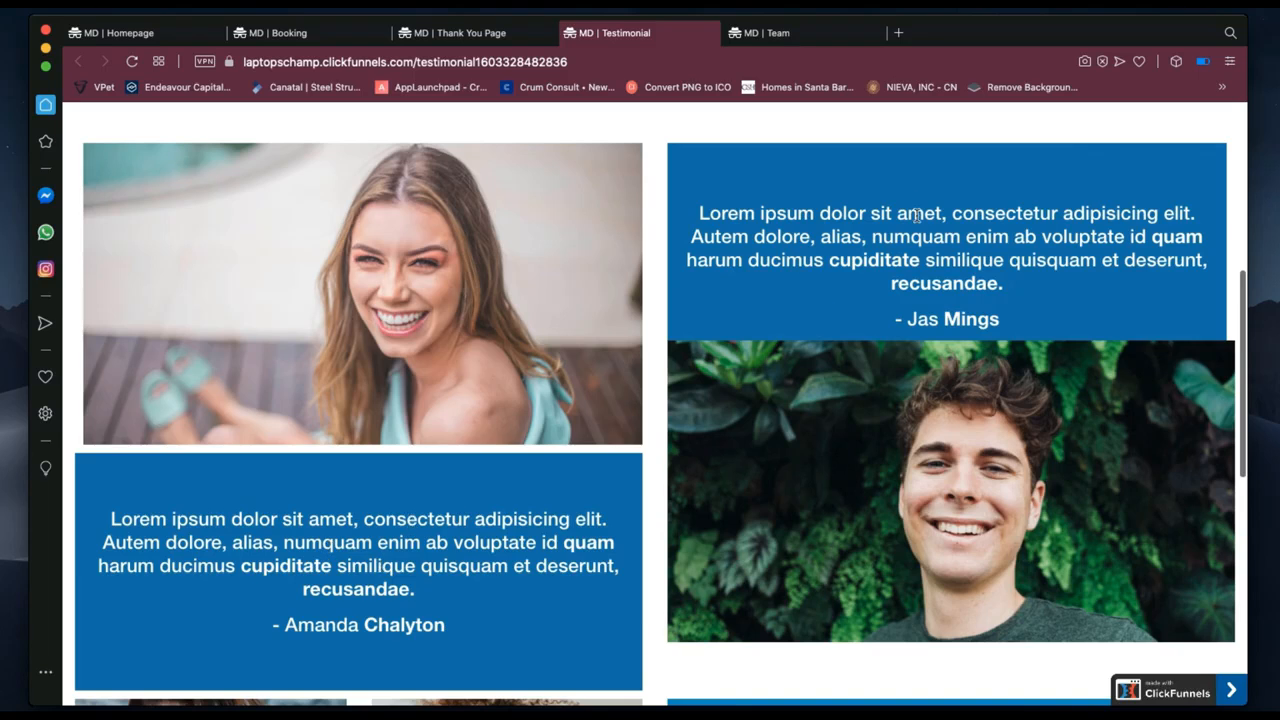
{"action": "scroll", "coordinate": [679, 358], "scroll_direction": "down", "scroll_amount": 4}
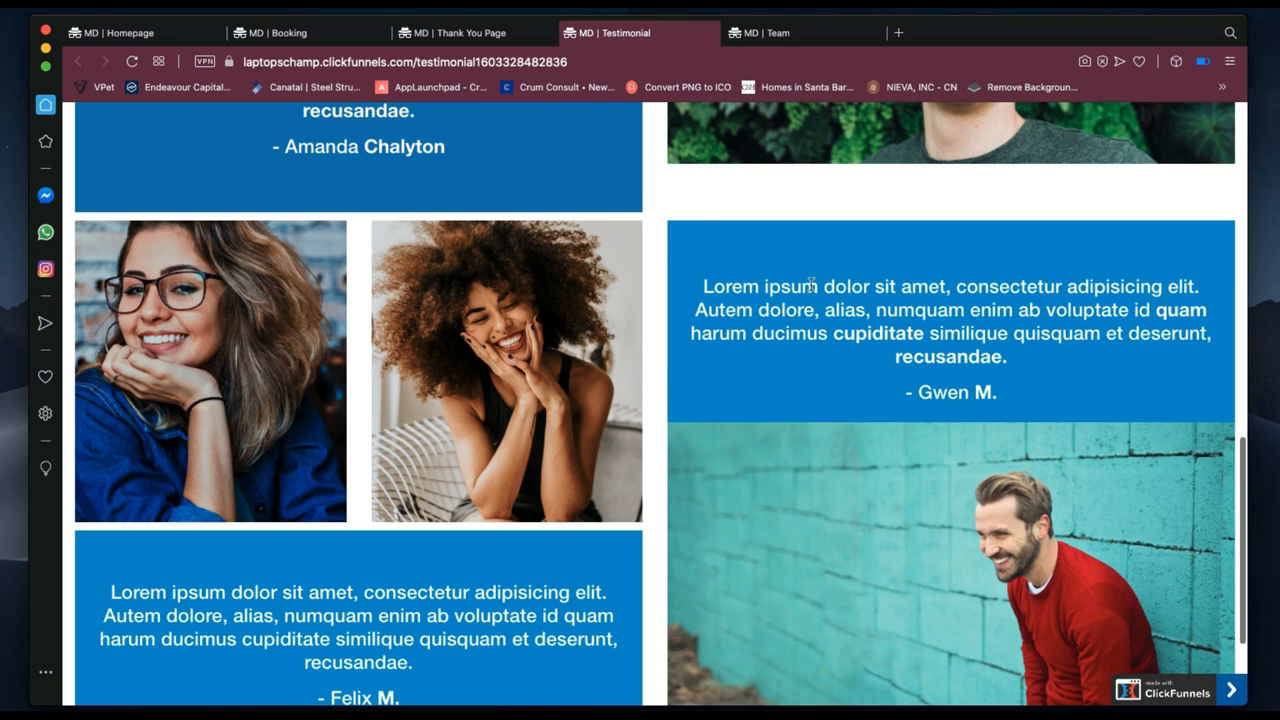
{"action": "scroll", "coordinate": [868, 335], "scroll_direction": "down", "scroll_amount": 2}
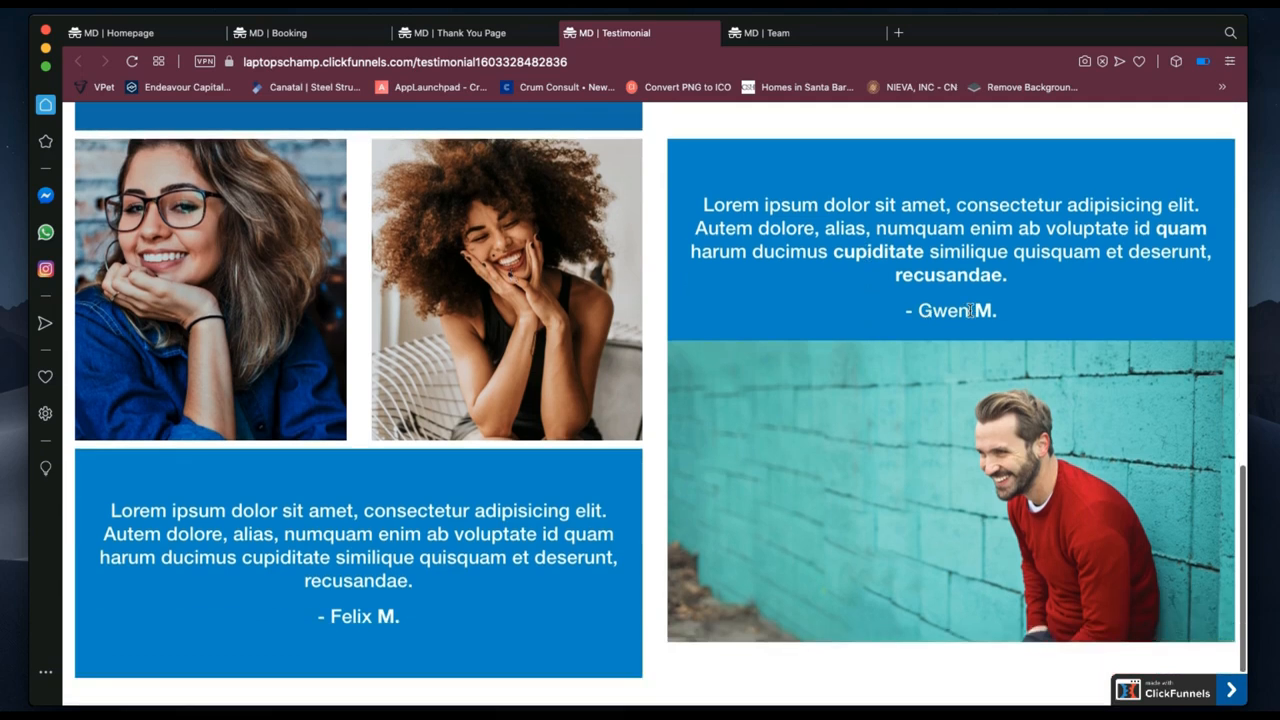
{"action": "scroll", "coordinate": [970, 310], "scroll_direction": "up", "scroll_amount": 10}
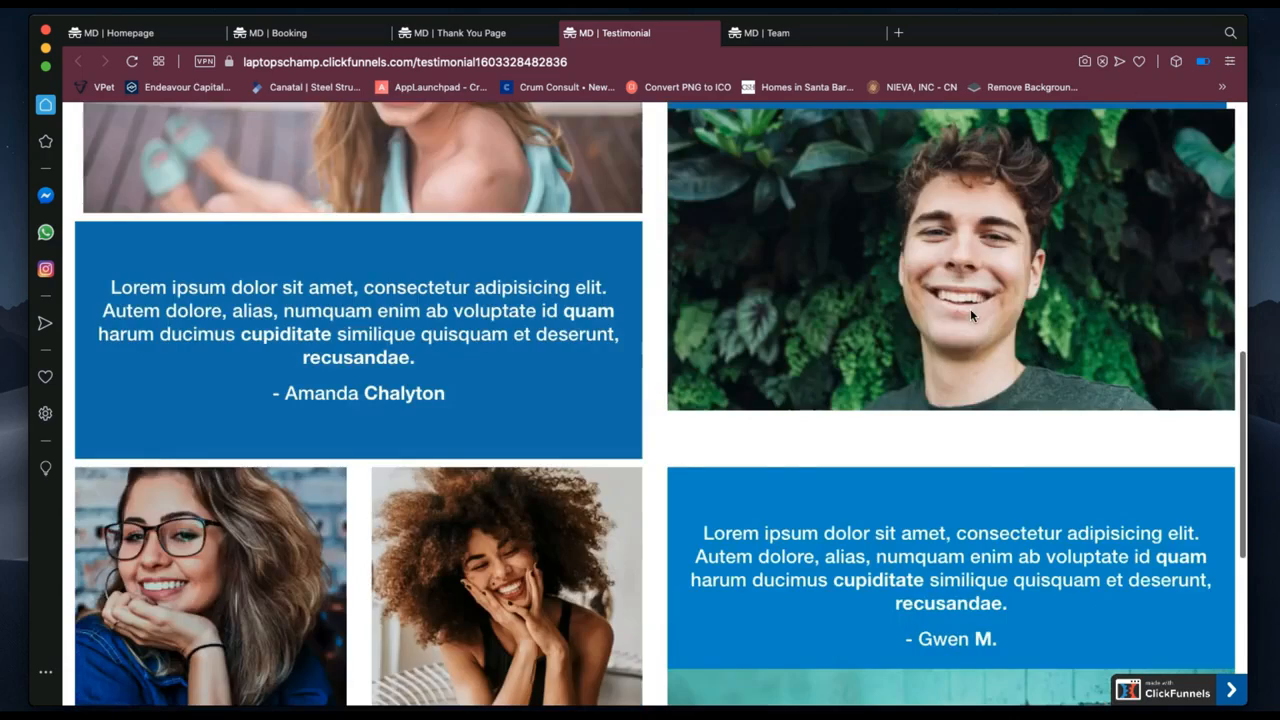
{"action": "scroll", "coordinate": [549, 406], "scroll_direction": "up", "scroll_amount": 3}
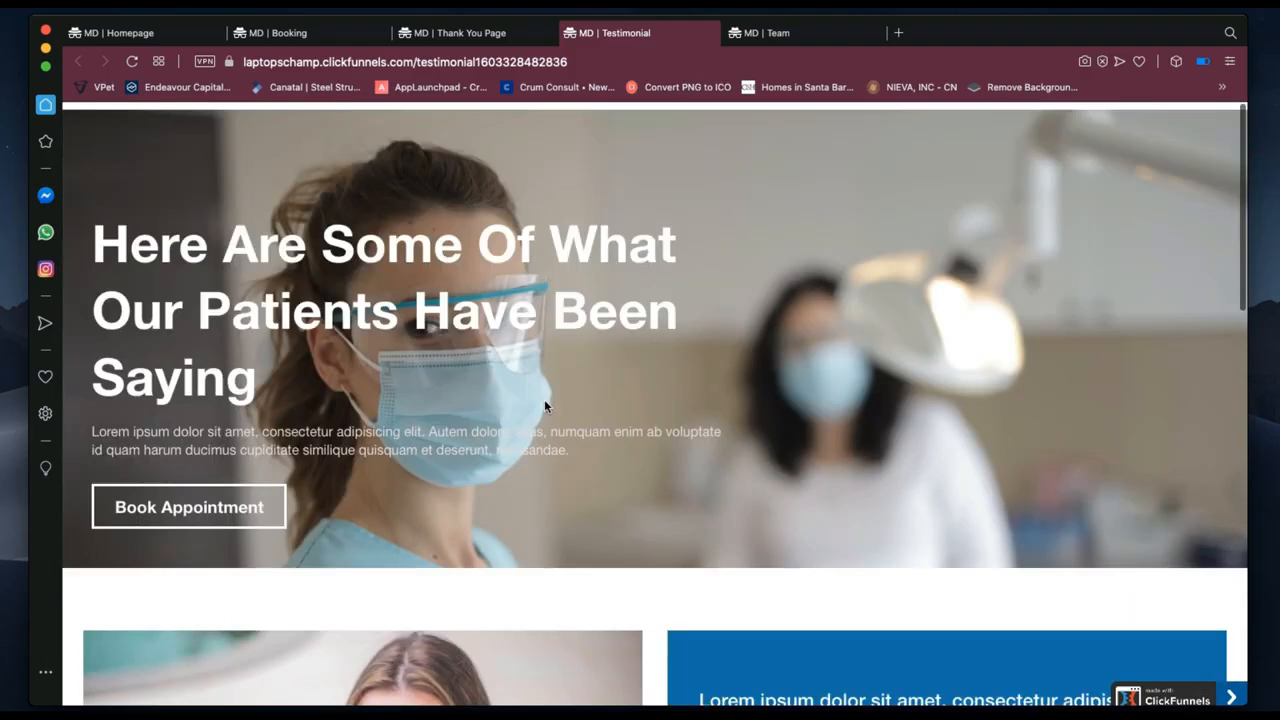
{"action": "scroll", "coordinate": [514, 394], "scroll_direction": "down", "scroll_amount": 2}
{"action": "scroll", "coordinate": [513, 386], "scroll_direction": "down", "scroll_amount": 5}
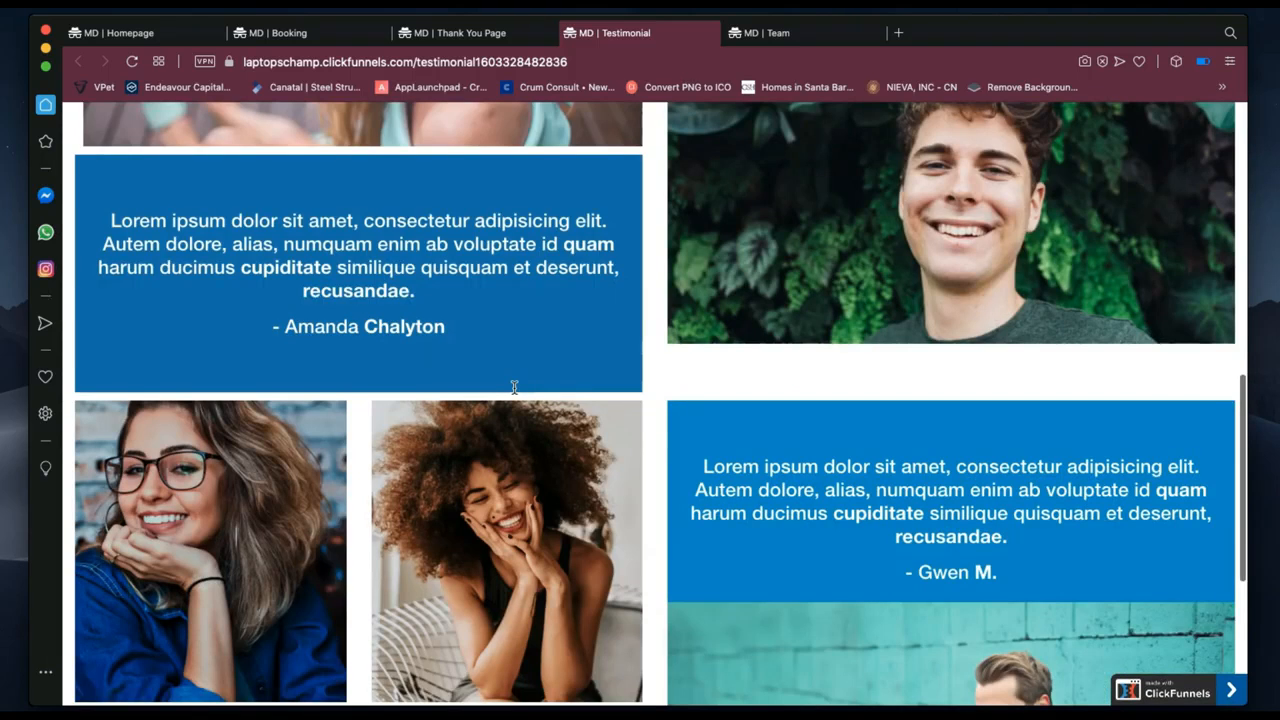
{"action": "scroll", "coordinate": [514, 390], "scroll_direction": "down", "scroll_amount": 2}
{"action": "scroll", "coordinate": [513, 392], "scroll_direction": "down", "scroll_amount": 2}
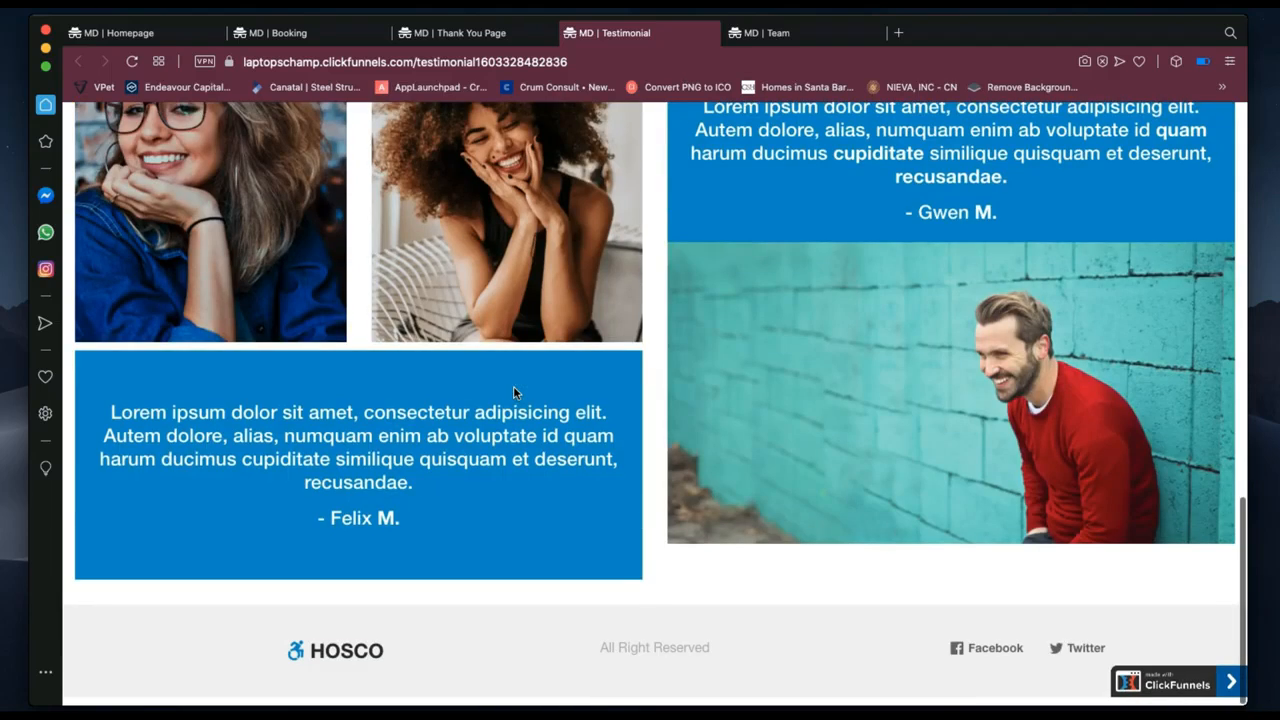
{"action": "scroll", "coordinate": [513, 392], "scroll_direction": "up", "scroll_amount": 6}
{"action": "scroll", "coordinate": [513, 392], "scroll_direction": "up", "scroll_amount": 4}
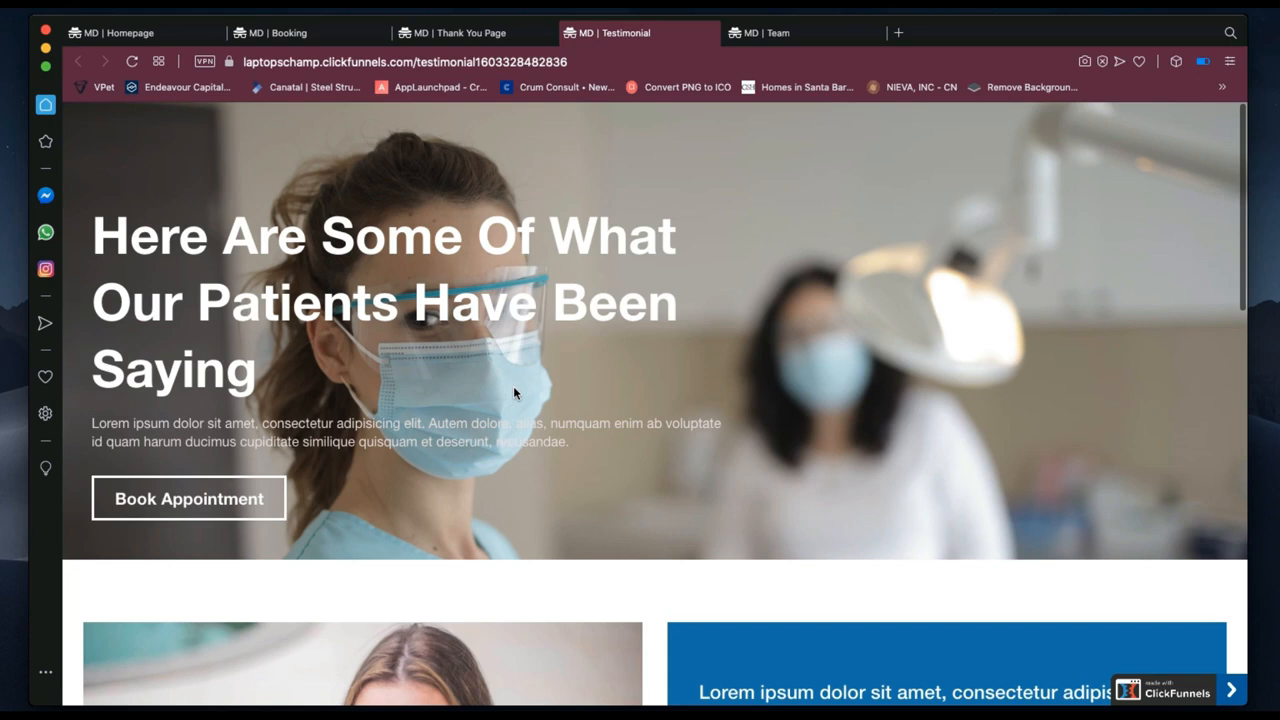
Open the live MD | Team page and highlight its hero paragraph.
{"action": "left_click", "coordinate": [798, 39]}
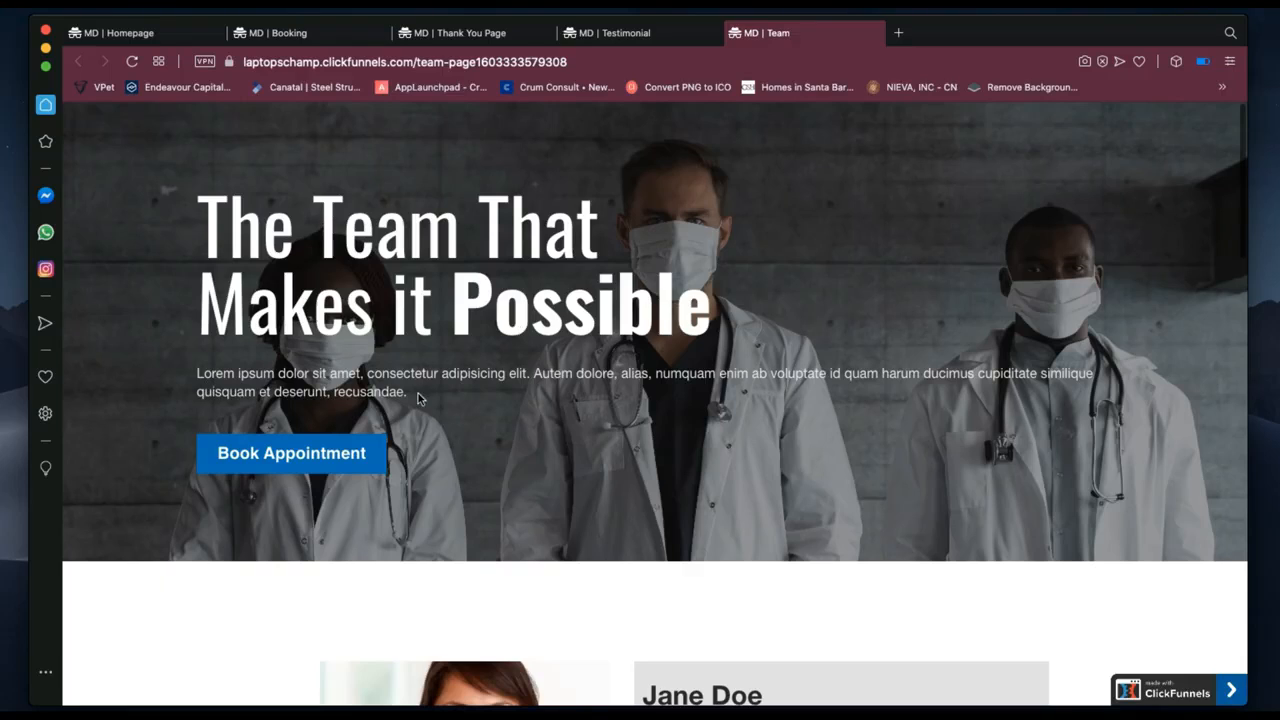
{"action": "left_click_drag", "start_coordinate": [418, 396], "coordinate": [213, 368]}
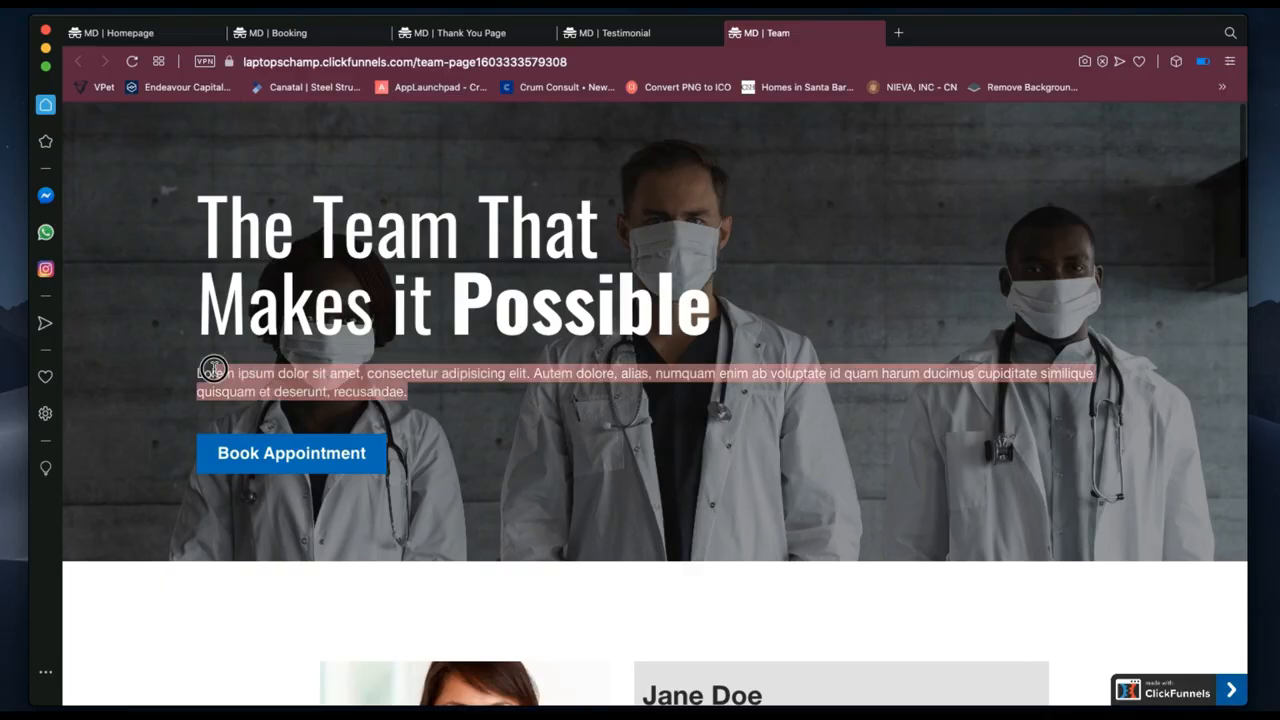
{"action": "left_click", "coordinate": [416, 401]}
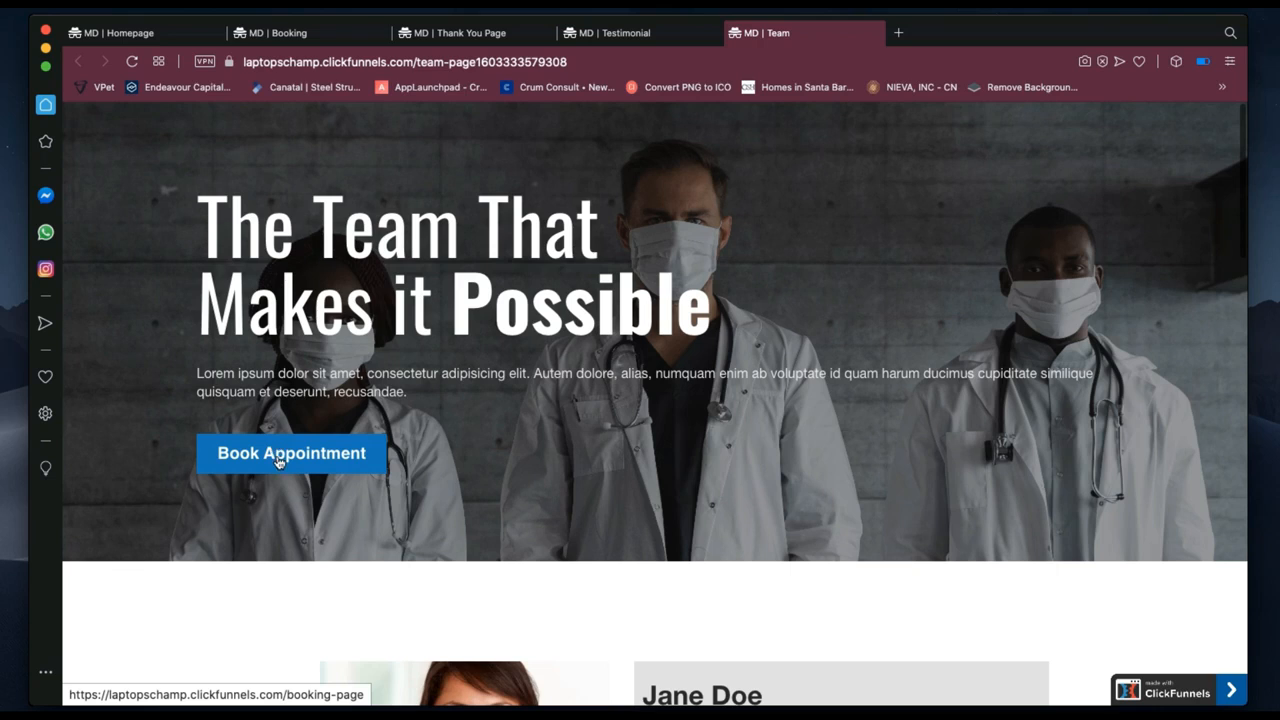
Scroll through the four doctor profile cards down to the newsletter signup section.
{"action": "scroll", "coordinate": [496, 520], "scroll_direction": "down", "scroll_amount": 1}
{"action": "scroll", "coordinate": [496, 520], "scroll_direction": "down", "scroll_amount": 6}
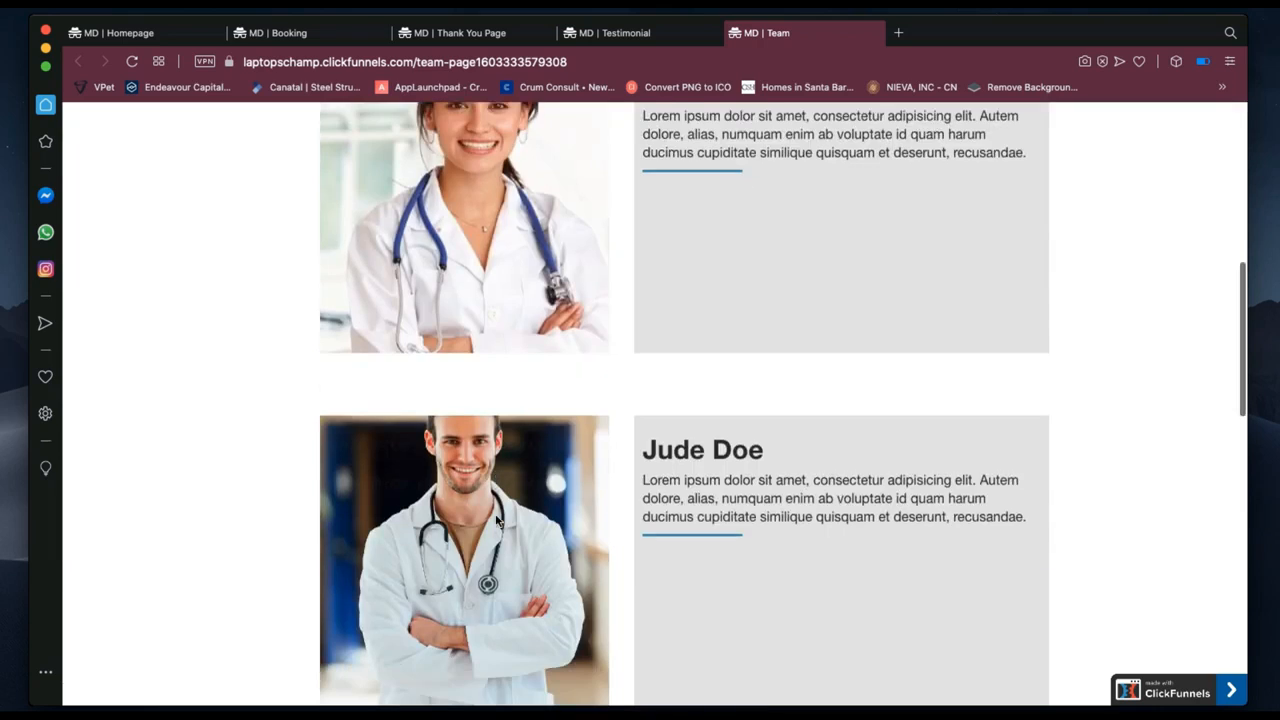
{"action": "scroll", "coordinate": [496, 520], "scroll_direction": "up", "scroll_amount": 2}
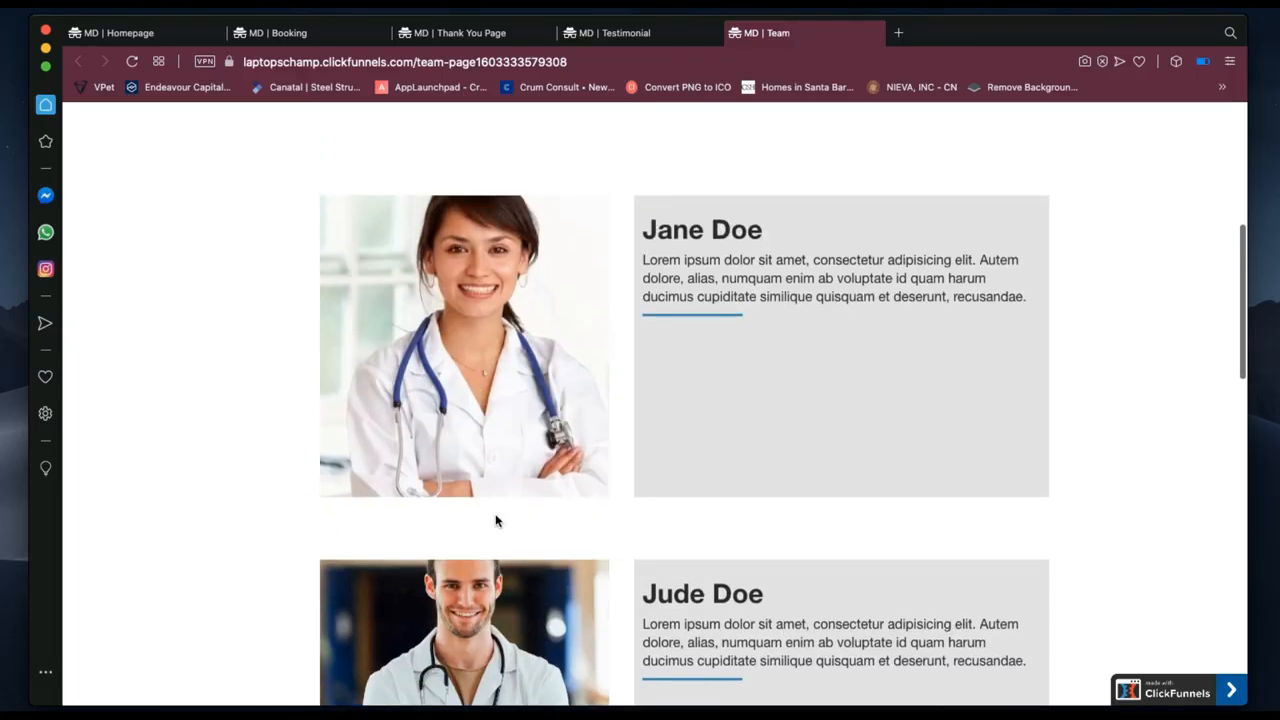
{"action": "scroll", "coordinate": [496, 520], "scroll_direction": "down", "scroll_amount": 3}
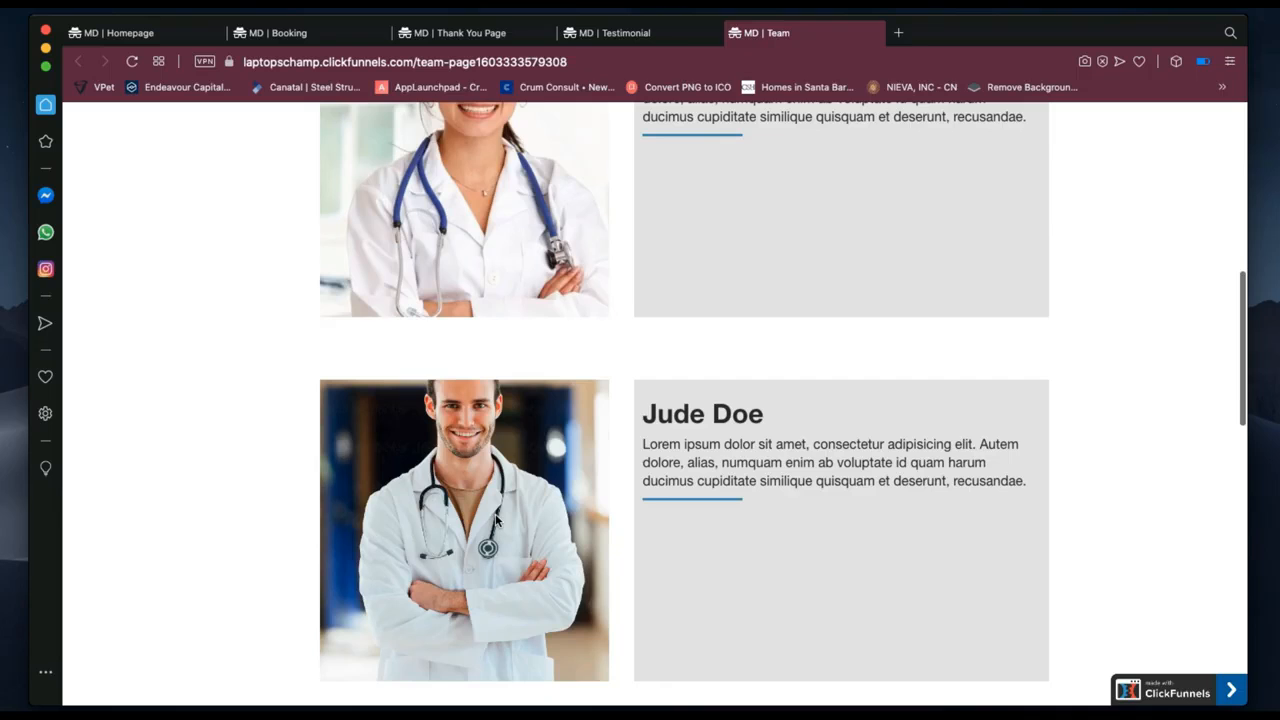
{"action": "scroll", "coordinate": [496, 520], "scroll_direction": "down", "scroll_amount": 10}
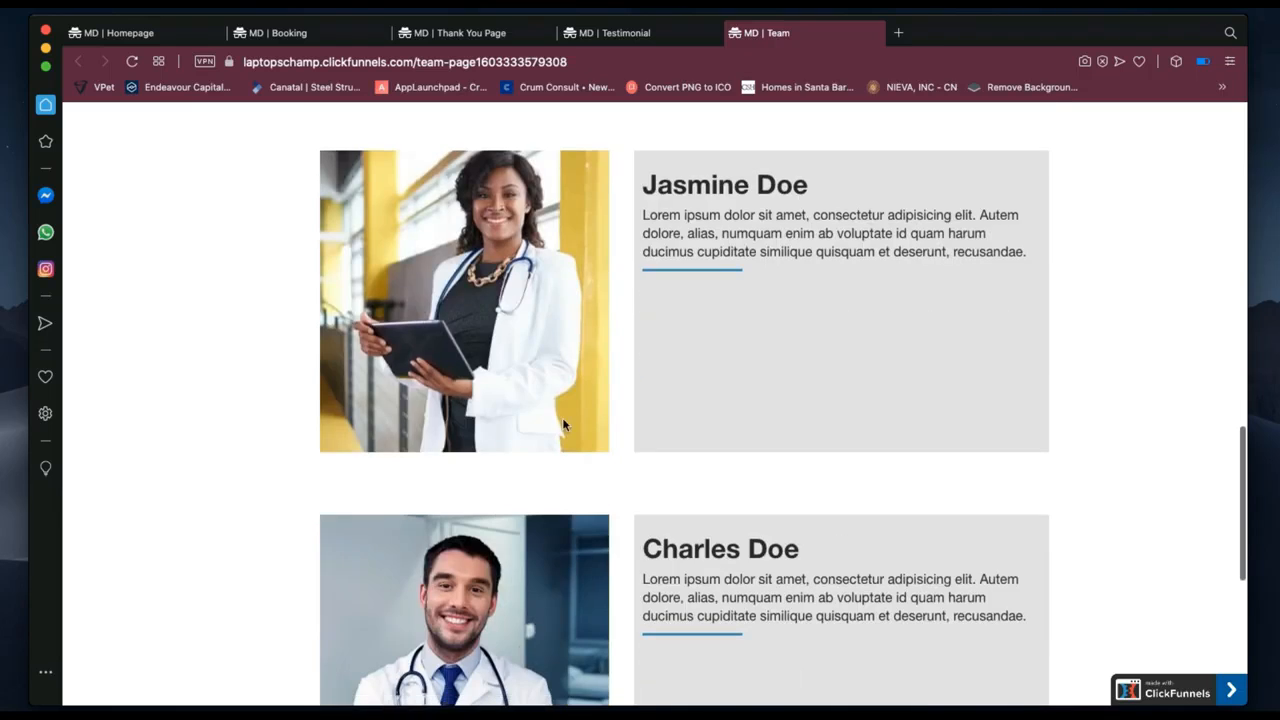
{"action": "scroll", "coordinate": [778, 286], "scroll_direction": "down", "scroll_amount": 2}
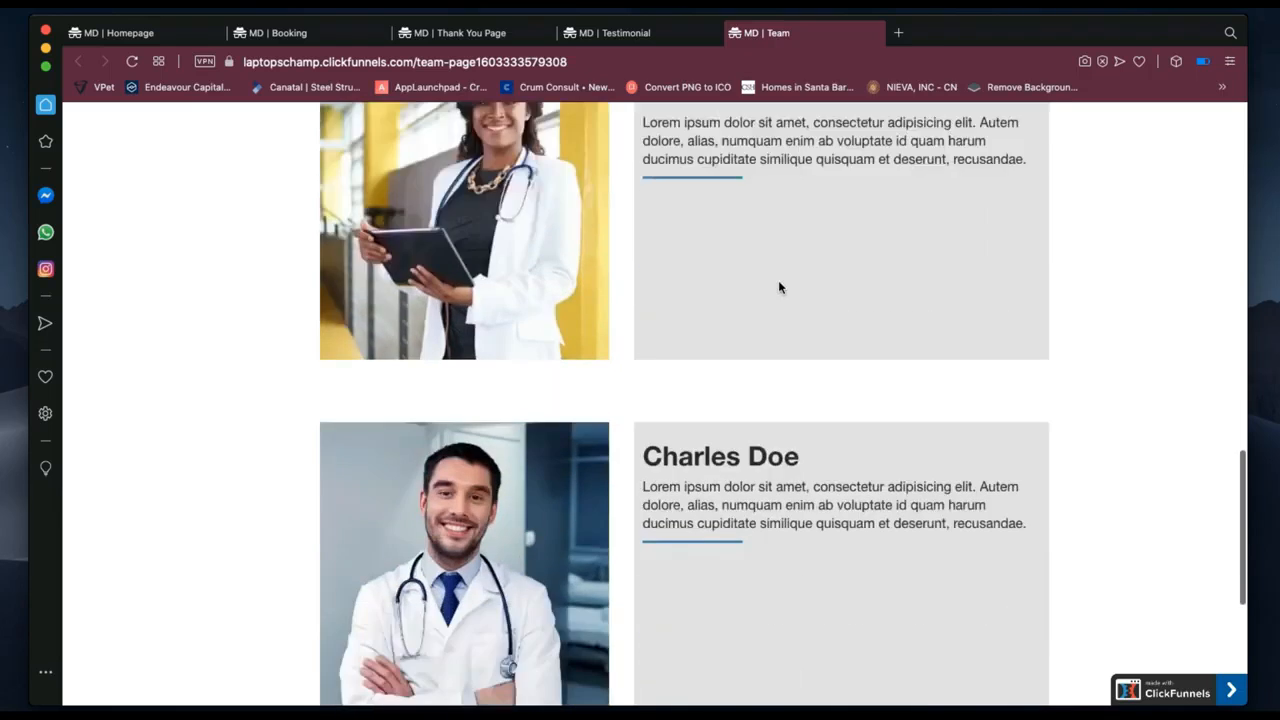
{"action": "scroll", "coordinate": [779, 287], "scroll_direction": "down", "scroll_amount": 5}
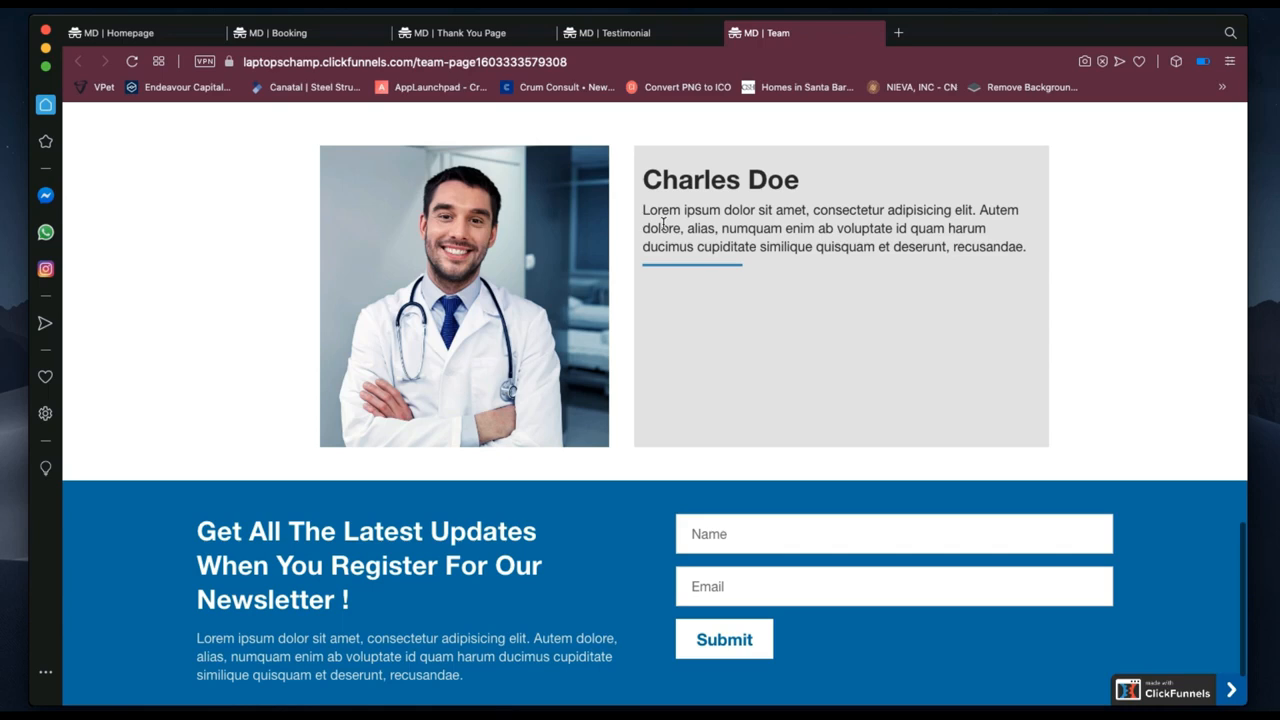
{"action": "scroll", "coordinate": [668, 305], "scroll_direction": "up", "scroll_amount": 4}
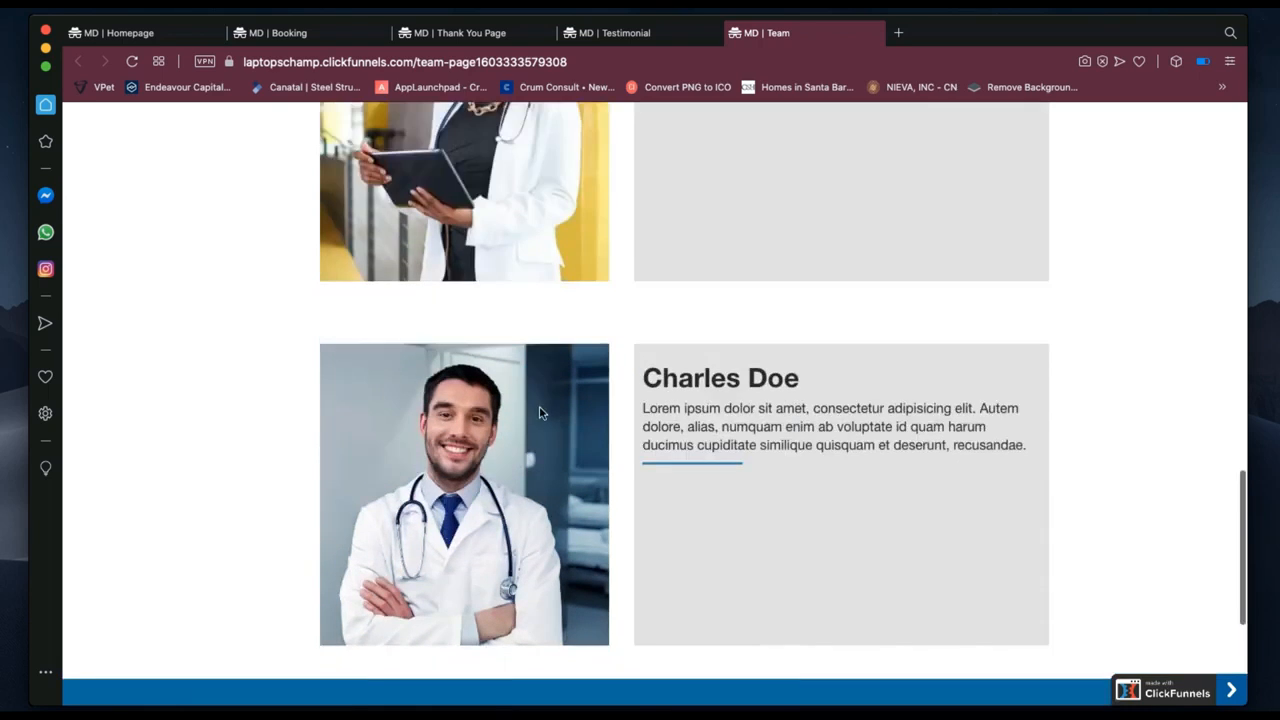
{"action": "scroll", "coordinate": [683, 420], "scroll_direction": "up", "scroll_amount": 6}
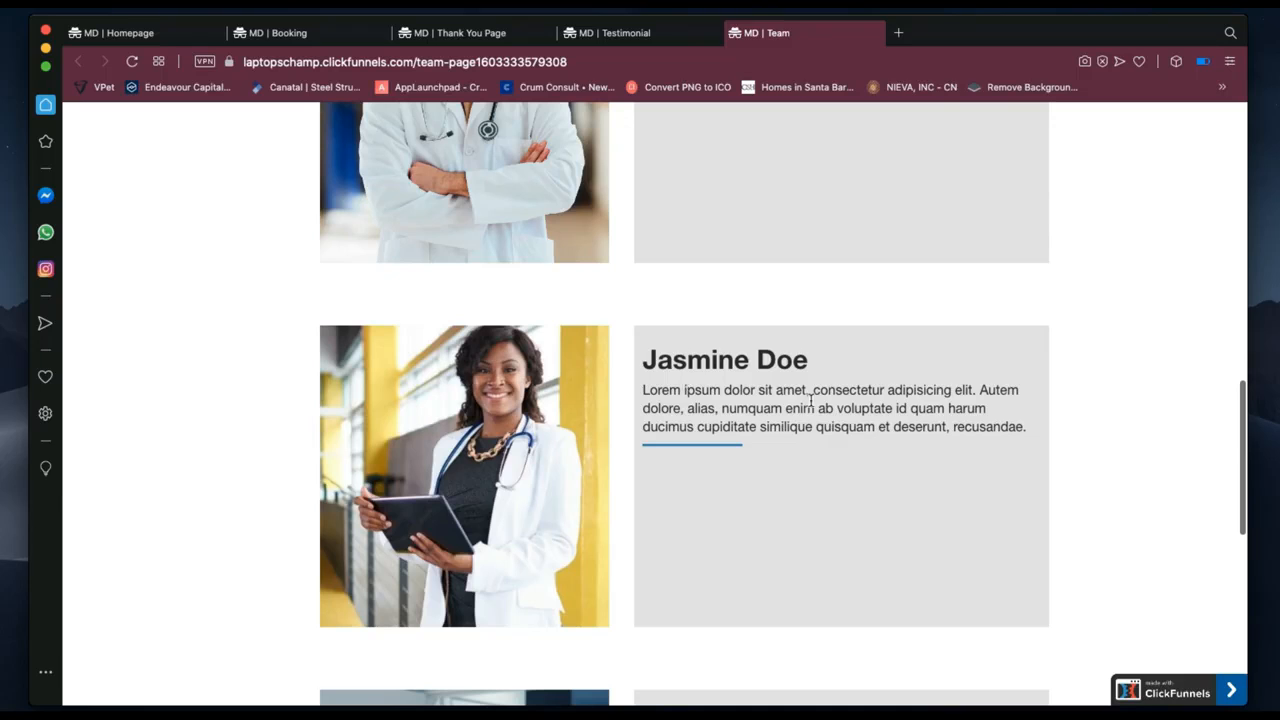
{"action": "scroll", "coordinate": [810, 398], "scroll_direction": "up", "scroll_amount": 3}
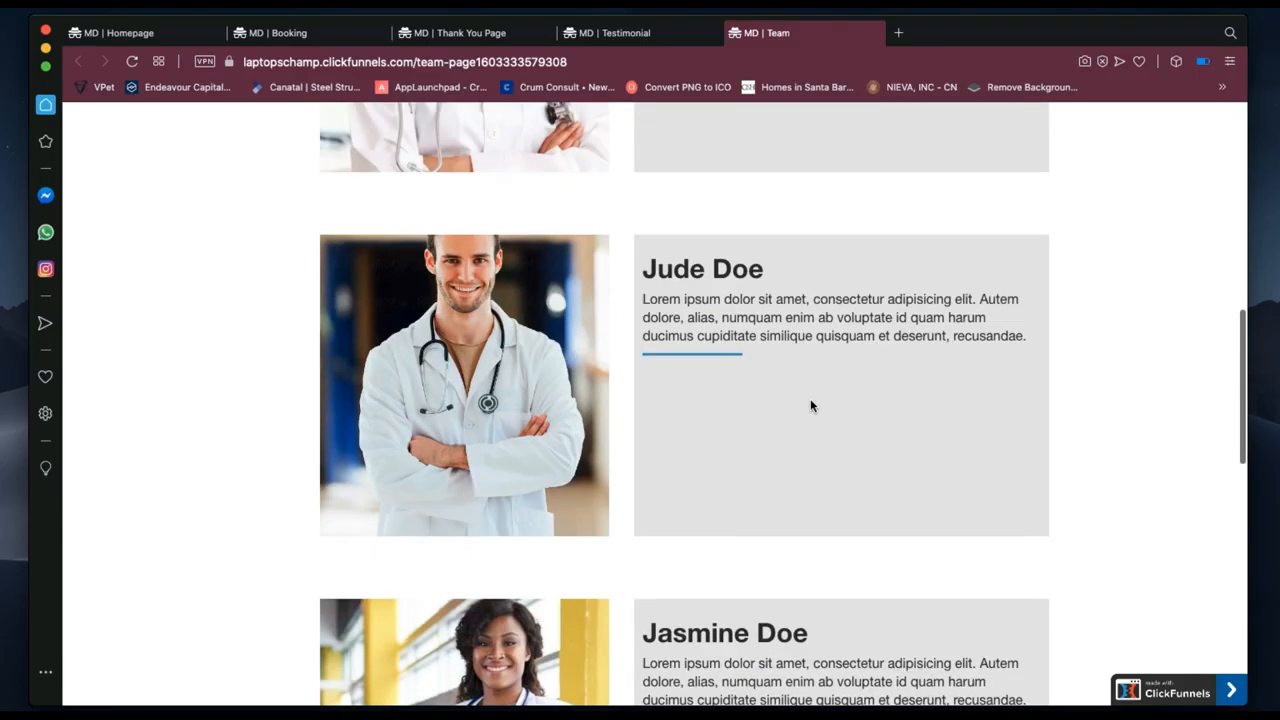
{"action": "scroll", "coordinate": [810, 398], "scroll_direction": "down", "scroll_amount": 3}
{"action": "scroll", "coordinate": [810, 403], "scroll_direction": "down", "scroll_amount": 1}
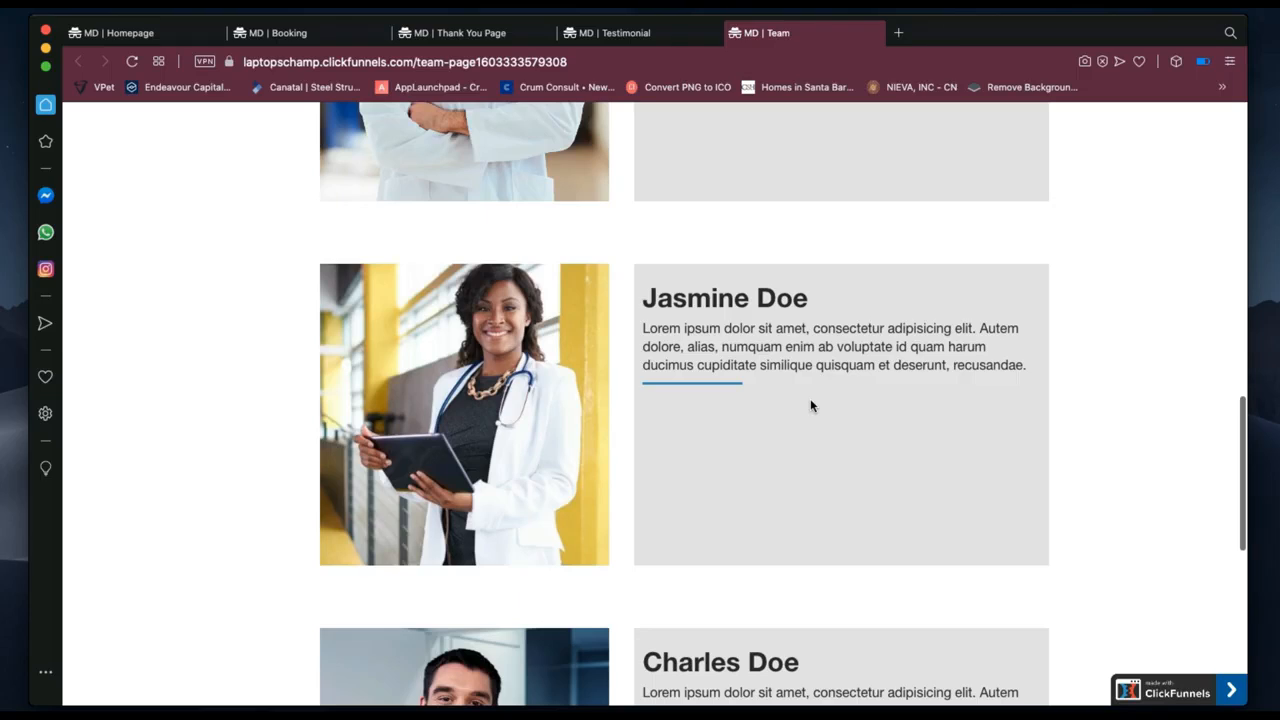
{"action": "scroll", "coordinate": [810, 405], "scroll_direction": "down", "scroll_amount": 4}
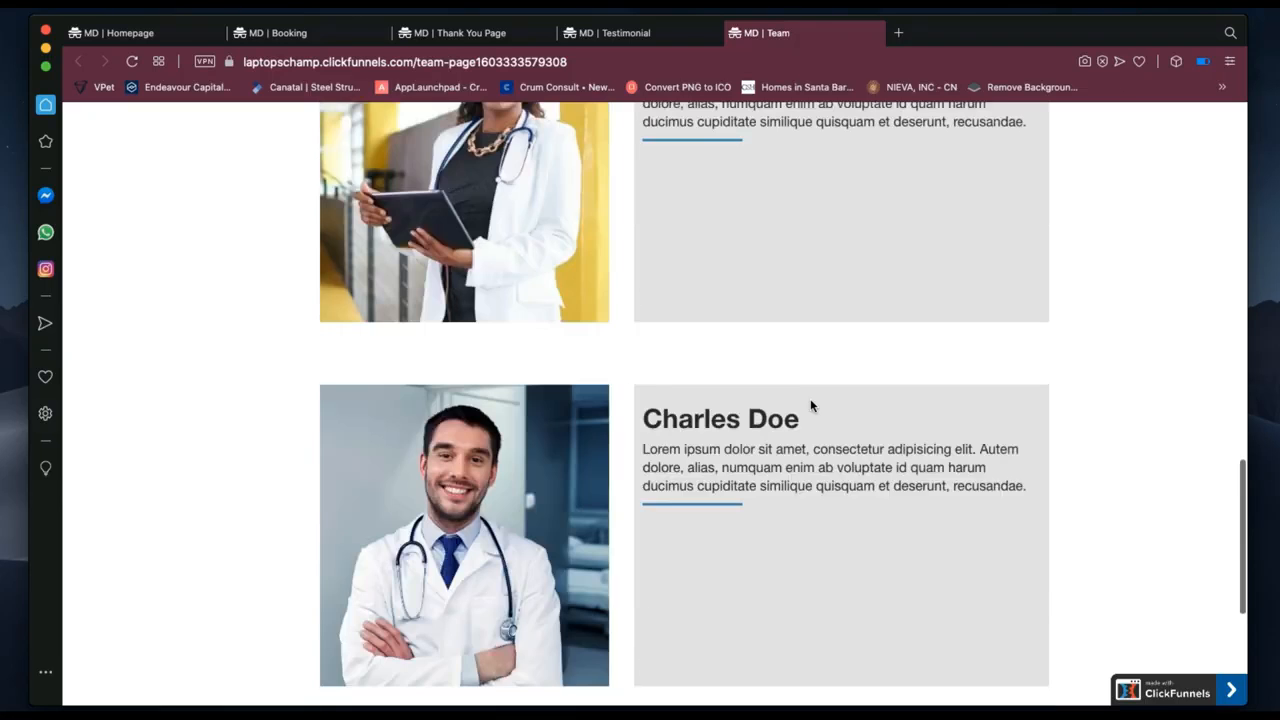
{"action": "scroll", "coordinate": [810, 405], "scroll_direction": "up", "scroll_amount": 3}
{"action": "scroll", "coordinate": [810, 405], "scroll_direction": "down", "scroll_amount": 5}
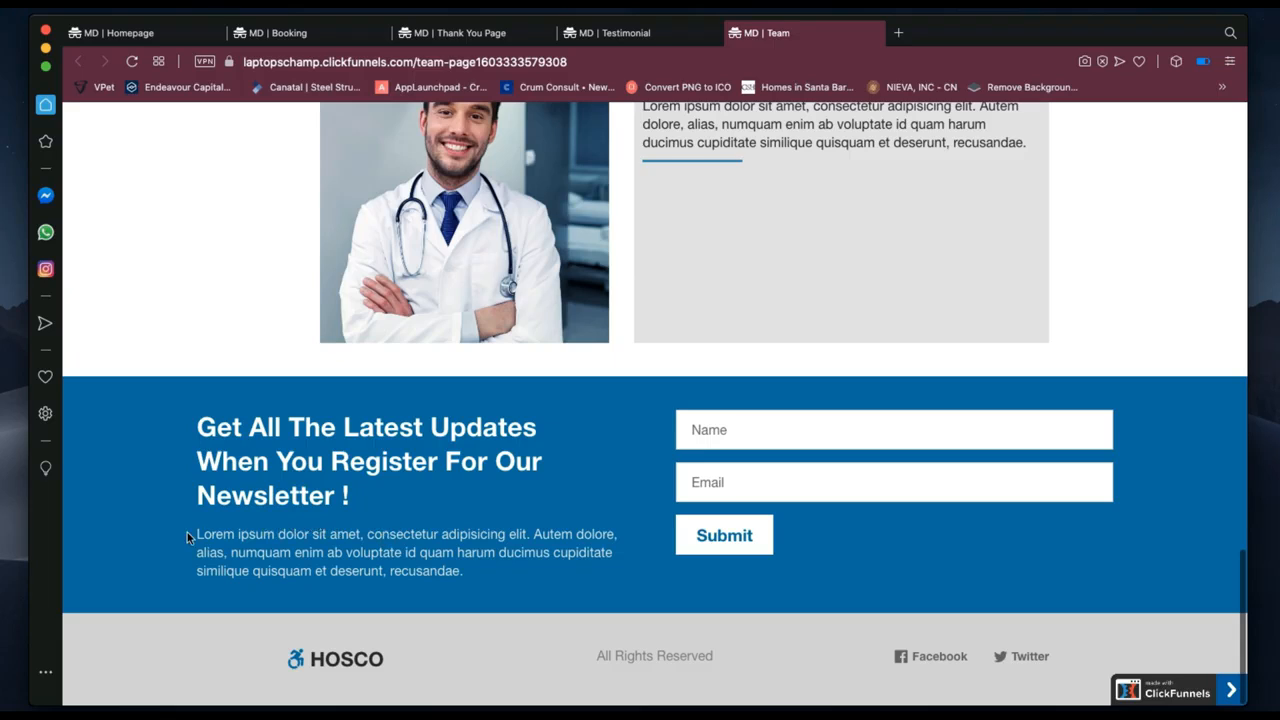
Highlight the newsletter section's paragraph, then scroll back up the Team page.
{"action": "left_click_drag", "start_coordinate": [463, 575], "coordinate": [197, 533]}
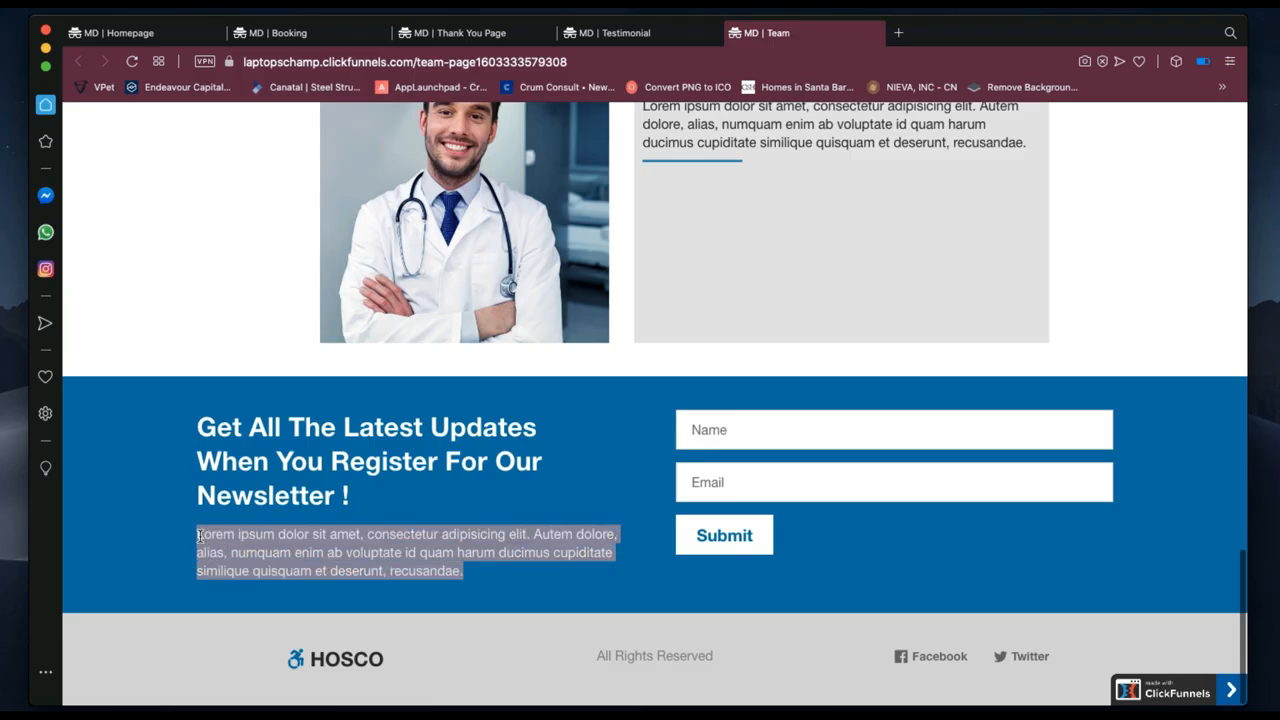
{"action": "left_click", "coordinate": [473, 574]}
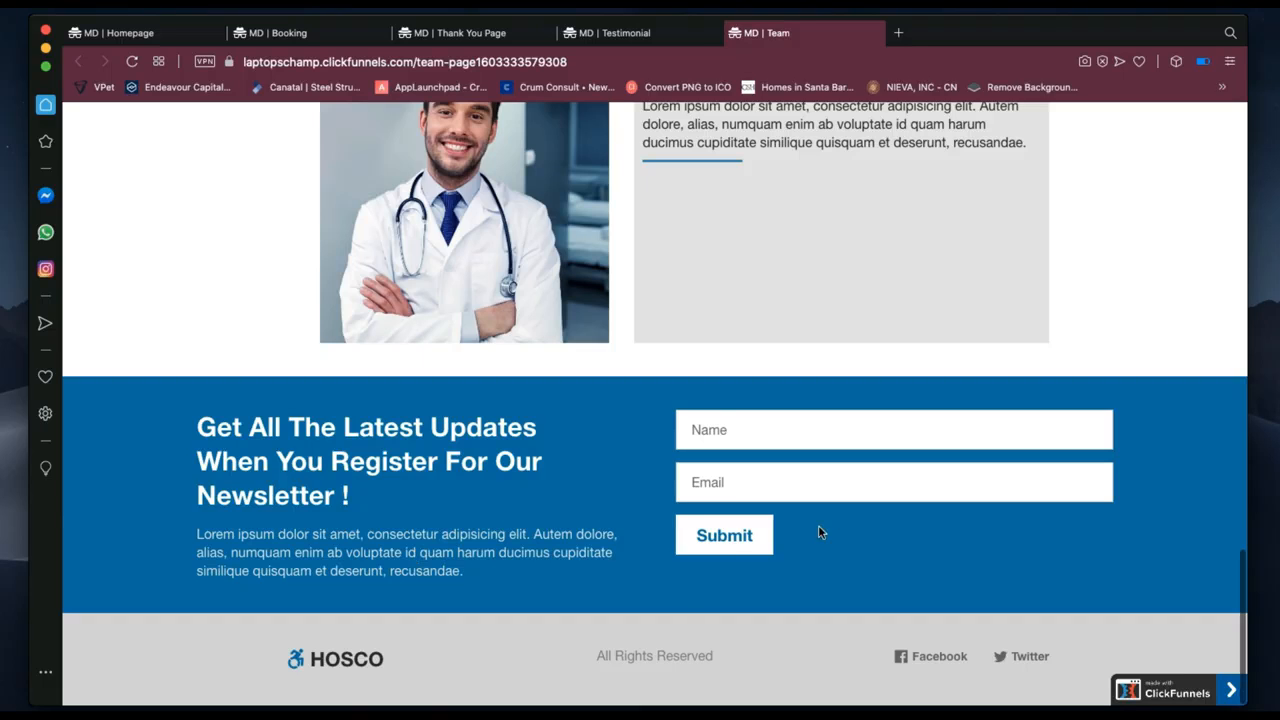
{"action": "scroll", "coordinate": [819, 532], "scroll_direction": "up", "scroll_amount": 10}
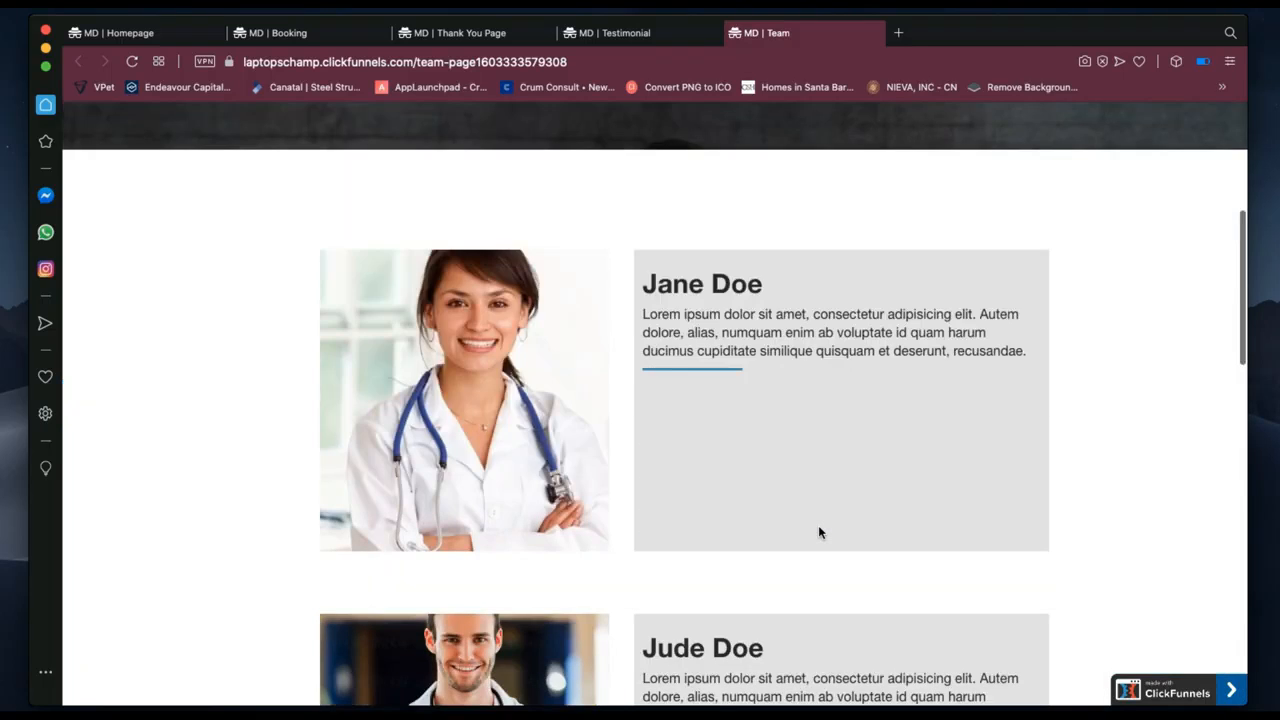
Return to the browser window with the live funnel pages and bring up the MD | Booking page.
{"action": "scroll", "coordinate": [819, 532], "scroll_direction": "up", "scroll_amount": 5}
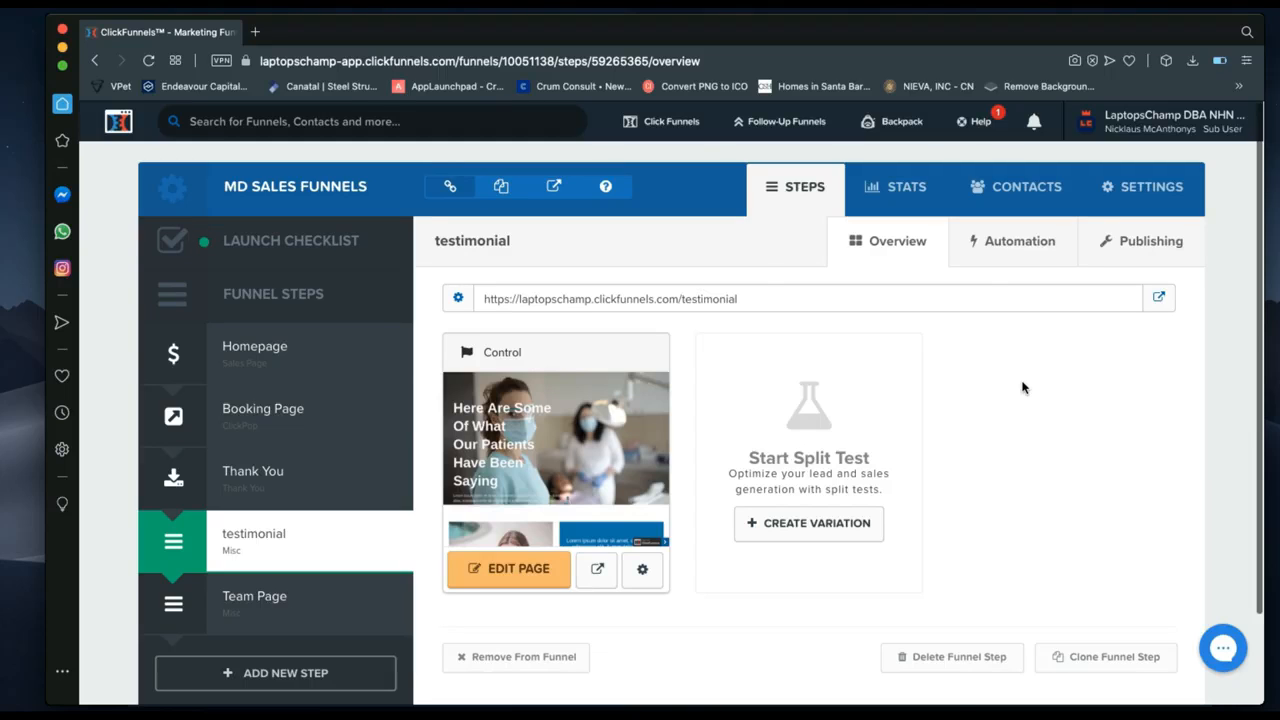
{"action": "key", "text": "ctrl+Right"}
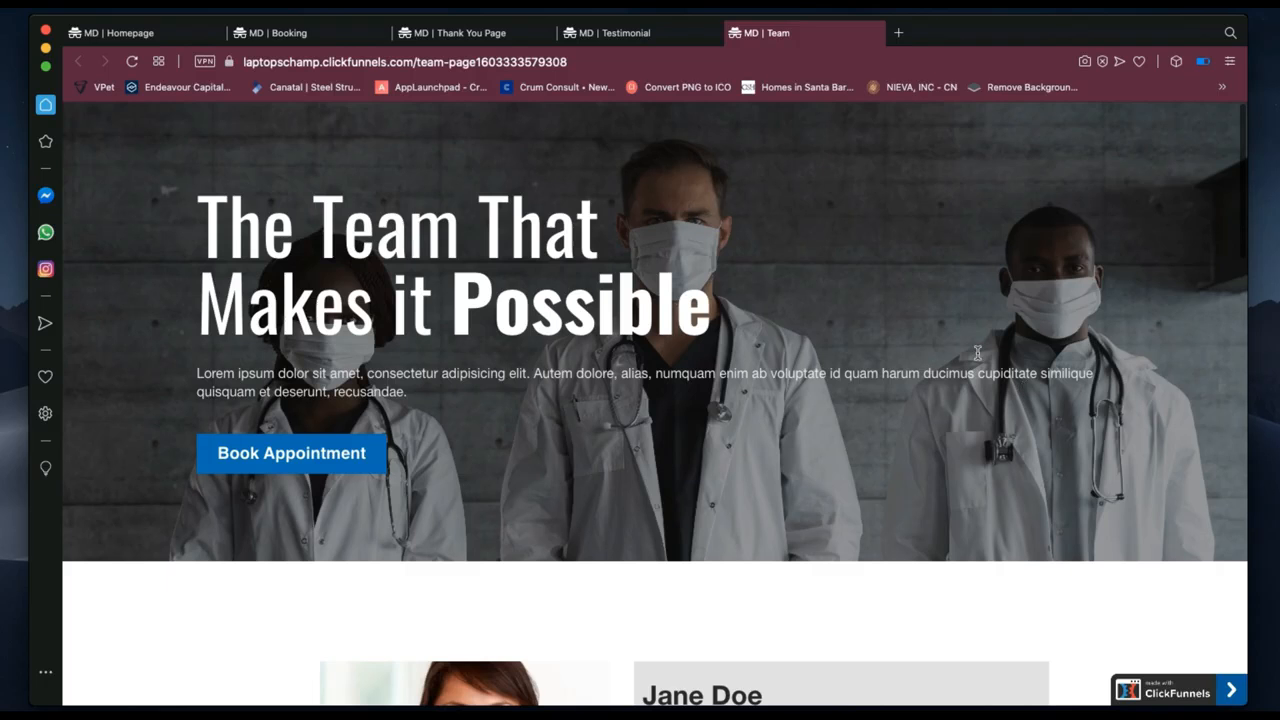
{"action": "left_click", "coordinate": [278, 36]}
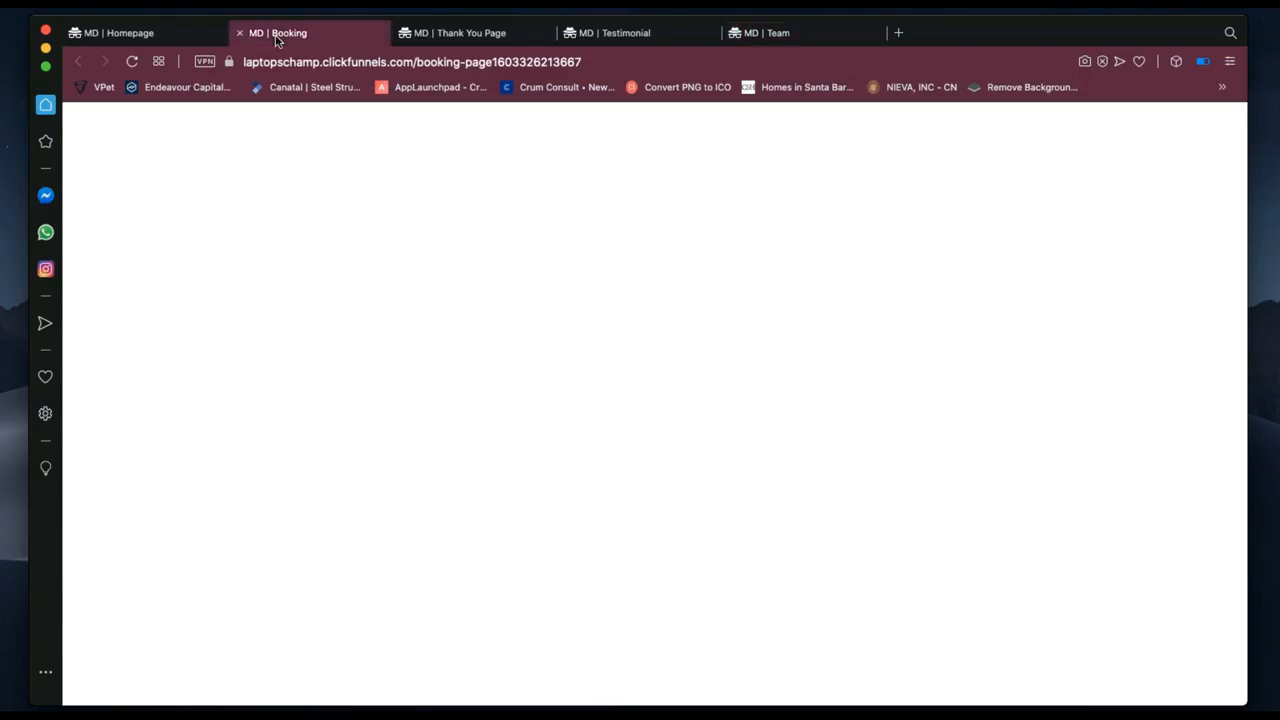
Go to the live Homepage and scroll down to the 'Any Questions? Contact us Freely' form.
{"action": "left_click", "coordinate": [155, 37]}
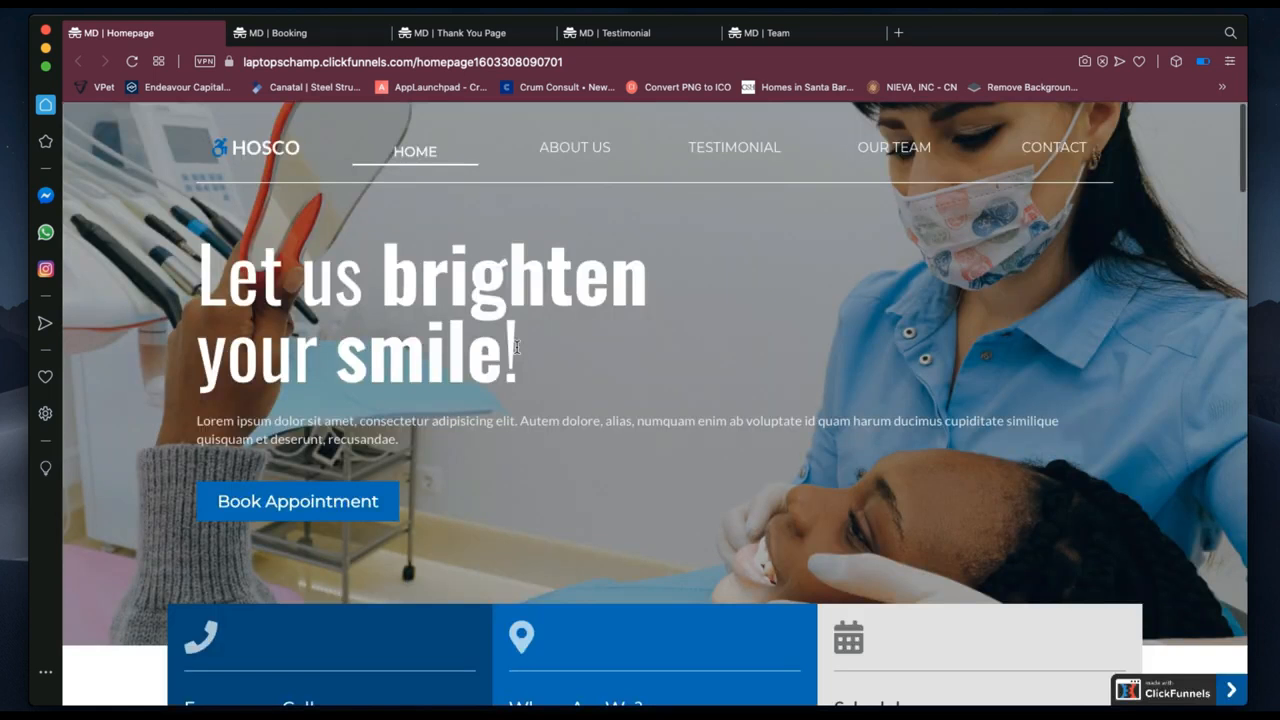
{"action": "scroll", "coordinate": [591, 434], "scroll_direction": "down", "scroll_amount": 10}
{"action": "scroll", "coordinate": [591, 437], "scroll_direction": "down", "scroll_amount": 2}
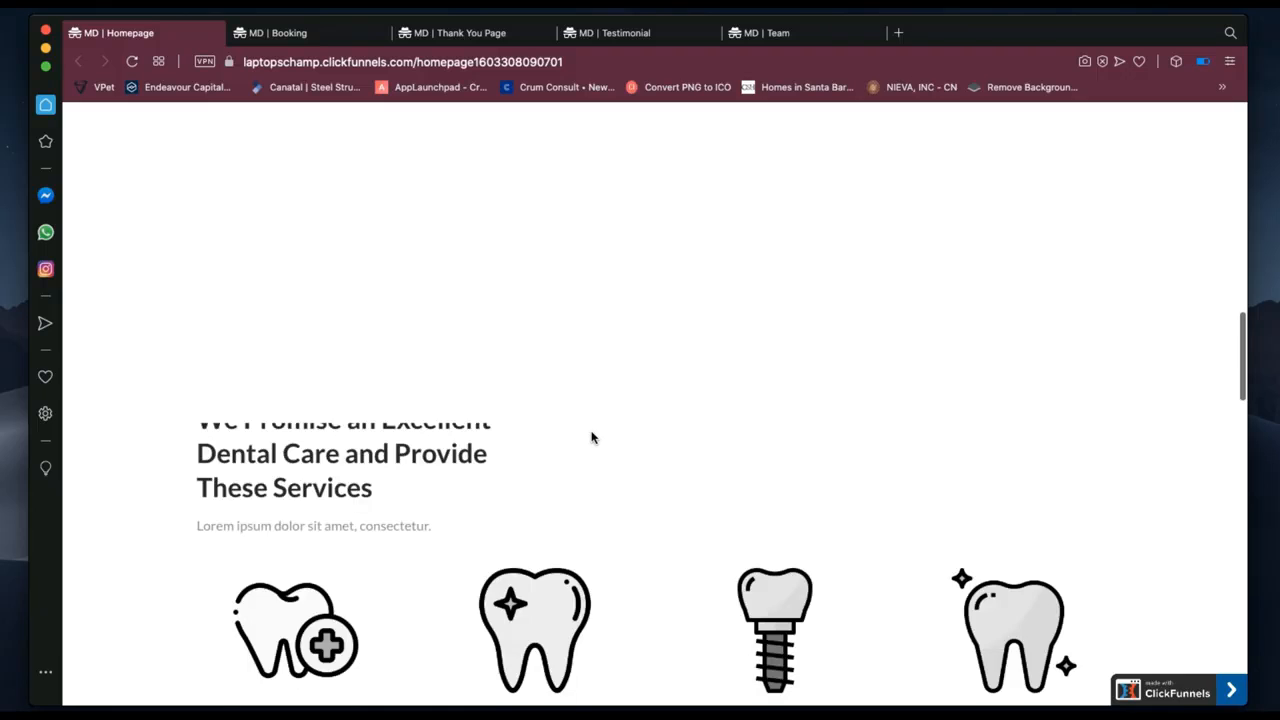
{"action": "scroll", "coordinate": [591, 437], "scroll_direction": "down", "scroll_amount": 5}
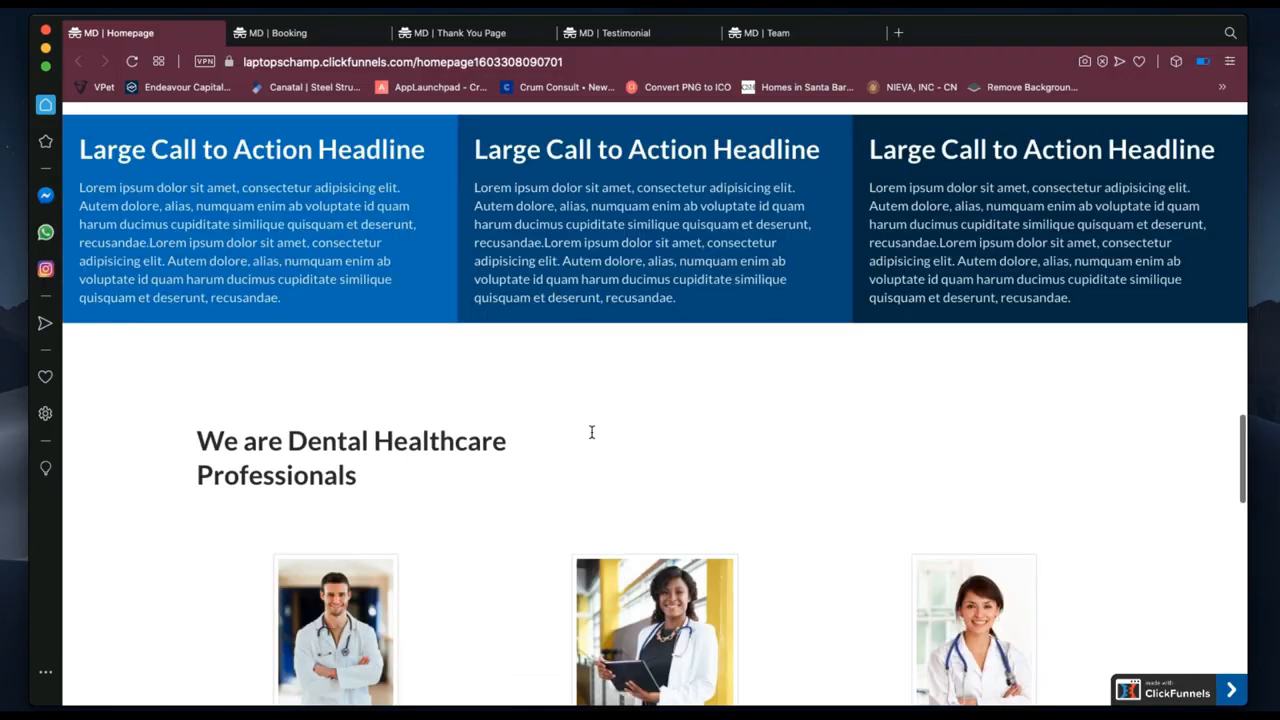
{"action": "scroll", "coordinate": [591, 434], "scroll_direction": "down", "scroll_amount": 10}
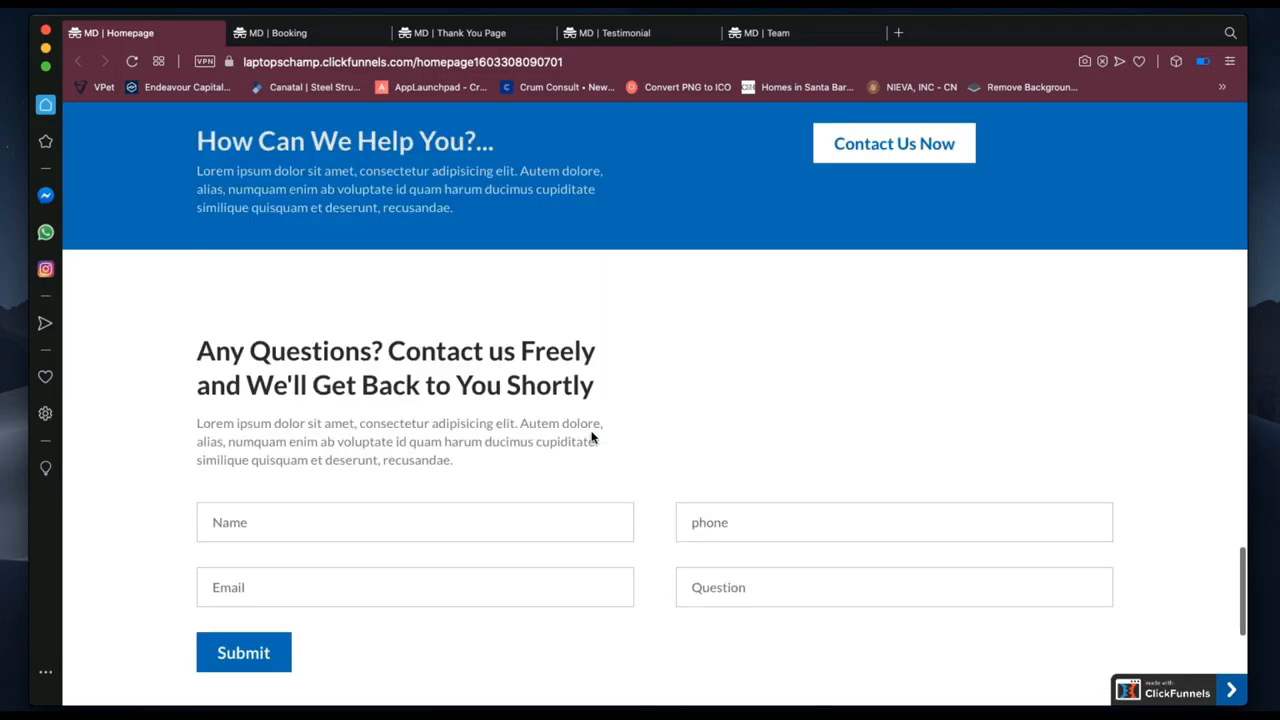
{"action": "scroll", "coordinate": [591, 437], "scroll_direction": "down", "scroll_amount": 3}
{"action": "scroll", "coordinate": [326, 289], "scroll_direction": "up", "scroll_amount": 4}
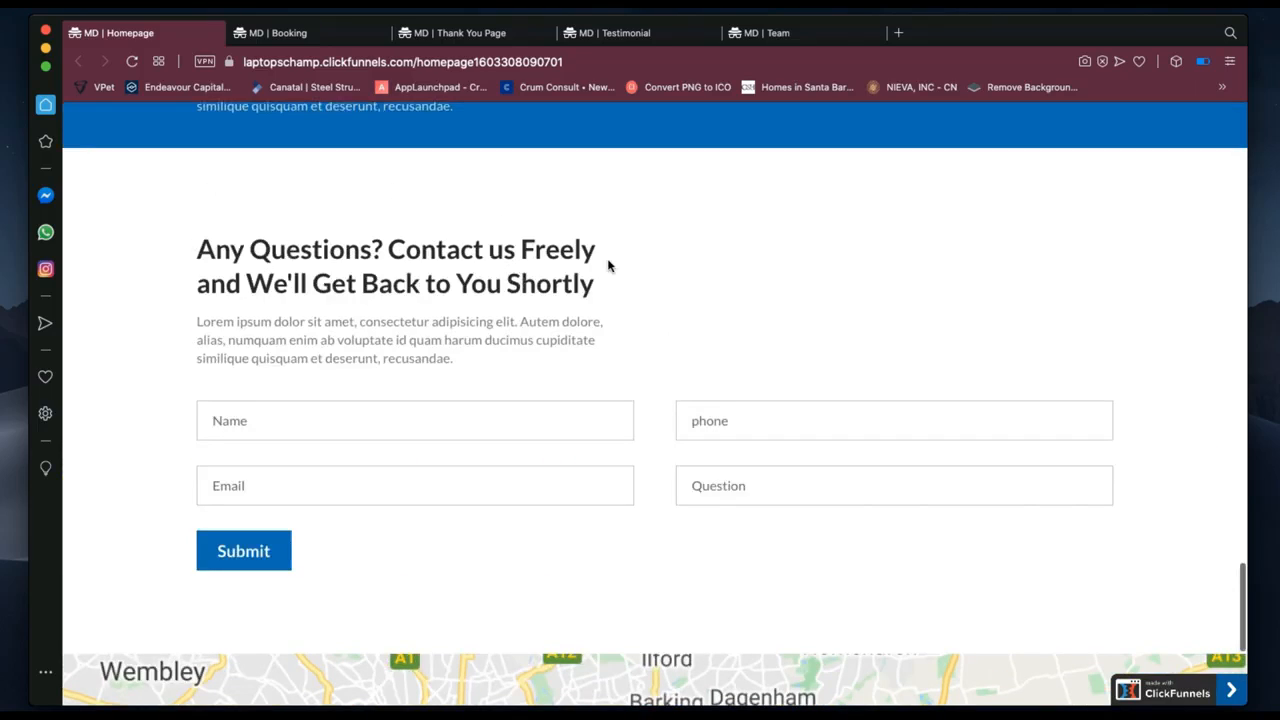
Fill in the test lead's name, a saved e-mail address and a UK phone number.
{"action": "left_click", "coordinate": [276, 424]}
{"action": "type", "text": "Nic"}
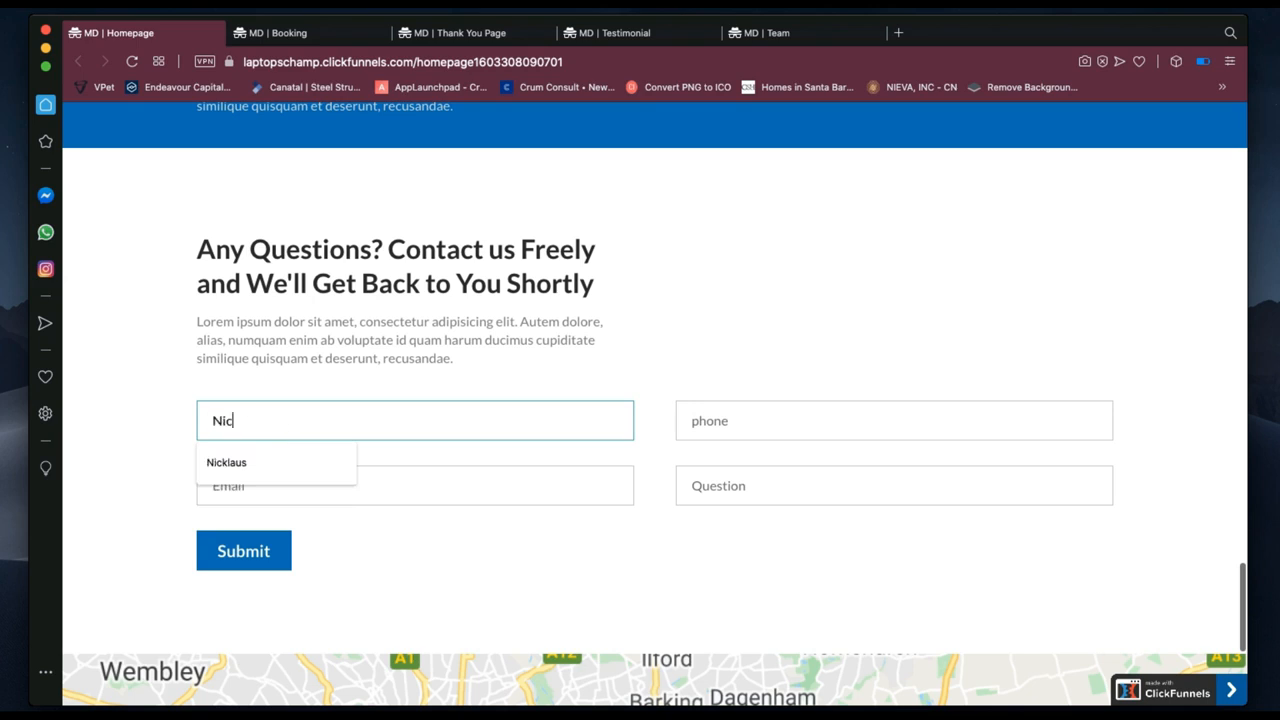
{"action": "type", "text": "klaus M."}
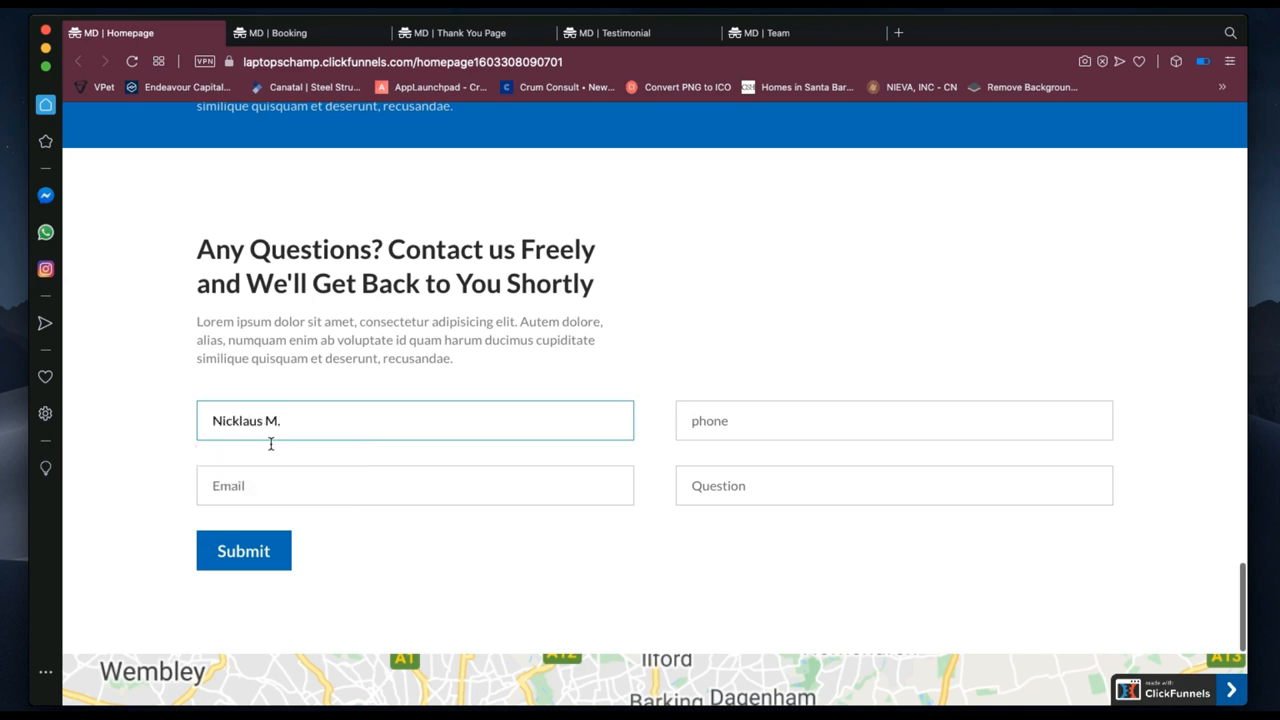
{"action": "left_click", "coordinate": [243, 487]}
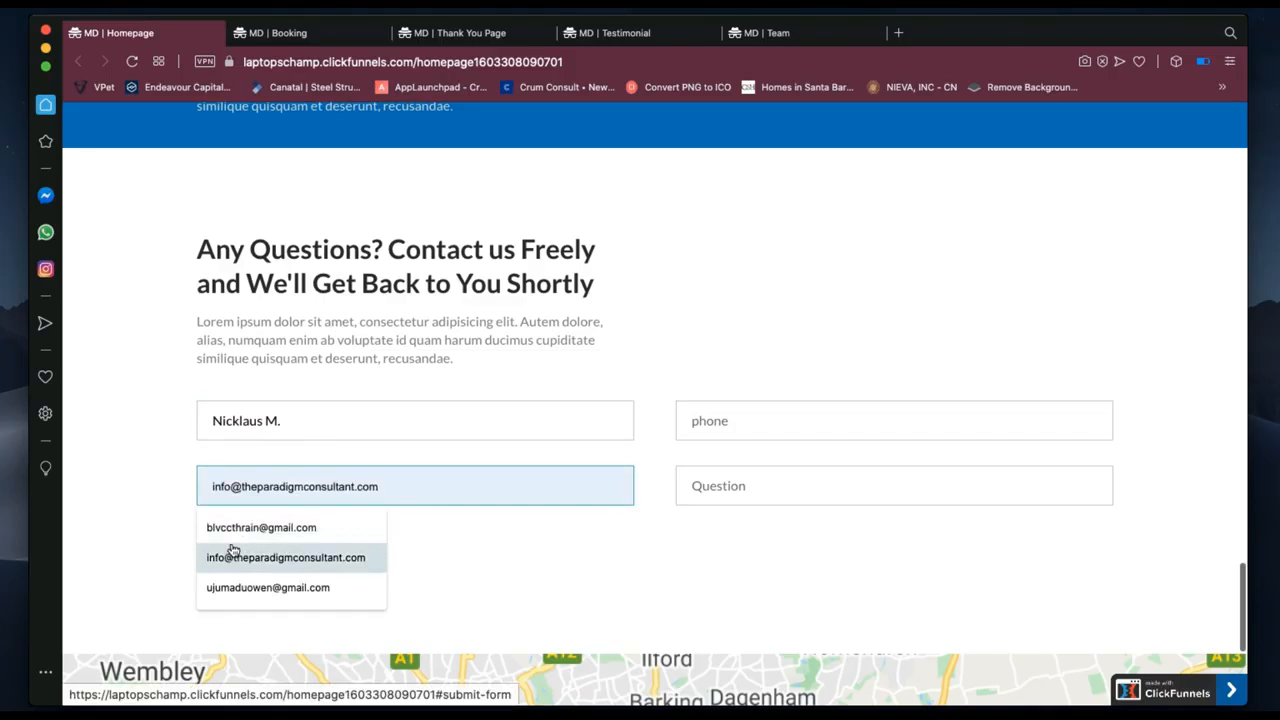
{"action": "left_click", "coordinate": [233, 528]}
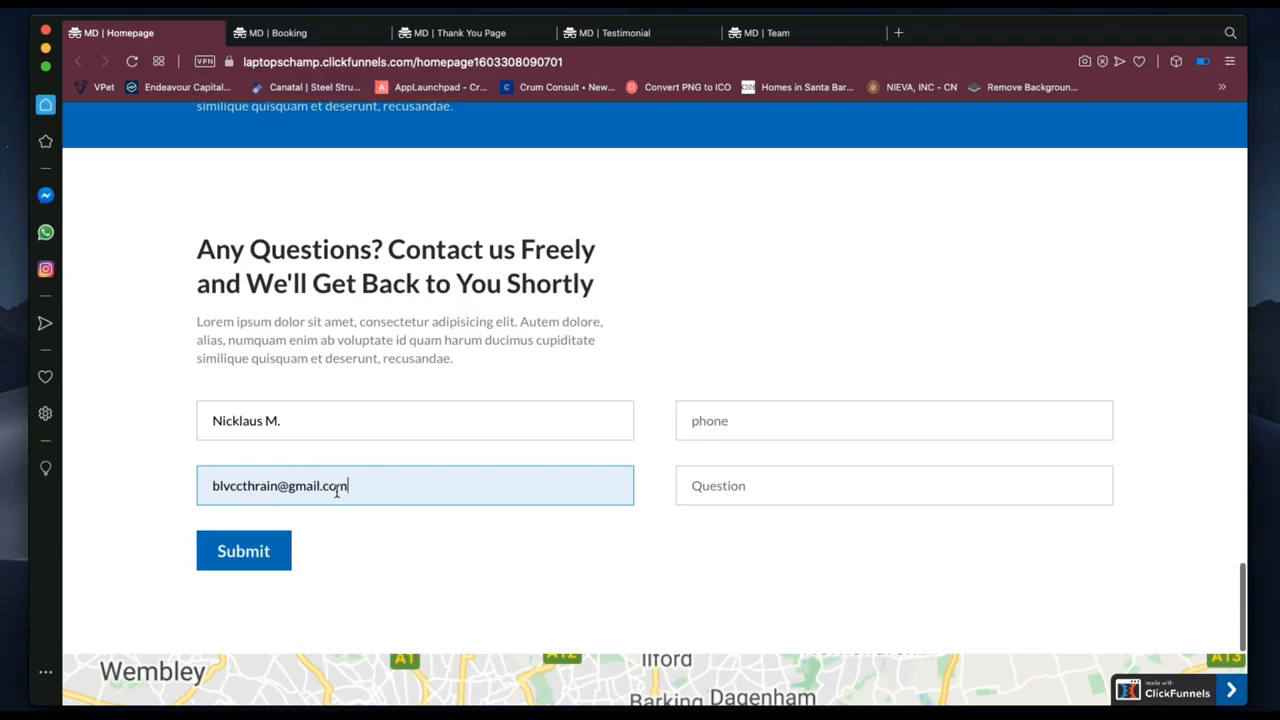
{"action": "left_click", "coordinate": [759, 424]}
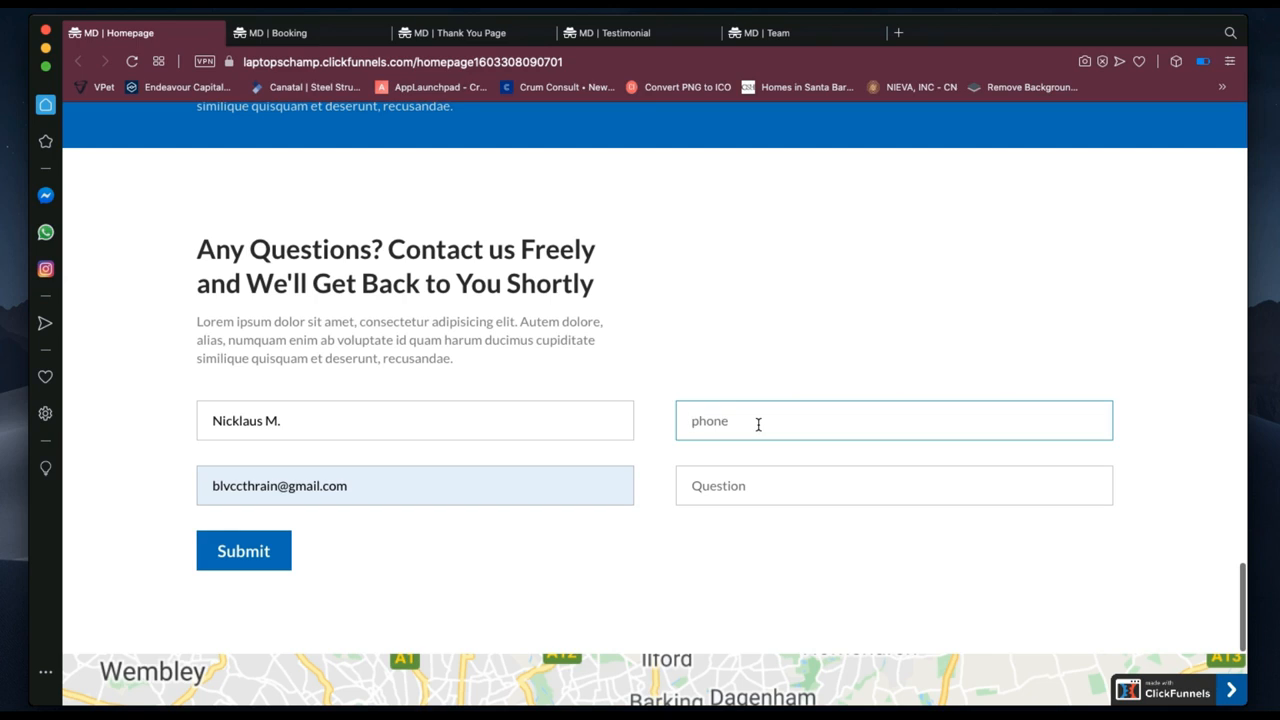
{"action": "left_click_drag", "start_coordinate": [802, 421], "coordinate": [687, 421]}
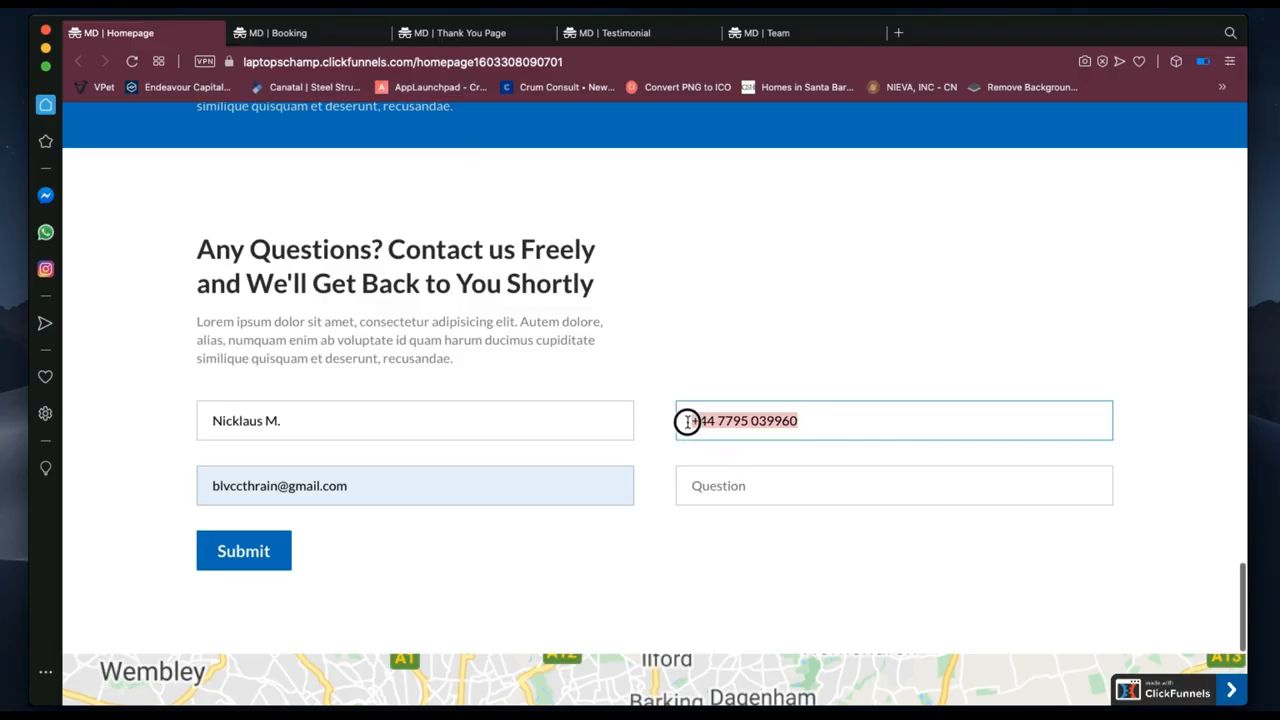
Enter the question 'How Can I Get This Funnel' and submit the contact form.
{"action": "left_click", "coordinate": [715, 486]}
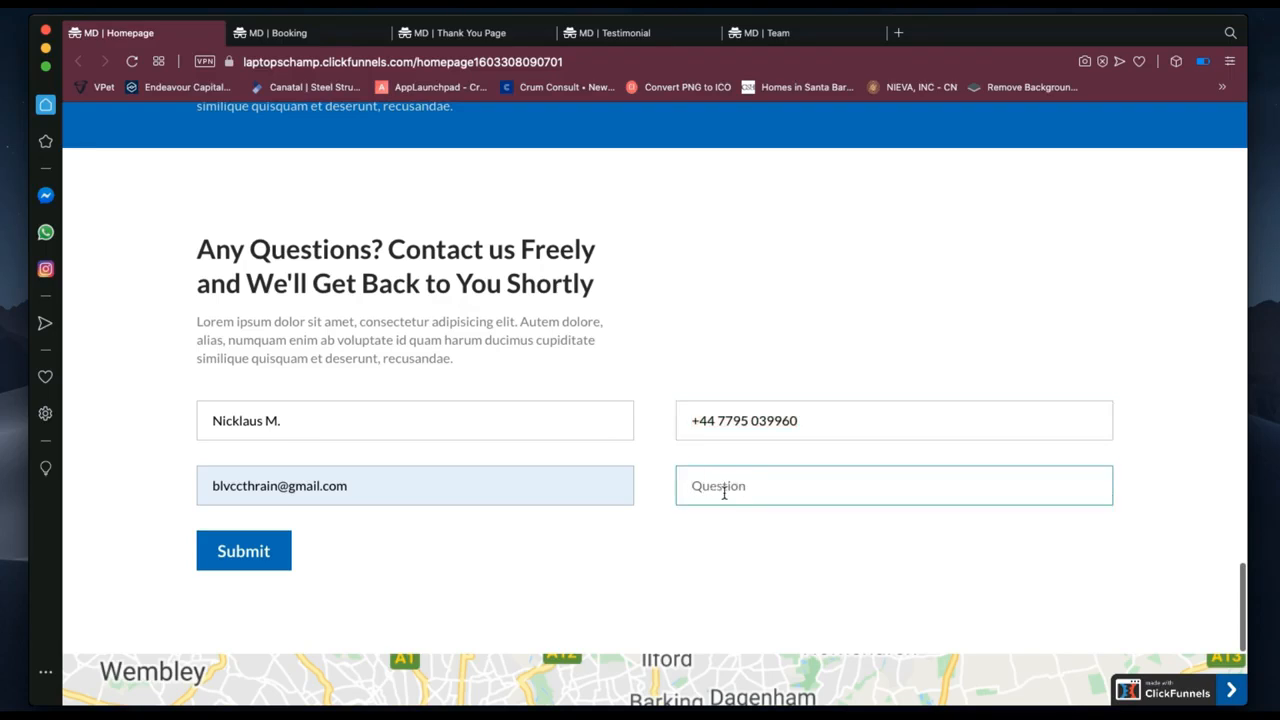
{"action": "type", "text": "How Can I Get This Funnels"}
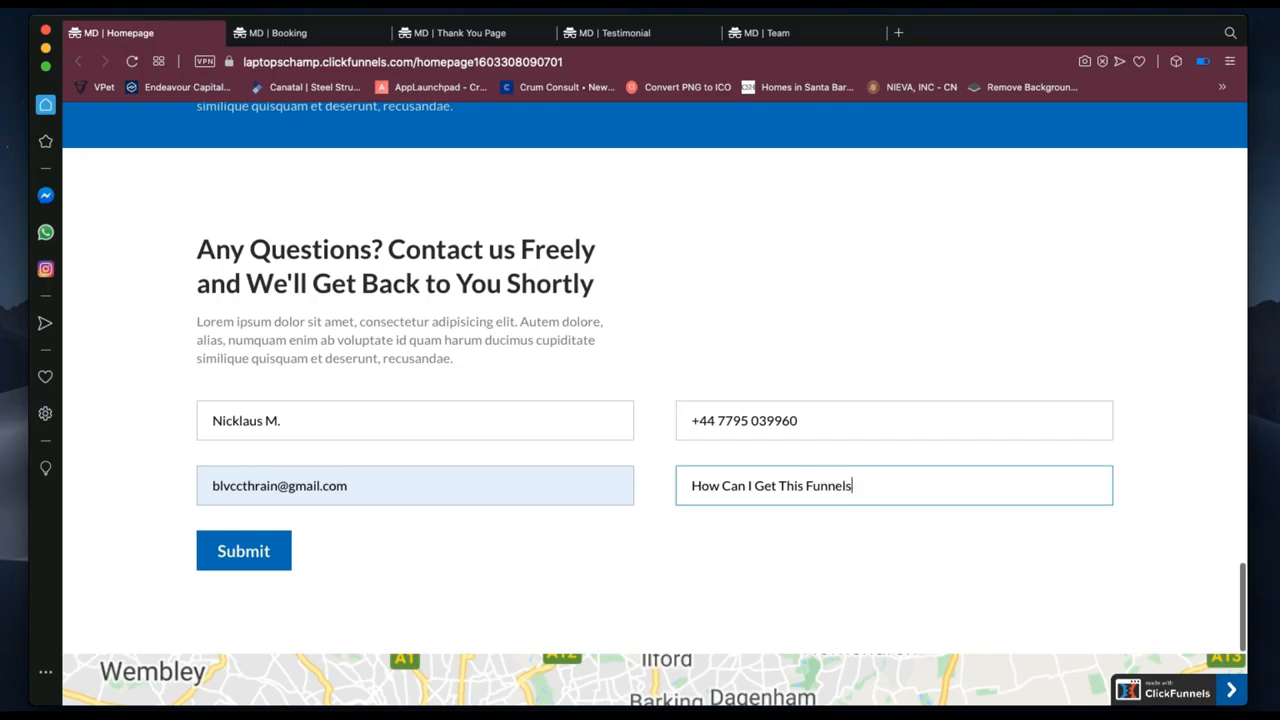
{"action": "key", "text": "BackSpace"}
{"action": "left_click", "coordinate": [244, 551]}
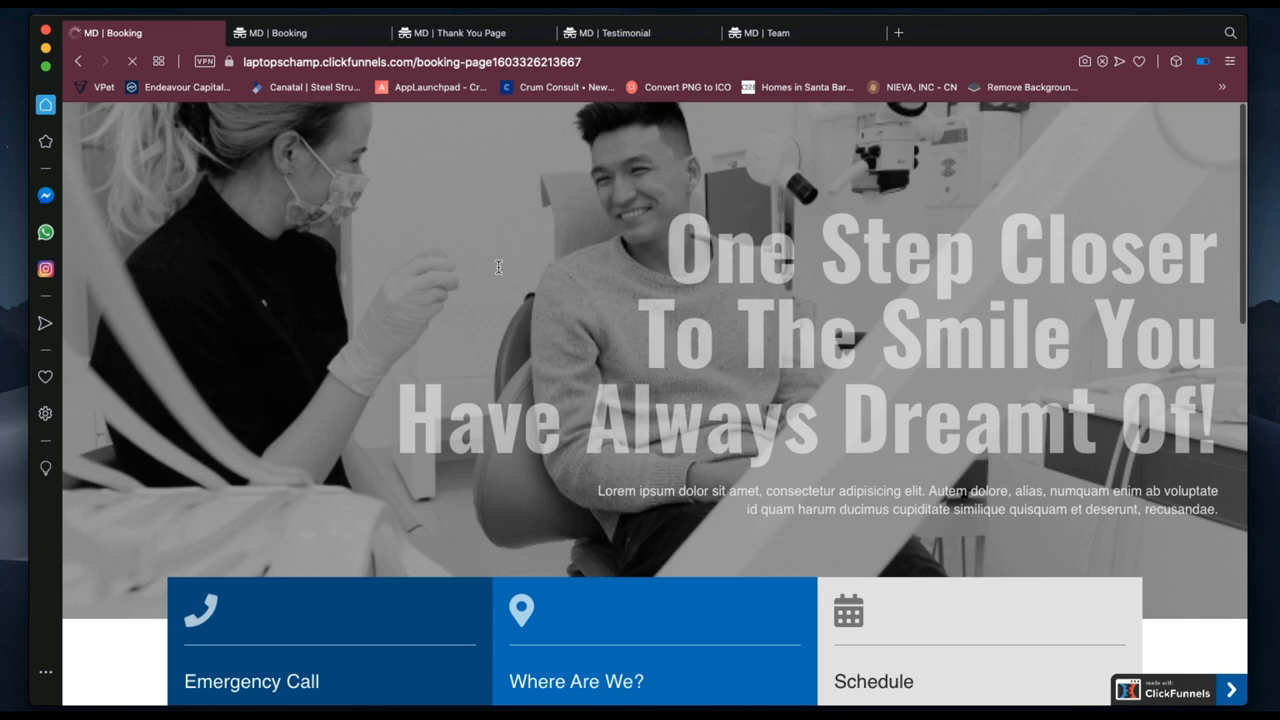
Switch to the second MD | Booking page and scroll down to the Calendly scheduler.
{"action": "scroll", "coordinate": [418, 396], "scroll_direction": "down", "scroll_amount": 3}
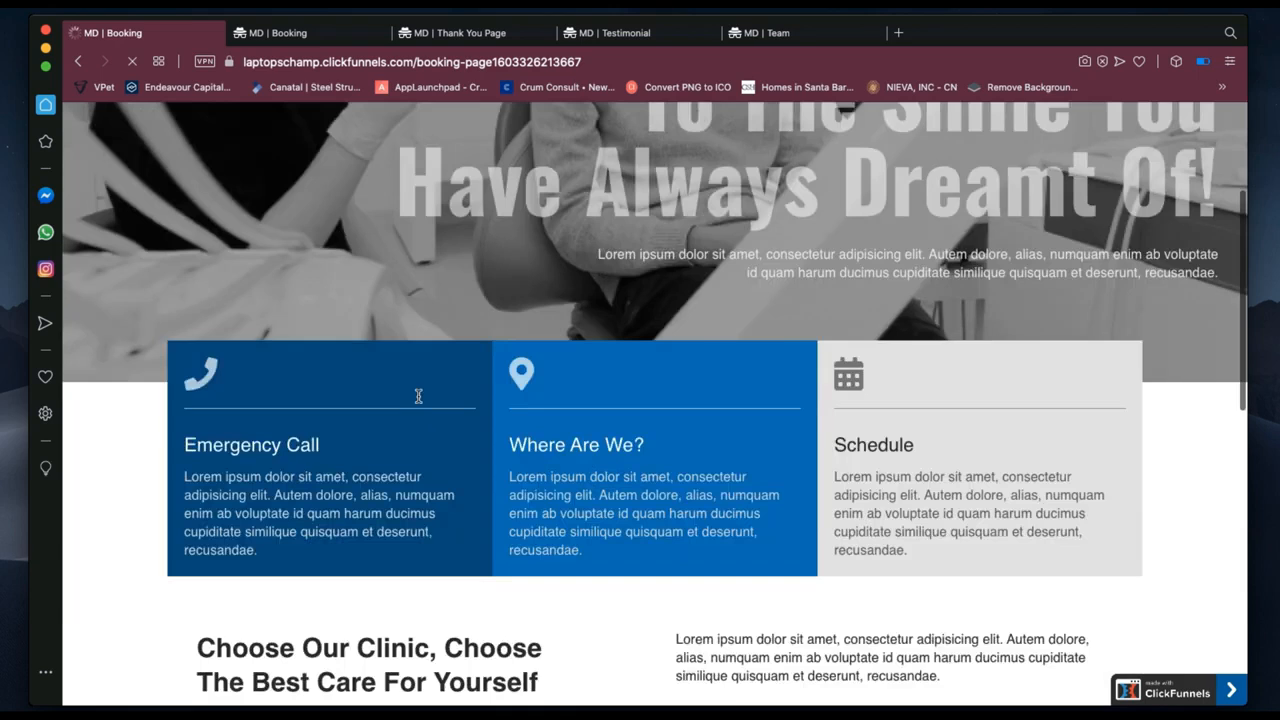
{"action": "scroll", "coordinate": [534, 393], "scroll_direction": "down", "scroll_amount": 7}
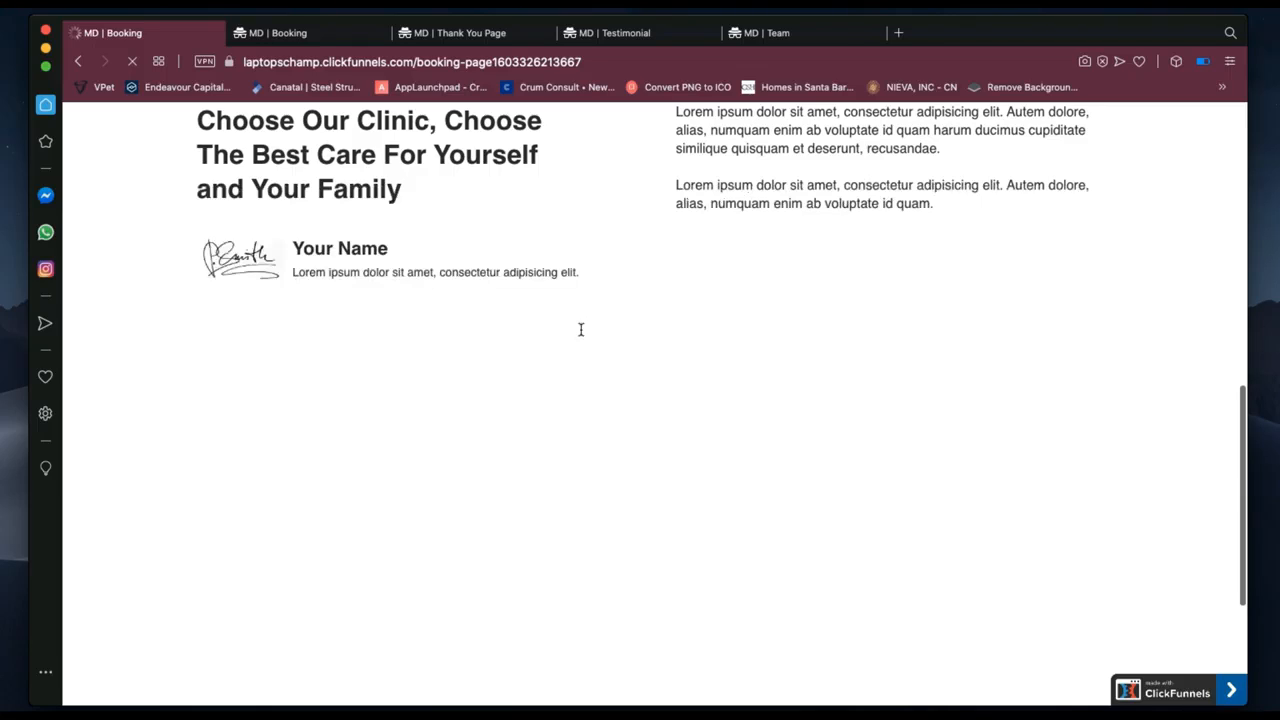
{"action": "left_click", "coordinate": [286, 37]}
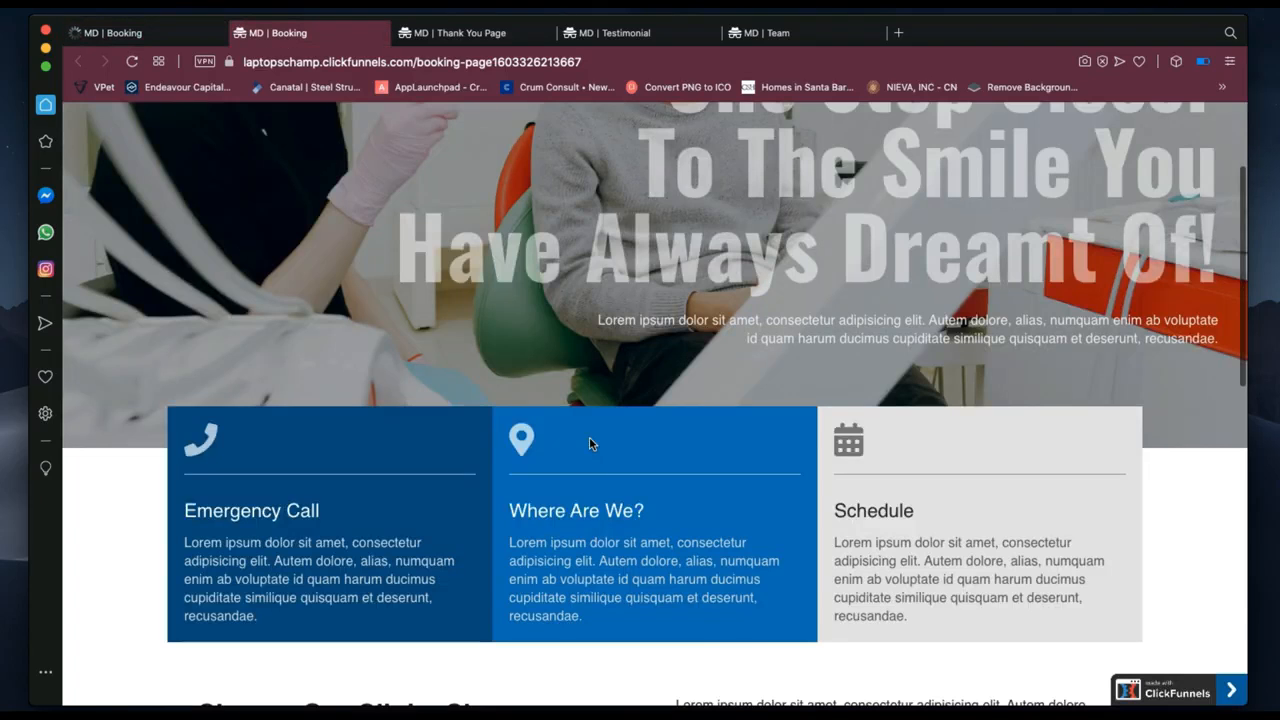
{"action": "scroll", "coordinate": [589, 437], "scroll_direction": "down", "scroll_amount": 10}
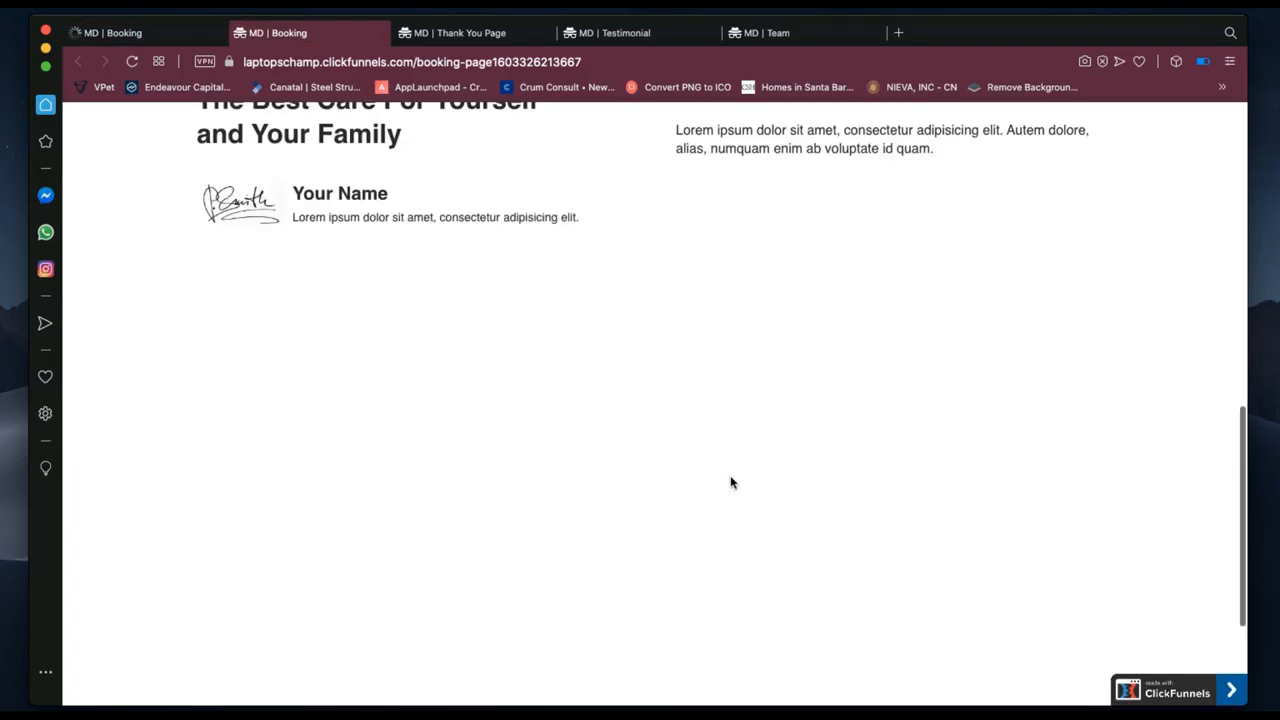
{"action": "scroll", "coordinate": [730, 483], "scroll_direction": "down", "scroll_amount": 3}
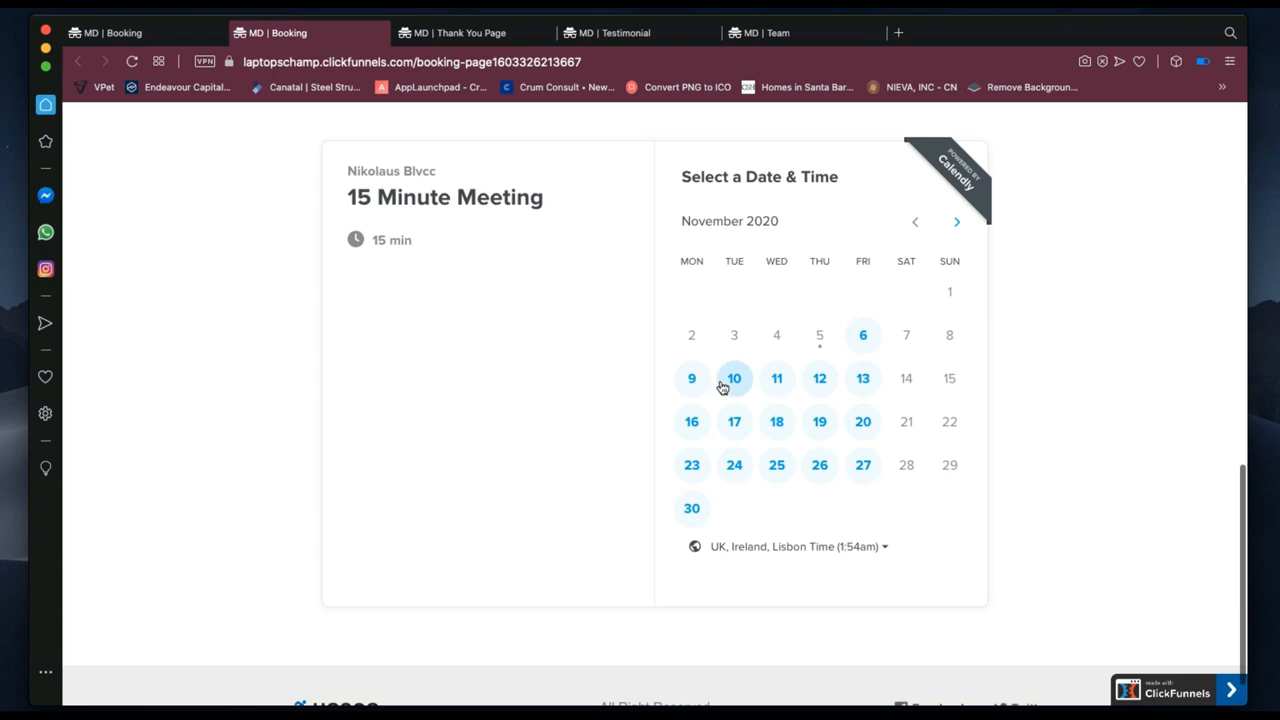
In the Calendly 15 Minute Meeting scheduler, pick Friday, November 27 at 8:00am.
{"action": "left_click", "coordinate": [864, 340]}
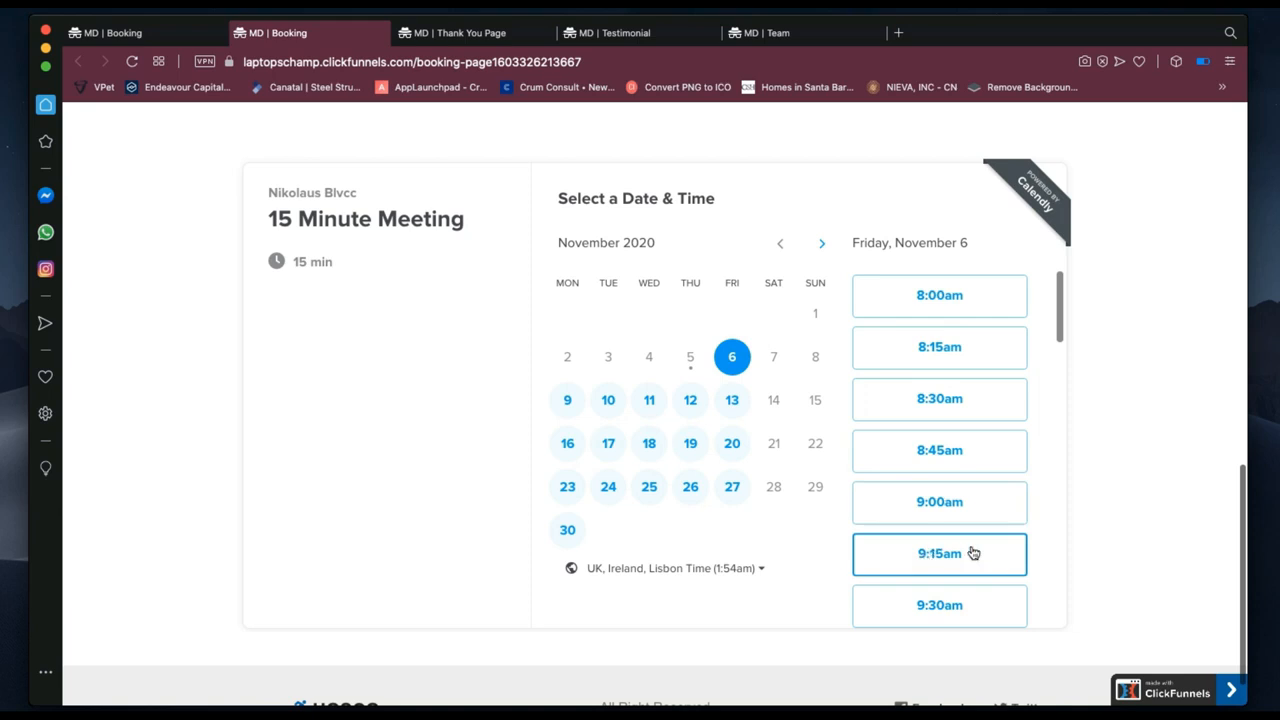
{"action": "left_click", "coordinate": [733, 488]}
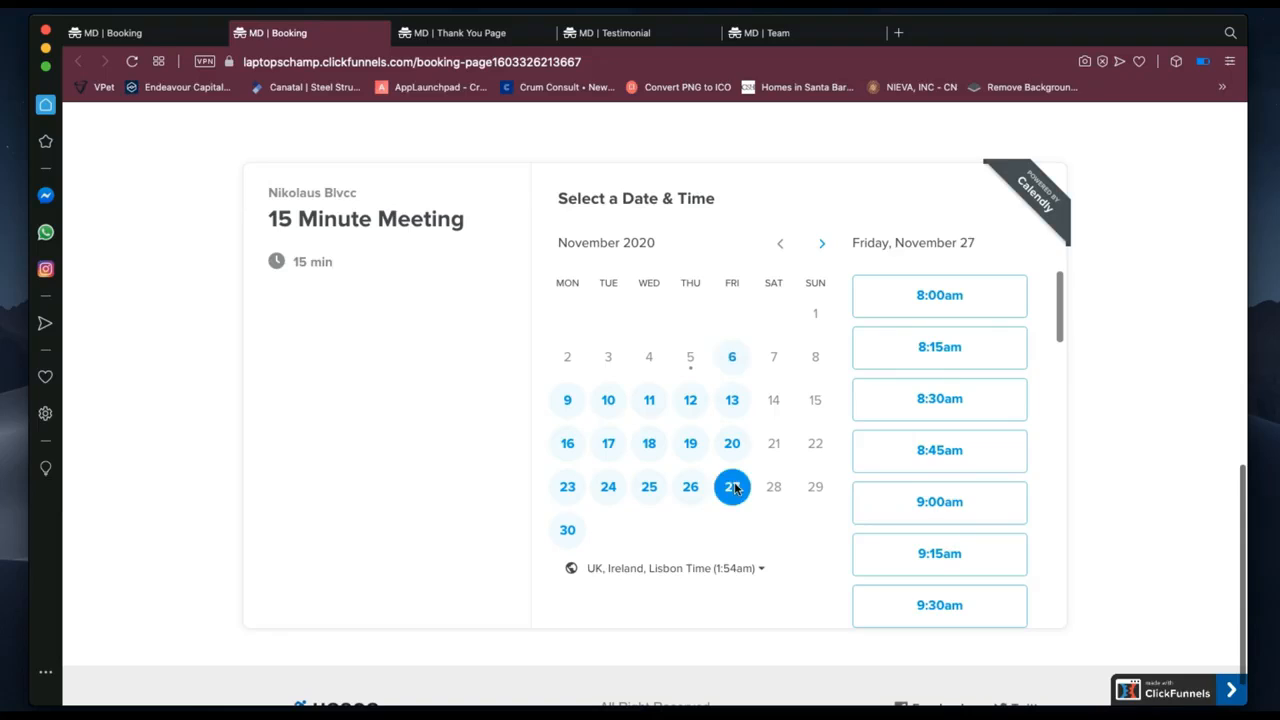
{"action": "left_click", "coordinate": [938, 300]}
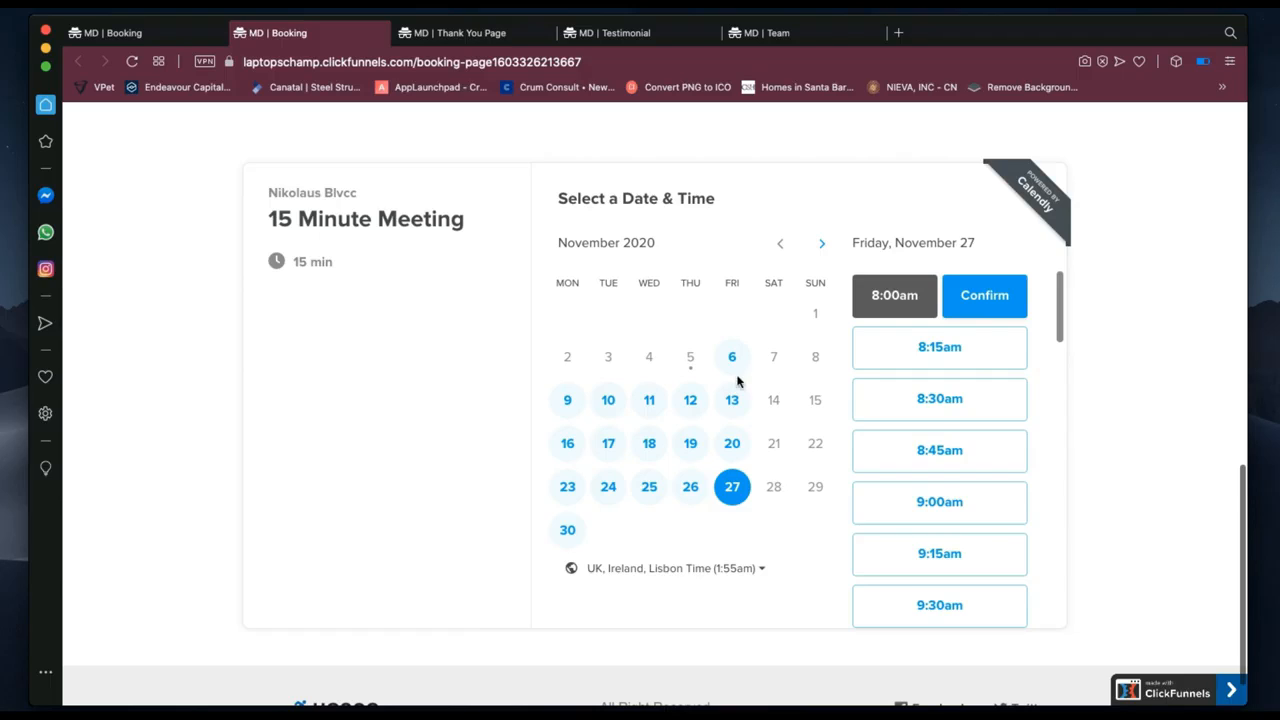
{"action": "scroll", "coordinate": [737, 380], "scroll_direction": "up", "scroll_amount": 4}
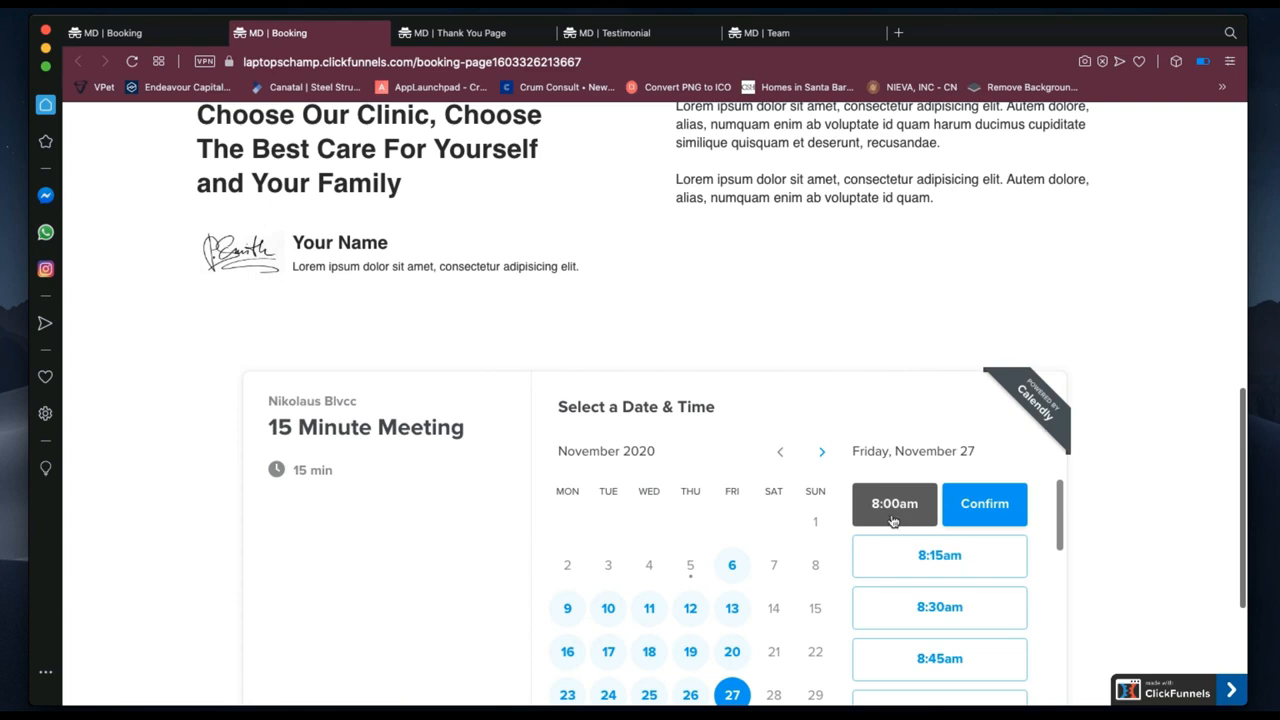
{"action": "scroll", "coordinate": [860, 534], "scroll_direction": "down", "scroll_amount": 5}
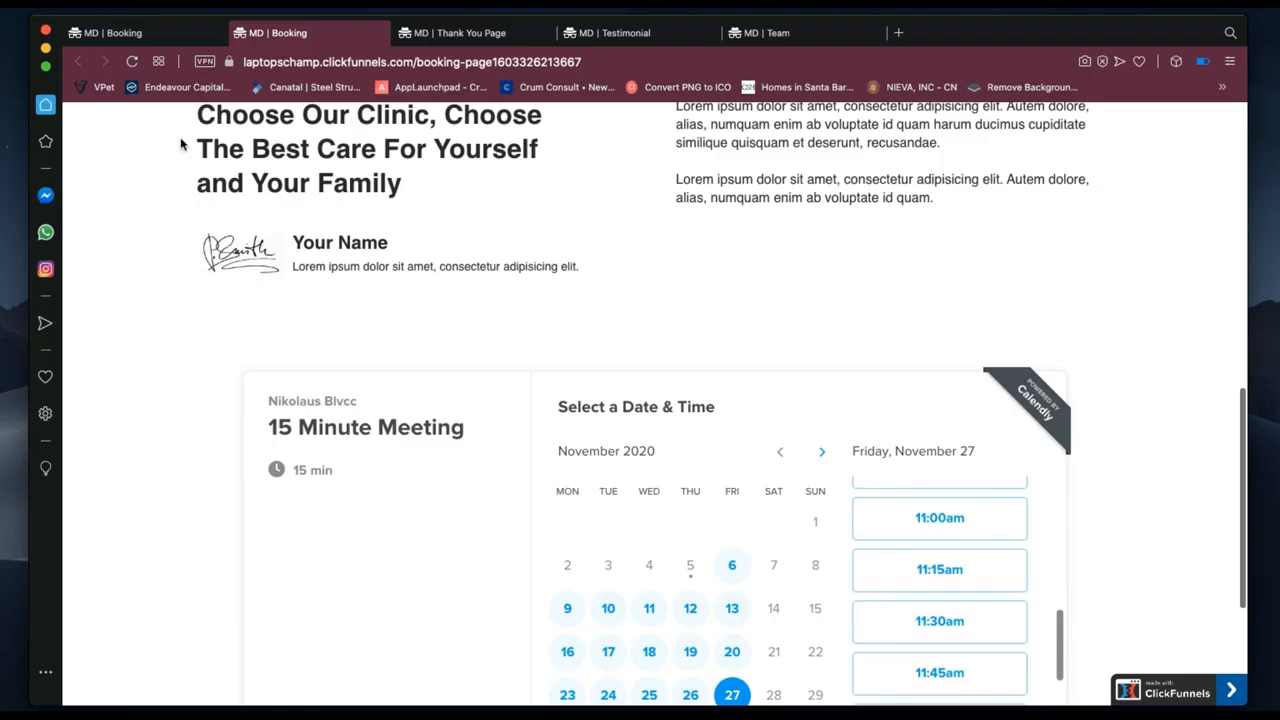
Check the first Booking page, dismiss its cookie notice, and return to the MD SALES FUNNELS overview.
{"action": "left_click", "coordinate": [141, 35]}
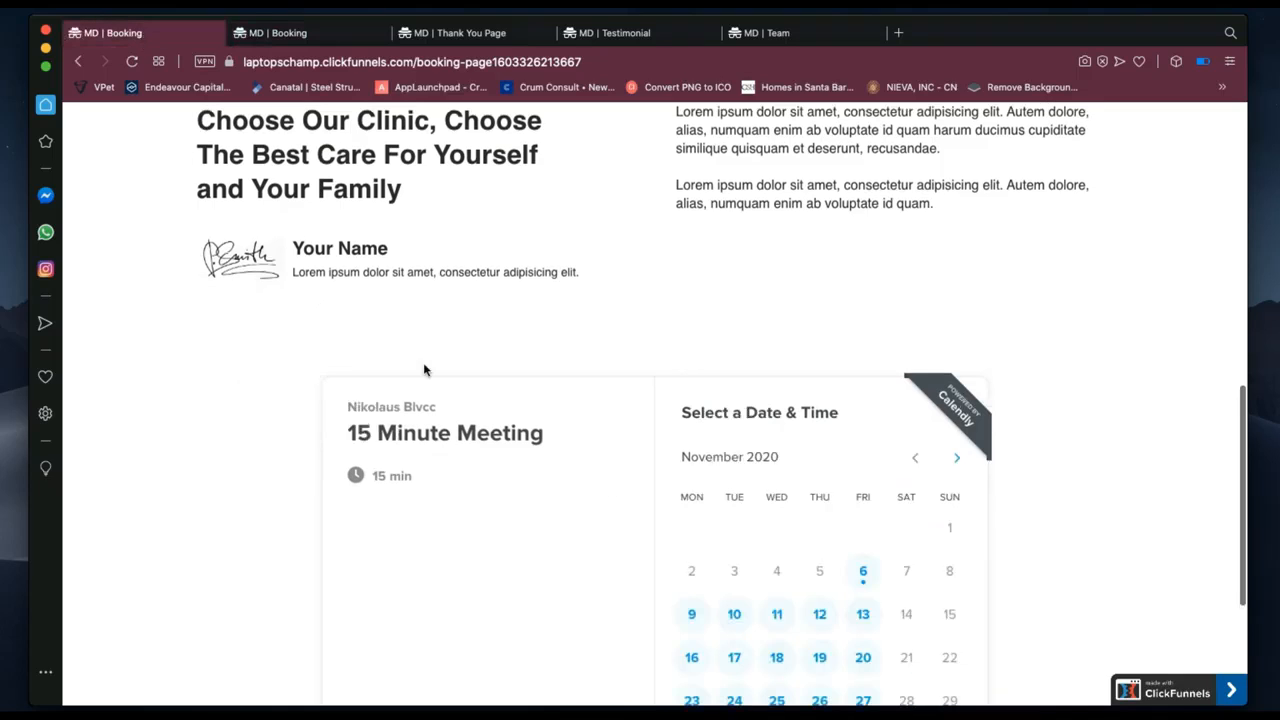
{"action": "scroll", "coordinate": [483, 415], "scroll_direction": "down", "scroll_amount": 1}
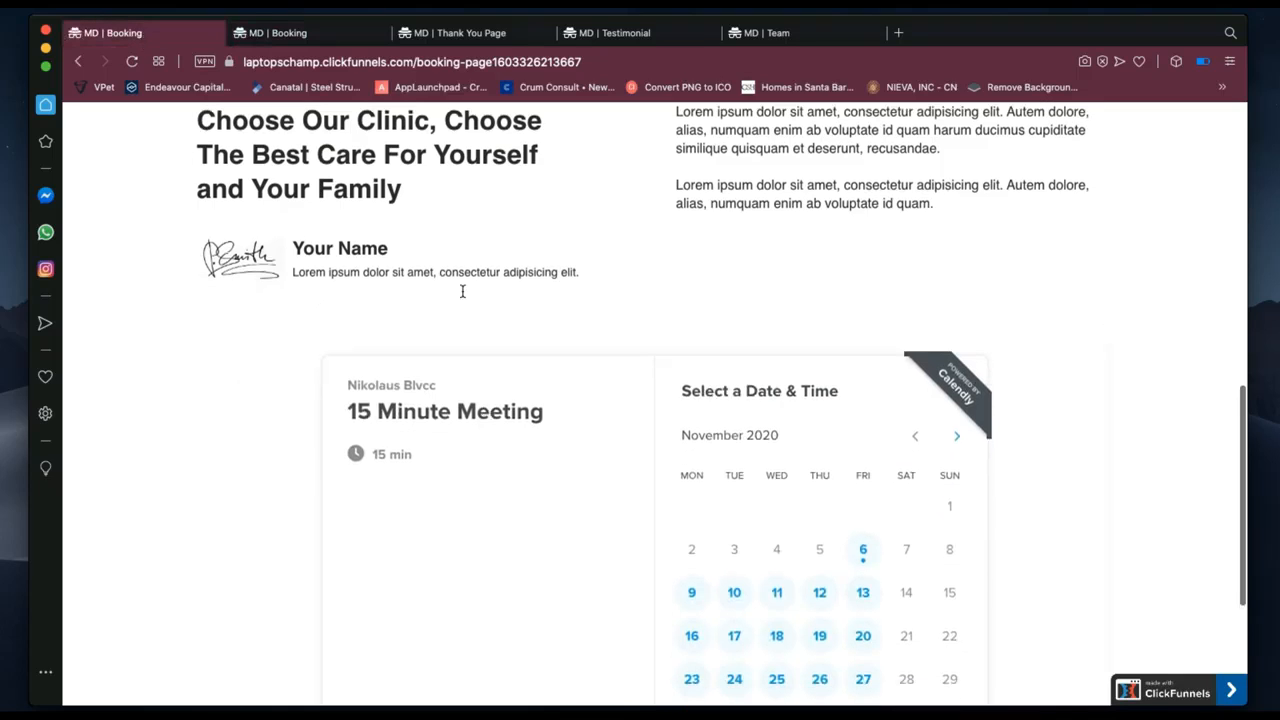
{"action": "scroll", "coordinate": [463, 240], "scroll_direction": "down", "scroll_amount": 2}
{"action": "scroll", "coordinate": [461, 240], "scroll_direction": "down", "scroll_amount": 1}
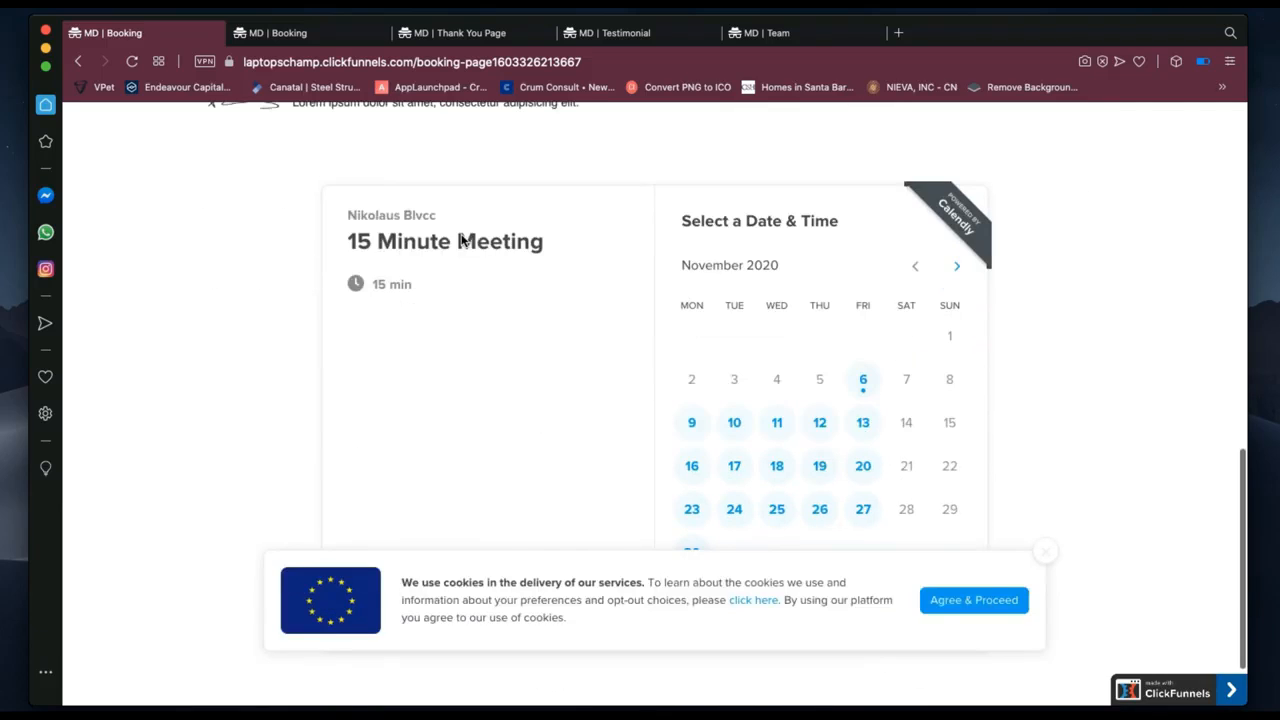
{"action": "left_click", "coordinate": [1047, 553]}
{"action": "scroll", "coordinate": [1003, 412], "scroll_direction": "up", "scroll_amount": 5}
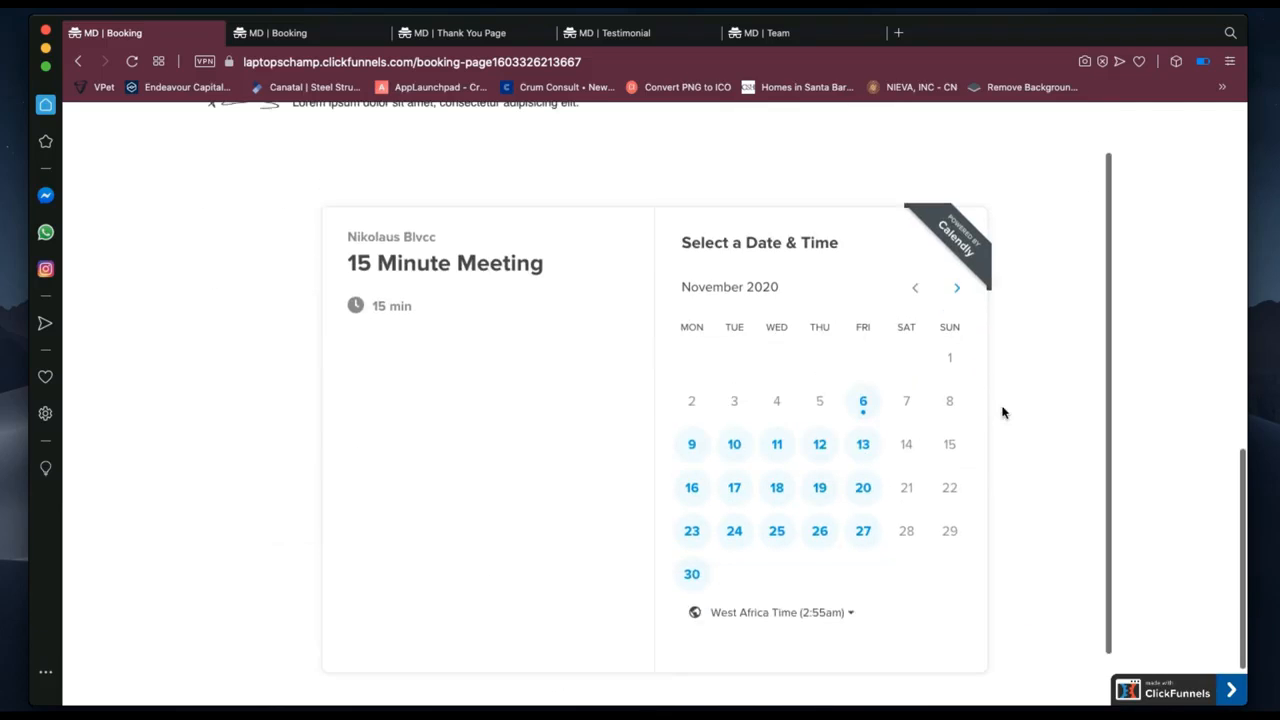
{"action": "scroll", "coordinate": [741, 305], "scroll_direction": "up", "scroll_amount": 1}
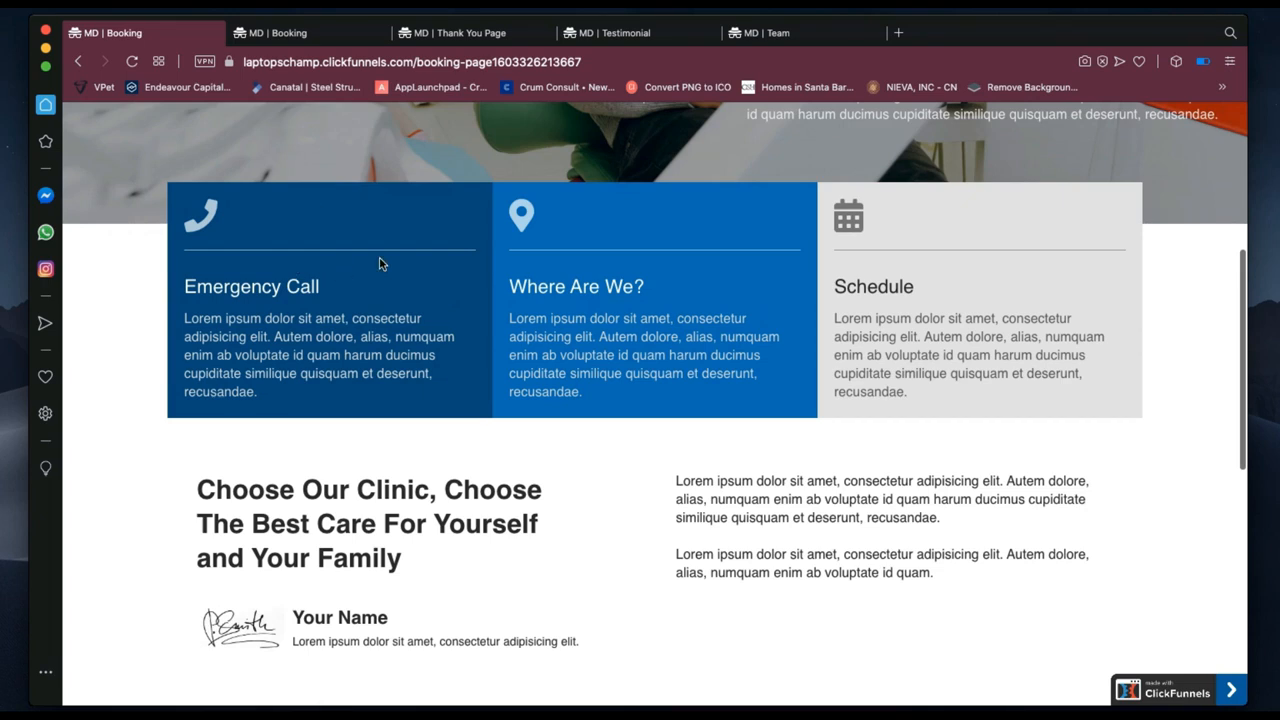
{"action": "key", "text": "ctrl+Left"}
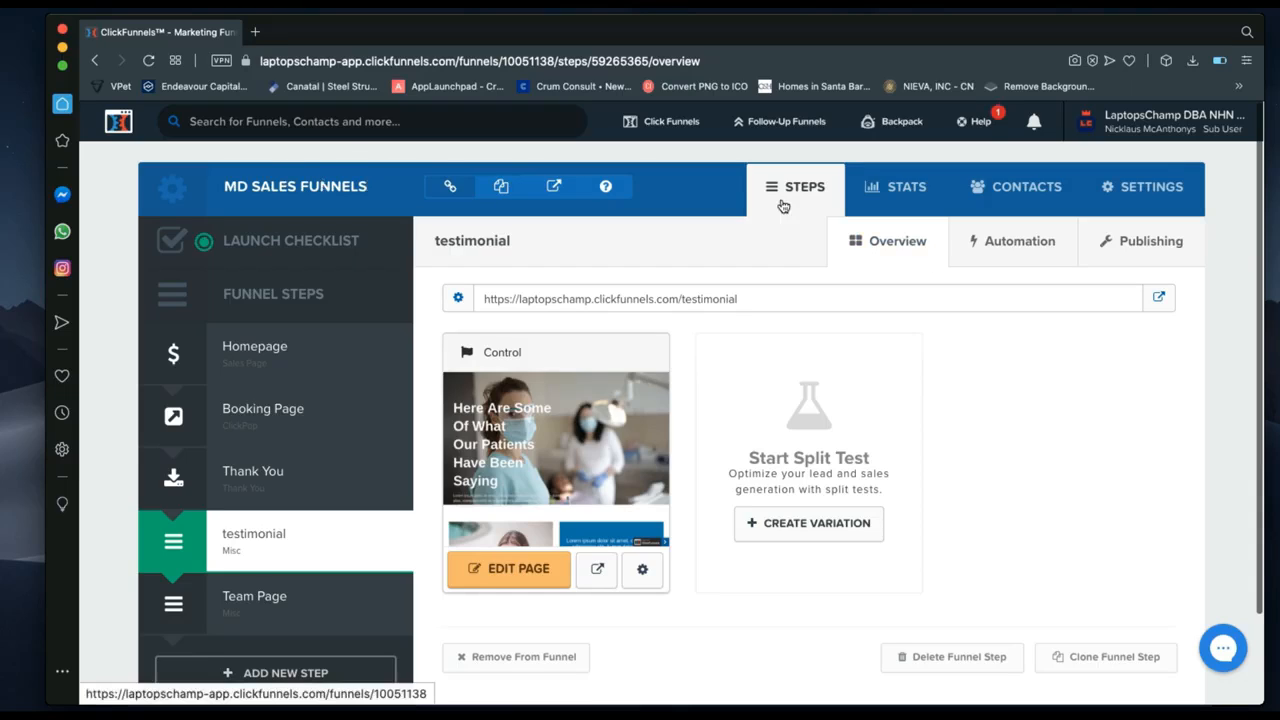
Open the funnel's contacts to view the test lead's profile, Action Score 25 and 0 purchases.
{"action": "left_click", "coordinate": [1025, 198]}
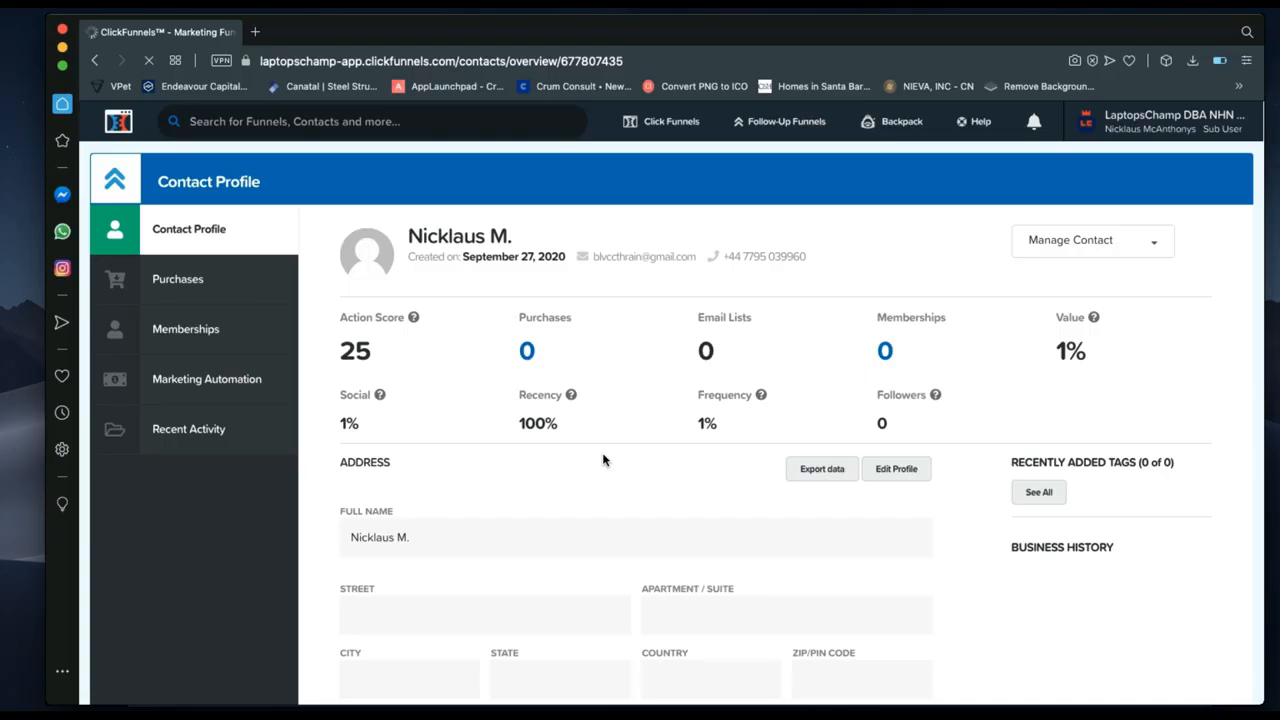
{"action": "scroll", "coordinate": [430, 490], "scroll_direction": "down", "scroll_amount": 3}
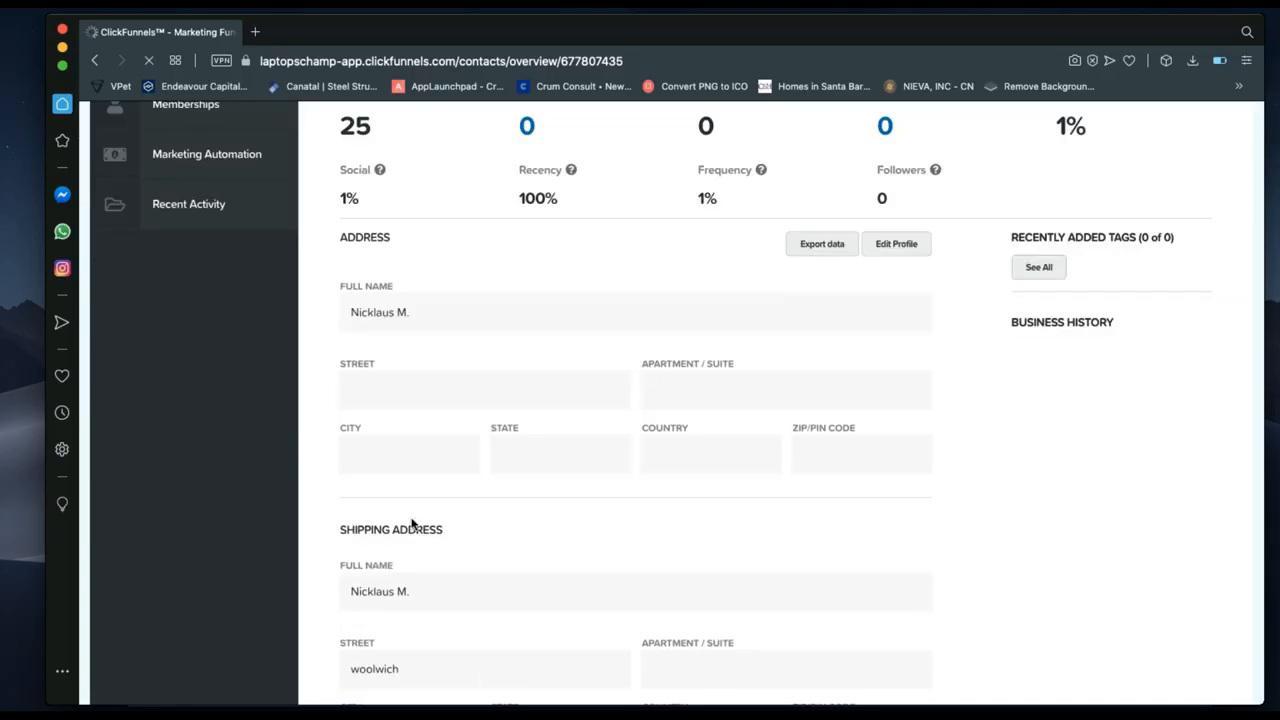
{"action": "scroll", "coordinate": [411, 523], "scroll_direction": "down", "scroll_amount": 2}
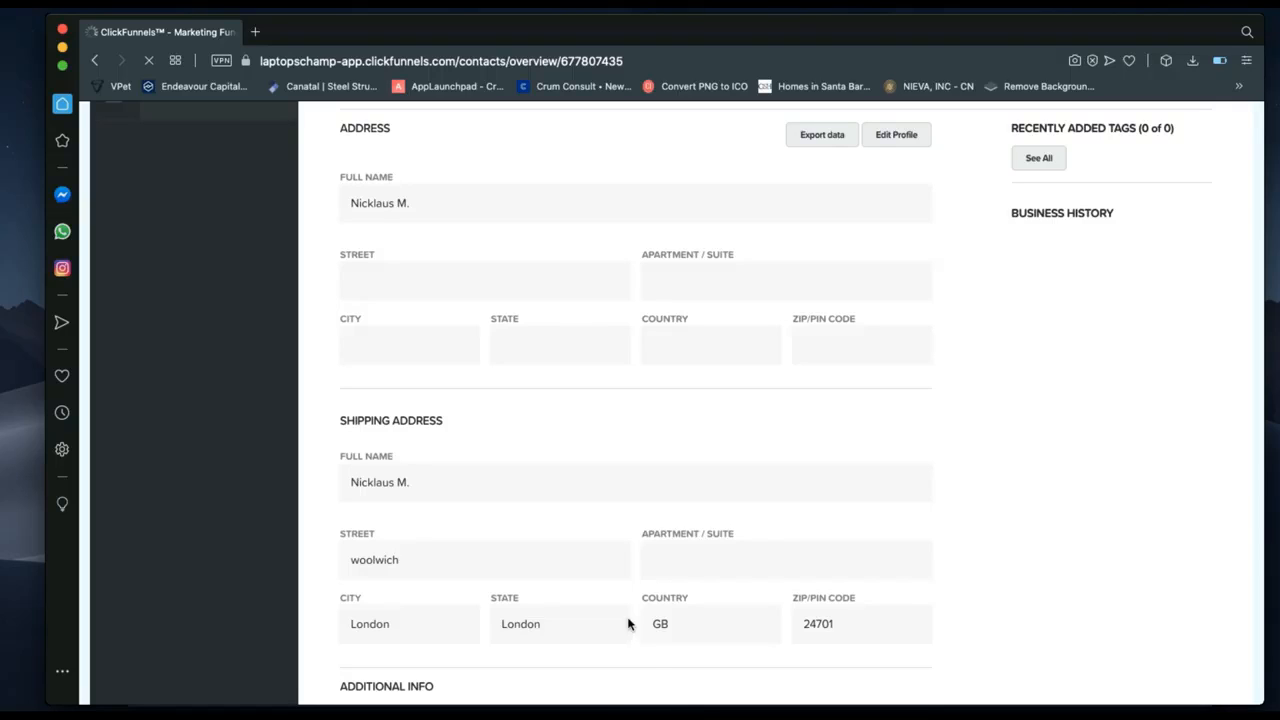
{"action": "scroll", "coordinate": [520, 560], "scroll_direction": "down", "scroll_amount": 2}
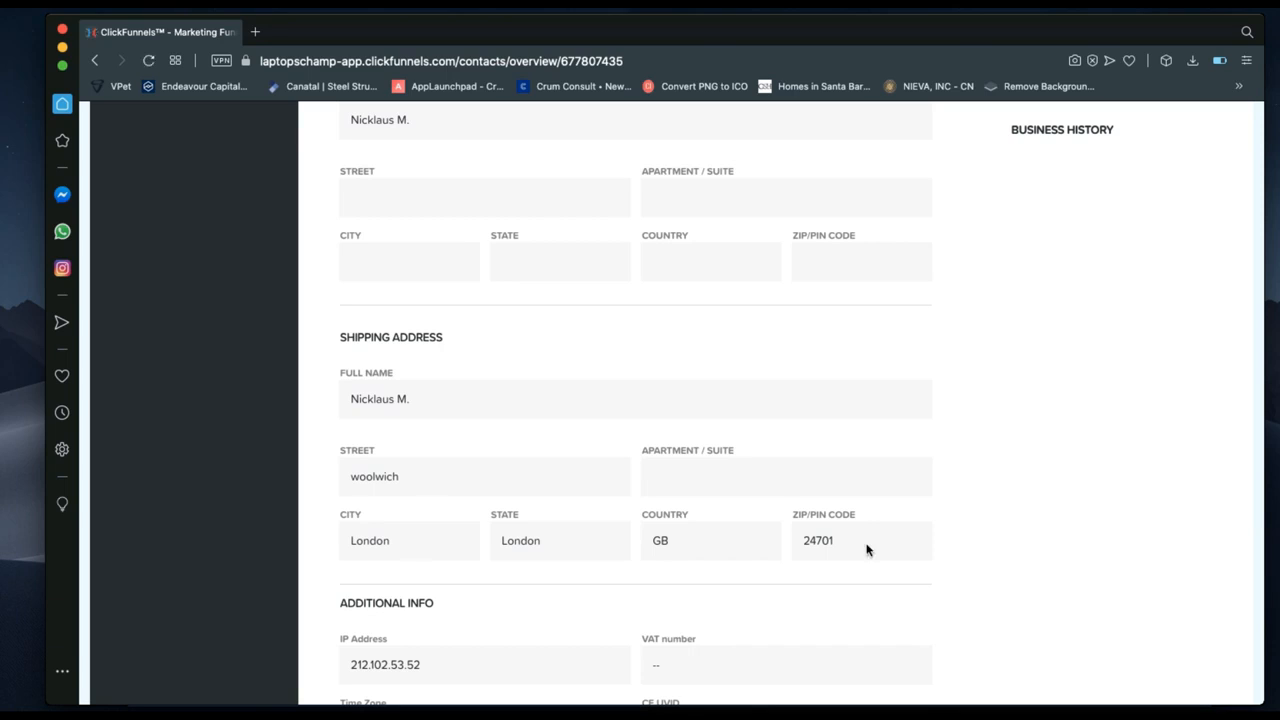
{"action": "scroll", "coordinate": [817, 545], "scroll_direction": "down", "scroll_amount": 4}
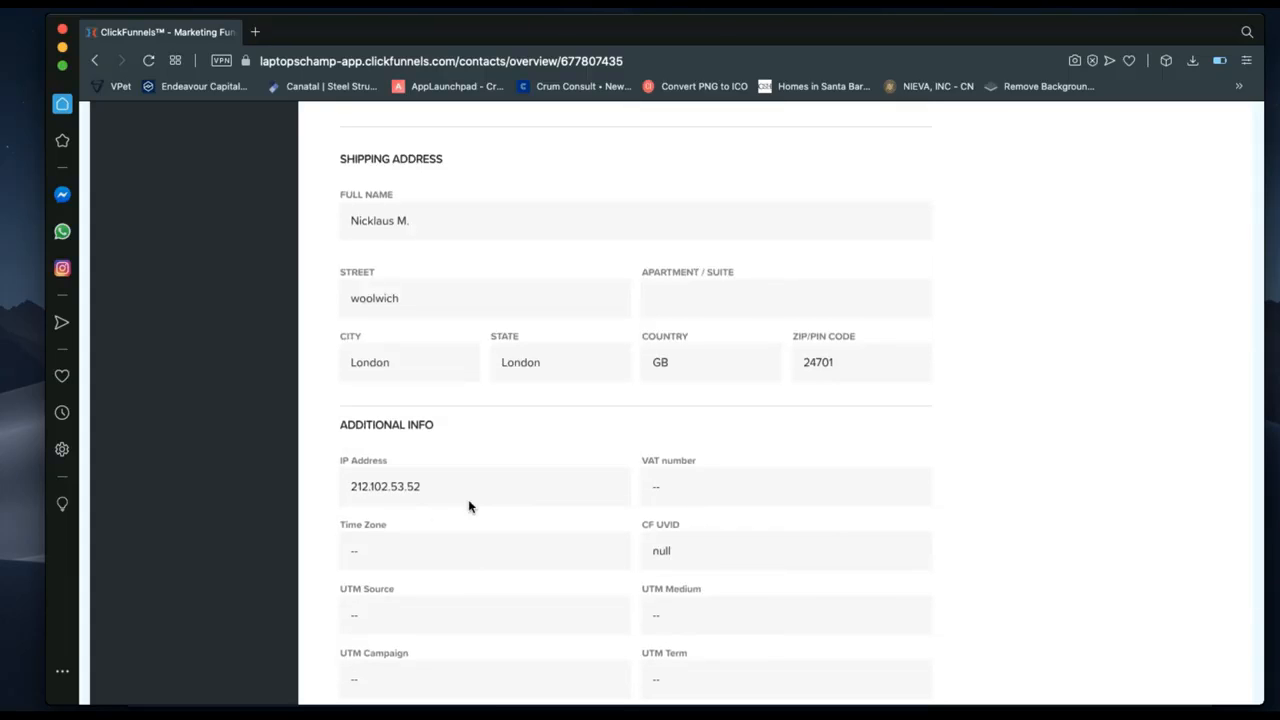
{"action": "scroll", "coordinate": [443, 470], "scroll_direction": "down", "scroll_amount": 2}
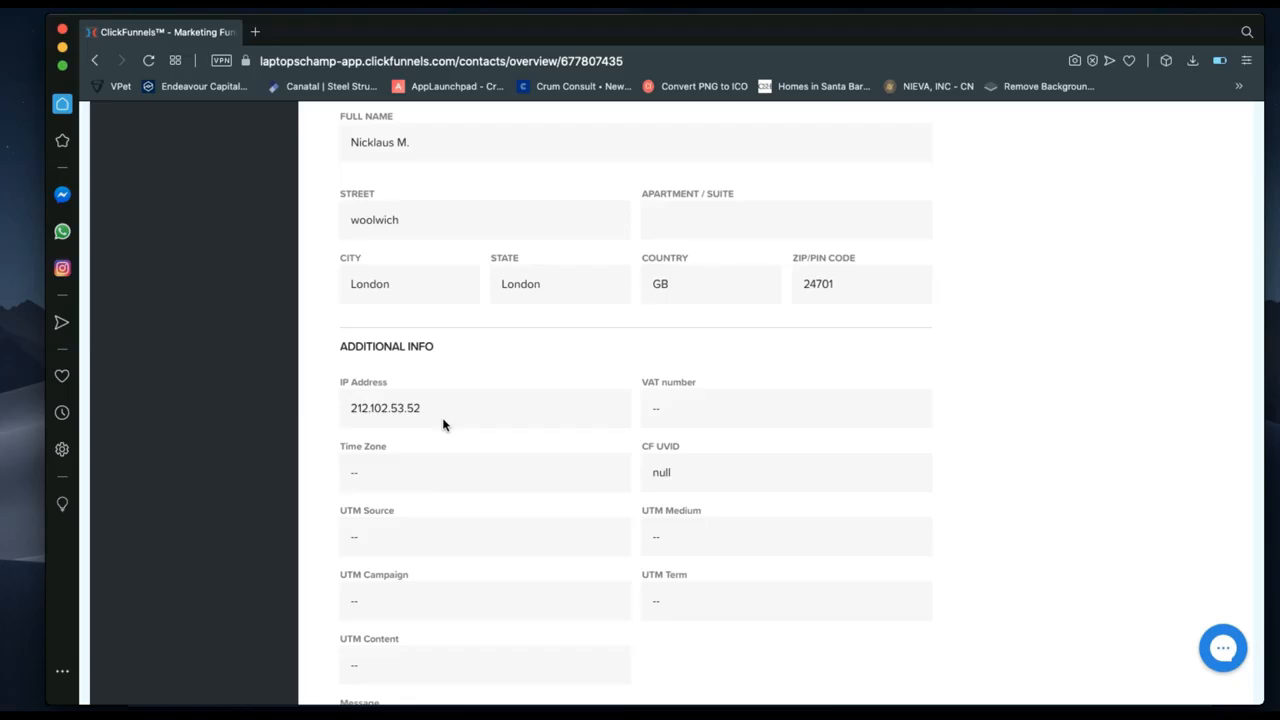
{"action": "scroll", "coordinate": [443, 425], "scroll_direction": "down", "scroll_amount": 1}
{"action": "scroll", "coordinate": [446, 369], "scroll_direction": "up", "scroll_amount": 2}
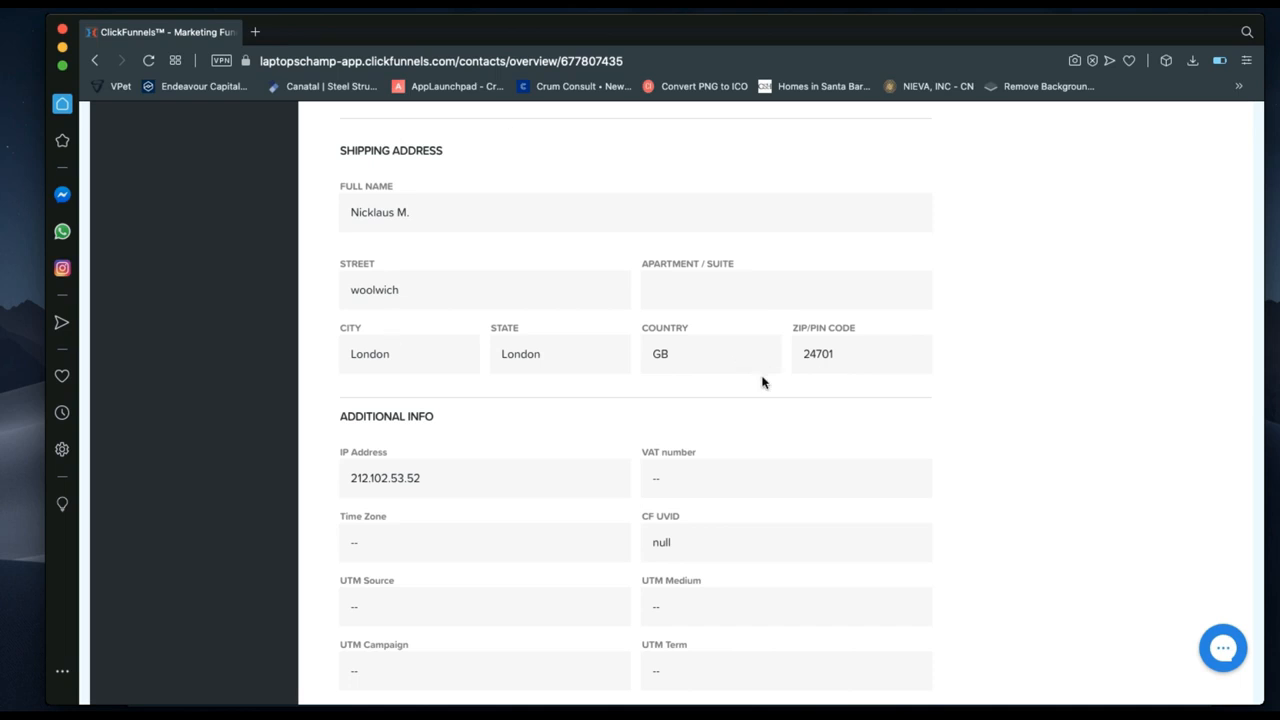
{"action": "scroll", "coordinate": [495, 412], "scroll_direction": "down", "scroll_amount": 5}
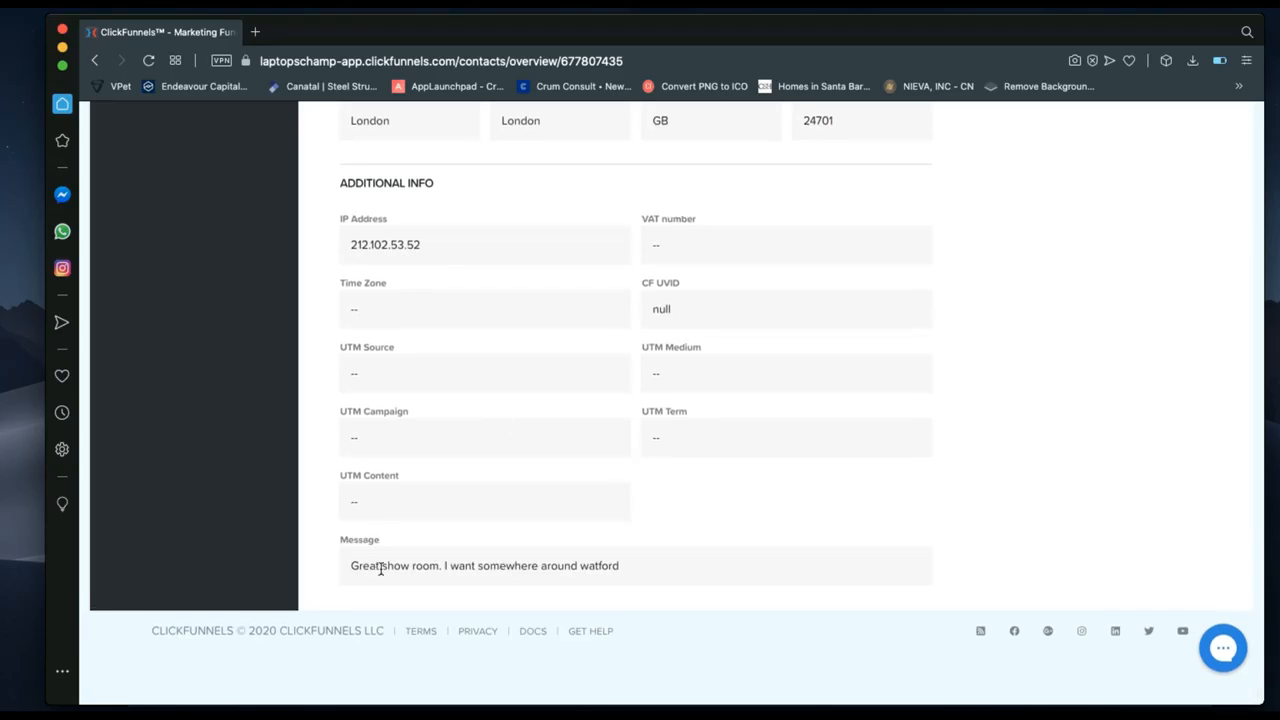
{"action": "scroll", "coordinate": [514, 578], "scroll_direction": "up", "scroll_amount": 9}
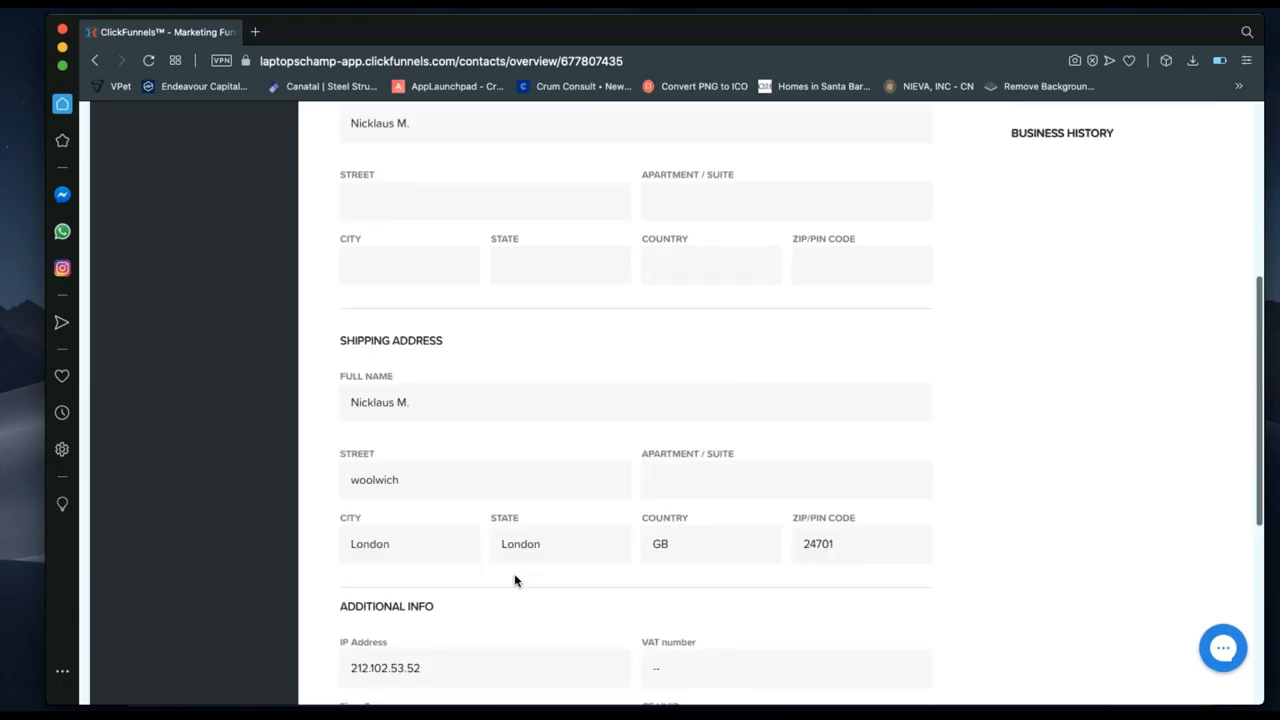
{"action": "scroll", "coordinate": [514, 580], "scroll_direction": "up", "scroll_amount": 9}
{"action": "scroll", "coordinate": [514, 580], "scroll_direction": "down", "scroll_amount": 15}
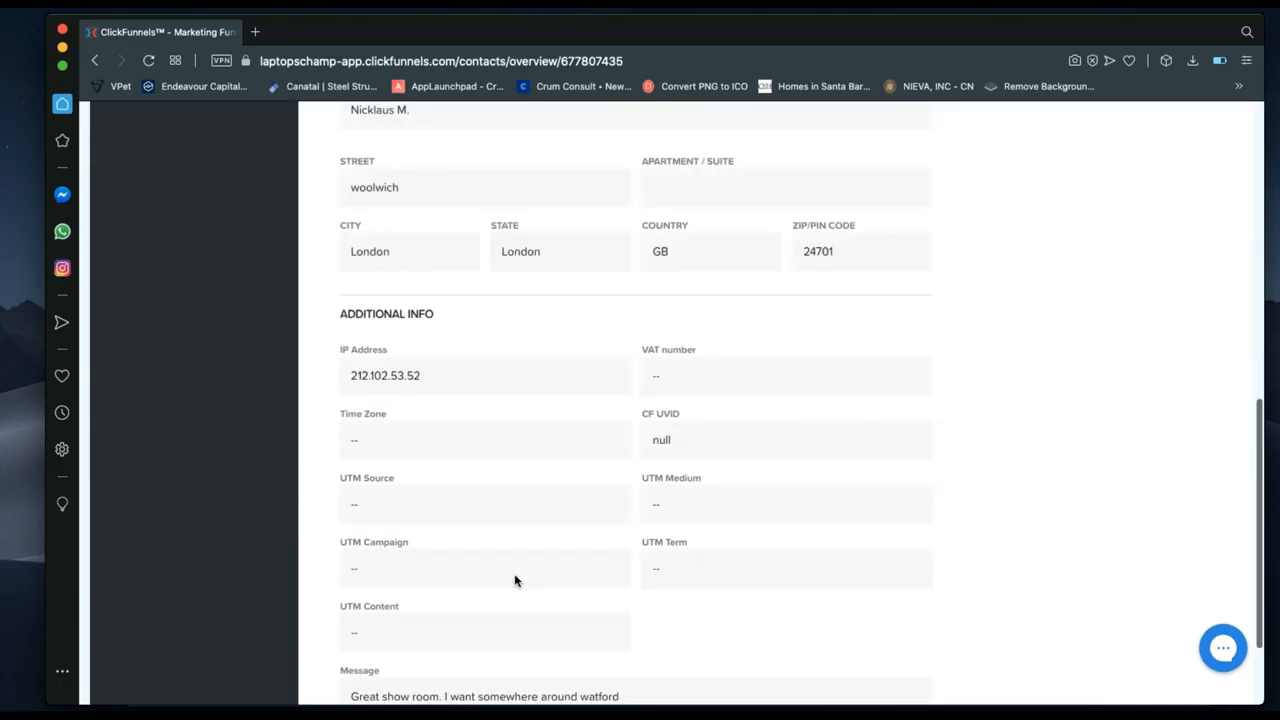
{"action": "scroll", "coordinate": [514, 580], "scroll_direction": "down", "scroll_amount": 3}
{"action": "scroll", "coordinate": [521, 572], "scroll_direction": "up", "scroll_amount": 8}
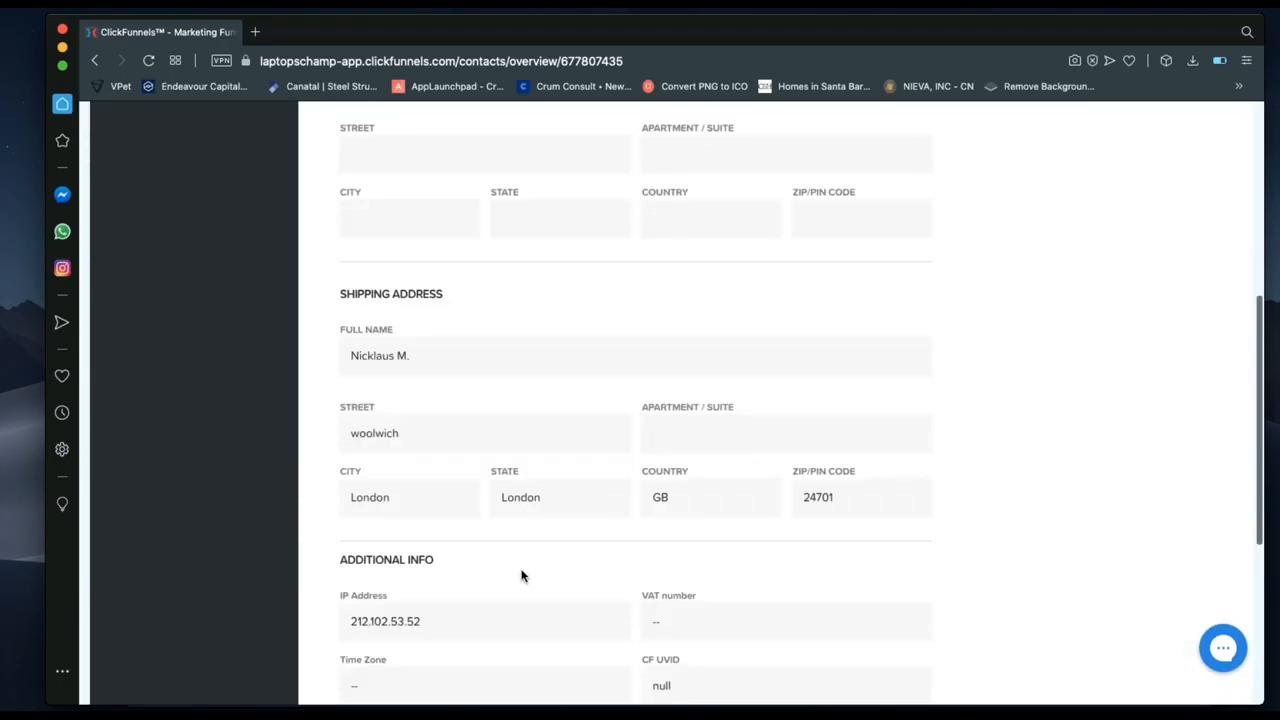
{"action": "scroll", "coordinate": [521, 575], "scroll_direction": "up", "scroll_amount": 7}
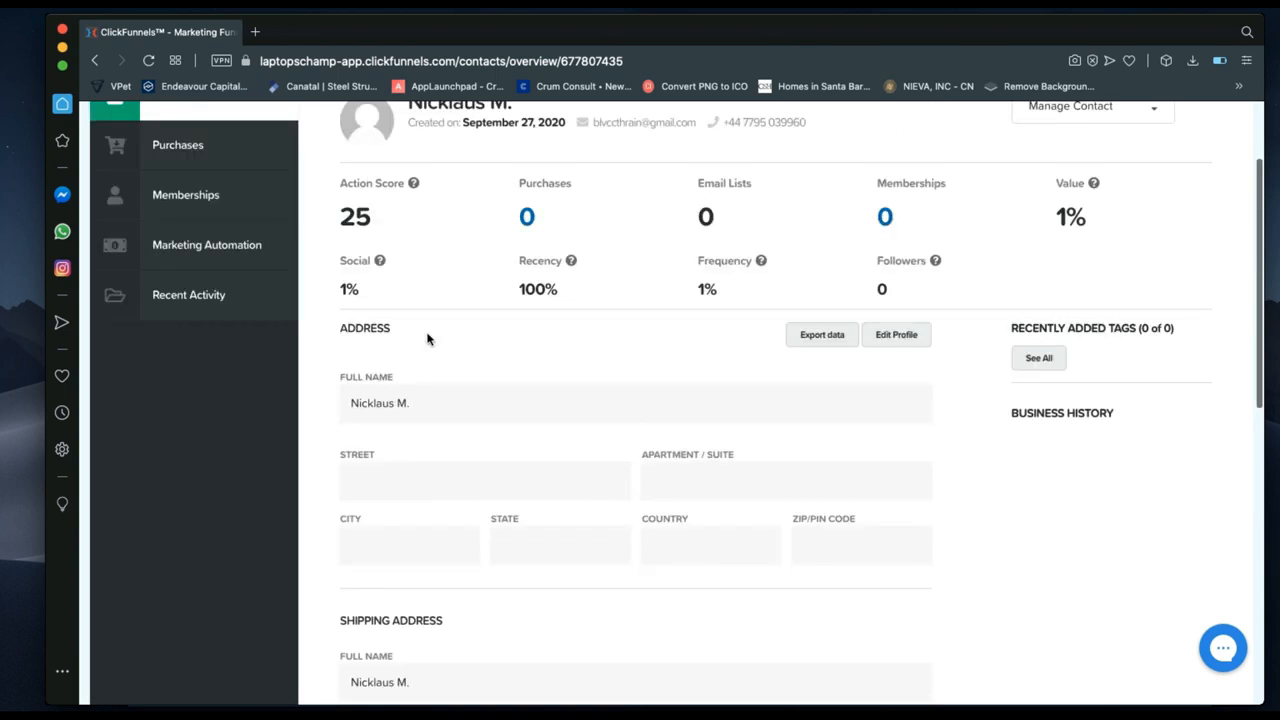
{"action": "scroll", "coordinate": [612, 295], "scroll_direction": "up", "scroll_amount": 3}
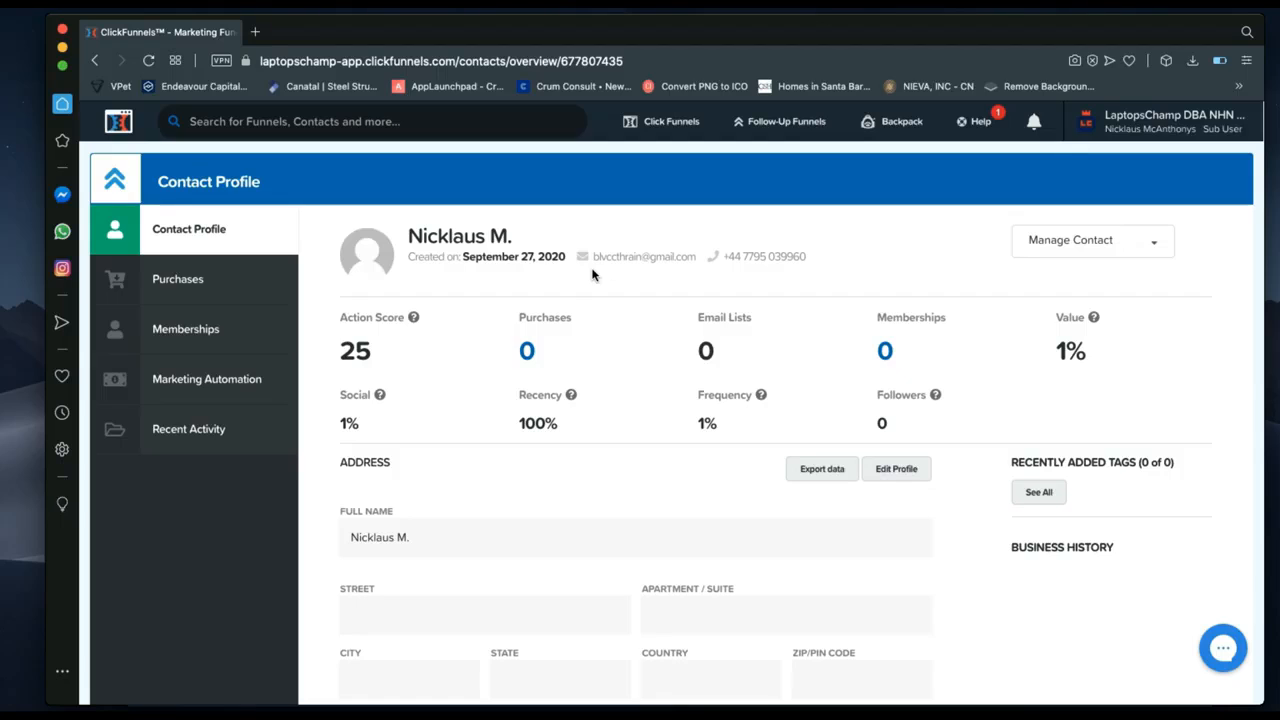
{"action": "scroll", "coordinate": [575, 475], "scroll_direction": "down", "scroll_amount": 5}
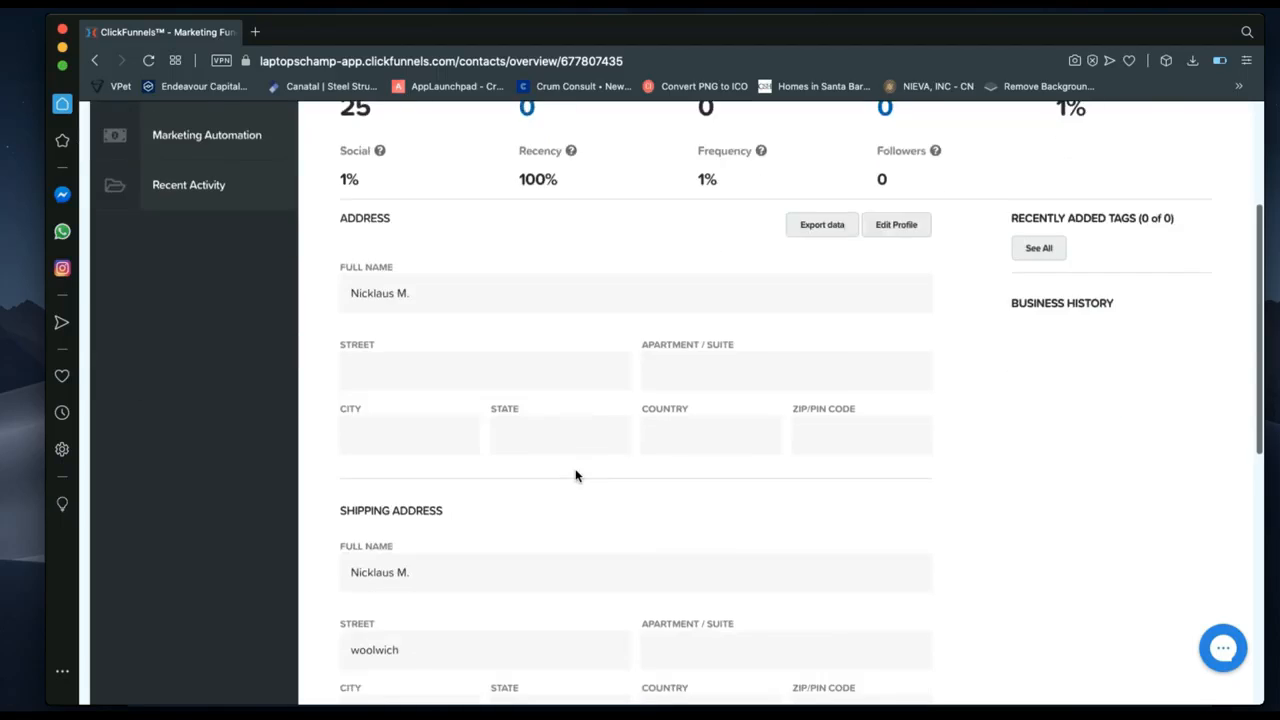
{"action": "scroll", "coordinate": [575, 475], "scroll_direction": "down", "scroll_amount": 10}
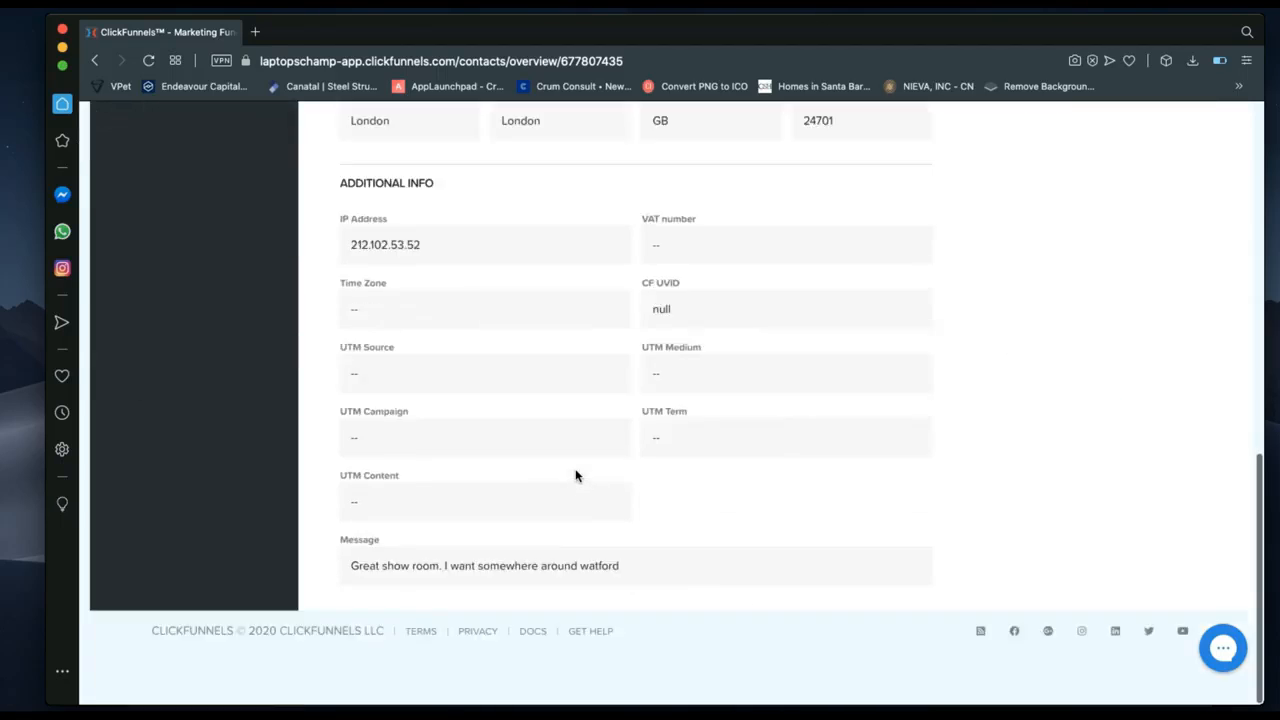
{"action": "scroll", "coordinate": [575, 475], "scroll_direction": "up", "scroll_amount": 3}
{"action": "scroll", "coordinate": [575, 475], "scroll_direction": "up", "scroll_amount": 8}
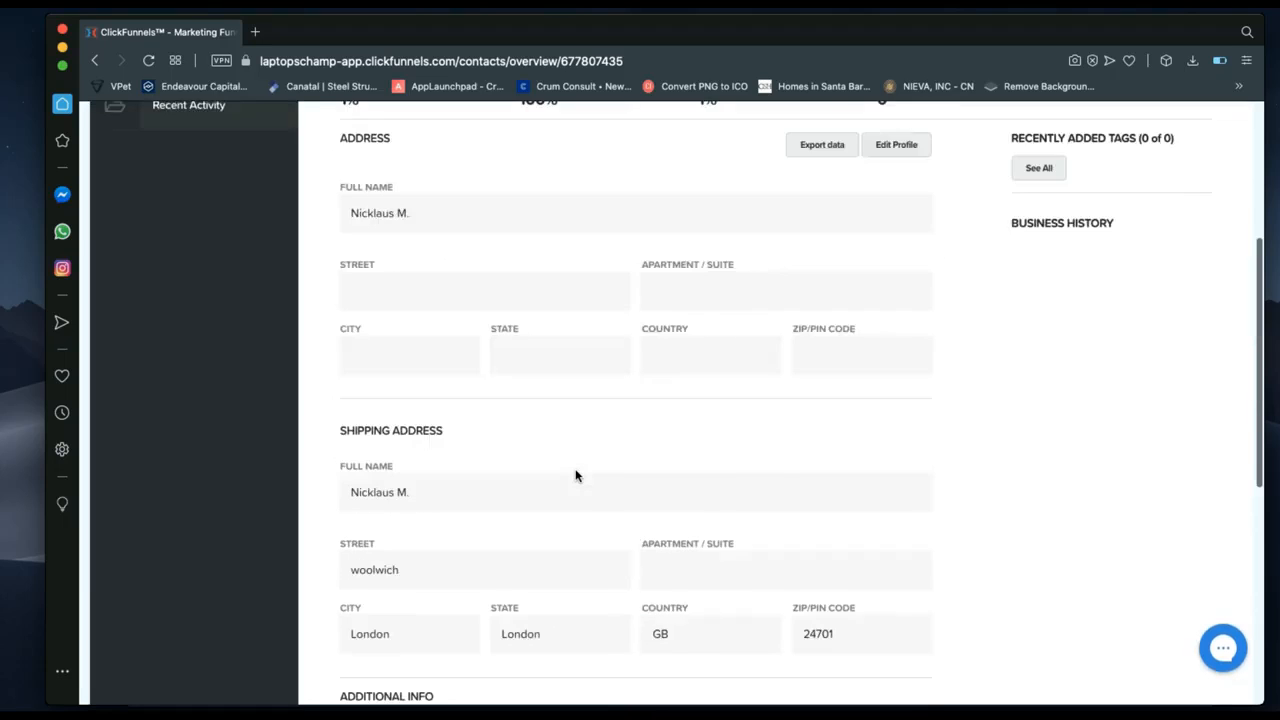
{"action": "scroll", "coordinate": [658, 512], "scroll_direction": "up", "scroll_amount": 3}
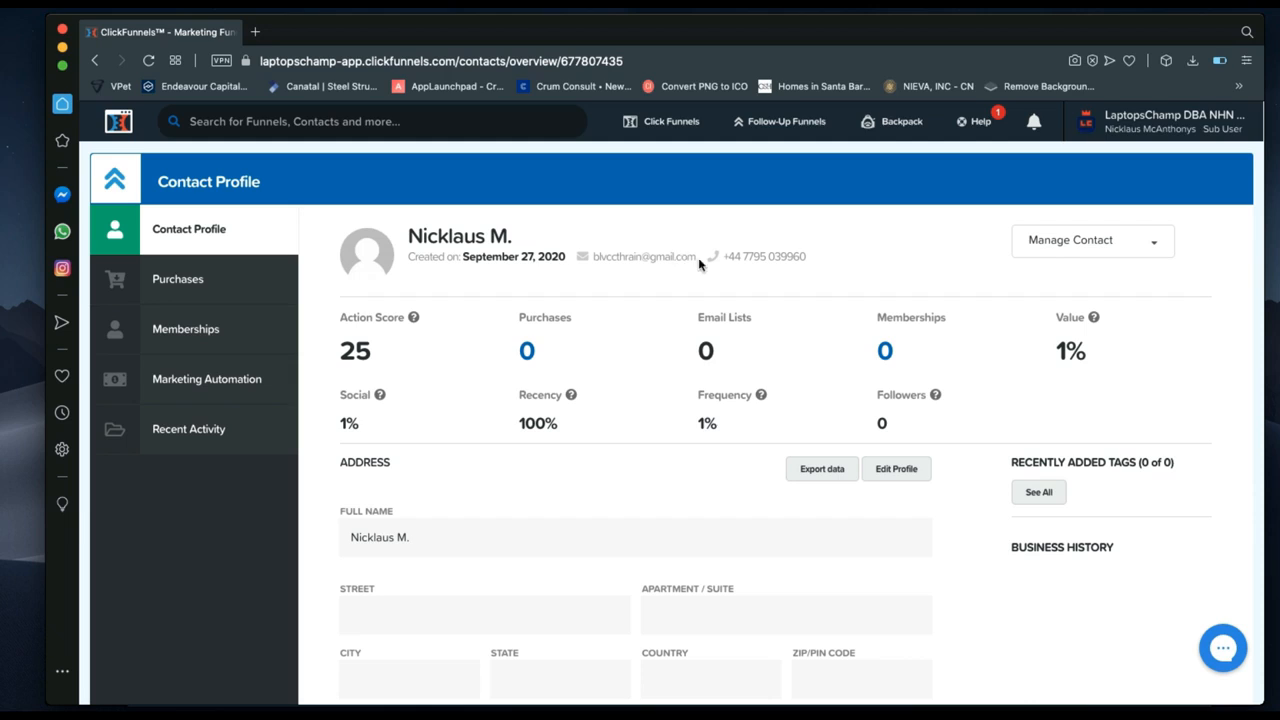
{"action": "left_click_drag", "start_coordinate": [699, 258], "coordinate": [591, 257]}
{"action": "left_click_drag", "start_coordinate": [651, 258], "coordinate": [720, 258]}
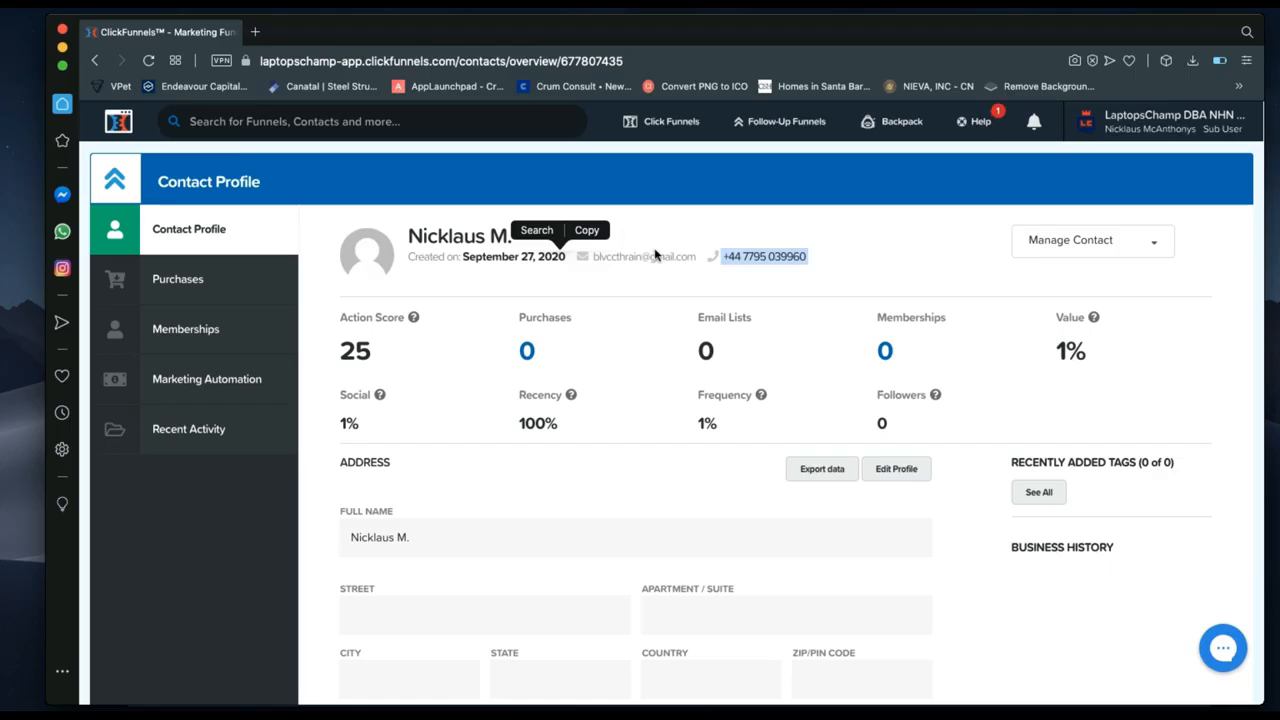
{"action": "left_click_drag", "start_coordinate": [694, 257], "coordinate": [651, 257]}
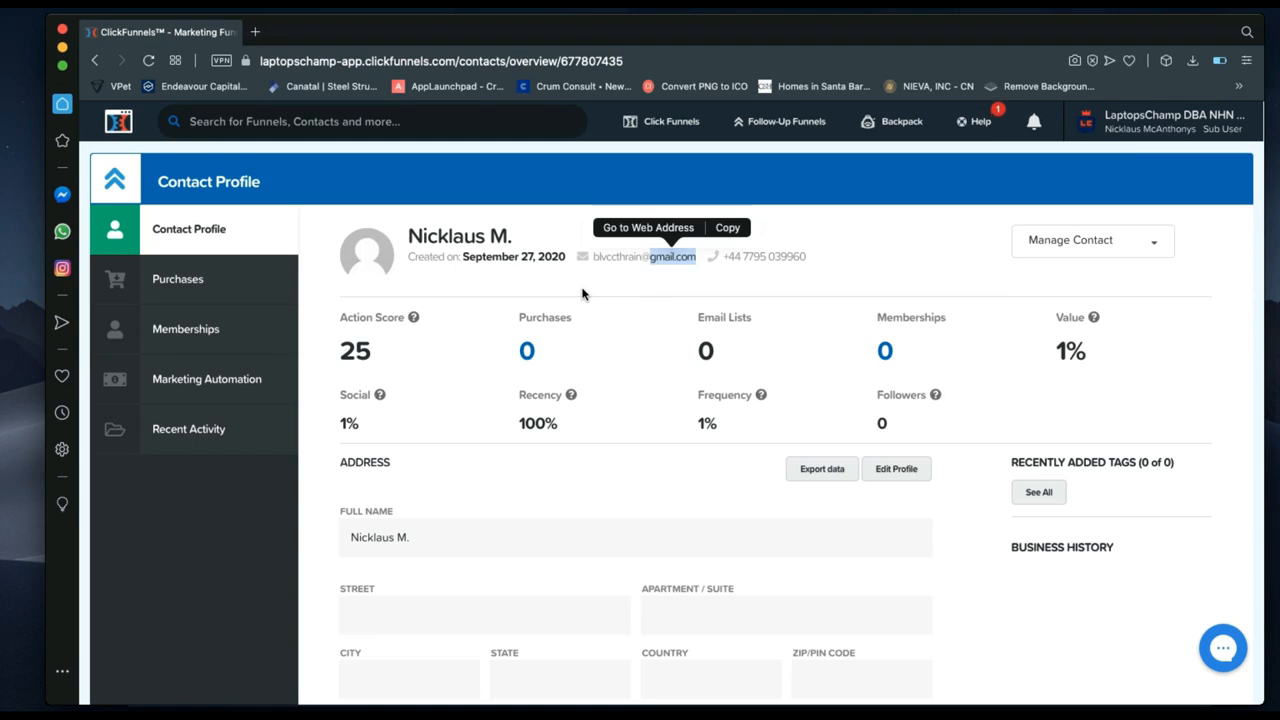
{"action": "left_click", "coordinate": [696, 264]}
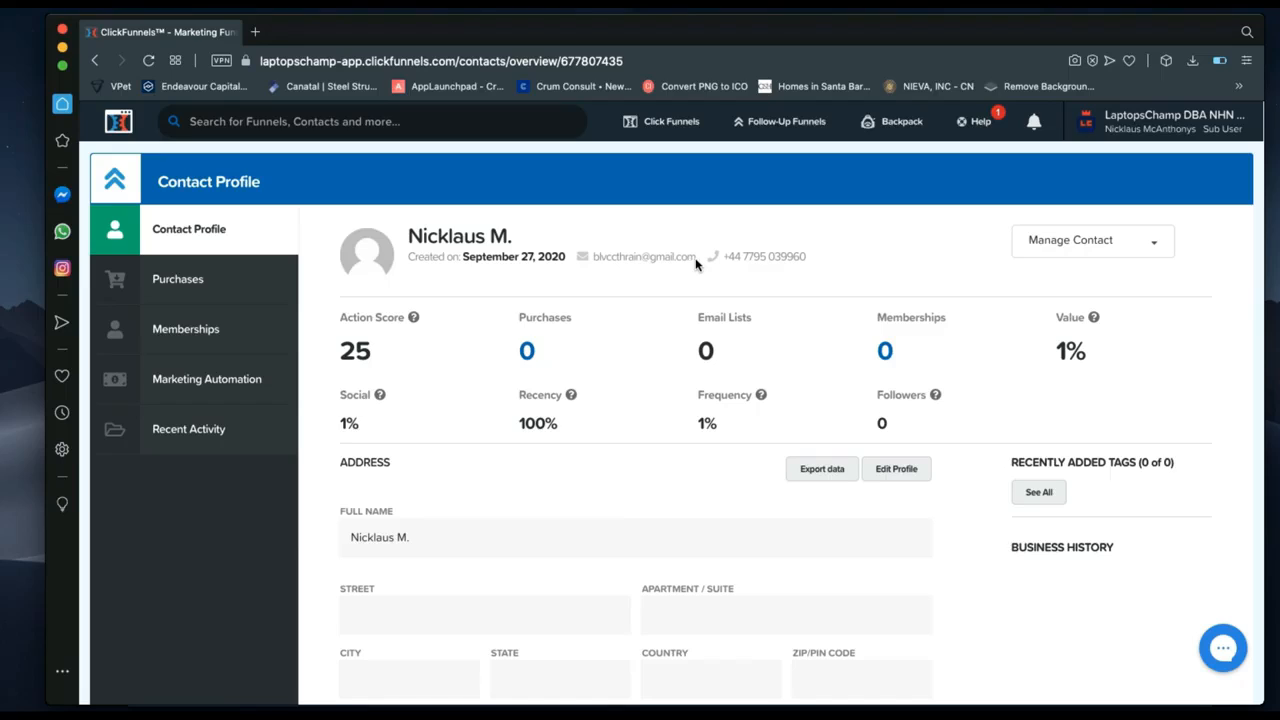